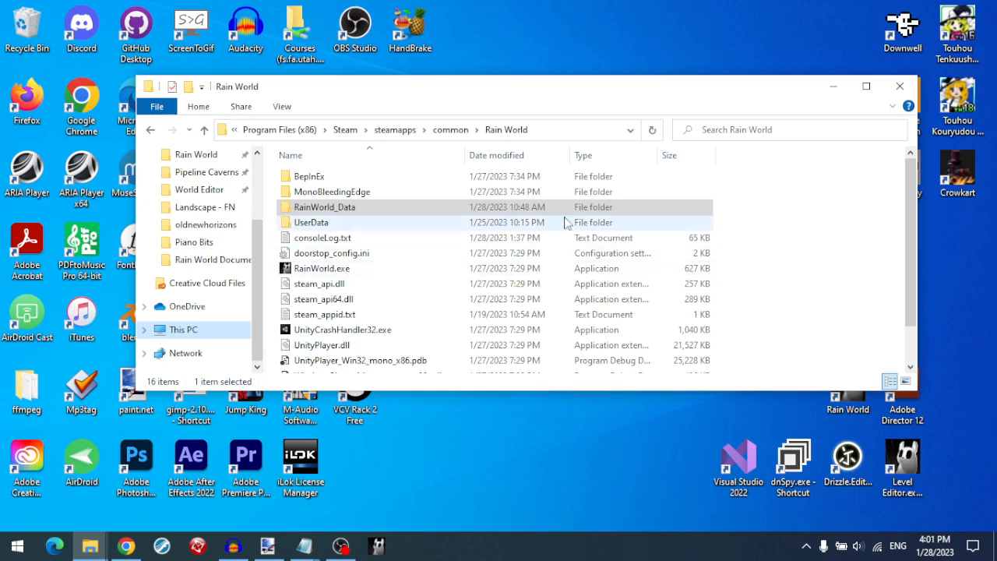
- Open the StreamingAssets folder inside RainWorld_Data of the Rain World installation and look through its contents
click(206, 172)
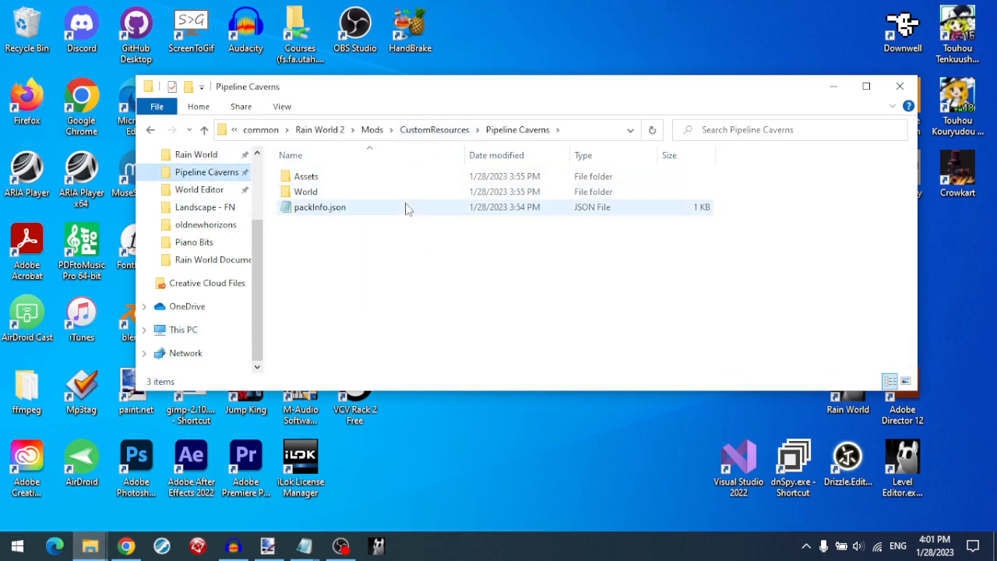
click(152, 133)
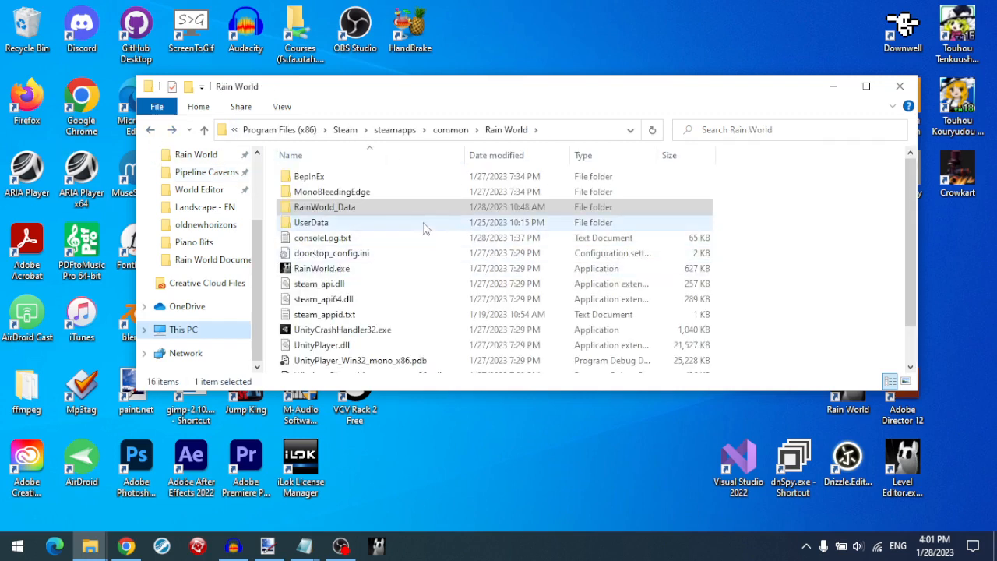
double_click(397, 213)
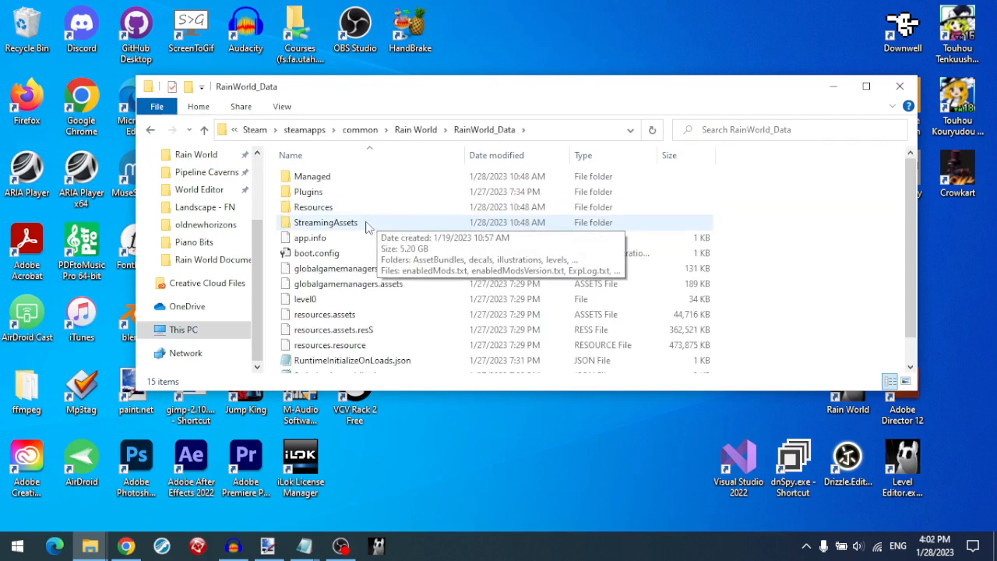
double_click(367, 224)
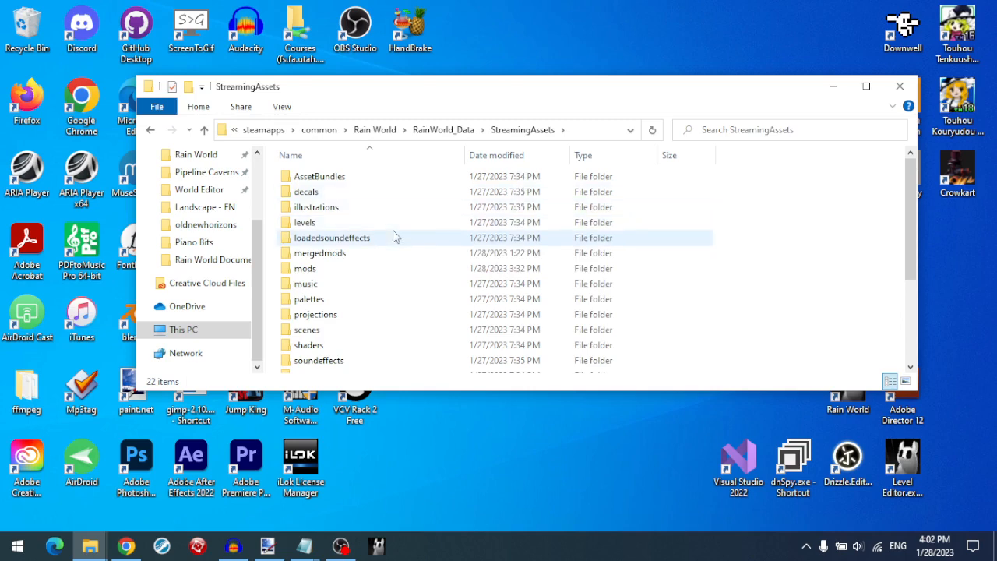
scroll(394, 234, down, 3)
scroll(394, 234, up, 3)
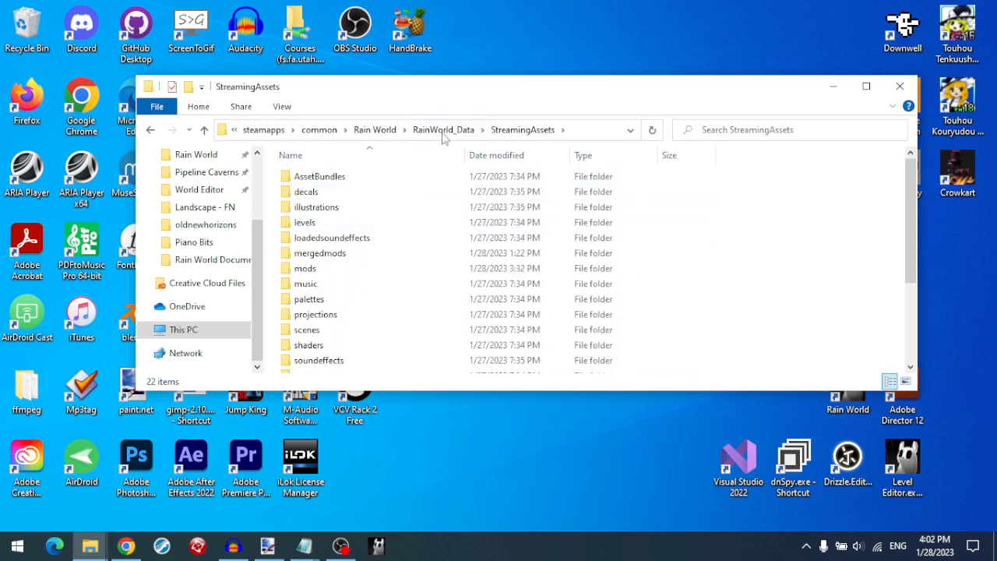
- Return to the main Rain World folder and review its files, including RainWorld.exe, BepInEx and RainWorld_Data
click(382, 131)
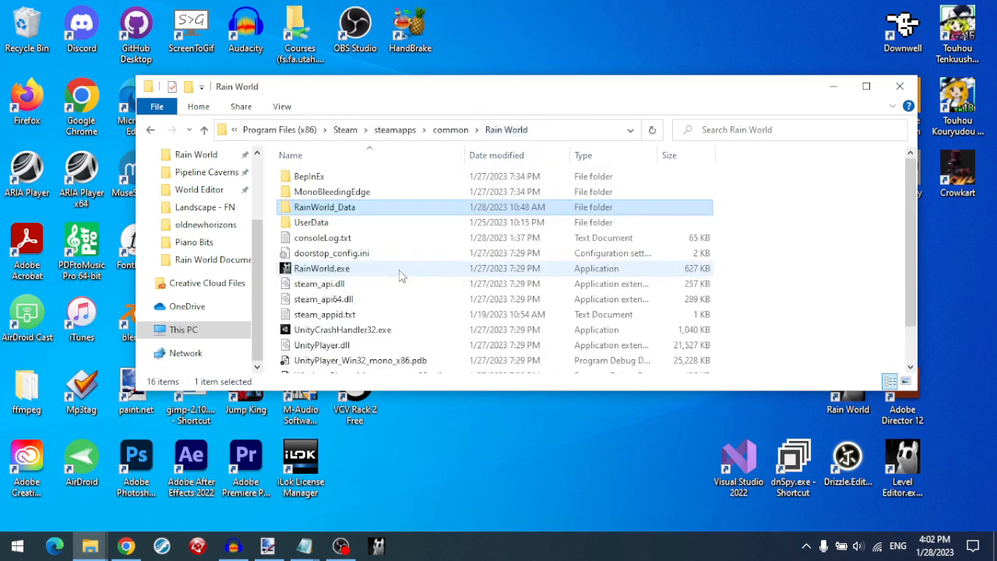
scroll(389, 257, down, 1)
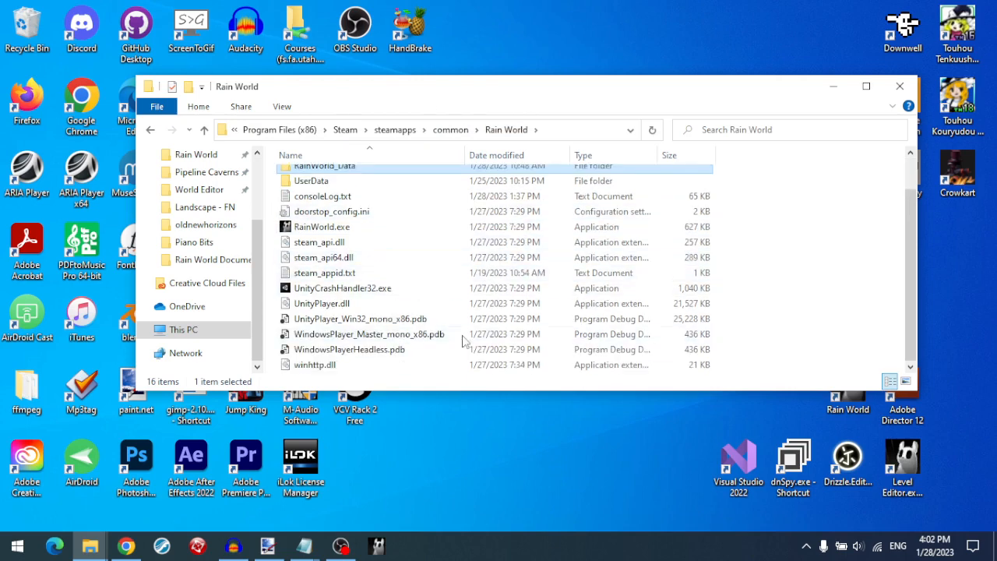
scroll(329, 303, up, 1)
click(367, 270)
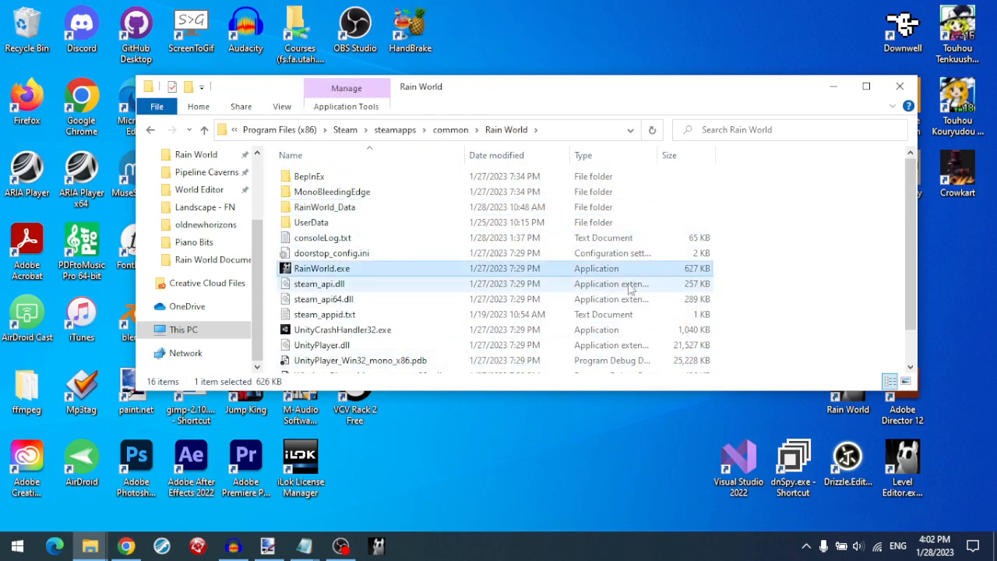
click(335, 176)
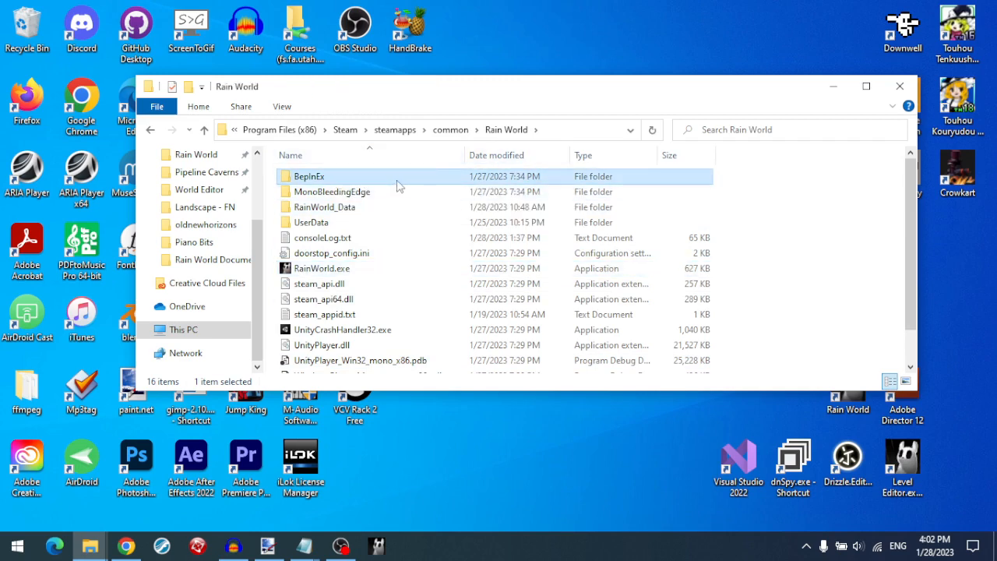
click(393, 208)
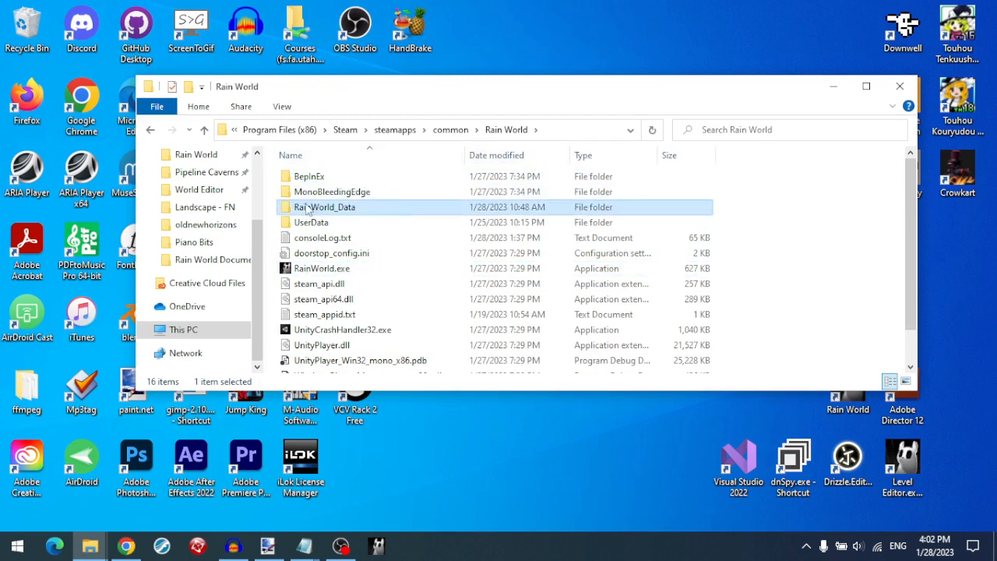
- Open the Managed folder inside RainWorld_Data and look through its DLL files
double_click(371, 210)
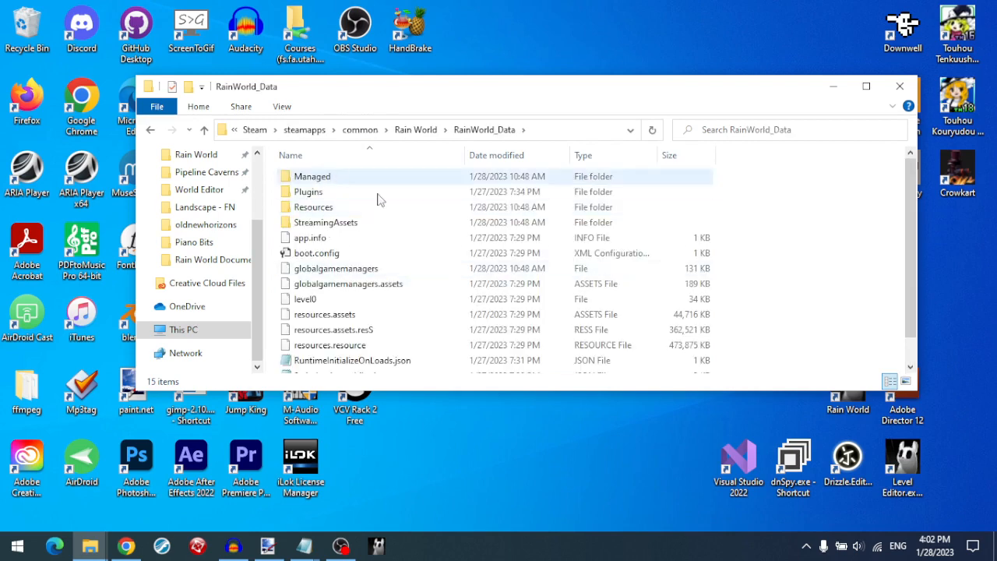
double_click(338, 180)
scroll(425, 352, down, 20)
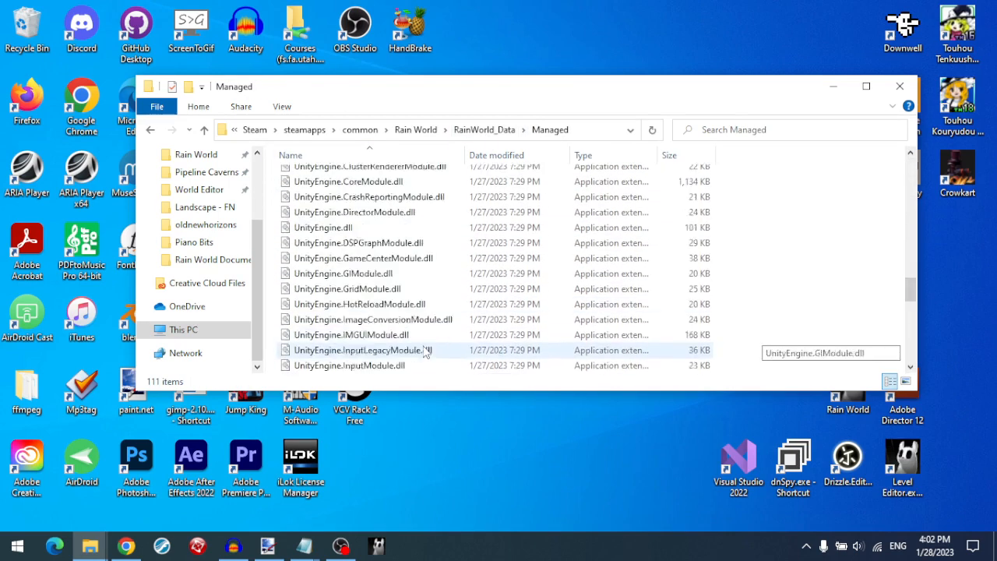
- Go back to RainWorld_Data and look through the folders and text files in StreamingAssets
click(502, 136)
double_click(360, 222)
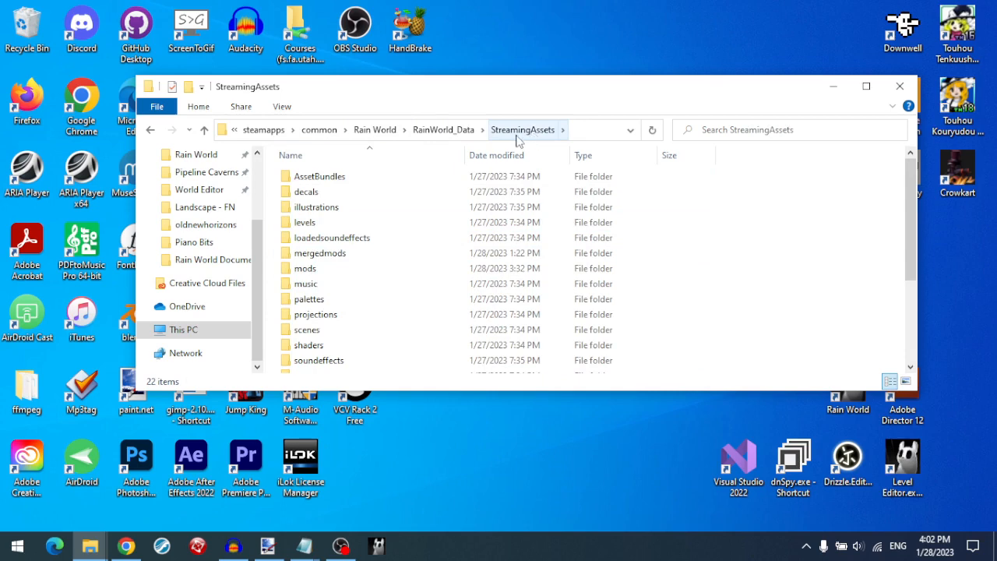
scroll(387, 245, down, 3)
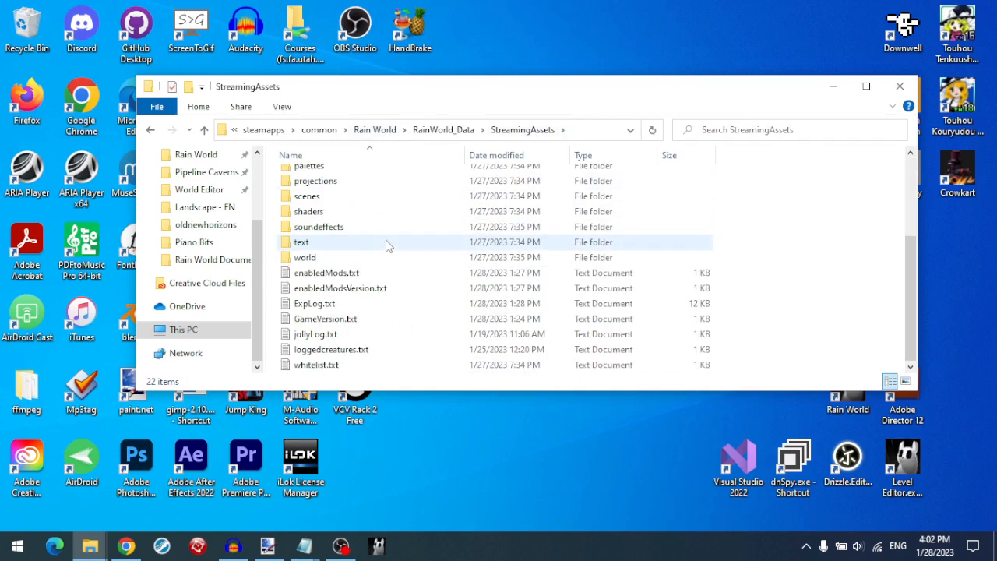
- Switch to the Rain World 2 folder window and look into its Mods and World folders, returning to the main folder
mouse_move(90, 545)
click(211, 479)
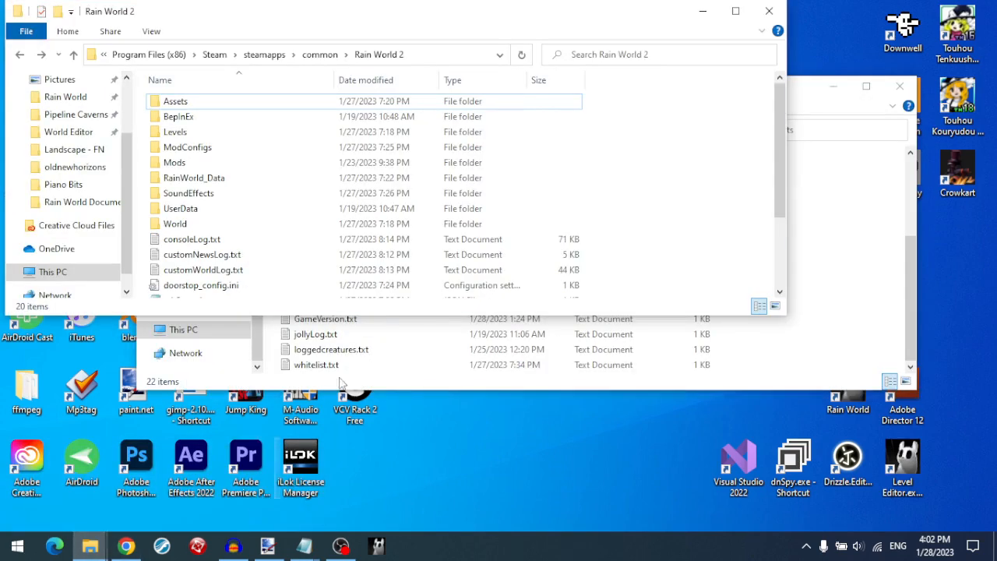
click(224, 165)
double_click(224, 165)
click(384, 61)
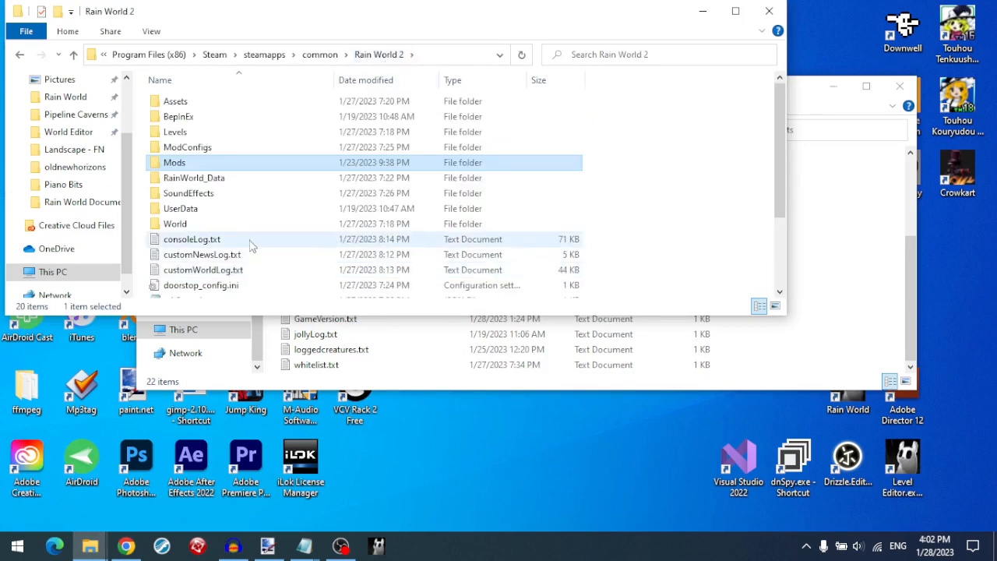
double_click(231, 224)
click(375, 55)
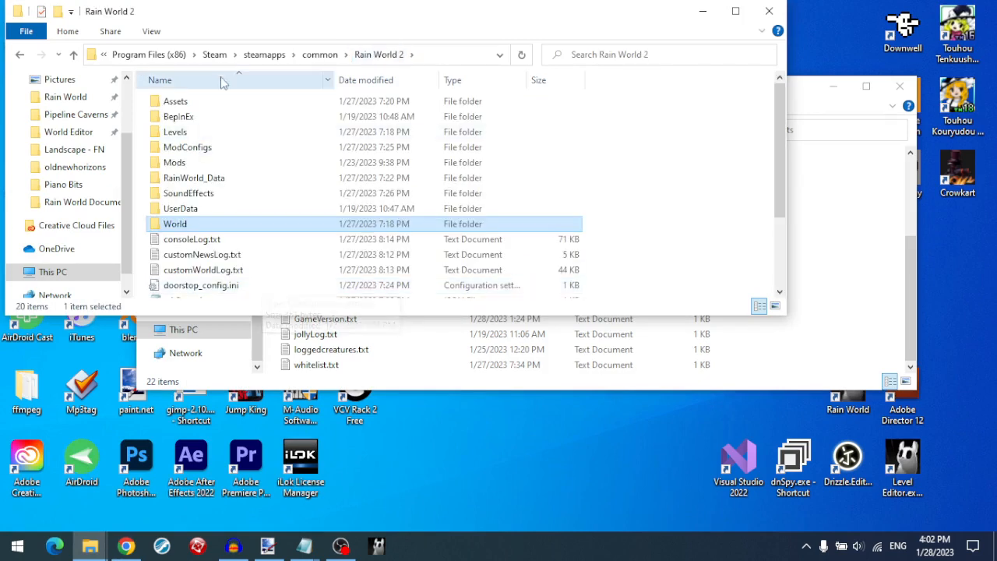
- Look into the Assets folder of Rain World 2 and open the Resources folder inside Futile
double_click(218, 110)
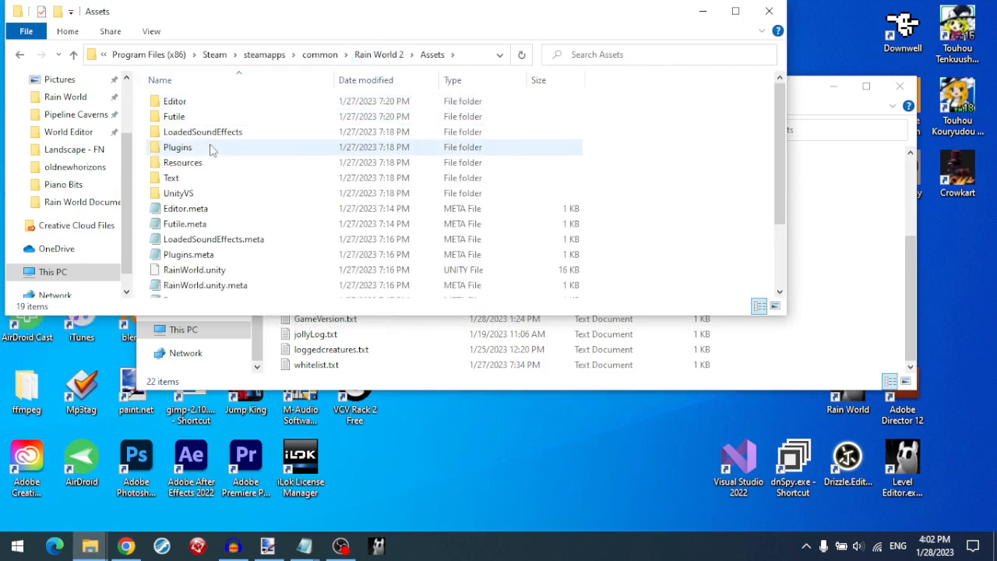
double_click(283, 161)
click(352, 56)
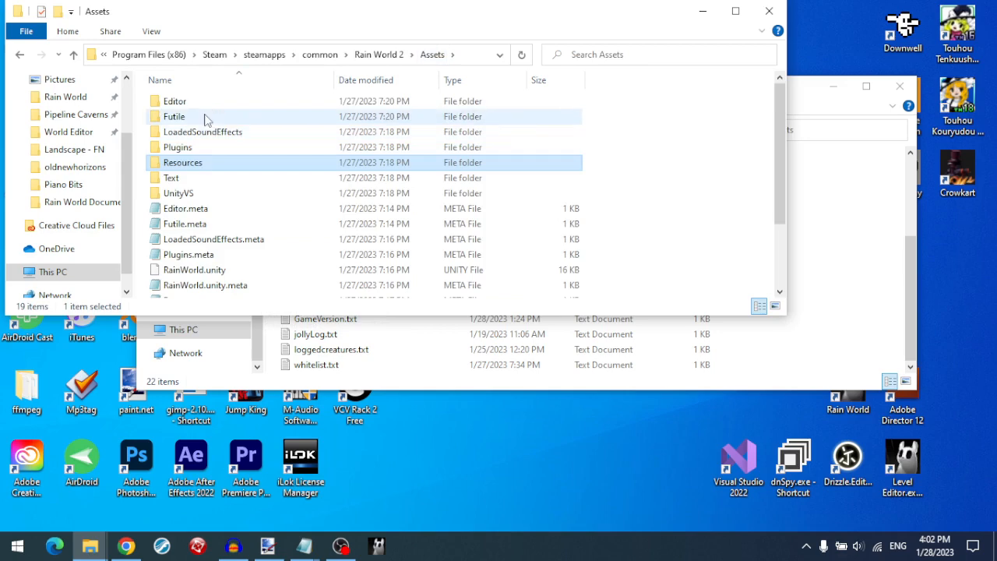
double_click(205, 117)
double_click(229, 184)
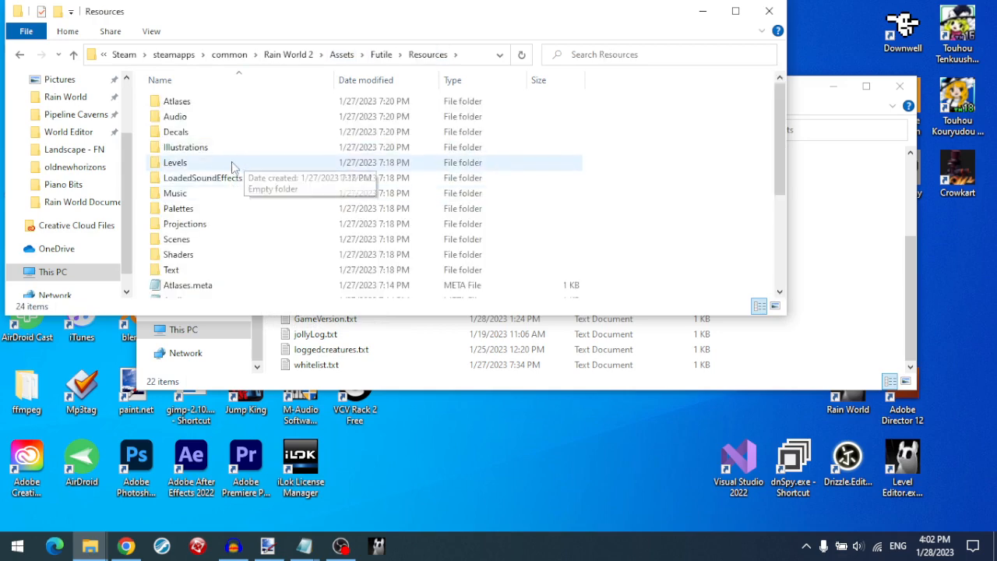
- Look into the Palettes and Projections folders under Futile's Resources, and return to the main Rain World 2 folder
click(211, 215)
double_click(211, 215)
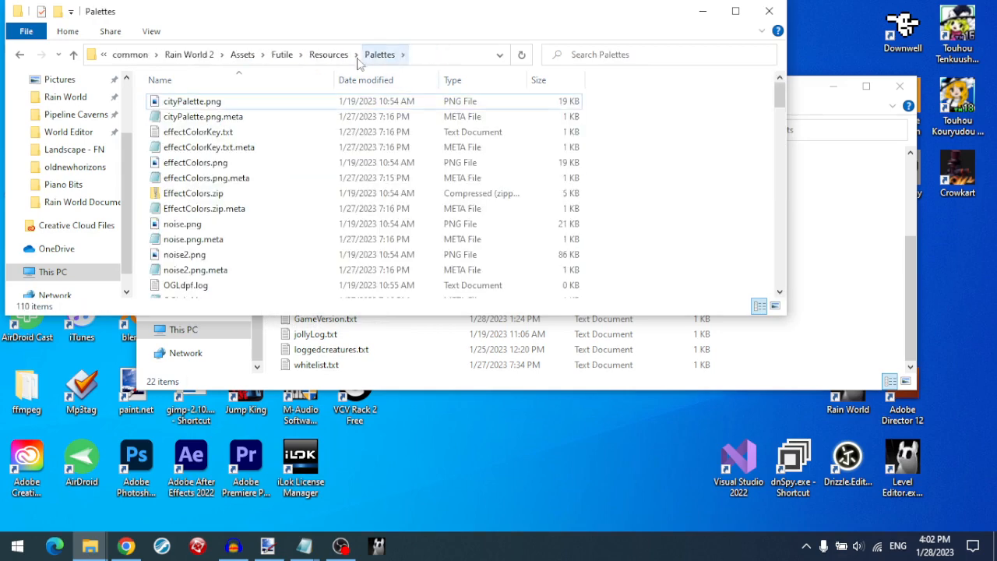
click(343, 56)
double_click(251, 225)
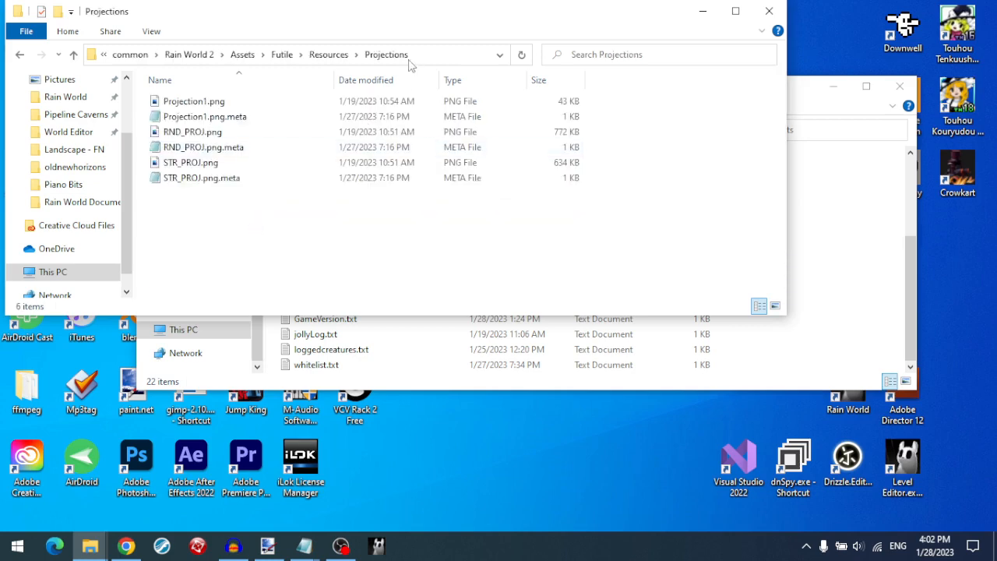
click(329, 56)
click(303, 56)
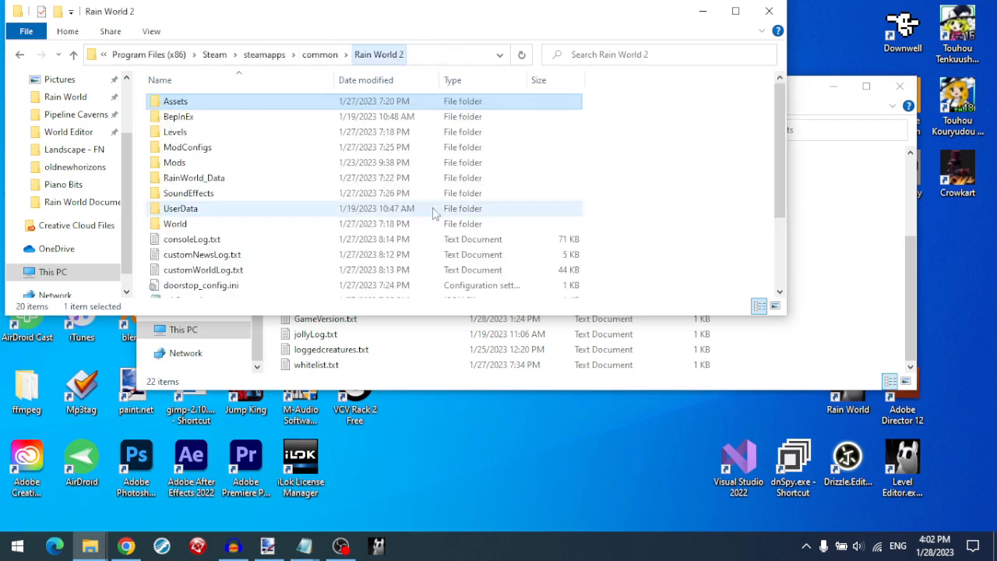
- In the StreamingAssets window, review the decals, illustrations, palettes, projections, scenes and shaders folders, and open the world folder
click(828, 250)
scroll(506, 319, up, 3)
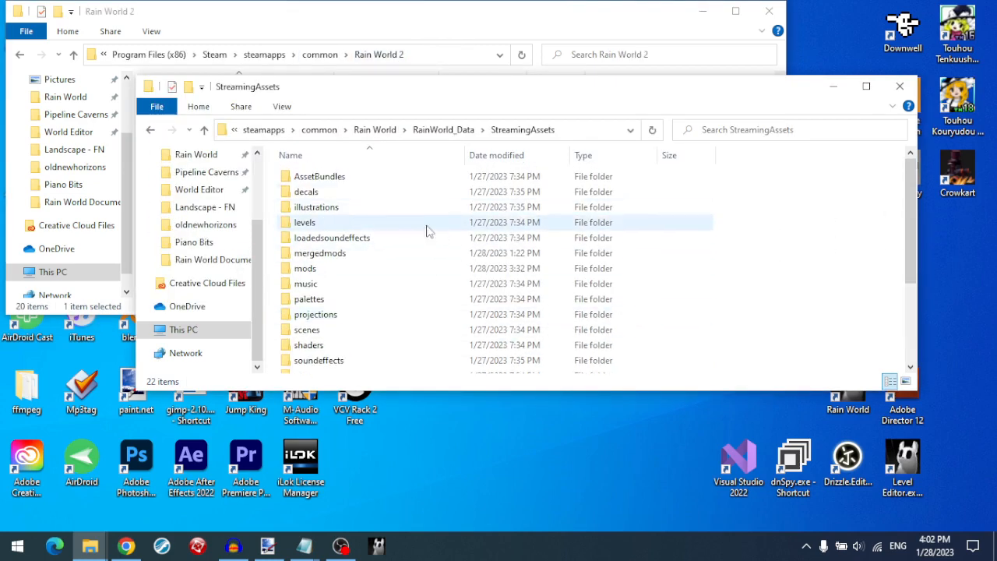
click(384, 194)
click(367, 212)
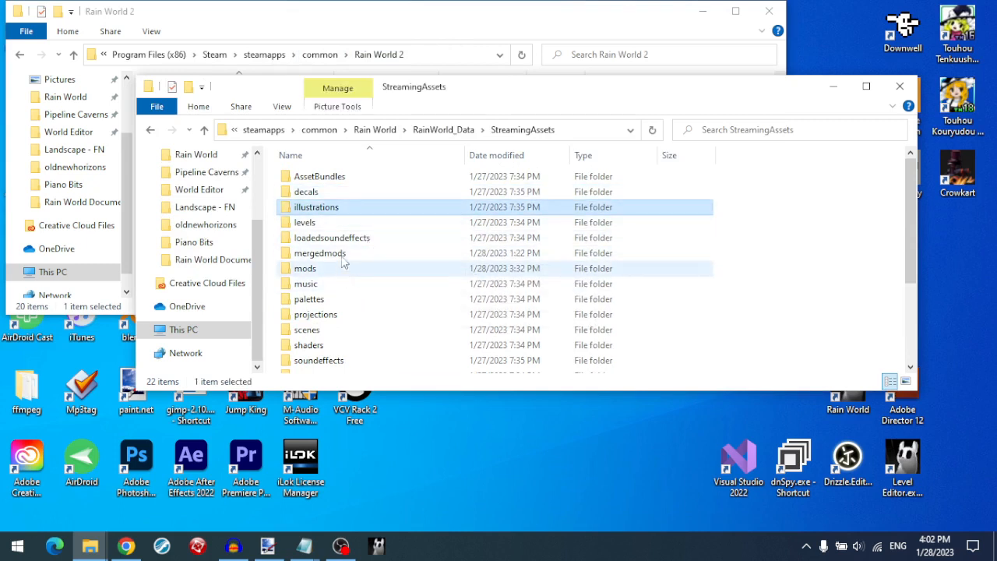
click(363, 300)
click(369, 318)
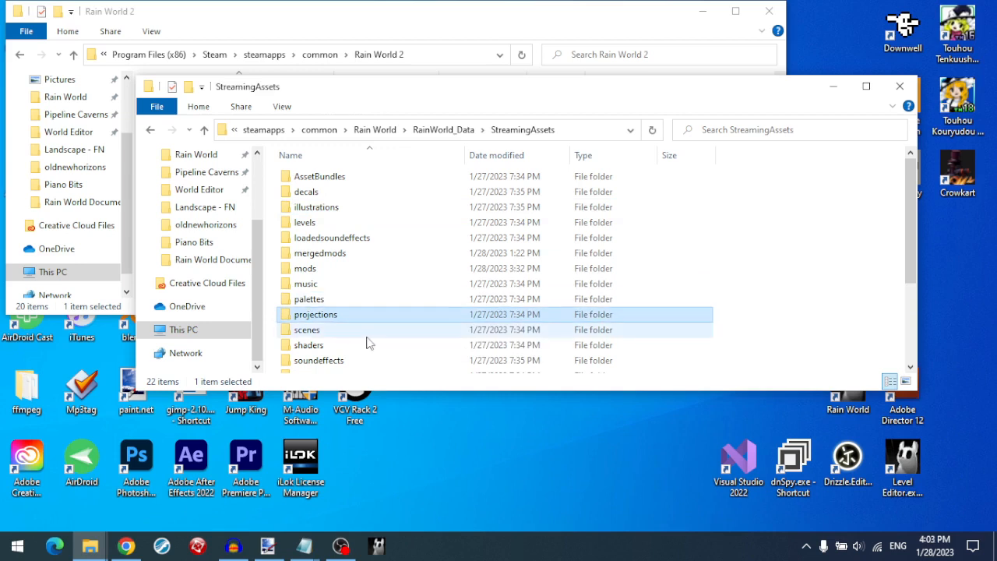
click(355, 331)
click(349, 347)
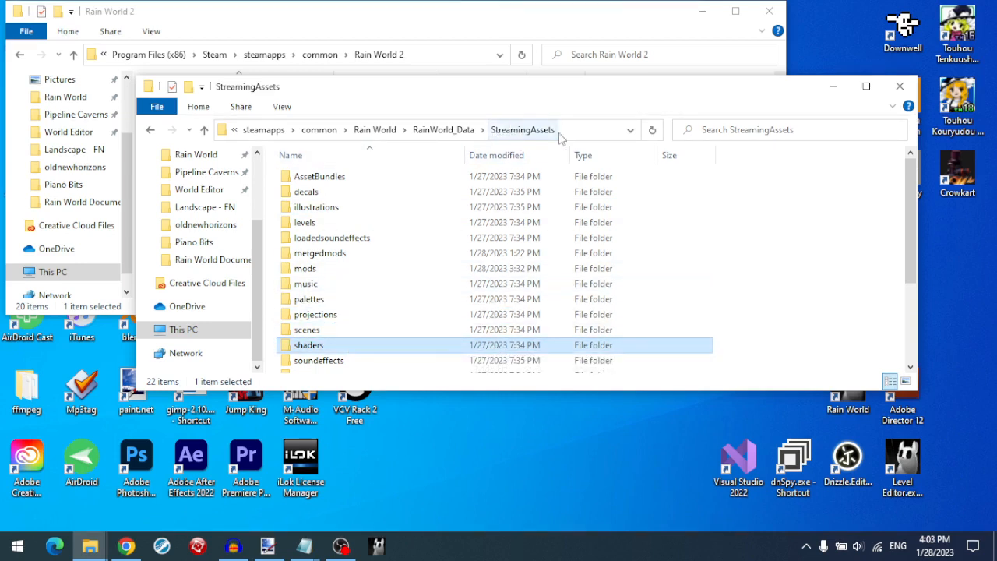
scroll(374, 289, down, 3)
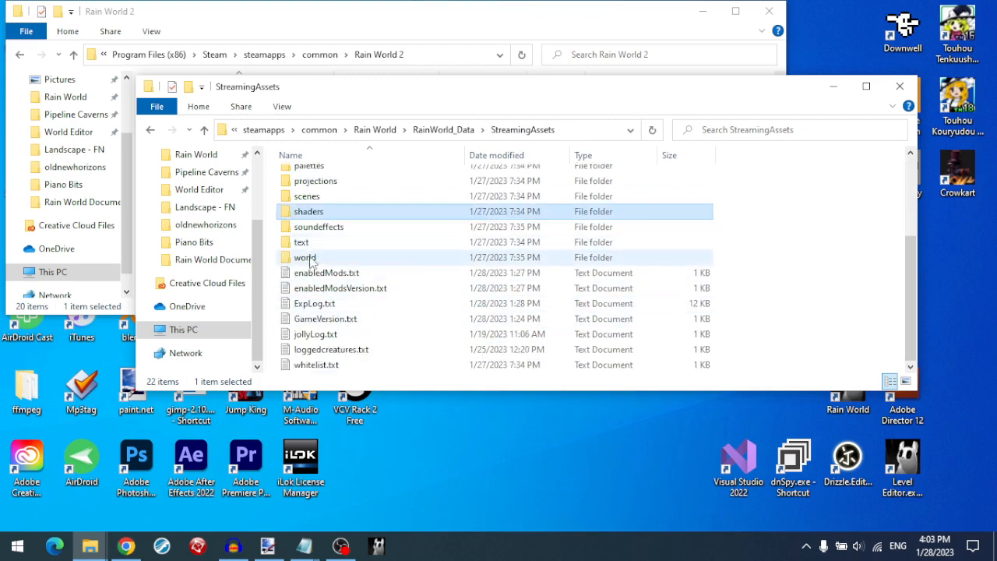
double_click(367, 258)
- In the Rain World 2 window, look through World, Regions, CC and its Rooms folder, ending at the Regions folder
click(390, 16)
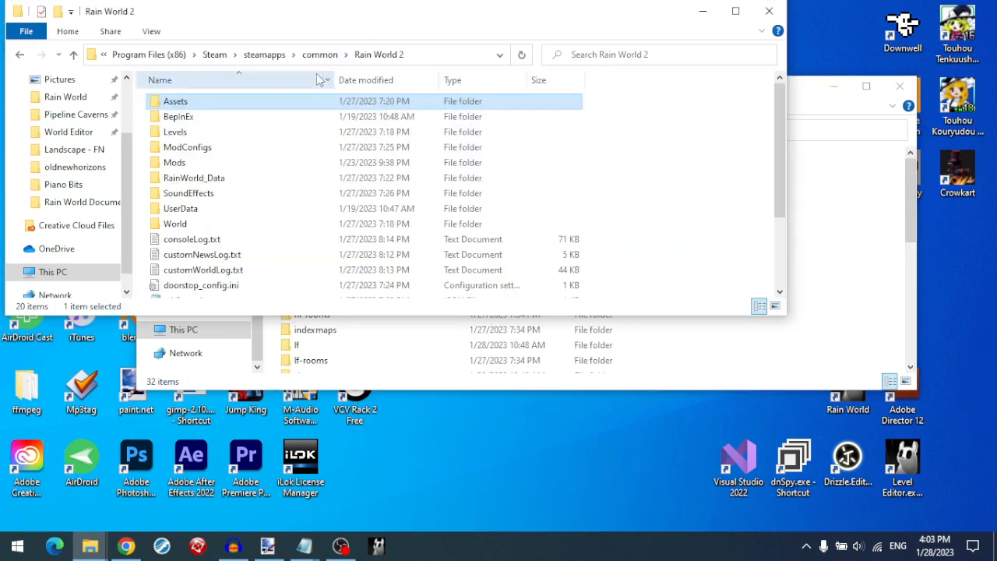
double_click(218, 223)
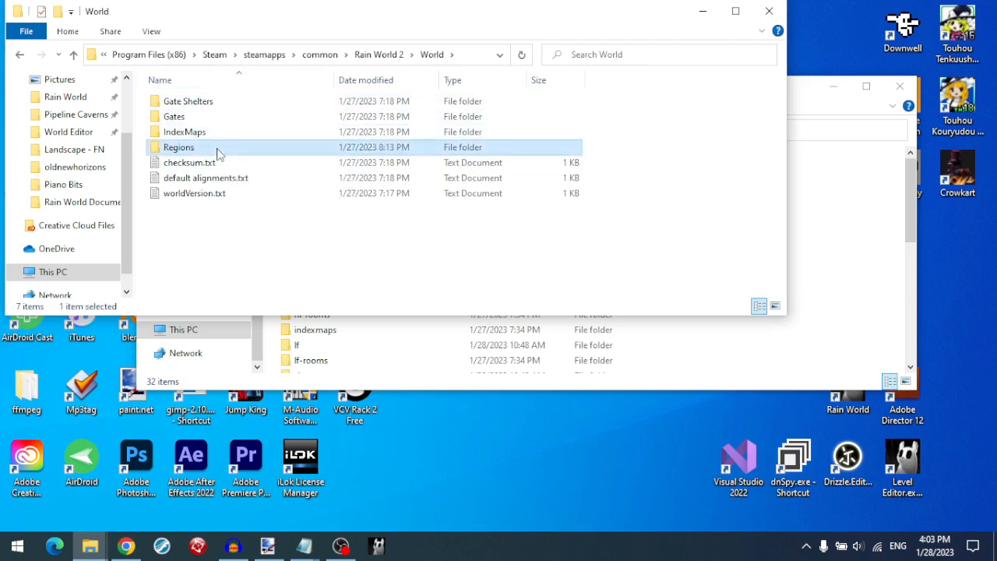
double_click(215, 148)
double_click(212, 103)
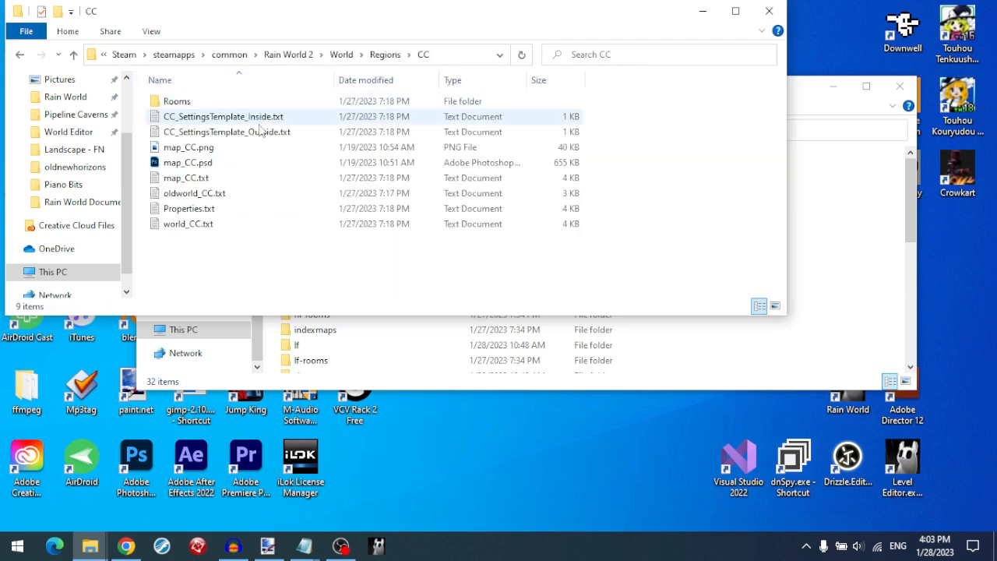
double_click(220, 100)
click(347, 55)
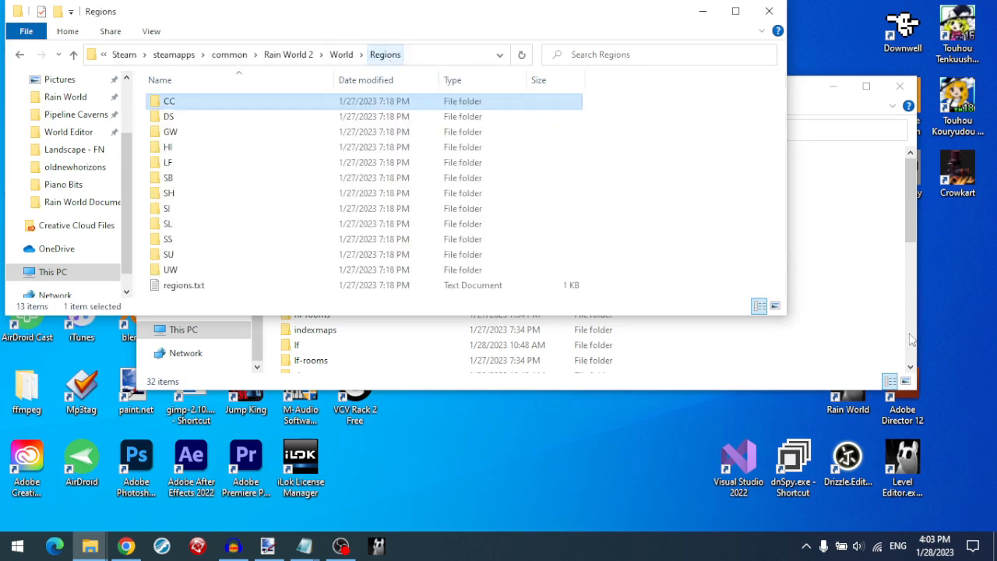
- Look through the region and room folders in the StreamingAssets world folder for comparison with the Regions folder
click(852, 301)
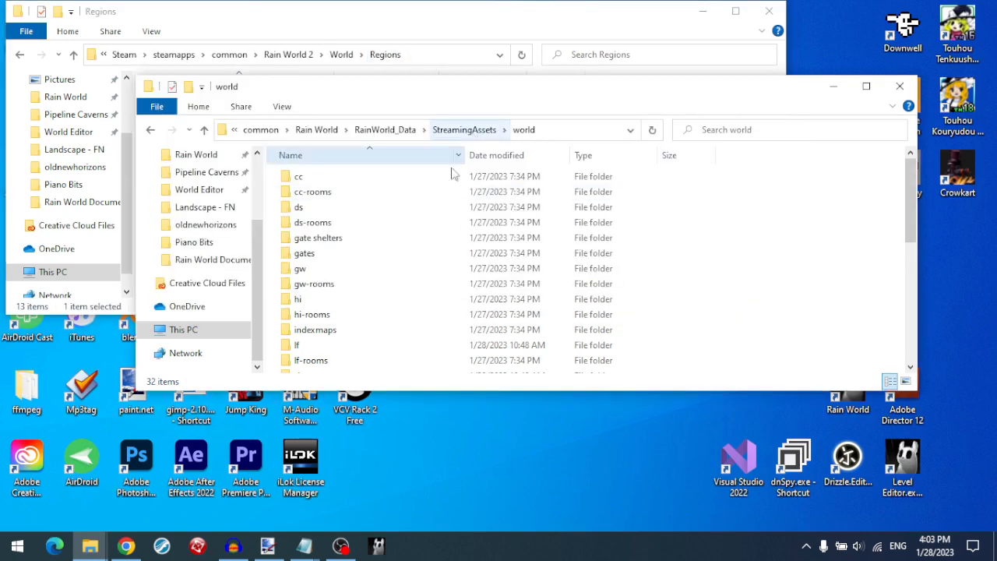
scroll(373, 184, down, 7)
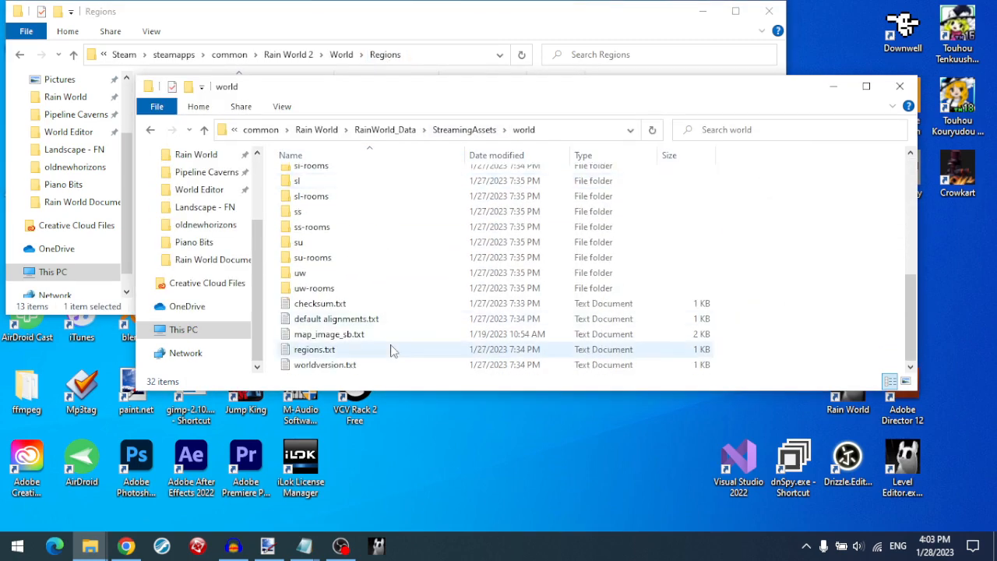
scroll(393, 351, up, 7)
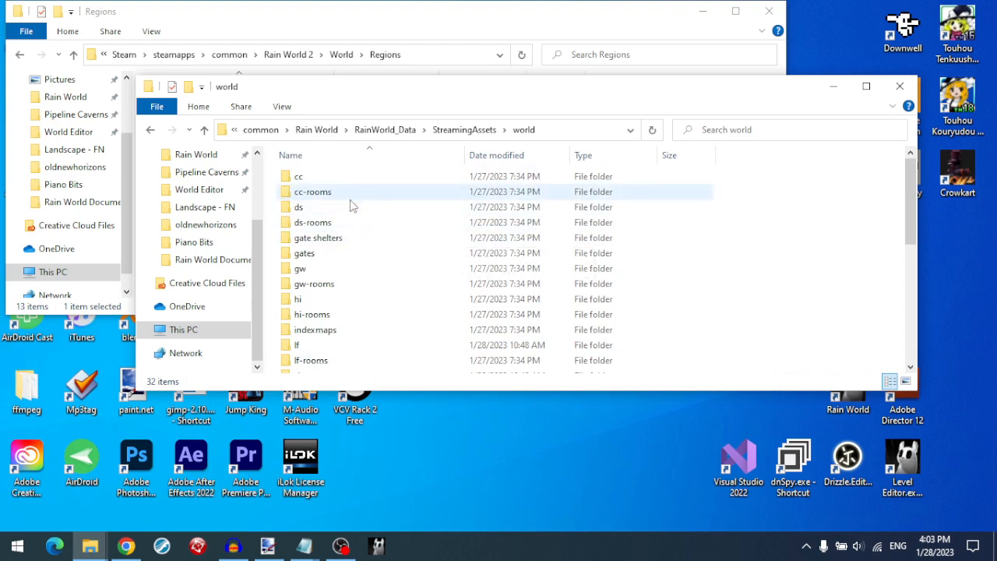
- Look into the cc and cc-rooms folders of the StreamingAssets world folder, returning to world after each
double_click(356, 177)
click(524, 130)
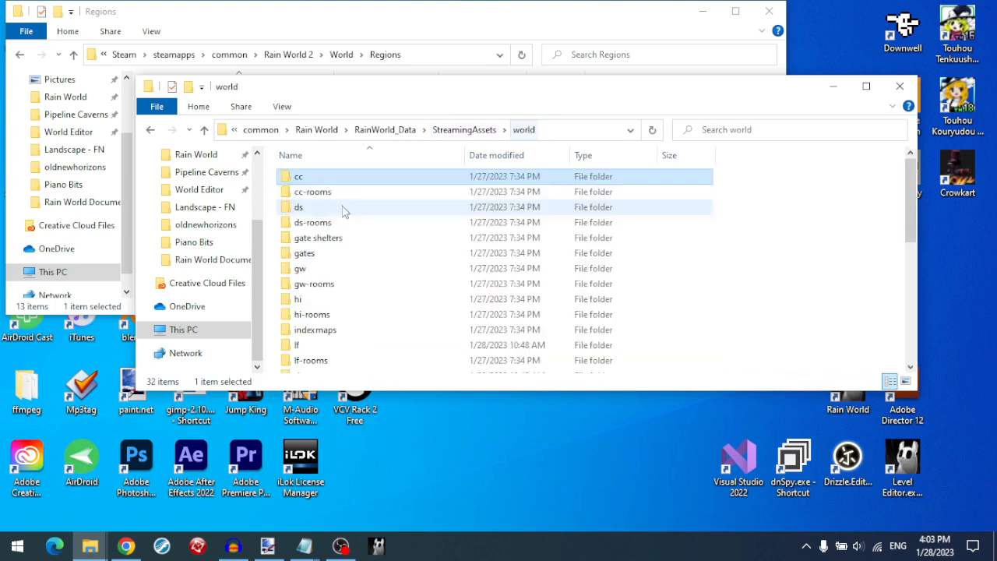
double_click(331, 193)
click(523, 129)
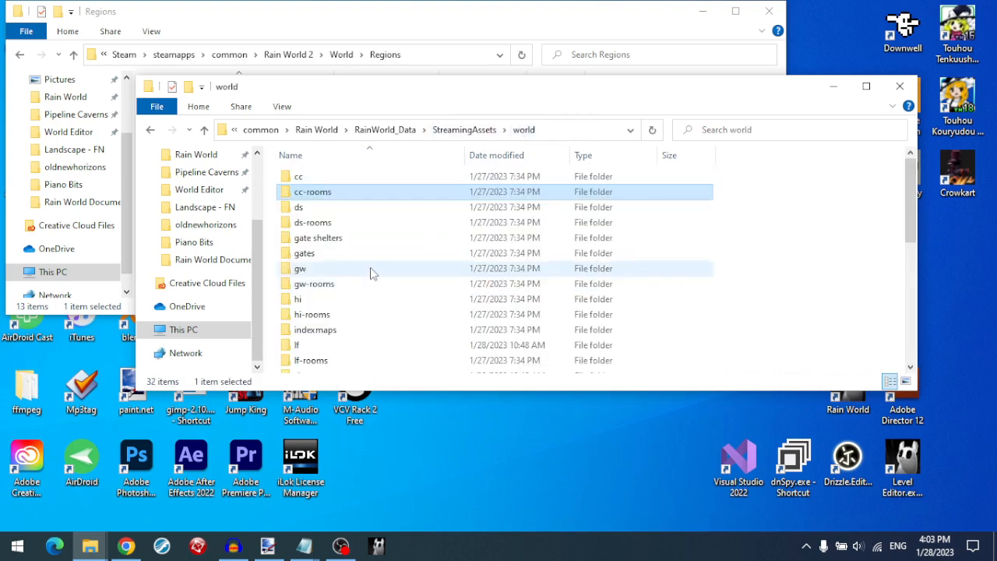
scroll(370, 267, down, 2)
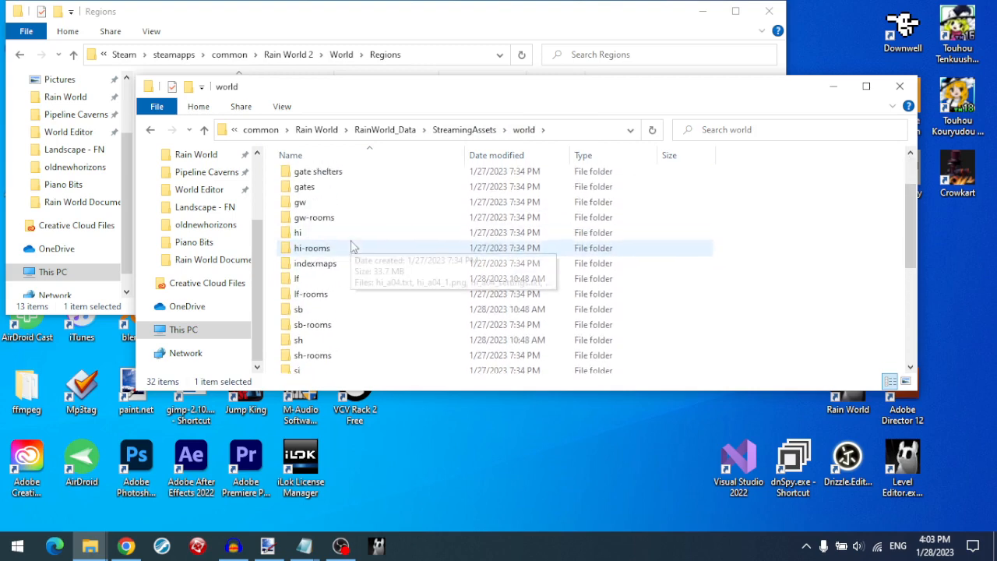
- Check the gate shelters entry and the contents of the gates folder, and return to the world folder
double_click(302, 187)
click(524, 131)
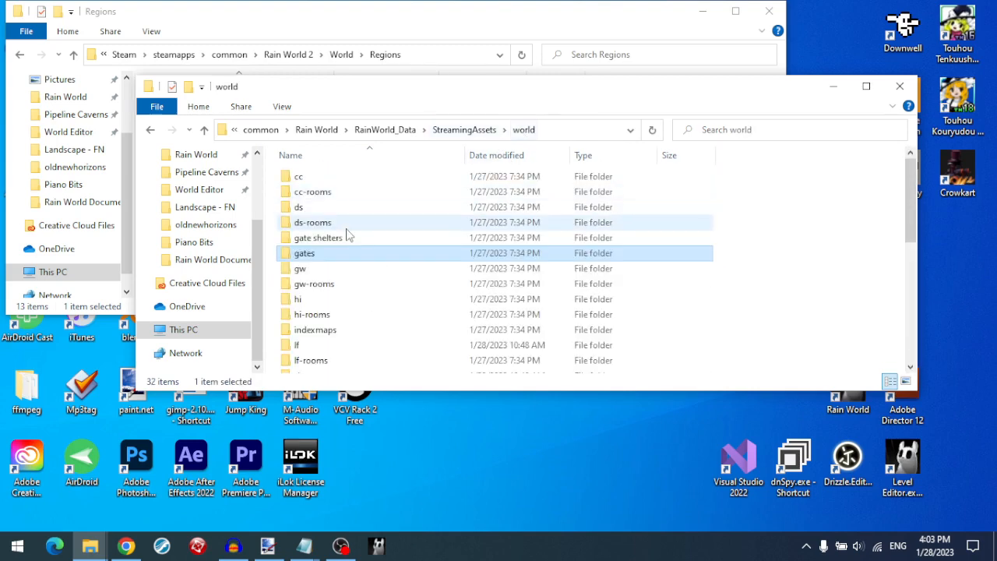
click(347, 237)
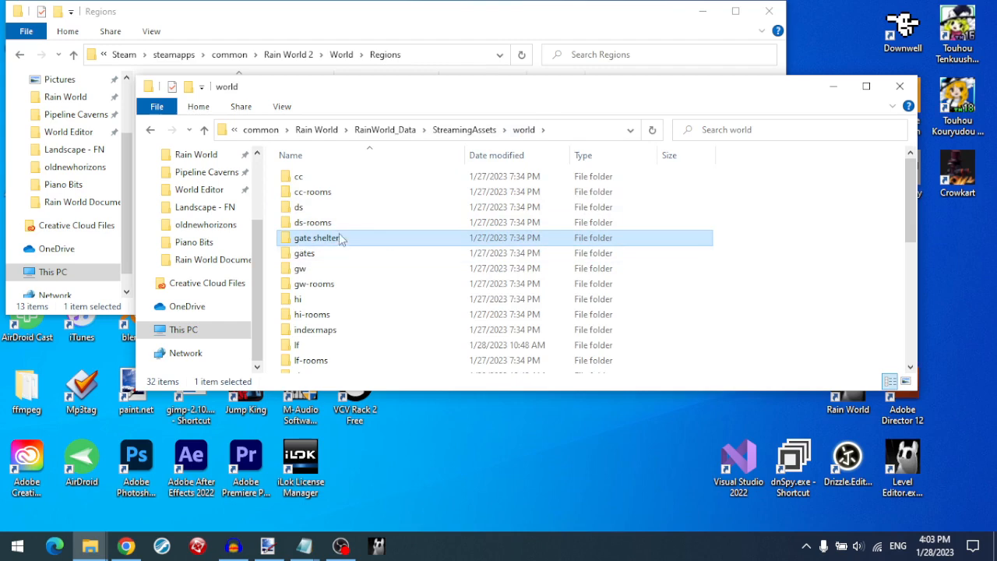
double_click(356, 257)
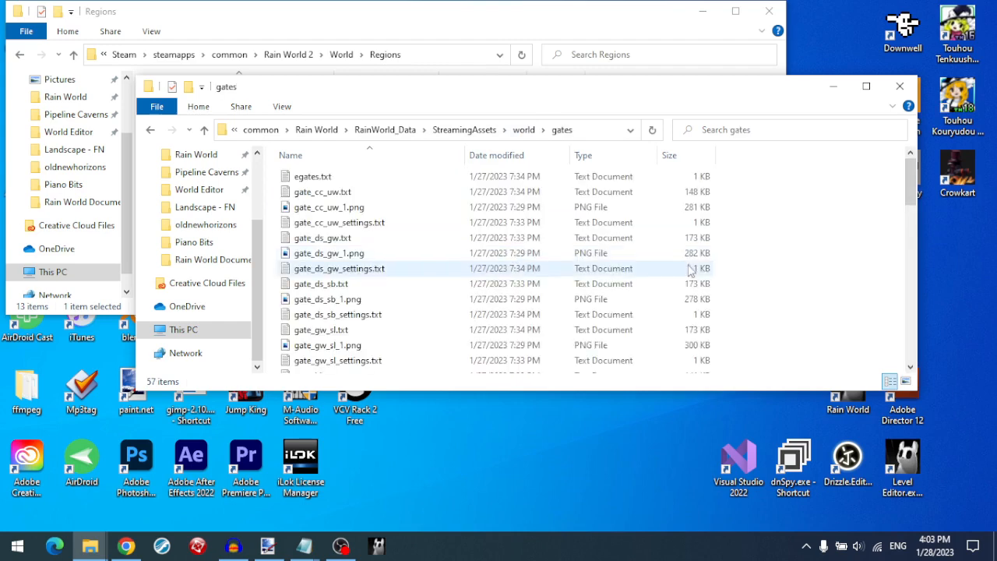
right_click(794, 236)
click(774, 272)
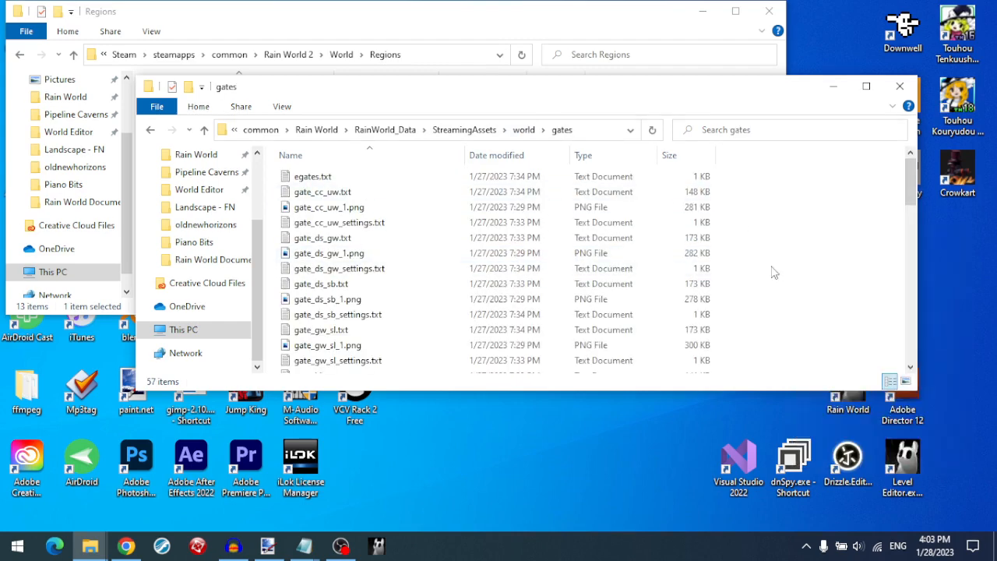
click(533, 132)
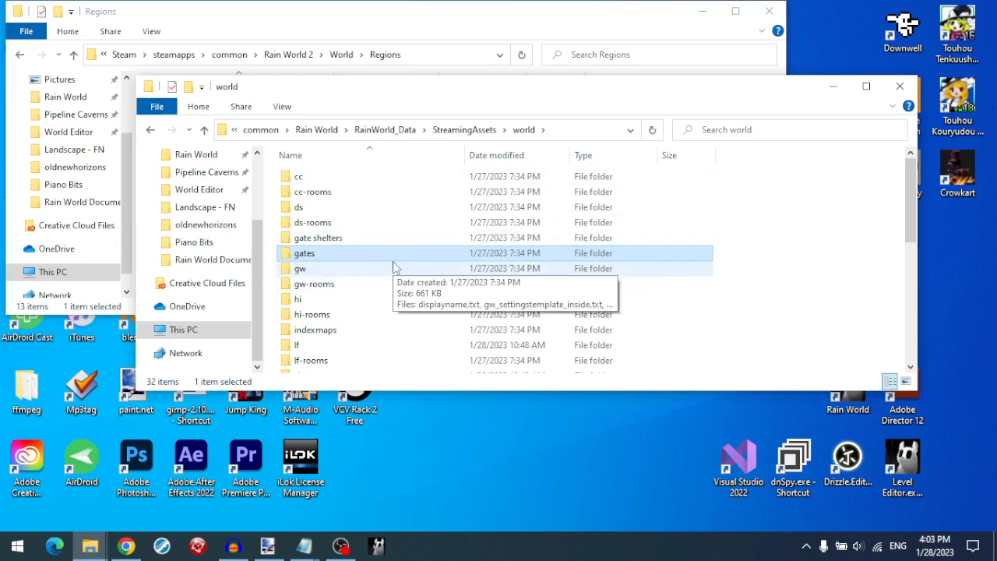
- Glance into cc-rooms, and examine the settings template, map, properties and world files in the cc folder
click(348, 195)
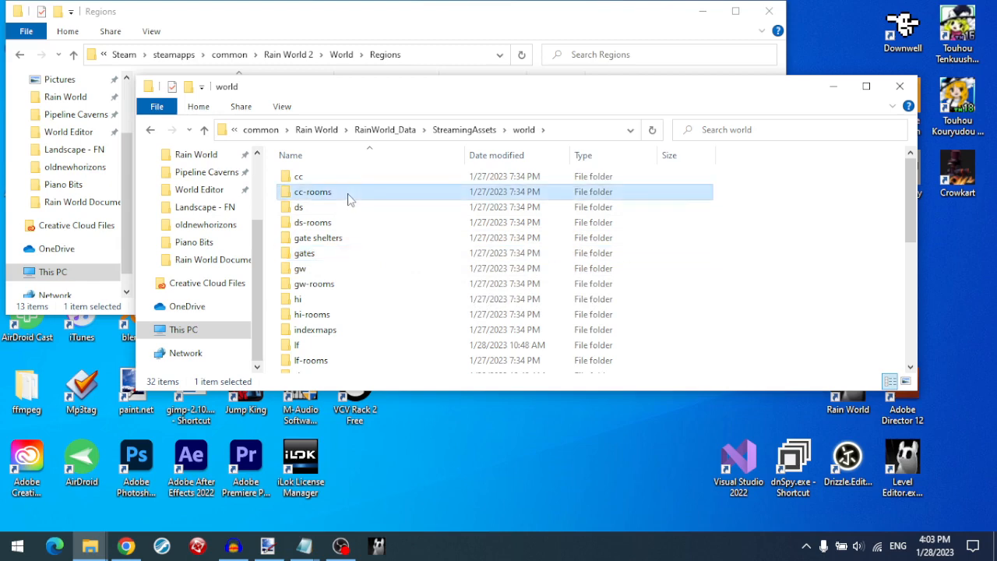
double_click(348, 195)
click(525, 130)
double_click(316, 178)
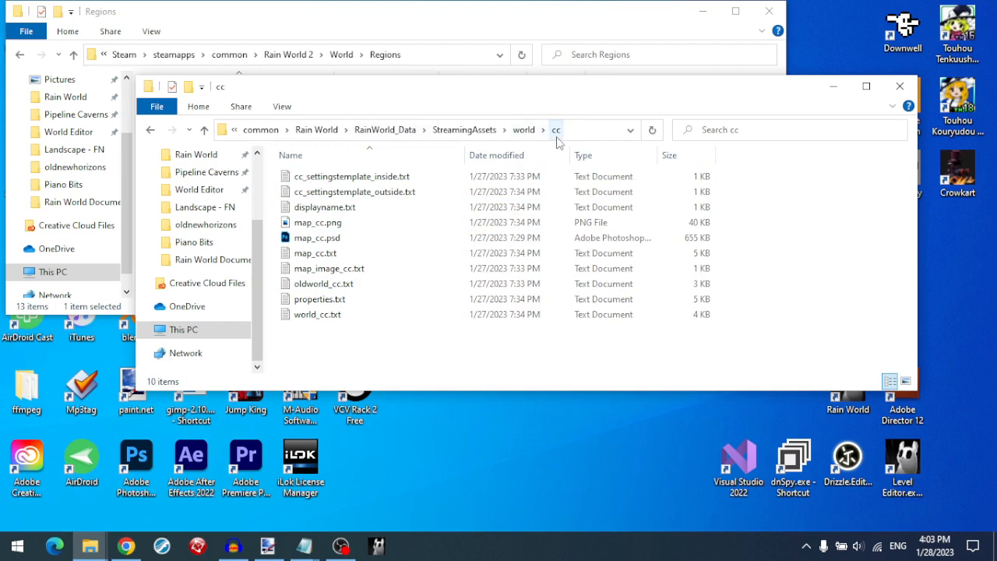
click(331, 183)
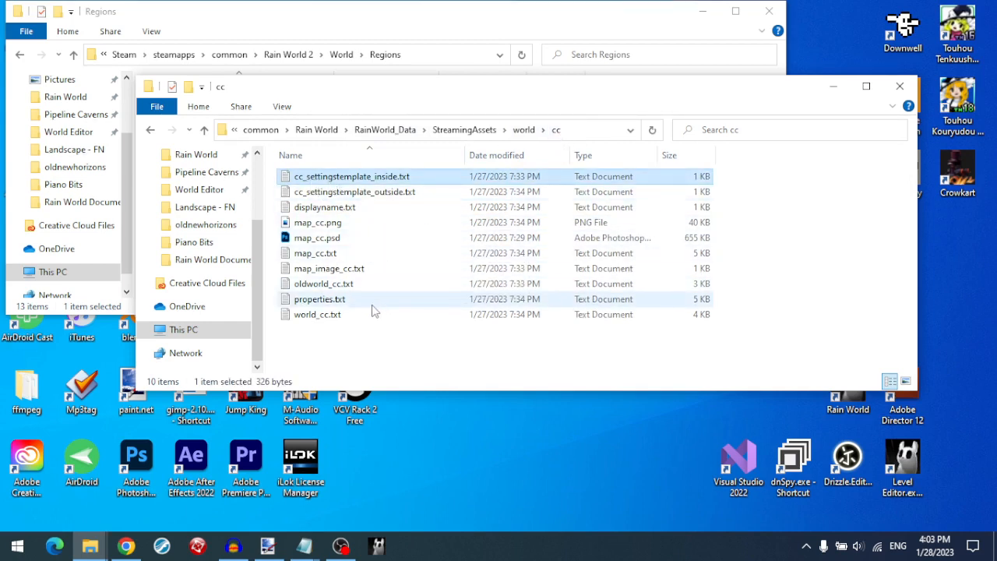
shift+click(347, 318)
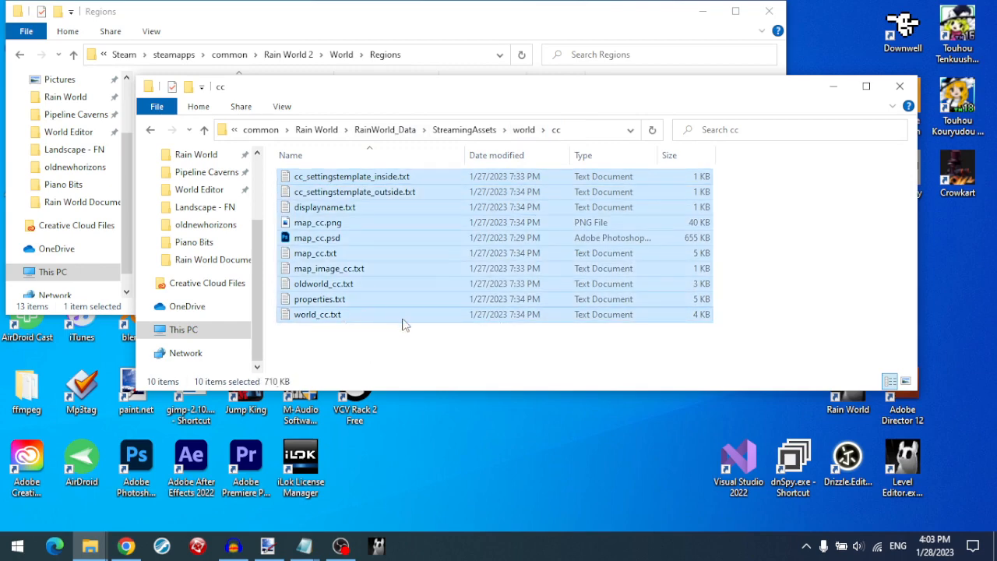
click(377, 351)
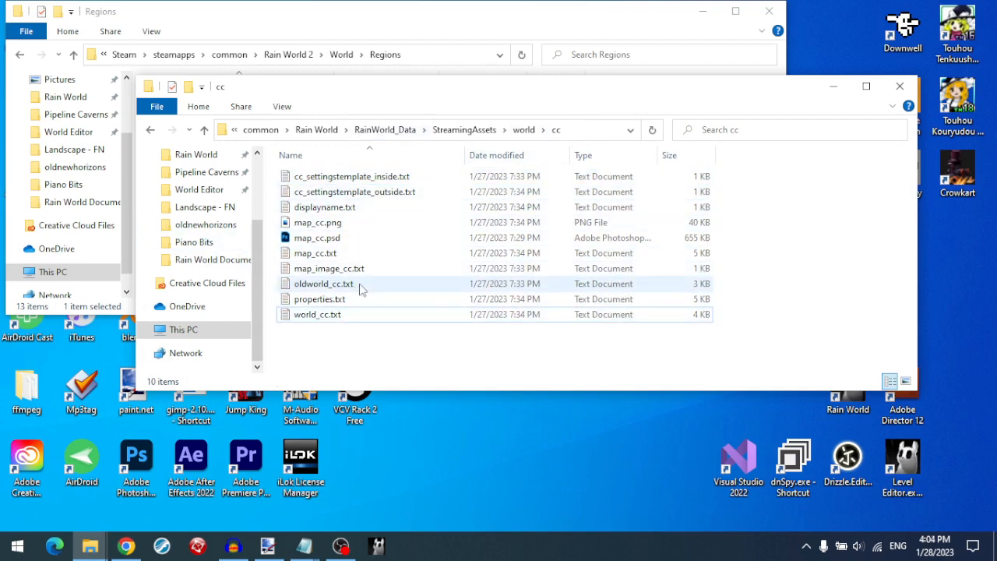
click(320, 318)
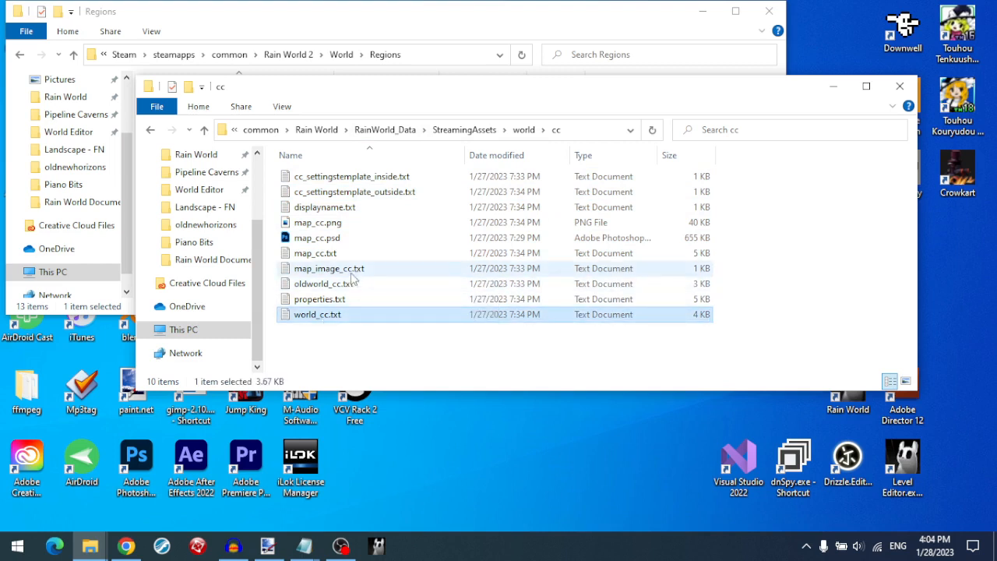
click(335, 255)
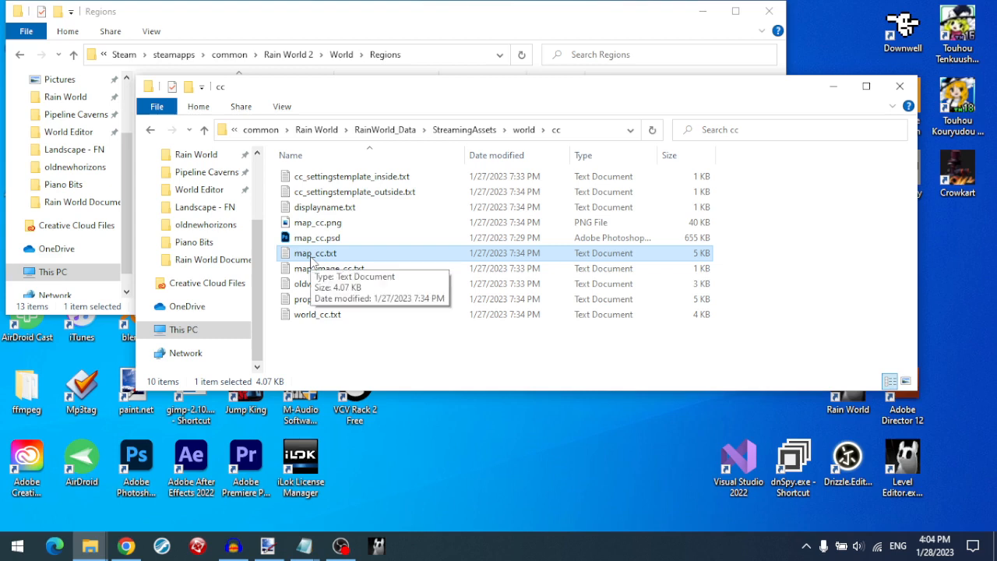
click(405, 300)
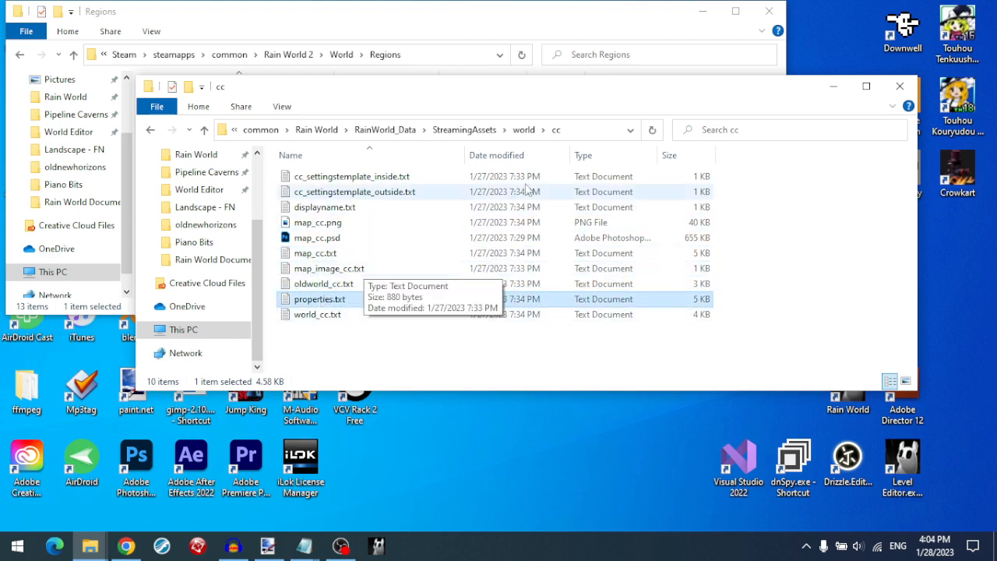
- Examine the room text, PNG and settings files in the cc-rooms folder, and return to the world folder
click(523, 129)
double_click(328, 193)
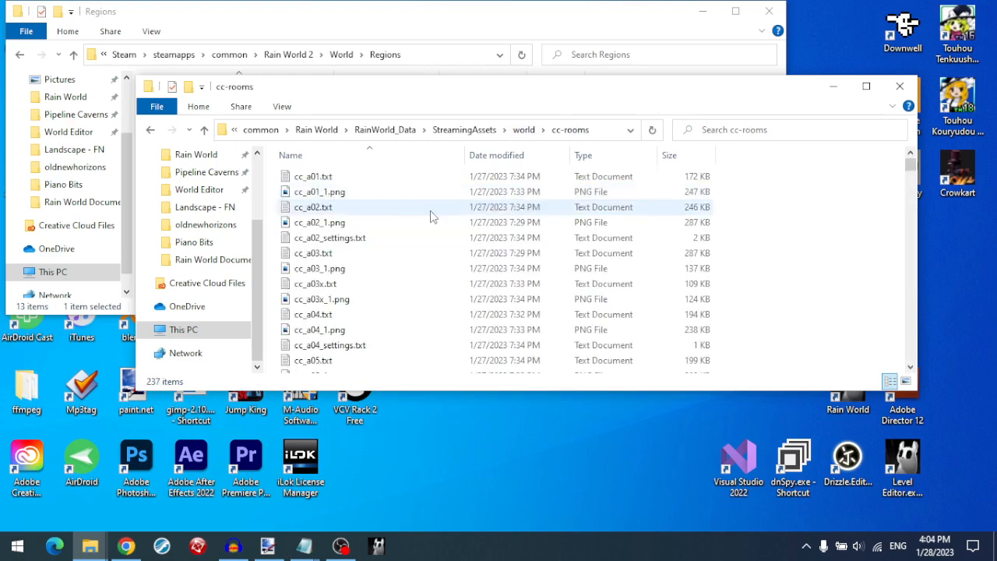
scroll(430, 211, down, 3)
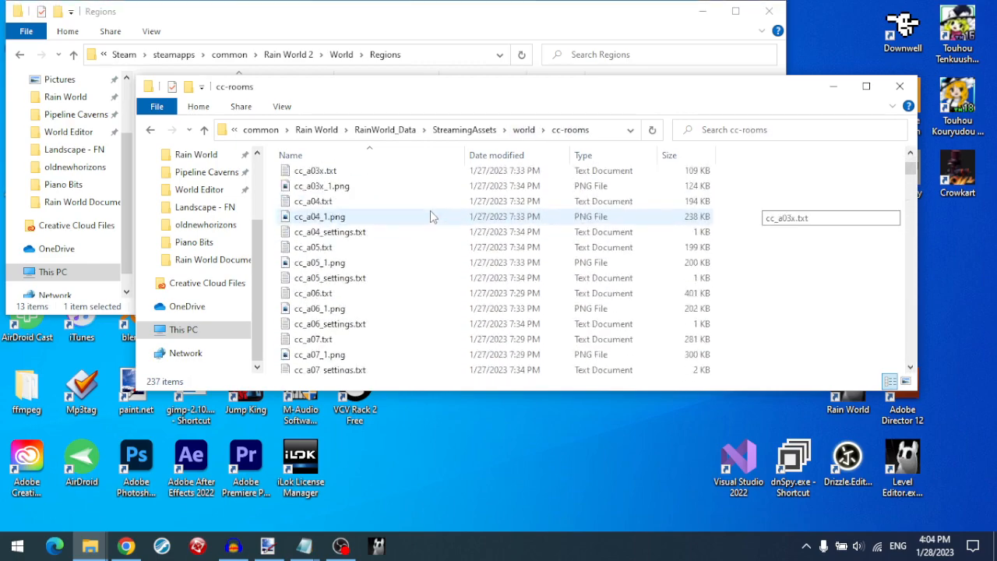
scroll(430, 210, up, 3)
click(318, 178)
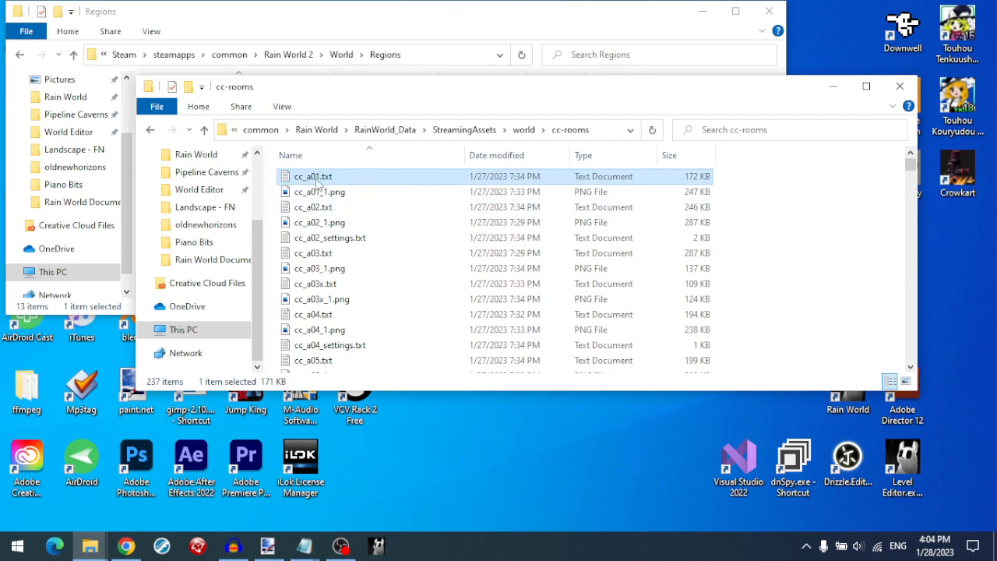
click(320, 192)
click(420, 237)
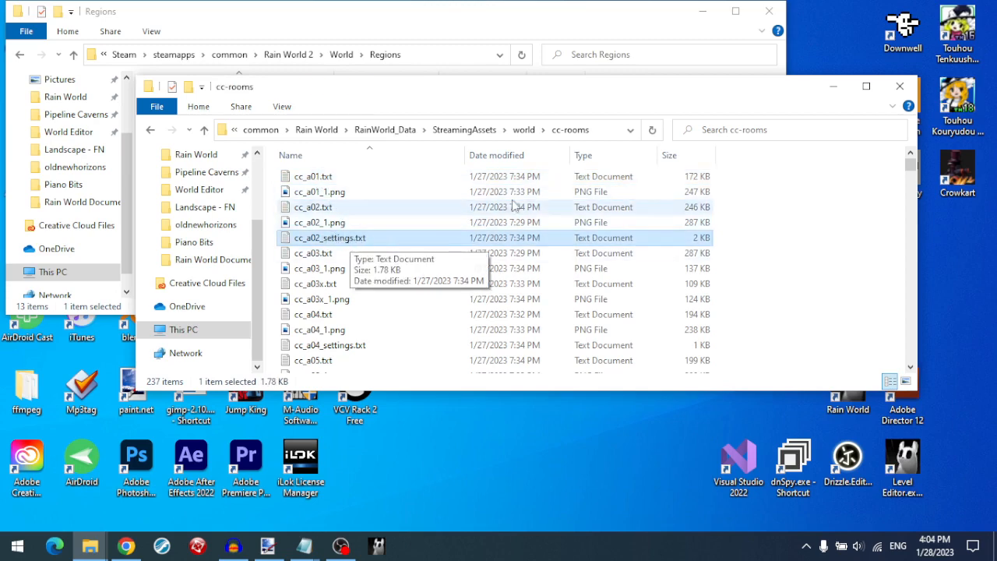
click(524, 130)
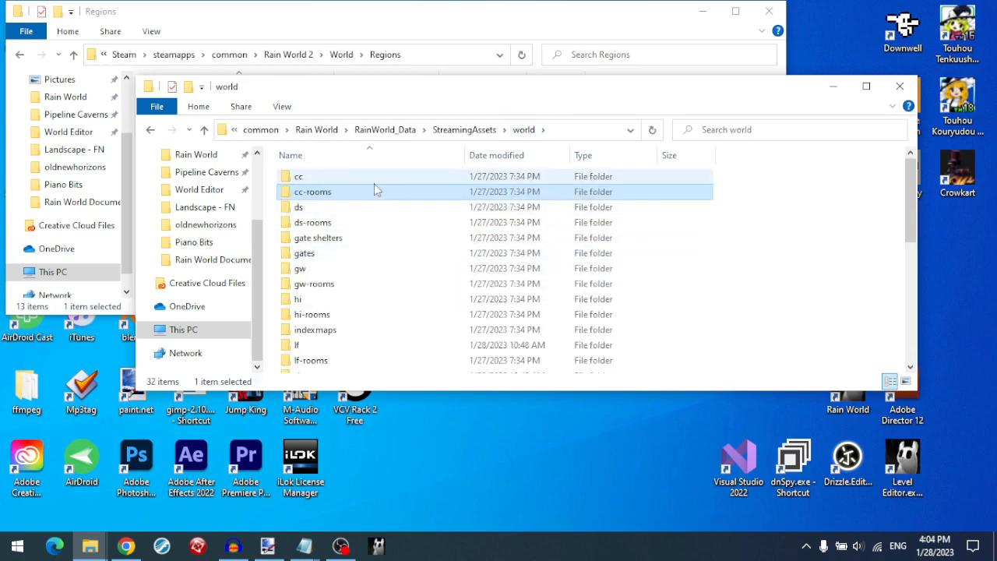
- Go up to StreamingAssets, reposition its window over the Regions window, and review its folders and text files
click(461, 129)
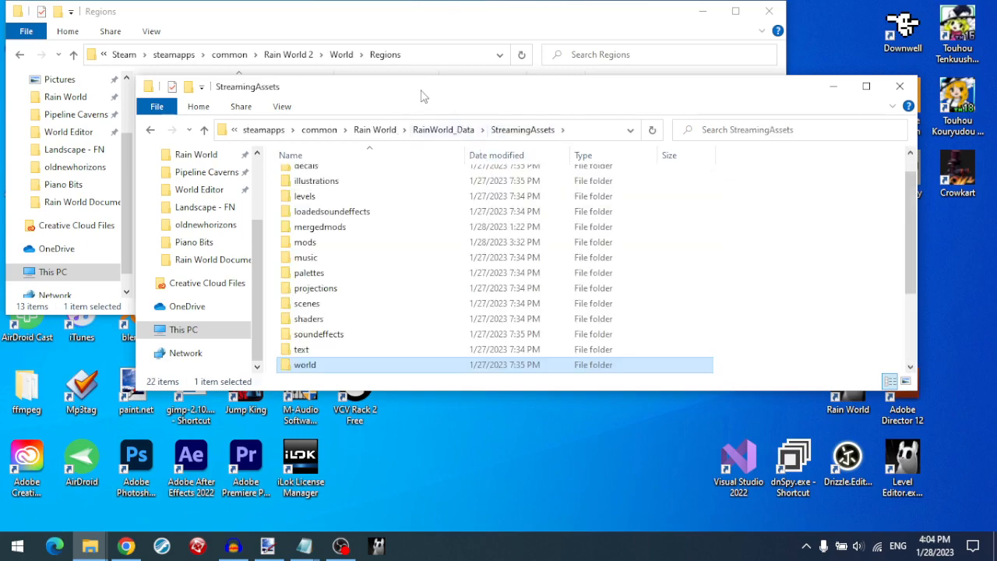
drag(421, 96, 350, 119)
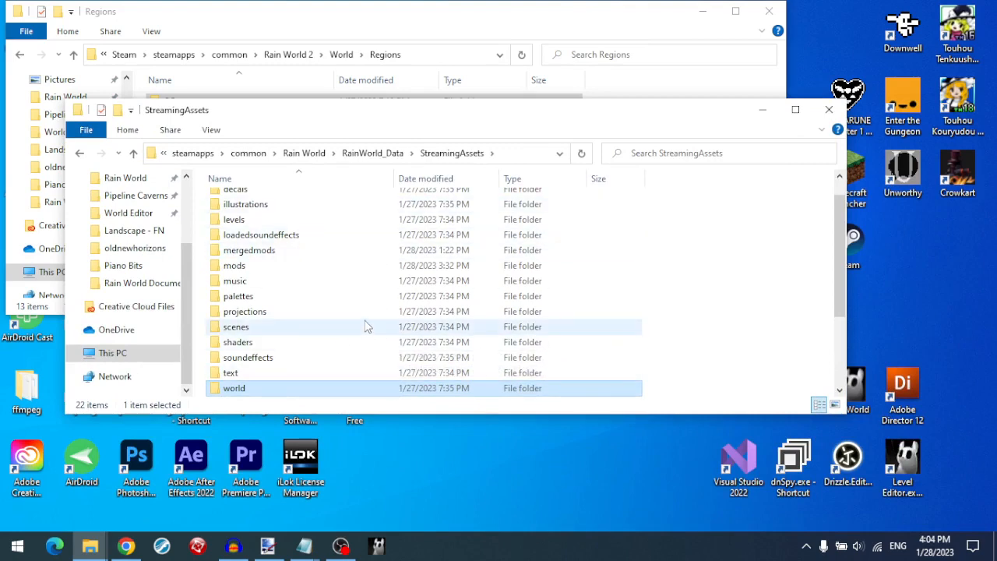
scroll(366, 325, down, 3)
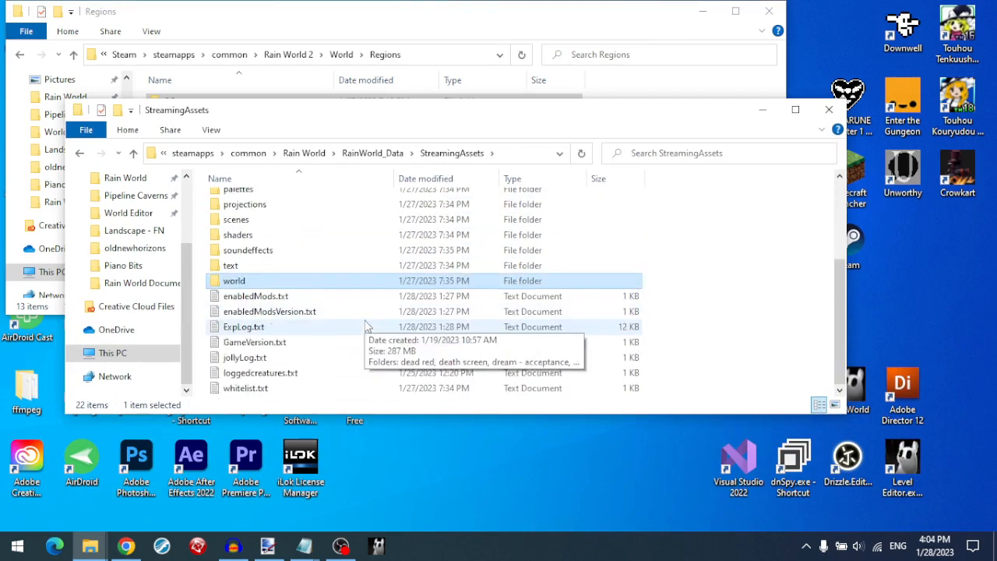
scroll(366, 325, up, 3)
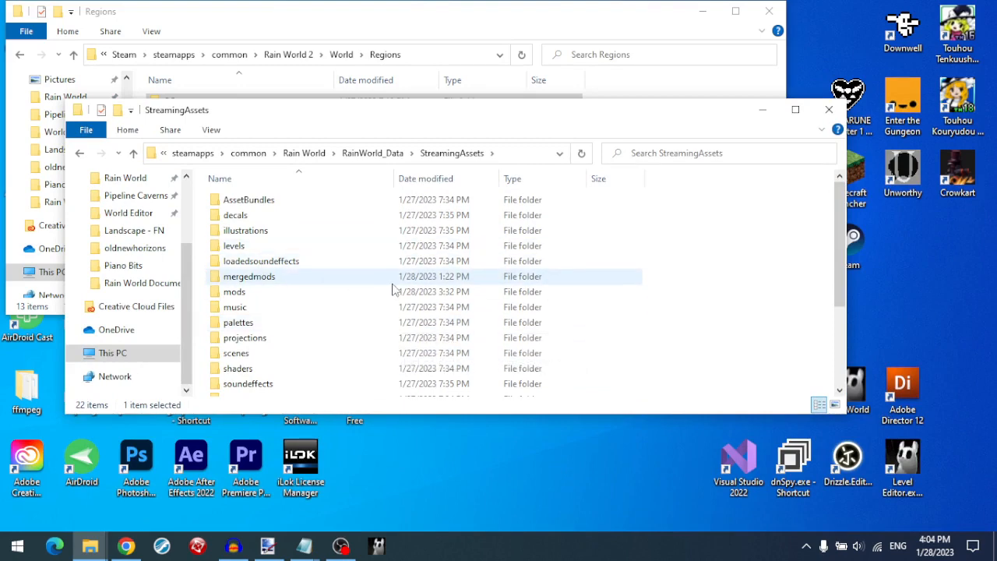
scroll(393, 288, down, 2)
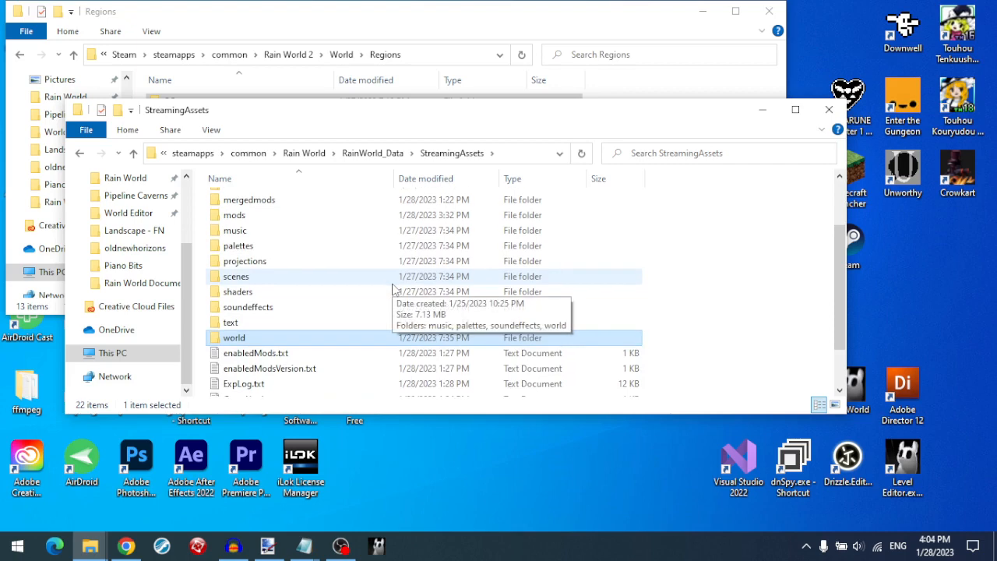
scroll(393, 288, up, 1)
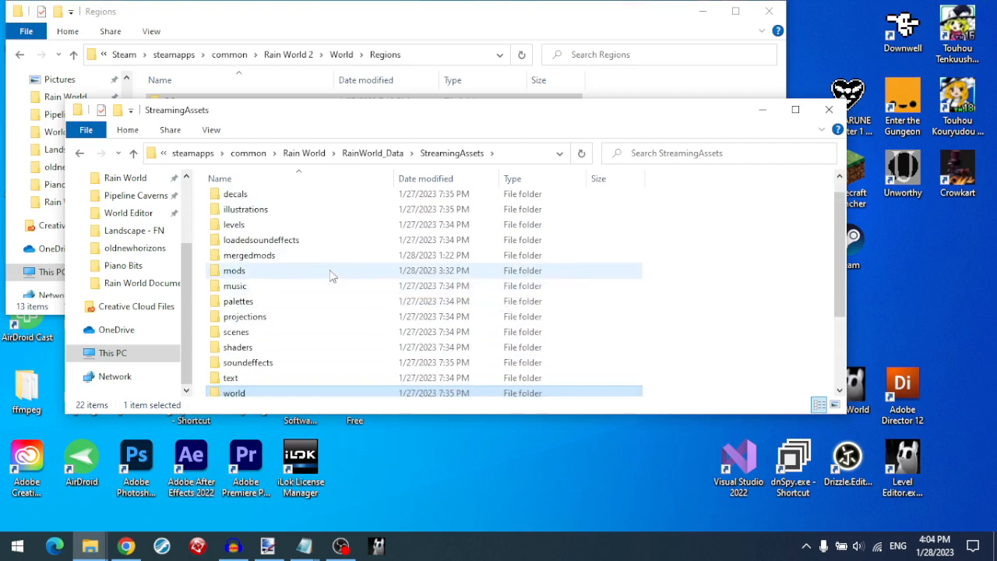
- Open the moreslugcats folder inside mods and review its subfolders and files
double_click(265, 276)
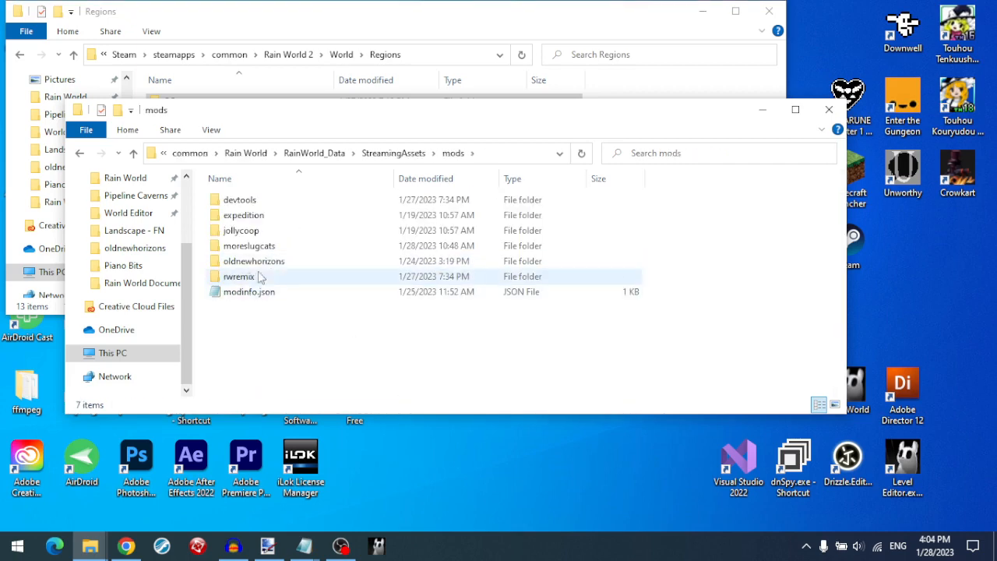
double_click(260, 247)
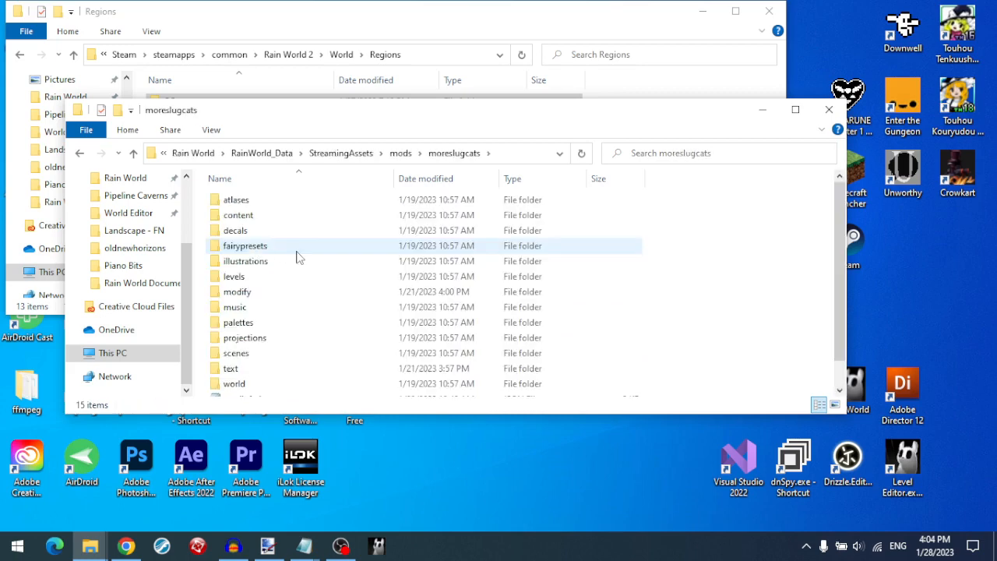
scroll(300, 265, down, 1)
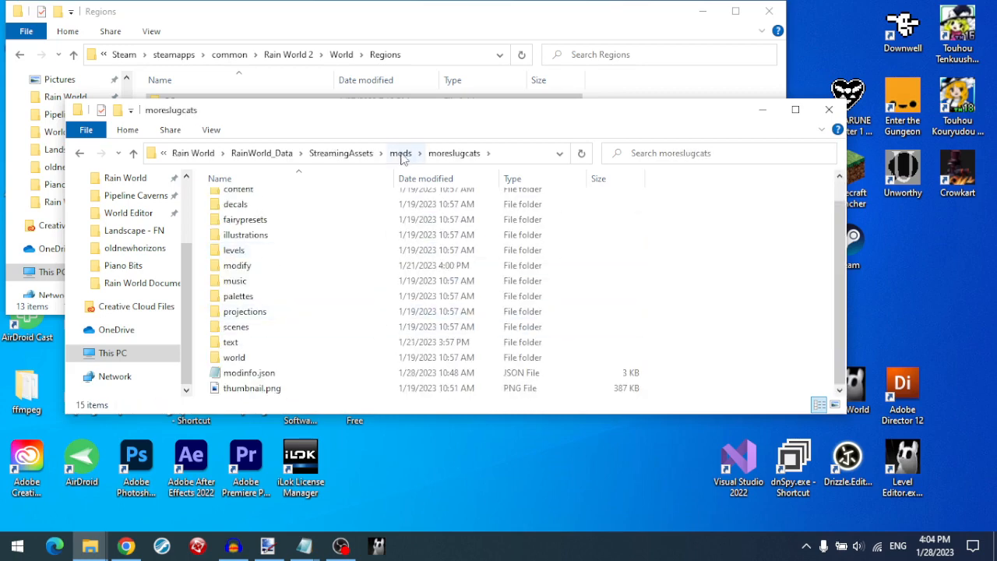
scroll(407, 192, up, 1)
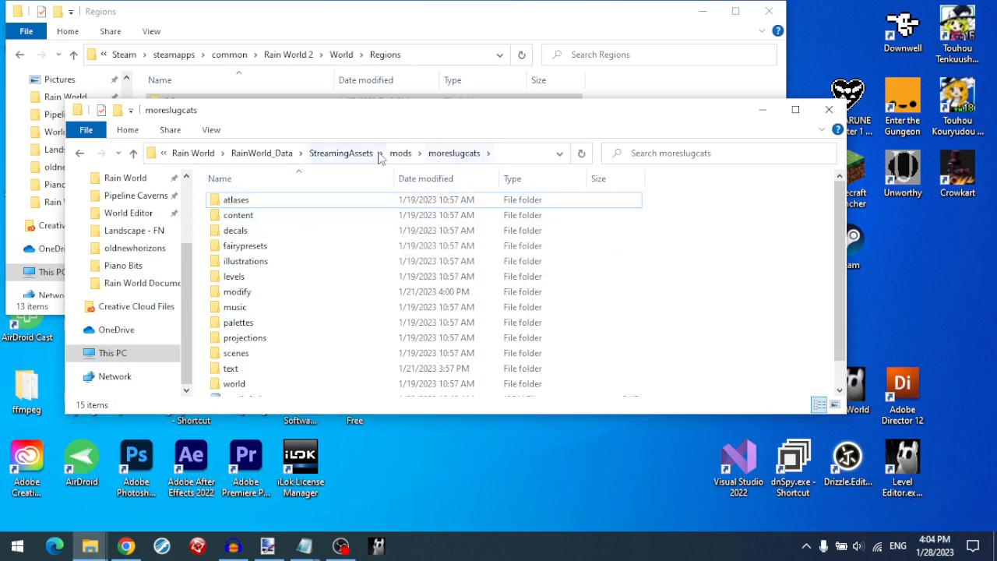
click(401, 153)
double_click(297, 247)
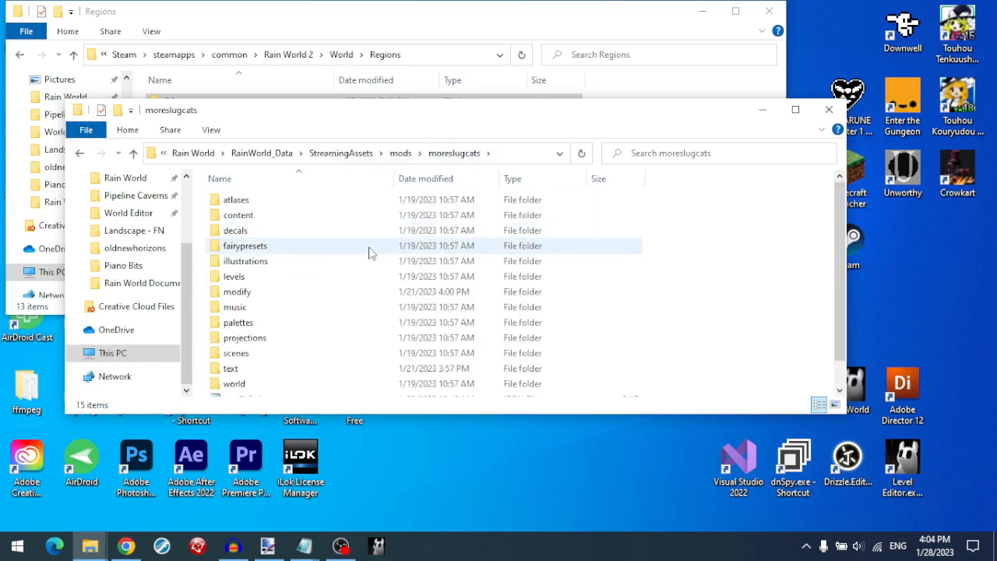
scroll(370, 252, down, 1)
scroll(303, 230, up, 1)
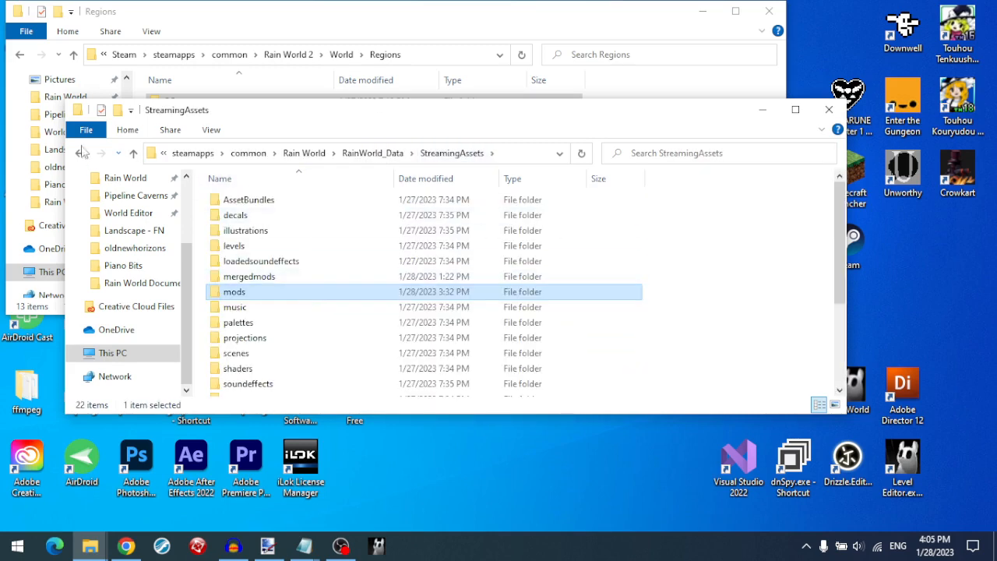
- Reopen mods and its moreslugcats folder from StreamingAssets to compare the two folder structures
double_click(344, 291)
double_click(343, 284)
scroll(328, 312, down, 1)
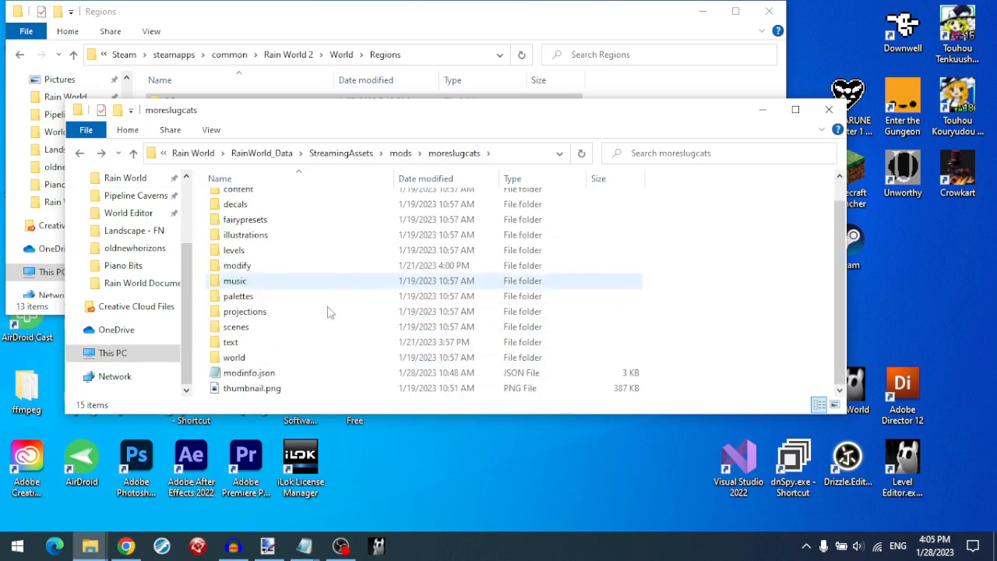
scroll(312, 327, up, 1)
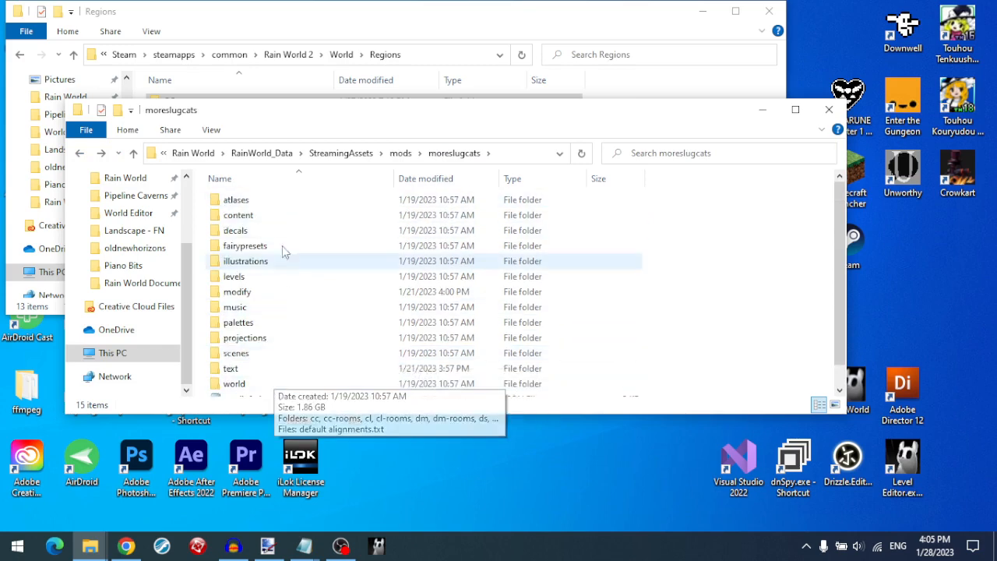
- Compare the moreslugcats subfolders with those in StreamingAssets, including the decals folders, and point out the mod's modify folder
scroll(286, 374, down, 1)
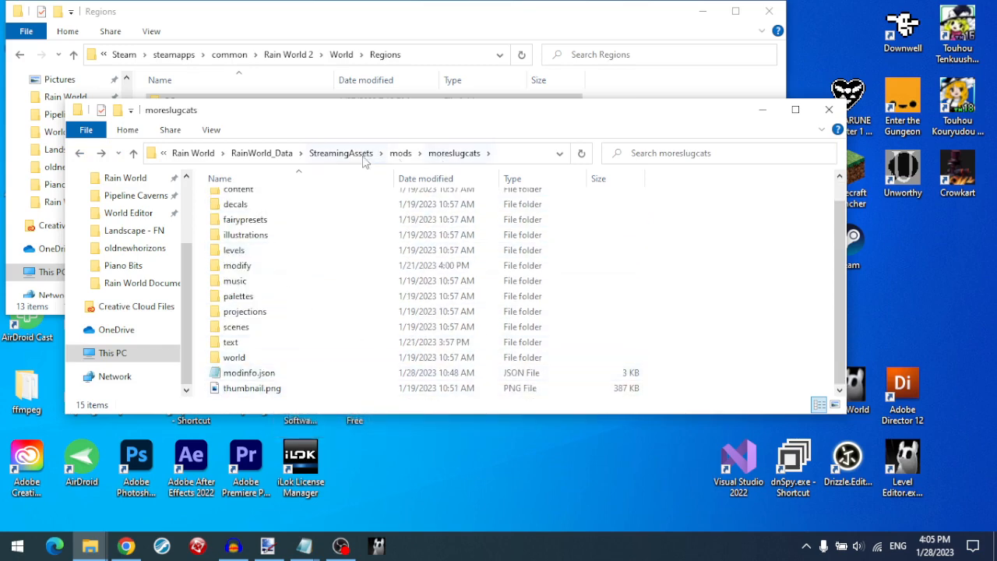
click(349, 154)
click(80, 153)
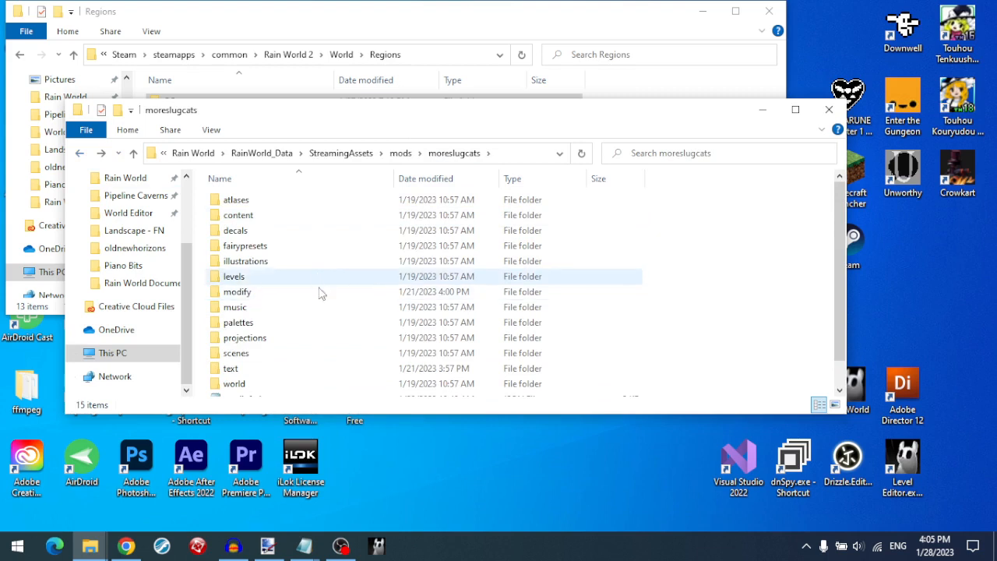
click(313, 234)
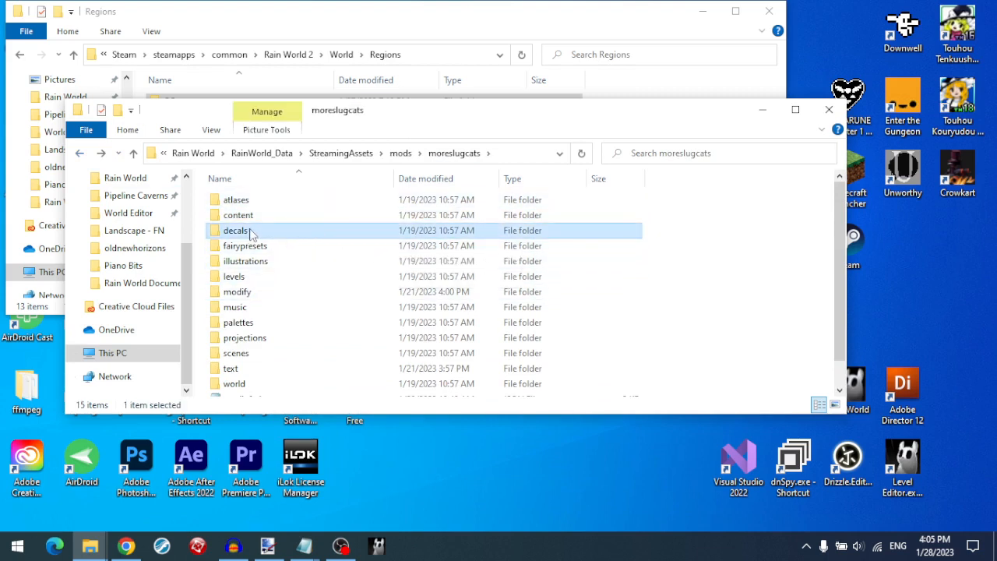
click(349, 154)
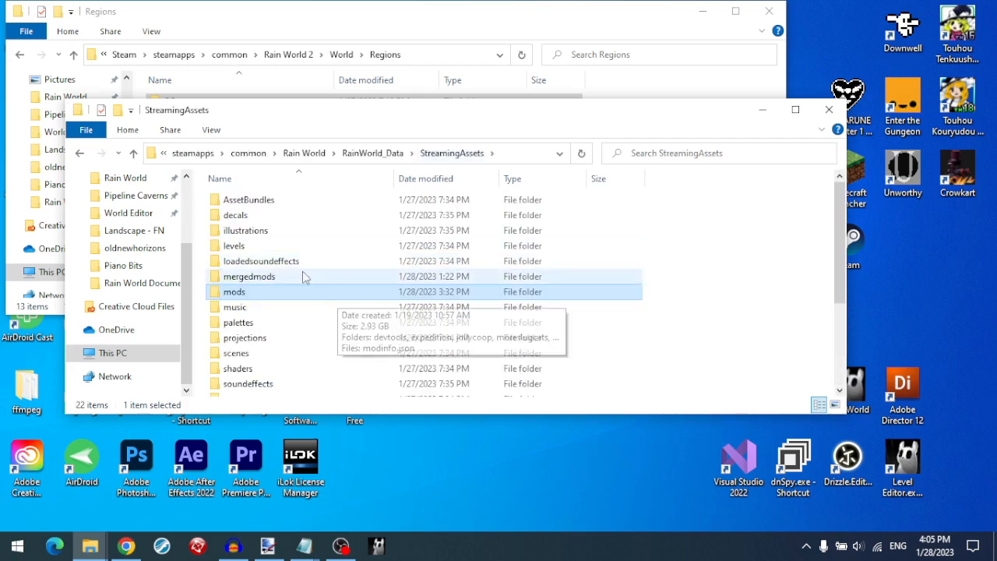
double_click(274, 218)
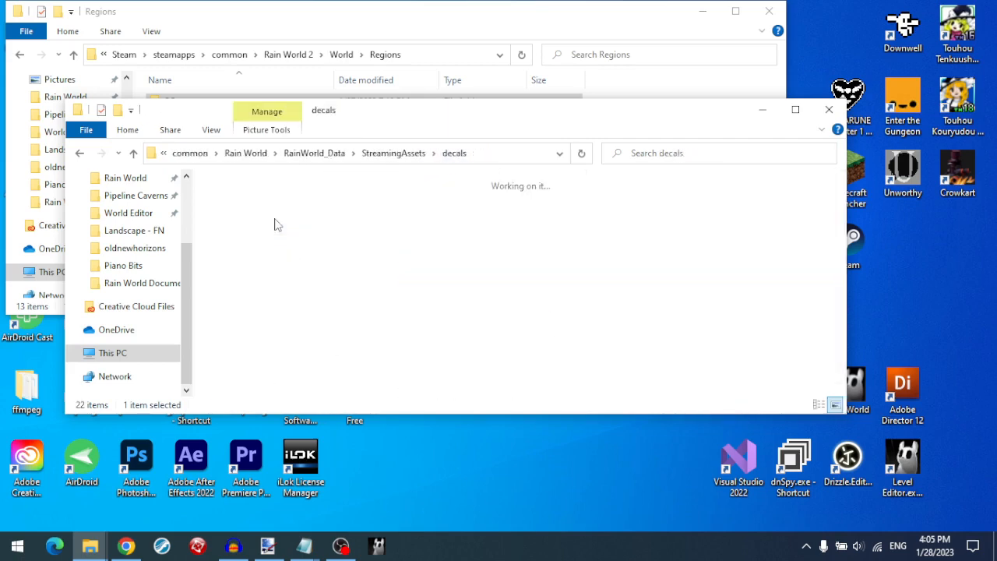
click(78, 154)
click(78, 153)
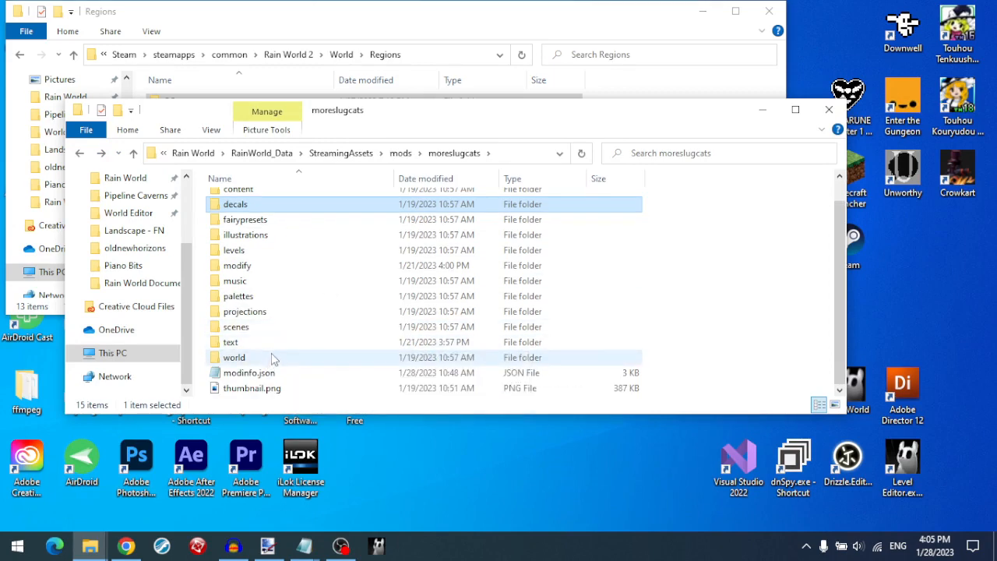
click(274, 268)
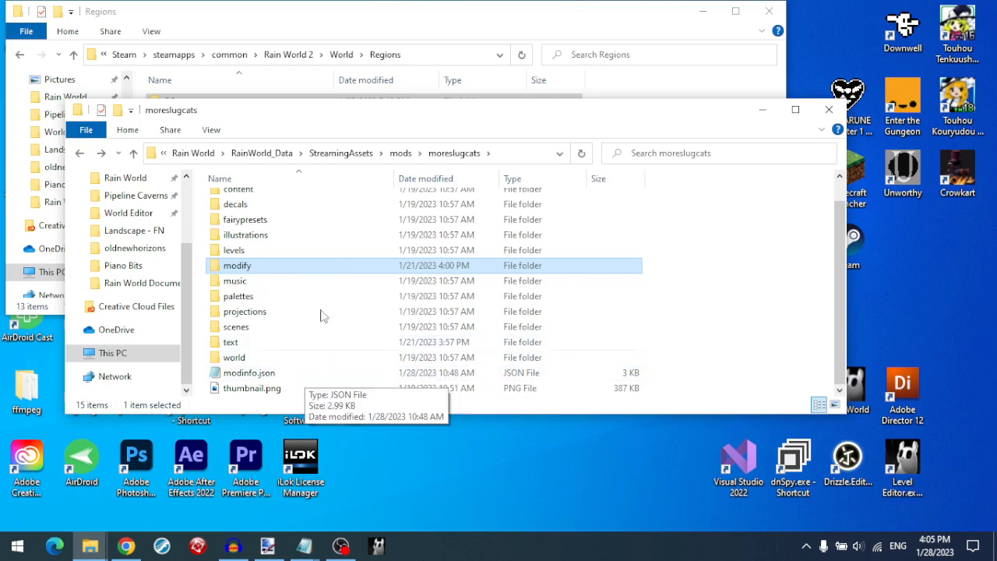
- Create a new folder named Pipeline Caverns in the mods folder
click(405, 154)
right_click(323, 344)
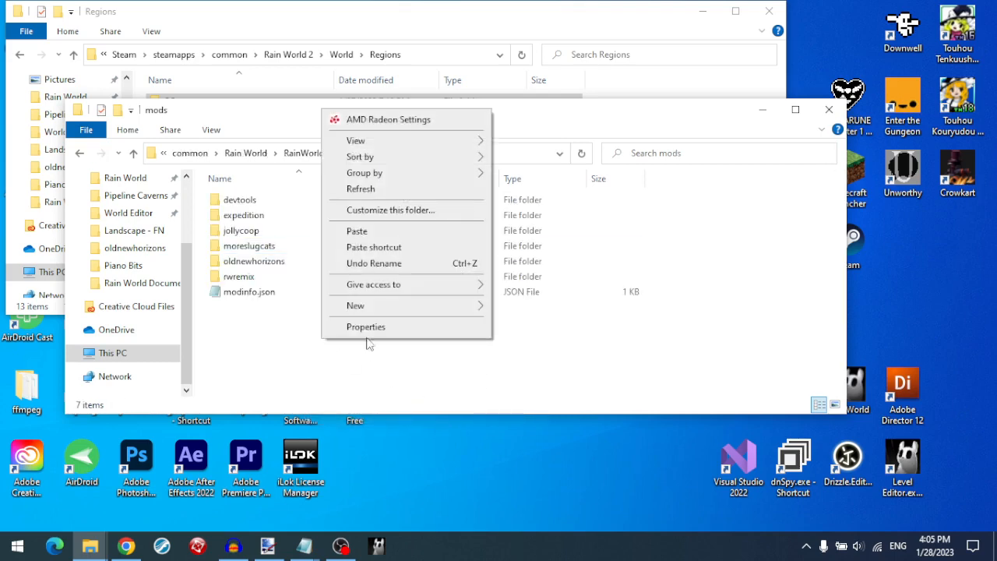
mouse_move(421, 306)
click(533, 310)
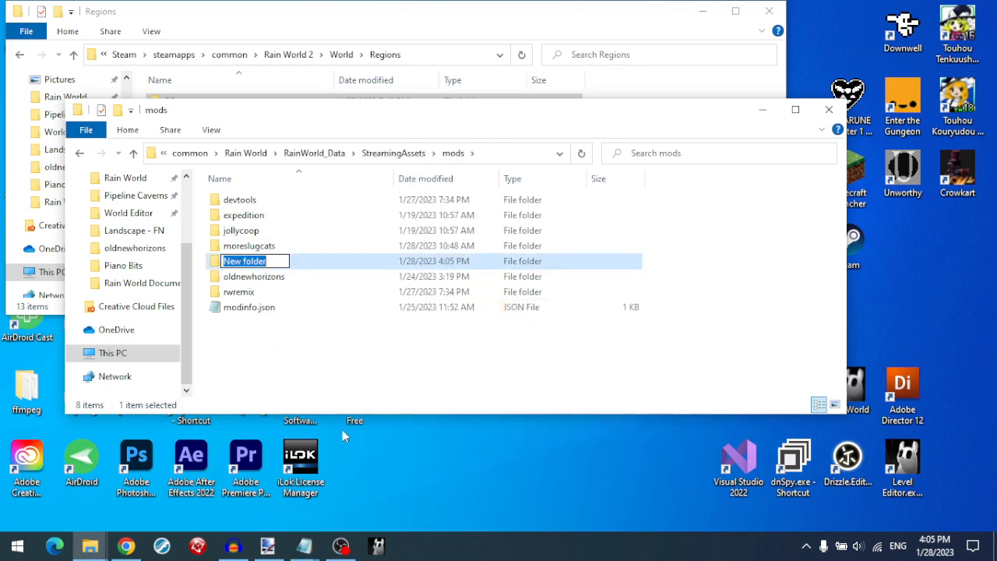
text(Pipe)
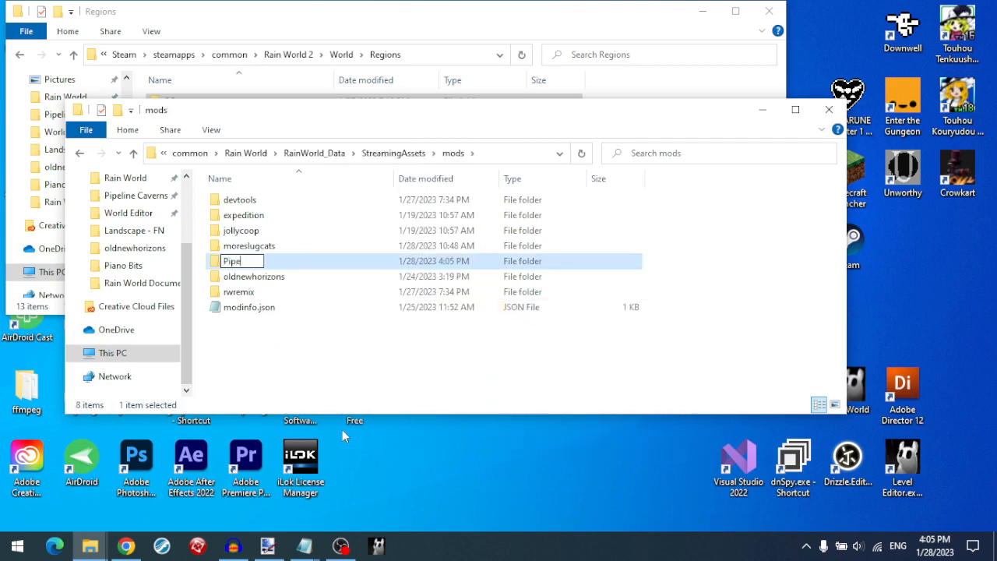
text(line Caverns)
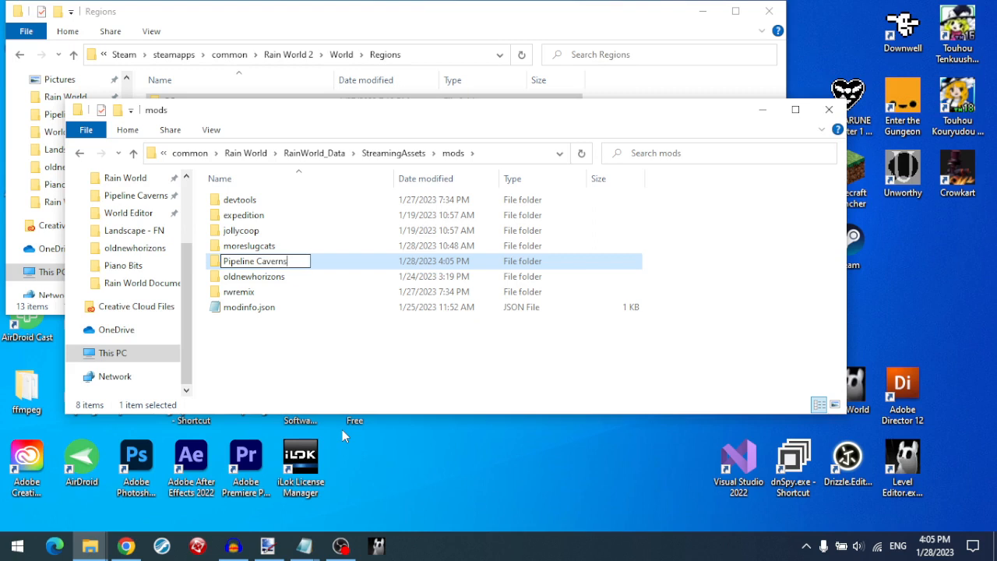
key(Return)
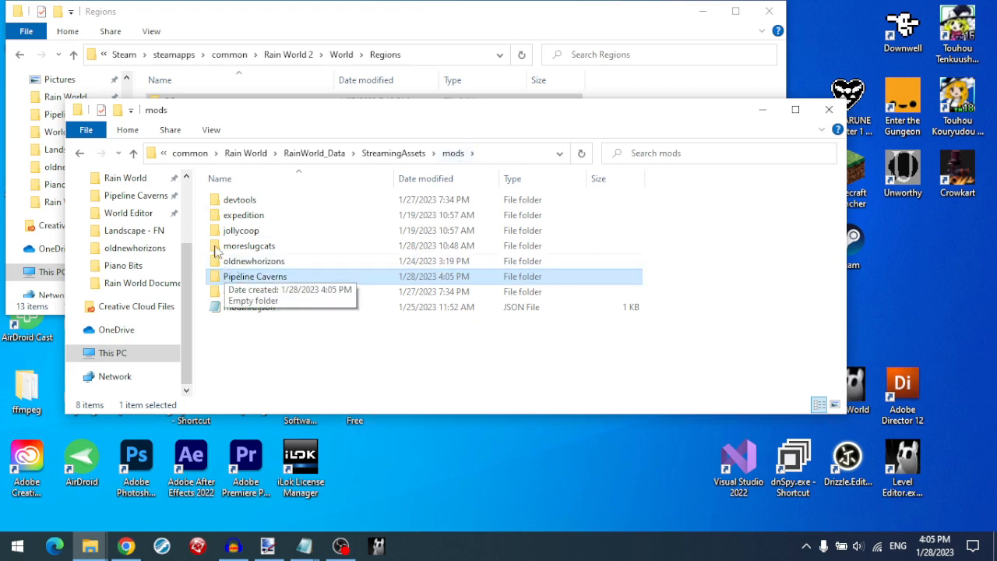
- Open the 312520 folder inside the content folder of Steam's steamapps workshop directory
click(190, 153)
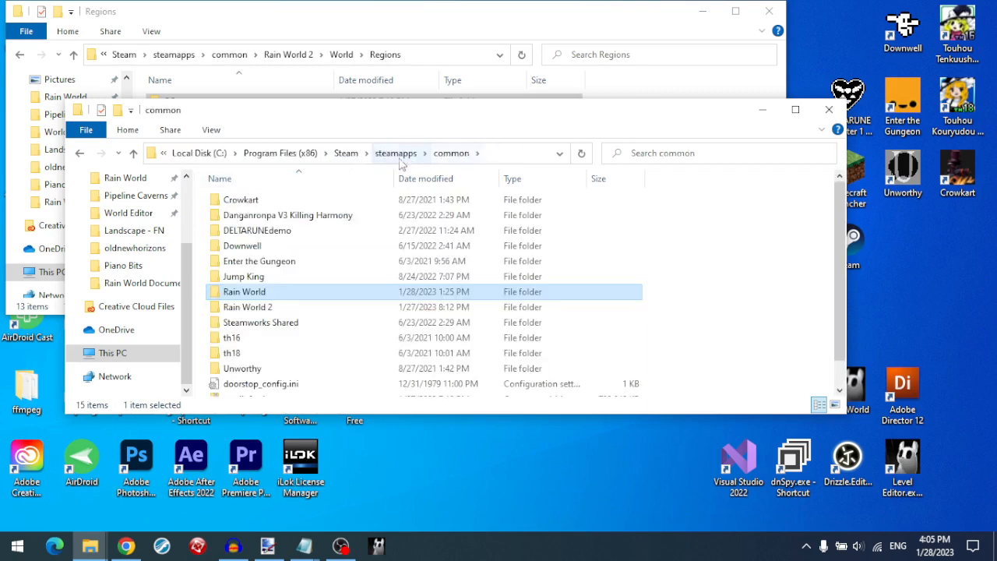
click(400, 161)
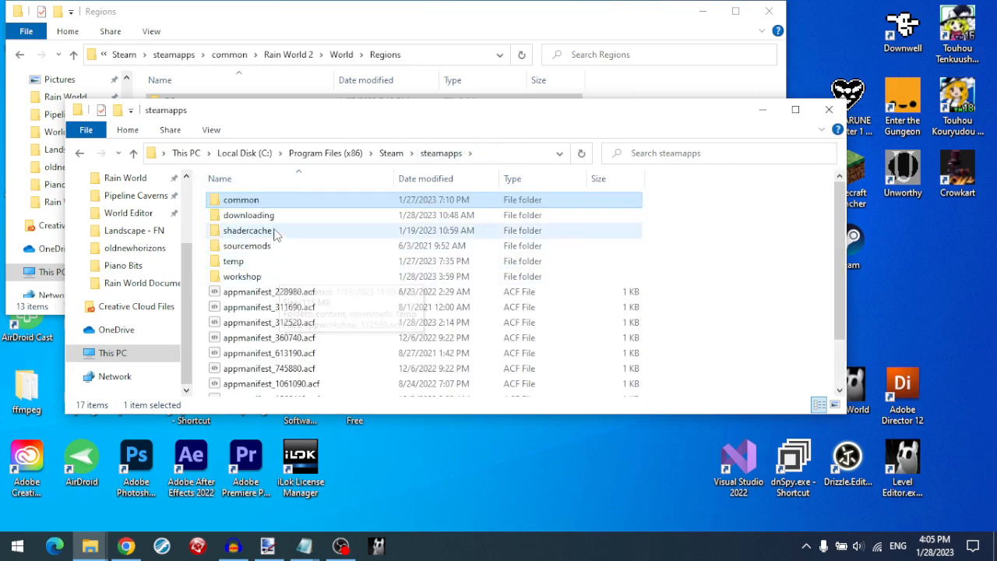
double_click(242, 276)
double_click(257, 201)
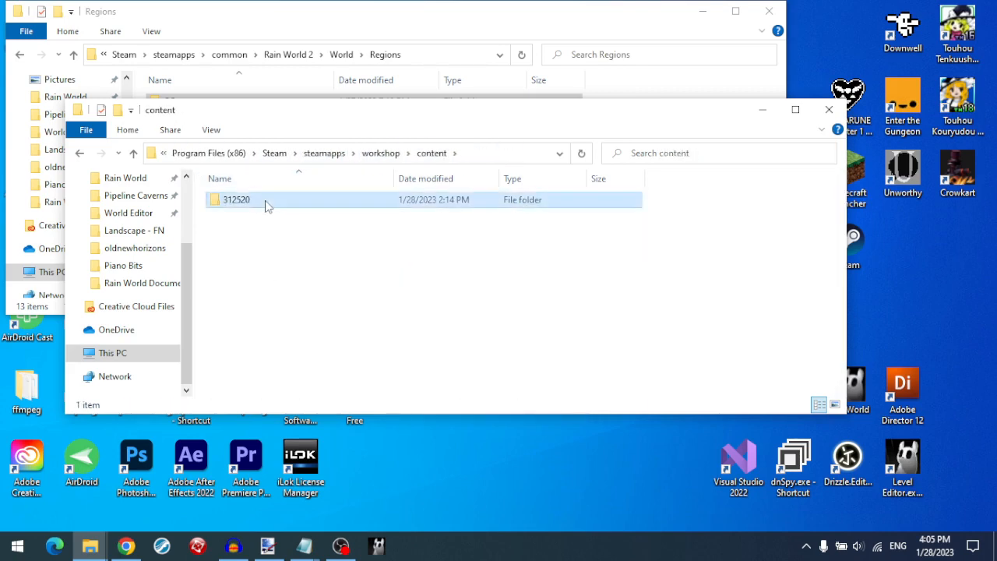
double_click(265, 204)
scroll(298, 272, down, 1)
double_click(284, 262)
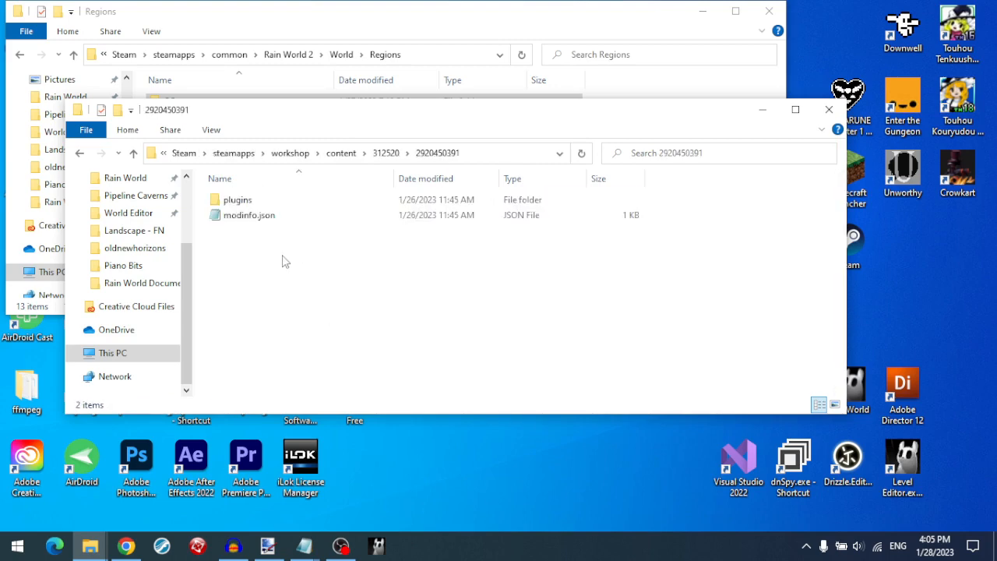
click(265, 202)
double_click(356, 220)
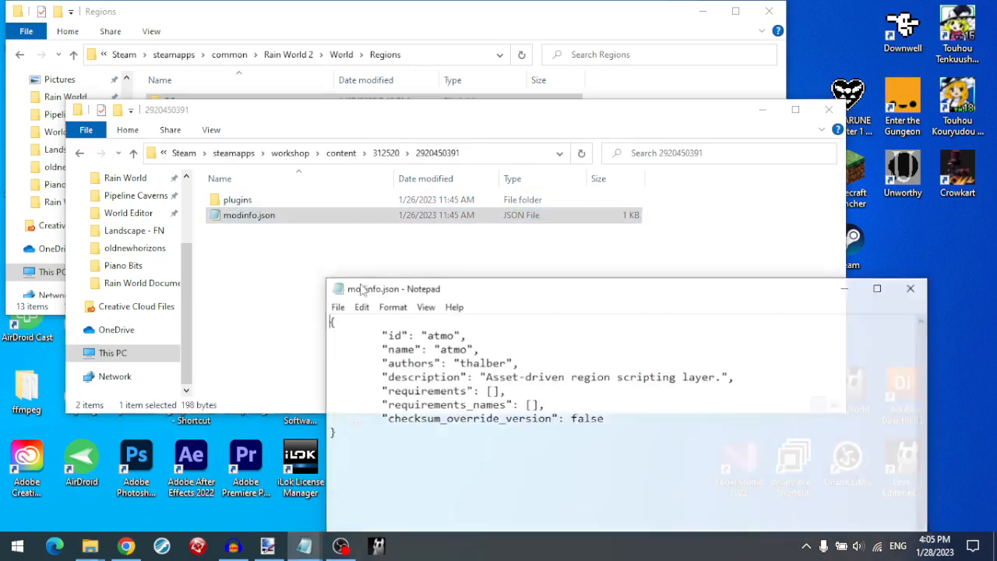
click(912, 288)
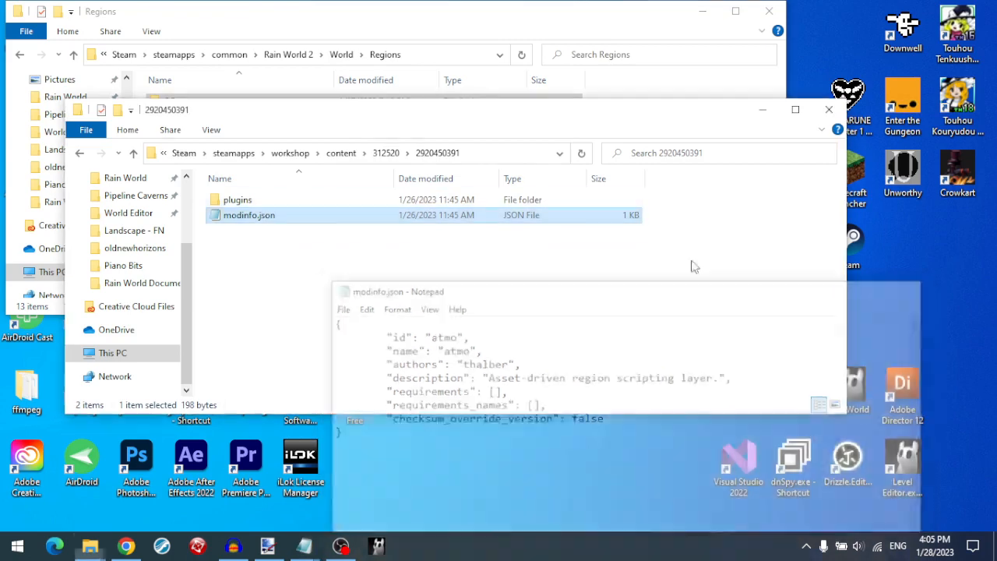
- Return to the mods folder in StreamingAssets and check inside the Pipeline Caverns folder
click(79, 153)
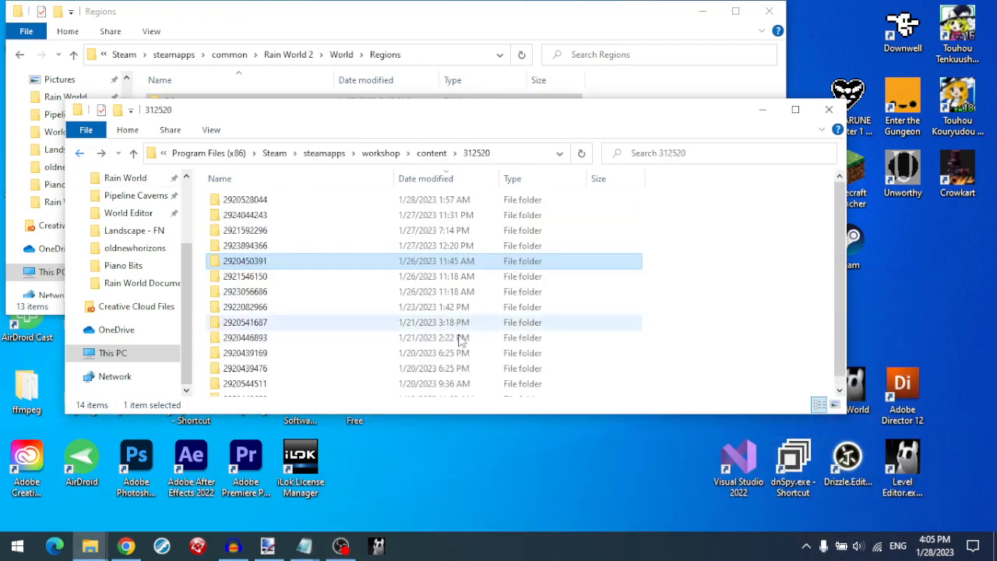
click(79, 153)
click(80, 153)
click(79, 154)
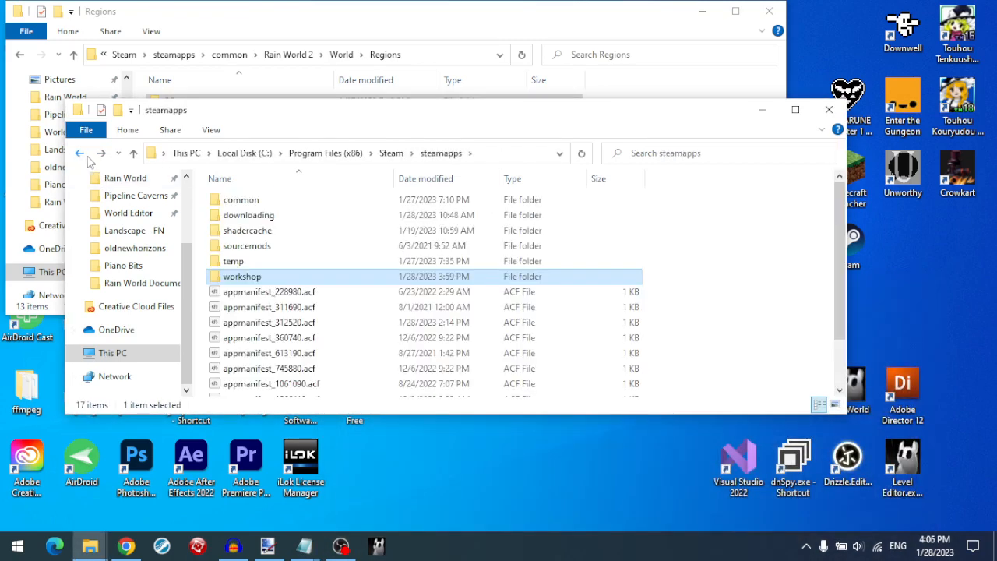
click(80, 154)
click(80, 153)
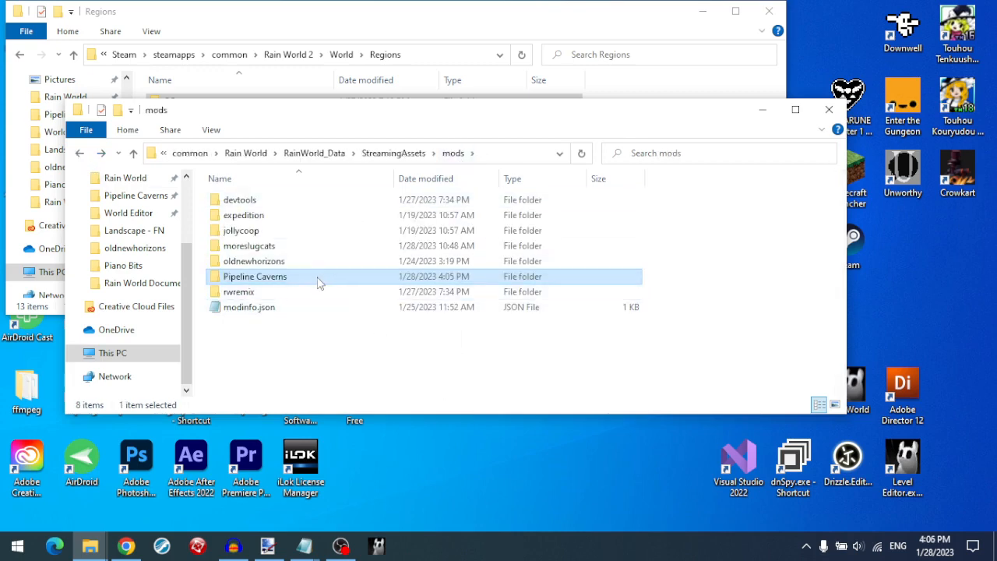
double_click(318, 278)
click(400, 153)
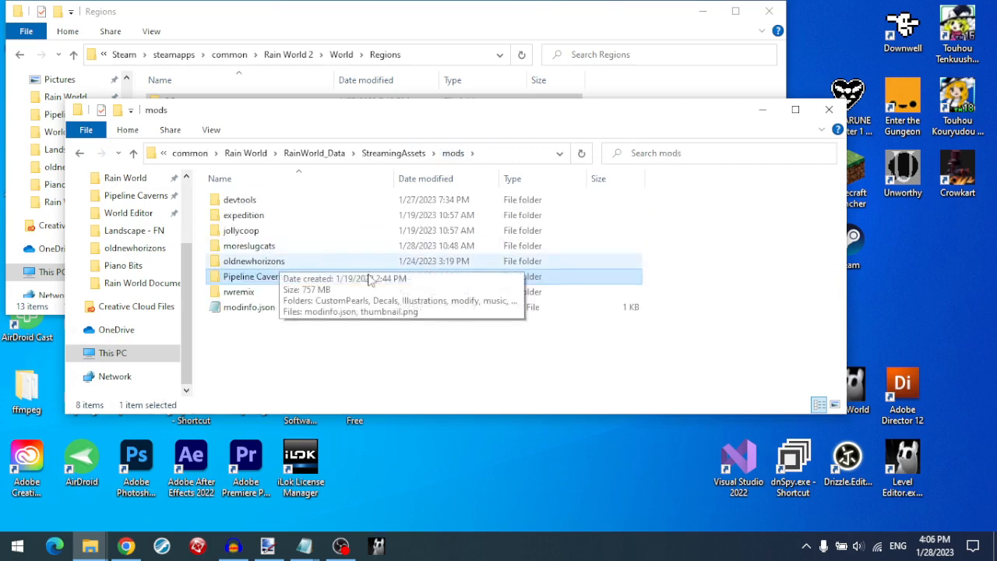
- Copy modinfo.json from the mods folder into the Pipeline Caverns folder
click(274, 310)
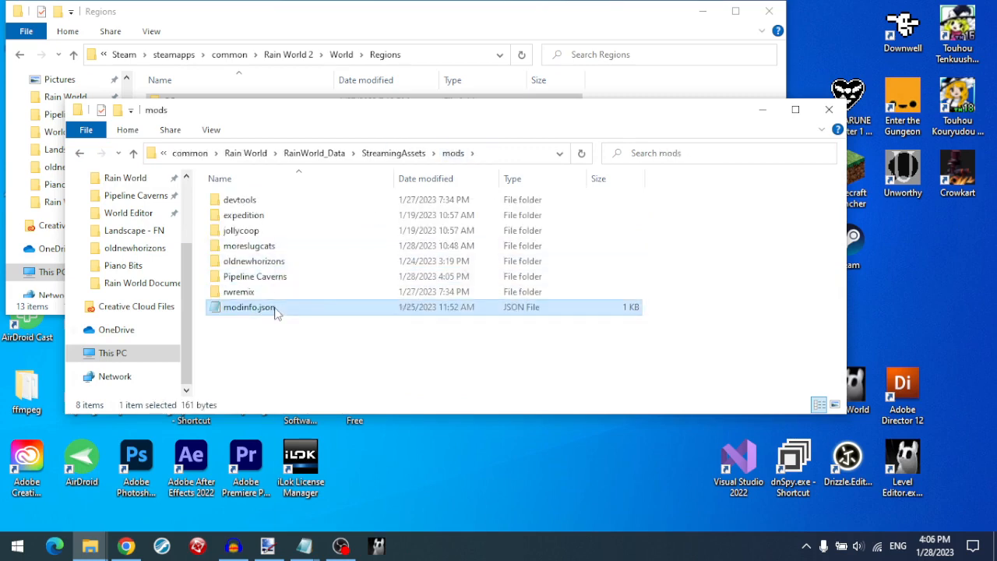
right_click(274, 312)
click(248, 413)
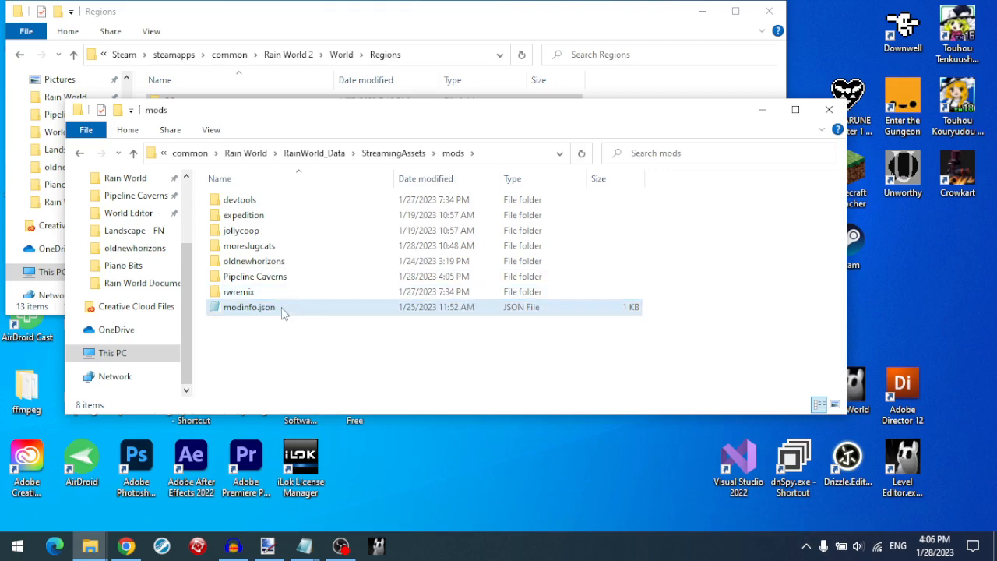
right_click(283, 311)
click(343, 446)
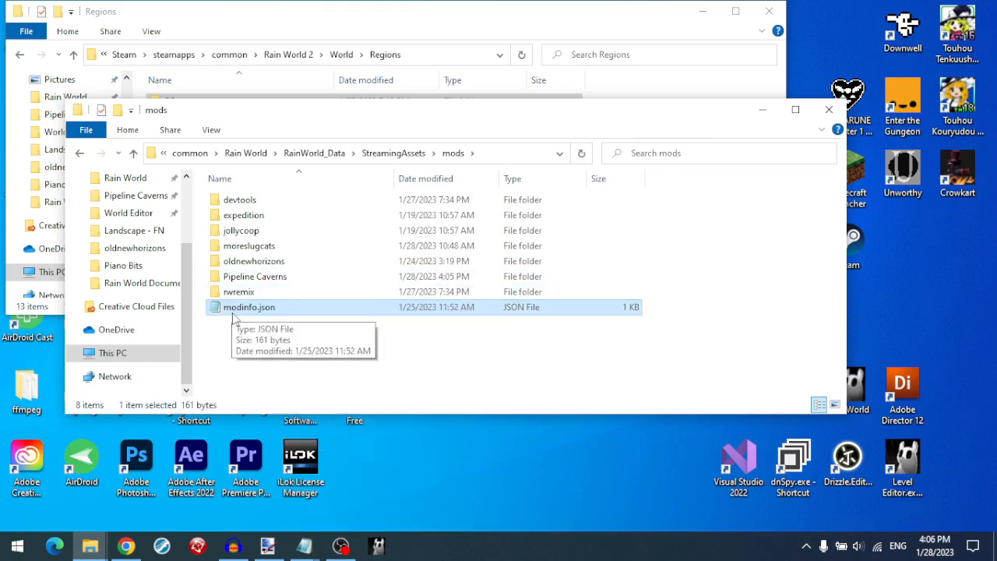
double_click(243, 277)
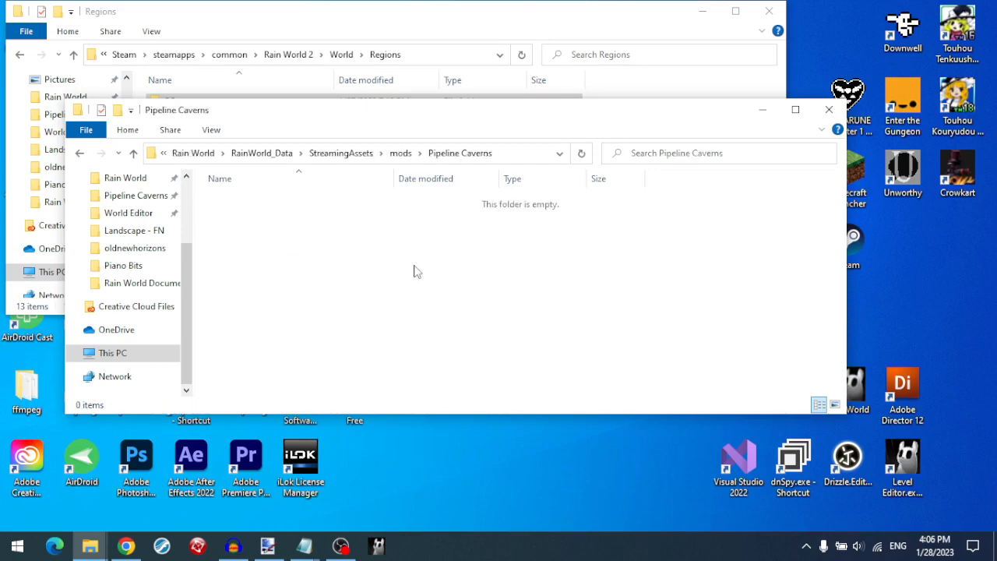
right_click(414, 267)
click(466, 389)
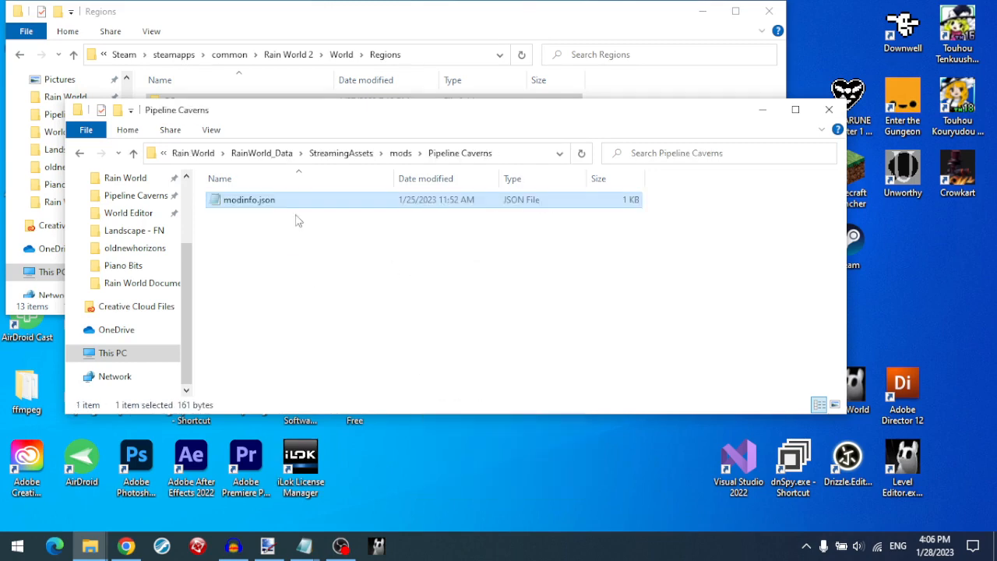
- Open the copied modinfo.json in Notepad and set the mod's id to solar.pipelinecaverns
double_click(247, 201)
drag(487, 297, 419, 188)
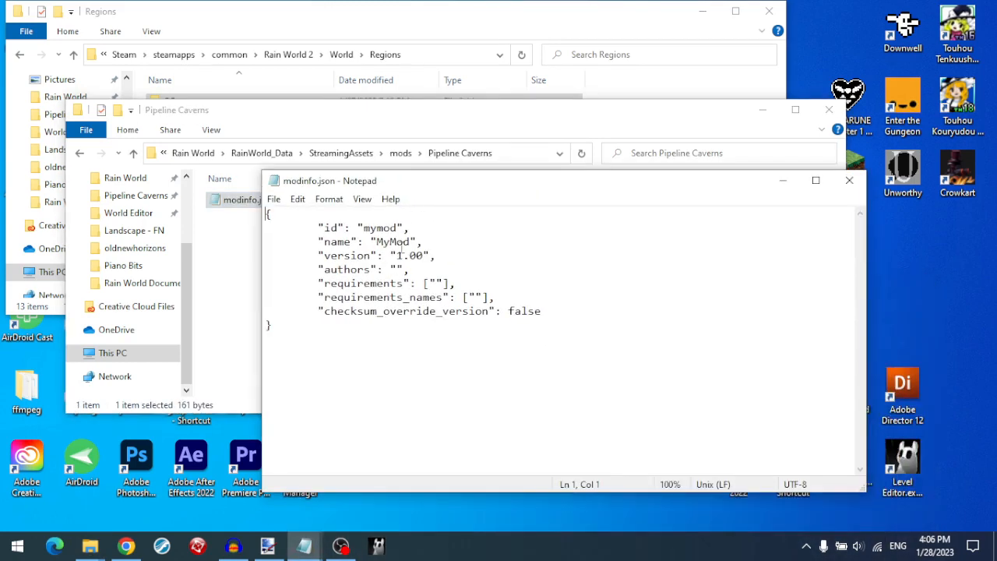
drag(400, 228, 363, 228)
text(p)
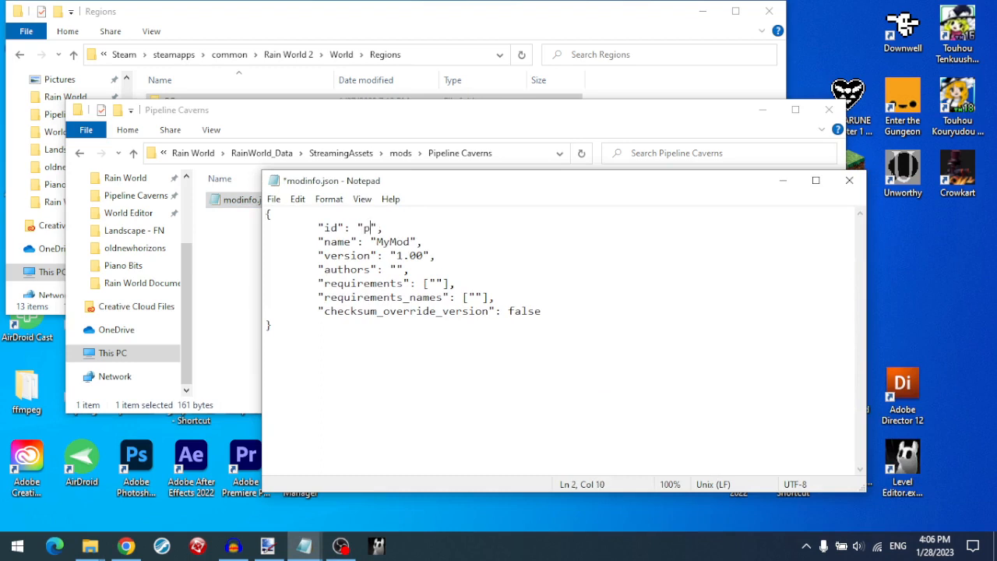
text(ipelinecavern)
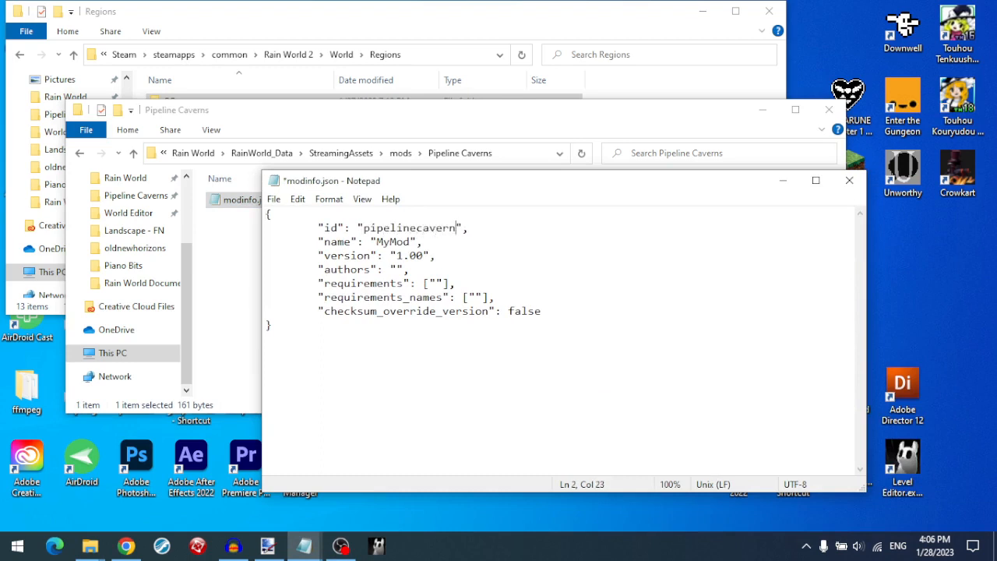
text(s)
click(360, 228)
text(solar.)
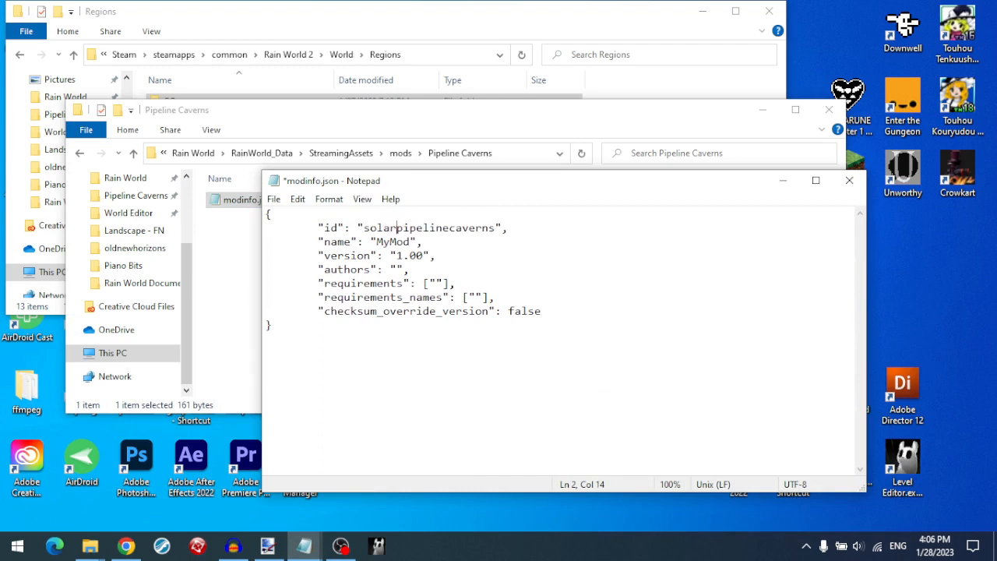
- Set the mod's name to Pipeline Caverns and its version to 1.0 in modinfo.json
drag(411, 241, 378, 242)
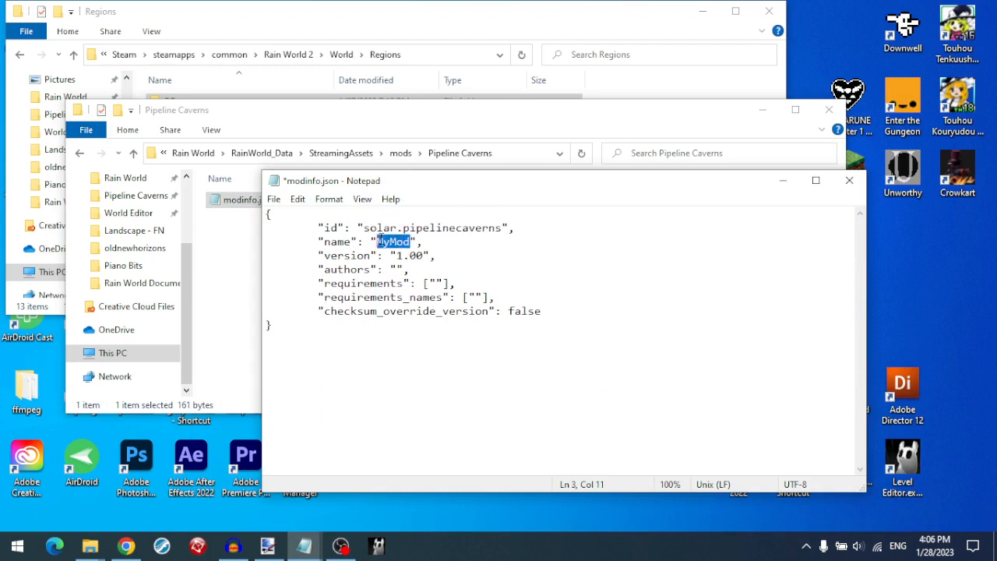
text(Pipeline Cav)
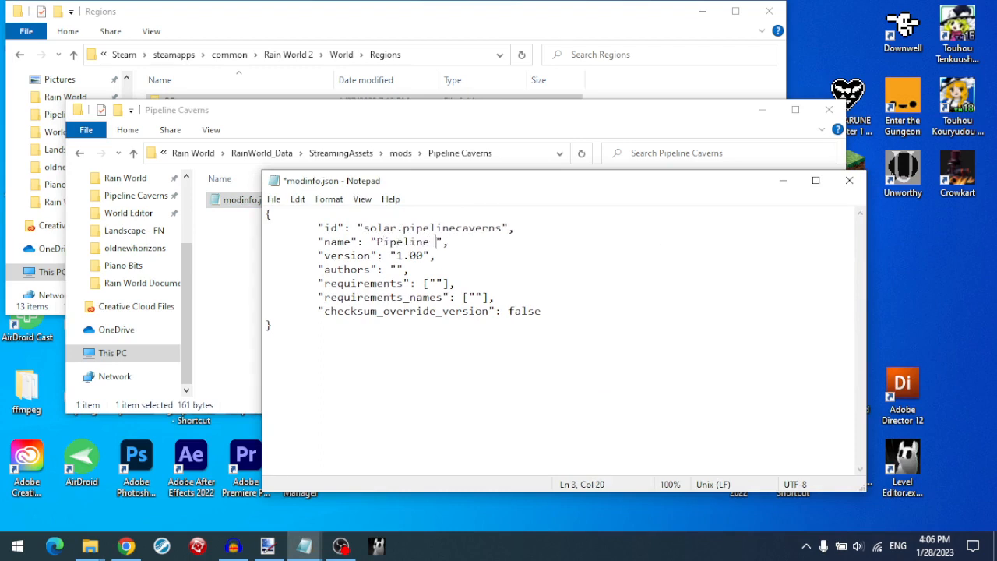
text(erns)
click(424, 256)
key(BackSpace)
drag(319, 228, 532, 238)
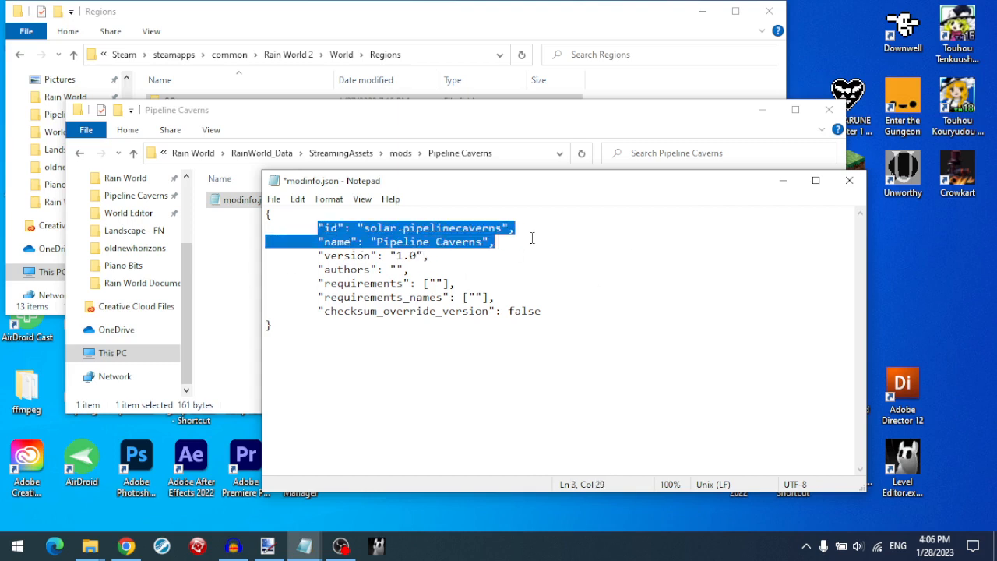
click(533, 238)
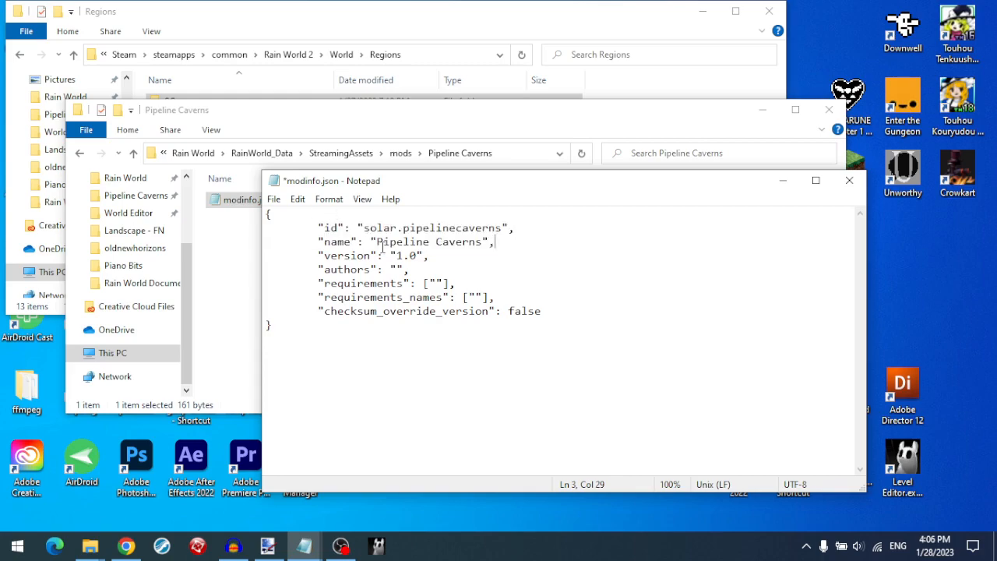
- Switch to Chrome and open the wiki's Mod_Directories page at the ModInfo JSON section
click(126, 545)
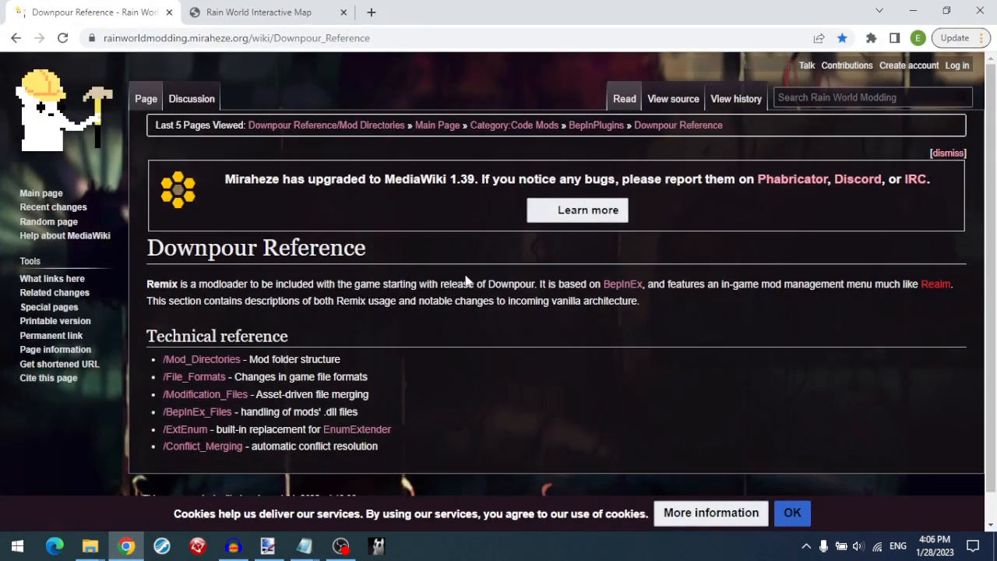
scroll(467, 283, down, 1)
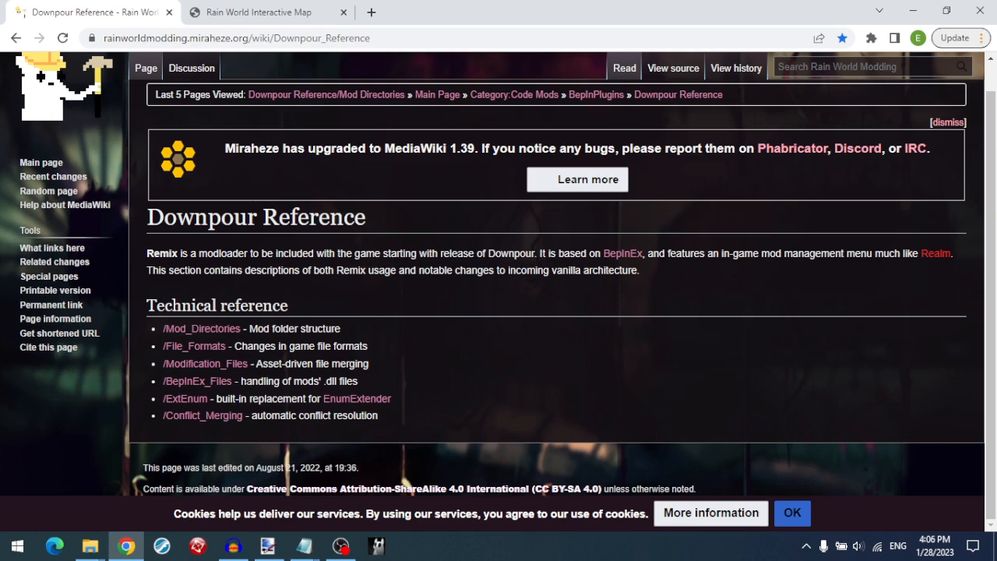
click(208, 330)
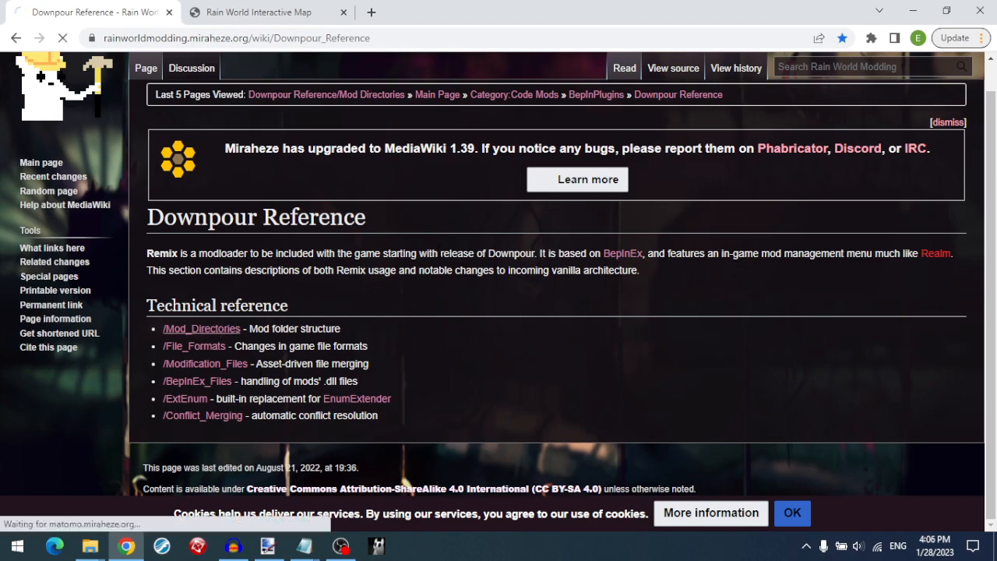
scroll(438, 260, down, 4)
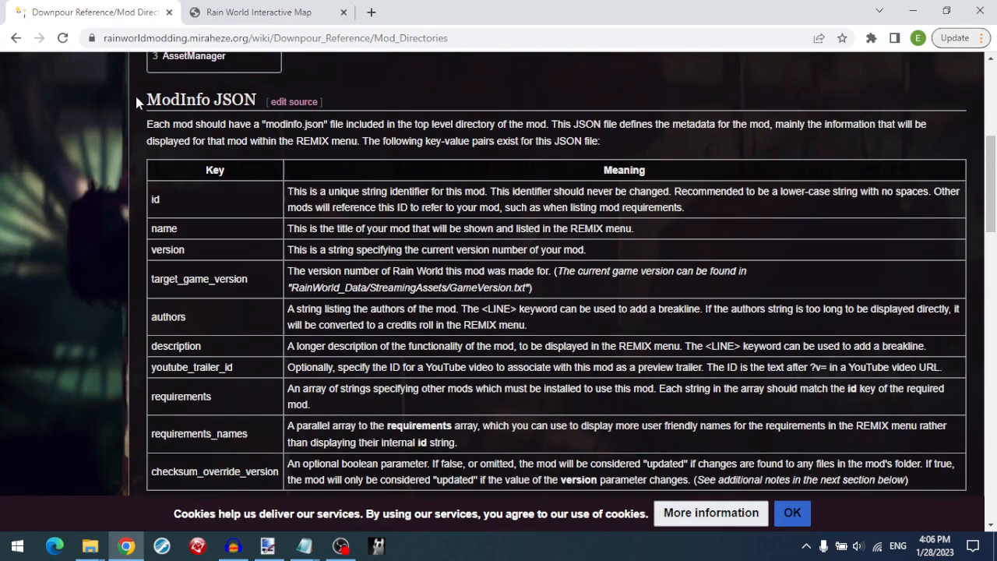
drag(137, 102, 261, 111)
click(261, 111)
scroll(185, 182, down, 2)
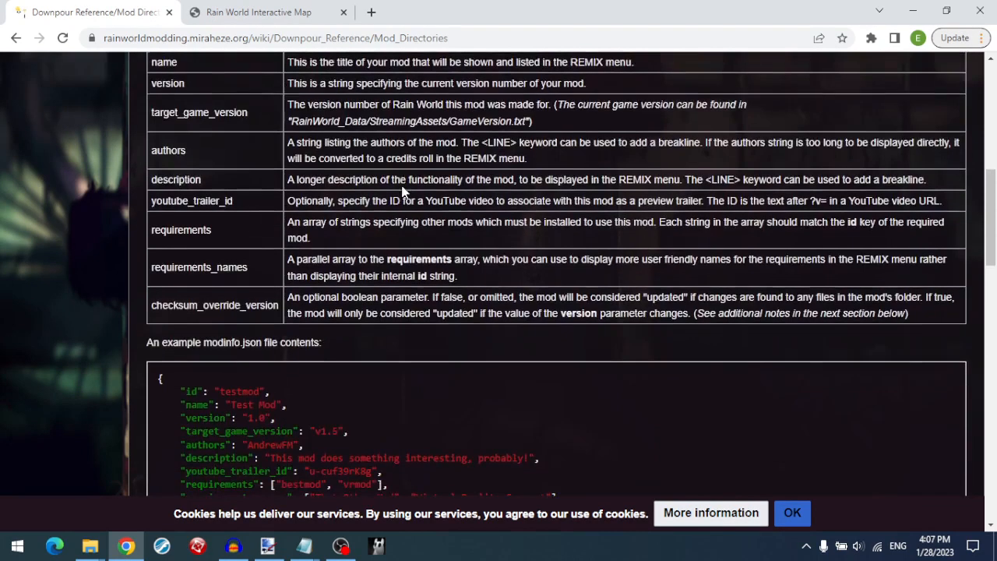
scroll(184, 183, up, 1)
- Examine the modinfo.json key table, covering id, version, target_game_version, authors and youtube_trailer_id
double_click(156, 136)
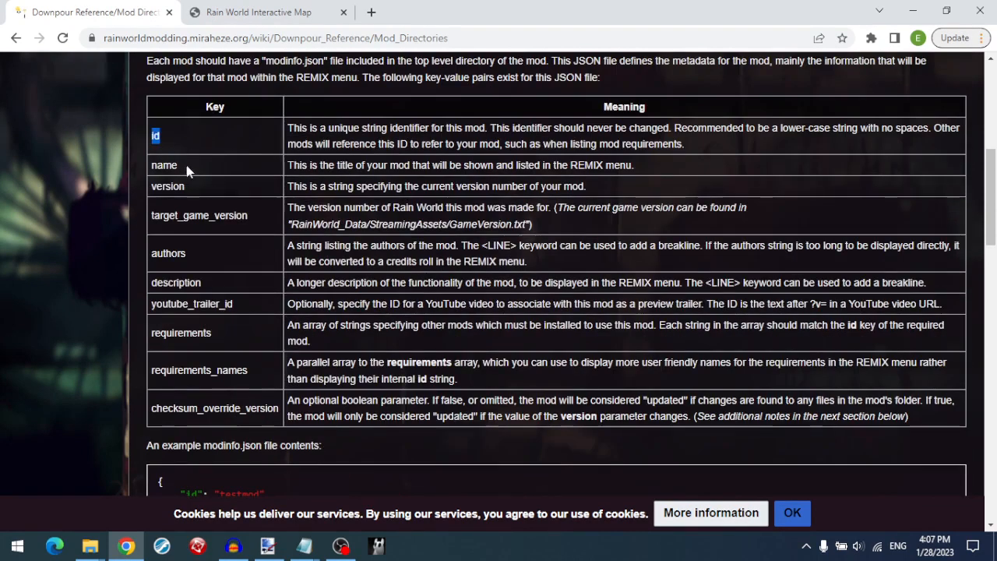
drag(198, 182, 143, 184)
click(225, 224)
drag(270, 233, 156, 231)
click(153, 228)
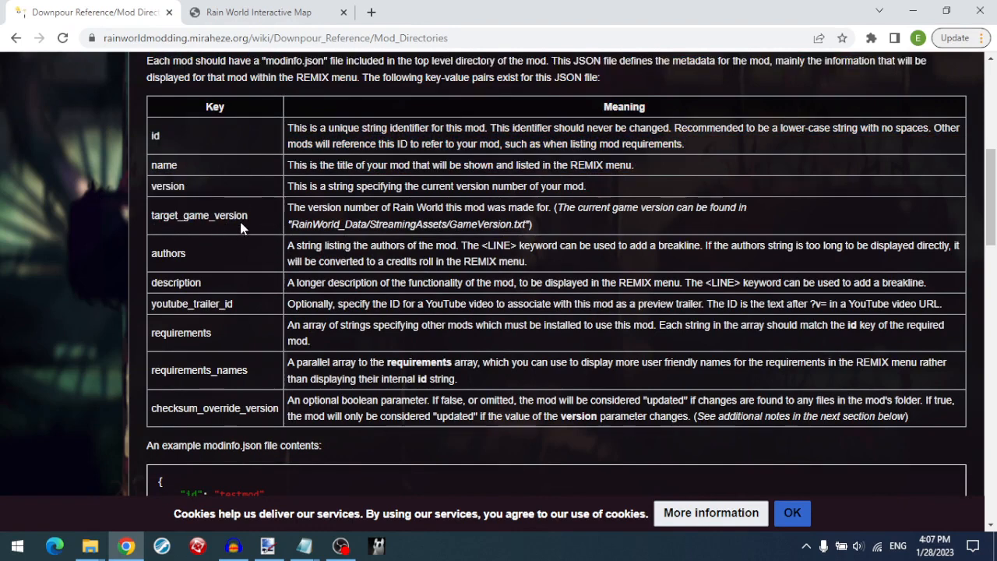
drag(241, 222, 137, 220)
click(244, 304)
drag(172, 255, 134, 254)
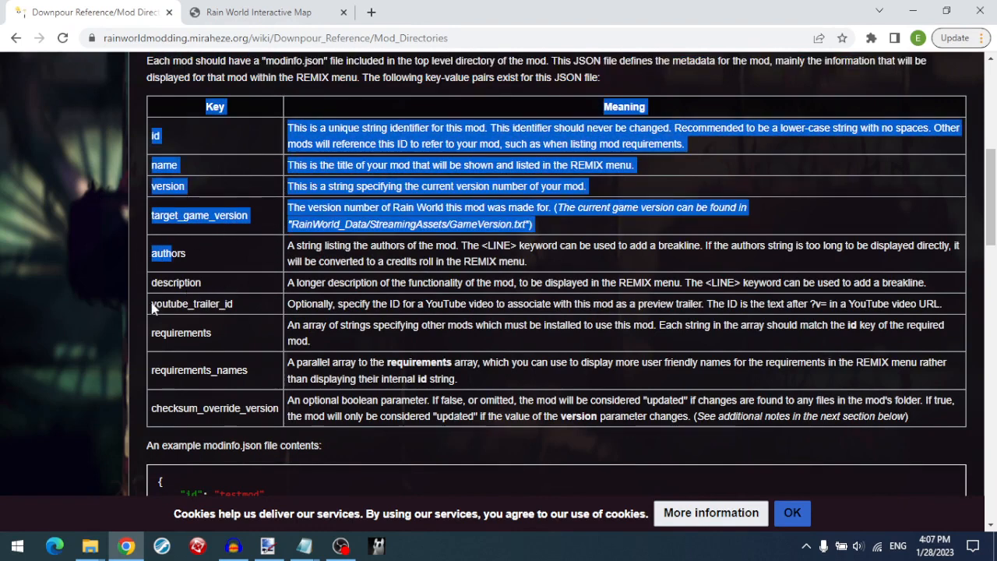
drag(154, 309, 258, 304)
click(256, 303)
- Review the example modinfo.json contents on the wiki page, then return to the Notepad file
scroll(256, 303, down, 3)
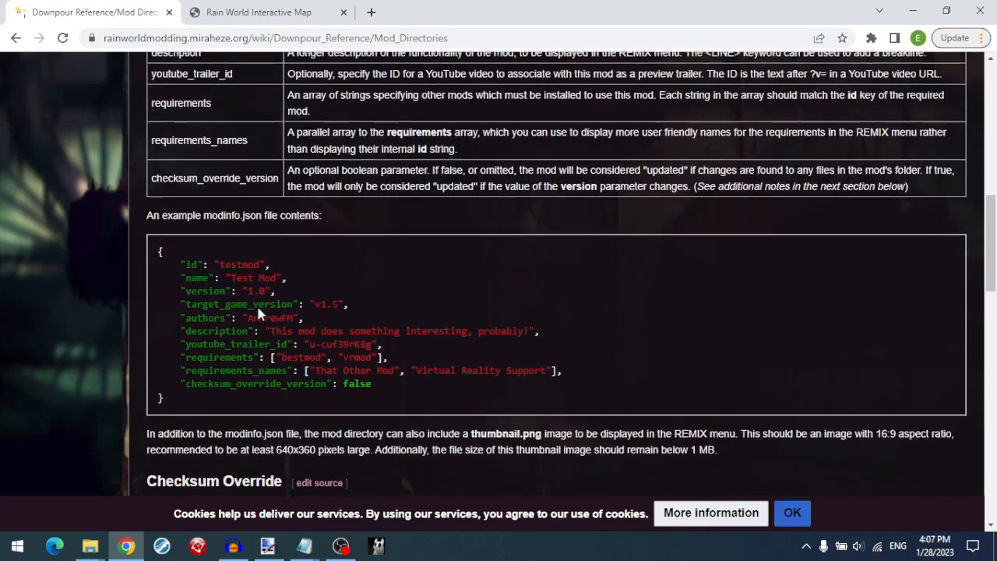
drag(374, 383, 168, 251)
click(168, 251)
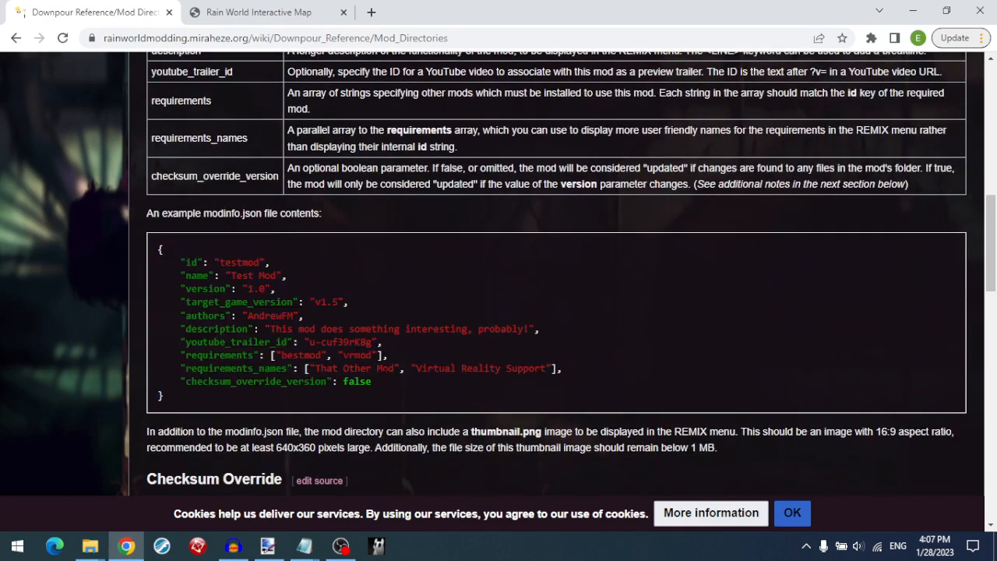
click(915, 9)
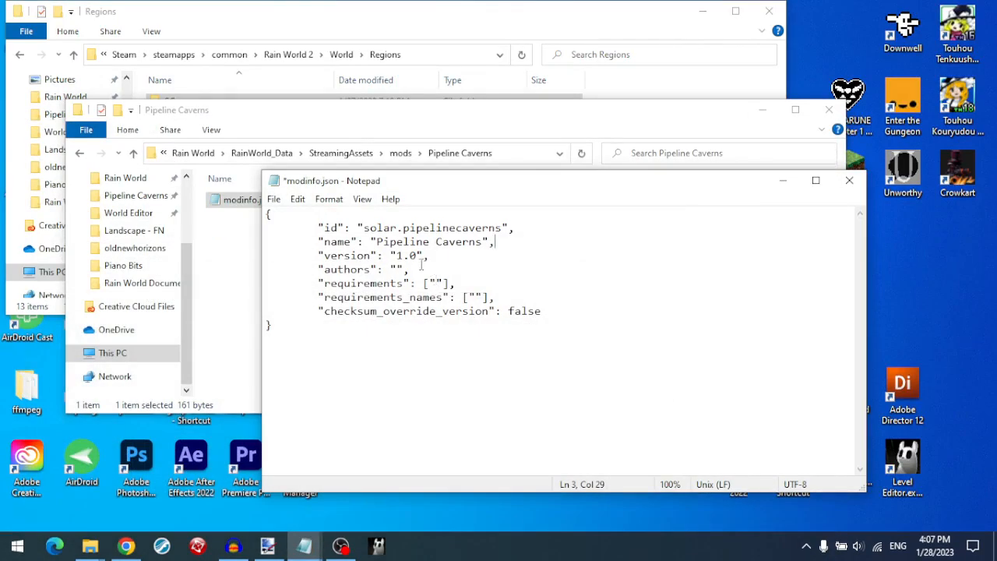
- Review the requirements lines in modinfo.json, then browse to the Steam workshop content folder 312520
drag(510, 298, 509, 265)
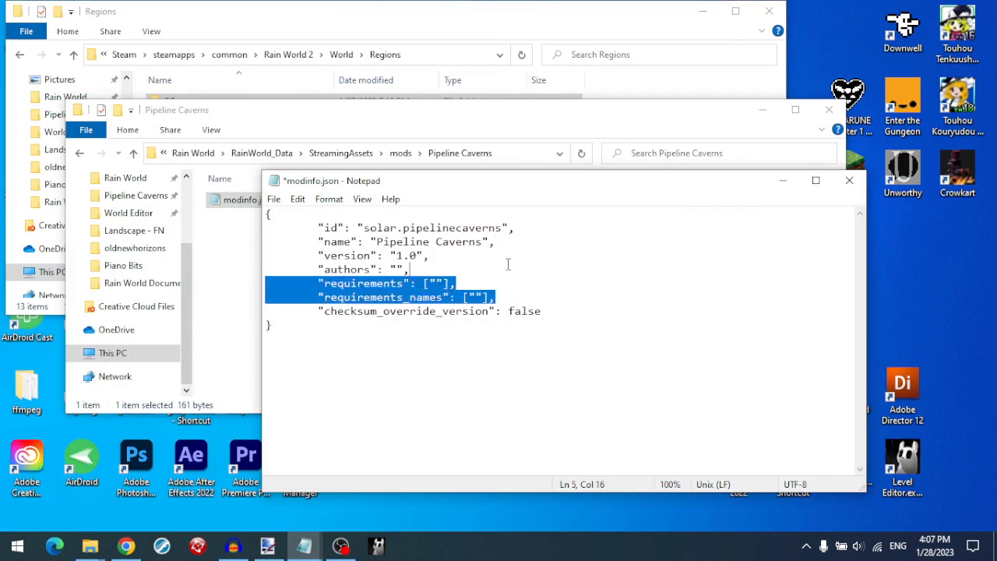
click(469, 283)
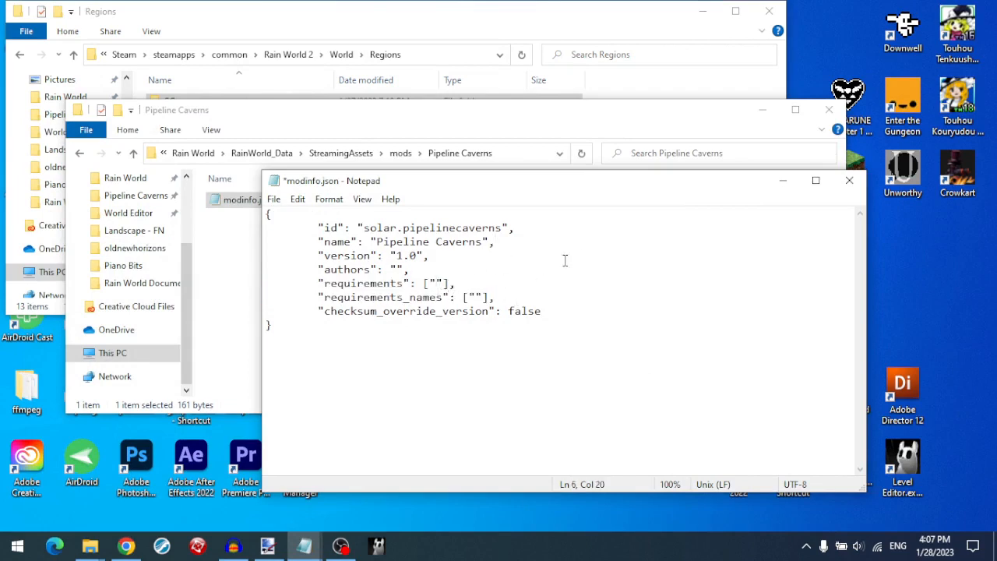
click(201, 153)
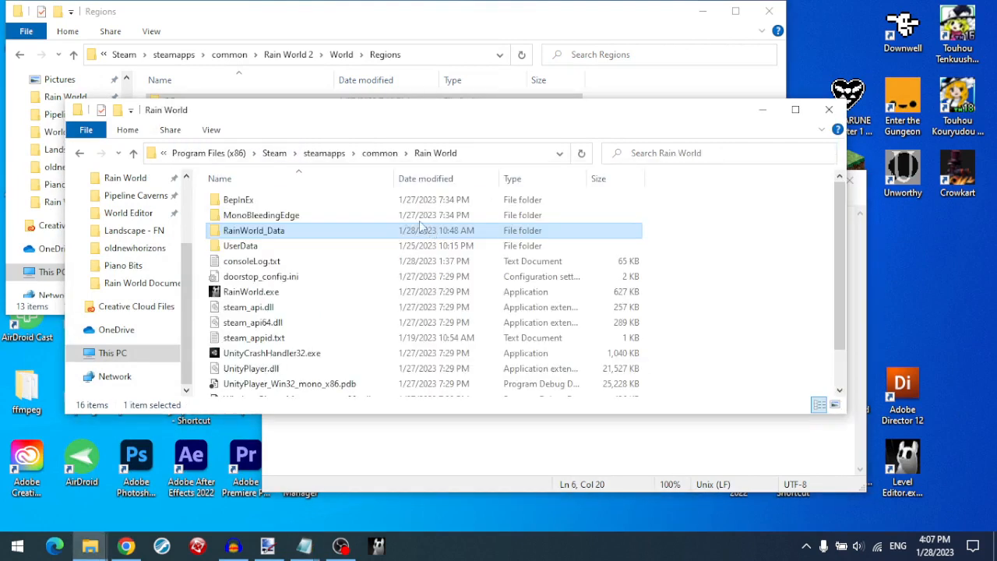
click(324, 153)
click(290, 278)
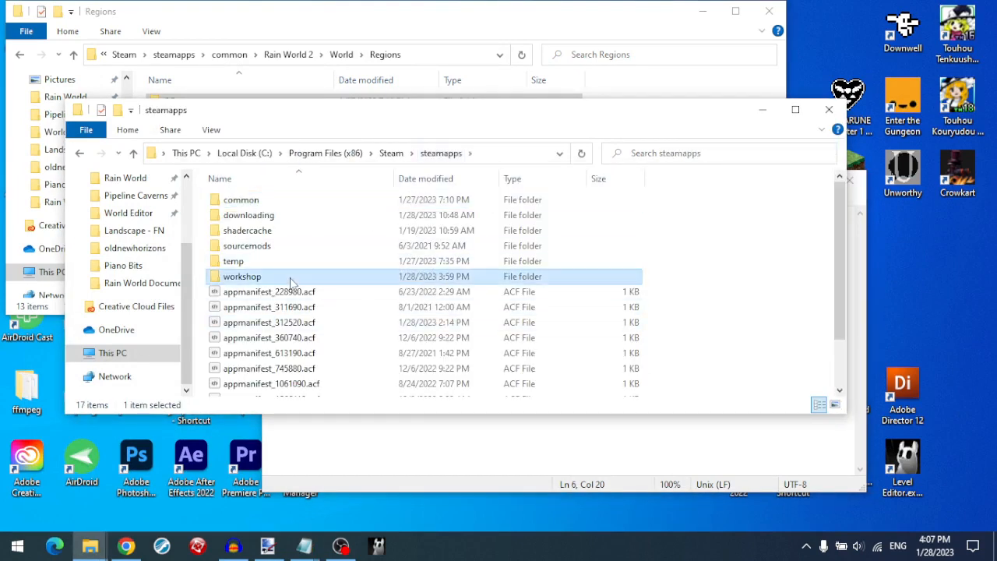
double_click(290, 278)
double_click(279, 200)
double_click(283, 201)
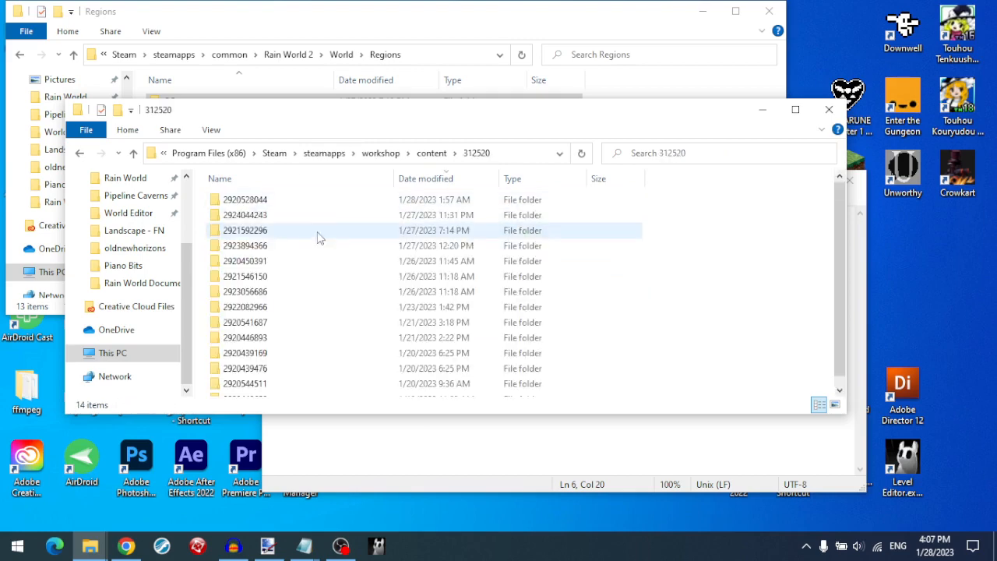
scroll(329, 338, down, 1)
double_click(292, 319)
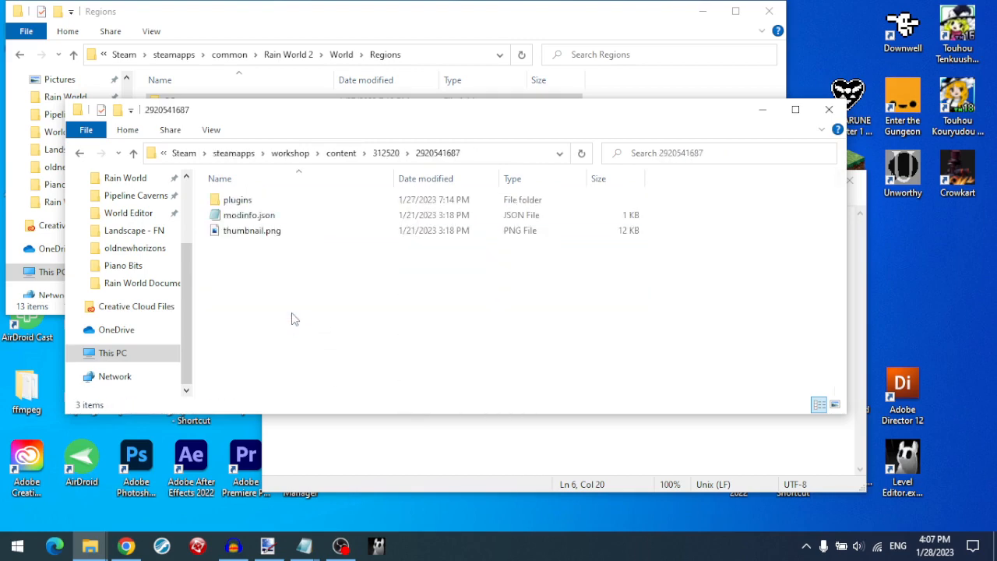
double_click(286, 220)
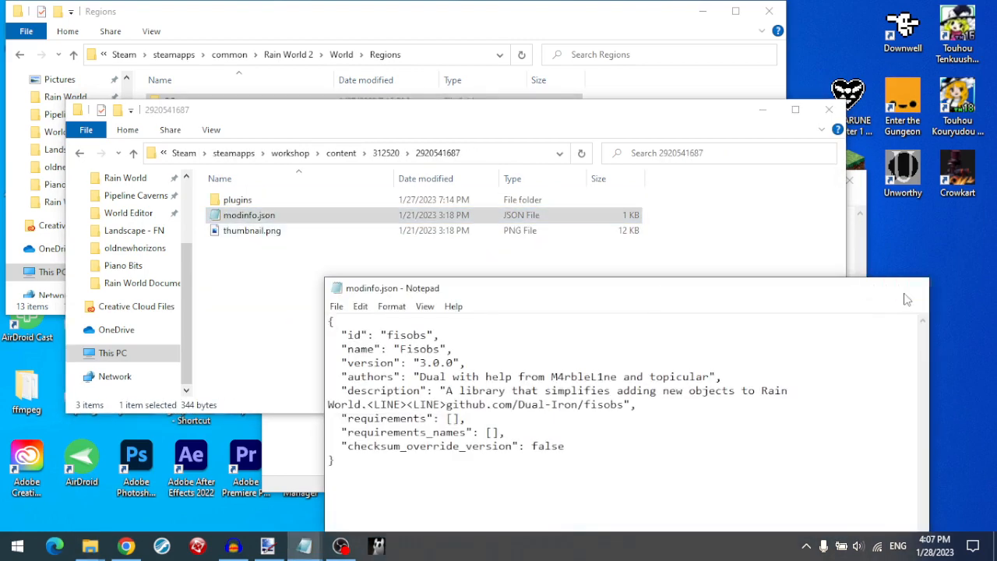
click(386, 152)
scroll(378, 311, down, 1)
click(258, 348)
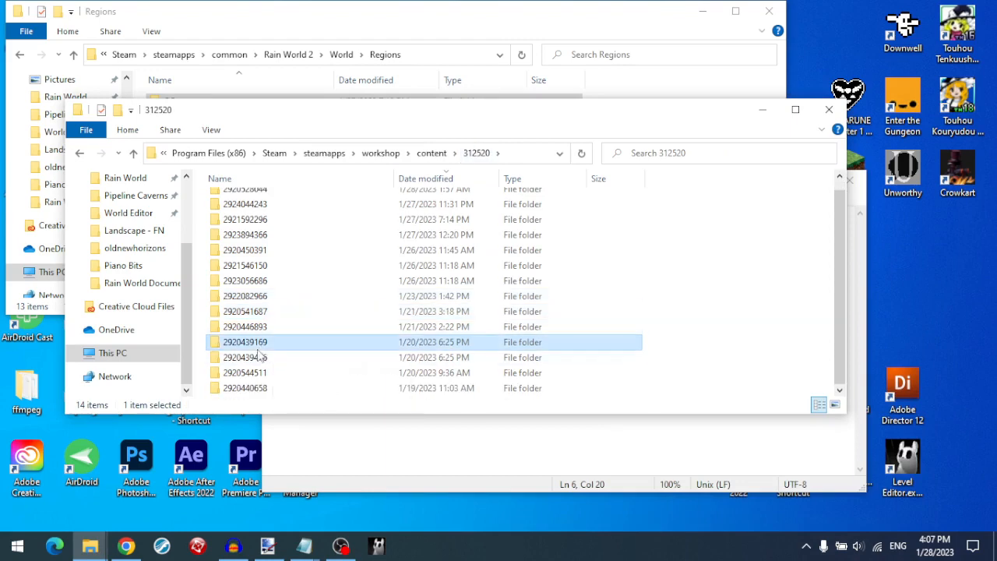
double_click(259, 349)
double_click(278, 221)
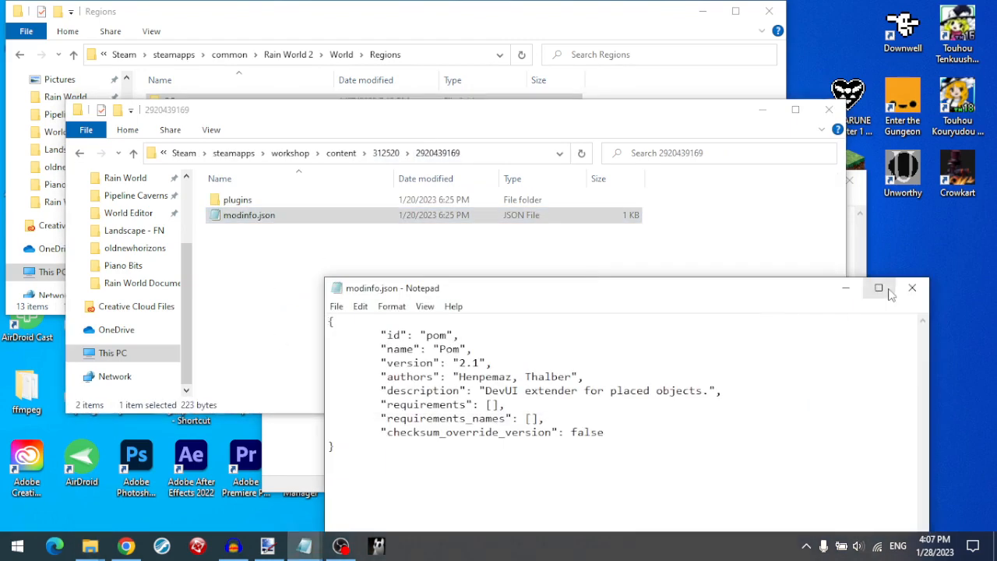
click(908, 289)
click(385, 152)
scroll(327, 342, down, 1)
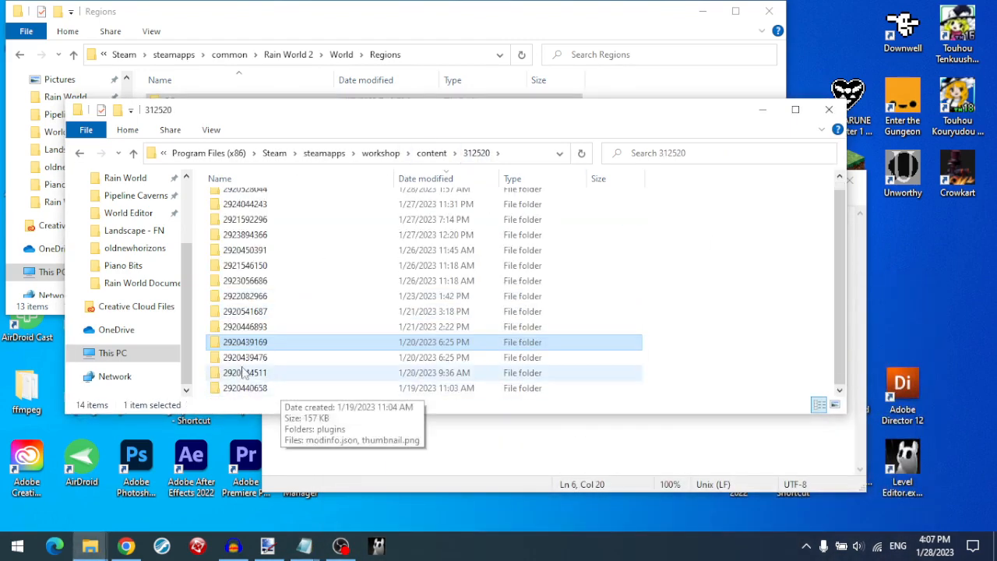
double_click(247, 326)
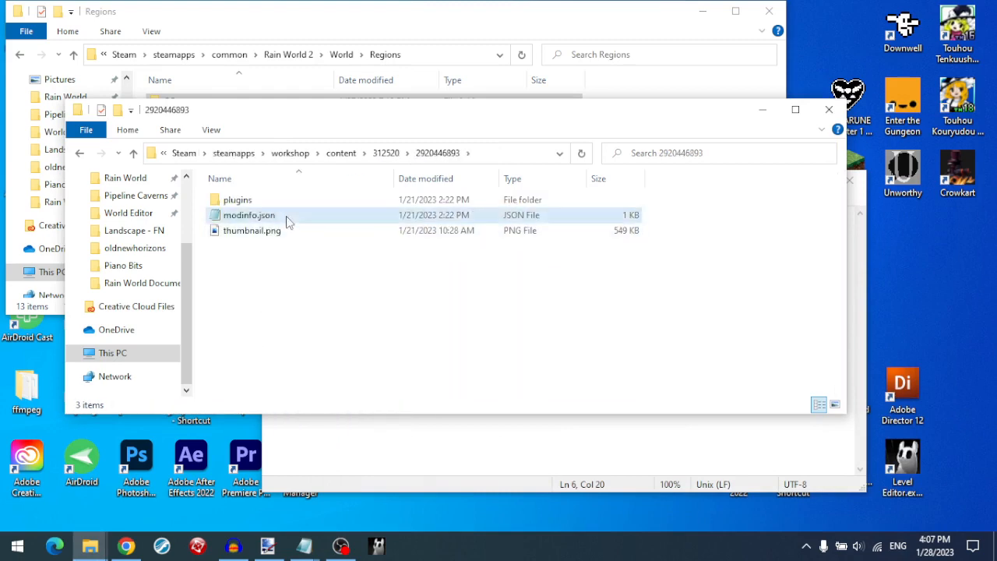
double_click(287, 222)
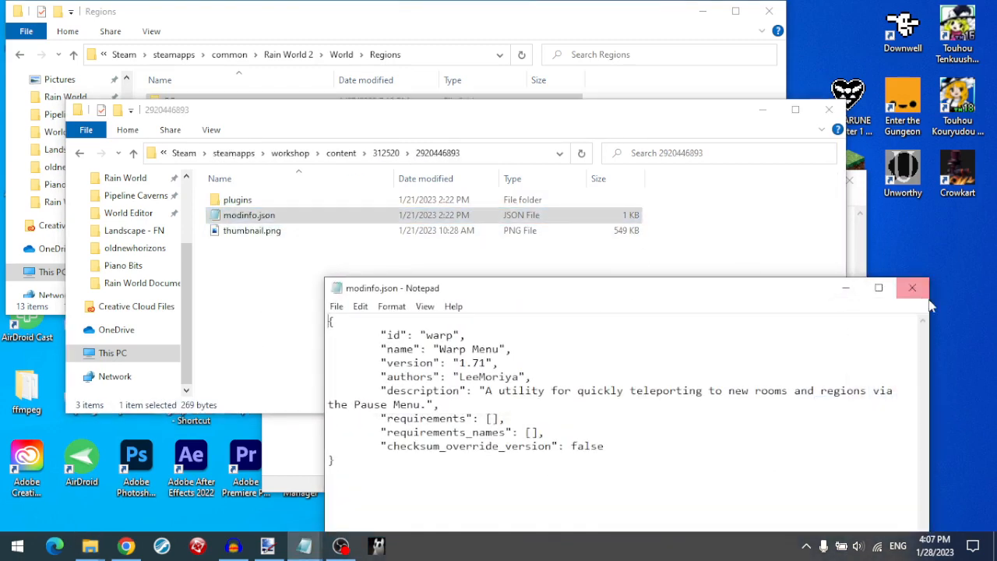
click(915, 288)
click(385, 153)
scroll(236, 372, down, 1)
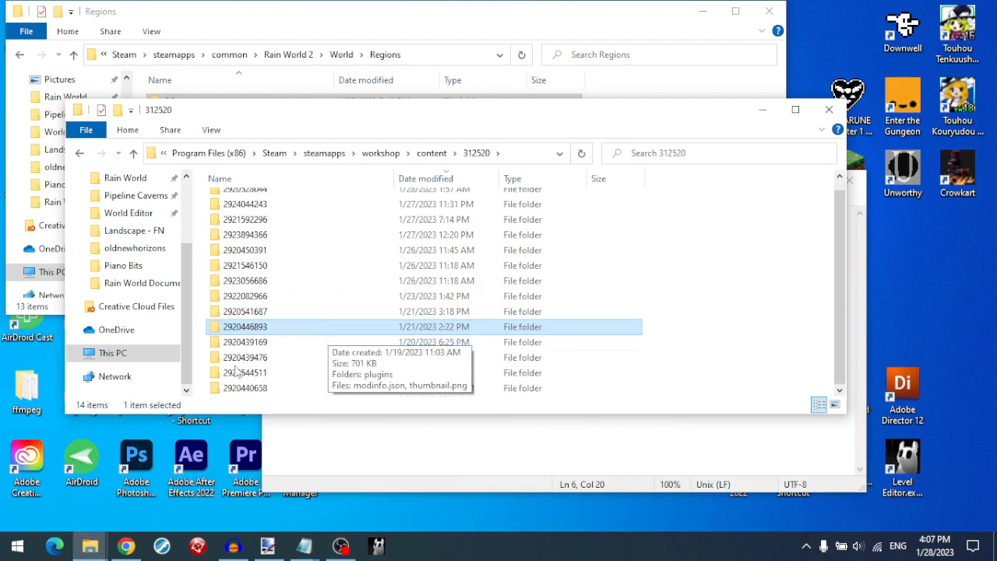
double_click(249, 358)
double_click(294, 218)
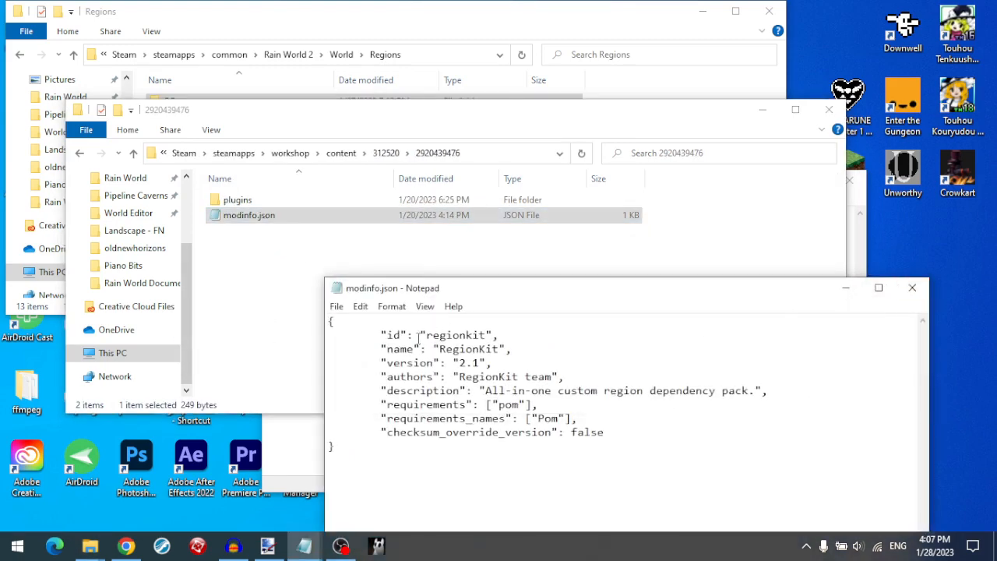
drag(427, 336, 484, 335)
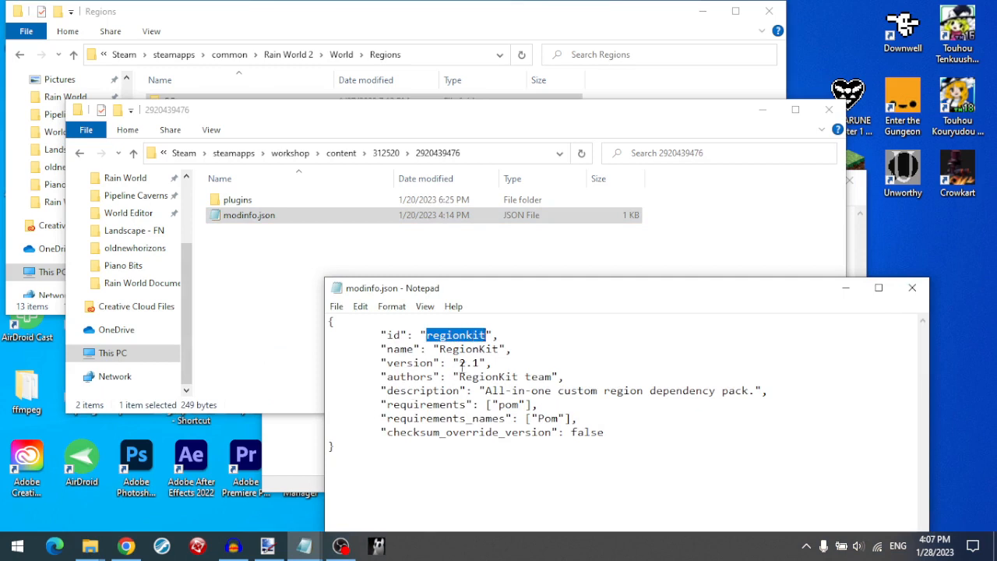
click(300, 444)
click(438, 284)
text(regionkit)
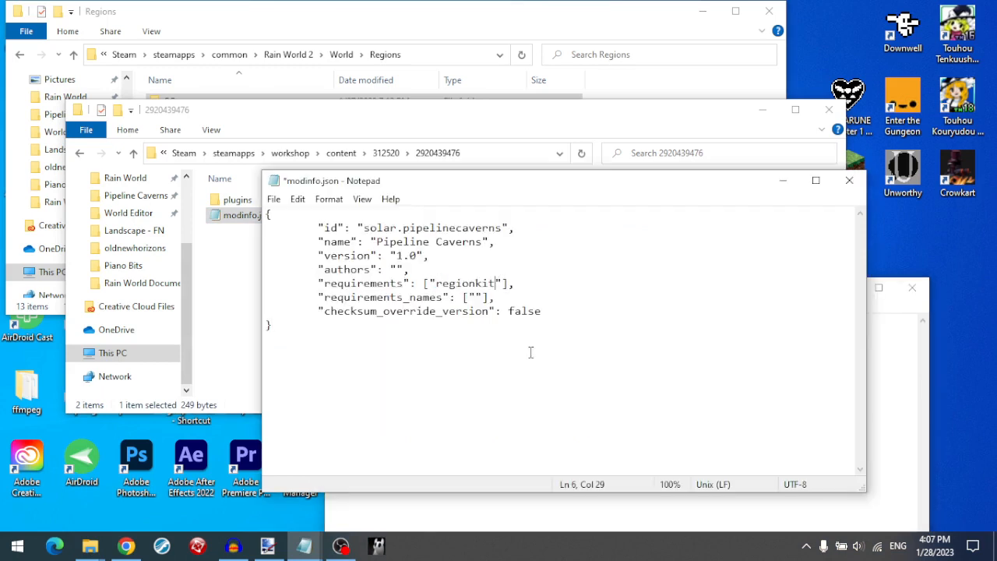
- Copy the name RegionKit from that mod's modinfo.json into the Pipeline Caverns requirements_names
click(483, 496)
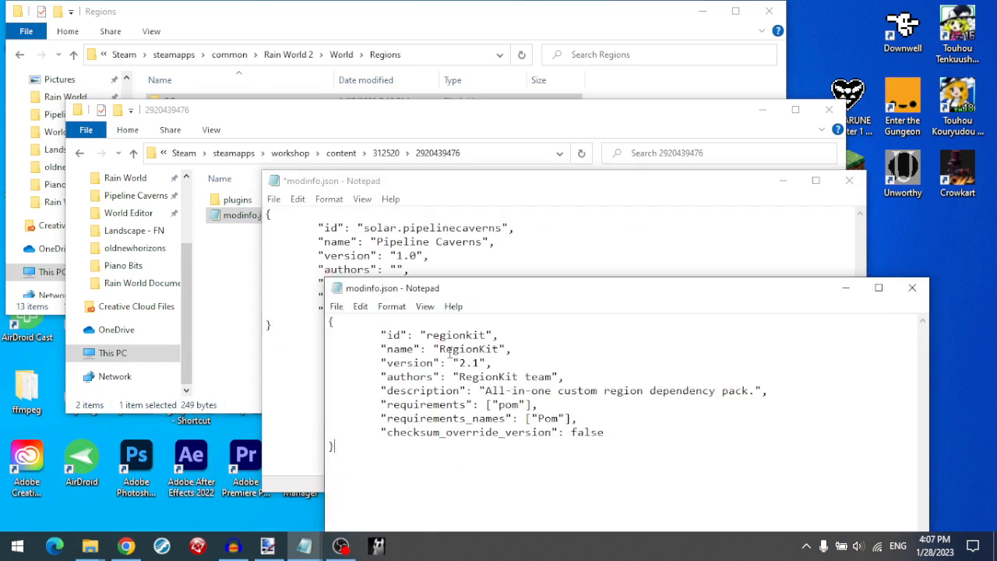
drag(439, 350, 502, 351)
key(ctrl+c)
click(434, 192)
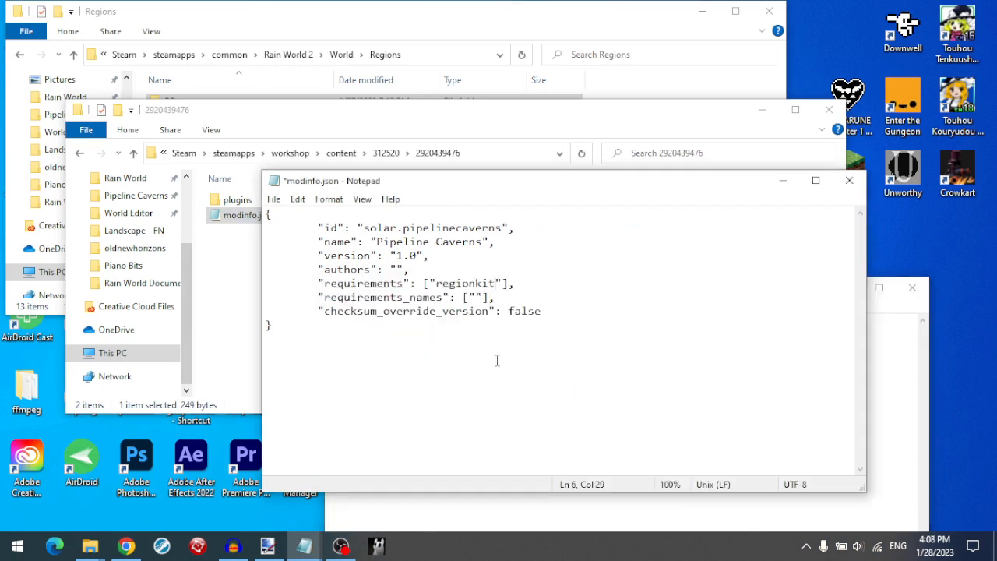
click(471, 298)
key(ctrl+v)
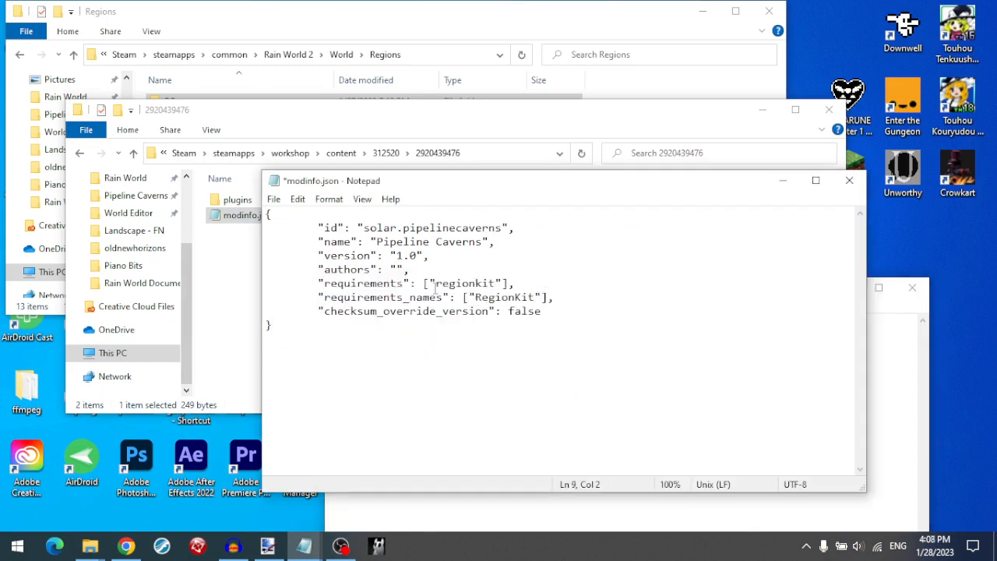
- Fill in the author's name under authors, save modinfo.json and highlight the checksum_override_version line
text(o)
text(olar)
key(ctrl+s)
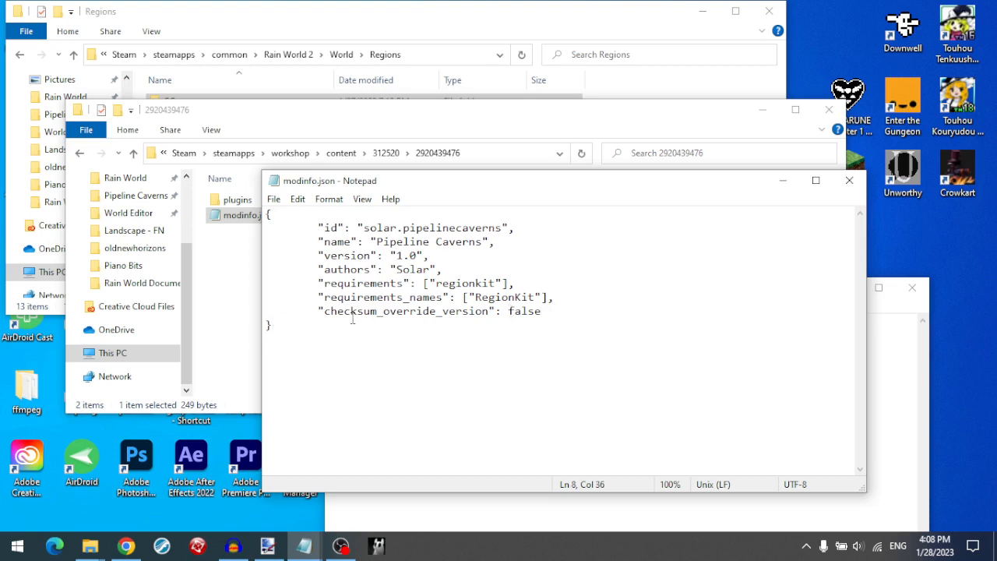
shift+click(320, 312)
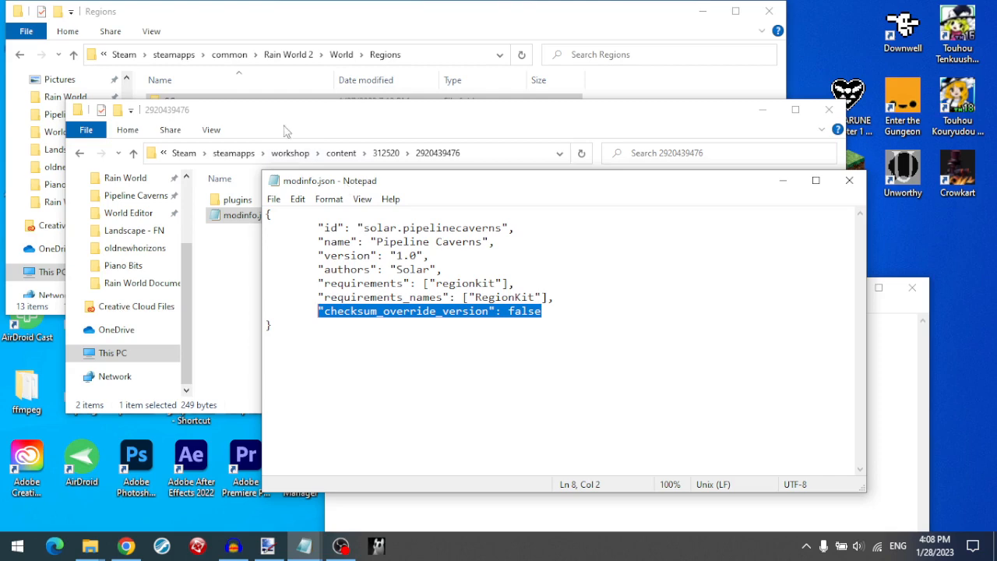
- Go back to the Rain World mods folder, open Pipeline Caverns and close the finished modinfo.json
click(252, 110)
click(81, 156)
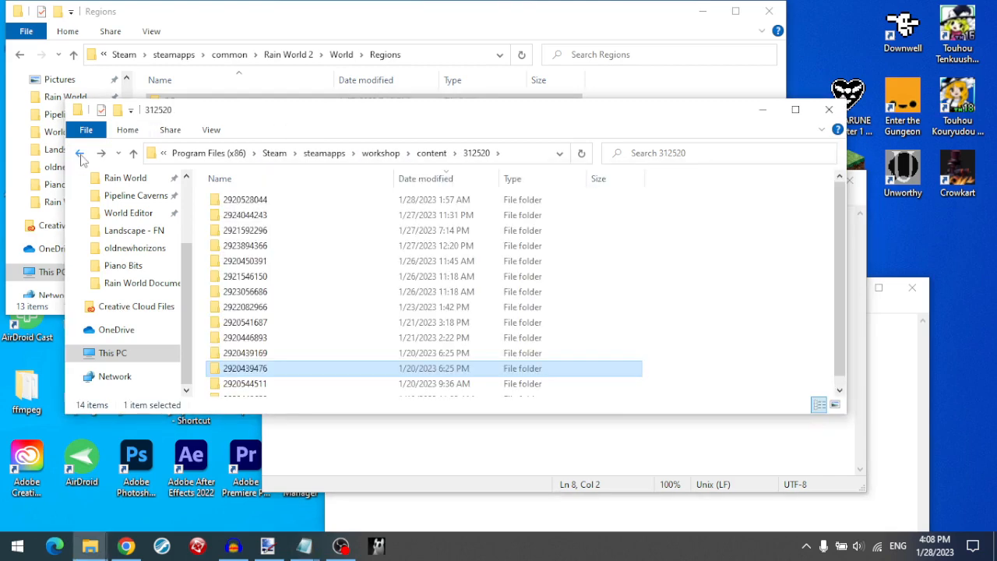
click(81, 156)
click(81, 156)
click(81, 156)
click(81, 156)
click(81, 155)
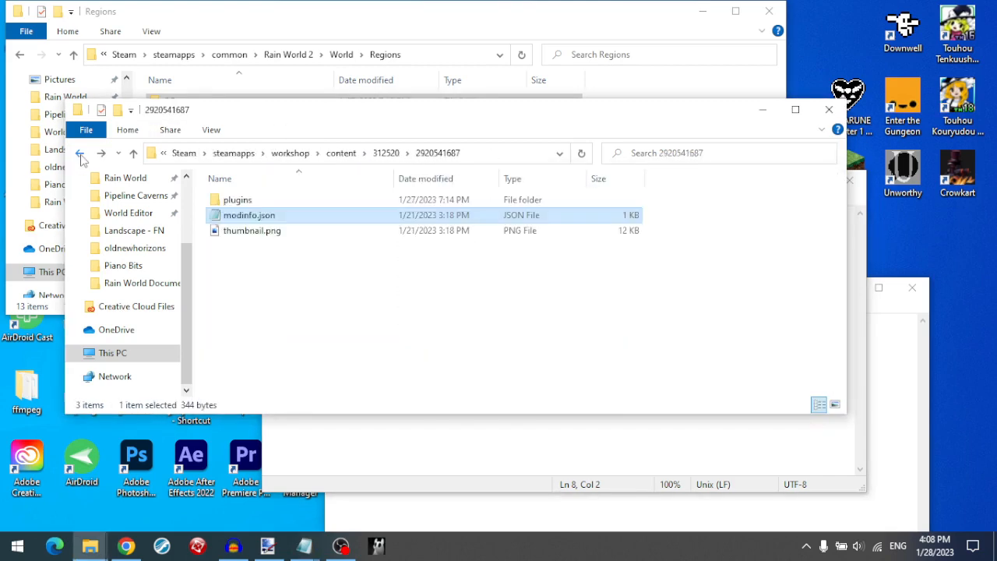
click(81, 156)
click(81, 156)
click(81, 156)
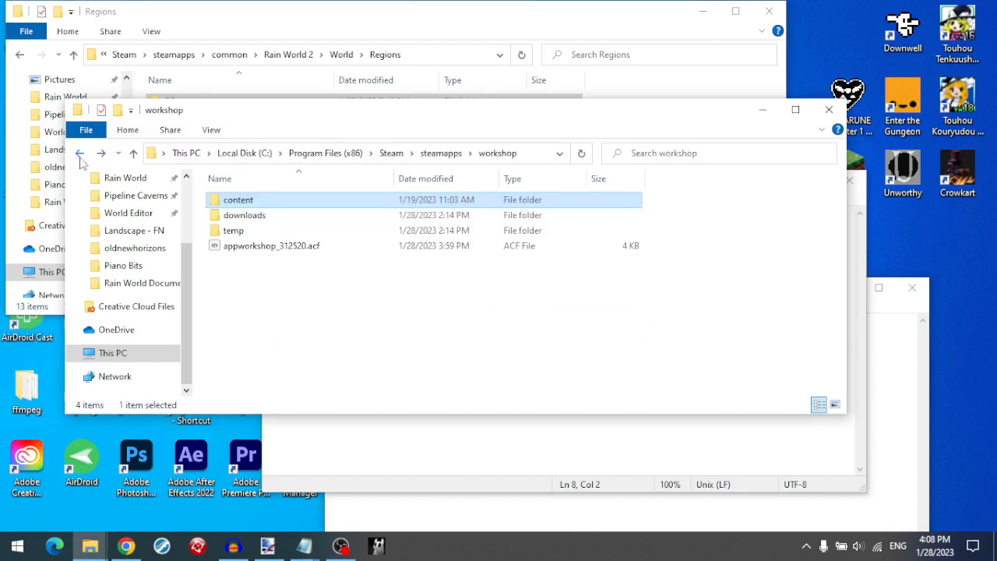
click(81, 155)
click(81, 156)
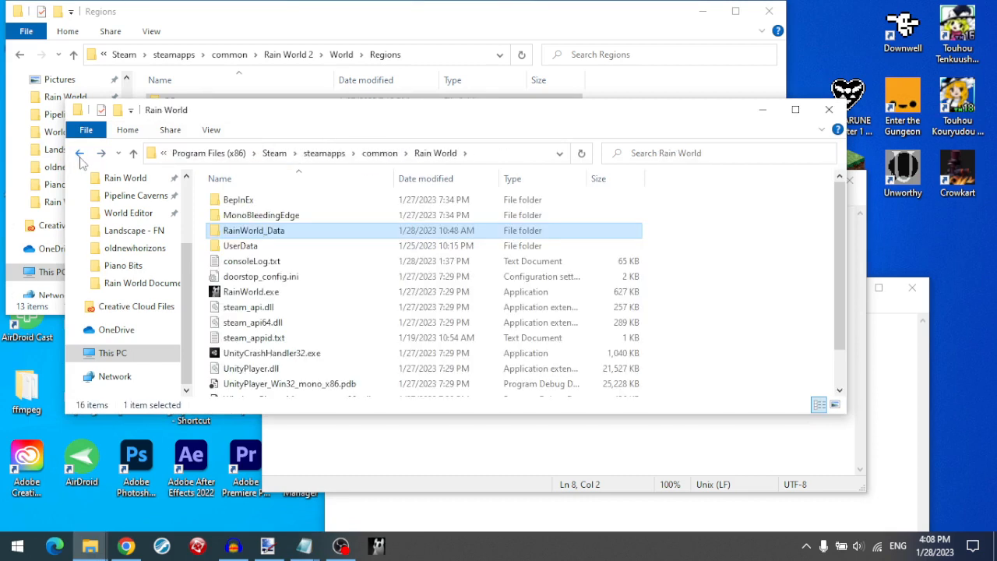
click(81, 156)
click(400, 153)
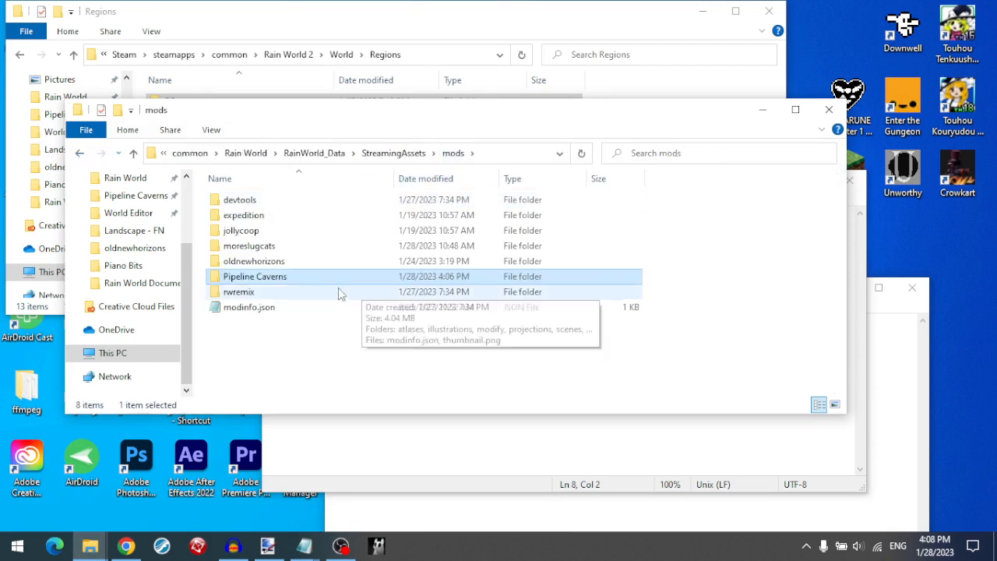
double_click(320, 280)
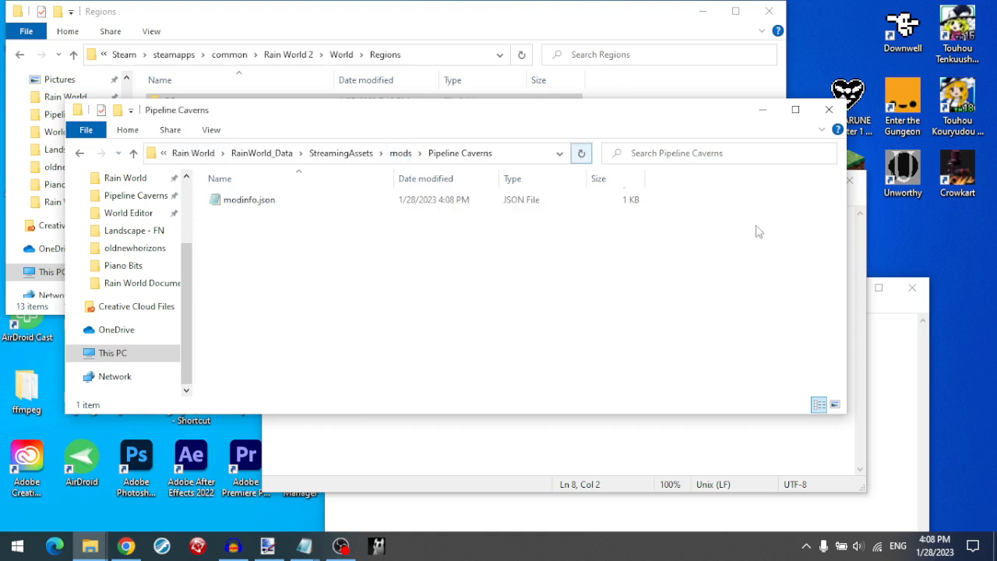
click(530, 470)
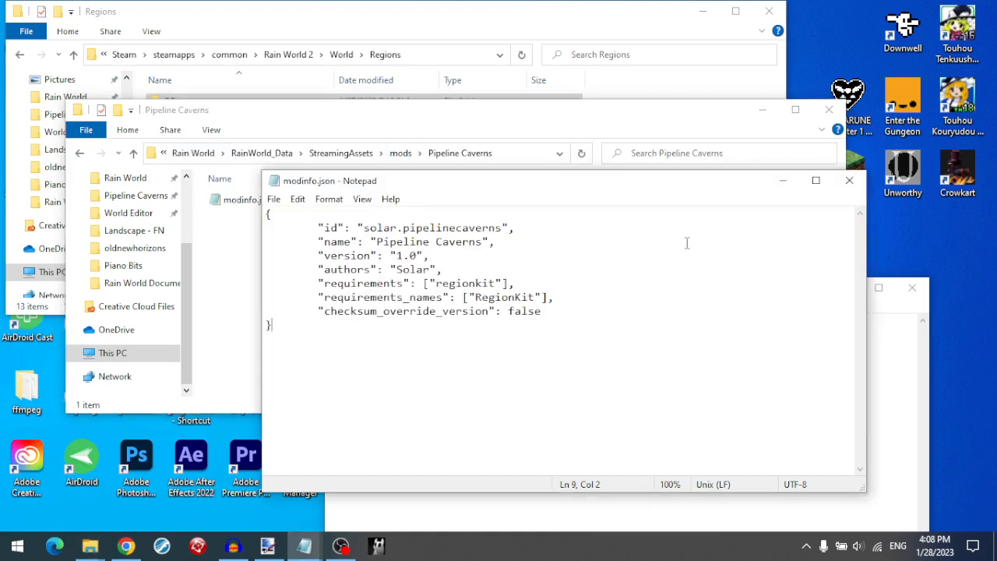
click(849, 179)
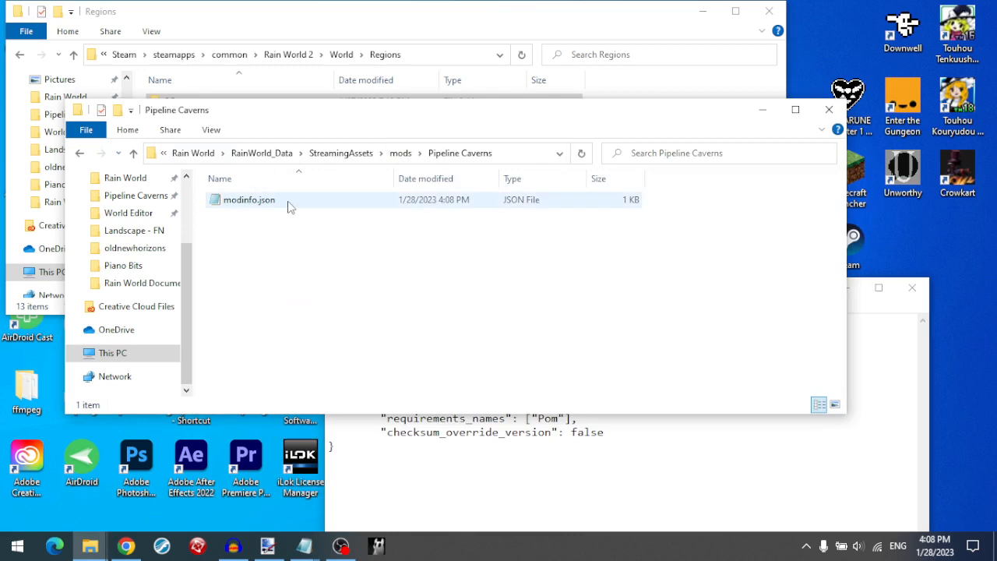
right_click(433, 273)
mouse_move(530, 469)
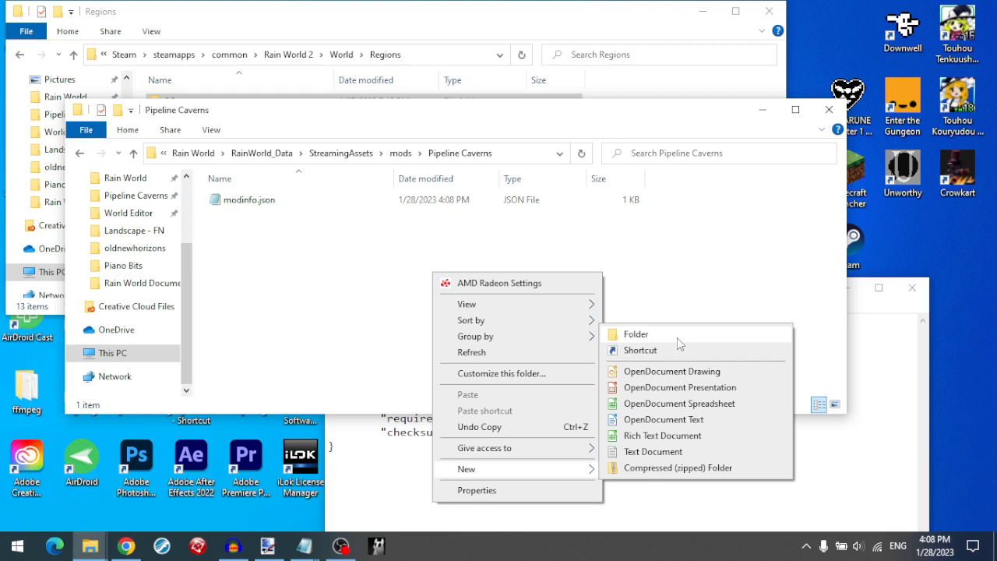
click(311, 338)
click(297, 16)
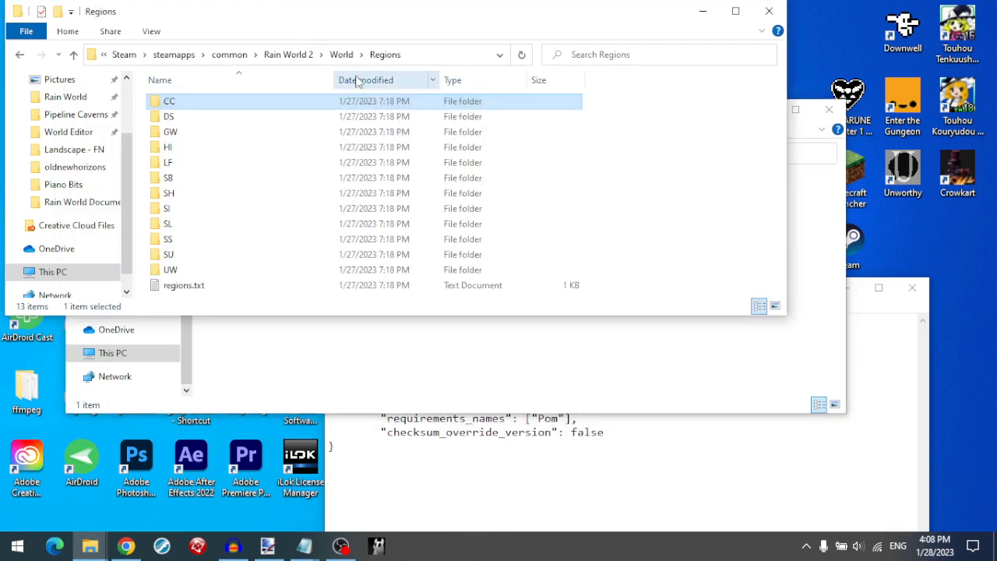
click(377, 378)
click(97, 550)
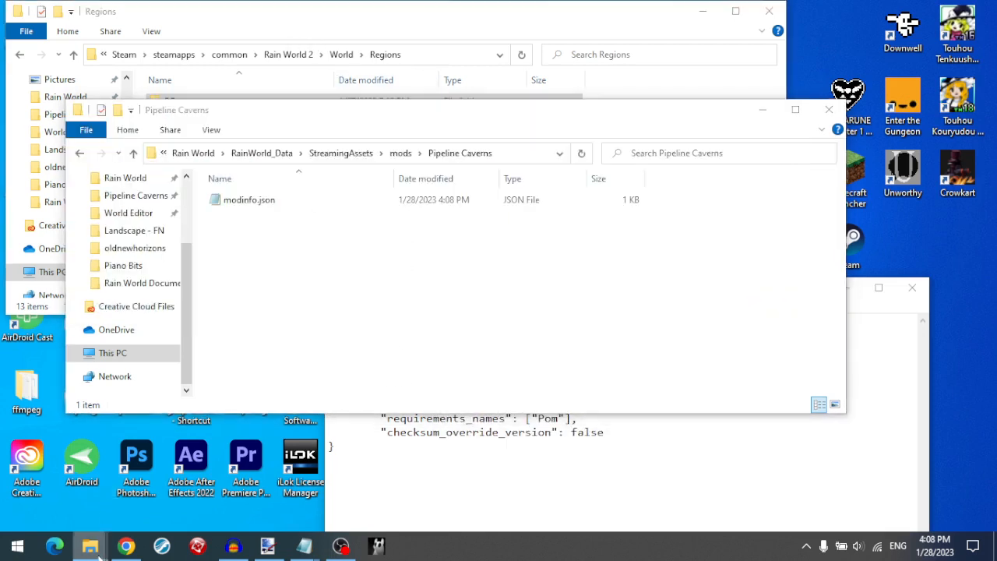
right_click(97, 550)
click(490, 255)
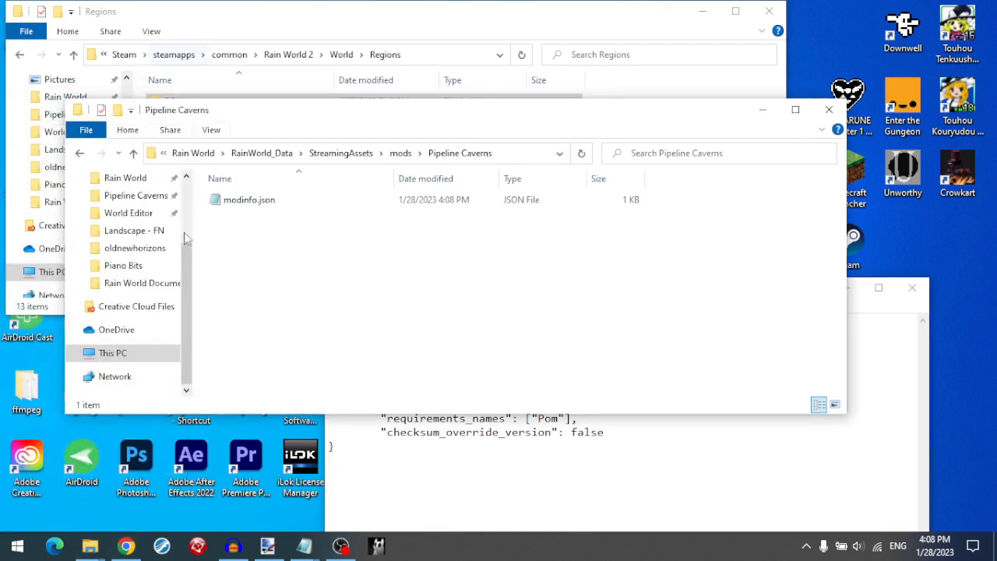
- Open another File Explorer window and browse to the game's own world folder inside StreamingAssets
right_click(89, 547)
click(53, 468)
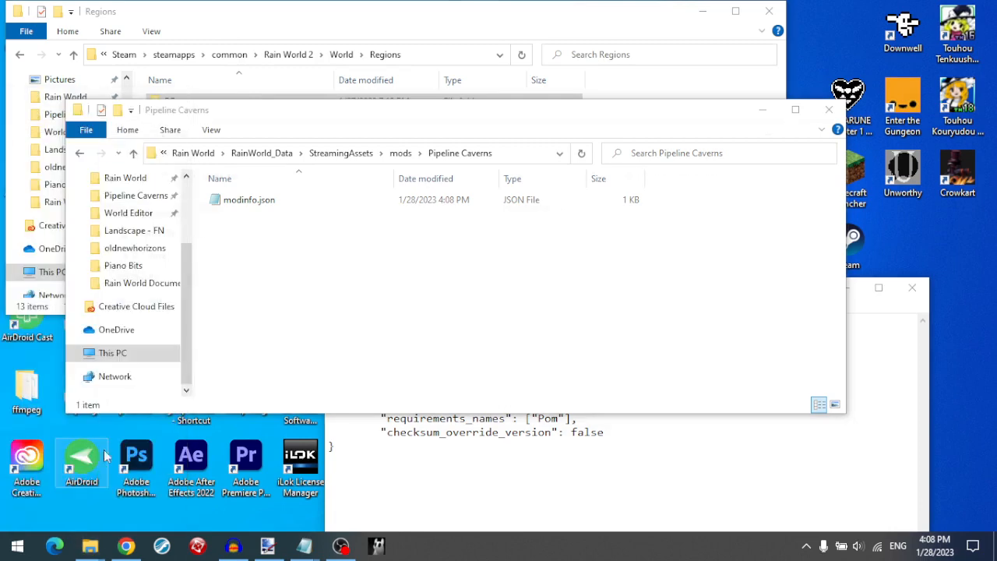
scroll(211, 334, down, 1)
scroll(211, 339, down, 1)
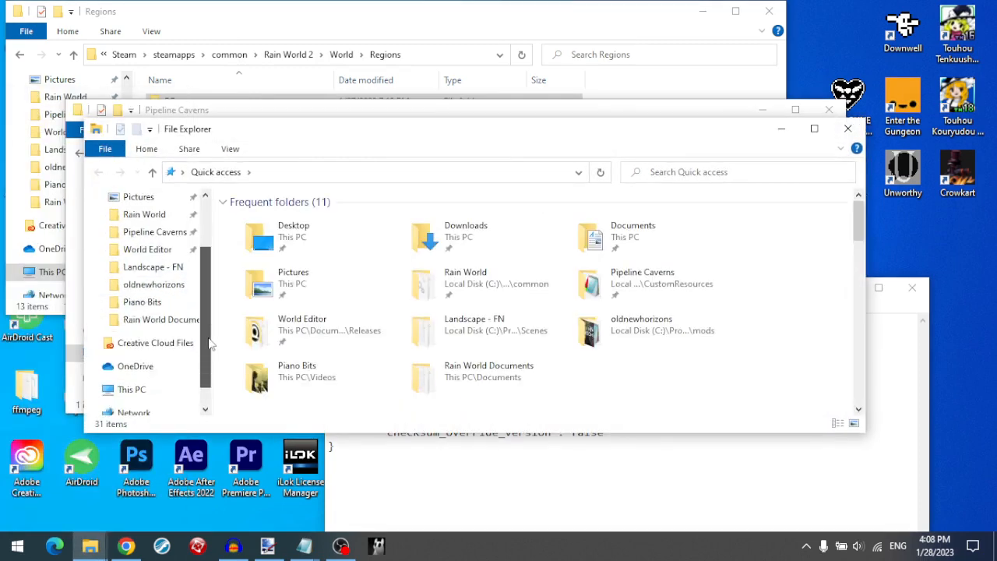
click(133, 284)
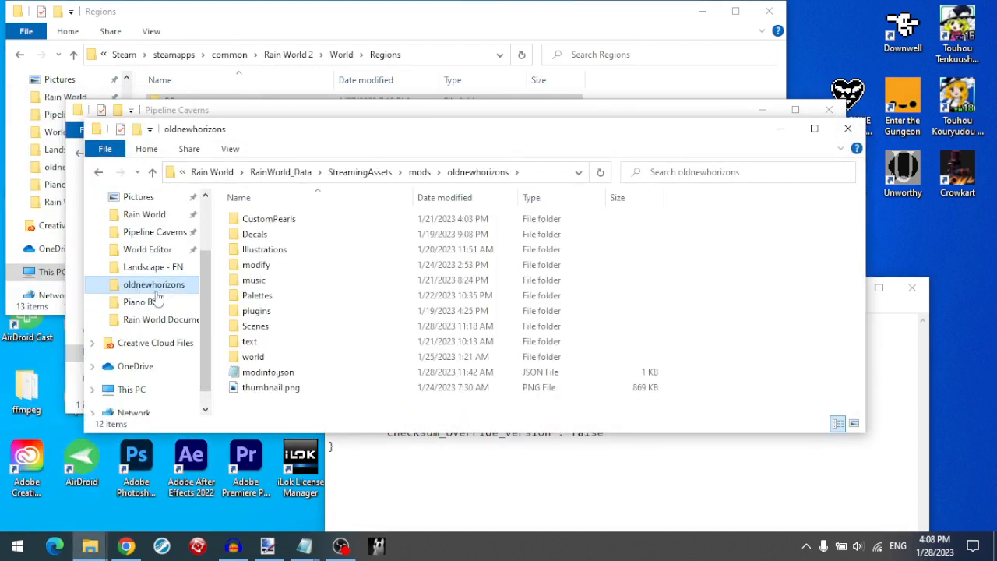
click(361, 172)
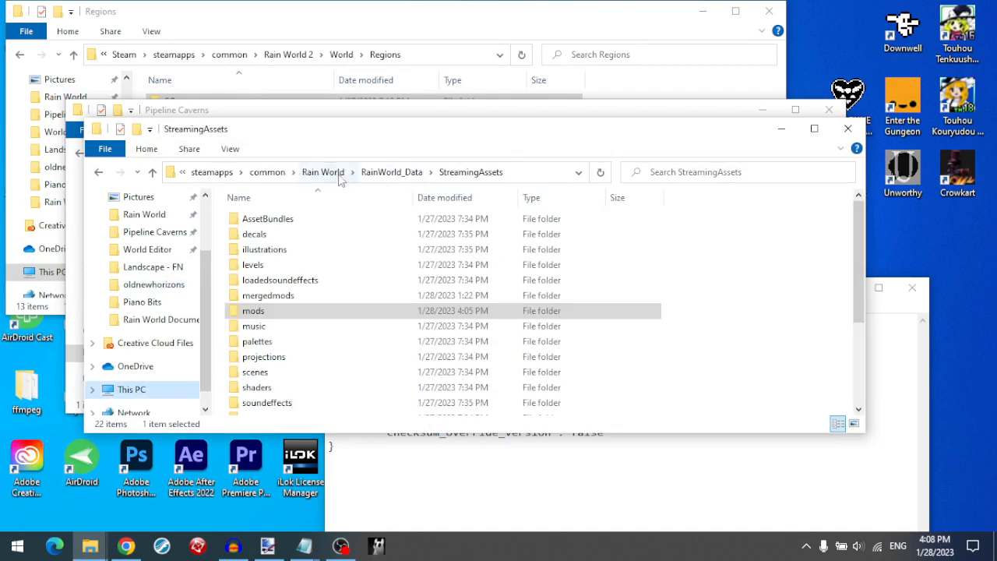
click(382, 176)
scroll(390, 288, down, 1)
double_click(333, 239)
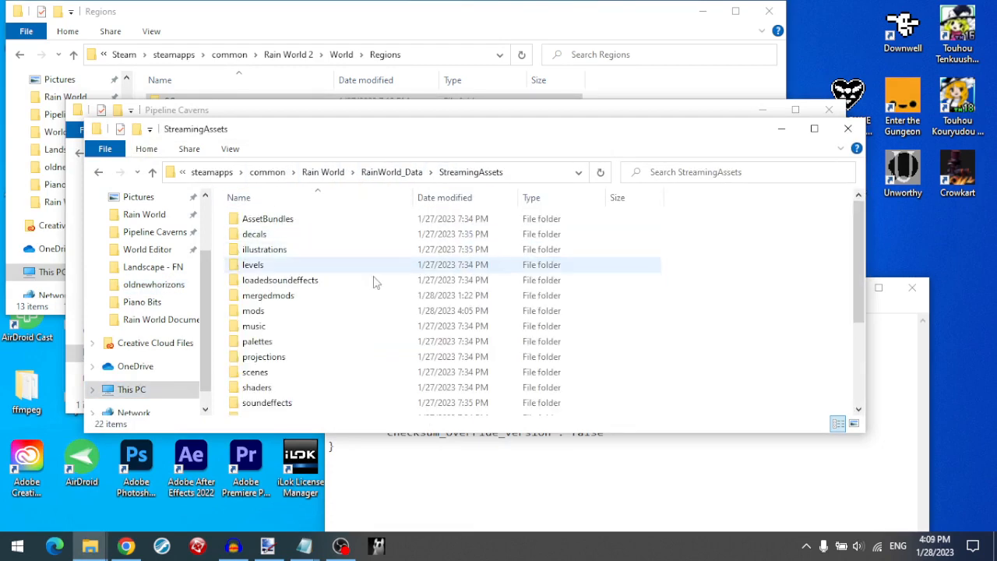
scroll(379, 289, down, 3)
double_click(379, 297)
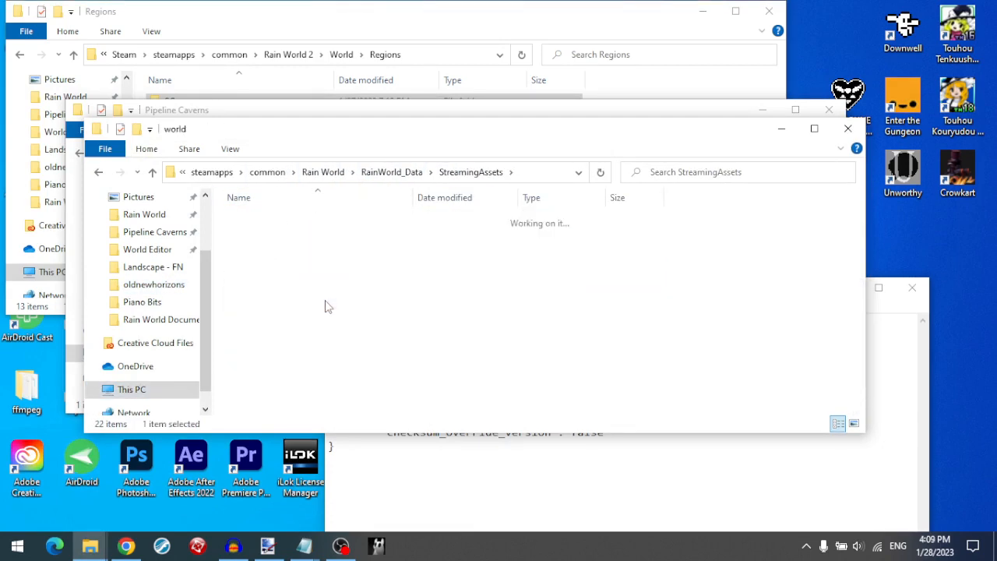
- Examine the list of region codes in the game's regions.txt and close the file, keeping its folder accessible
scroll(324, 304, down, 1)
double_click(284, 392)
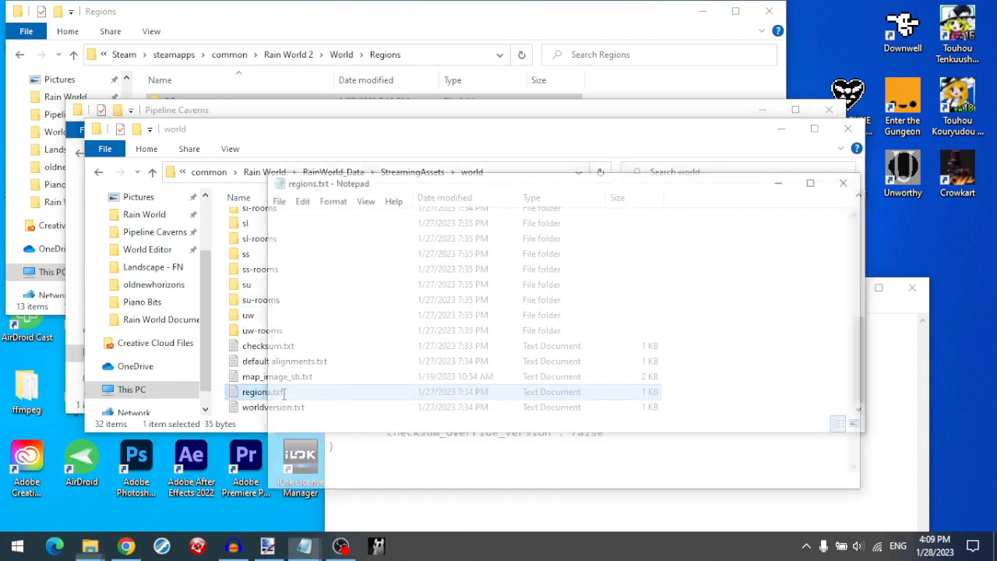
drag(266, 209, 346, 390)
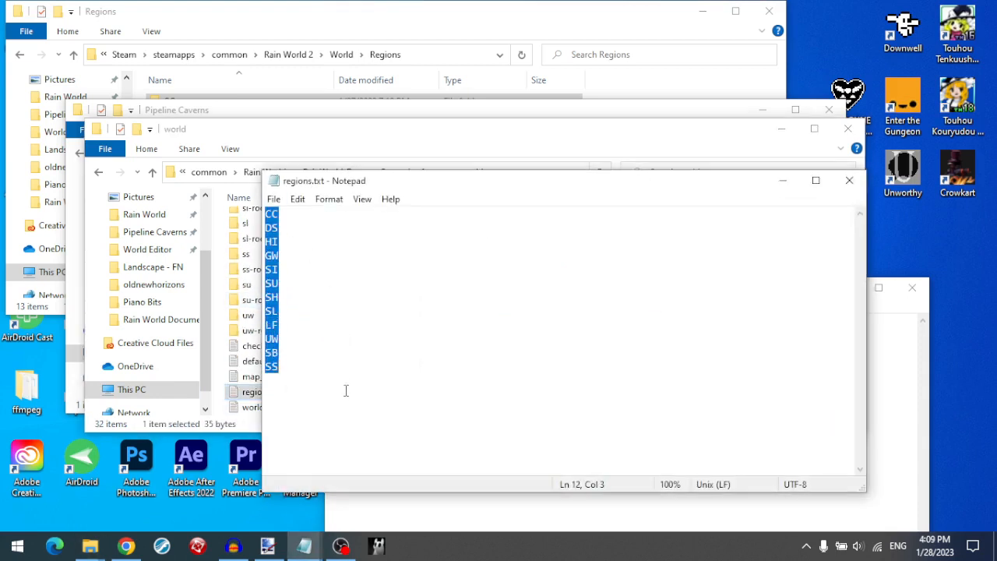
click(322, 297)
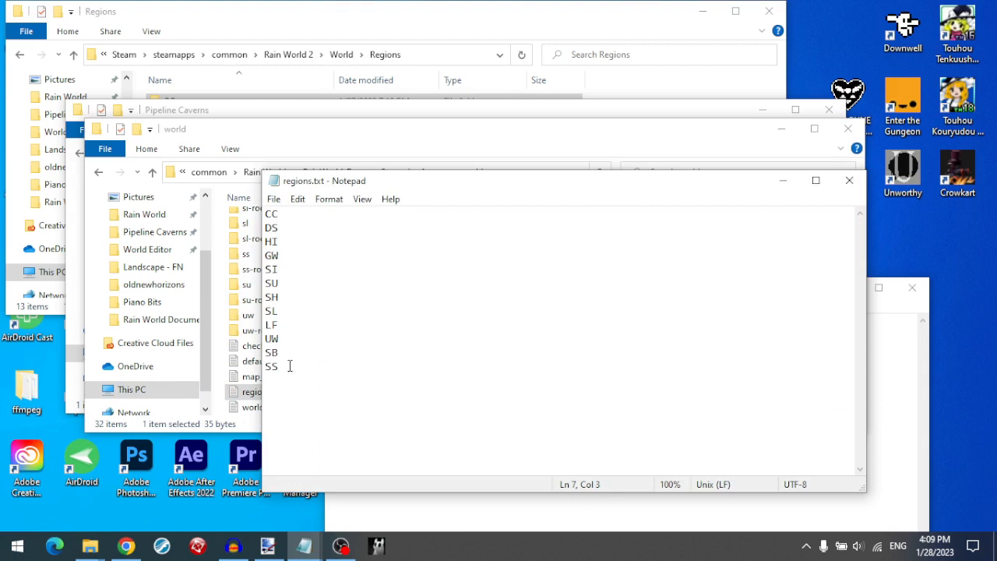
drag(288, 380, 247, 194)
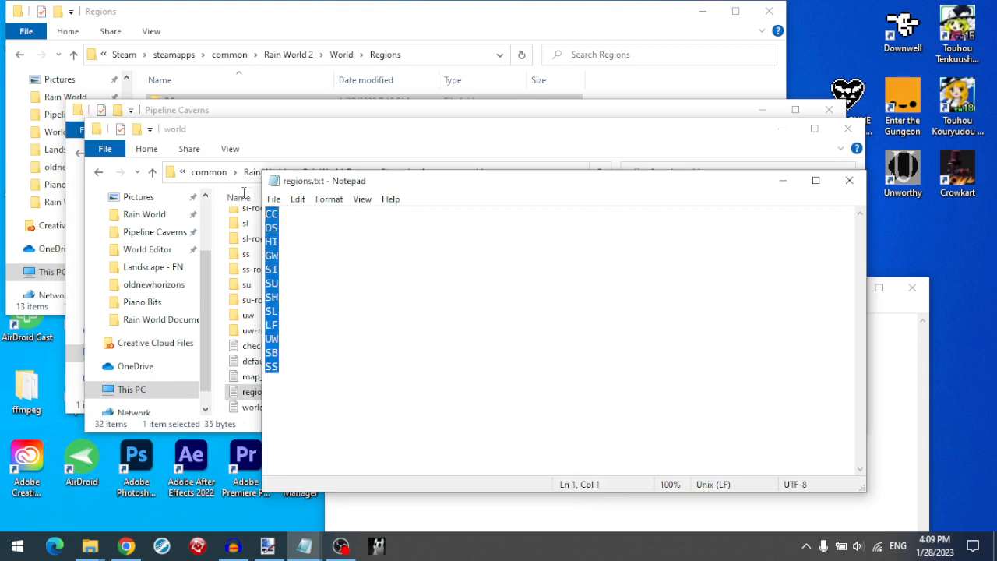
click(414, 311)
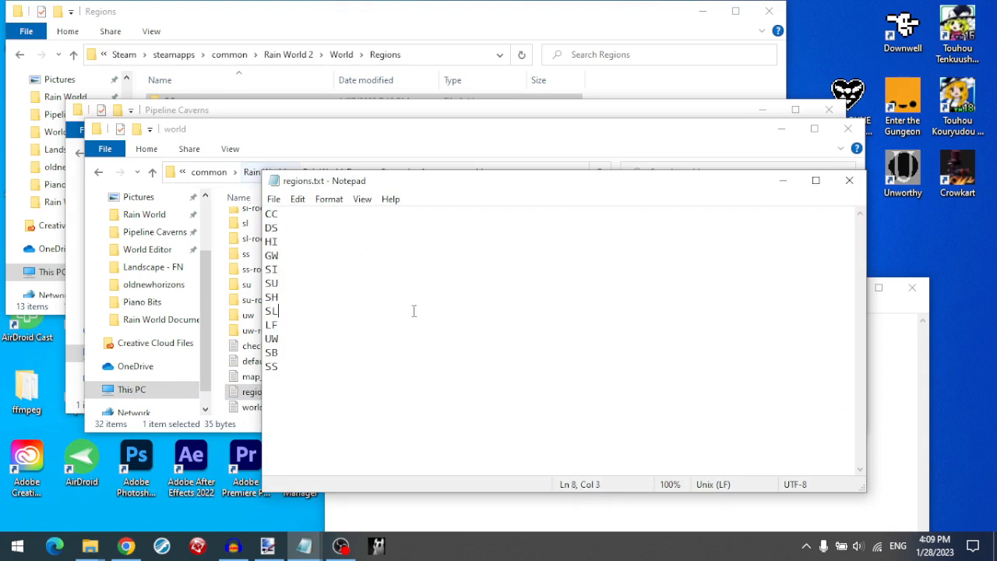
click(850, 180)
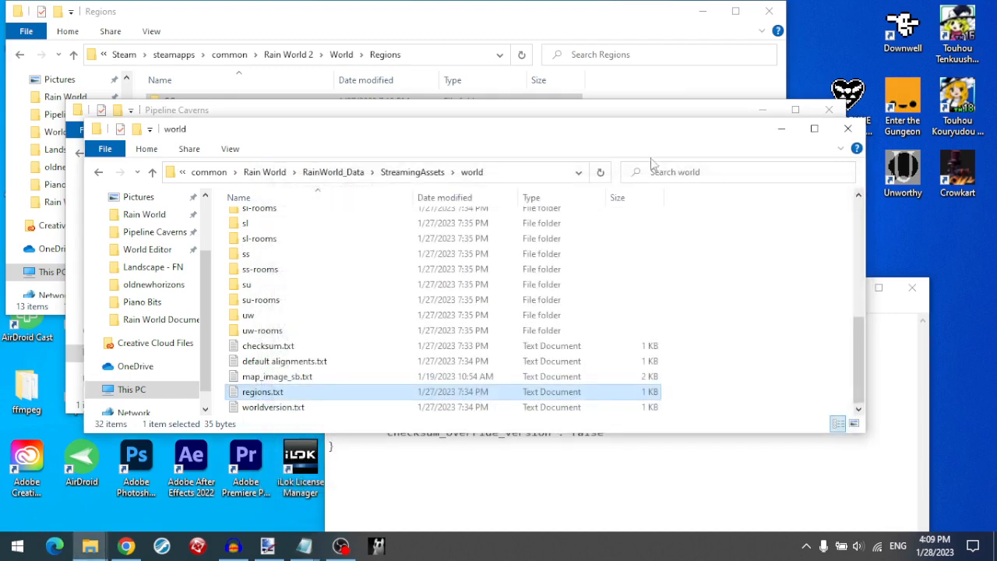
drag(650, 142, 654, 205)
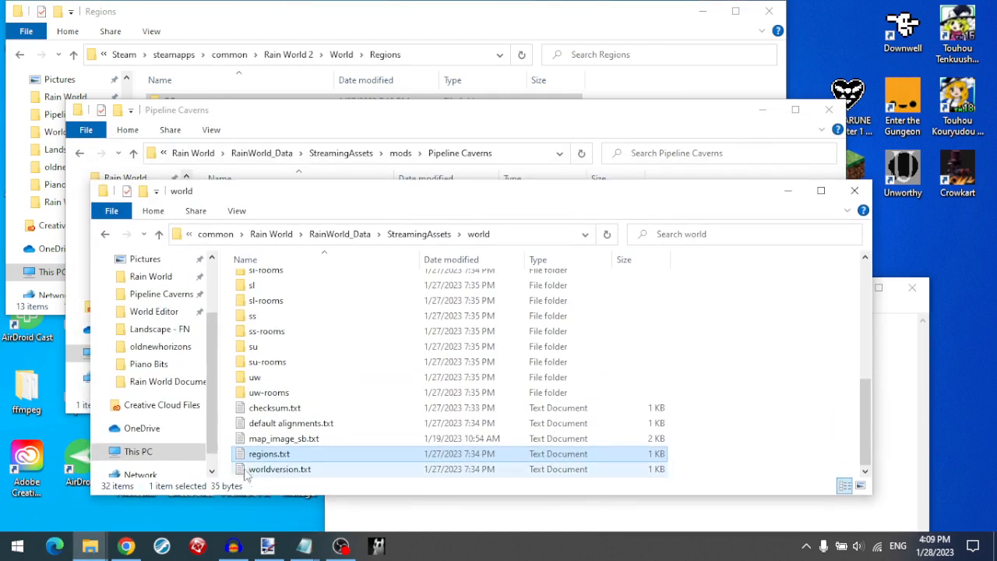
double_click(266, 455)
click(850, 180)
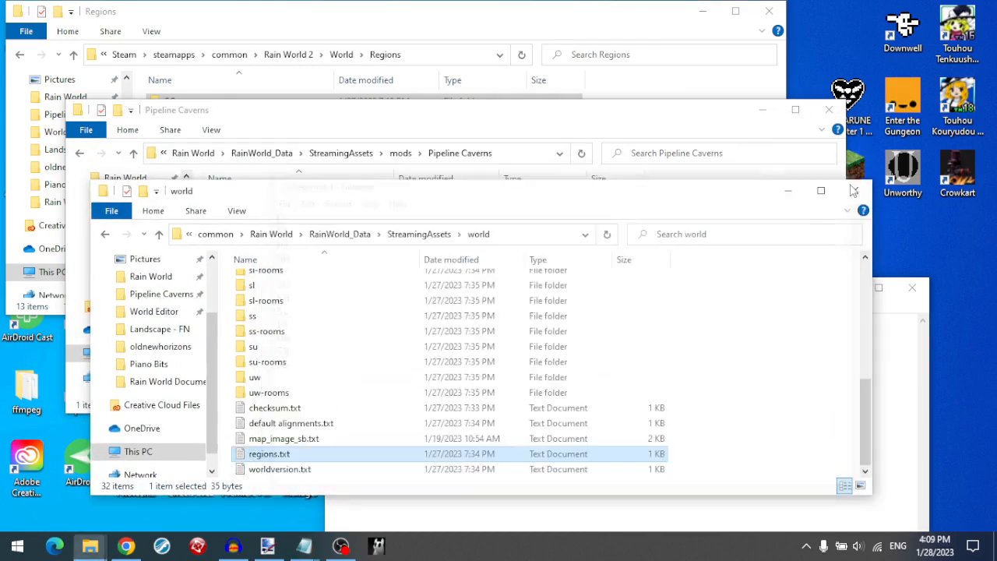
- Create a folder named world inside the Pipeline Caverns mod folder and open it
click(474, 117)
right_click(302, 332)
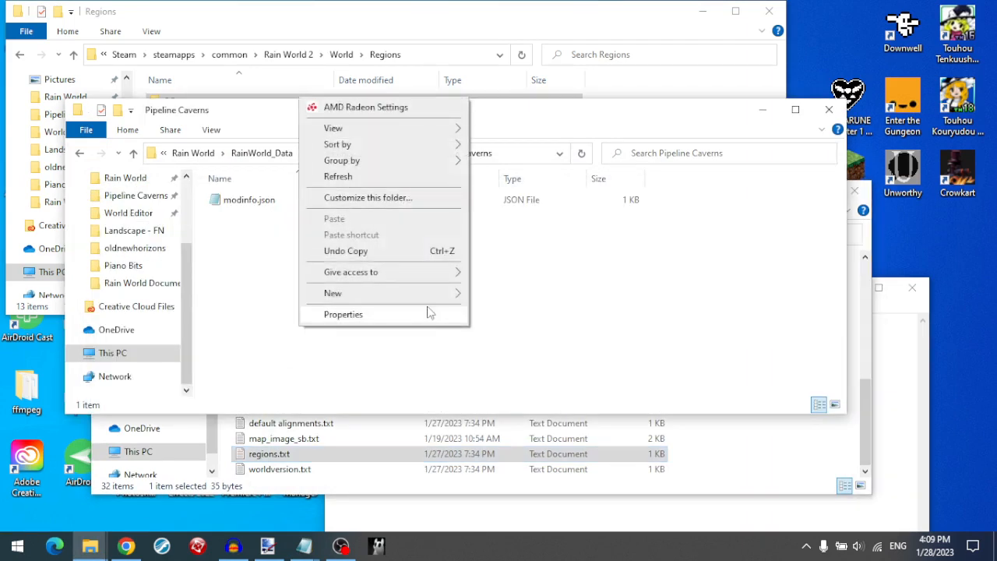
mouse_move(445, 293)
click(514, 295)
text(world)
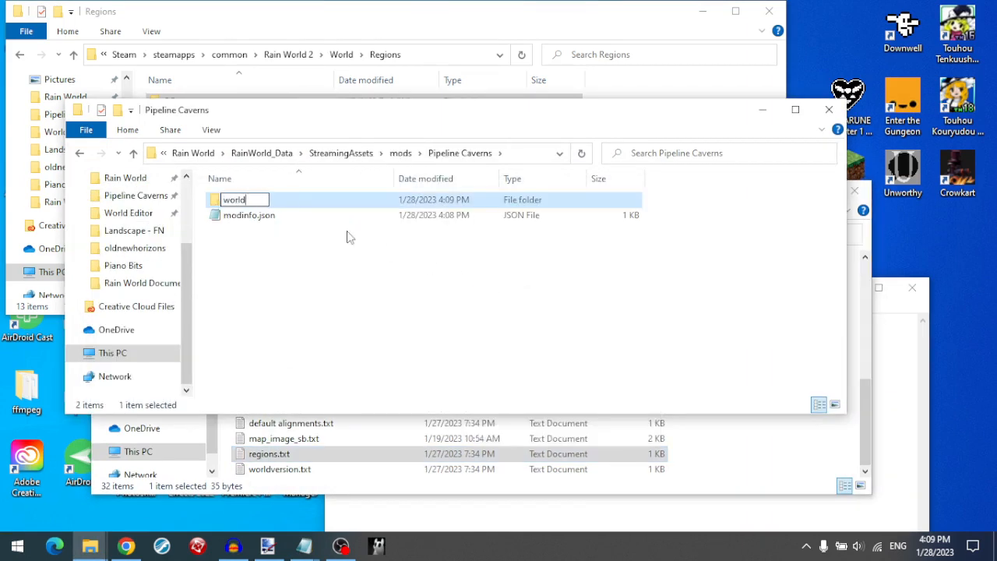
key(Return)
double_click(286, 201)
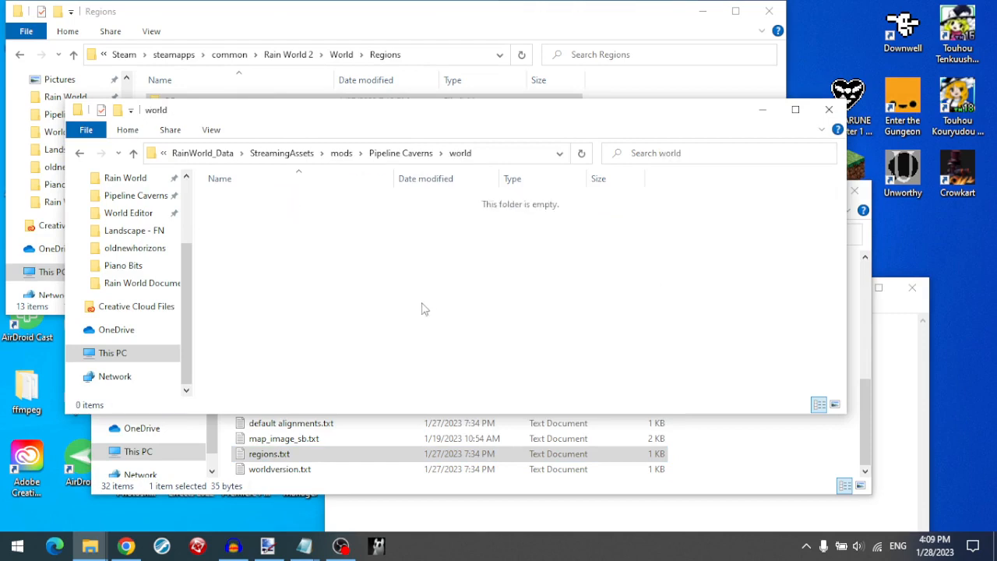
- Create a text document named regions.txt in the mod's world folder
right_click(427, 305)
mouse_move(503, 272)
click(648, 389)
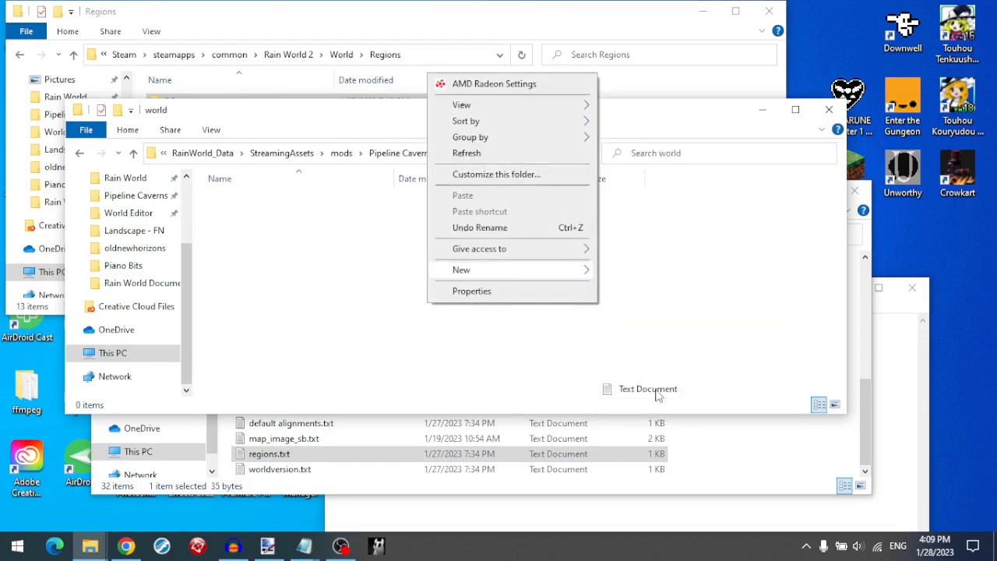
text(regions.txt)
key(Return)
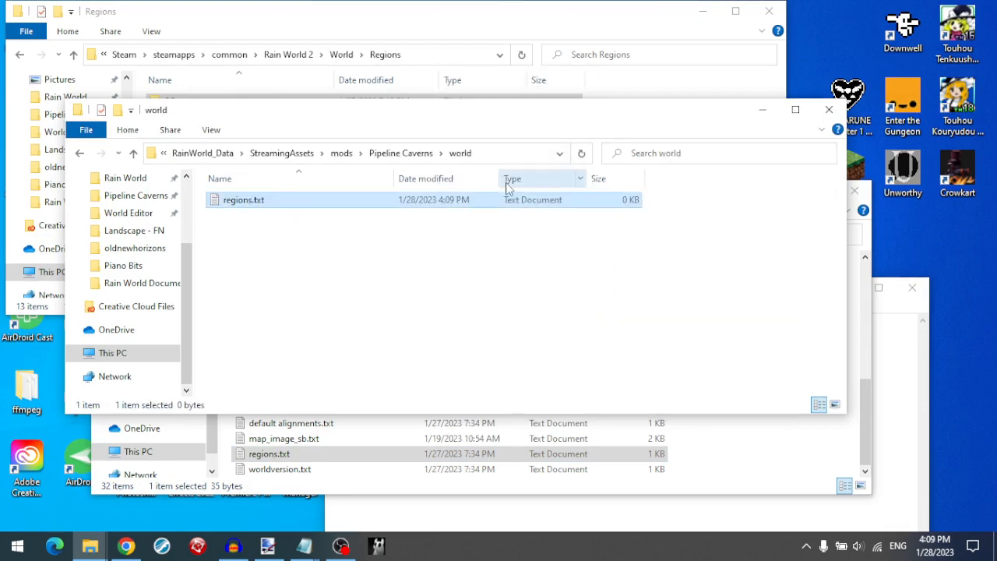
- Enter the region code PC in the mod's regions.txt and close the file without saving
double_click(405, 202)
text(PA)
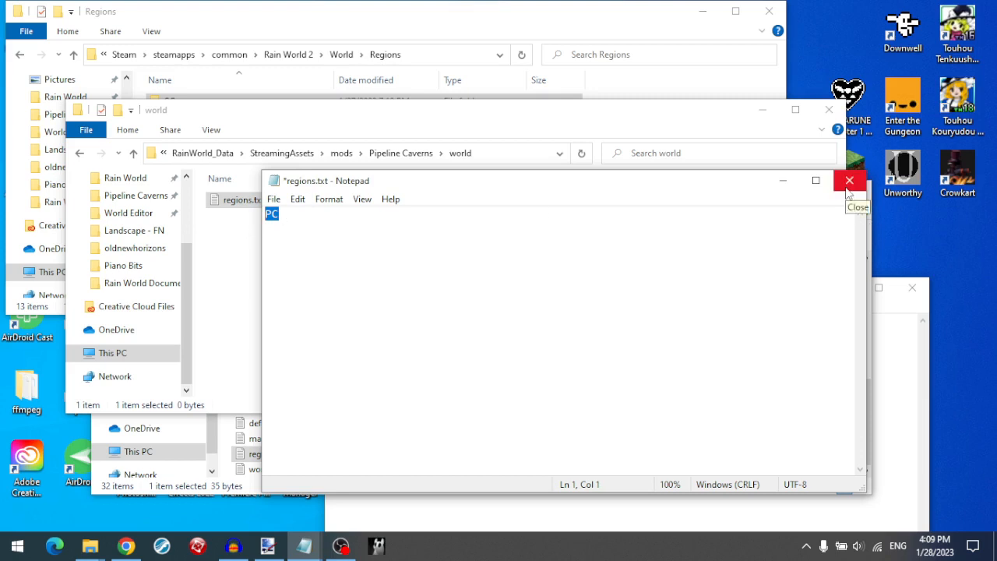
click(849, 181)
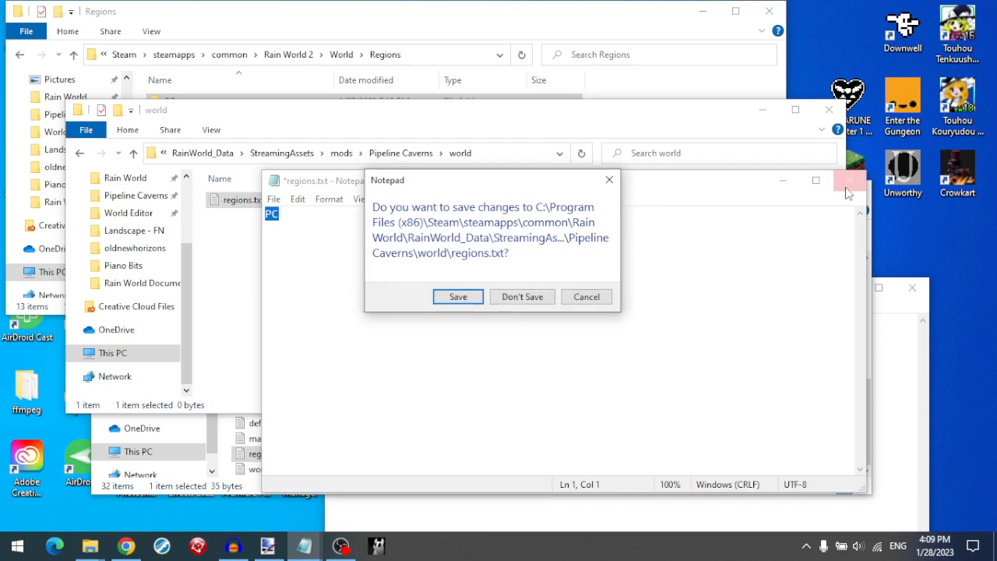
click(521, 297)
- Create a folder named modify inside the Pipeline Caverns mod folder
click(382, 153)
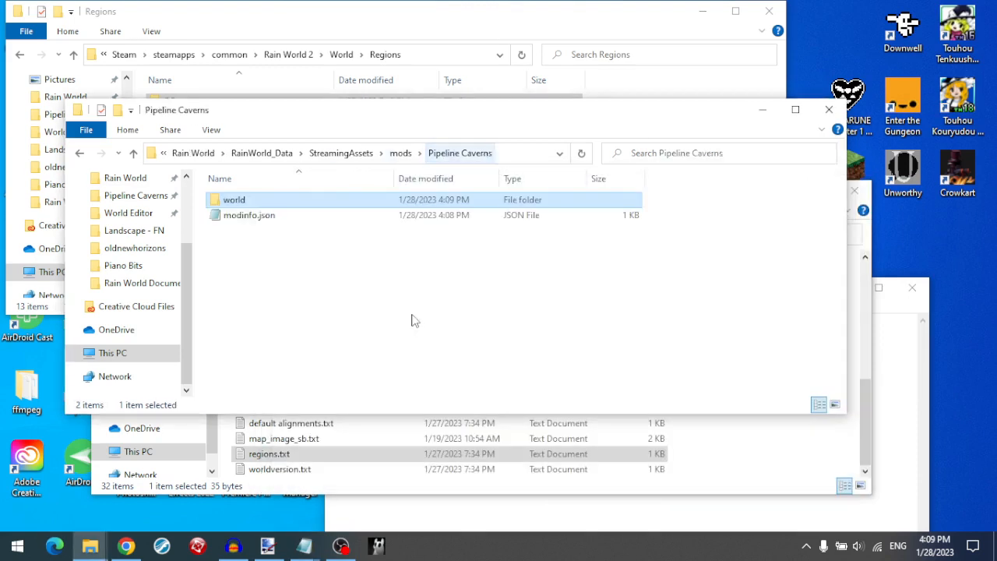
right_click(415, 323)
mouse_move(519, 290)
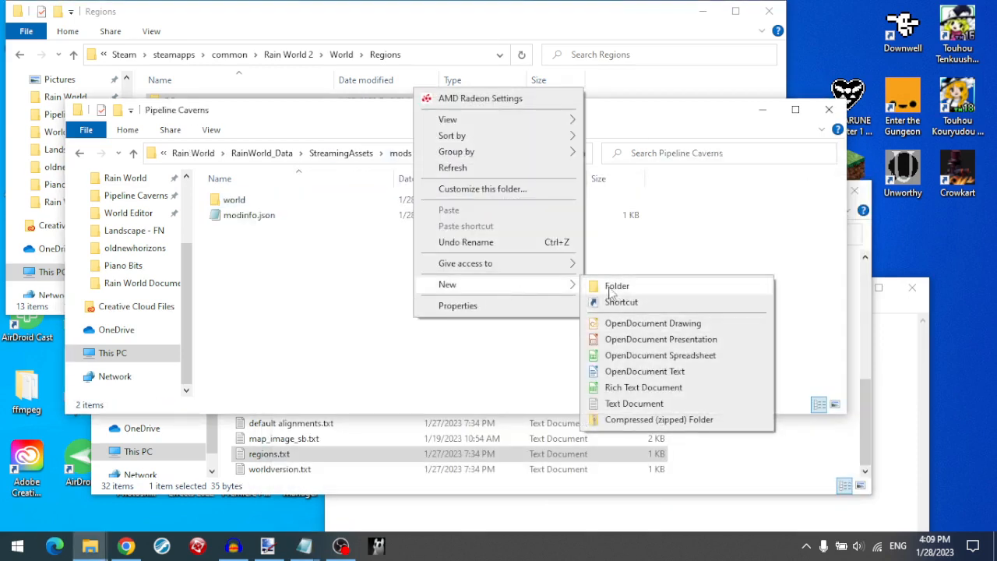
click(604, 283)
text(modi)
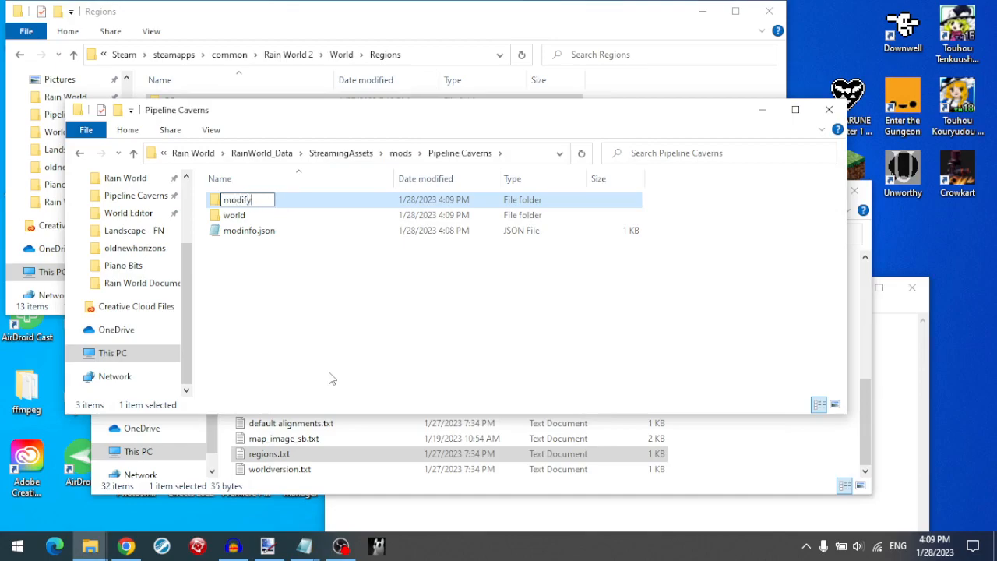
text(fy)
key(Return)
- Switch to the browser, read the Modification Files page of the Downpour Reference wiki on directory structure and syntax, and minimize the browser
key(alt+Tab)
scroll(340, 309, up, 10)
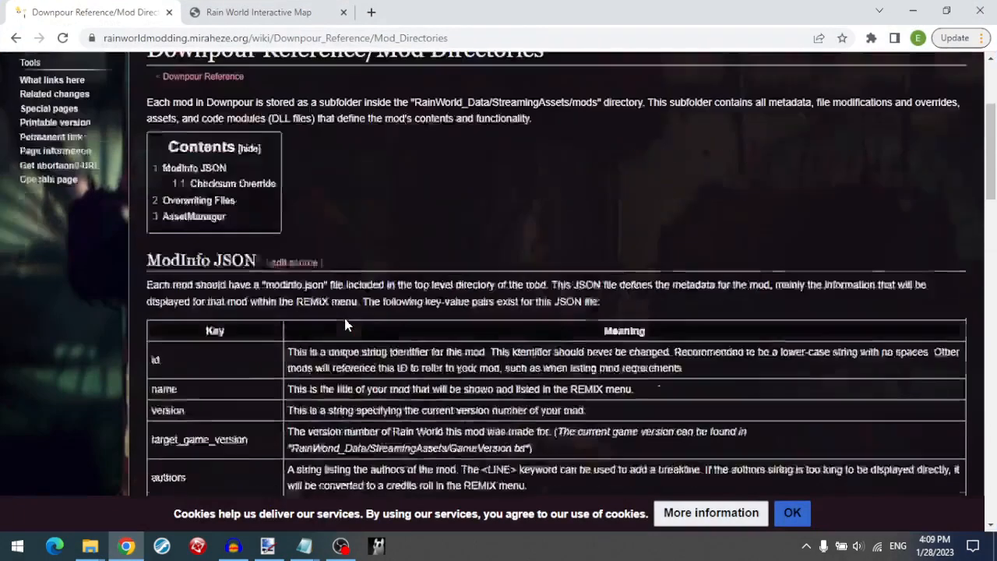
click(17, 38)
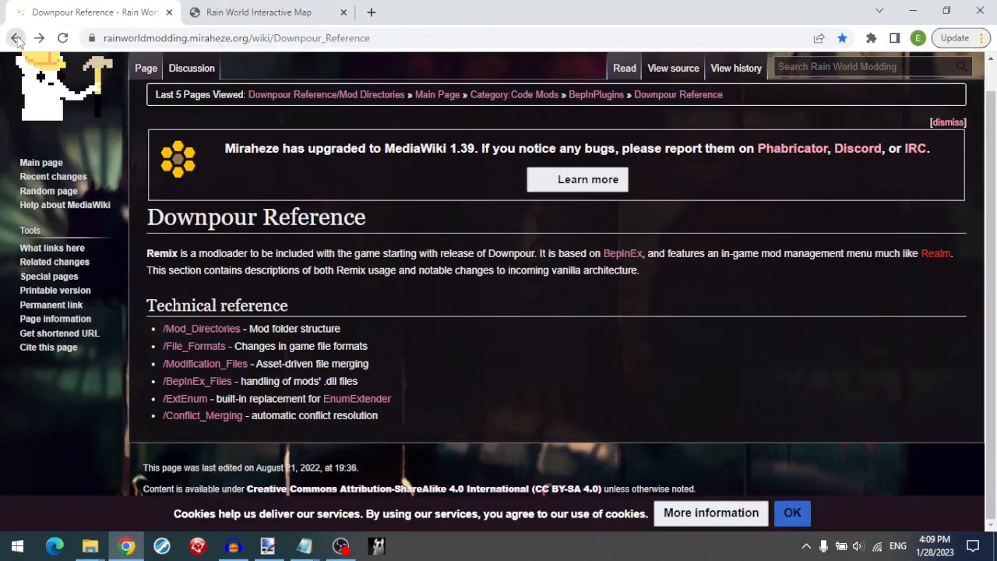
click(201, 365)
scroll(349, 236, down, 4)
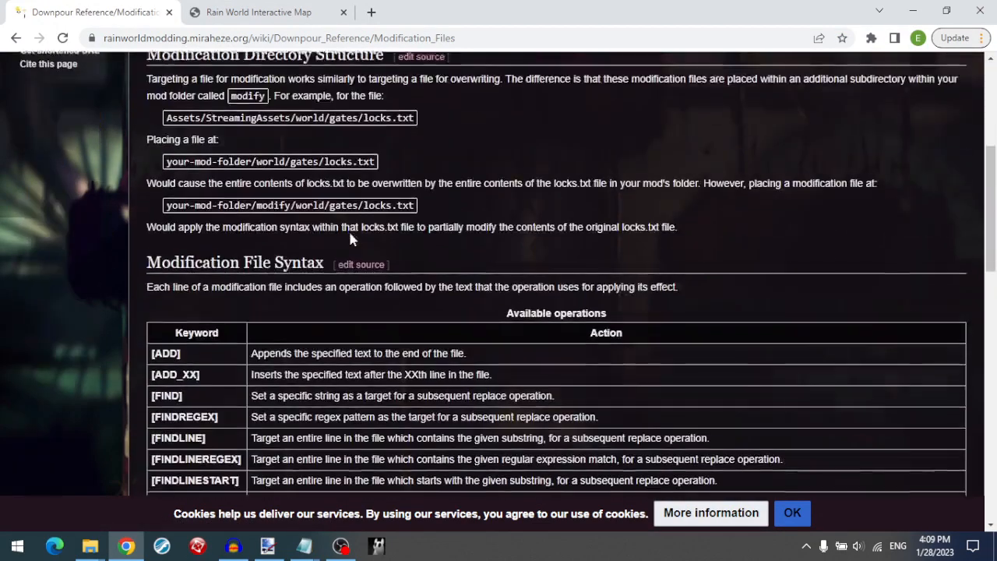
scroll(349, 235, down, 1)
scroll(350, 235, up, 5)
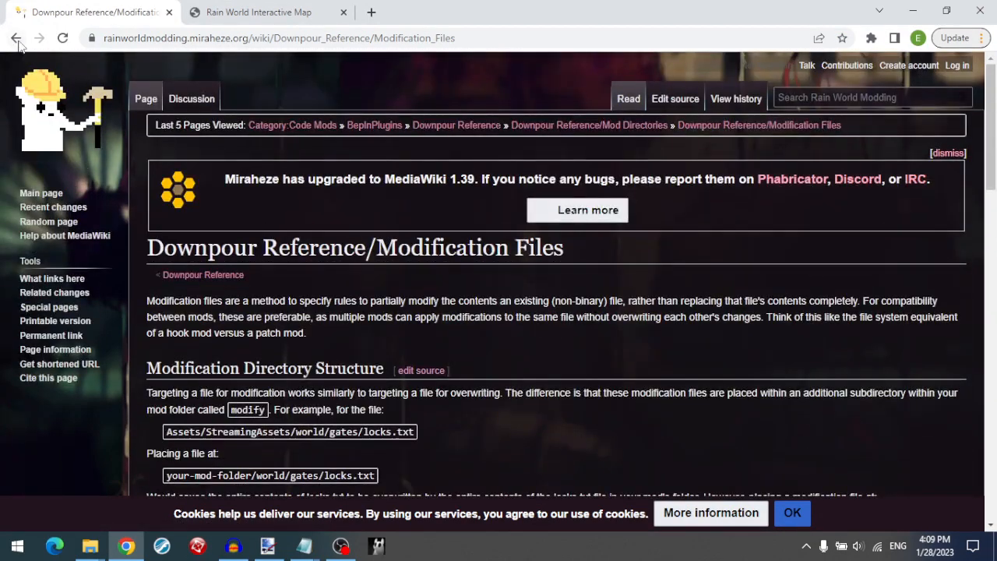
scroll(18, 53, down, 1)
click(16, 38)
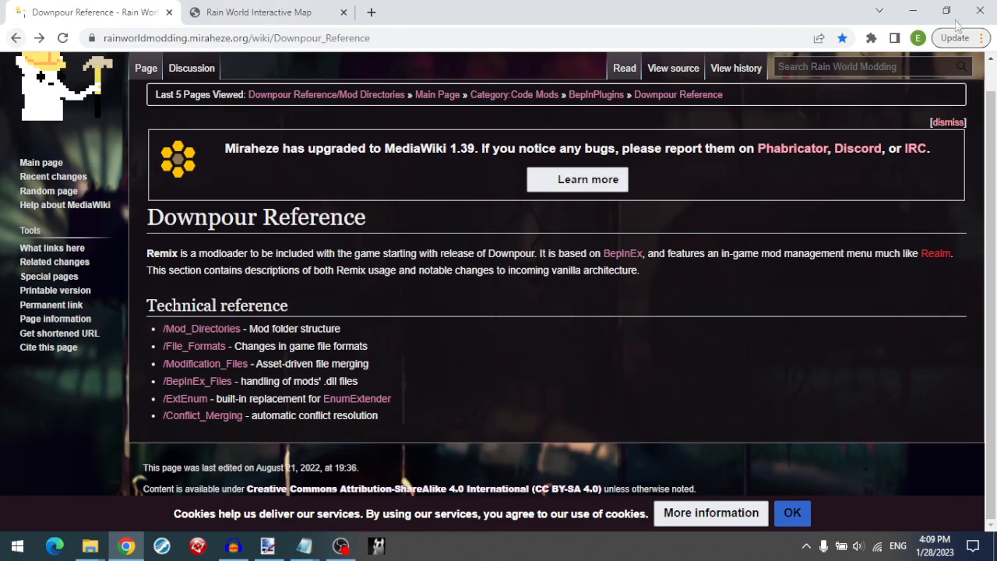
click(913, 11)
- Open the modify folder of the Pipeline Caverns mod and create a folder named world in it
double_click(334, 204)
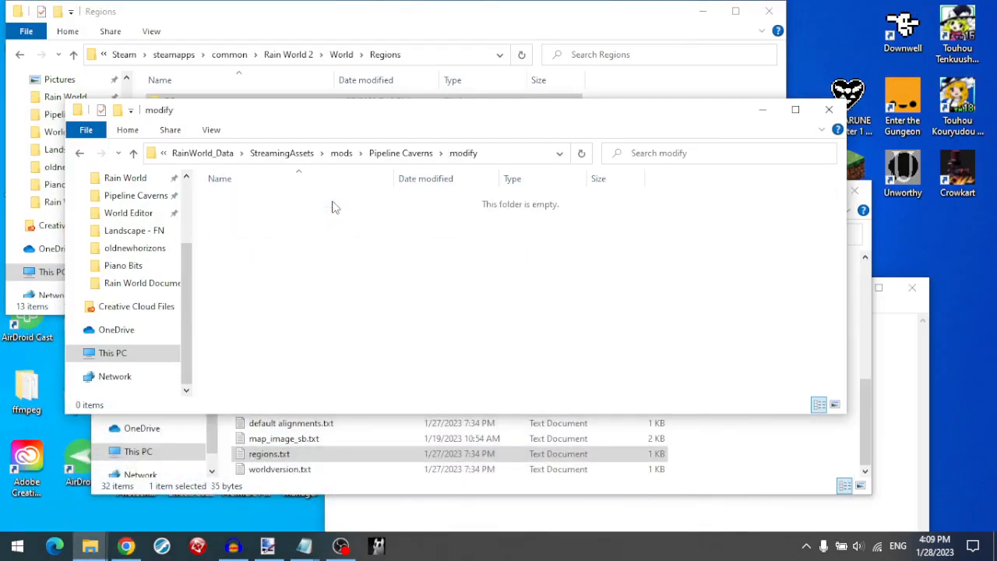
right_click(395, 264)
mouse_move(498, 453)
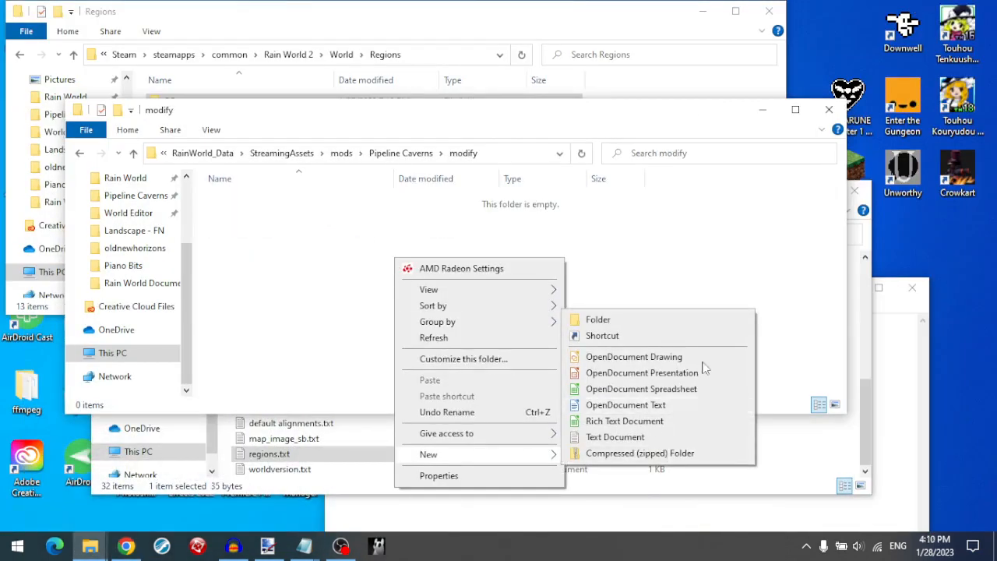
click(621, 322)
text(w)
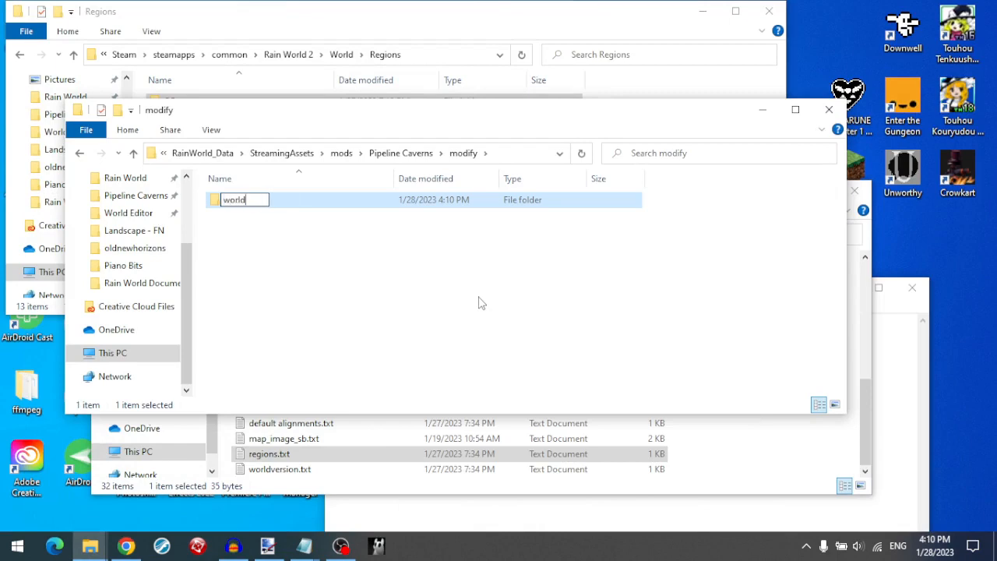
text(orld)
key(Return)
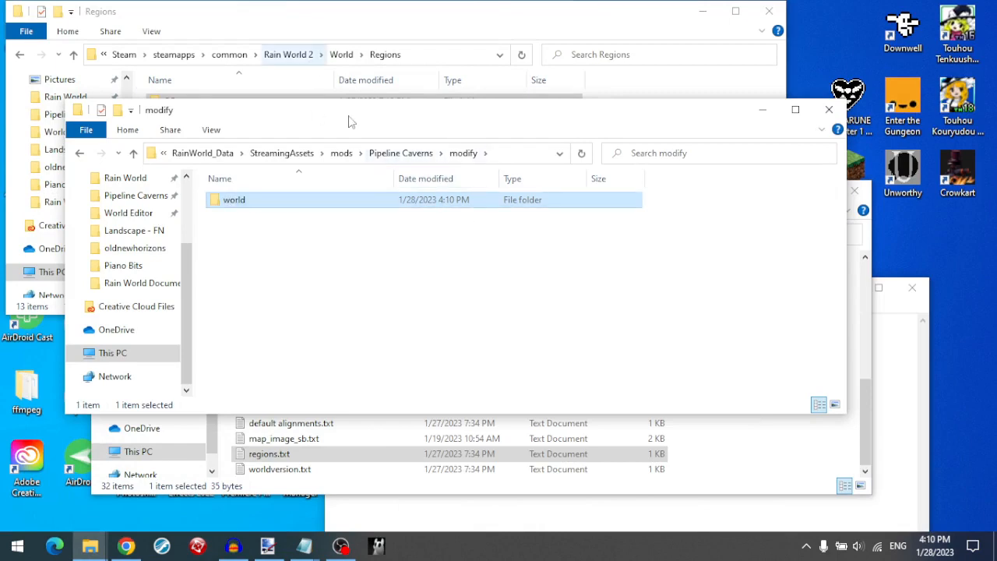
- Open the moreslugcats mod's modify folder in the other Explorer window and move that window aside
click(231, 487)
click(397, 236)
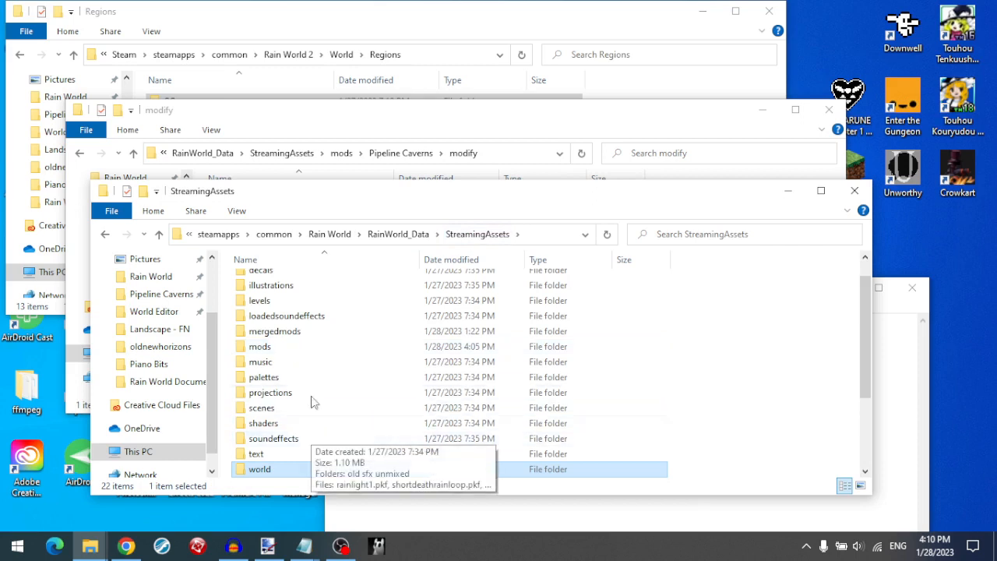
double_click(295, 349)
double_click(308, 331)
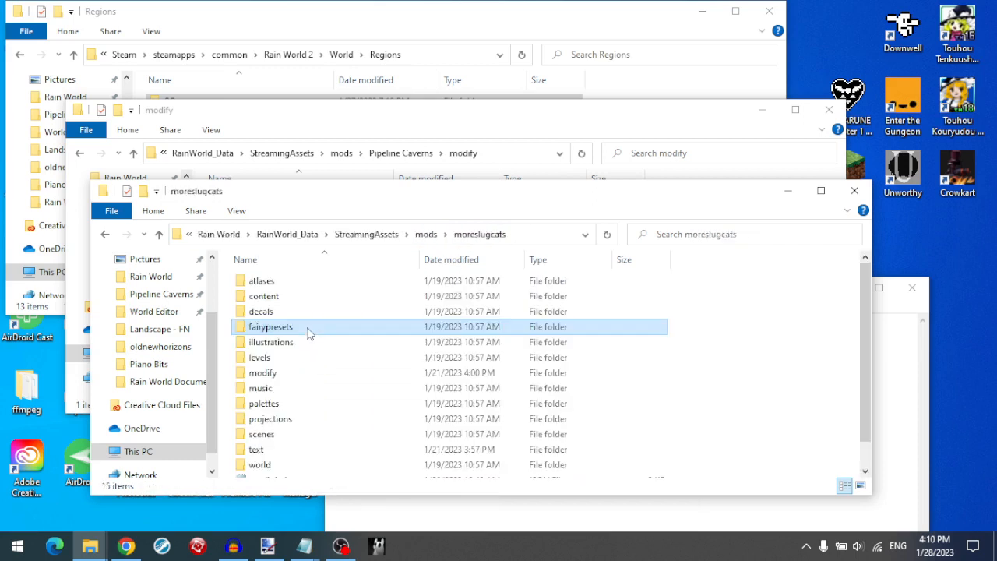
click(311, 330)
double_click(304, 378)
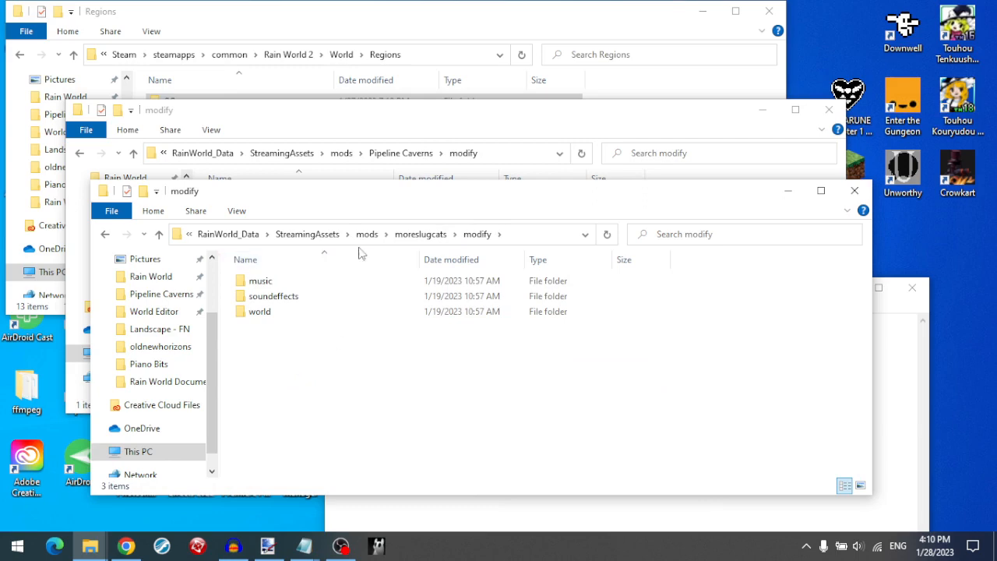
drag(413, 206, 618, 195)
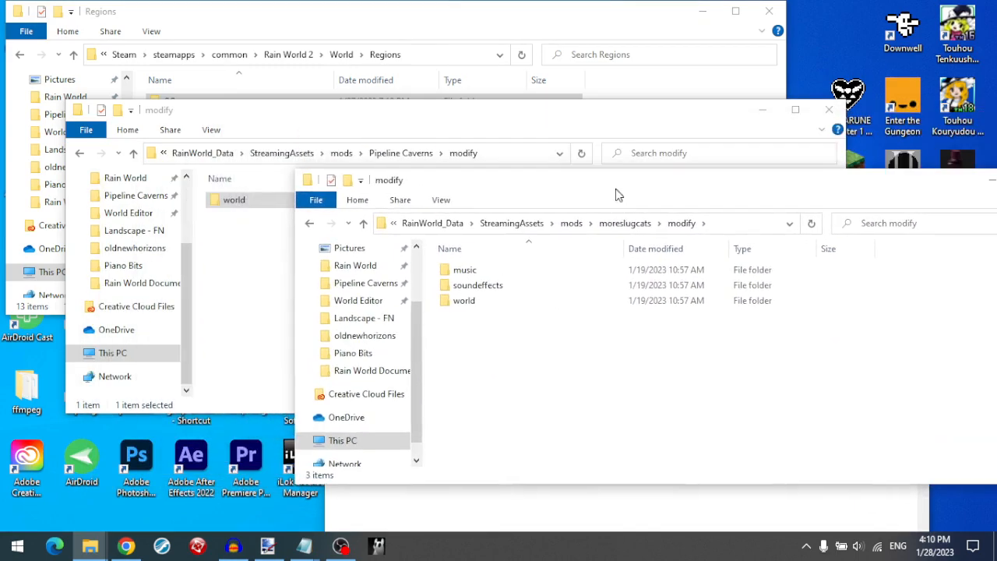
- Compare the moreslugcats modify subfolders with the game's StreamingAssets folder and open the world folder inside modify
click(315, 47)
click(229, 401)
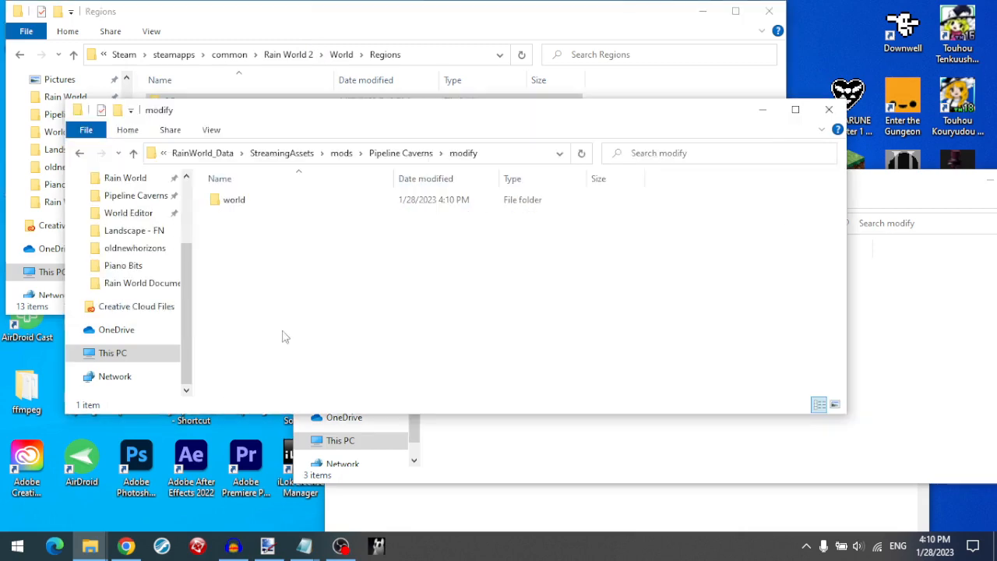
click(220, 156)
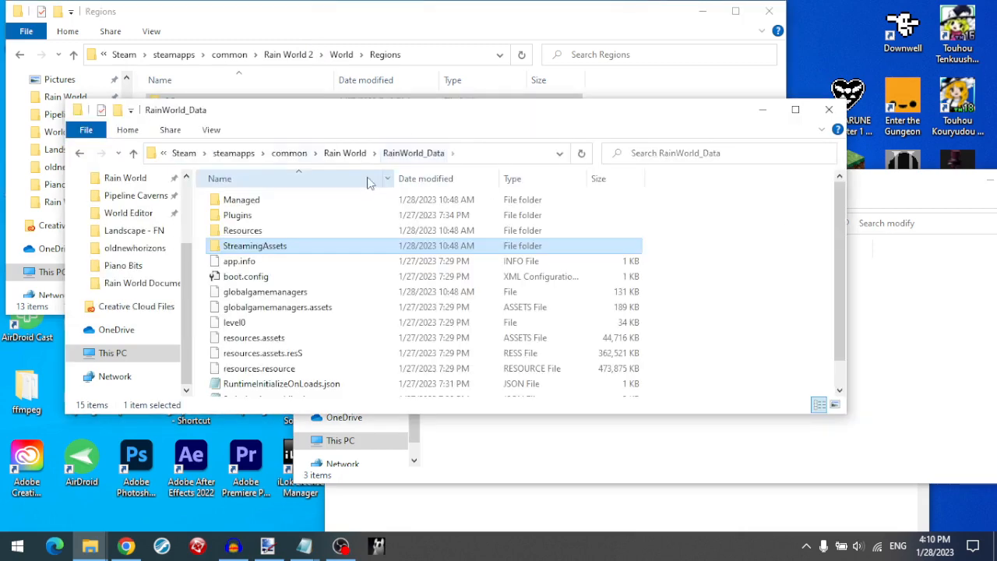
click(77, 156)
click(305, 156)
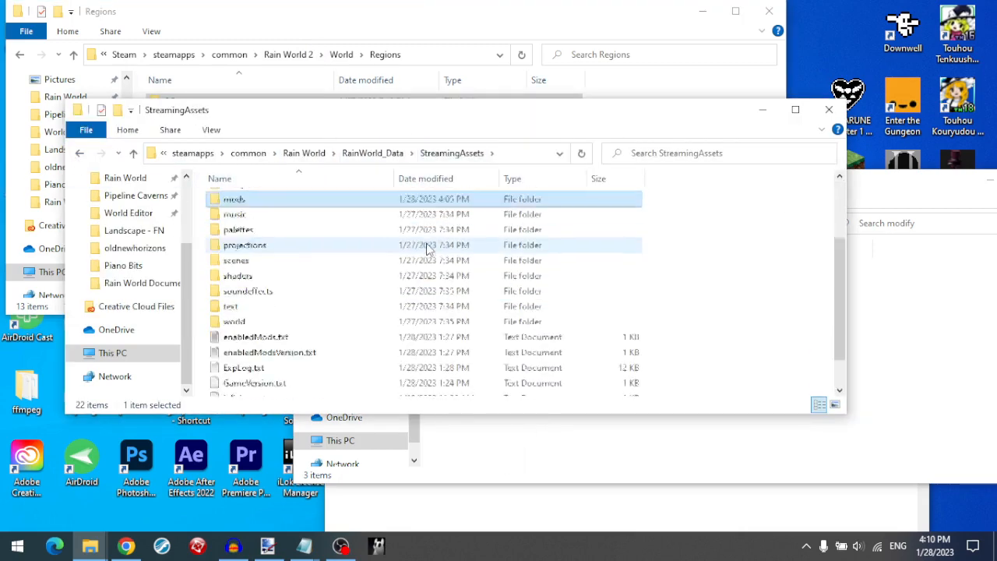
click(474, 483)
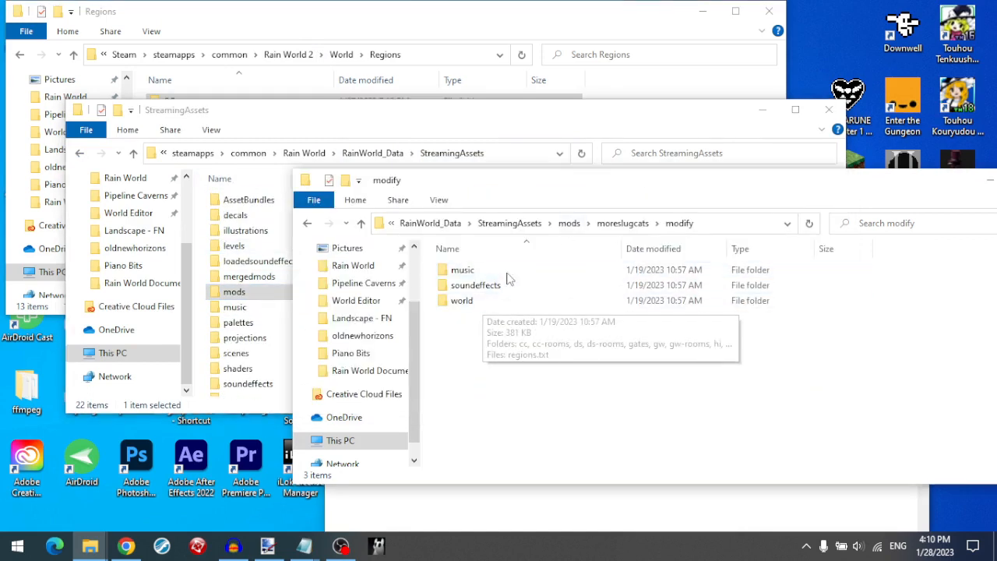
click(480, 275)
shift+click(484, 303)
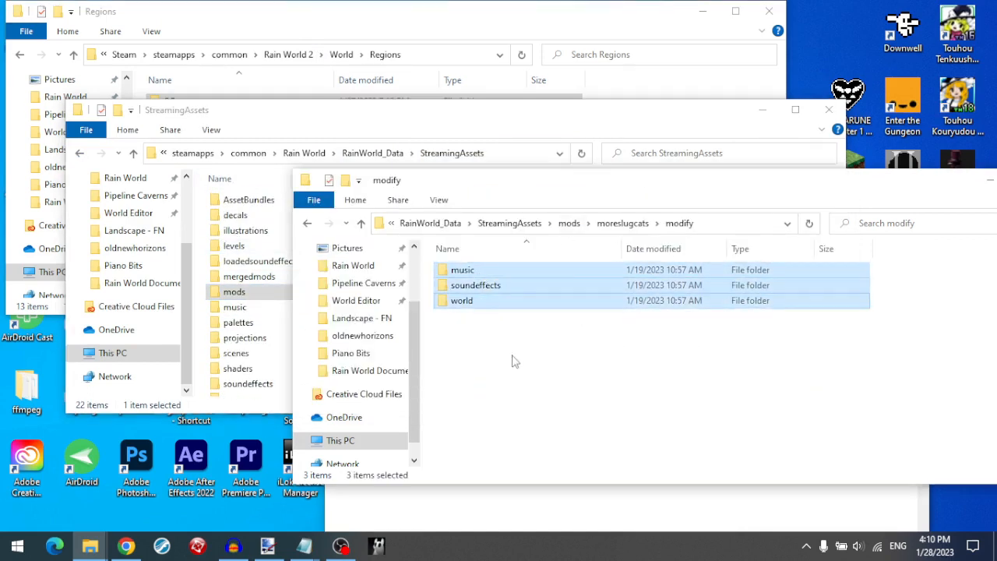
click(514, 361)
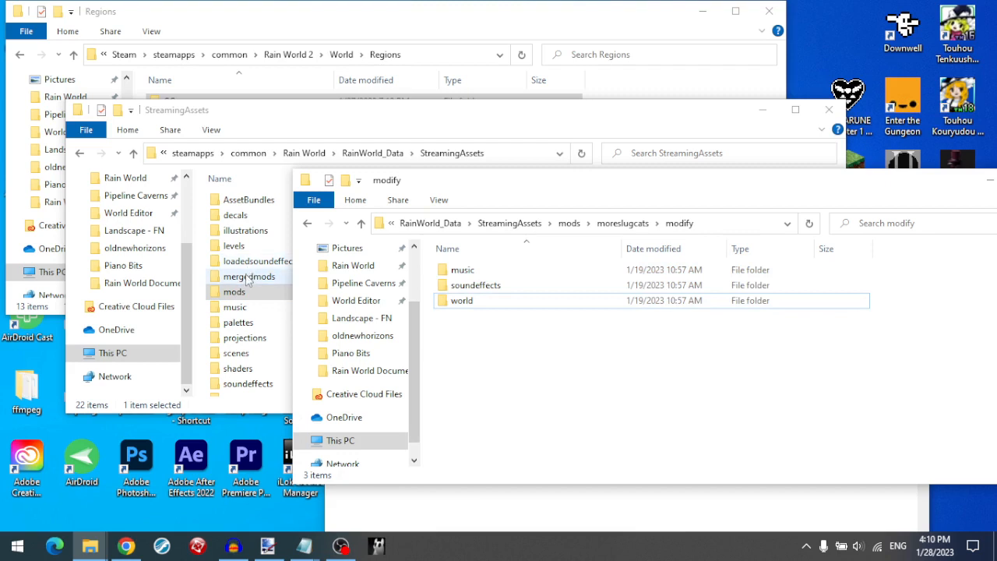
drag(248, 280, 248, 280)
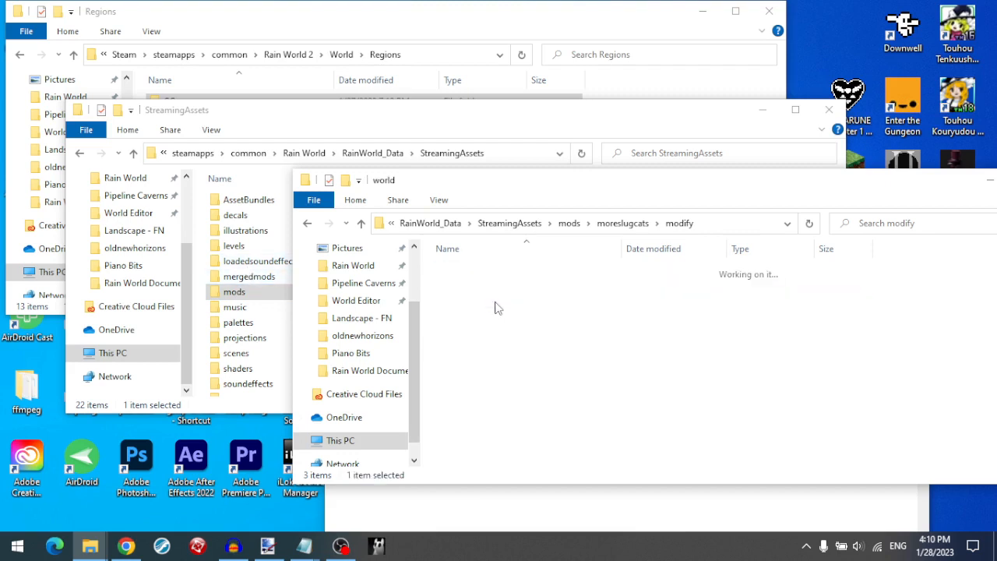
scroll(560, 318, up, 5)
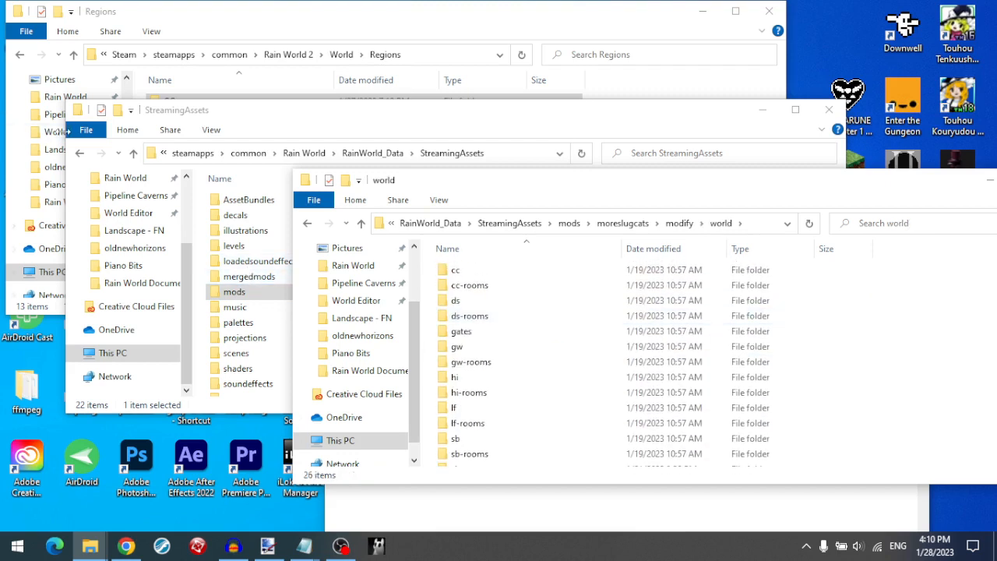
- Return to the Pipeline Caverns modify folder and arrange its window so the moreslugcats world folder stays accessible beside it
click(78, 155)
click(77, 156)
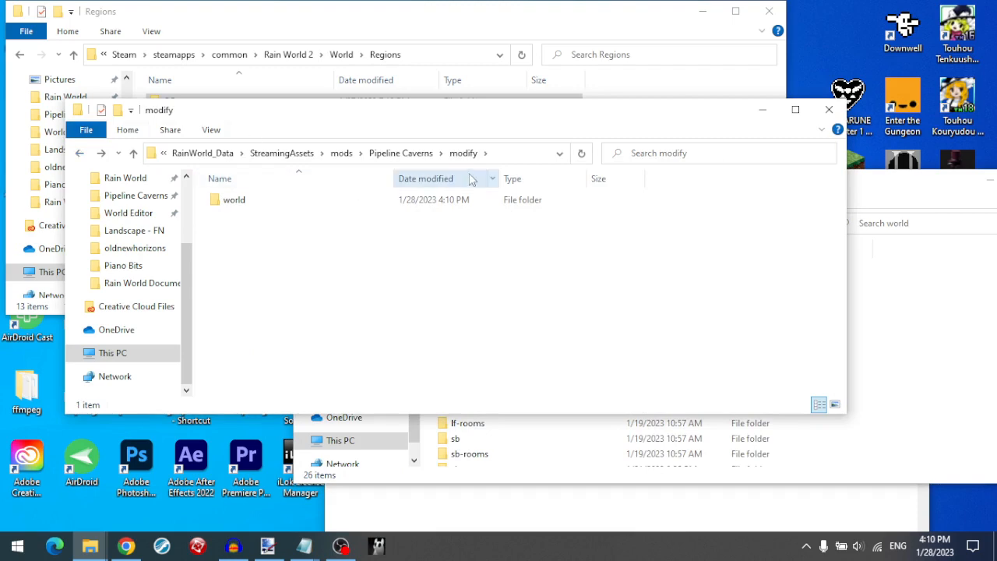
click(895, 440)
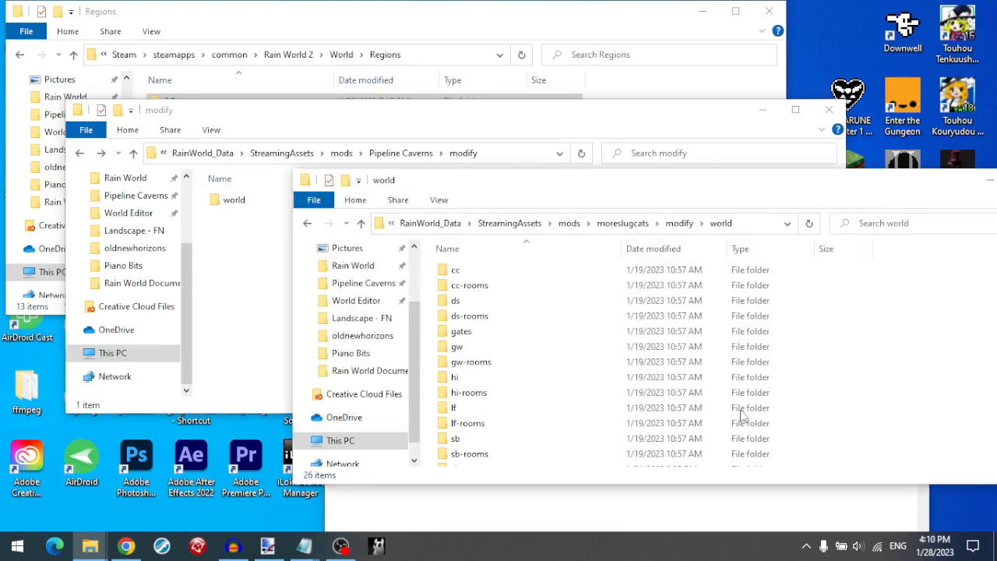
drag(241, 122, 156, 88)
click(917, 413)
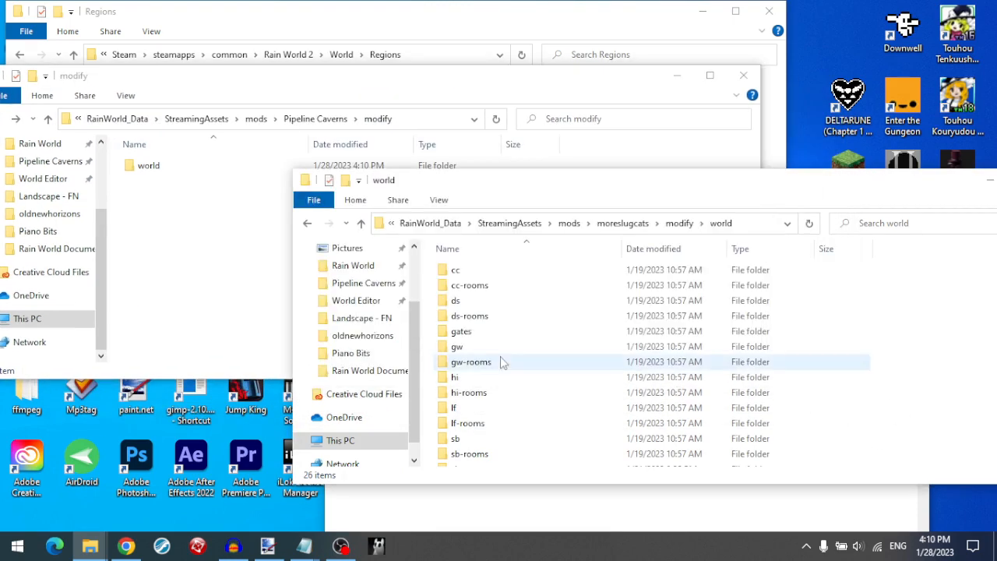
- Open regions.txt from the moreslugcats modify\world folder and examine how its lines add region codes
scroll(501, 363, down, 6)
click(461, 461)
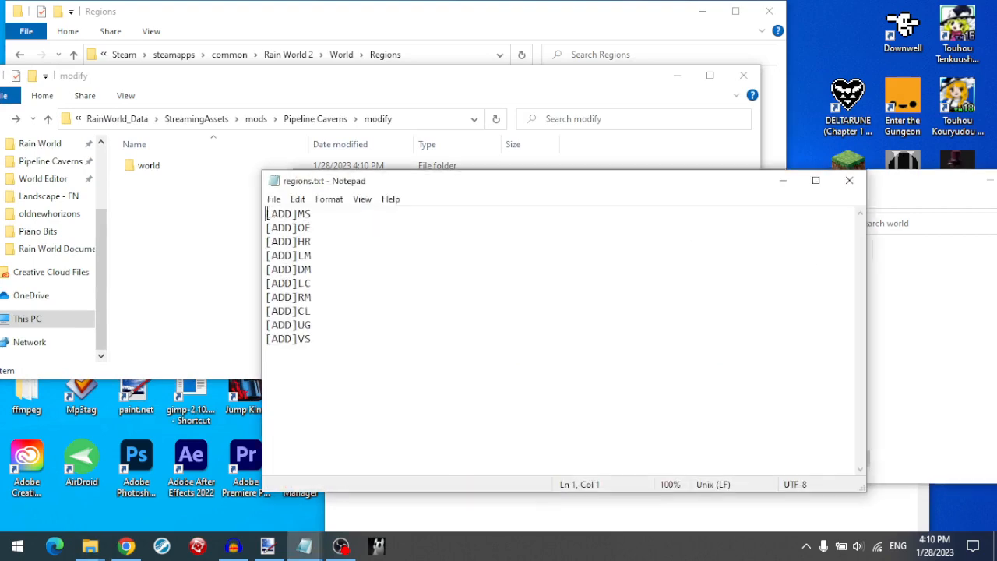
drag(266, 214, 347, 351)
click(349, 352)
key(ctrl+a)
click(429, 349)
drag(425, 350, 144, 165)
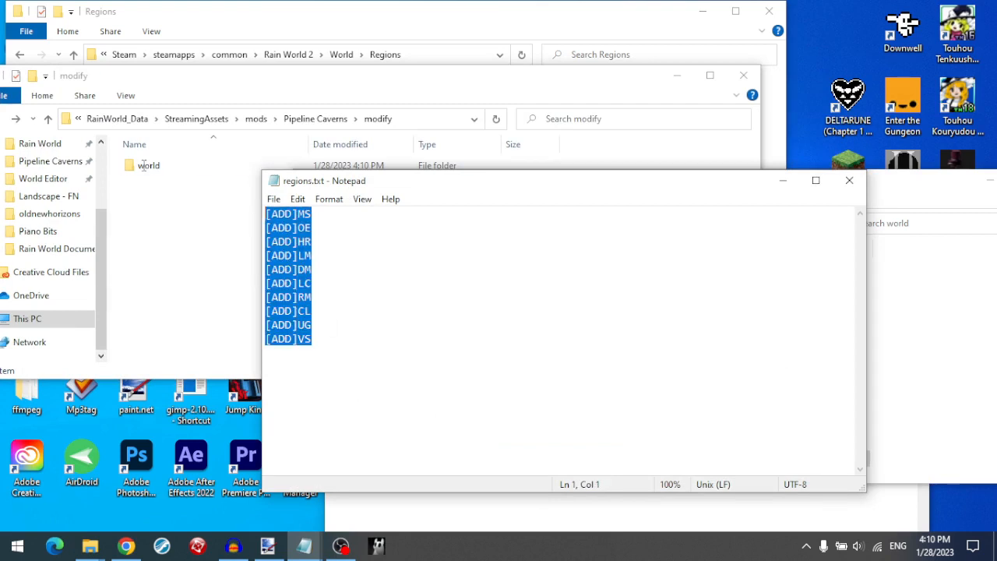
click(337, 275)
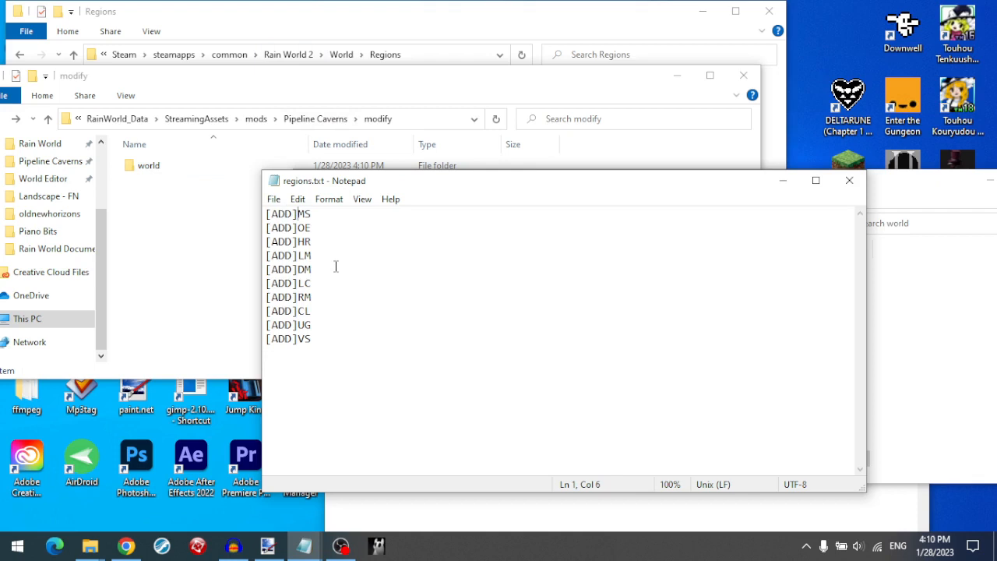
- Create a text document named regions.txt in the world folder inside the Pipeline Caverns modify folder
click(205, 170)
right_click(178, 202)
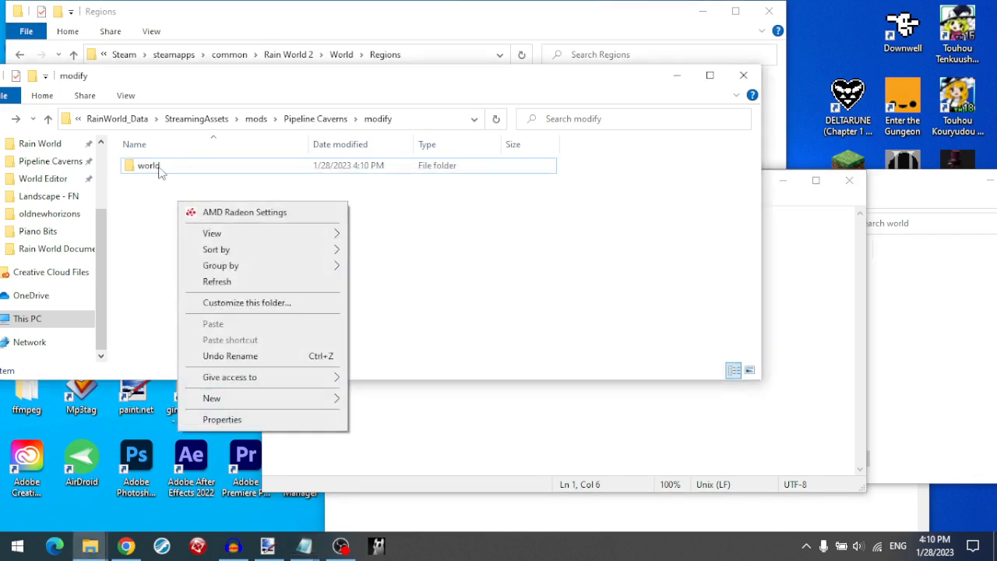
double_click(159, 170)
right_click(294, 276)
mouse_move(453, 471)
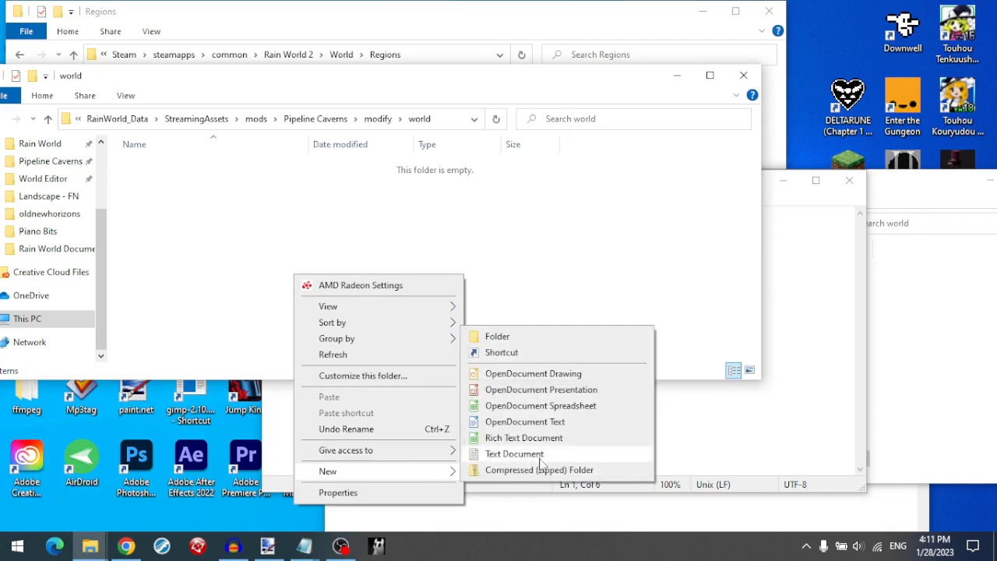
click(540, 458)
text(regions.txt)
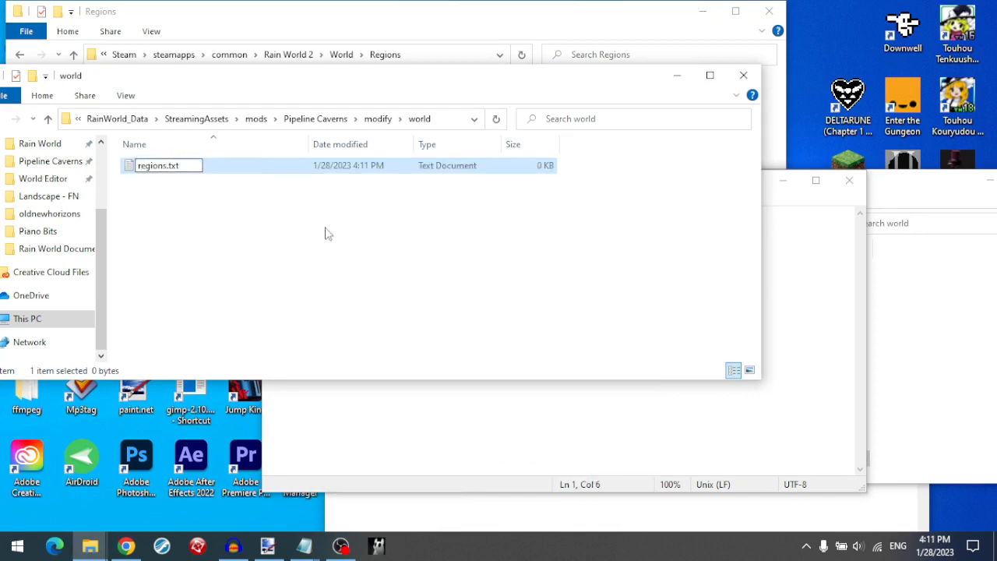
key(Return)
- Enter [ADD]PC in the Pipeline Caverns modify\world\regions.txt, save it, and close both open regions.txt files
double_click(246, 169)
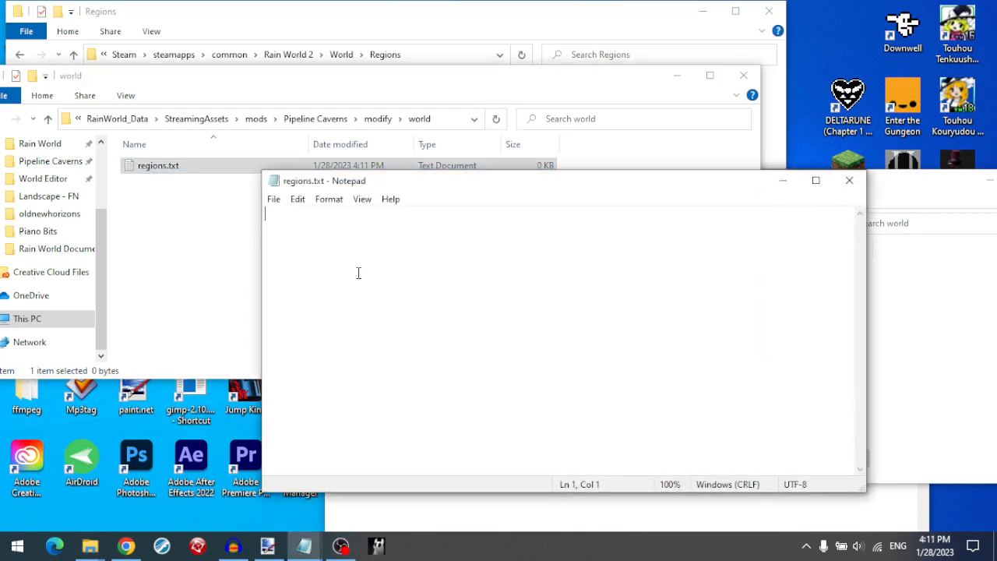
text([ADD)
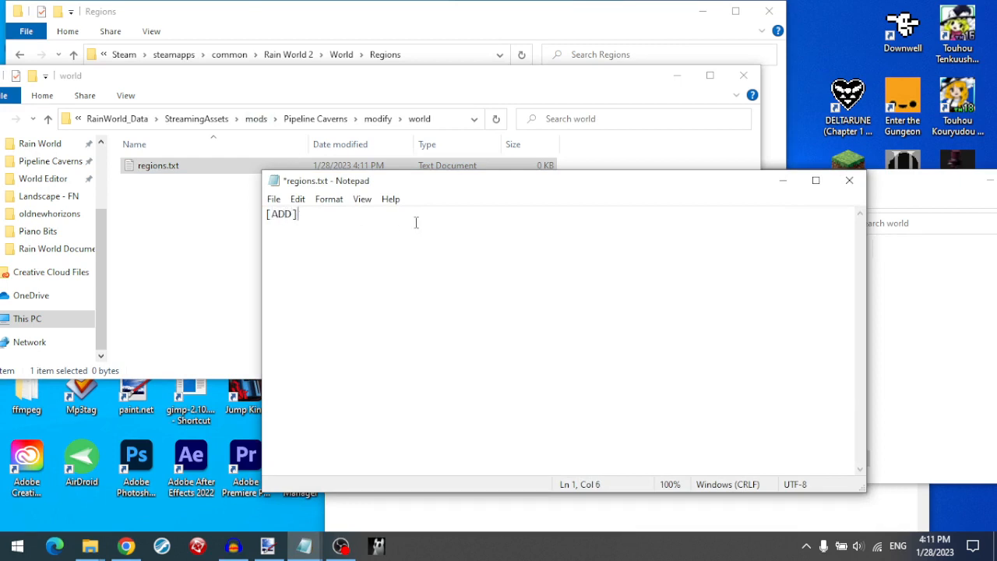
key(ctrl+s)
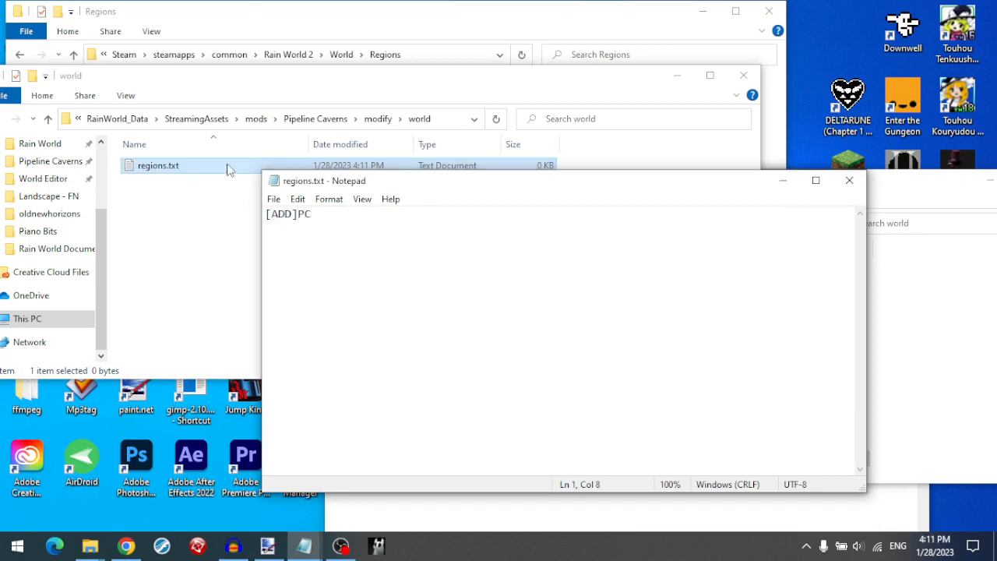
click(849, 181)
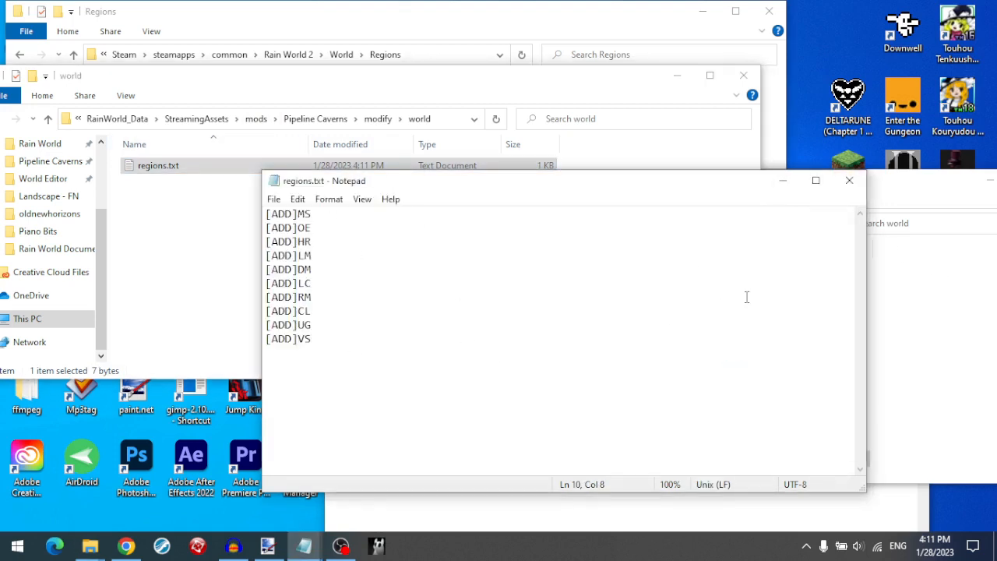
click(850, 181)
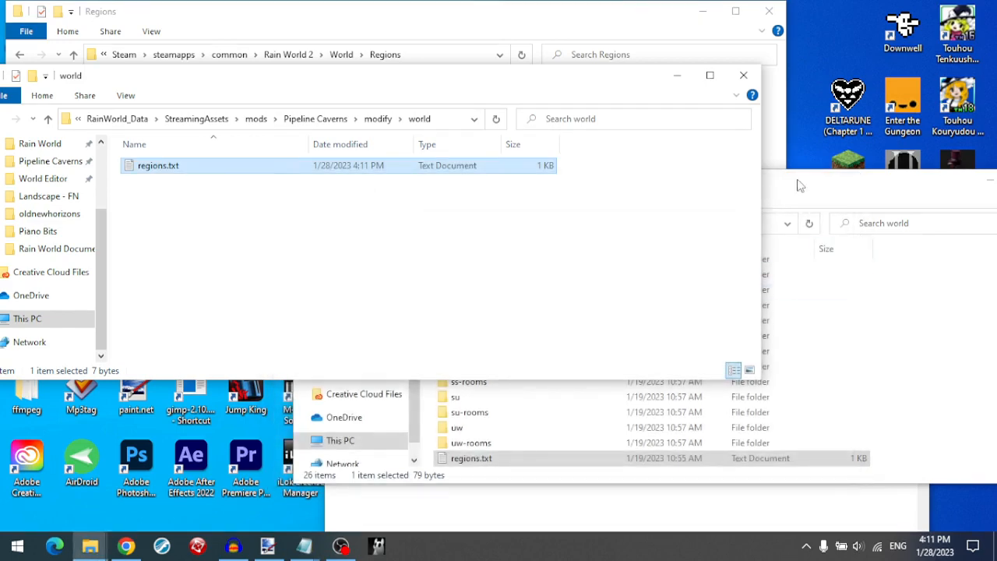
- Delete regions.txt from the world folder directly inside the Pipeline Caverns mod folder
click(790, 192)
drag(789, 193, 774, 185)
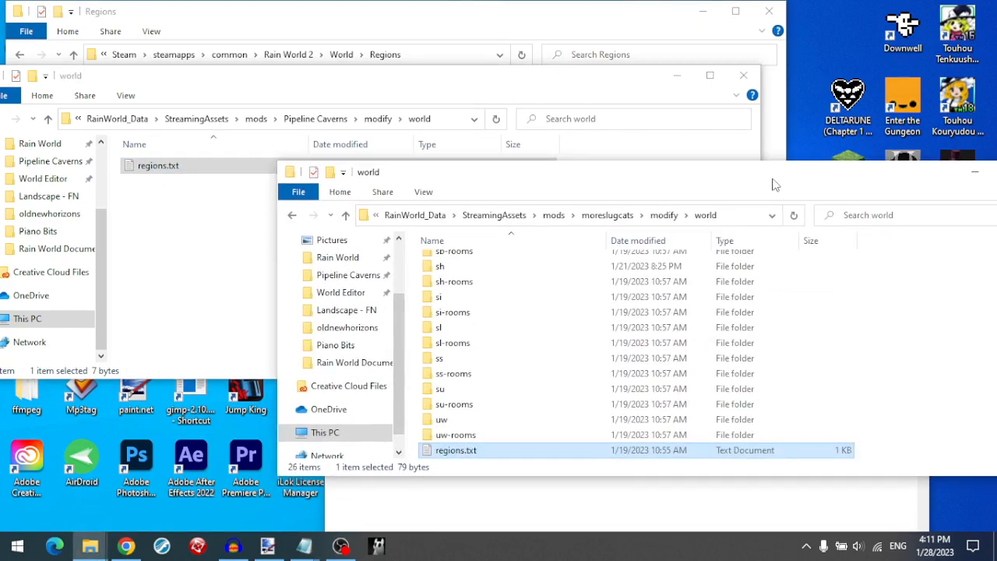
click(319, 118)
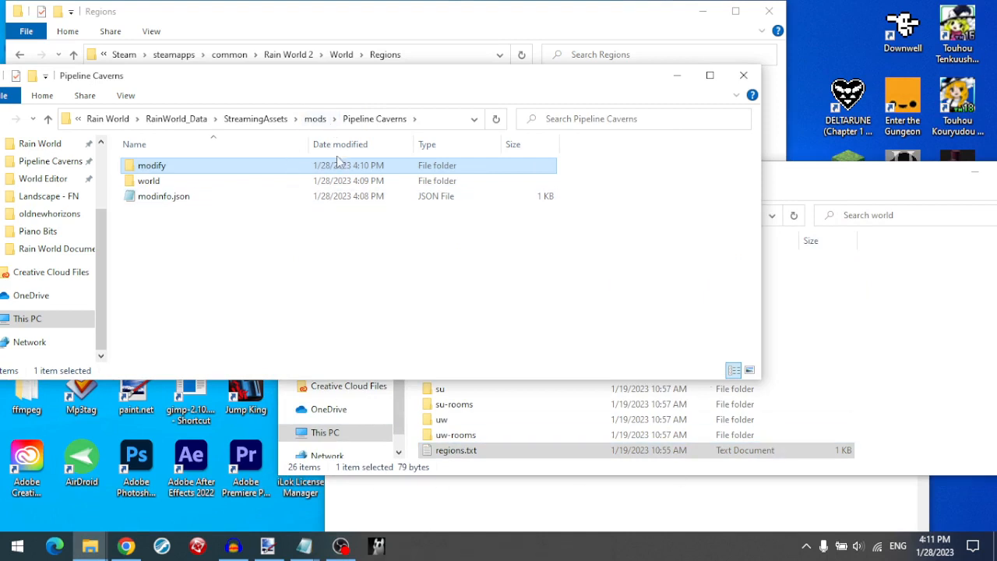
double_click(237, 182)
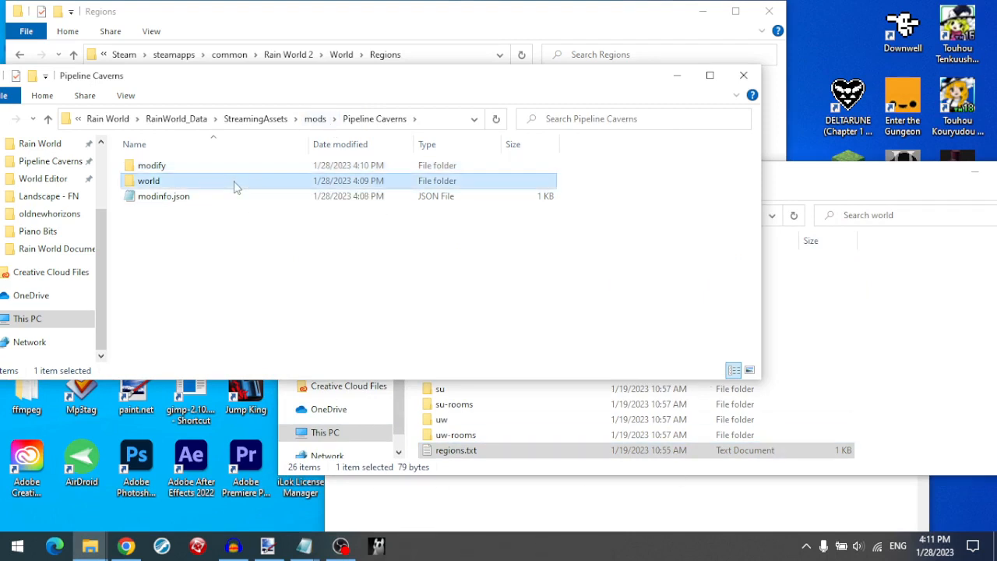
key(alt+Left)
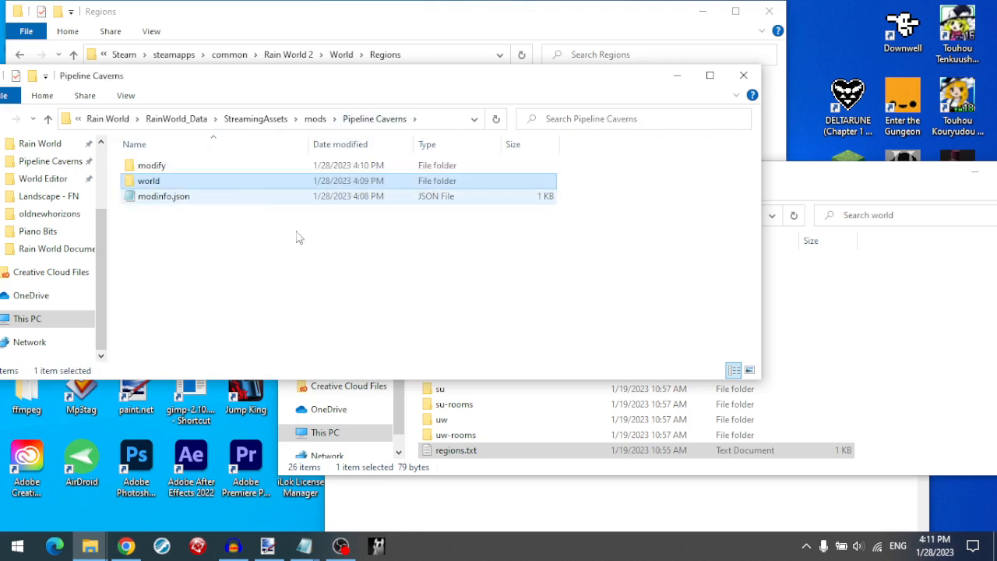
click(315, 118)
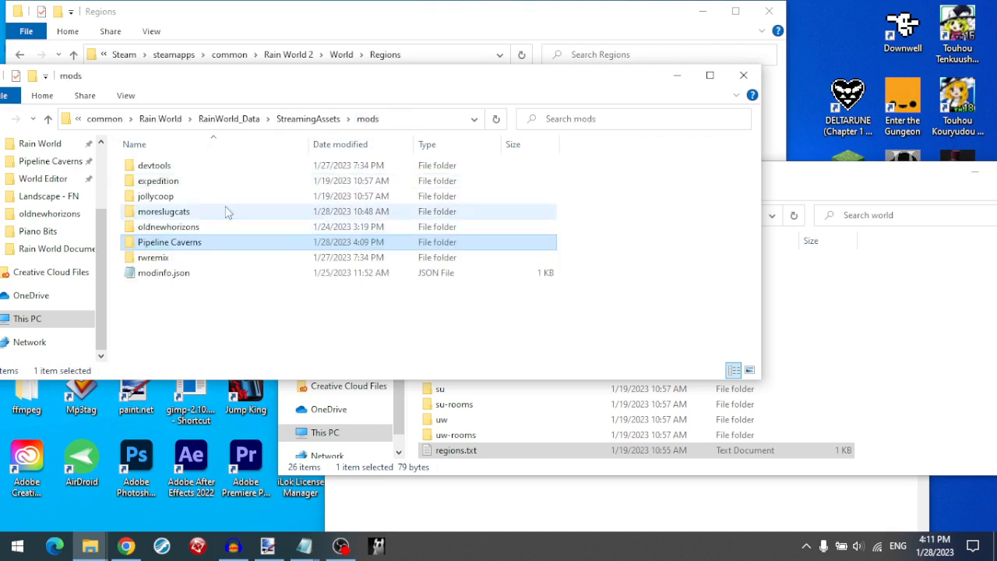
double_click(194, 245)
double_click(225, 187)
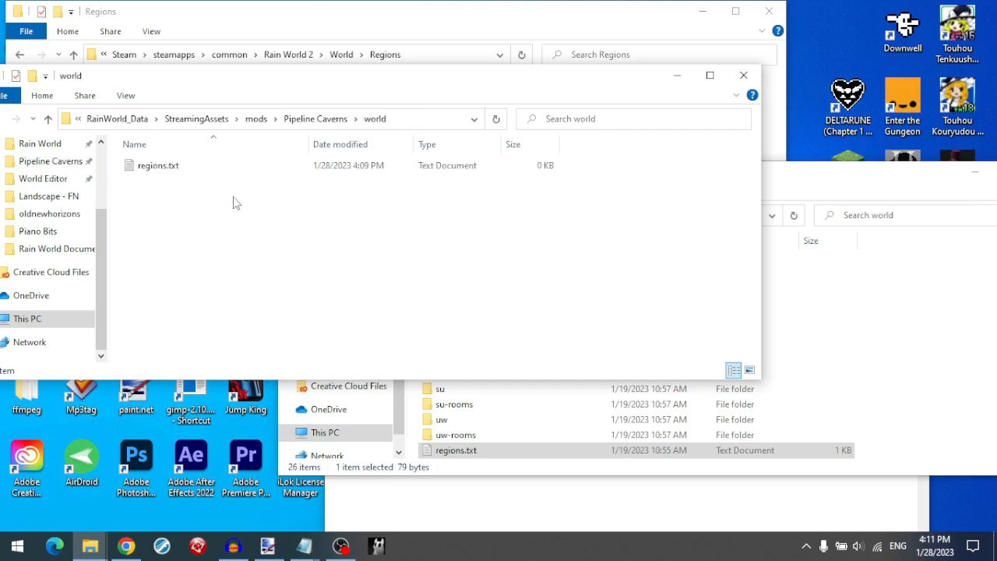
right_click(263, 217)
click(229, 170)
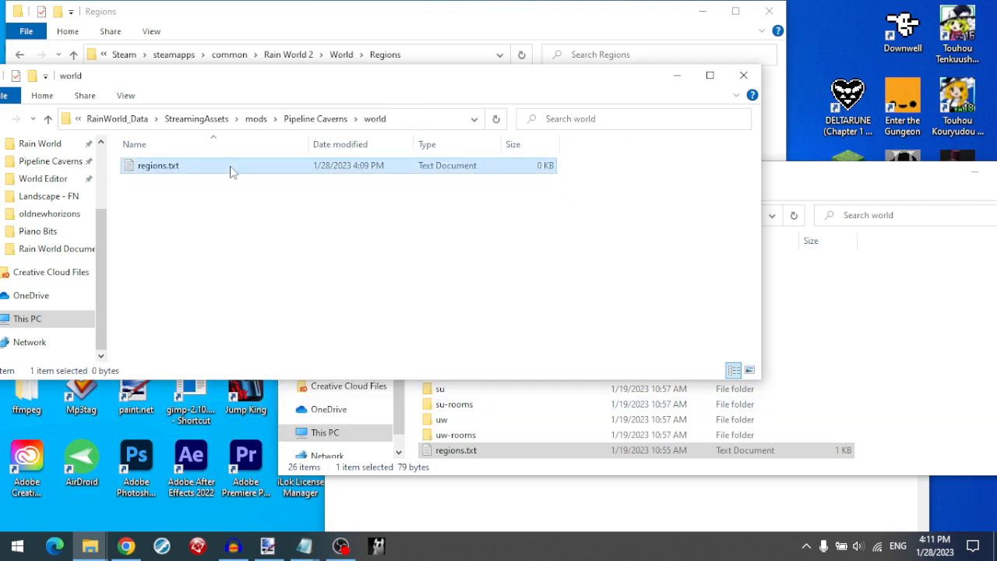
key(Delete)
- Create a folder named PC in the Pipeline Caverns world folder
right_click(231, 172)
mouse_move(316, 367)
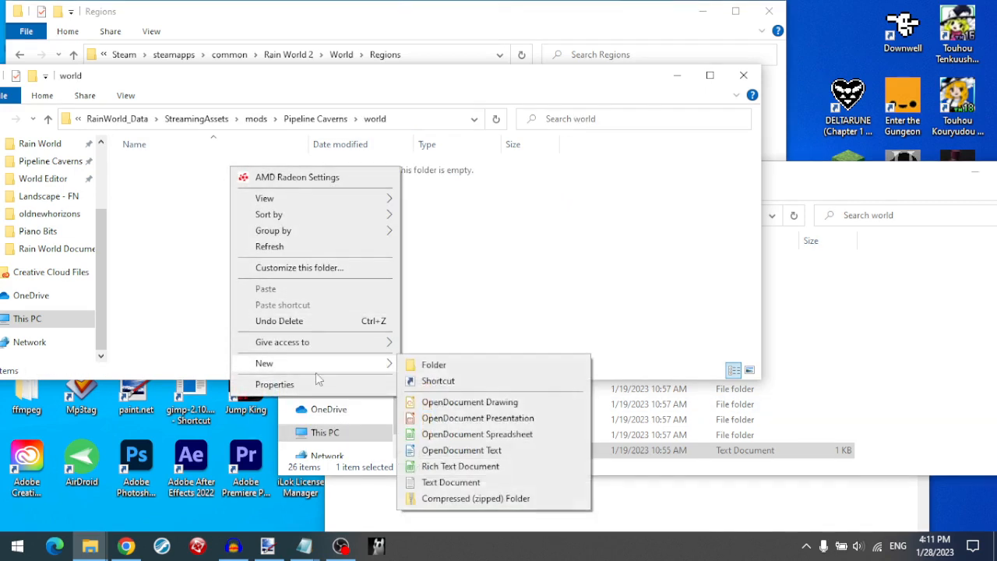
click(449, 366)
text(PC)
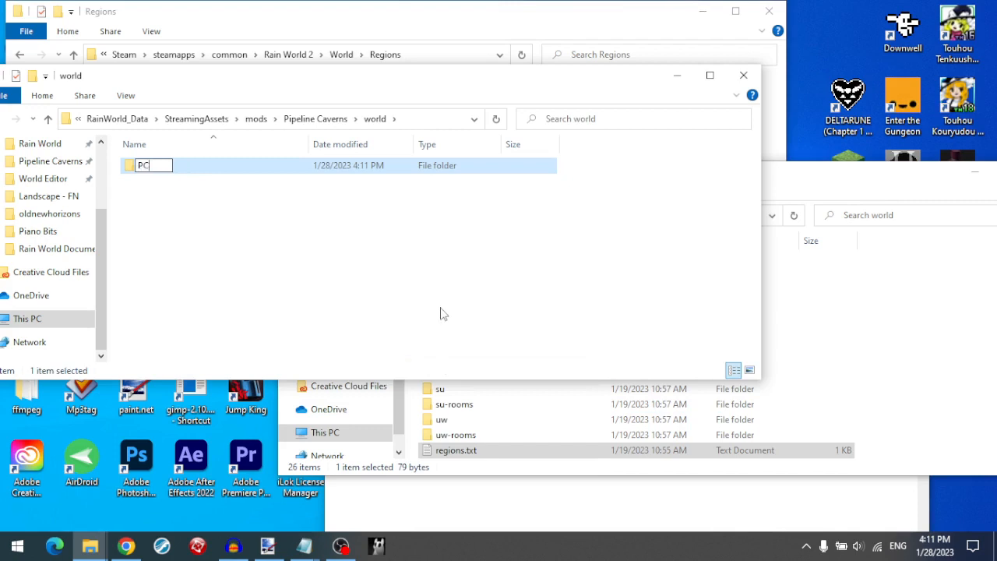
key(Return)
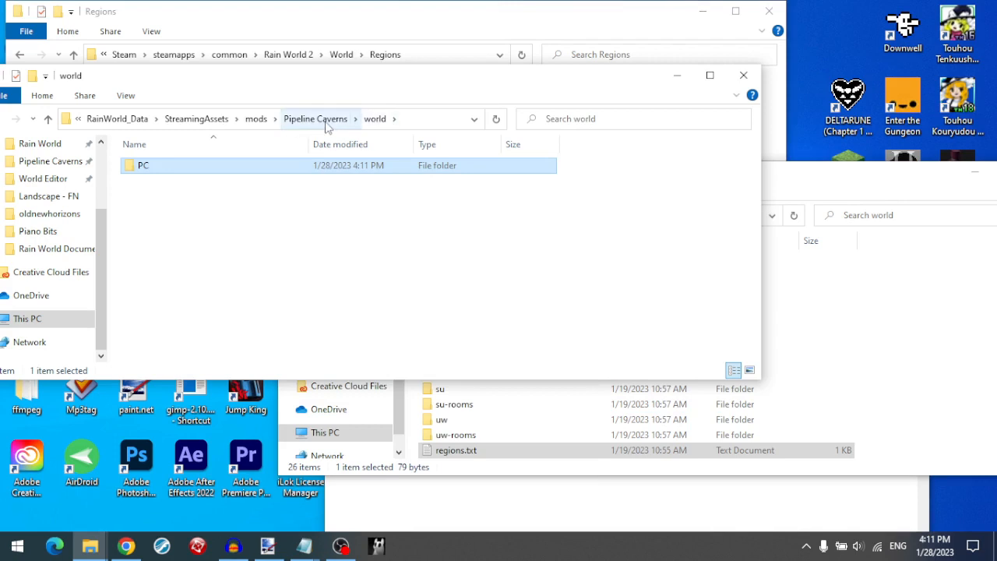
- Create a text document named World_PC.txt inside the PC folder and open it for editing
double_click(194, 174)
right_click(269, 193)
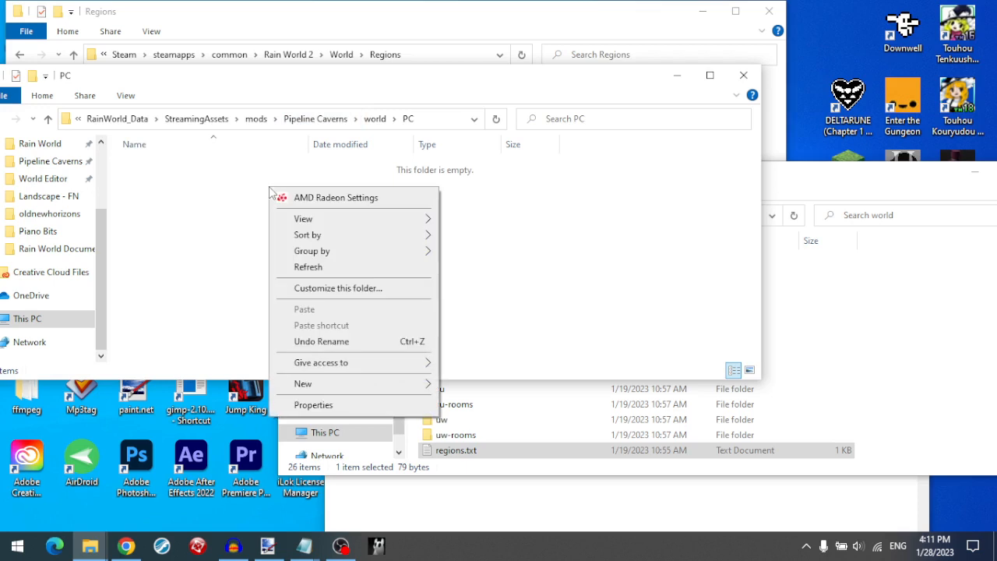
mouse_move(400, 388)
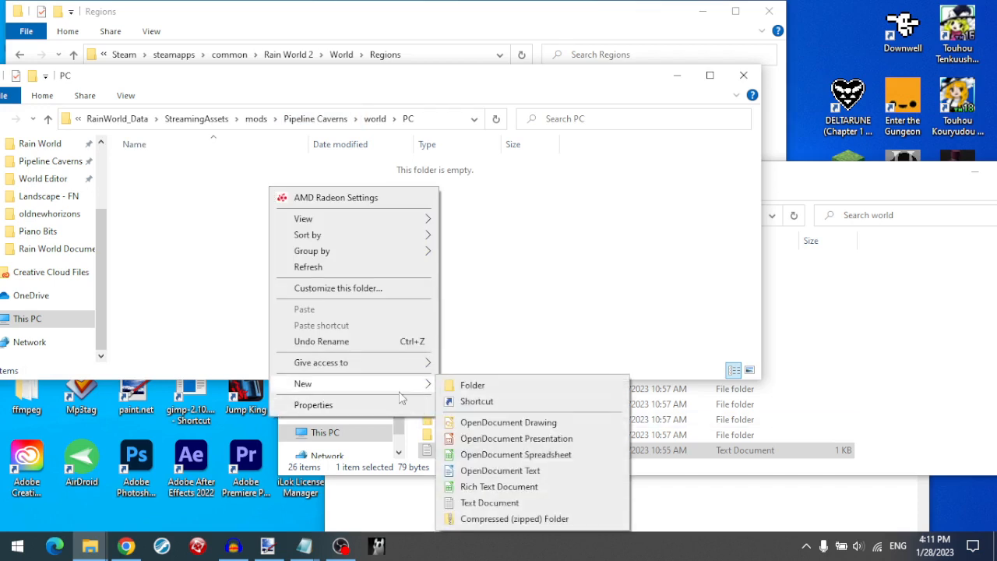
click(490, 502)
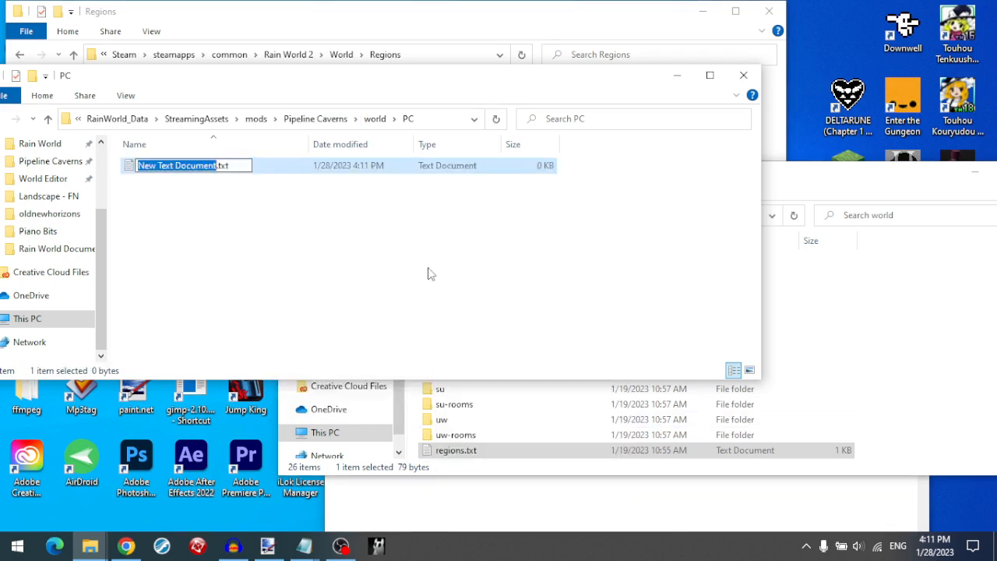
text(World_PC)
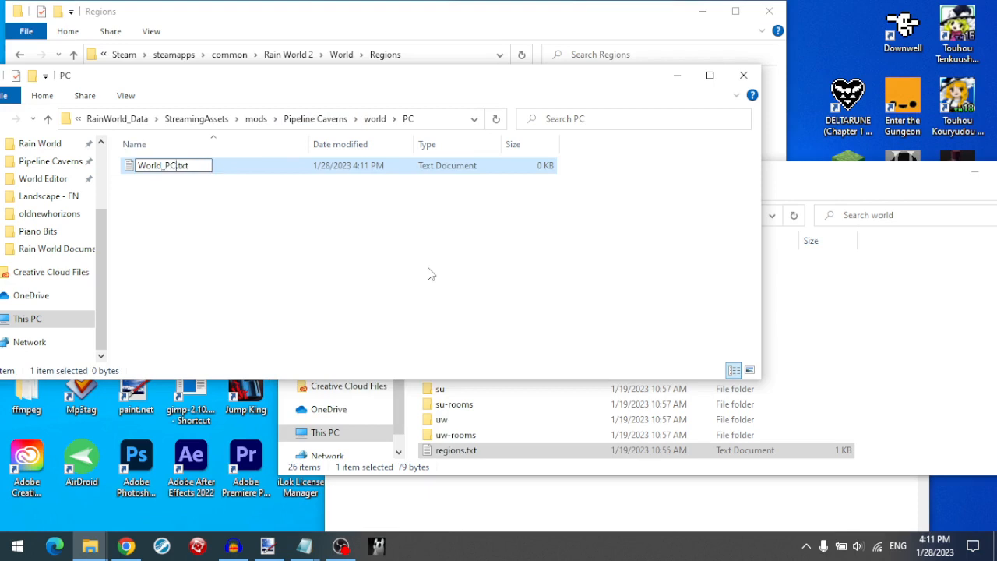
key(Return)
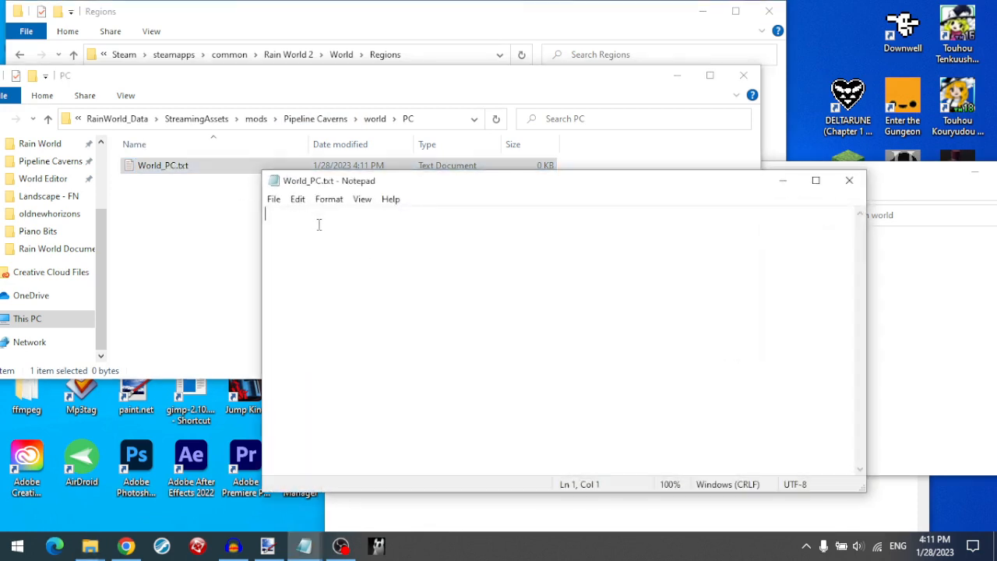
- Write the lines ROOMS and END ROOMS in World_PC.txt, save it, and close the file
text(ROOMS)
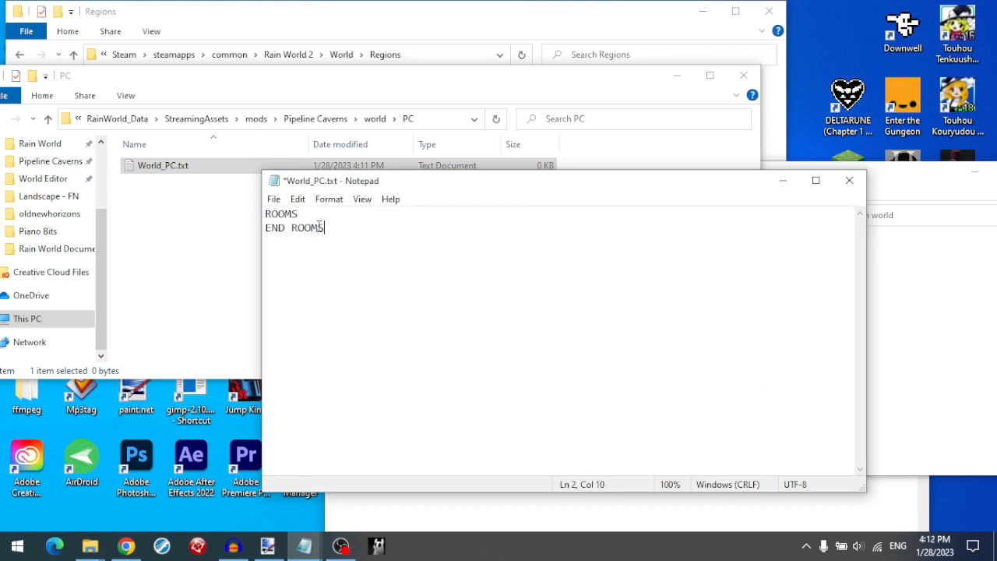
key(ctrl+s)
click(848, 181)
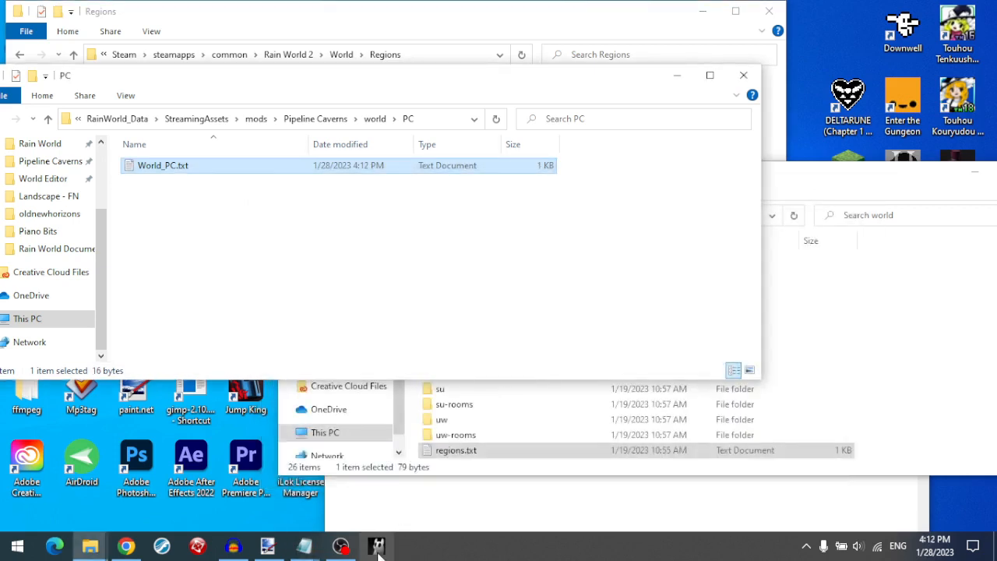
- Launch Rain World and enable the Pipeline Caverns mod in the Remix mod list
click(377, 547)
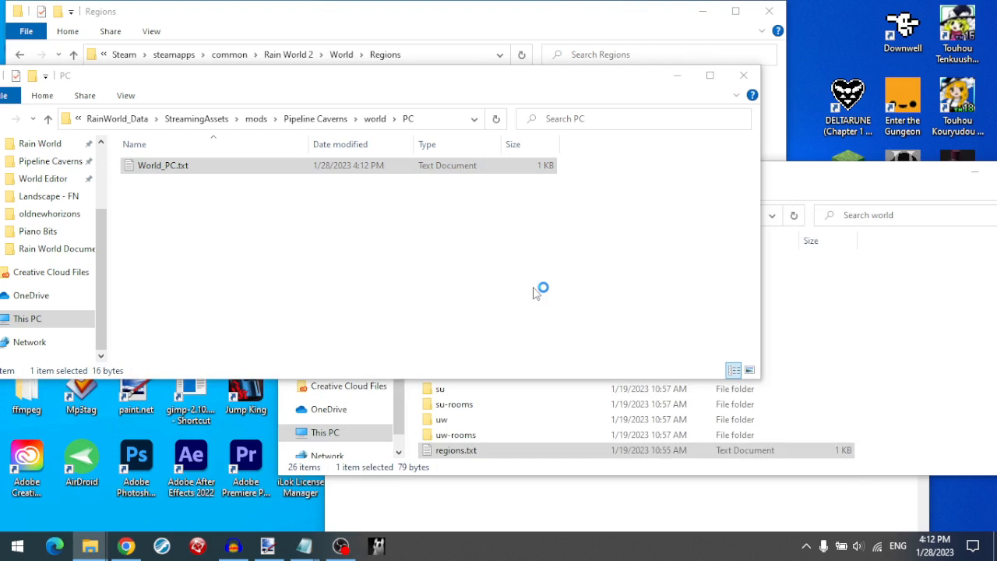
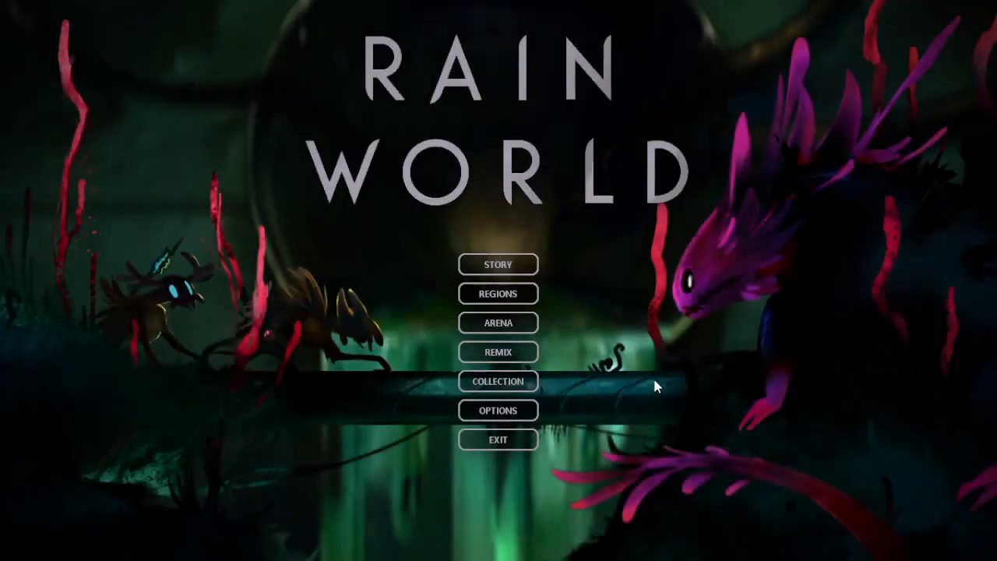
click(469, 351)
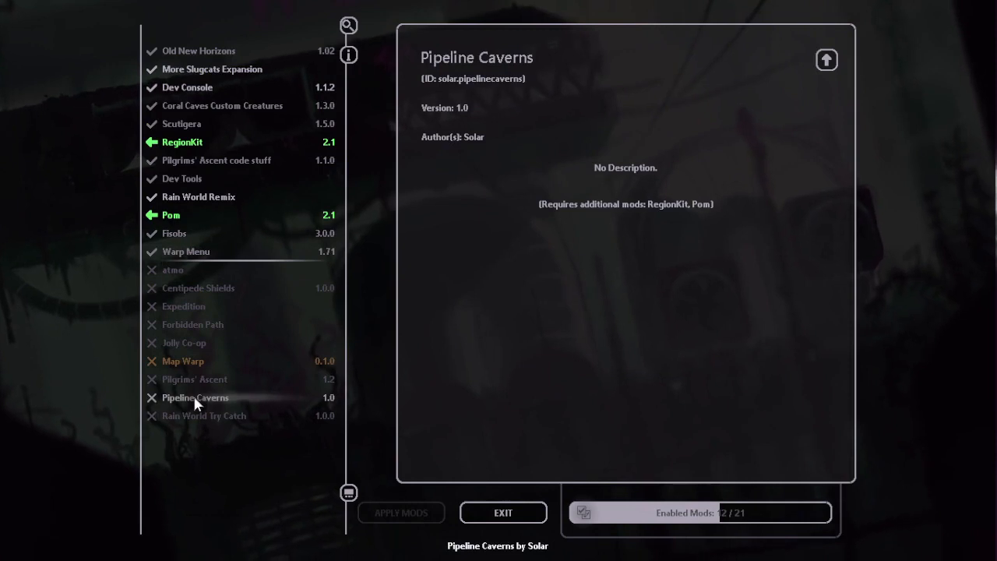
click(153, 398)
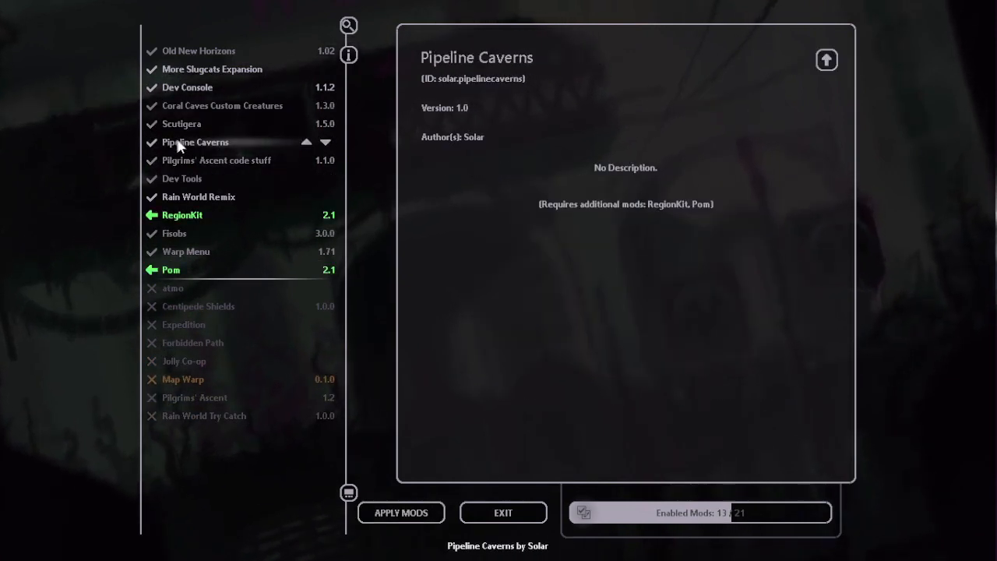
- Check where modinfo.json sits in the Pipeline Caverns folder and apply the enabled mods in Rain World
key(alt+Tab)
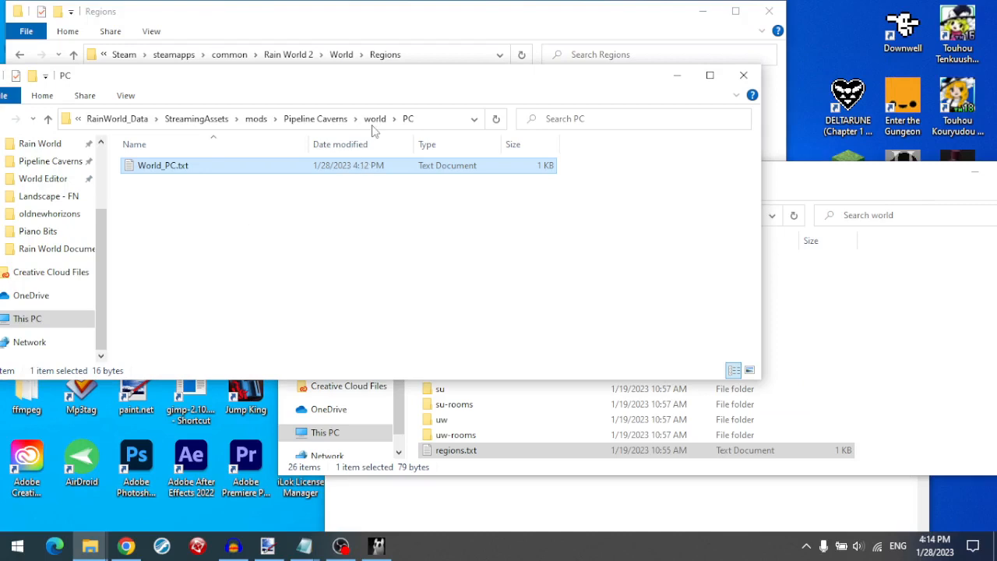
click(327, 118)
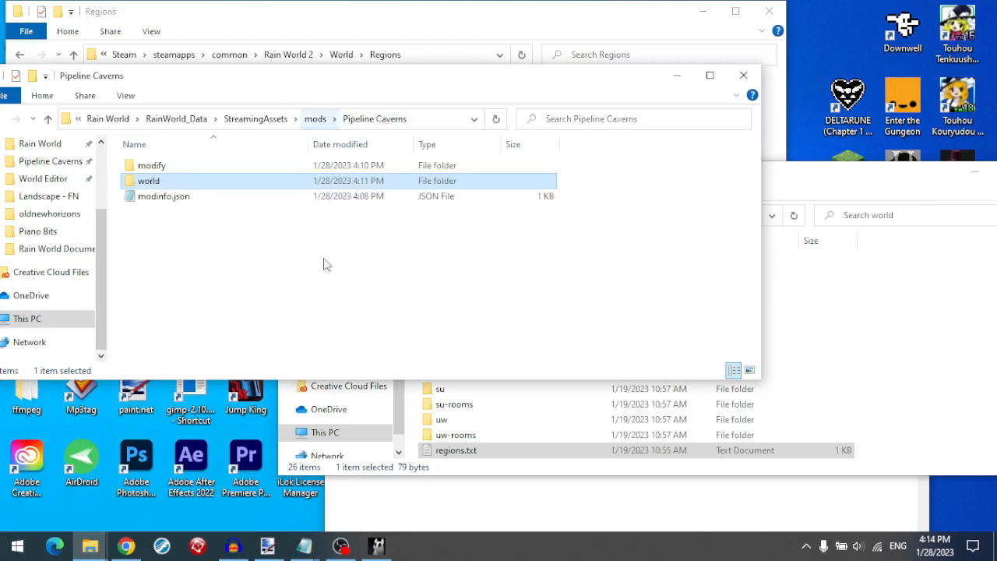
click(191, 198)
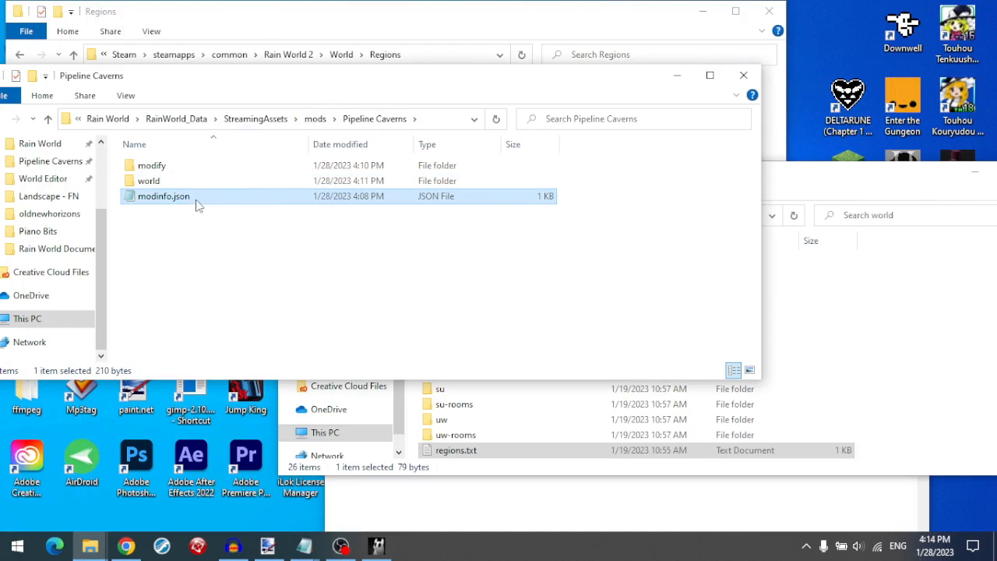
click(390, 511)
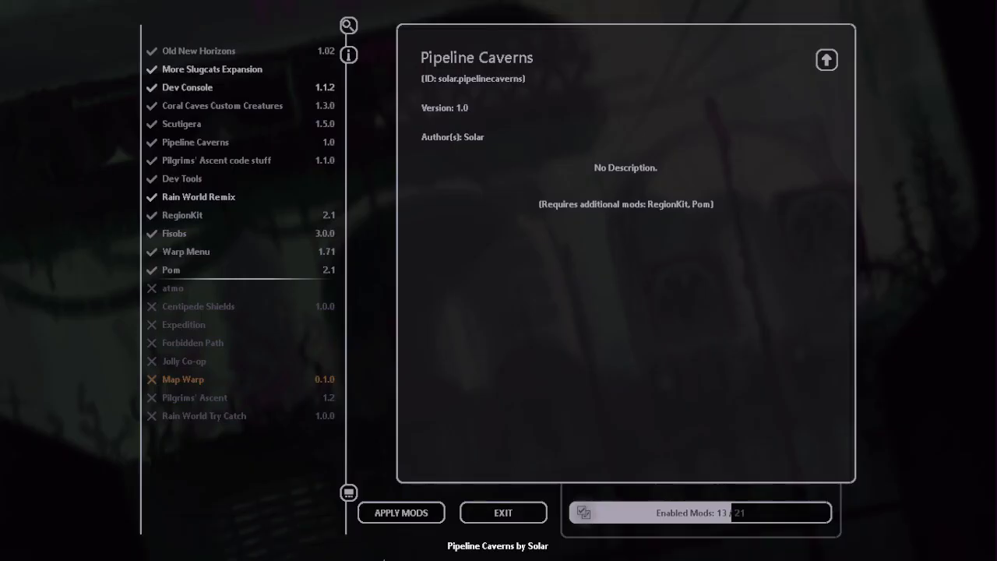
click(403, 512)
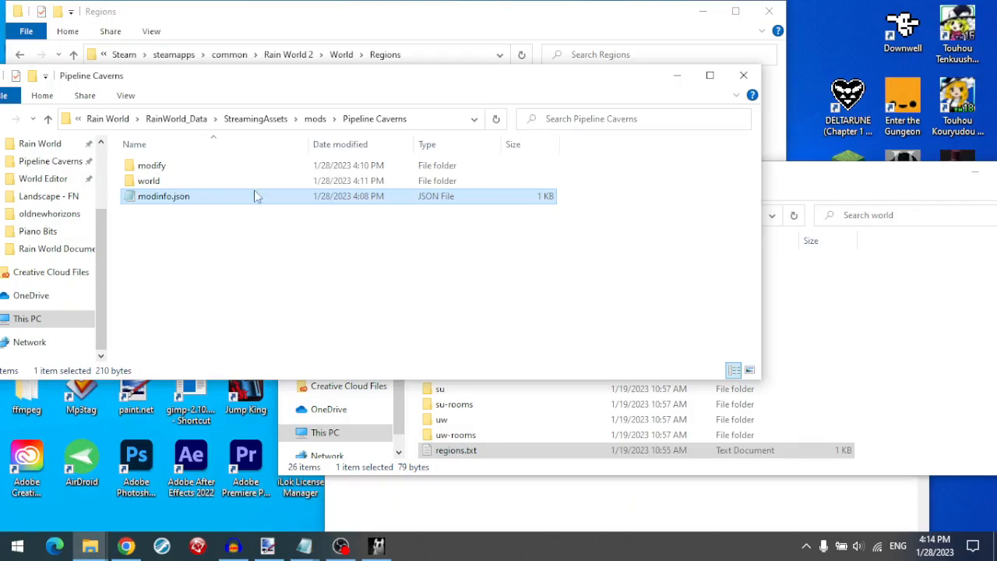
- Review the files in the Pipeline Caverns modify\world and world\PC folders and return to Rain World
double_click(187, 168)
click(194, 173)
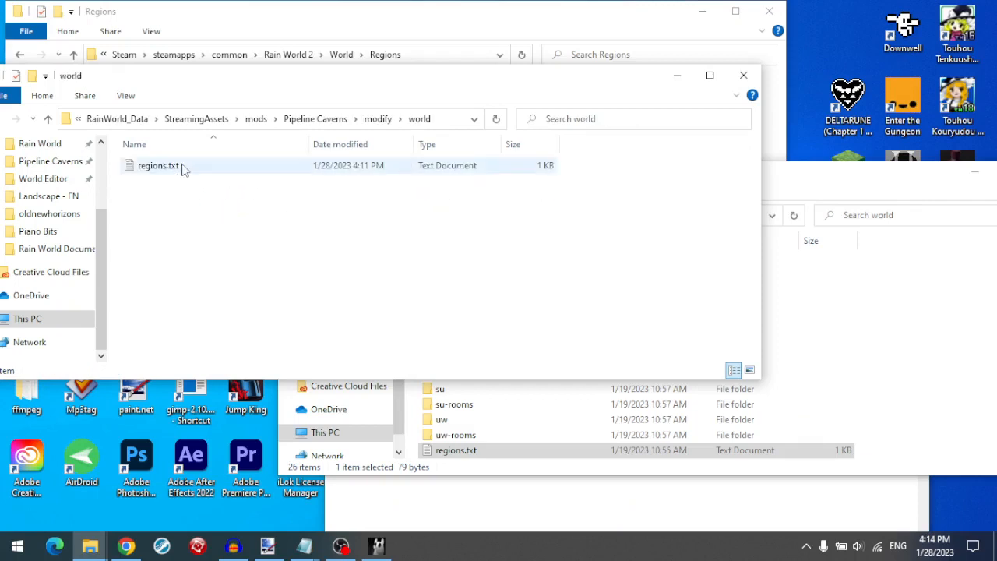
click(328, 119)
double_click(196, 184)
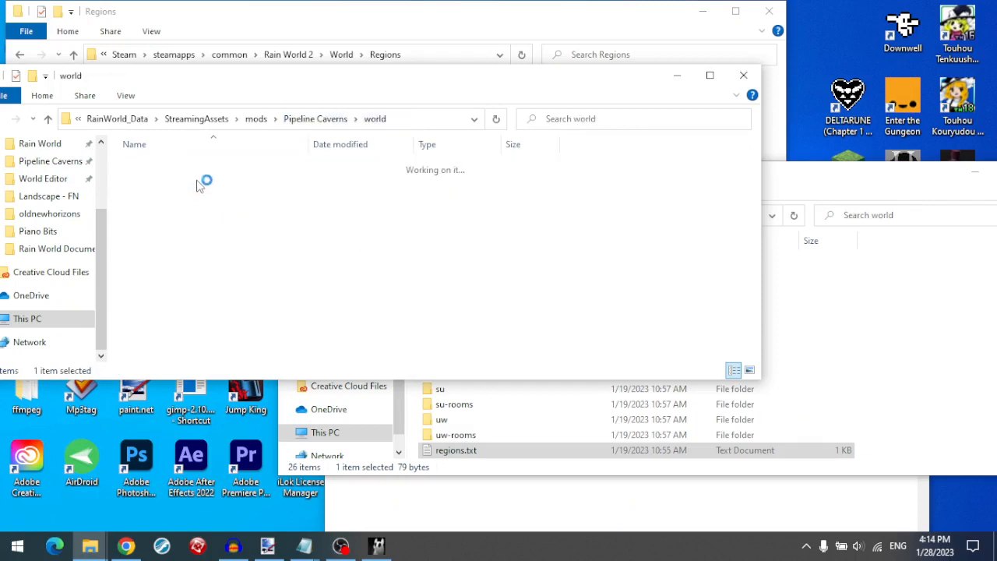
double_click(200, 178)
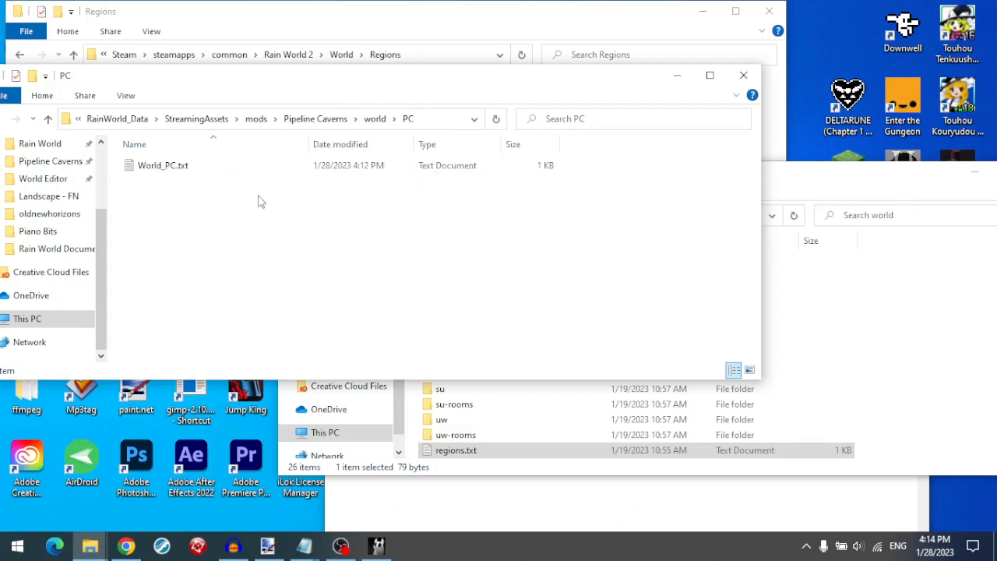
click(196, 169)
click(273, 252)
click(376, 545)
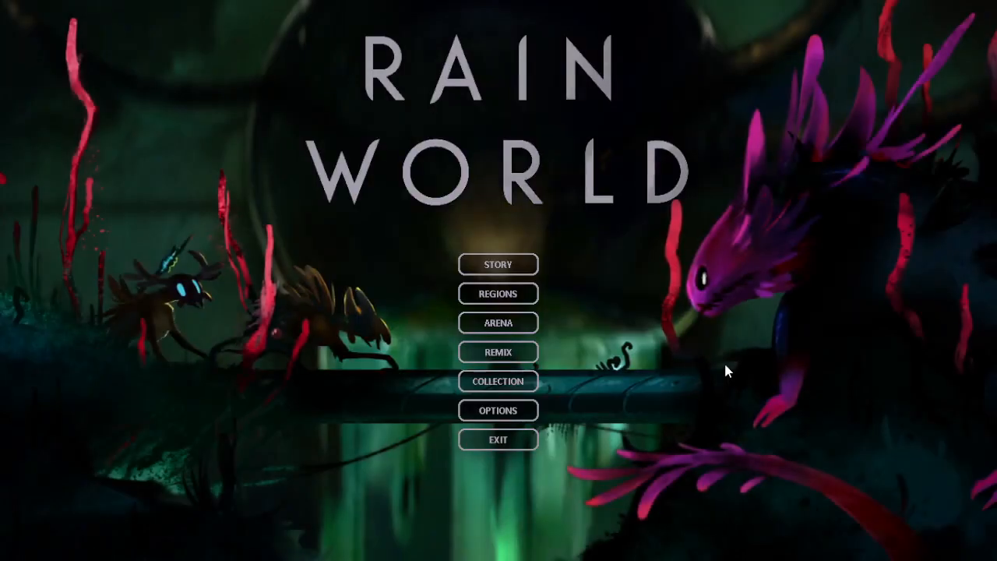
- Continue the Oil Station story save, check the PC region in the warp menu, and quit Rain World
click(511, 270)
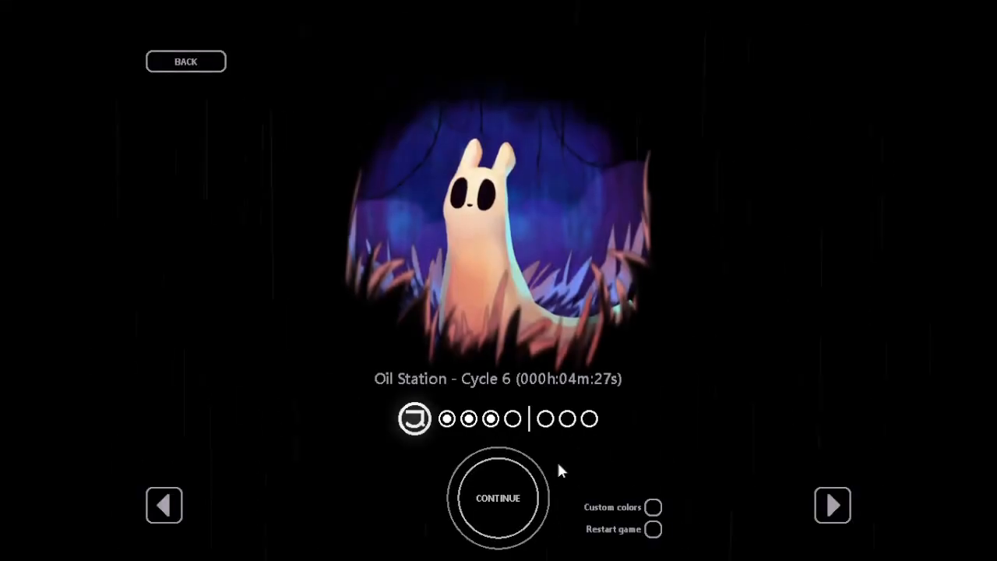
drag(506, 503, 506, 502)
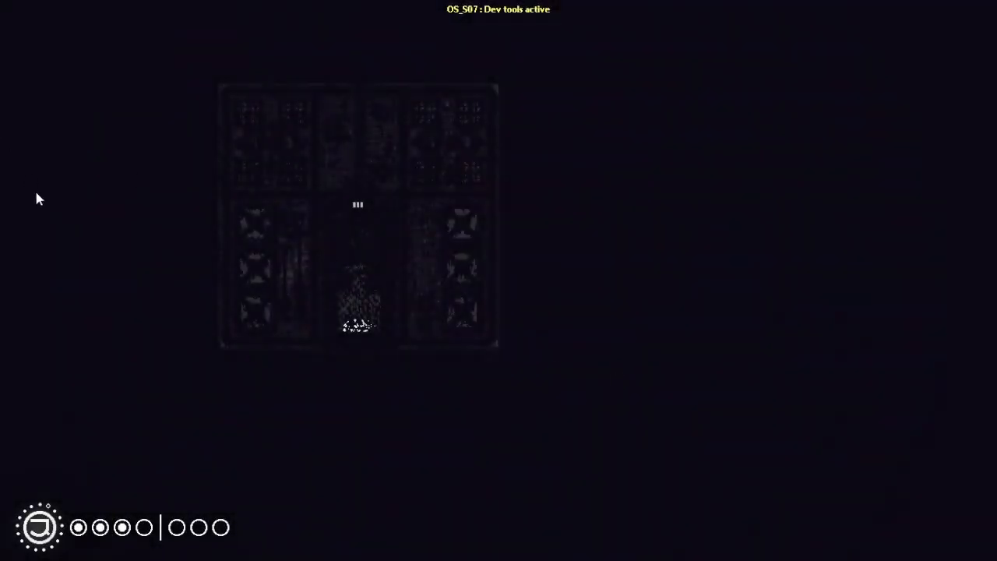
key(Escape)
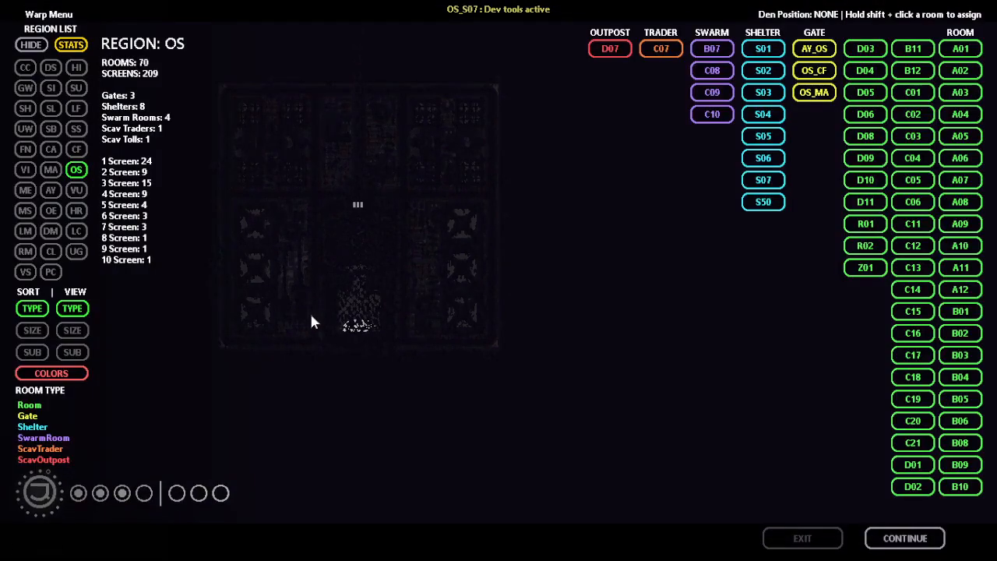
click(51, 273)
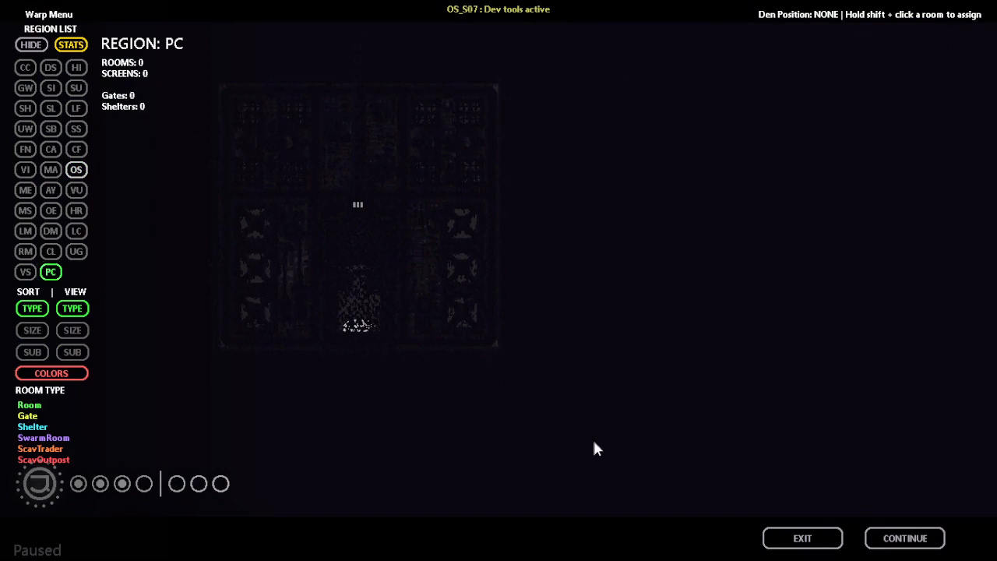
key(alt+F4)
- Open the old region's files in Rain World 2\Mods\CustomResources\Pipeline Caverns\World\Regions
click(298, 225)
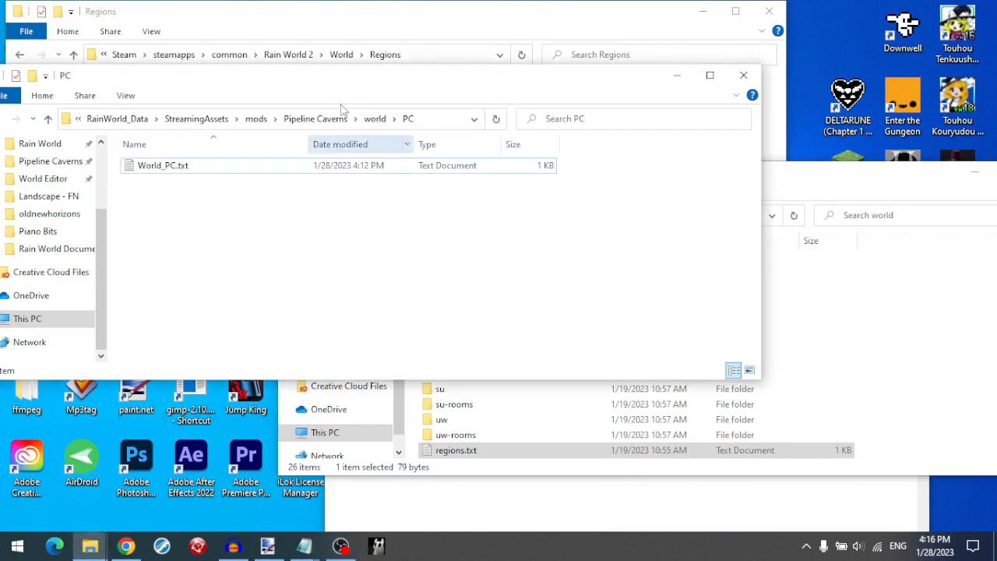
drag(330, 78, 404, 121)
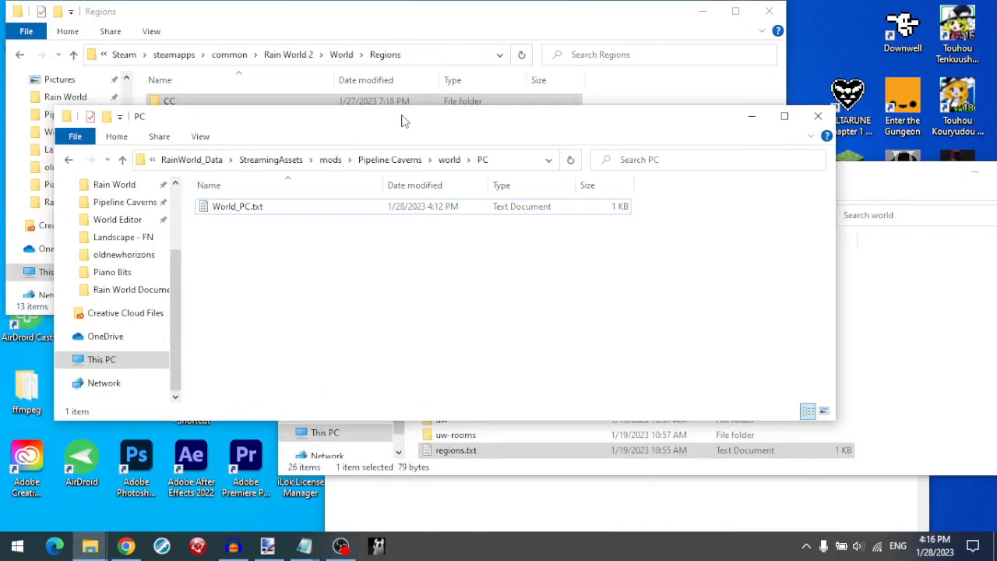
click(261, 22)
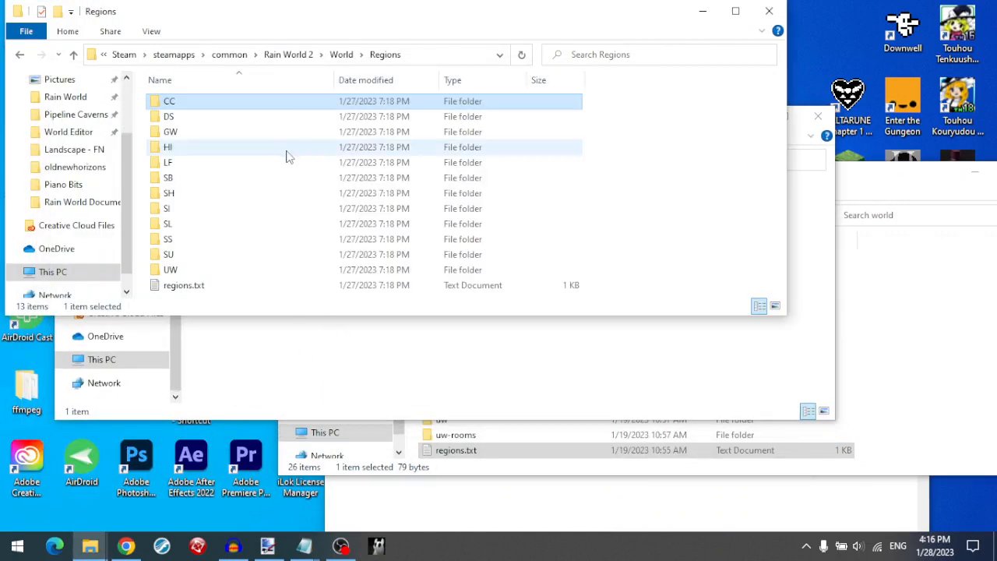
click(293, 60)
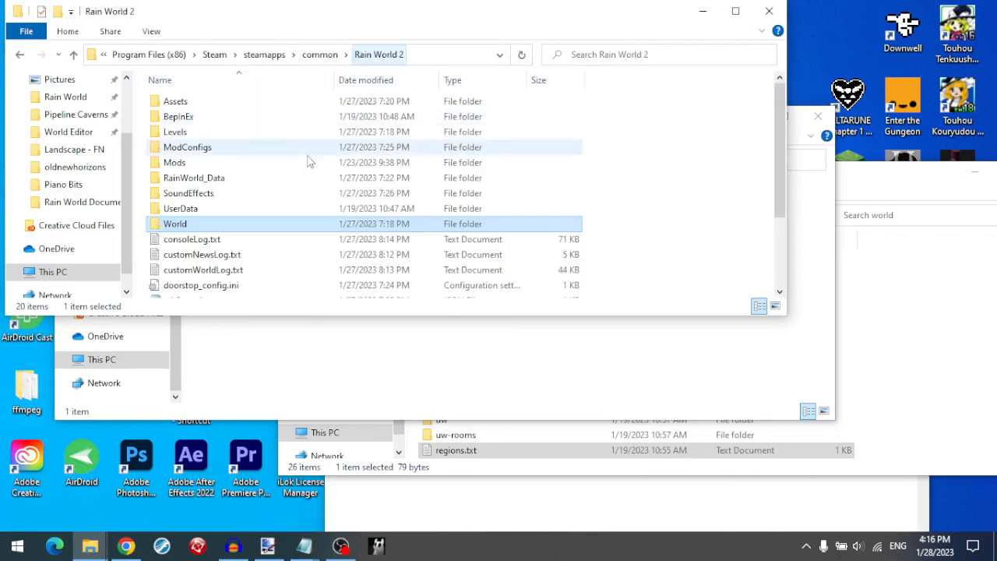
double_click(208, 160)
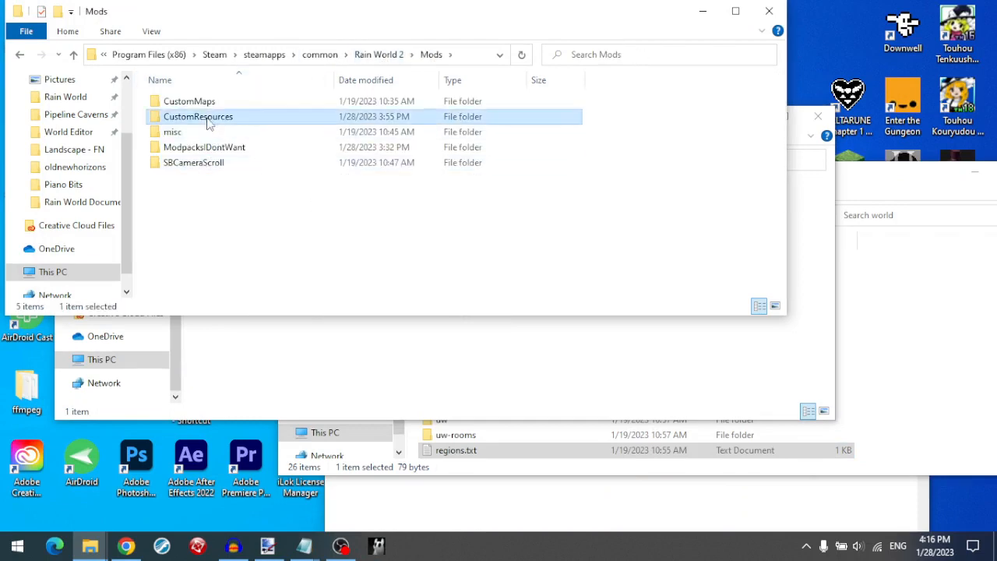
double_click(202, 116)
scroll(311, 197, down, 3)
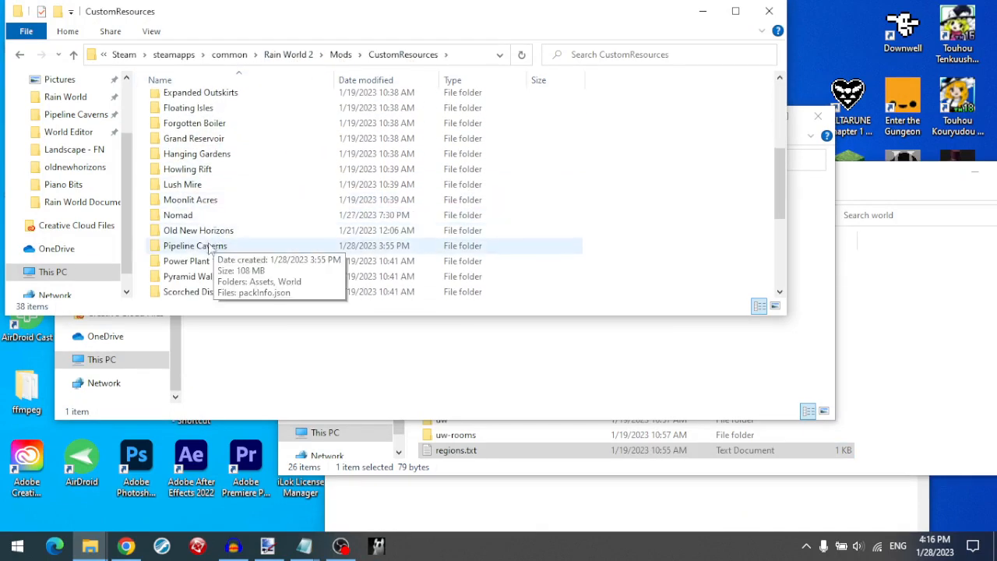
double_click(263, 245)
double_click(231, 118)
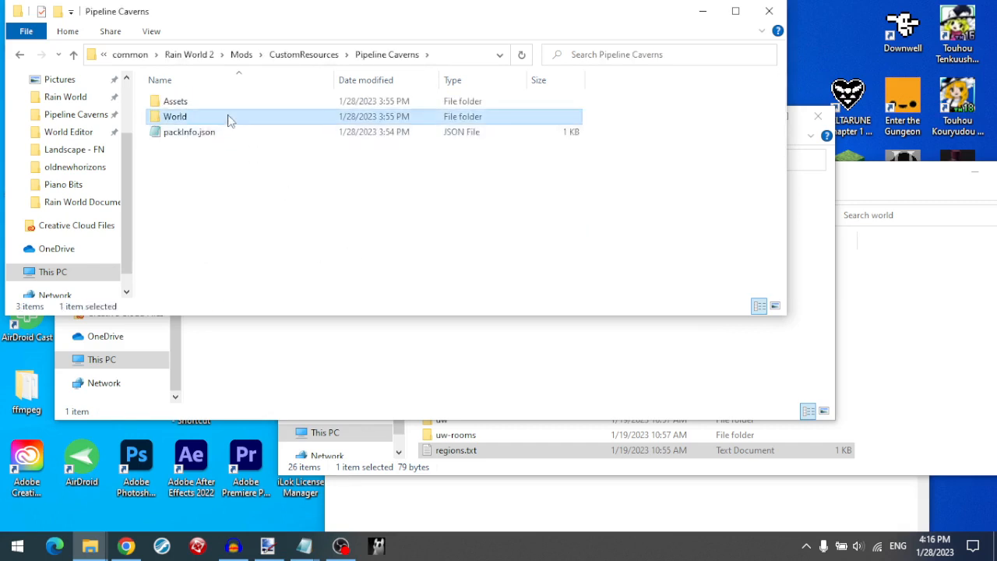
double_click(226, 119)
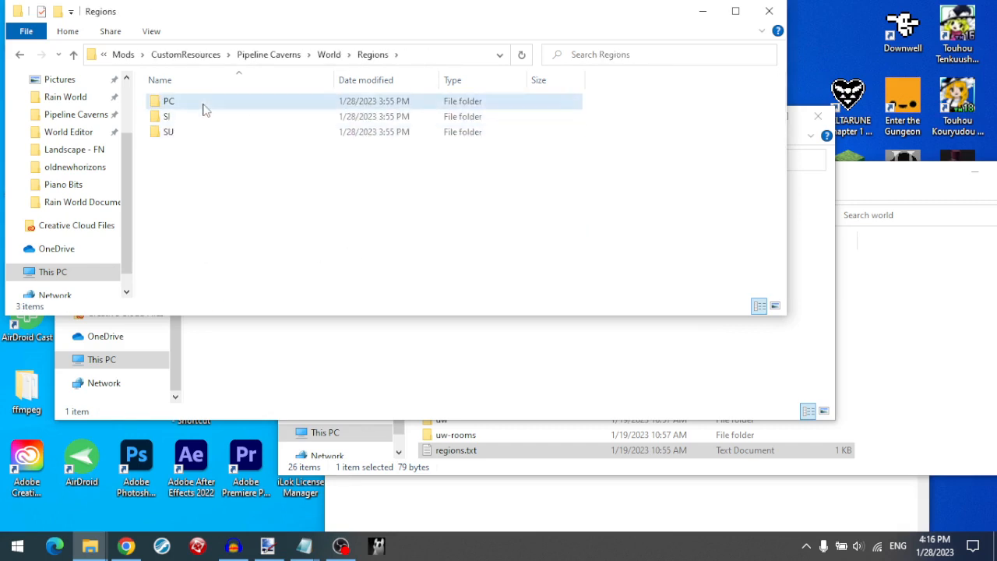
- Copy the old PC region folder into the new mod's Pipeline Caverns\world folder, replacing the existing World_PC.txt
right_click(204, 105)
click(237, 449)
click(360, 365)
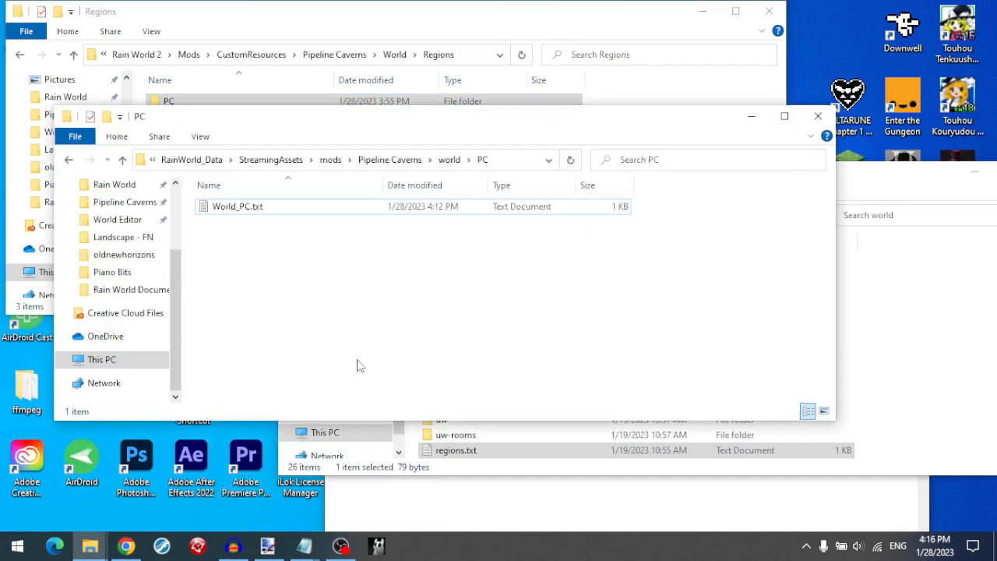
click(449, 160)
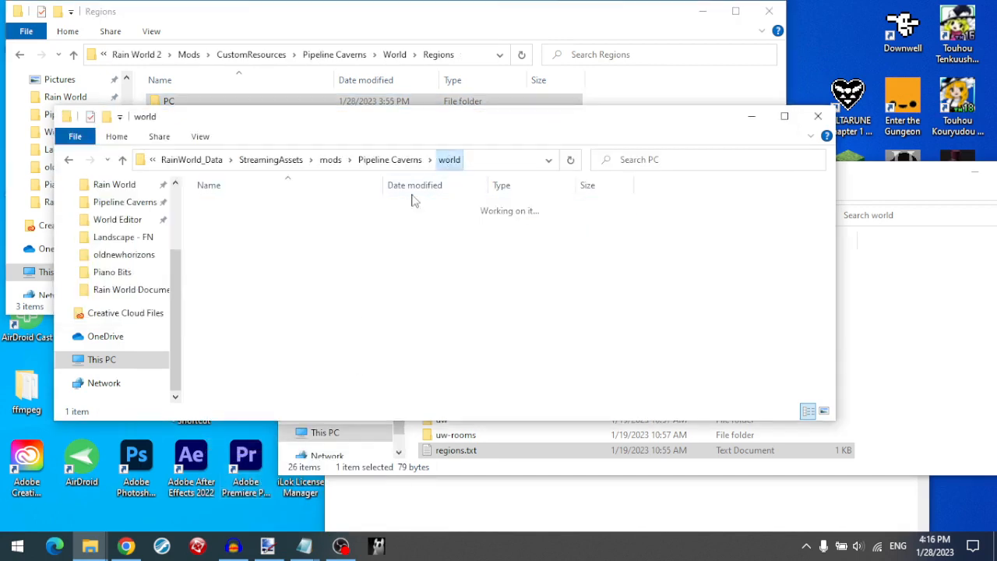
right_click(330, 269)
click(352, 389)
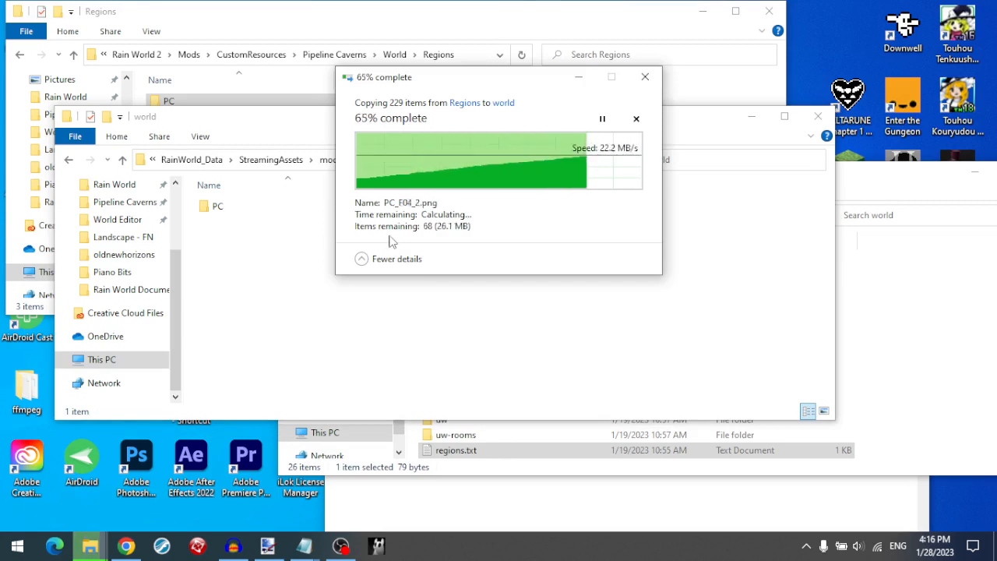
click(413, 156)
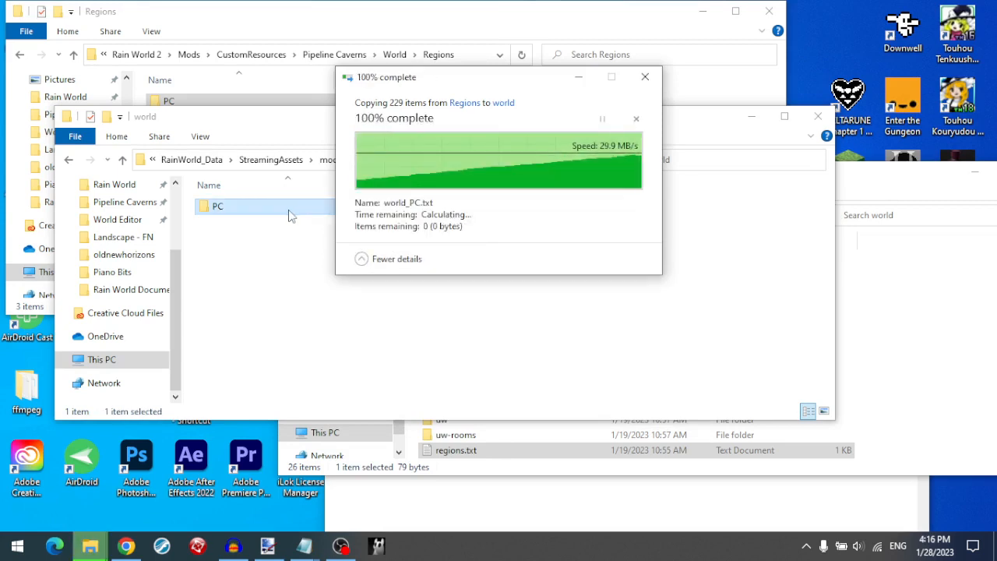
- Rename the Rooms folder in world\PC to PC-Rooms and move it up into the world folder
double_click(289, 212)
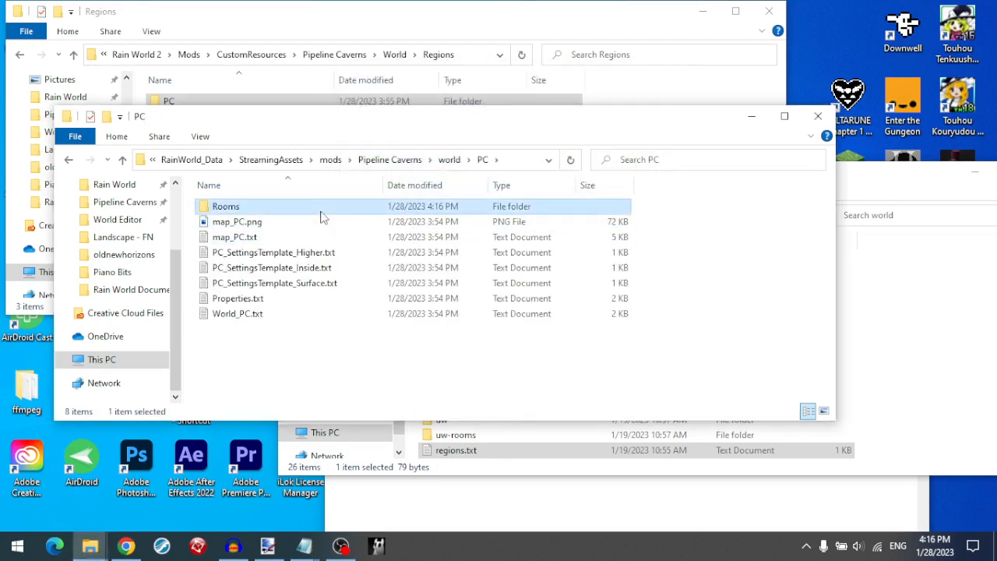
right_click(323, 218)
click(379, 495)
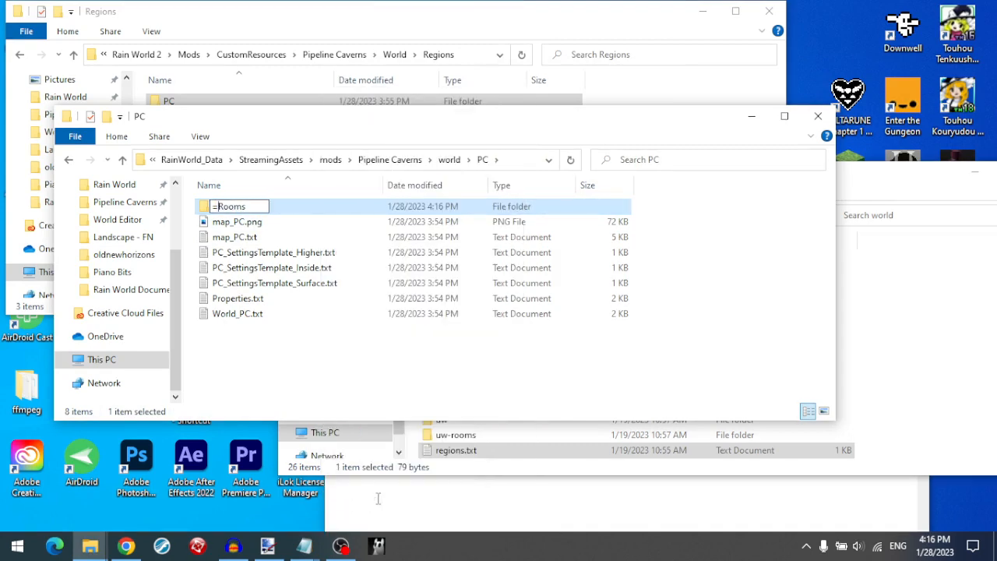
text(PC)
click(379, 499)
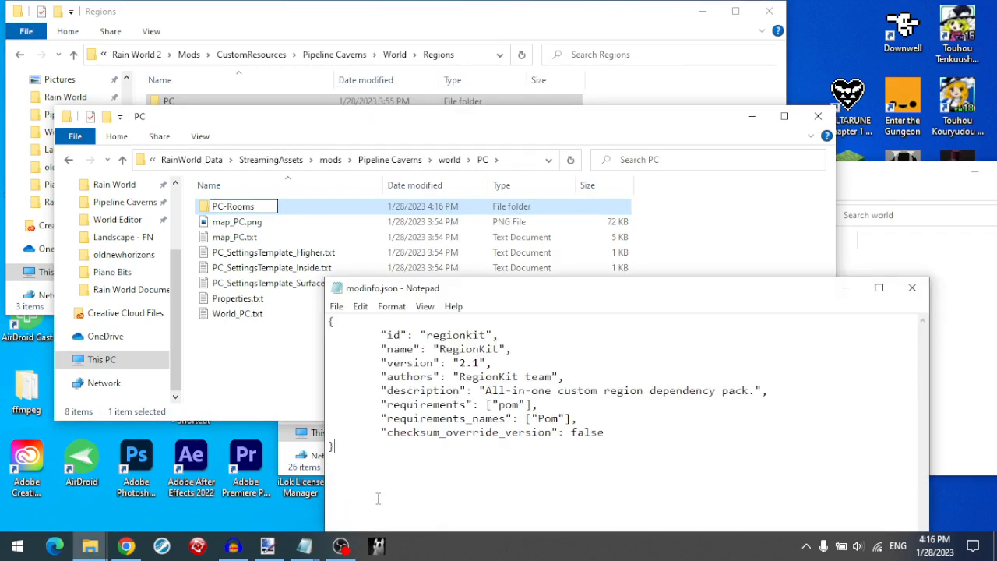
click(309, 360)
click(912, 287)
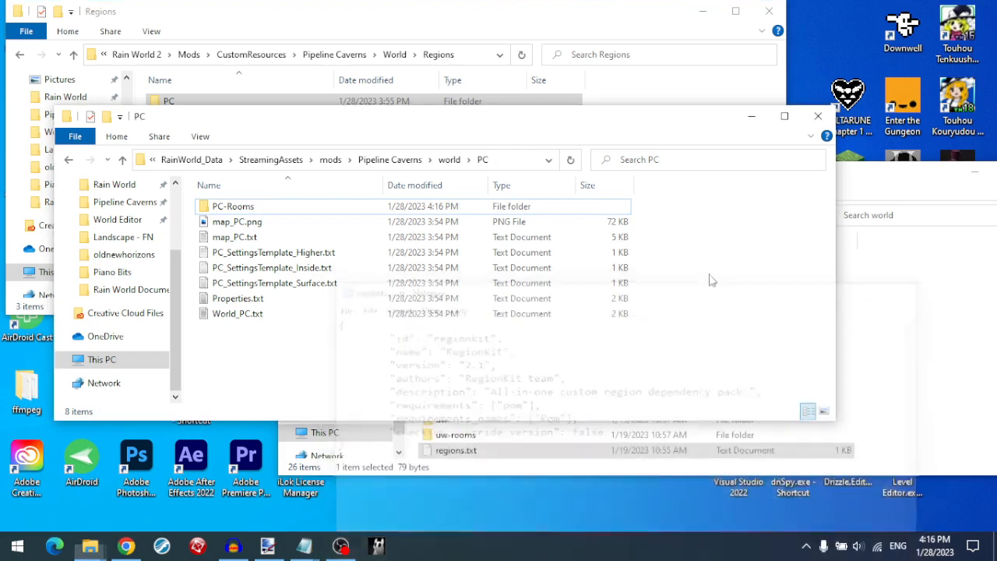
drag(280, 207, 452, 165)
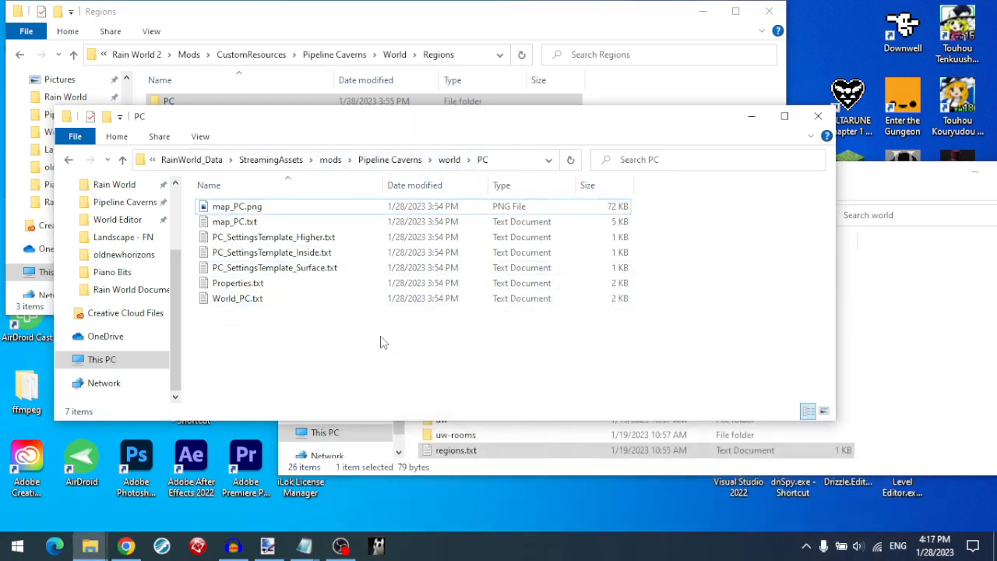
click(456, 167)
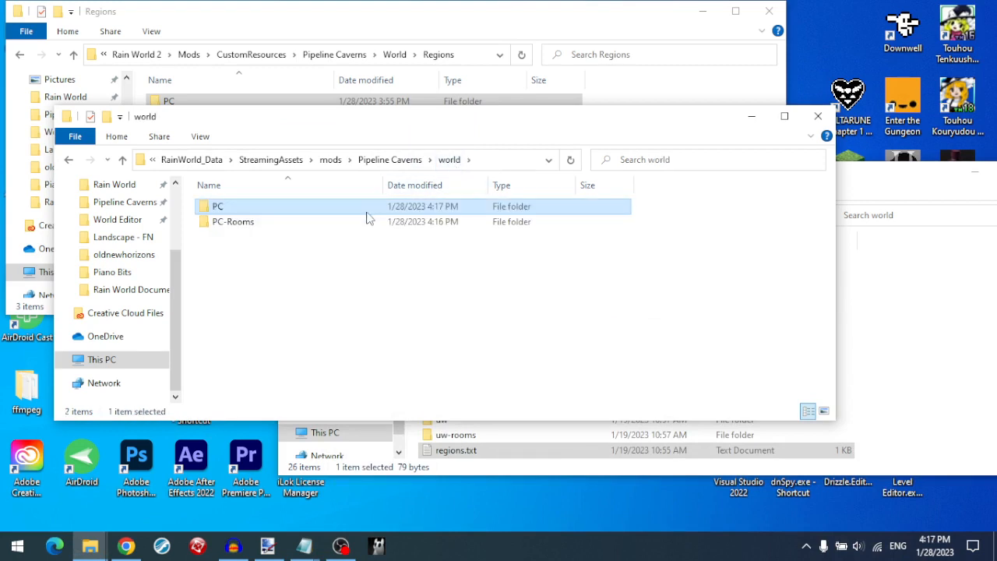
- Open World_PC.txt in the world\PC folder and examine its room connections and CREATURES section
double_click(368, 212)
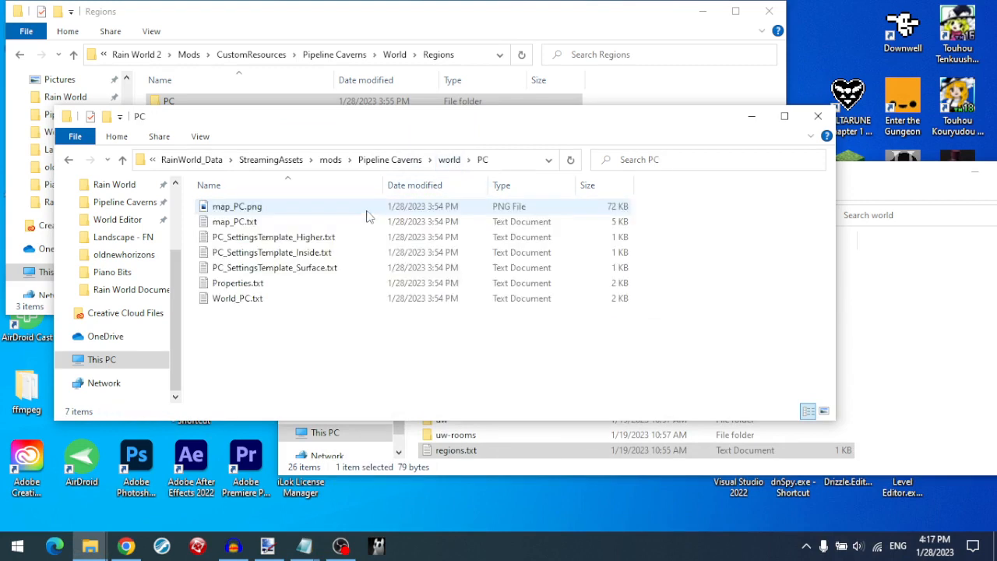
double_click(314, 300)
scroll(416, 304, down, 10)
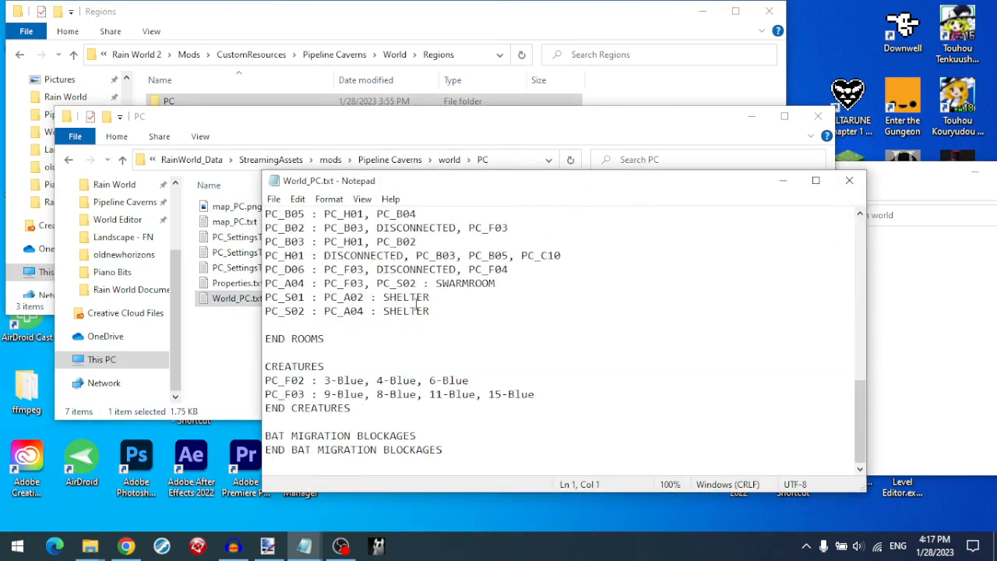
drag(267, 382, 492, 404)
click(491, 403)
scroll(454, 405, up, 10)
scroll(318, 223, down, 10)
scroll(382, 410, up, 10)
drag(271, 218, 441, 466)
click(456, 380)
scroll(455, 380, down, 5)
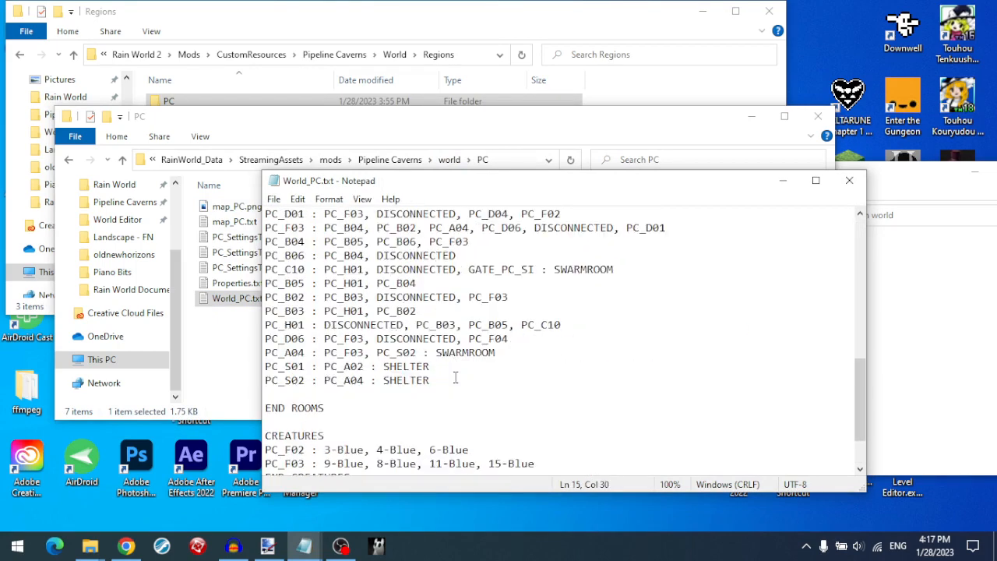
- Examine how the region and room folders are laid out in moreslugcats\world, including the files in cc
click(913, 338)
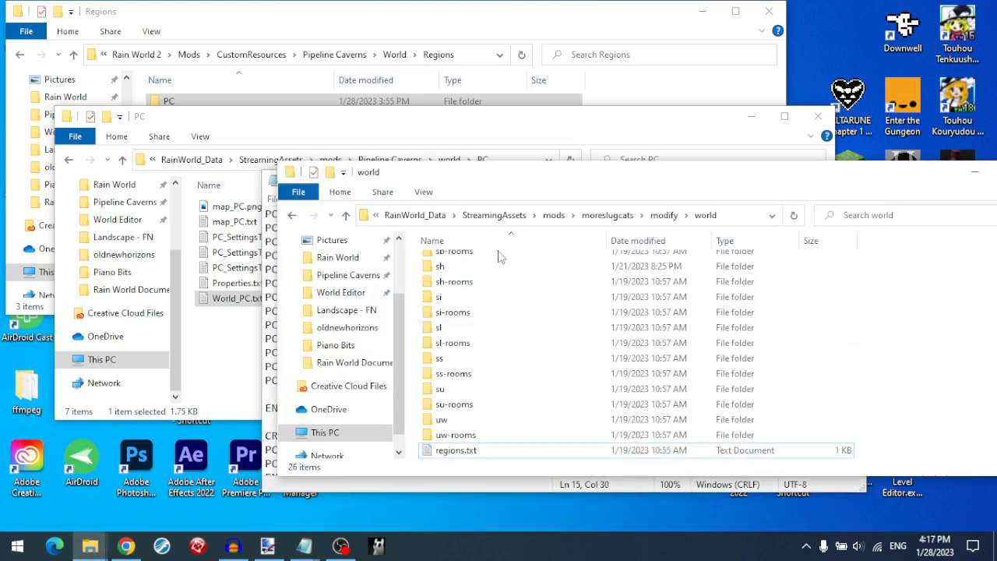
click(624, 221)
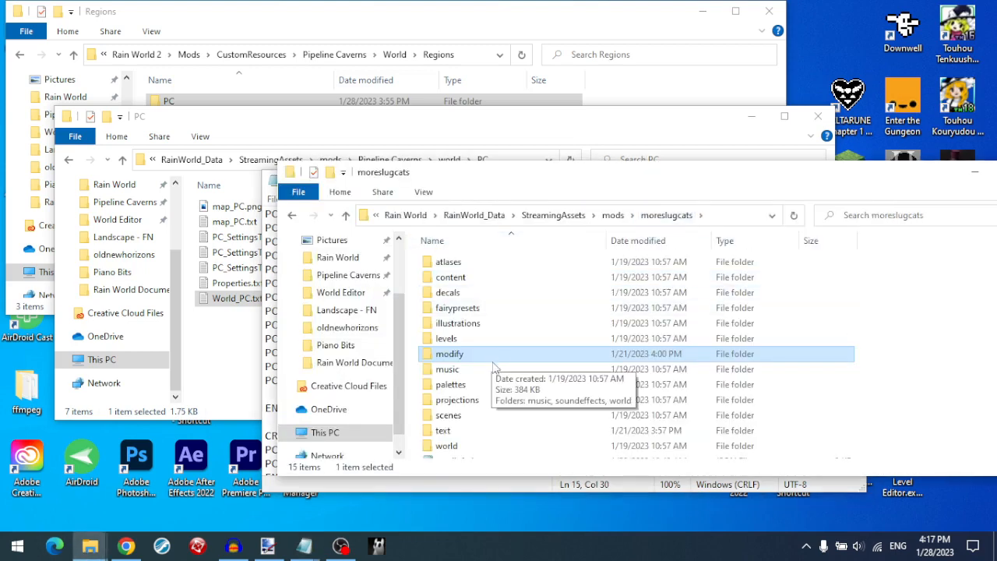
scroll(494, 372, down, 1)
double_click(456, 419)
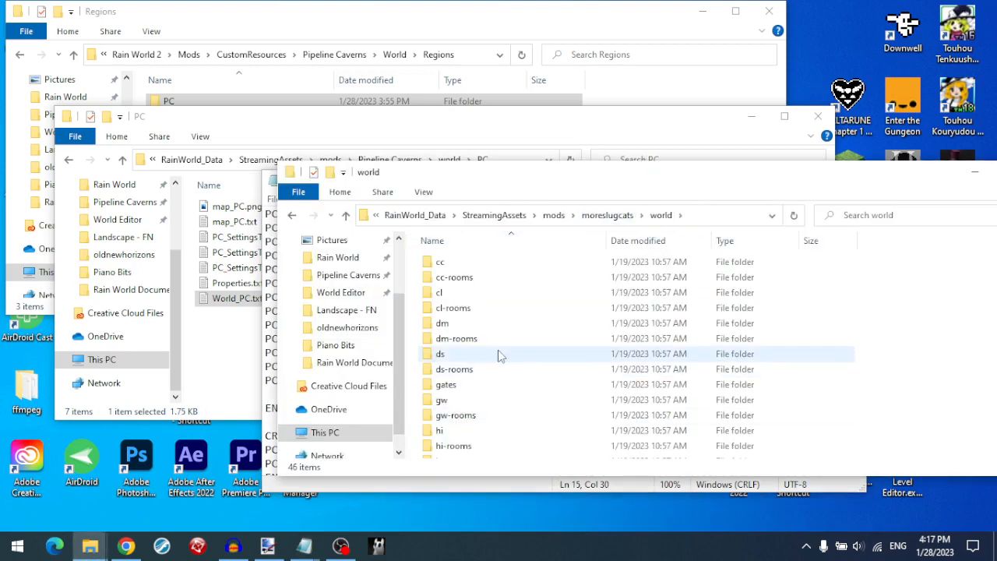
scroll(499, 354, down, 3)
scroll(499, 354, up, 3)
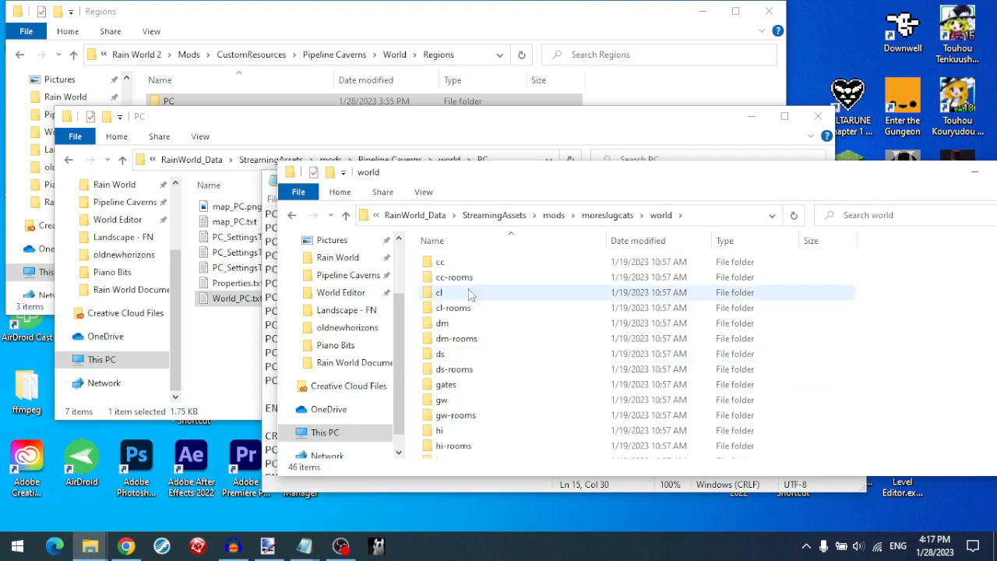
click(458, 267)
double_click(456, 268)
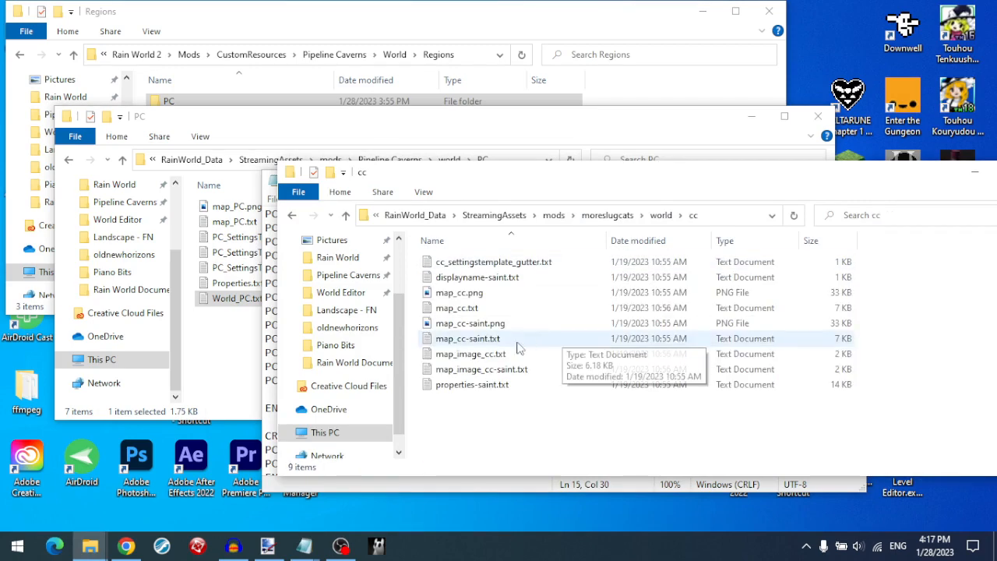
click(660, 215)
scroll(515, 340, down, 4)
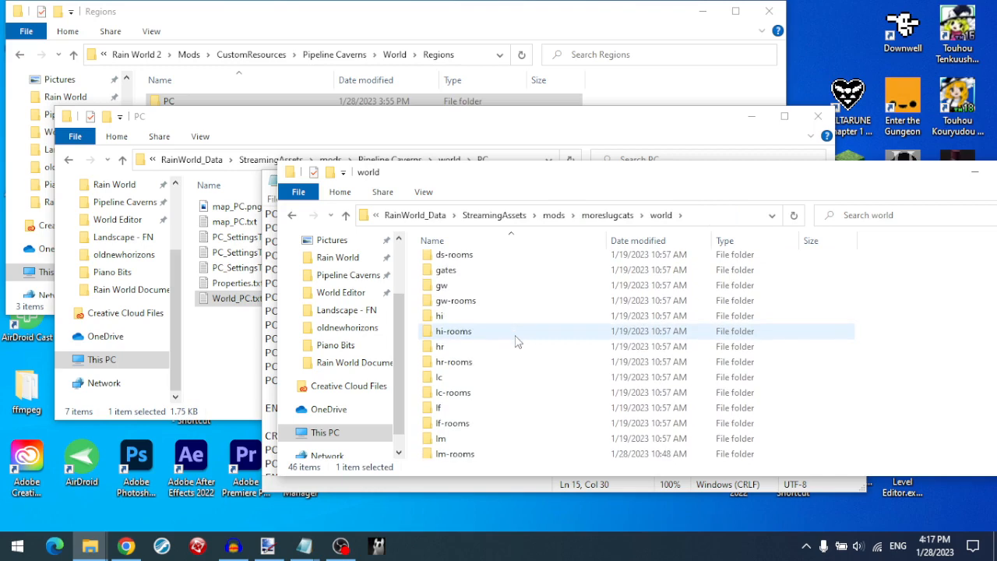
scroll(515, 340, down, 8)
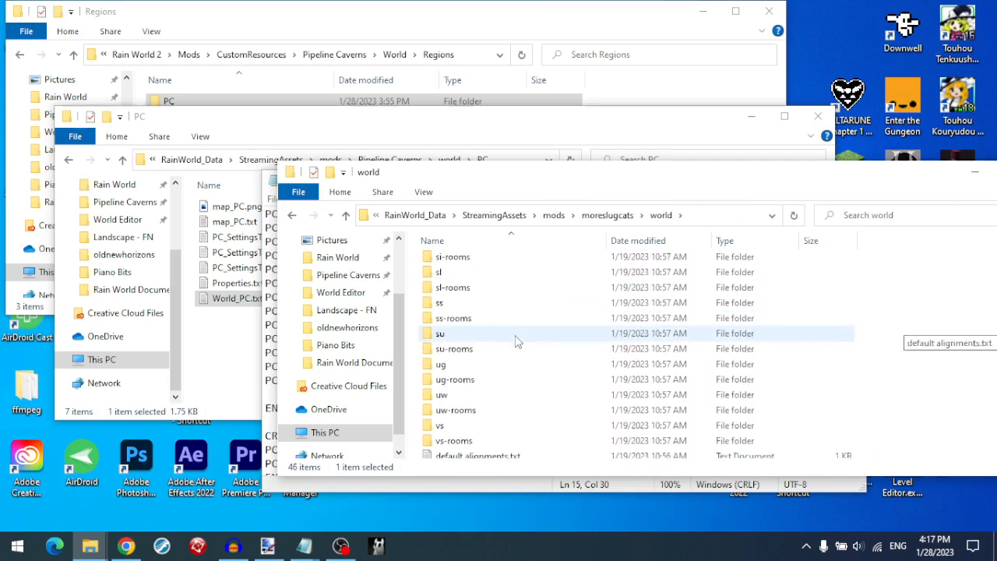
scroll(517, 341, down, 1)
- Open world_vs.txt from moreslugcats\world\vs and examine its CONDITIONAL LINKS and ROOMS sections beside World_PC.txt
double_click(530, 420)
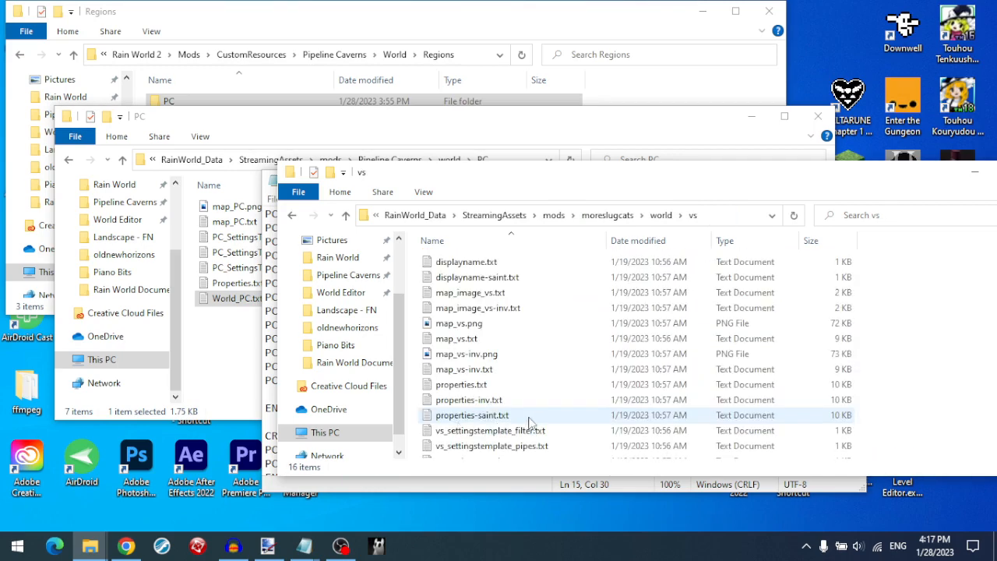
scroll(483, 406, down, 2)
double_click(478, 458)
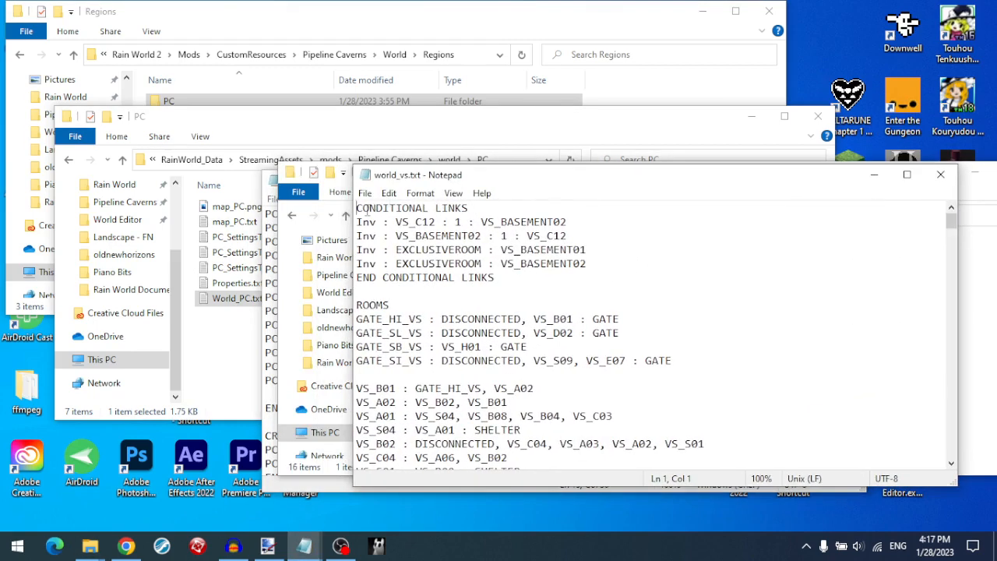
drag(365, 208, 522, 276)
click(522, 277)
drag(952, 222, 957, 232)
click(975, 175)
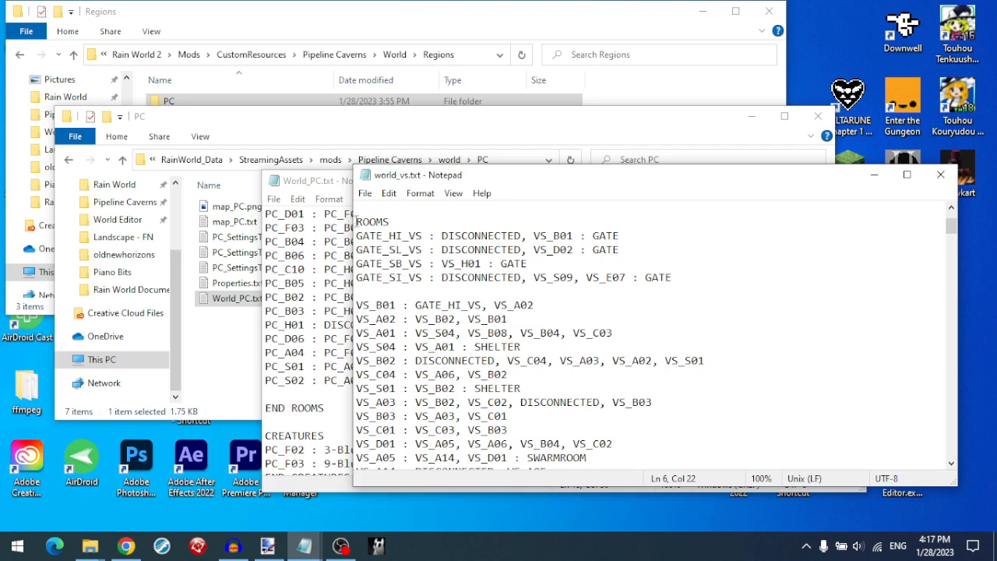
- Examine the ROOMS and CREATURES sections of world_vs.txt, including the slugcat filter before the OFFSCREEN spawn line
drag(356, 222, 446, 332)
right_click(447, 333)
click(806, 335)
drag(491, 179, 499, 126)
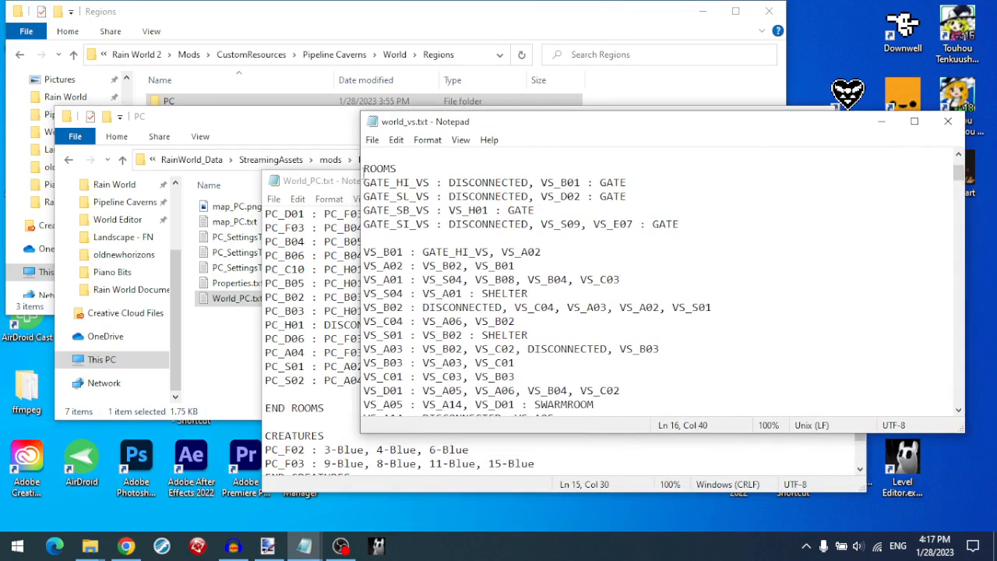
drag(363, 168, 483, 323)
click(481, 321)
drag(957, 177, 963, 235)
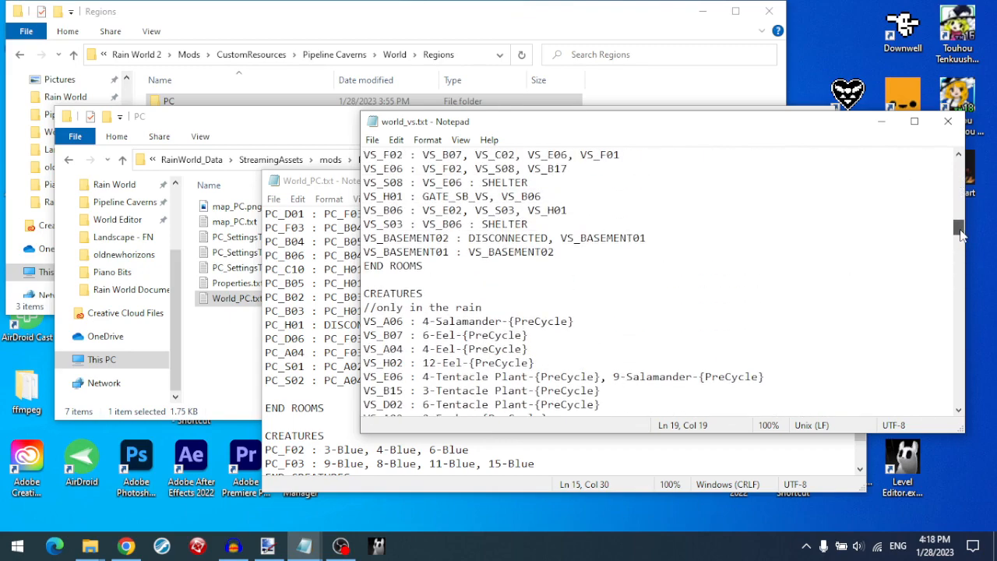
click(383, 293)
scroll(957, 239, down, 7)
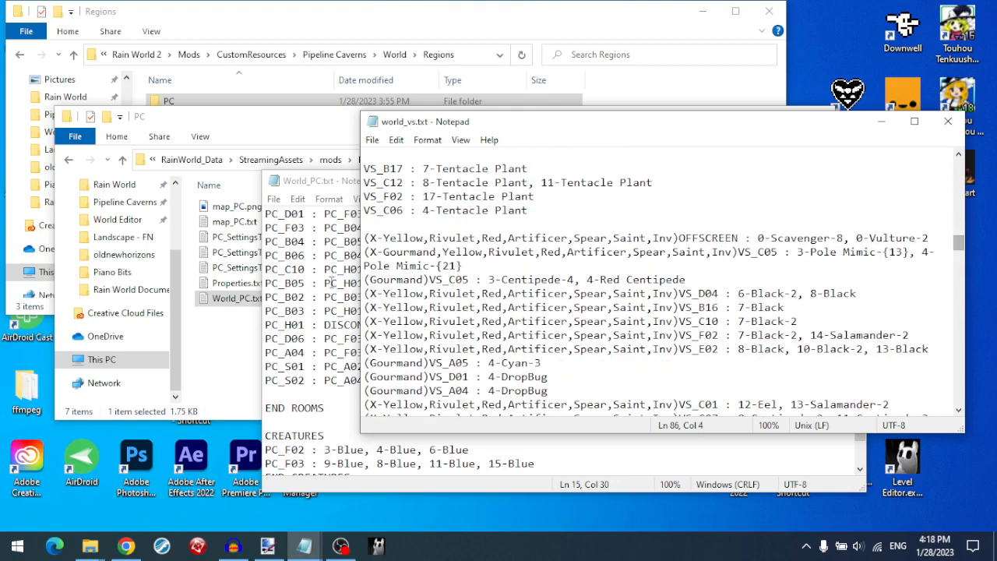
drag(384, 240, 462, 240)
click(476, 240)
- Add the slugcat index filter (0,1) in front of the PC_F03 creature line in World_PC.txt
click(306, 450)
scroll(355, 382, down, 2)
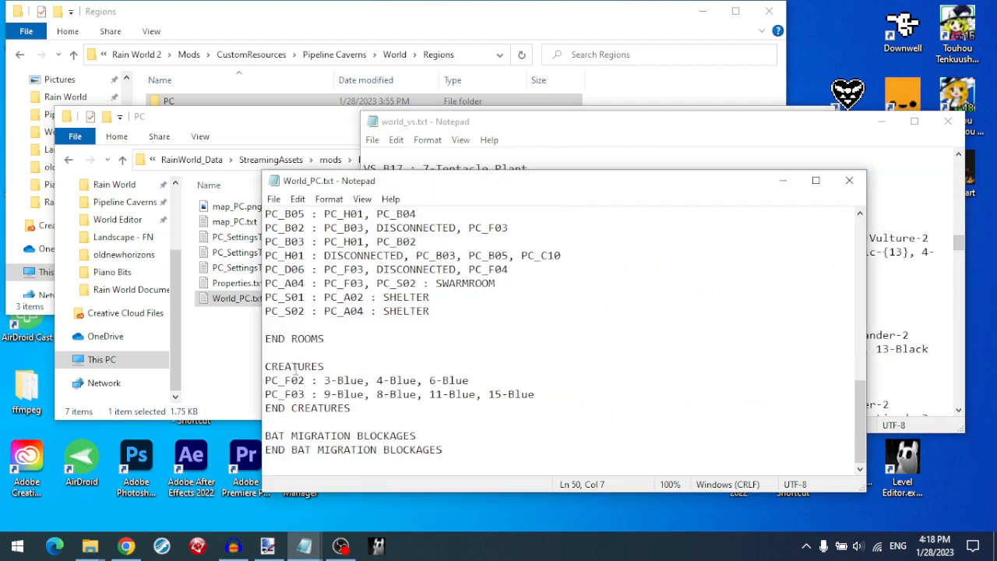
text((0,1)
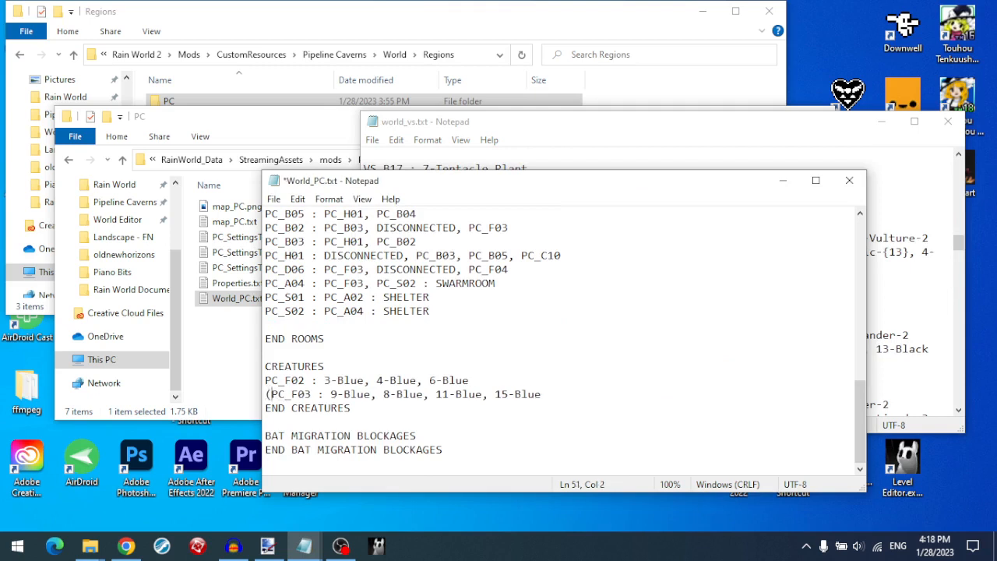
click(429, 417)
drag(280, 395, 615, 392)
click(355, 406)
click(615, 392)
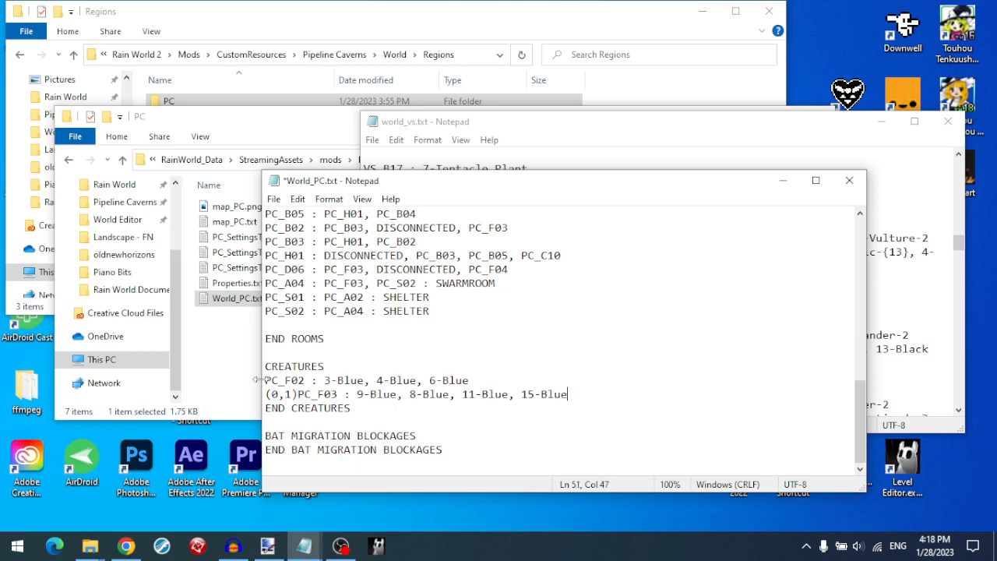
drag(296, 394, 266, 394)
- Write White, Yellow and Red on separate lines above the OFFSCREEN creature line in world_vs.txt
click(891, 335)
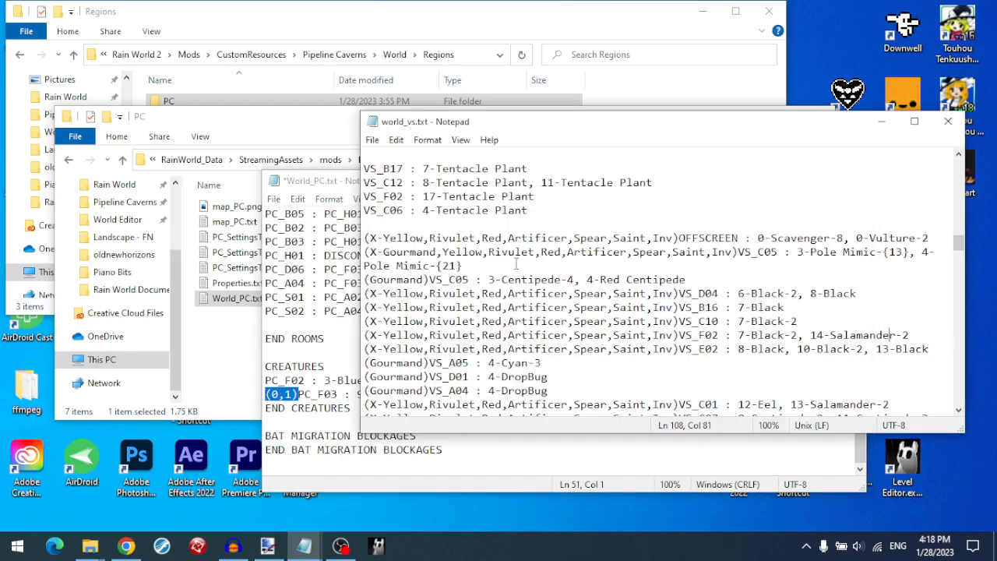
double_click(397, 239)
click(528, 251)
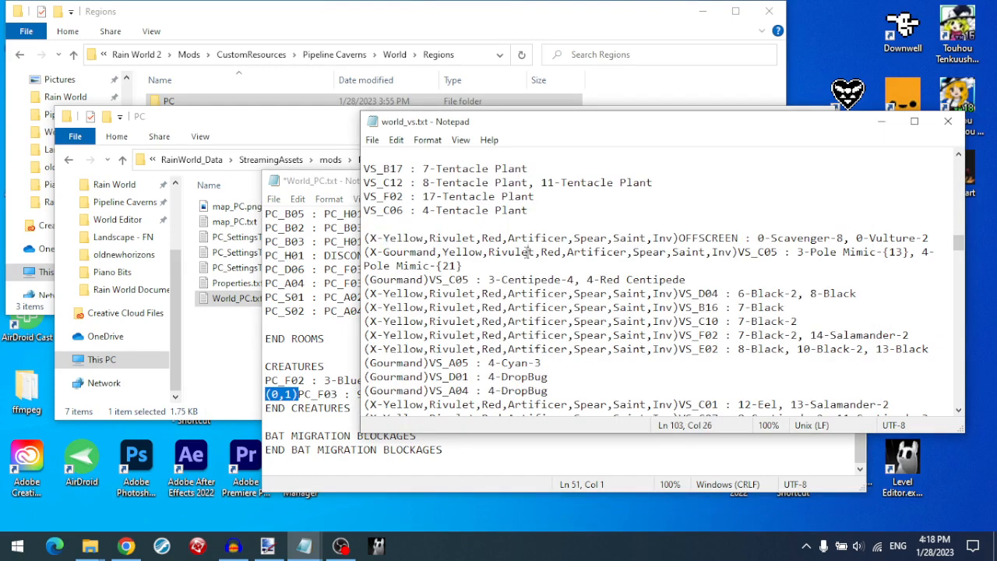
click(417, 227)
text(Whi)
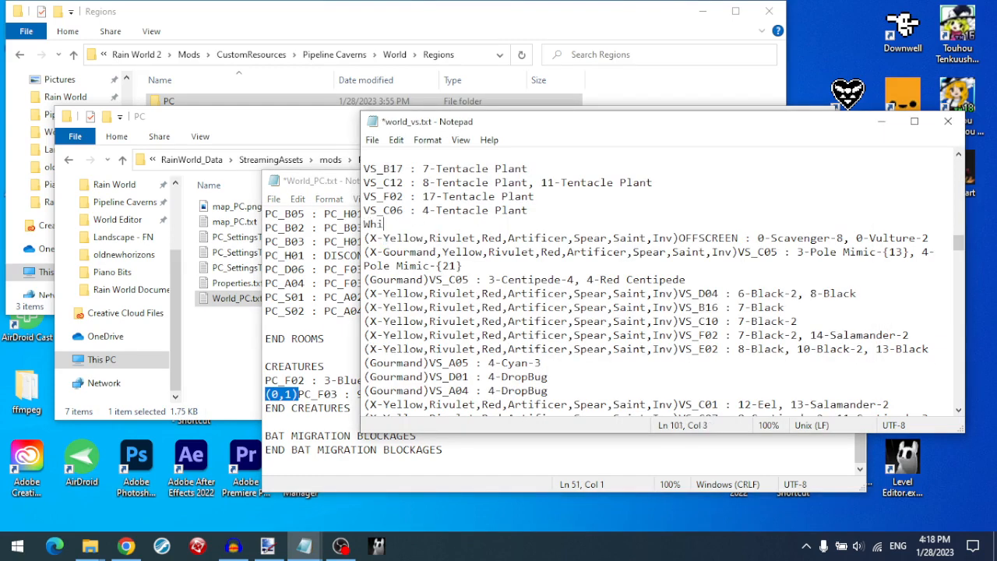
text(te)
key(Return)
text(Yellow)
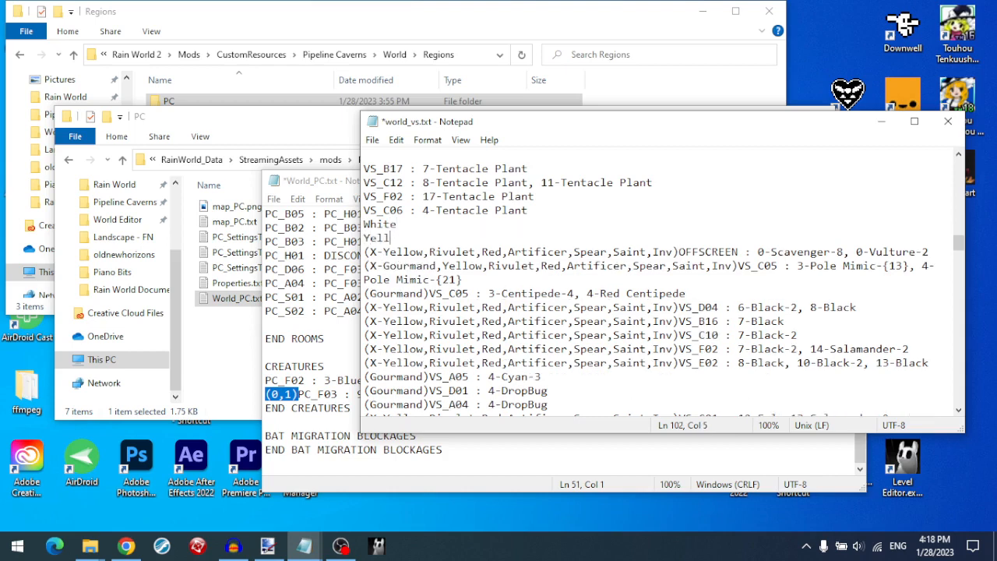
key(Return)
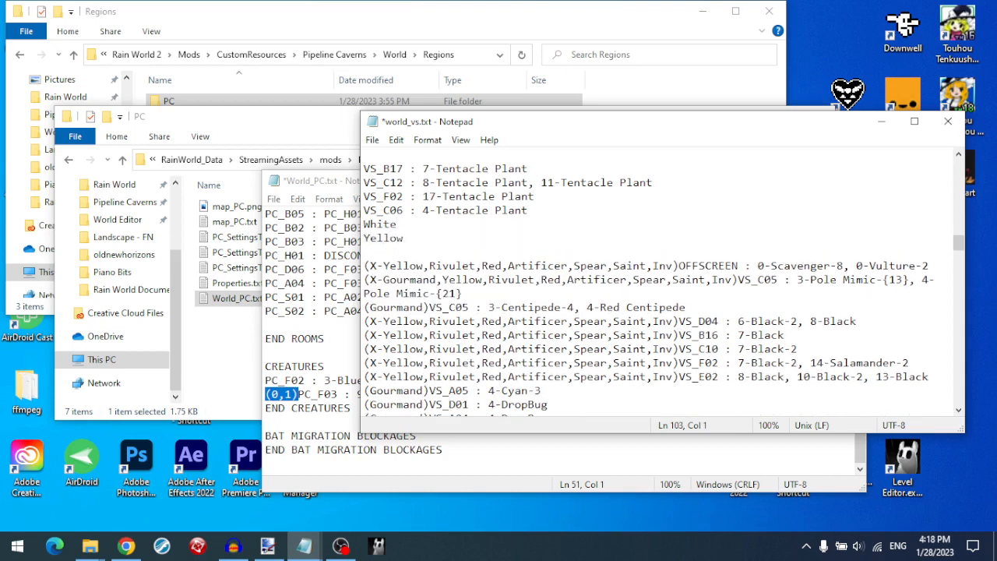
text(Red)
- Examine the slugcat names used in the world_vs.txt spawn filters, including Artificer, Spear, Rivulet, Gourmand and Inv
click(541, 280)
drag(509, 267, 608, 267)
click(582, 269)
click(608, 267)
double_click(574, 266)
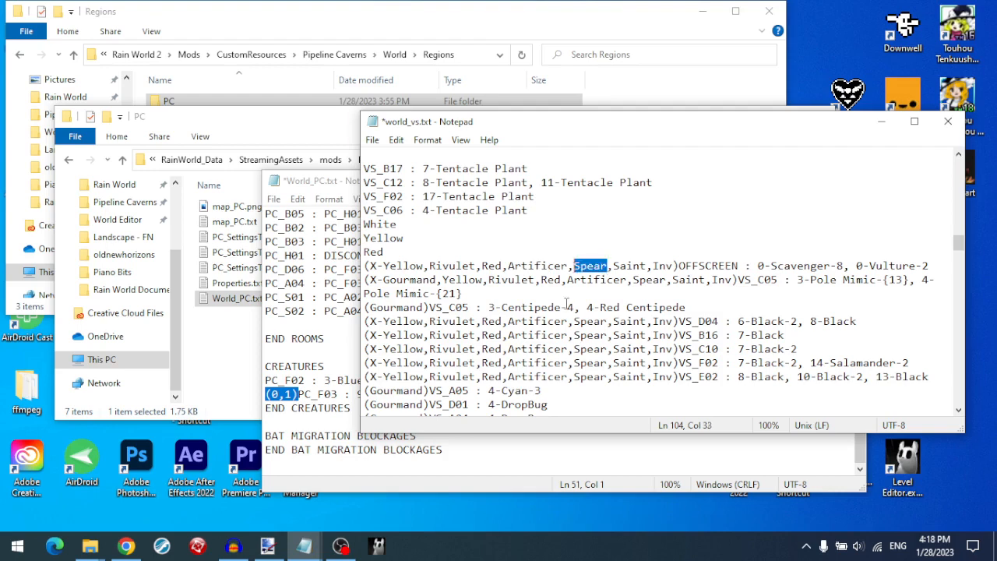
click(567, 307)
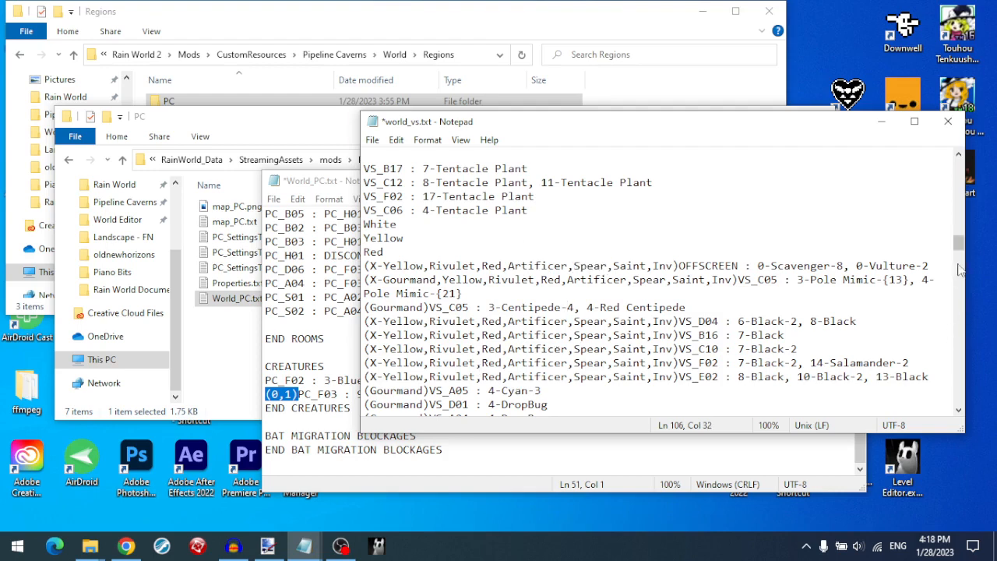
double_click(433, 321)
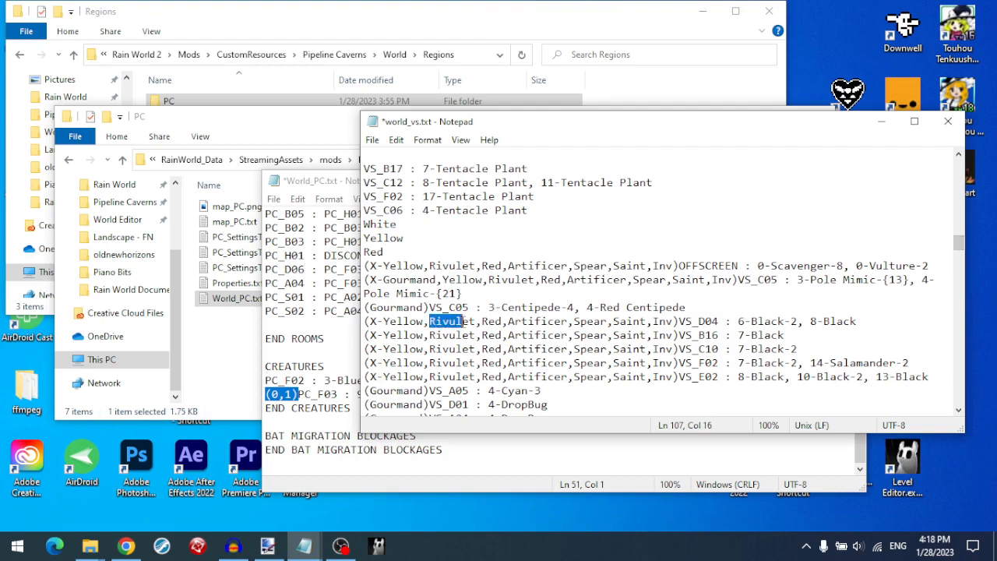
click(382, 307)
drag(370, 307, 423, 307)
click(441, 307)
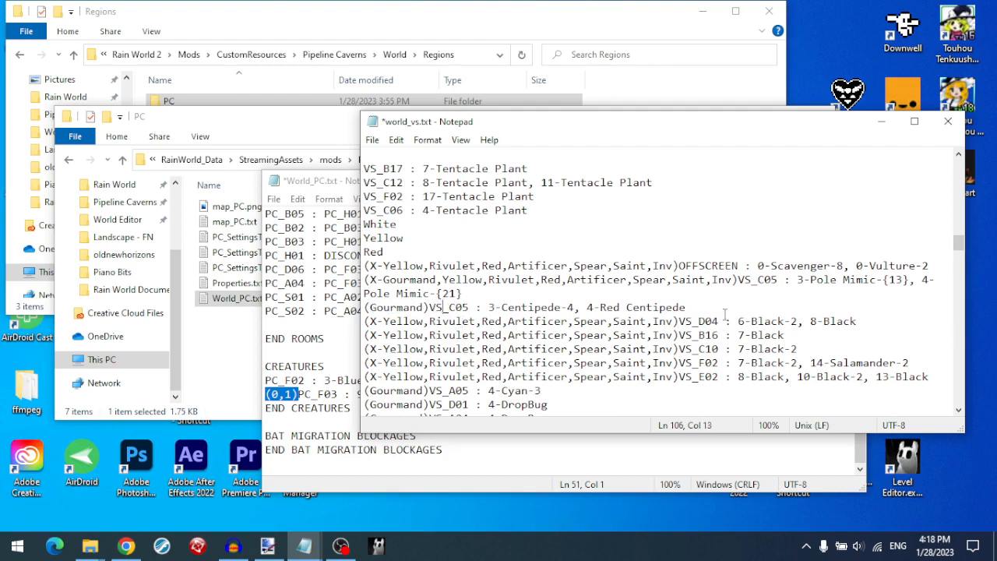
drag(653, 266, 675, 267)
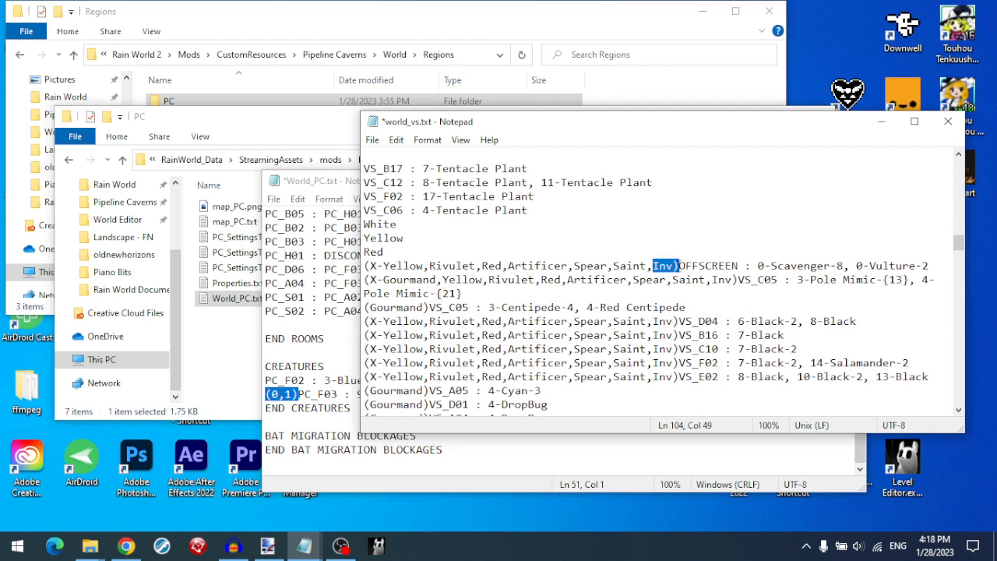
click(618, 288)
drag(675, 267, 653, 266)
click(653, 266)
- Examine the Yellow spawn lines and the CONDITIONAL LINKS section in world_vs.txt
scroll(782, 283, down, 5)
scroll(782, 283, down, 5)
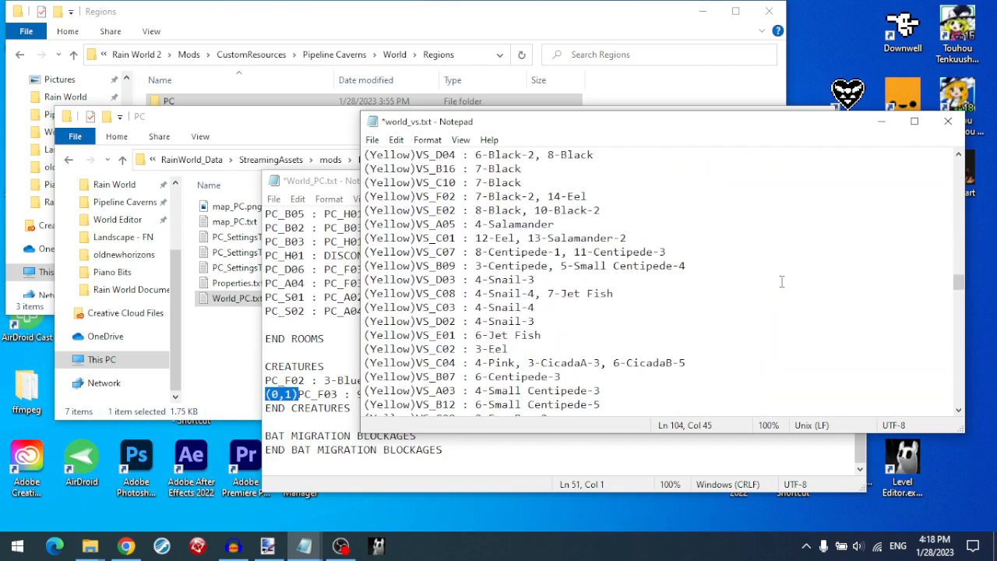
scroll(782, 282, up, 15)
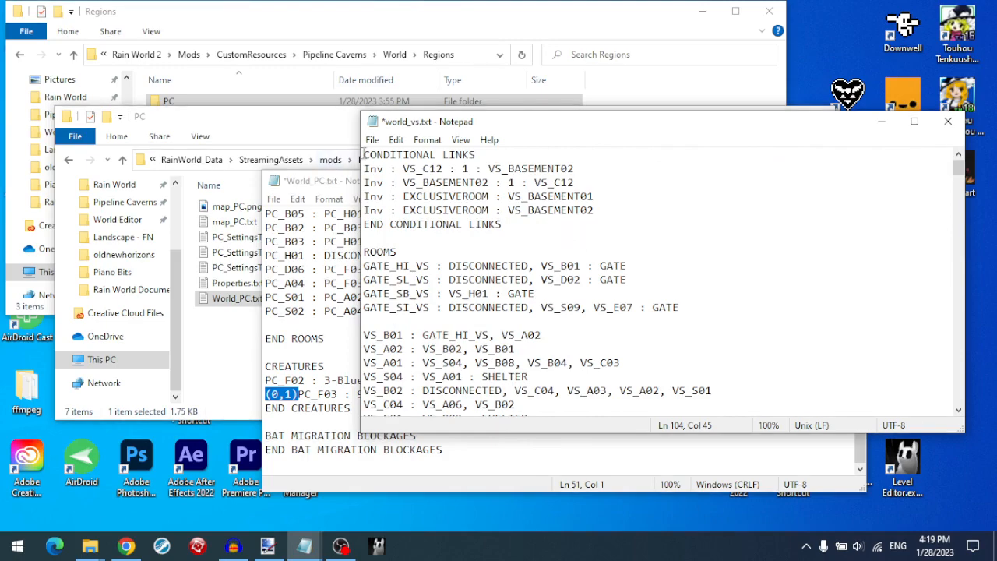
click(547, 197)
scroll(550, 196, down, 15)
drag(366, 250, 561, 312)
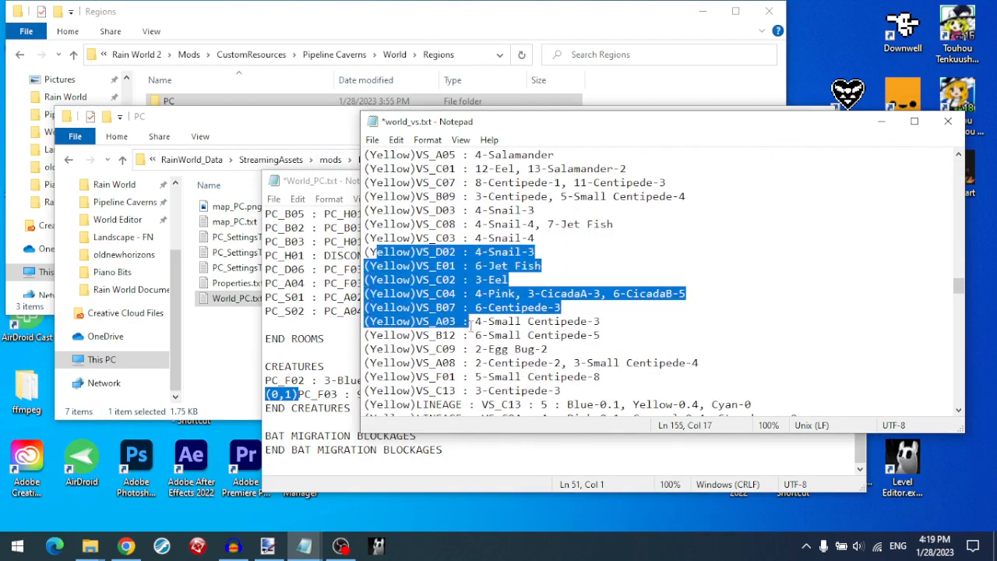
click(561, 311)
- Switch to Chrome, open the world_xx.txt section of the Downpour Reference File Formats page, and read about conditional link types
click(126, 546)
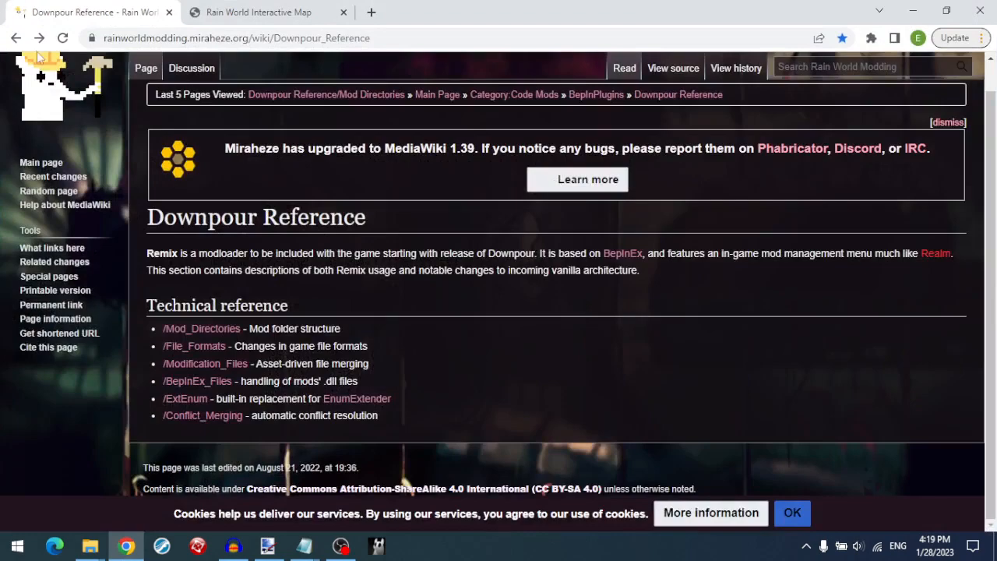
click(195, 348)
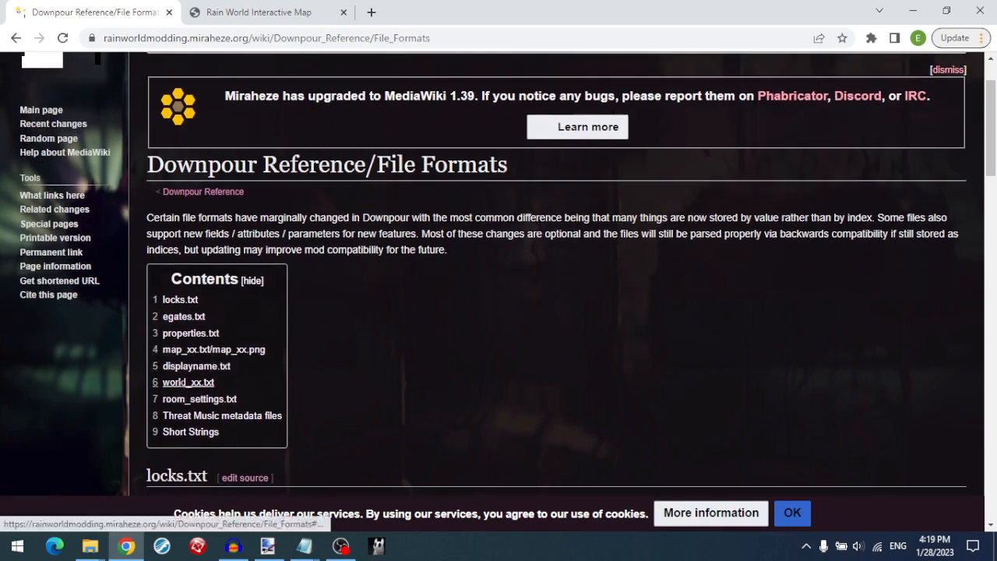
click(188, 382)
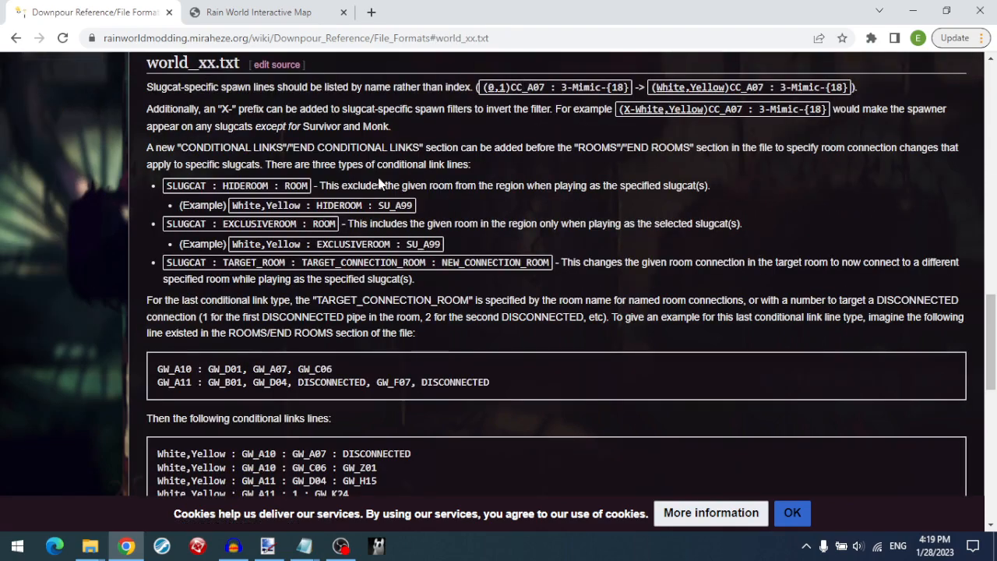
scroll(380, 182, down, 1)
drag(181, 102, 359, 238)
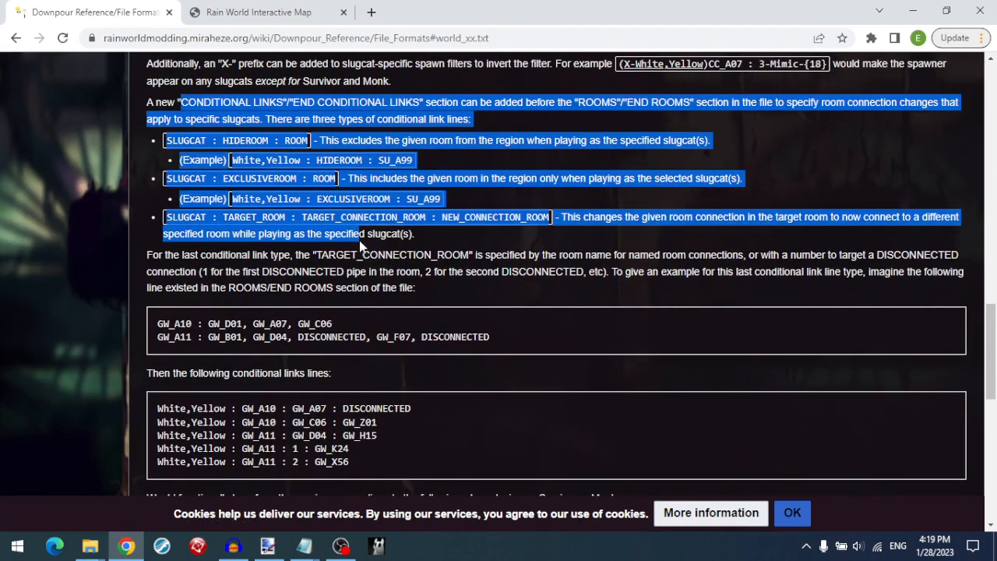
click(309, 264)
scroll(309, 264, down, 2)
scroll(310, 267, down, 1)
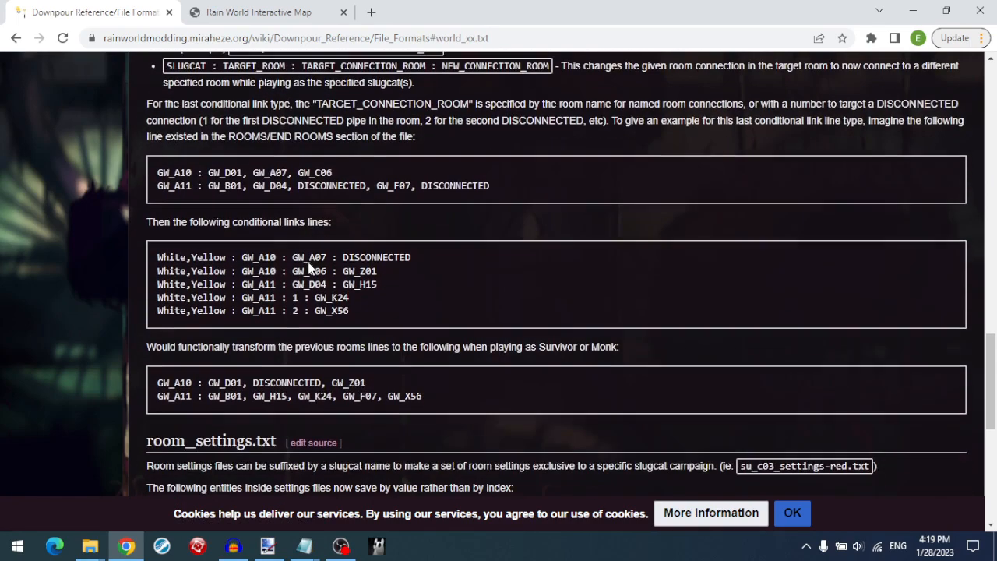
scroll(646, 162, up, 5)
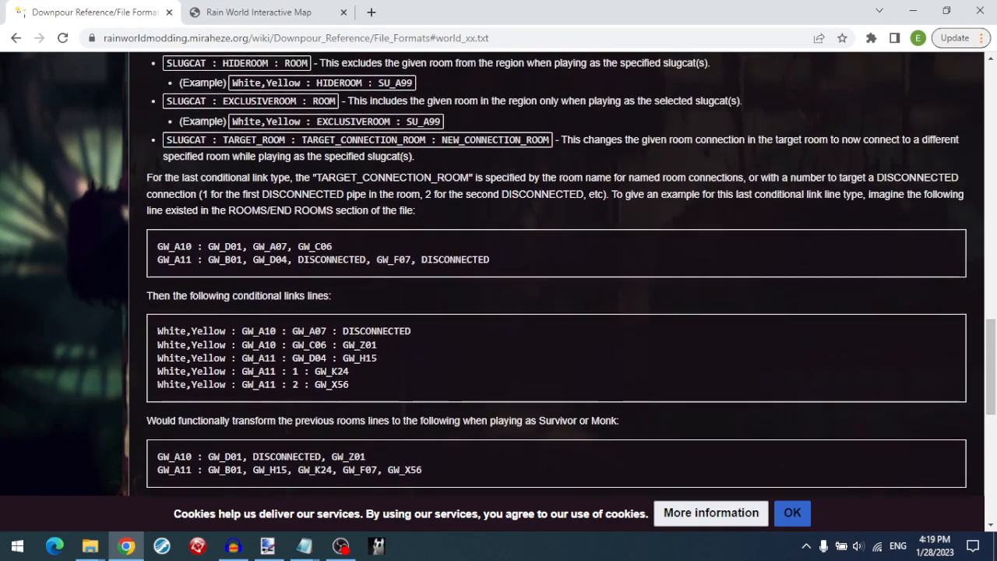
- Review the wiki's name-based spawn line format and X- prefix, and return to Notepad
drag(650, 126, 749, 148)
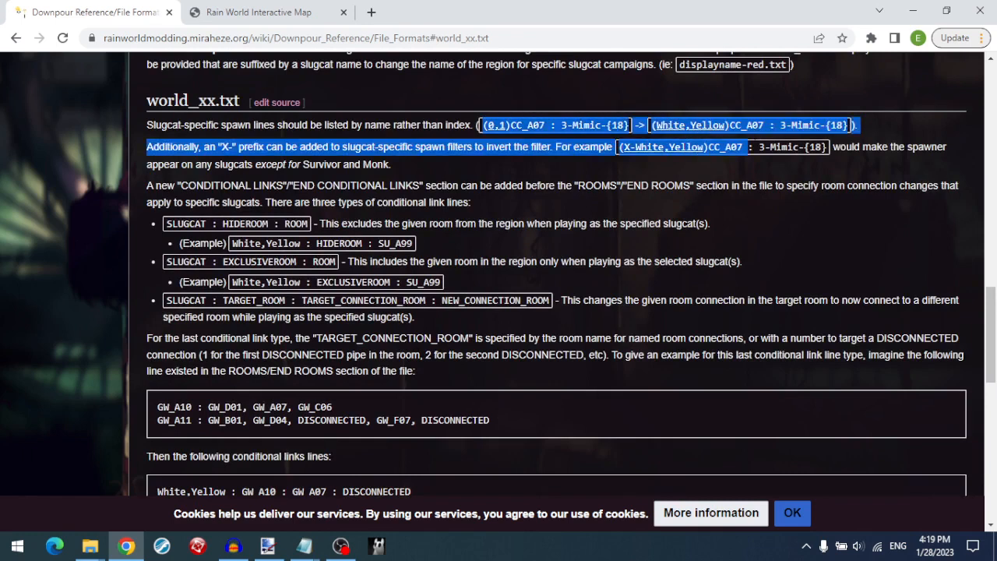
click(664, 148)
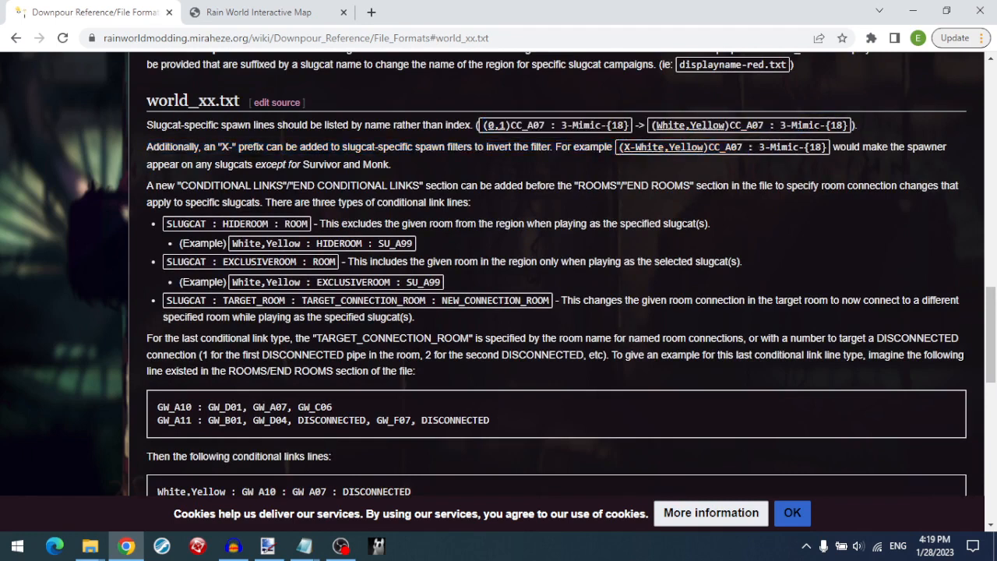
double_click(225, 147)
click(632, 156)
click(16, 37)
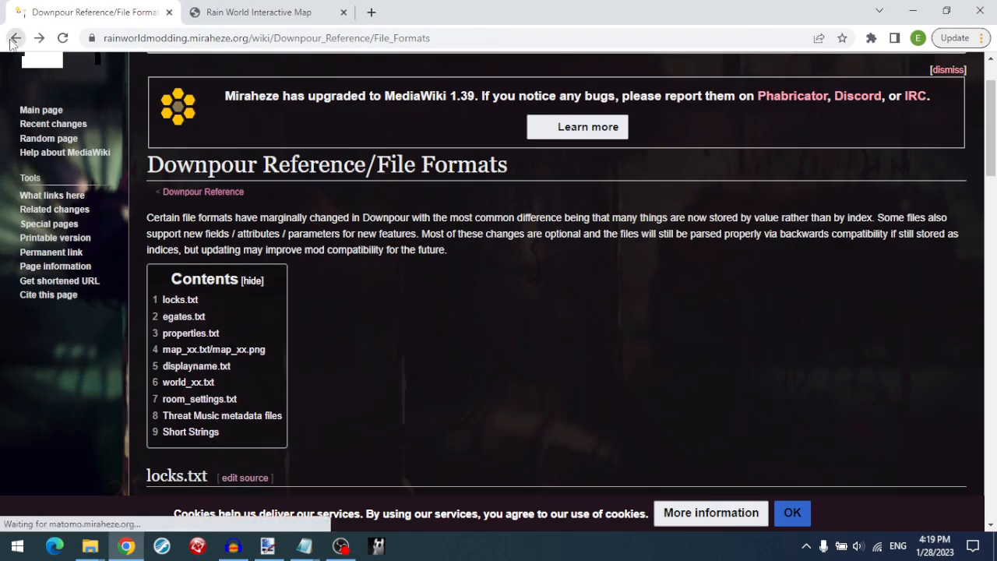
click(913, 11)
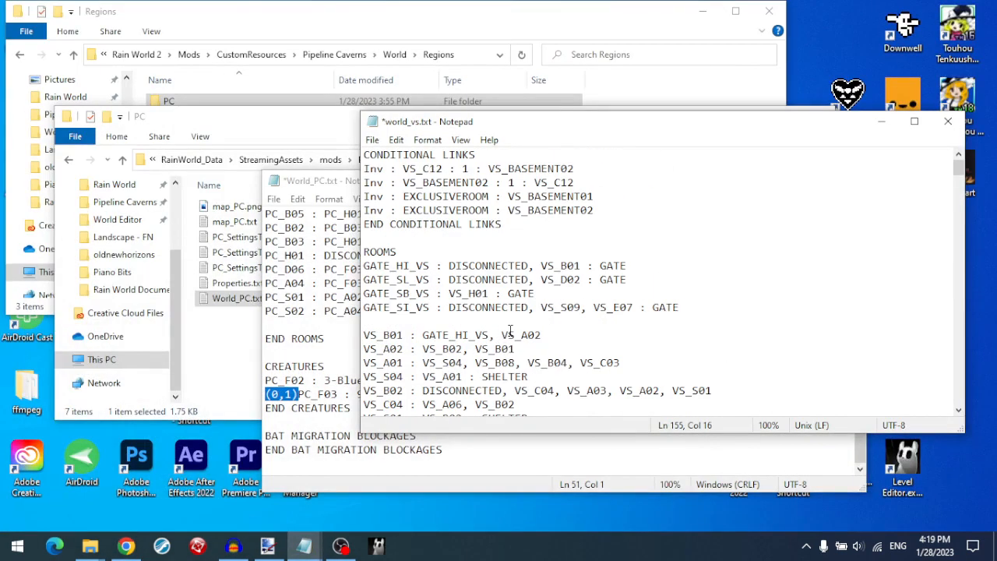
- Try a (!UB) condition in front of the VS_B03 room line in world_vs.txt
drag(960, 165, 959, 178)
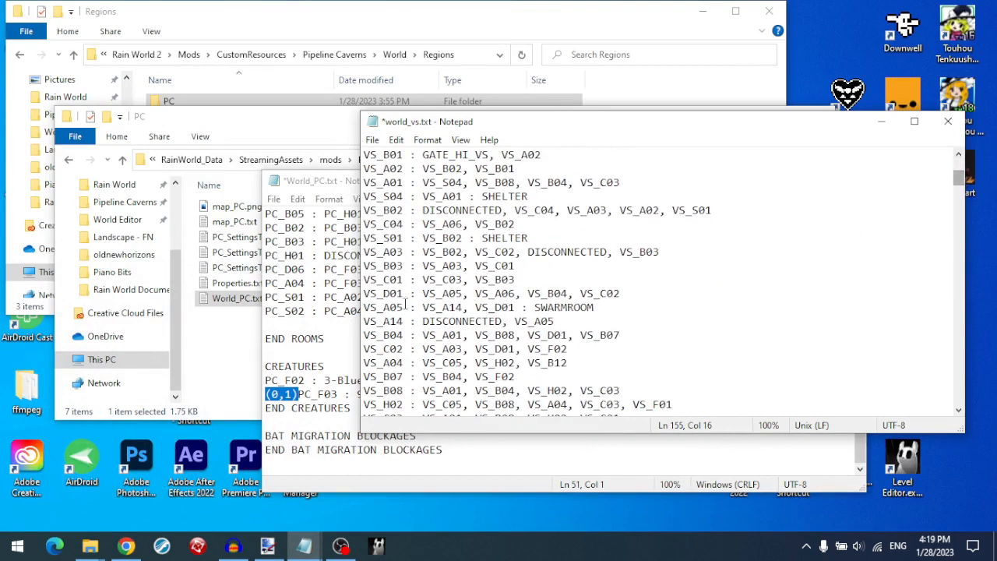
click(366, 266)
text(())
key(Left)
text(U)
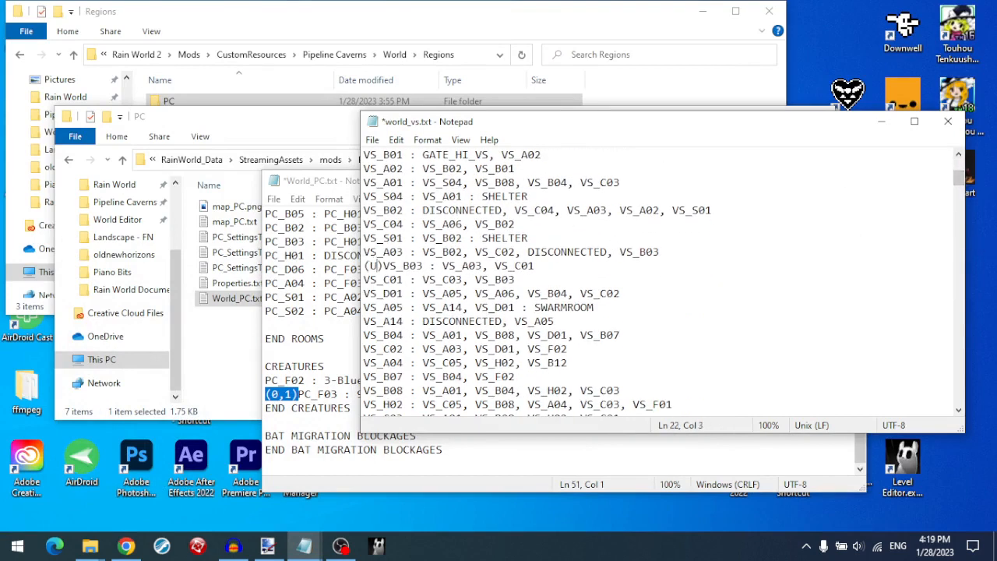
text(B)
click(373, 265)
text(!)
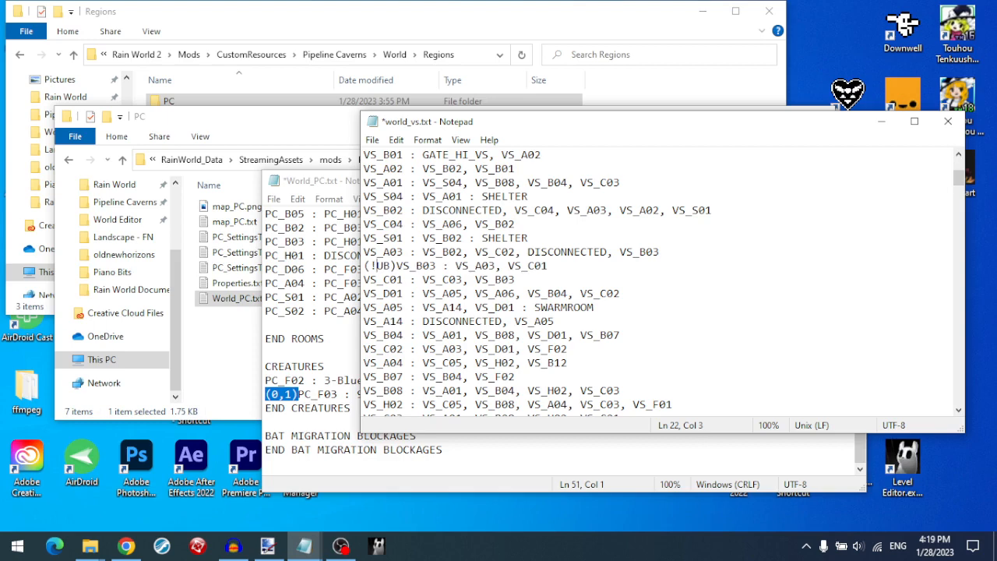
- Remove the trial condition from the start of the VS_B03 room line
key(BackSpace)
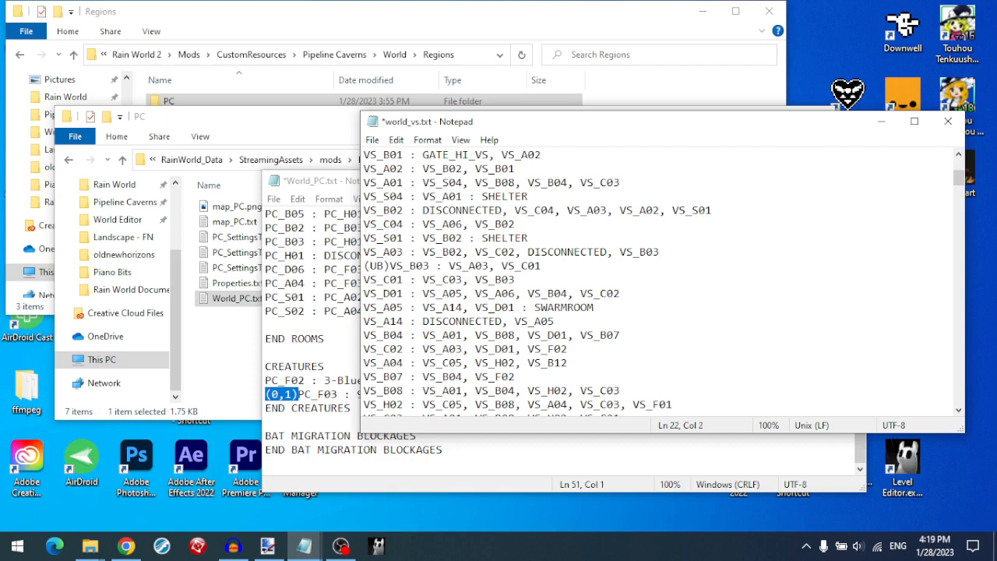
key(Delete)
key(Delete)
key(Delete)
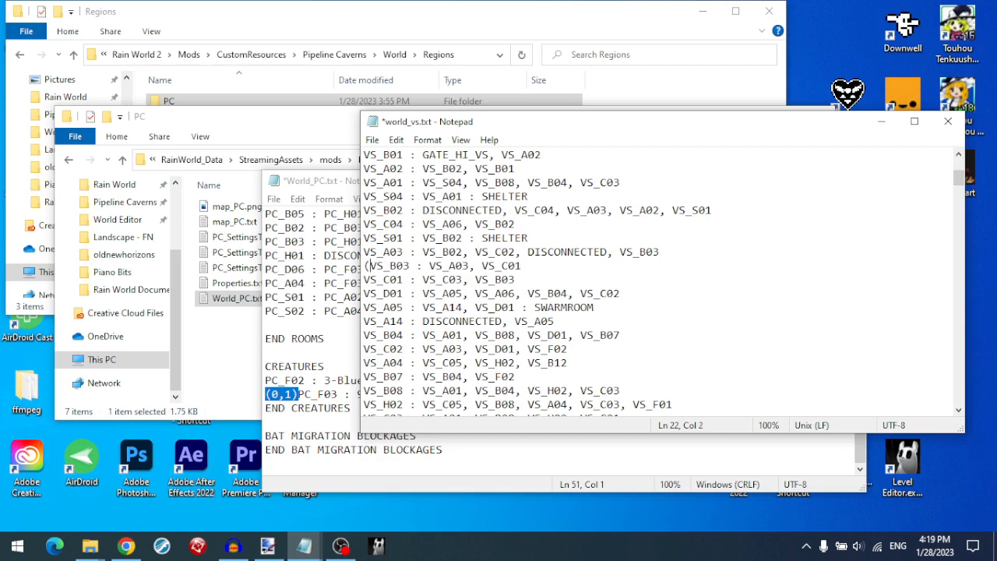
key(BackSpace)
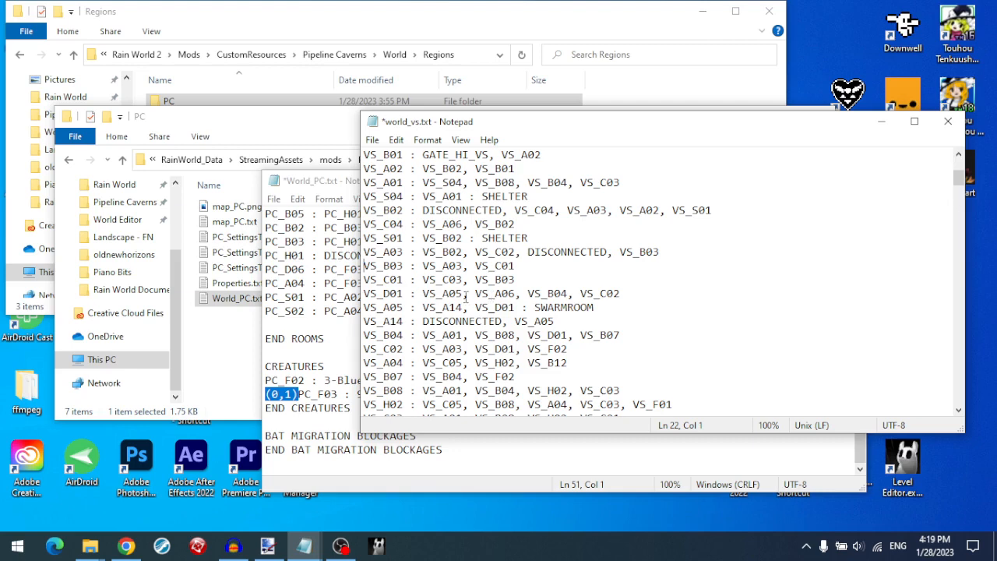
- Remove the (0,1) prefix from the PC_F03 creature spawn line in World_PC.txt and save the file
click(327, 395)
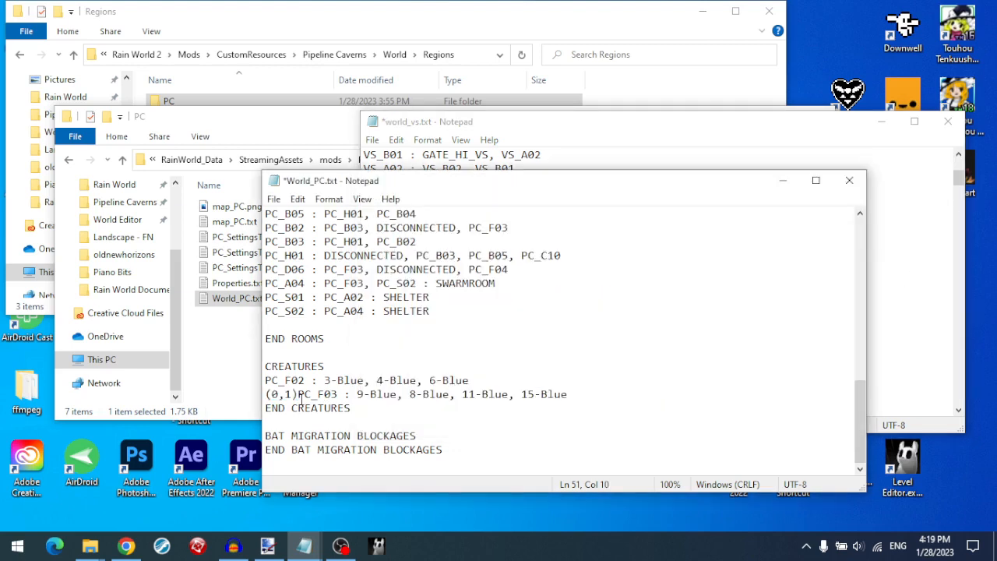
drag(299, 394, 239, 400)
key(BackSpace)
scroll(396, 434, up, 10)
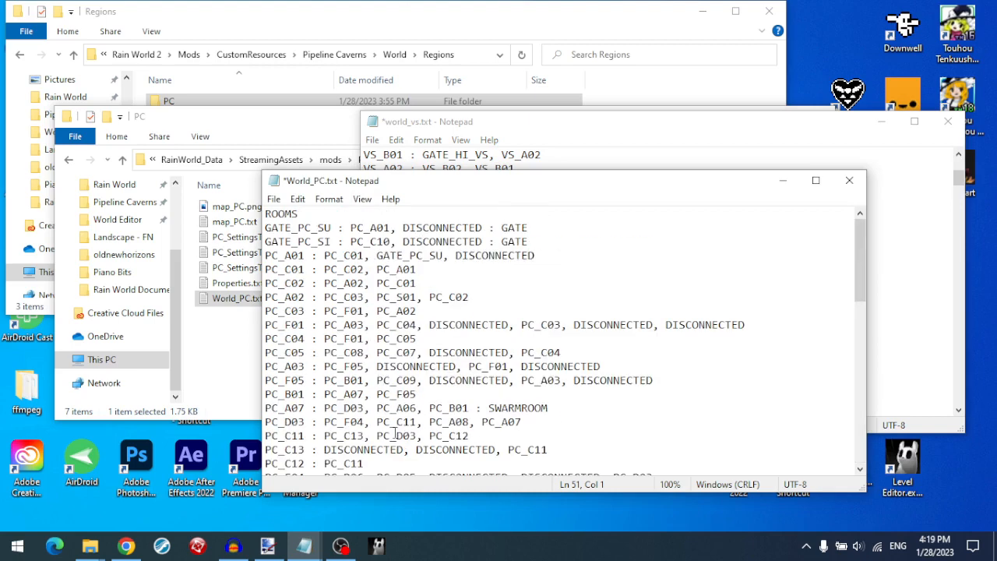
scroll(370, 248, down, 10)
scroll(370, 248, up, 10)
key(ctrl+s)
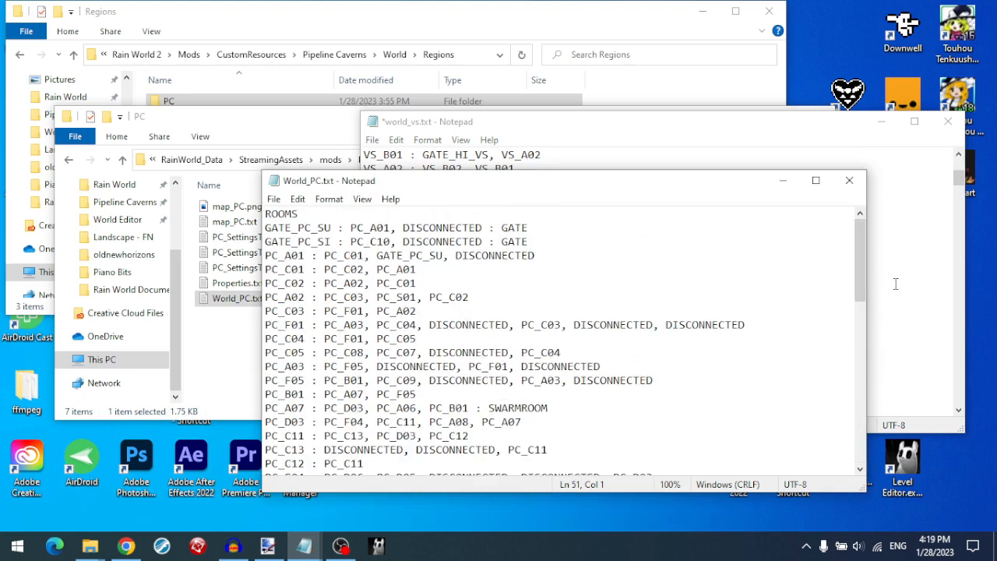
- Close World_PC.txt, and close world_vs.txt without saving its changes
click(849, 180)
click(948, 121)
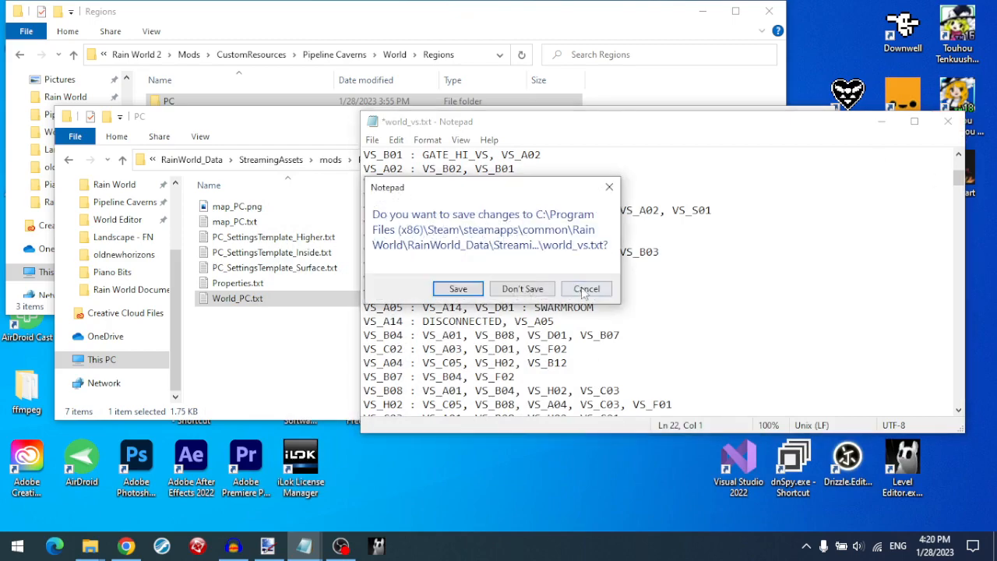
click(535, 289)
- Open the PC region's Properties.txt, switch to Chrome, and read the wiki's properties.txt section on name-based Broken Shelters entries
double_click(290, 285)
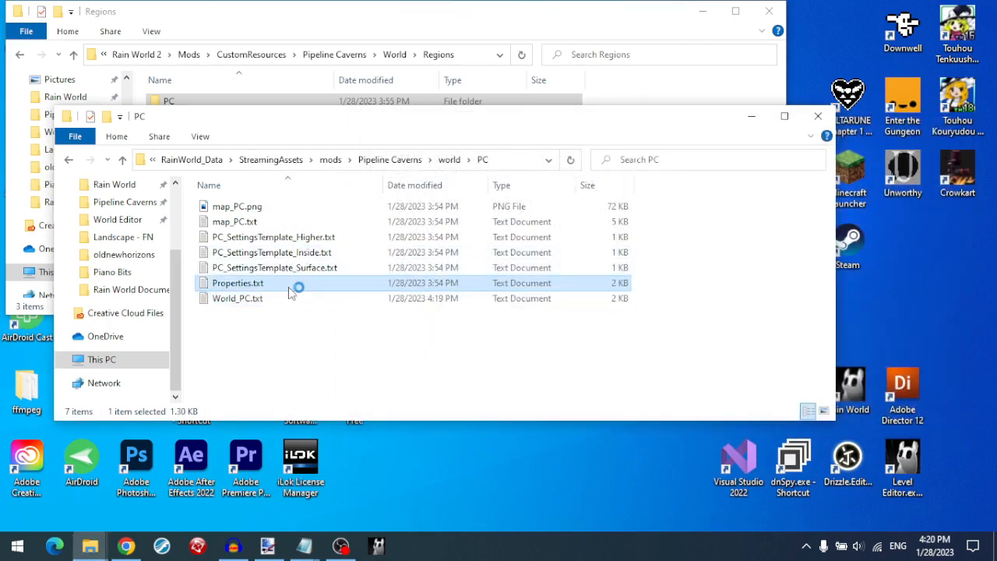
scroll(623, 312, down, 4)
click(126, 547)
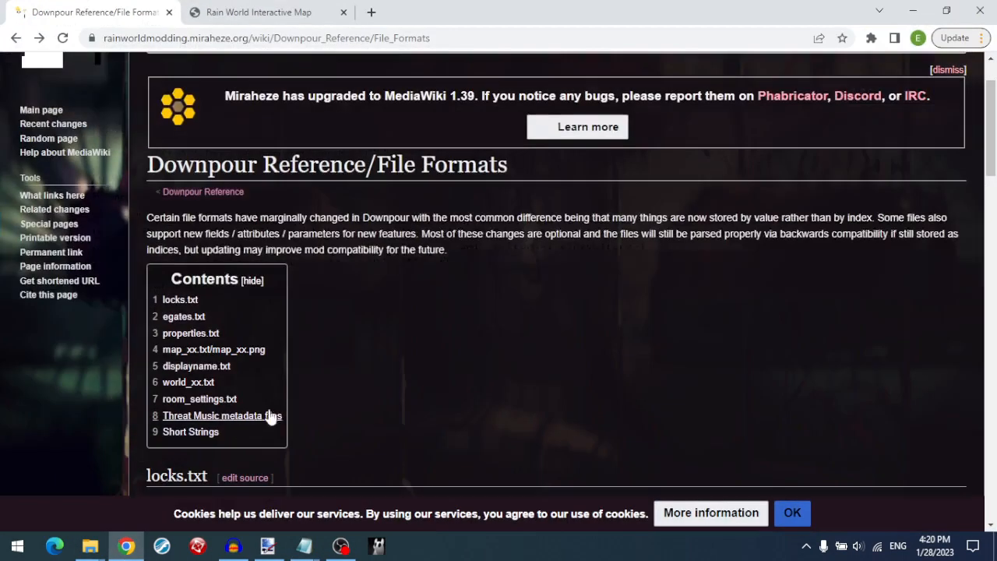
click(196, 320)
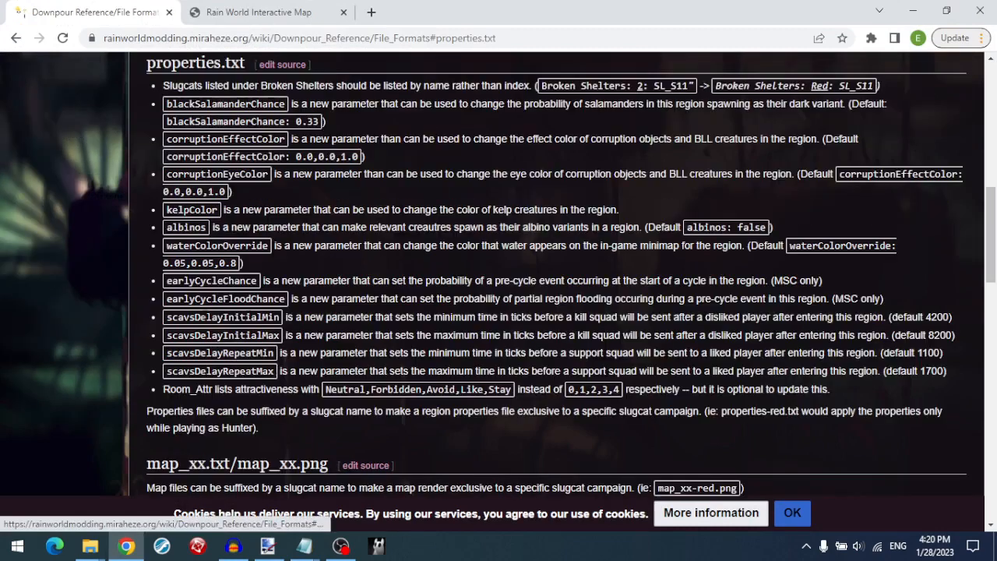
drag(541, 86, 824, 86)
click(785, 86)
click(821, 86)
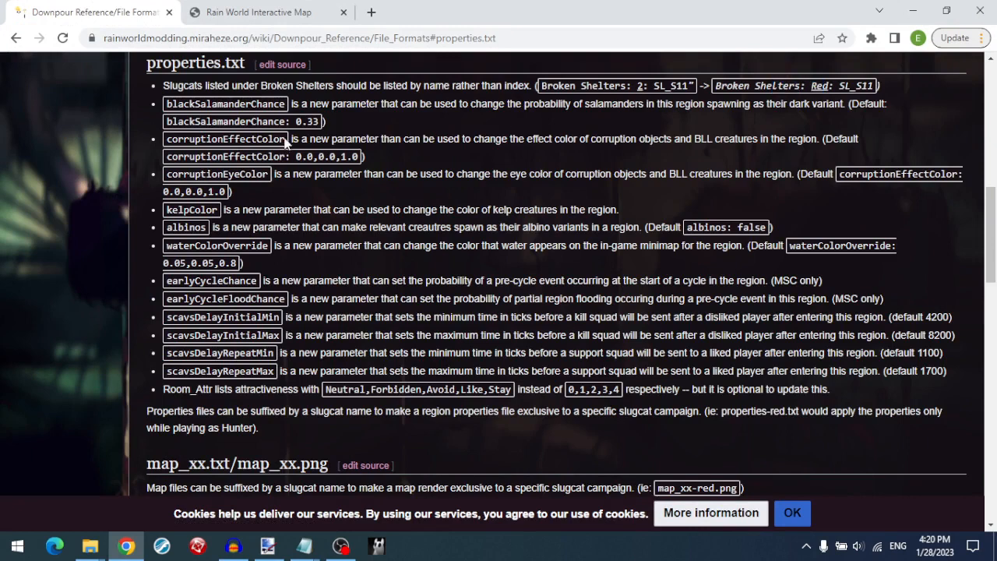
drag(160, 78, 248, 107)
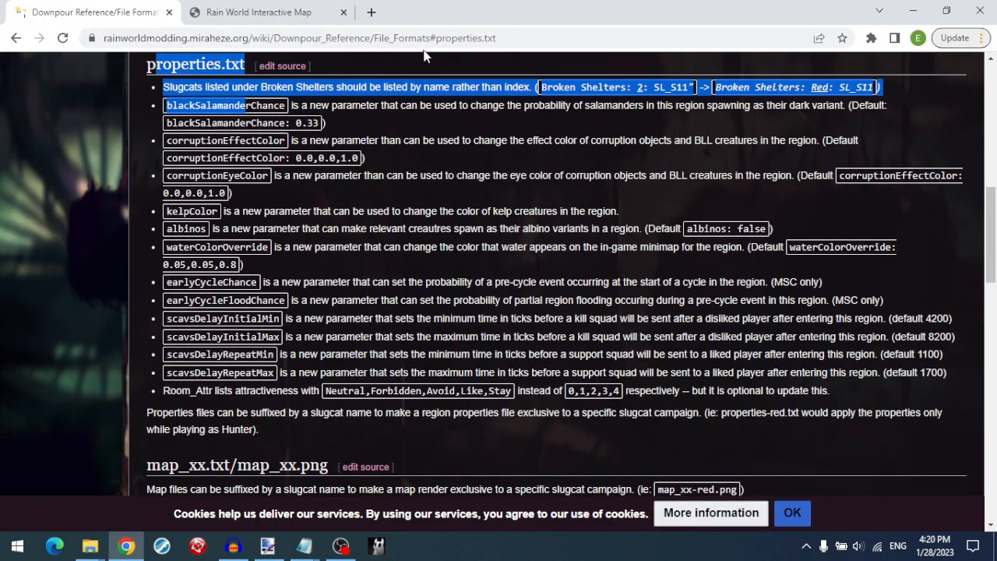
click(405, 78)
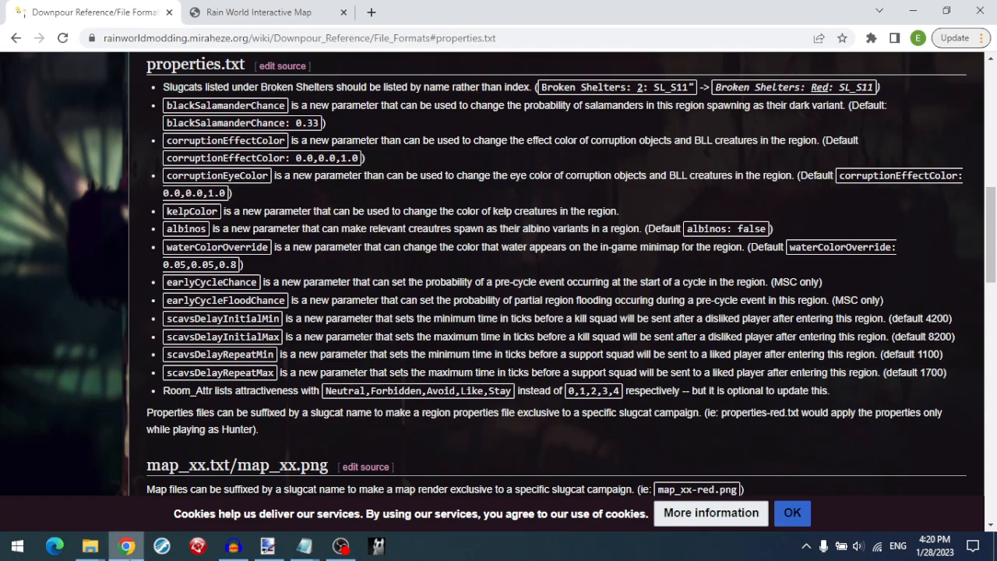
- Switch to the Regions folder window in File Explorer and browse to the AY region folder of Old New Horizons
mouse_move(91, 546)
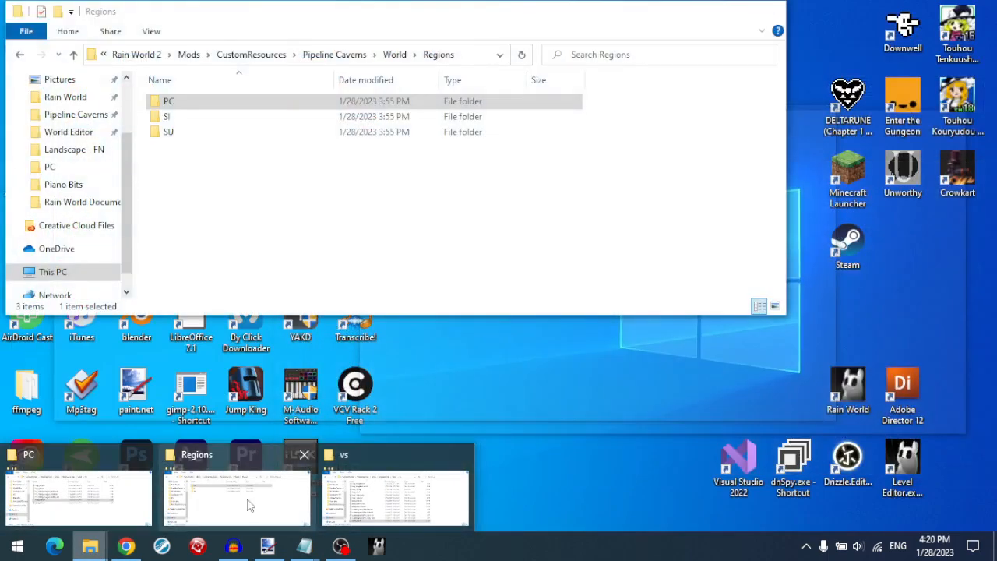
click(247, 505)
click(260, 56)
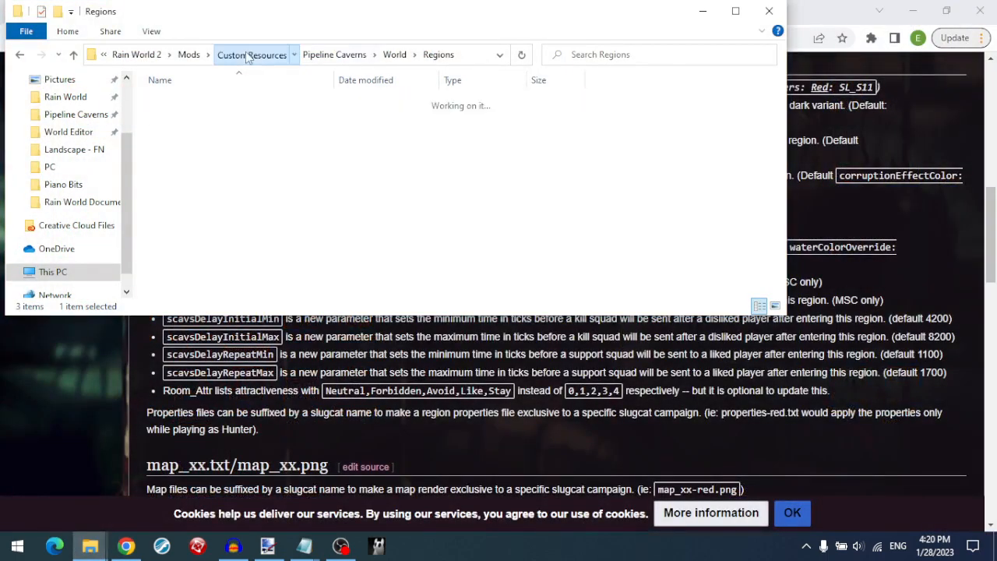
double_click(206, 274)
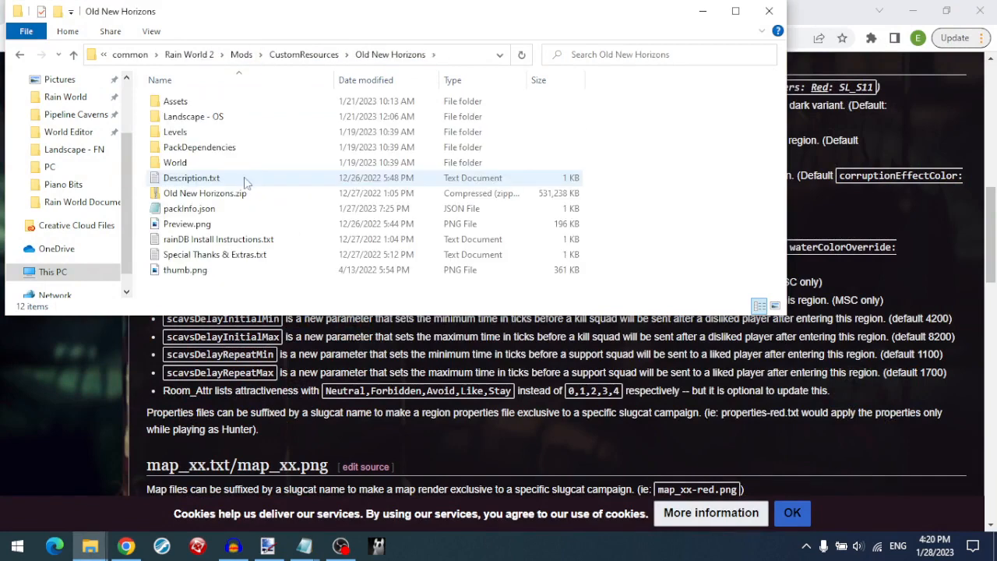
double_click(248, 163)
double_click(234, 119)
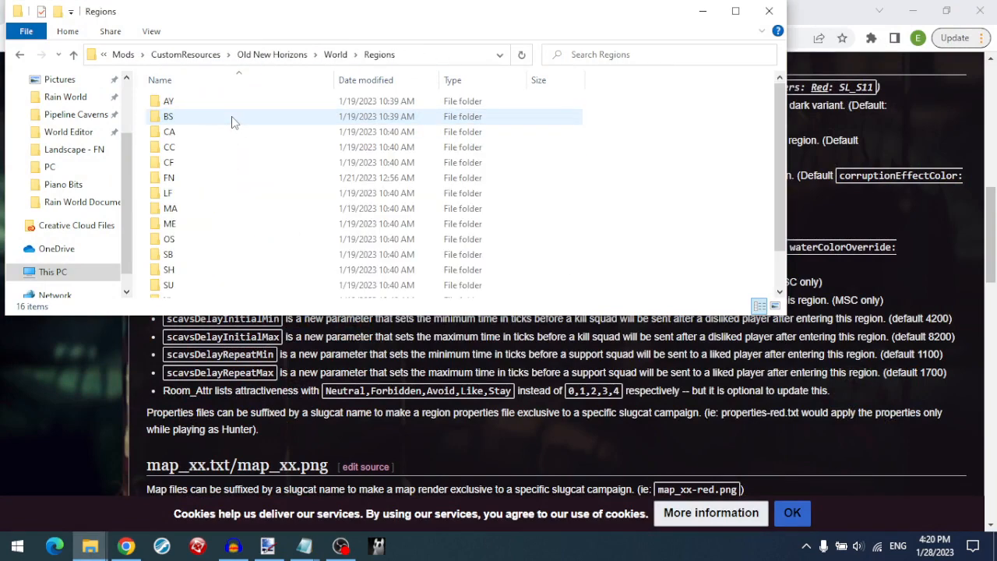
double_click(222, 103)
scroll(265, 180, down, 1)
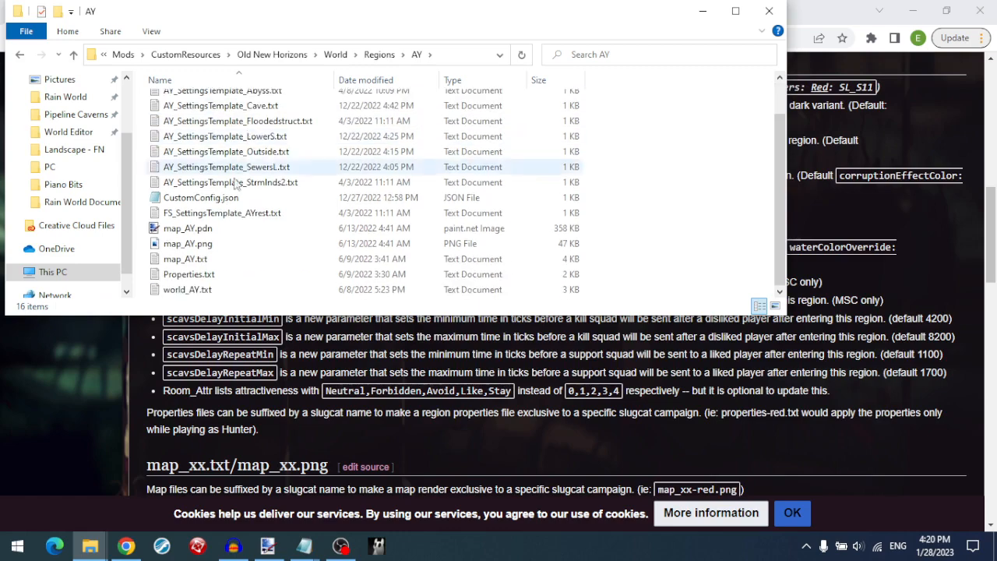
- Open the AY region's CustomConfig.json, look over its creature color and scavenger settings, and close it
double_click(211, 197)
drag(387, 169, 597, 282)
click(506, 294)
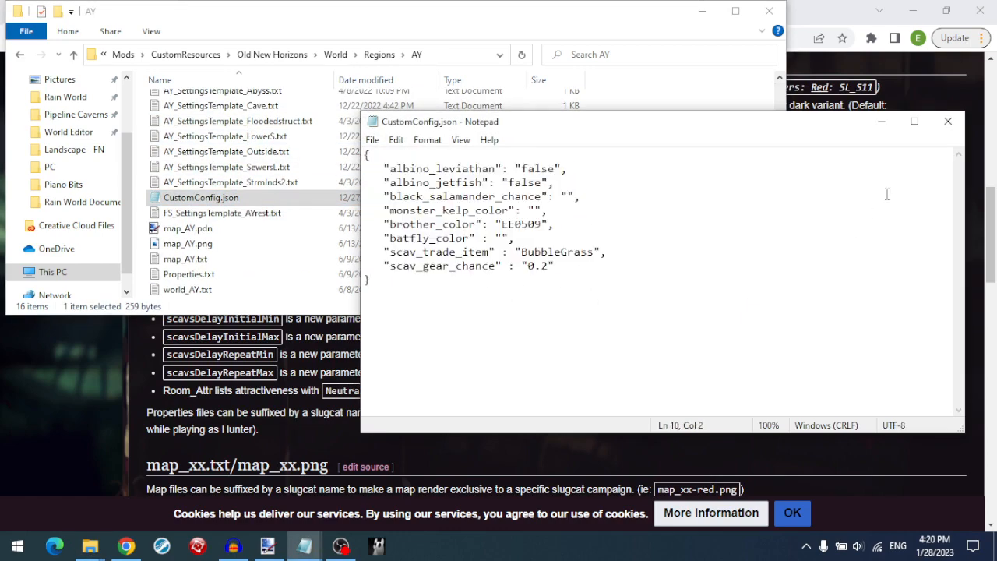
click(948, 121)
- Return to Chrome and examine the new properties.txt parameters, from blackSalamanderChance and the corruption colors to albinos and earlyCycleChance
click(887, 203)
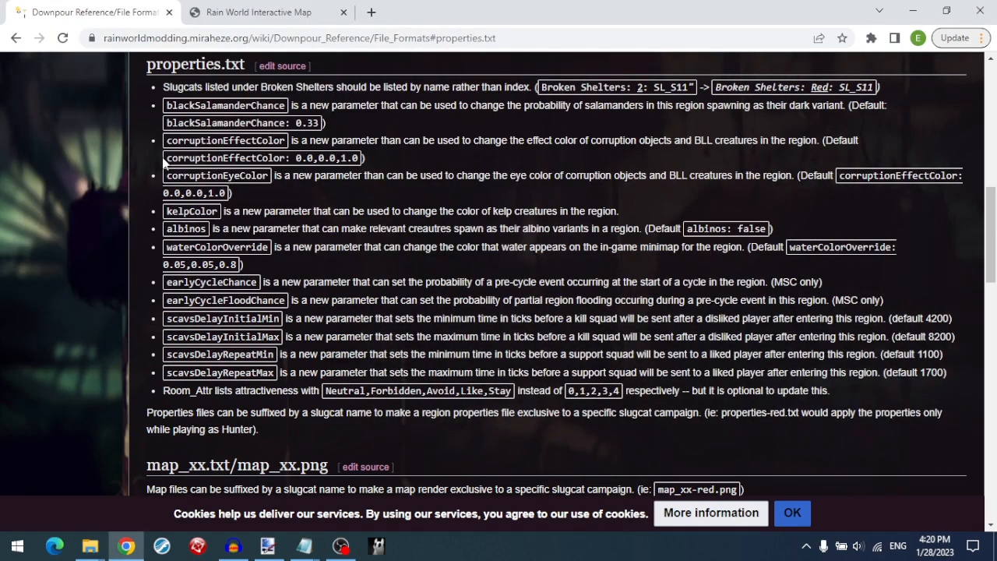
drag(165, 142, 301, 141)
drag(166, 159, 296, 159)
click(296, 160)
mouse_move(166, 176)
mouse_down()
mouse_move(260, 192)
mouse_move(167, 176)
mouse_up()
triple_click(165, 218)
drag(166, 228, 259, 285)
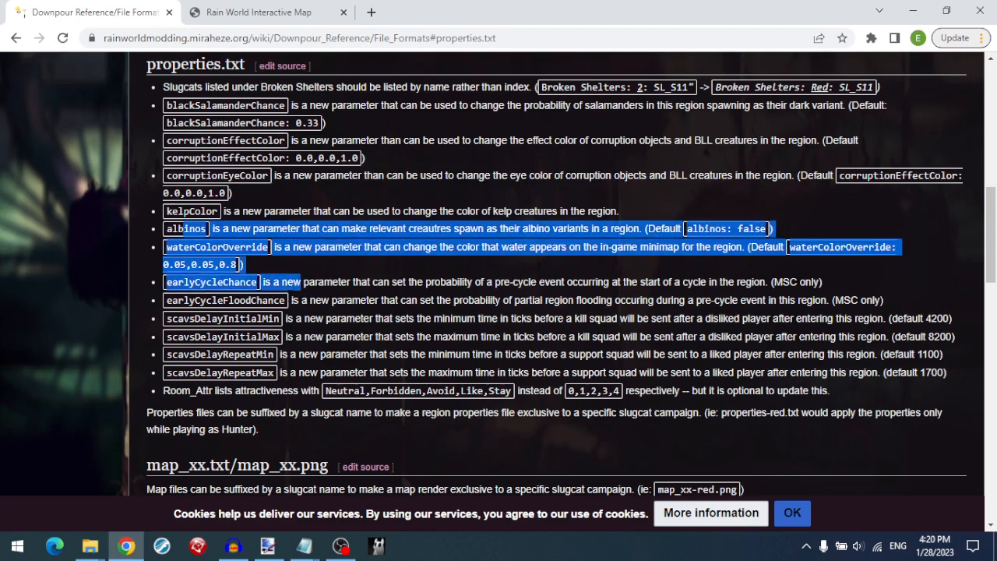
click(134, 249)
drag(189, 123, 291, 299)
click(292, 117)
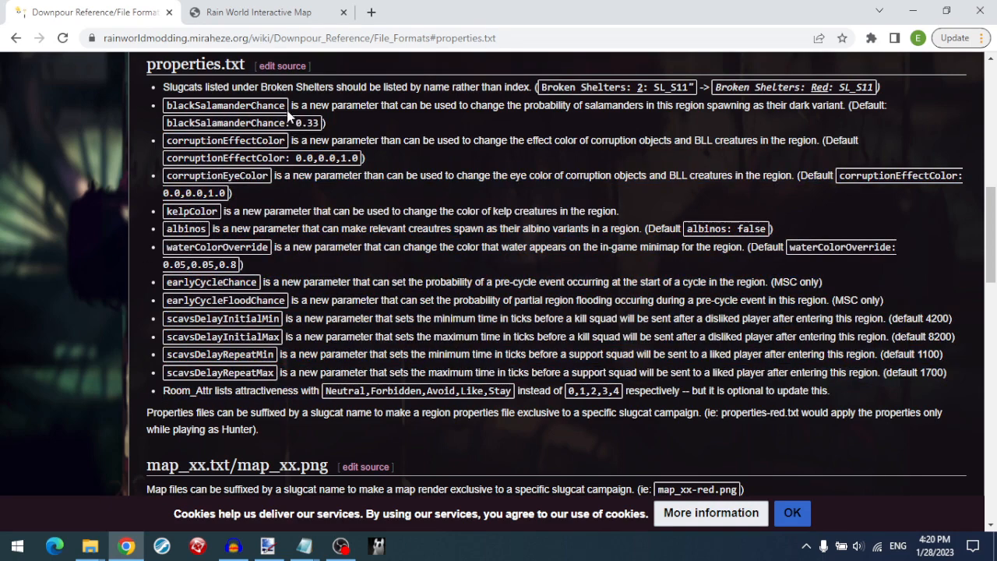
- Read the remaining properties.txt parameters and the map_xx.txt and displayname.txt sections, then minimize Chrome
scroll(557, 275, down, 1)
scroll(557, 274, up, 1)
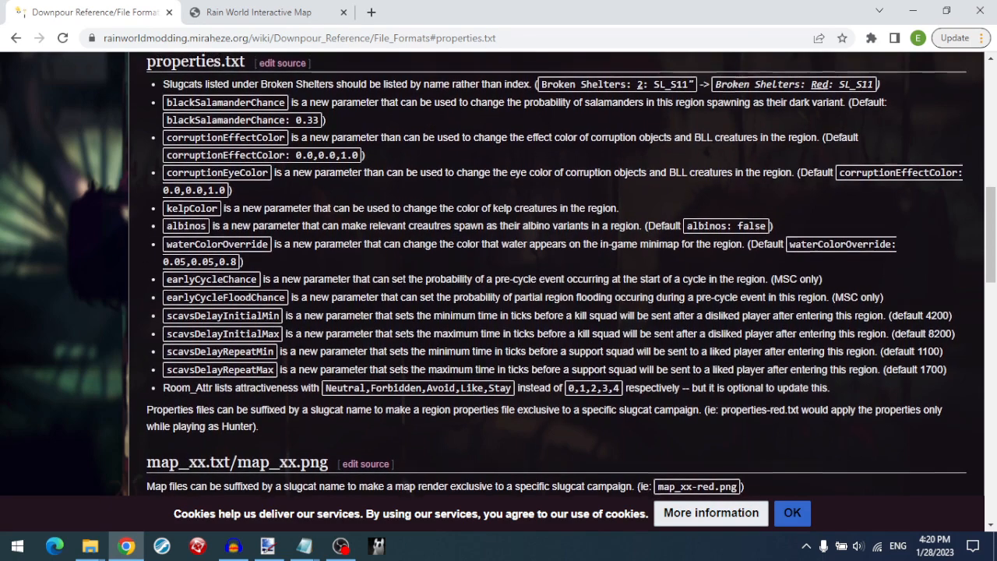
scroll(416, 327, up, 1)
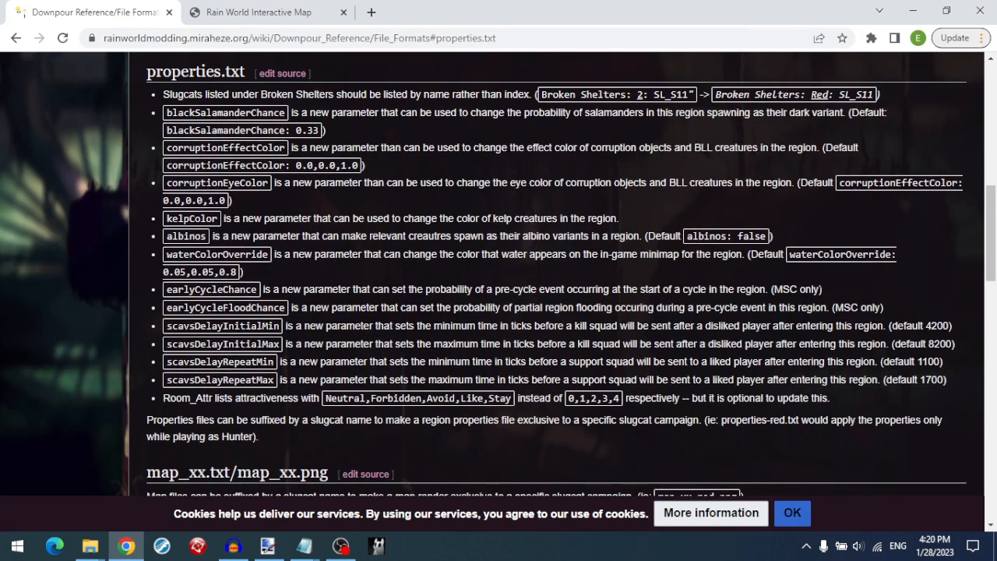
scroll(699, 280, down, 1)
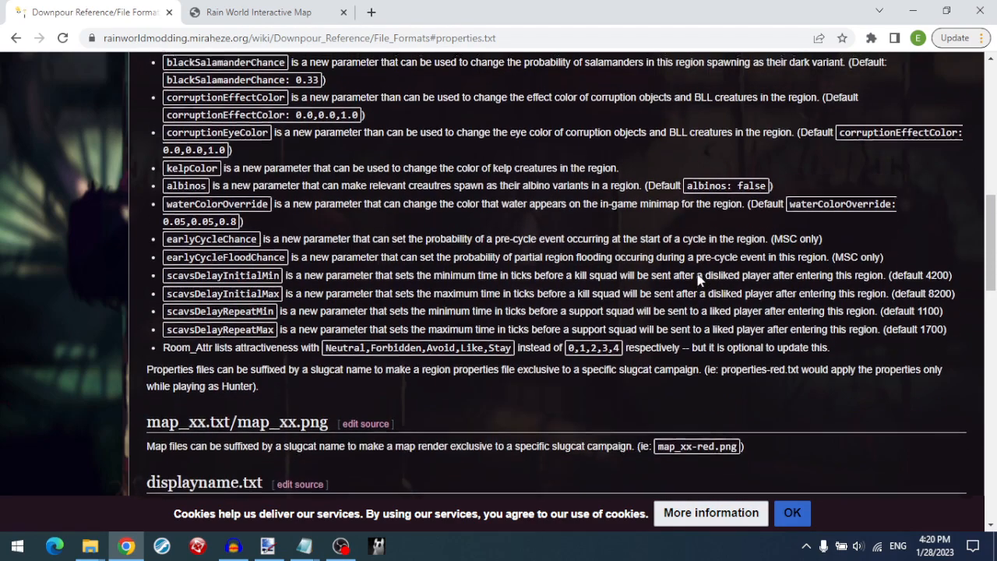
scroll(699, 281, up, 1)
scroll(701, 283, down, 2)
scroll(701, 283, down, 4)
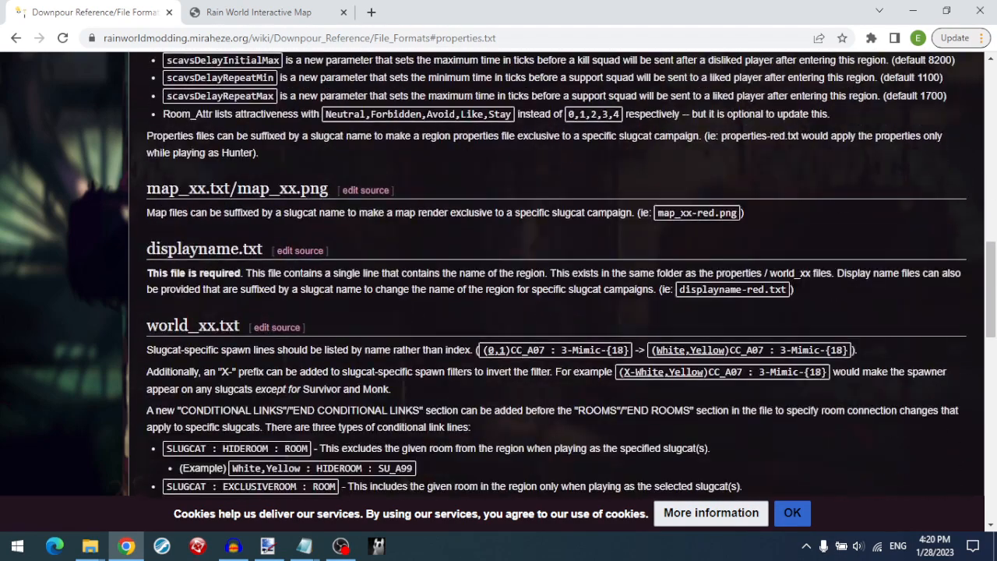
scroll(701, 282, up, 1)
click(913, 11)
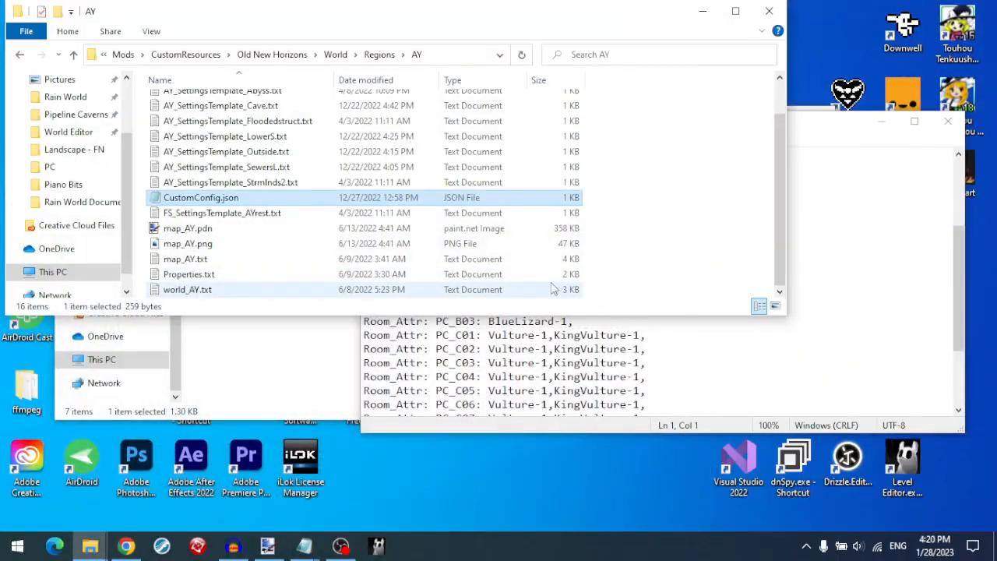
- Close the PC region's Properties.txt, and open the AY region's map_AY.txt for a brief look before closing it
scroll(331, 231, up, 1)
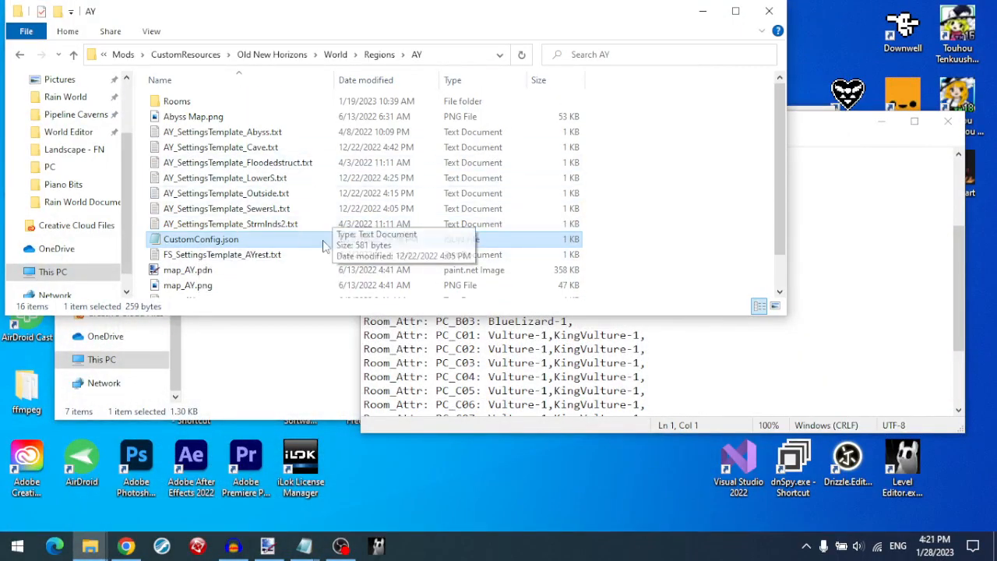
click(681, 405)
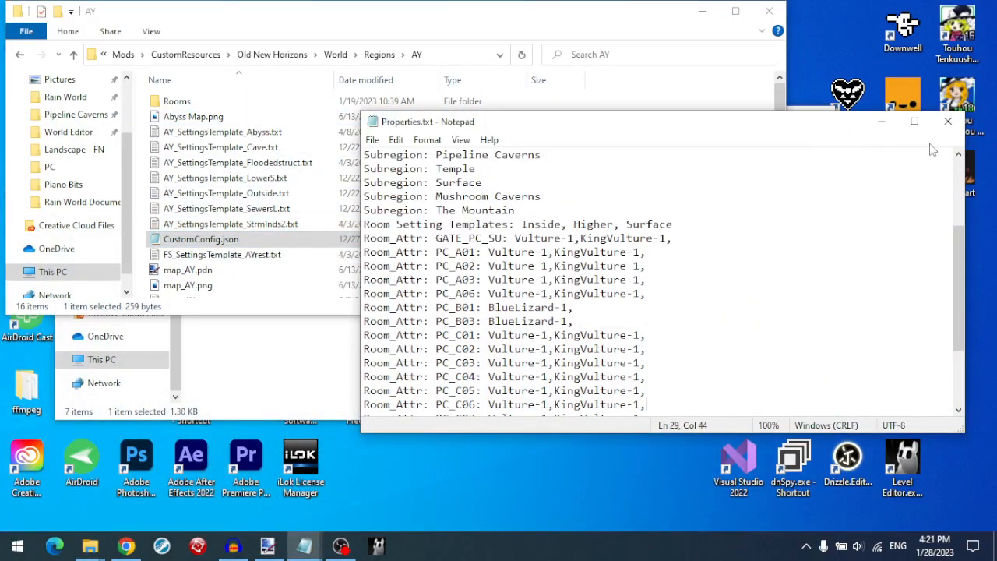
click(948, 120)
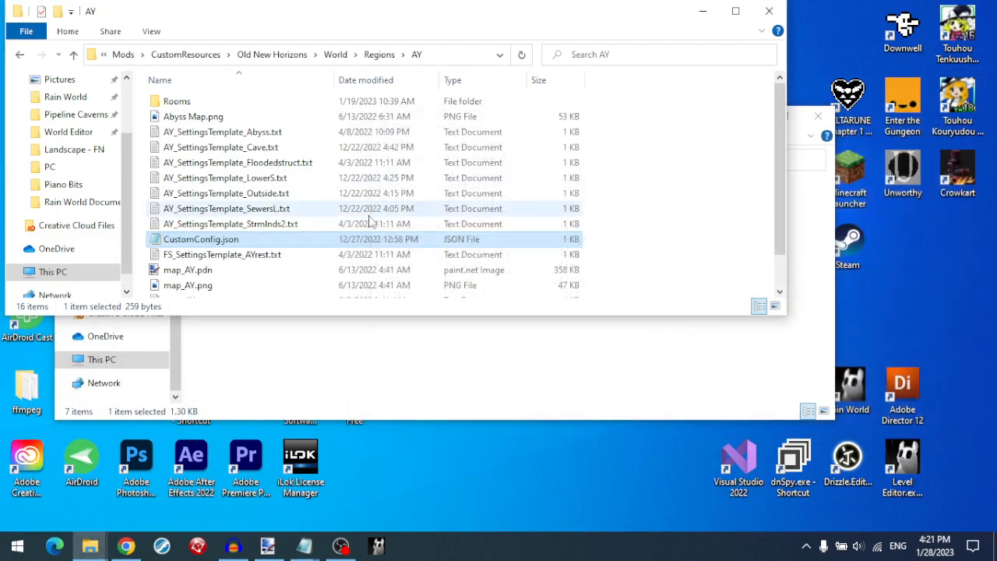
scroll(286, 139, down, 2)
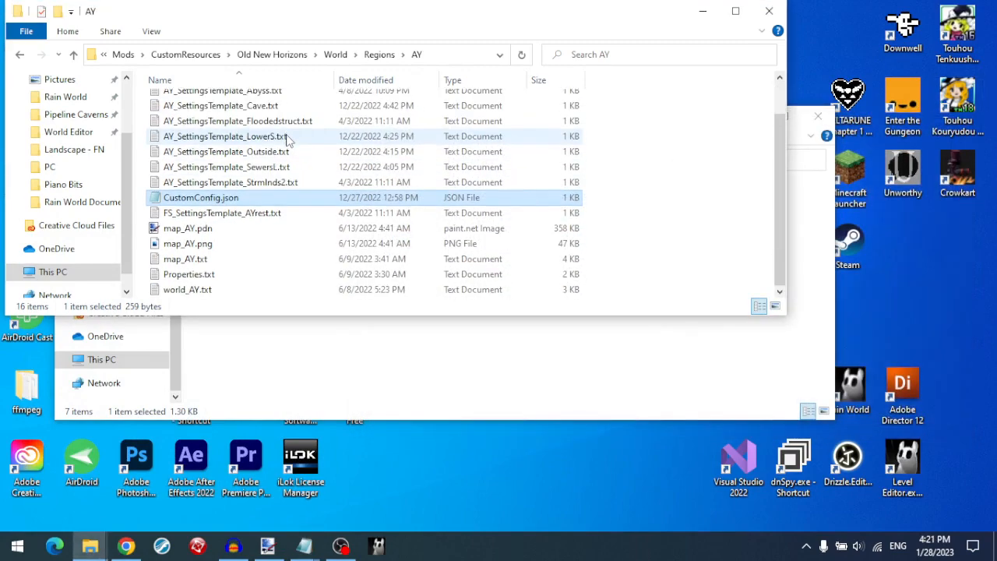
double_click(187, 259)
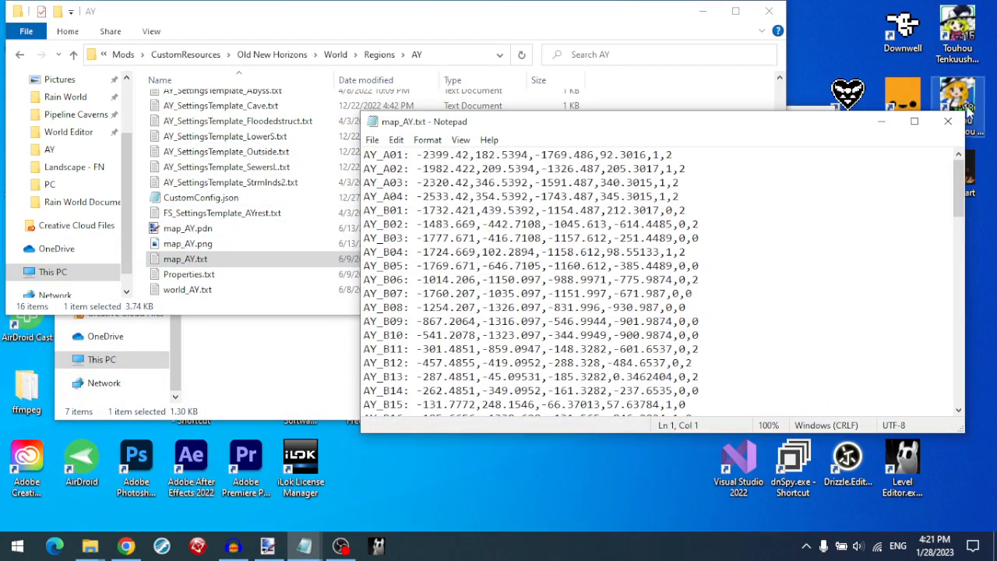
click(948, 121)
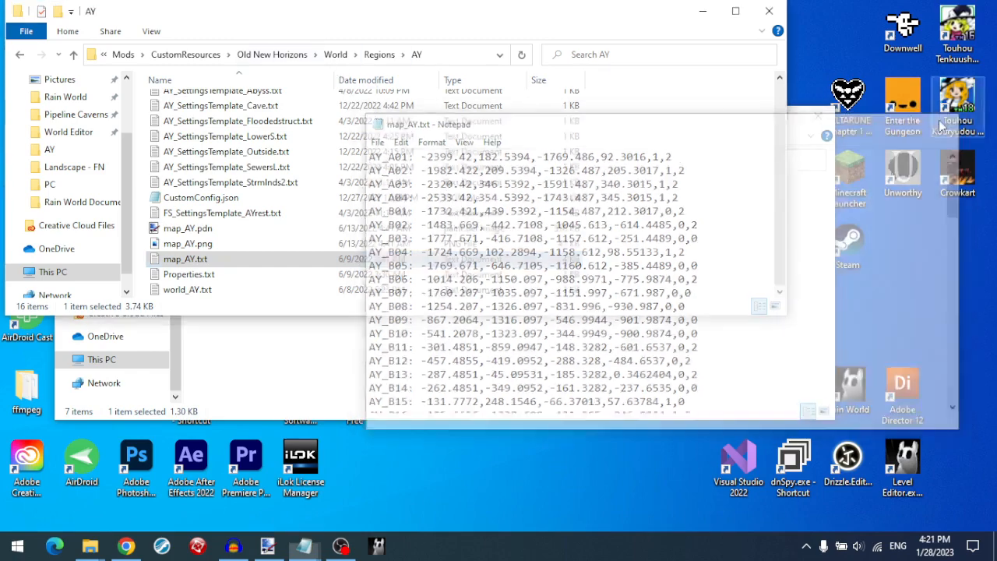
- Open map_PC.txt from the Pipeline Caverns PC folder and compare its room position lines with its Connection lines
mouse_move(90, 546)
click(115, 518)
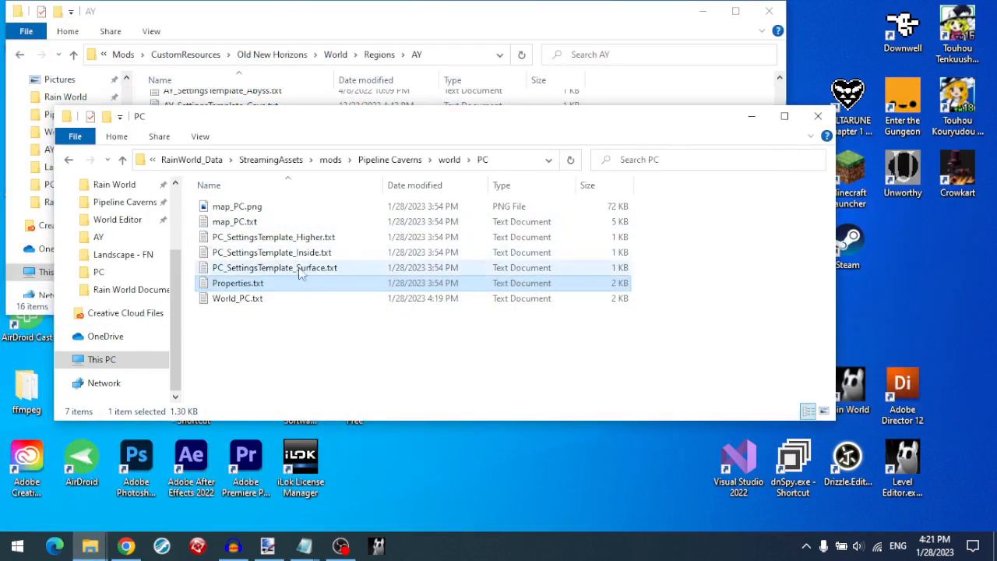
double_click(261, 224)
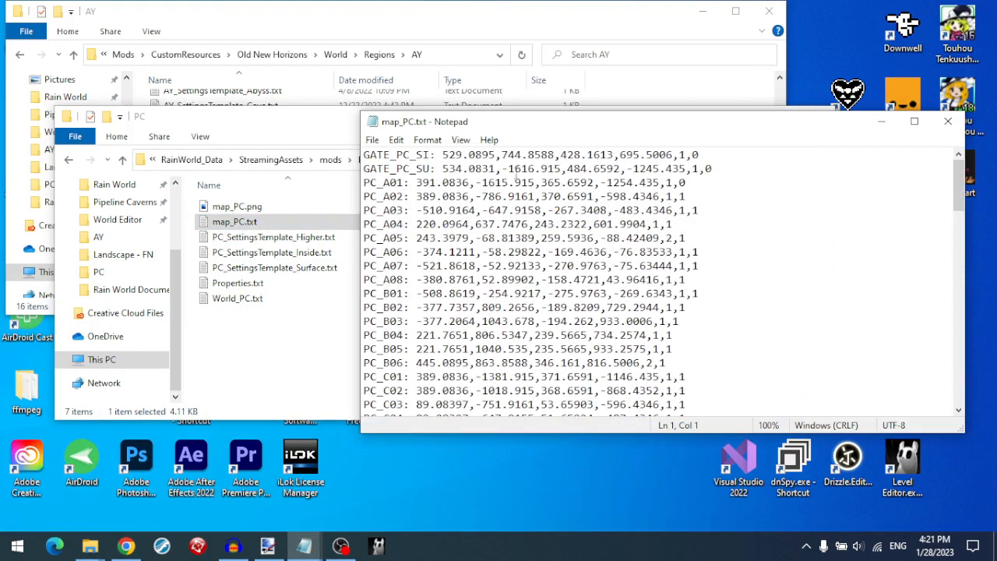
scroll(539, 265, down, 20)
drag(364, 293, 438, 293)
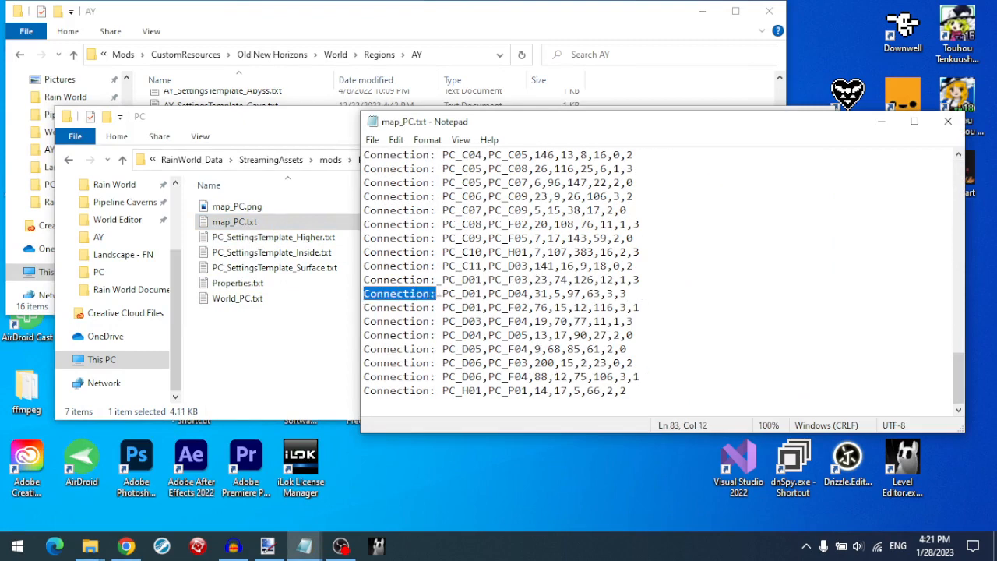
click(364, 304)
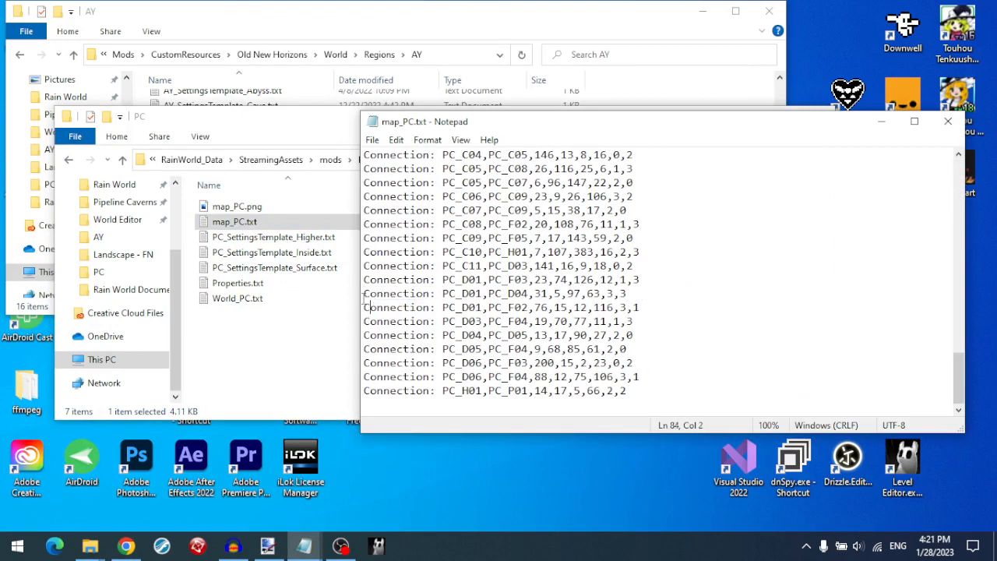
drag(365, 294, 467, 294)
click(457, 294)
drag(365, 294, 441, 296)
scroll(444, 294, up, 20)
drag(356, 156, 438, 155)
scroll(450, 351, down, 20)
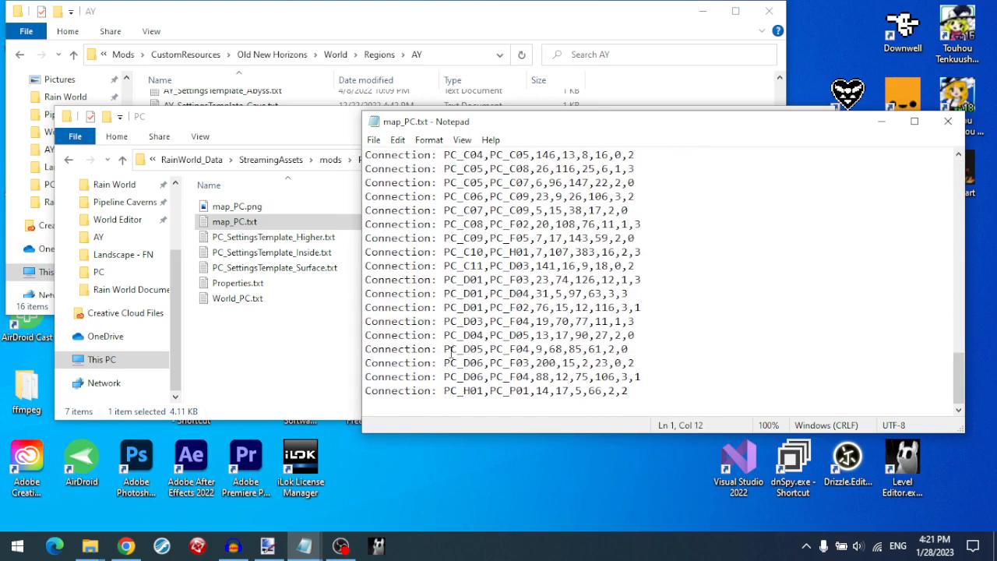
- Examine the room names, coordinates and direction values in the PC_D01,PC_D04 Connection line of map_PC.txt
drag(441, 294, 491, 294)
click(490, 294)
click(535, 293)
drag(537, 294, 601, 293)
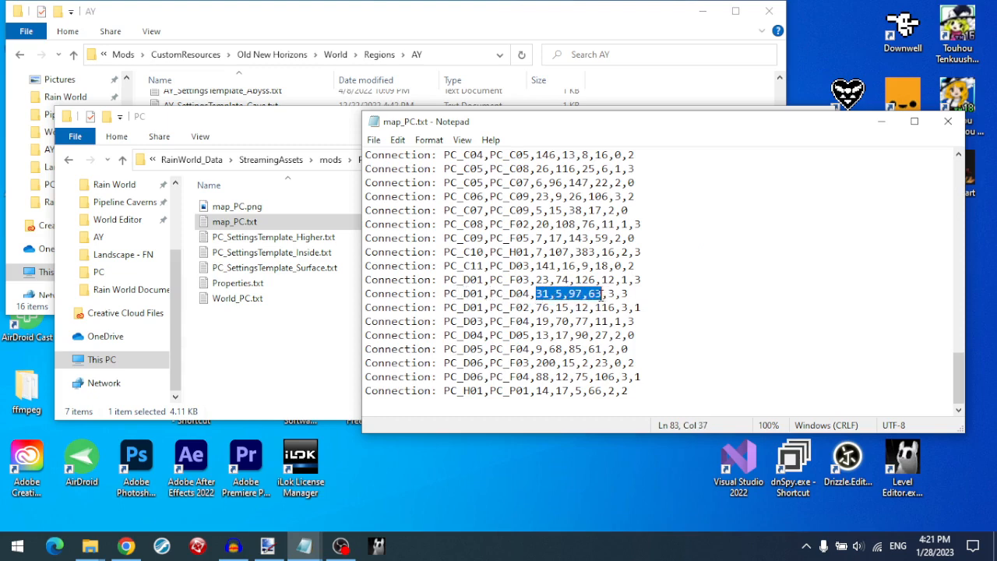
click(583, 294)
drag(537, 294, 598, 294)
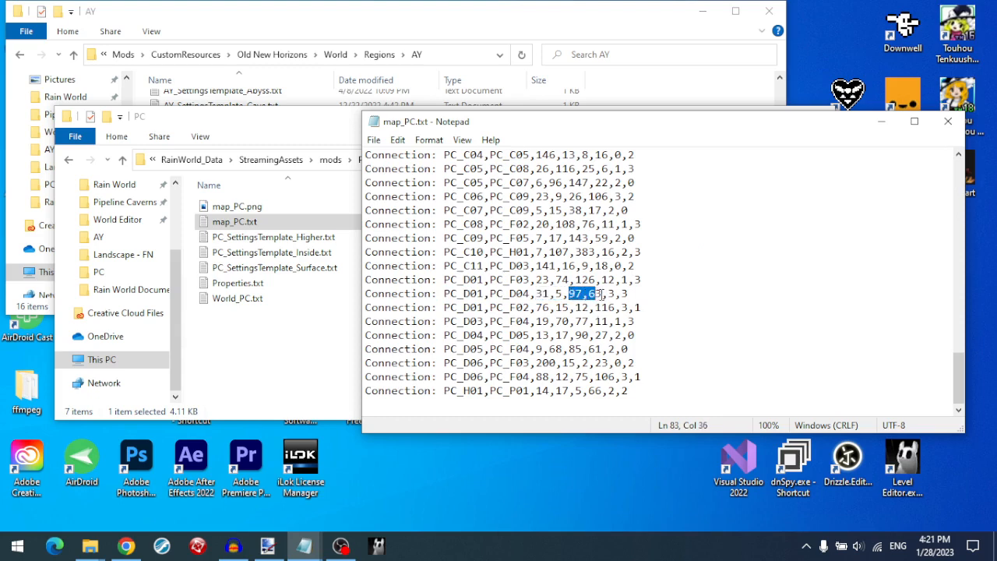
click(602, 294)
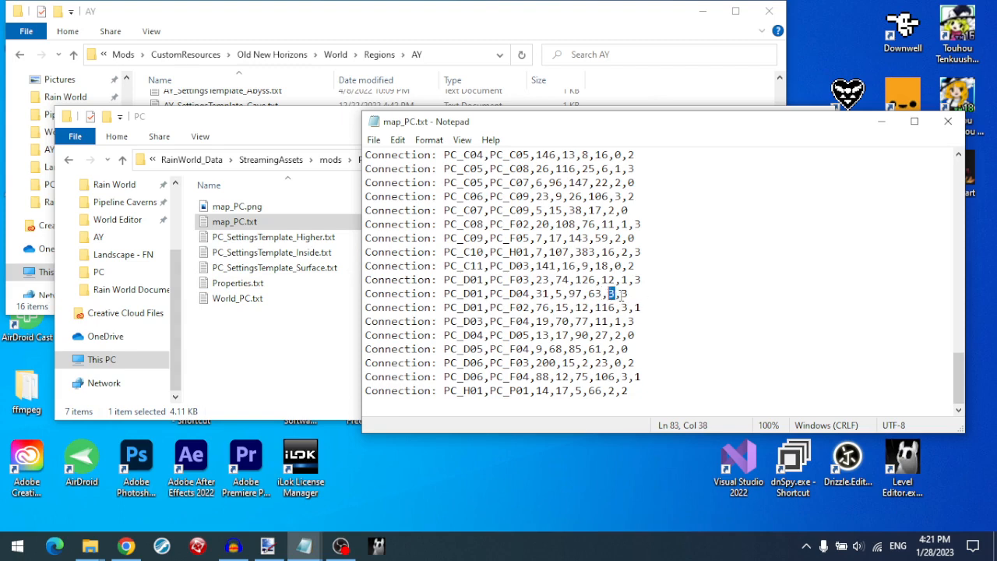
drag(621, 294, 631, 294)
scroll(631, 294, up, 20)
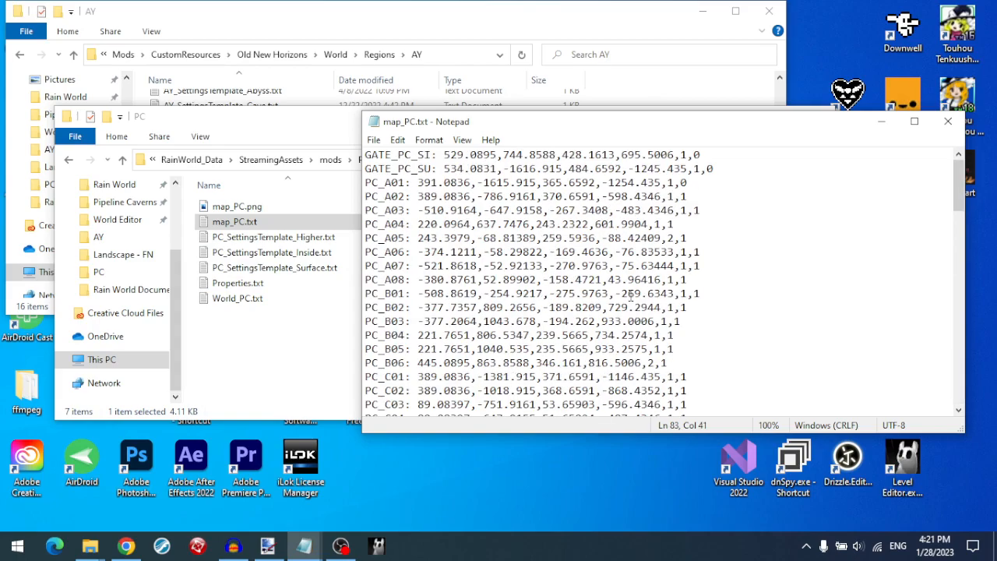
scroll(627, 294, down, 20)
- Open map_vs.txt from the moreslugcats vs folder, look over its Connection and room lines, and minimize the folder window
click(90, 545)
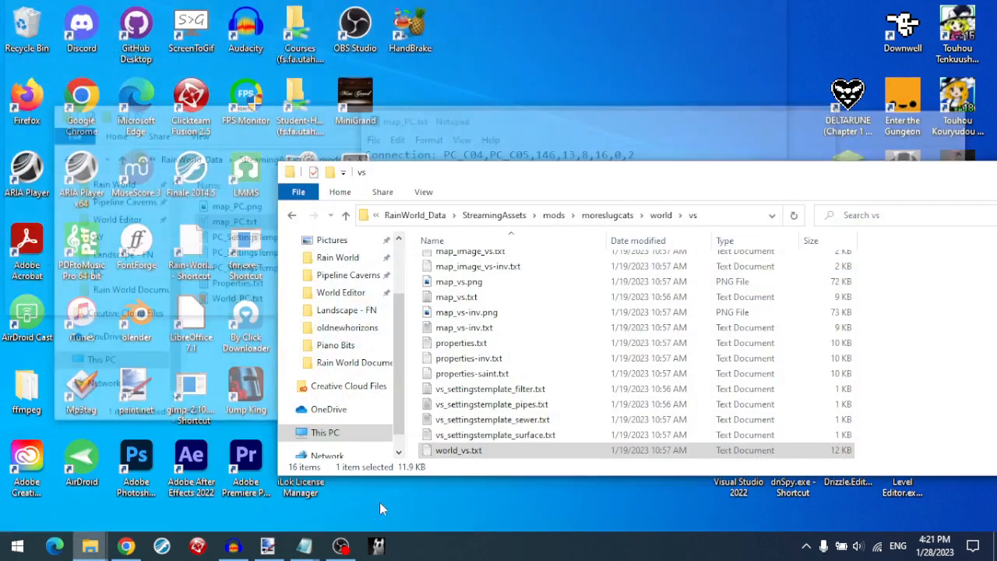
click(379, 501)
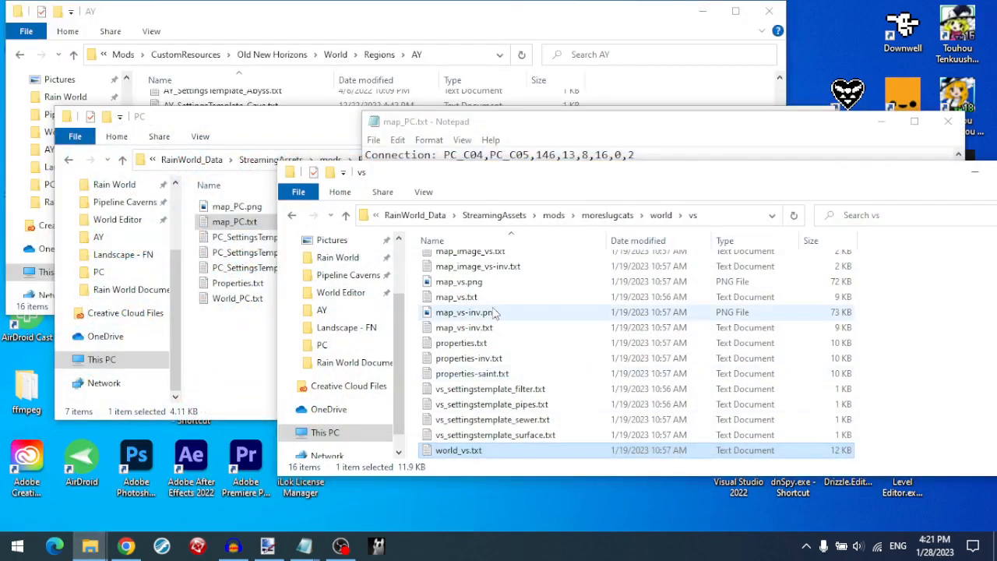
scroll(495, 312, up, 1)
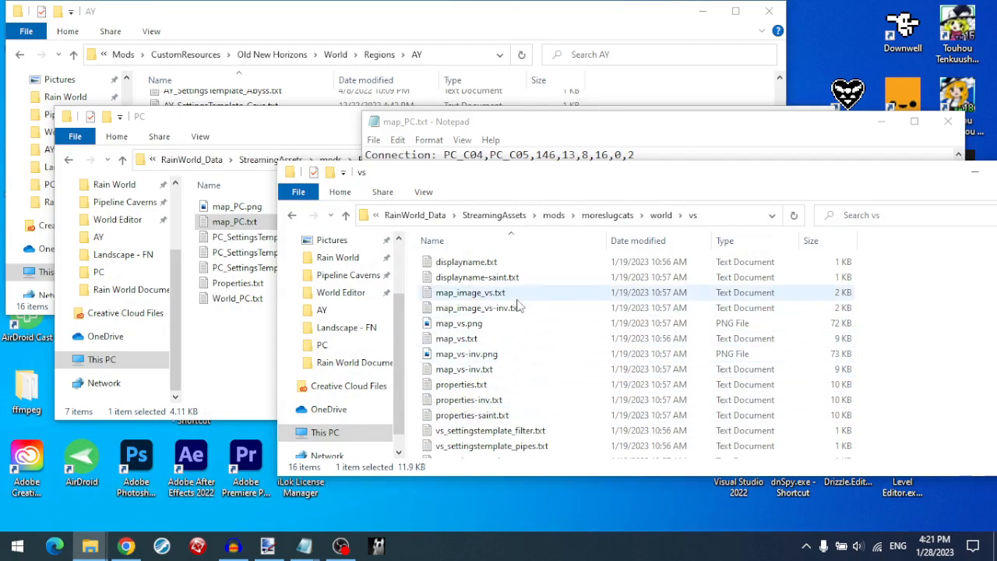
scroll(520, 306, down, 1)
double_click(497, 297)
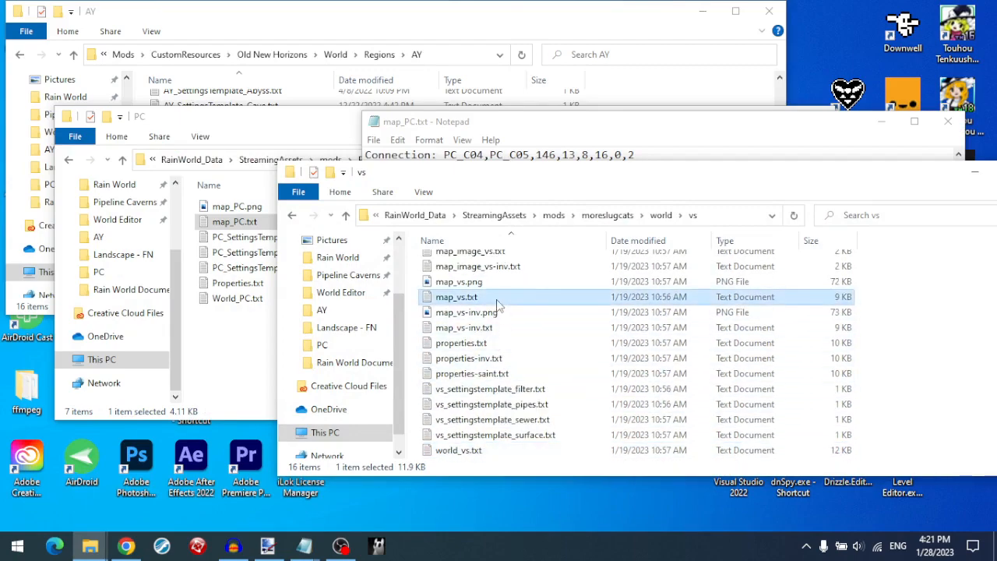
scroll(497, 297, down, 20)
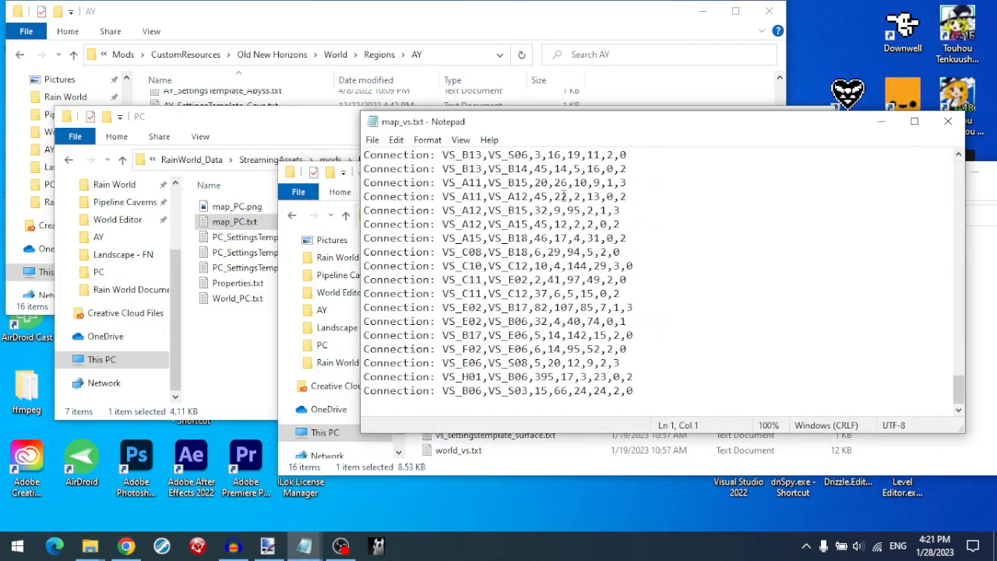
click(369, 322)
shift+click(662, 317)
click(663, 317)
scroll(458, 325, up, 20)
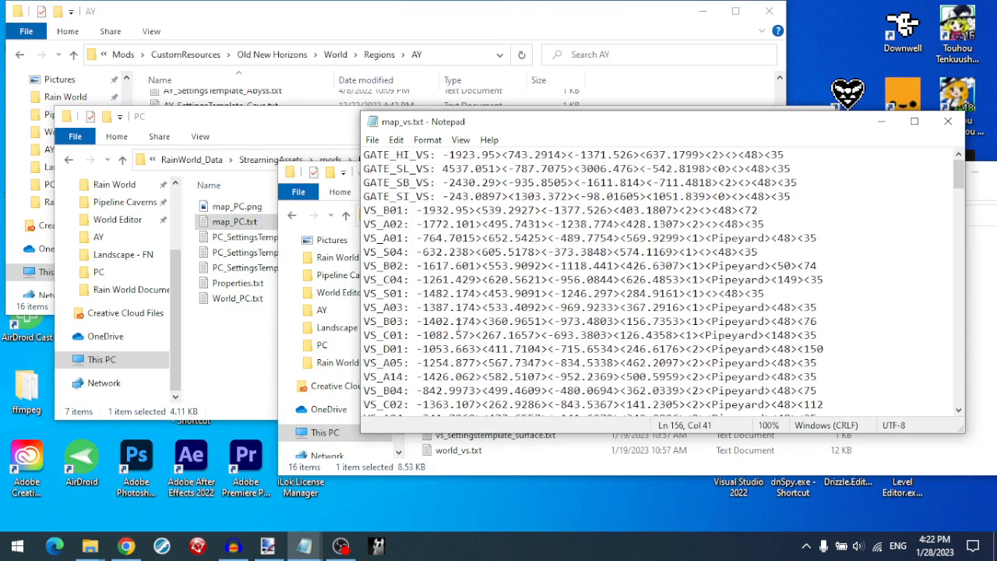
click(989, 266)
click(975, 173)
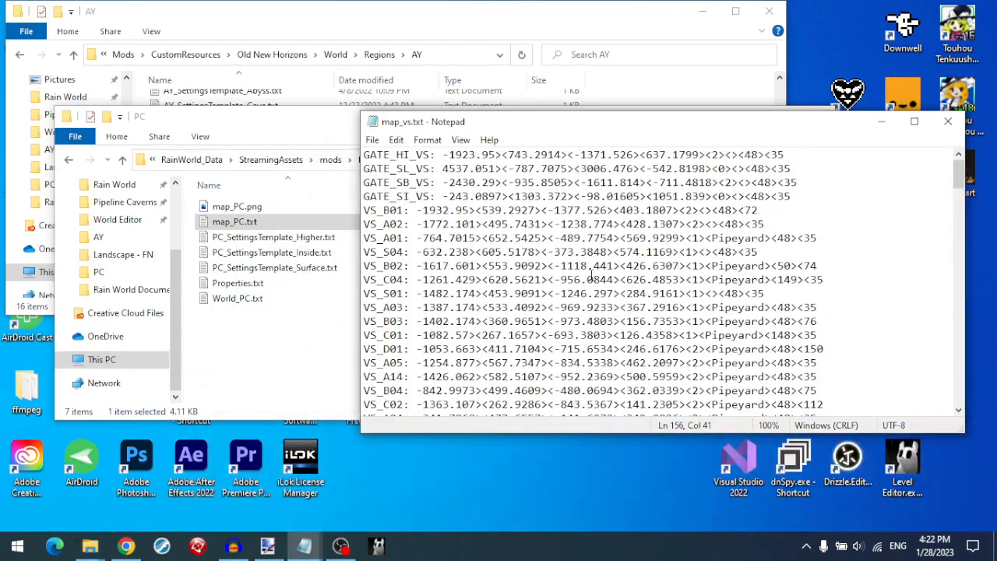
- Move map_vs.txt aside to reveal map_PC.txt and examine its PC_C04,PC_C05 Connection line
drag(509, 123, 364, 236)
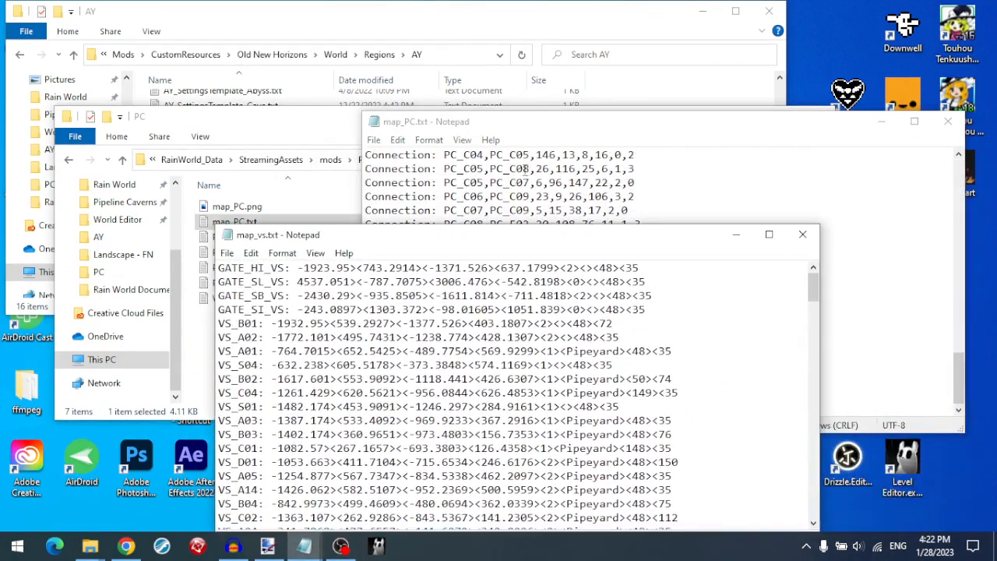
click(366, 156)
drag(366, 156, 638, 157)
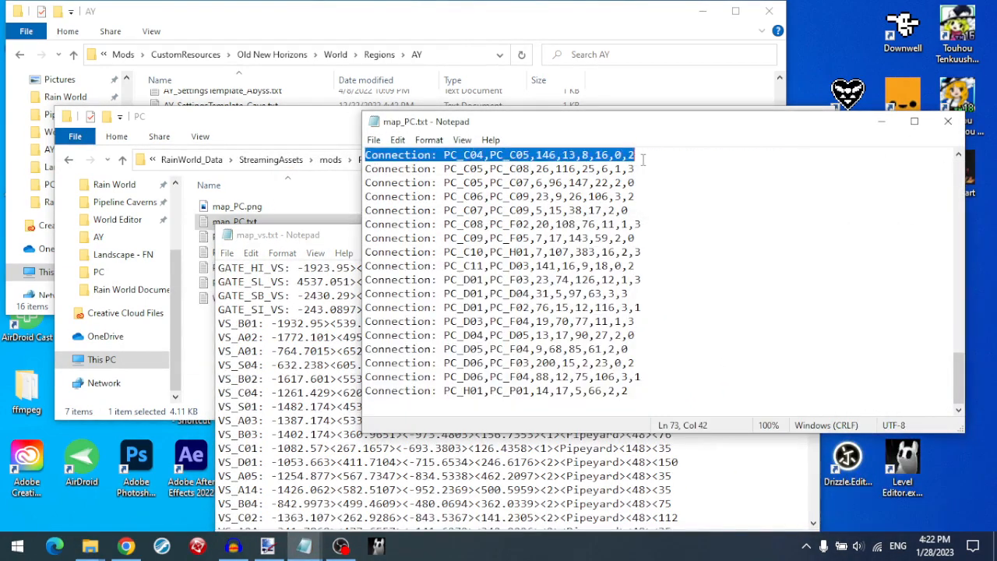
click(643, 159)
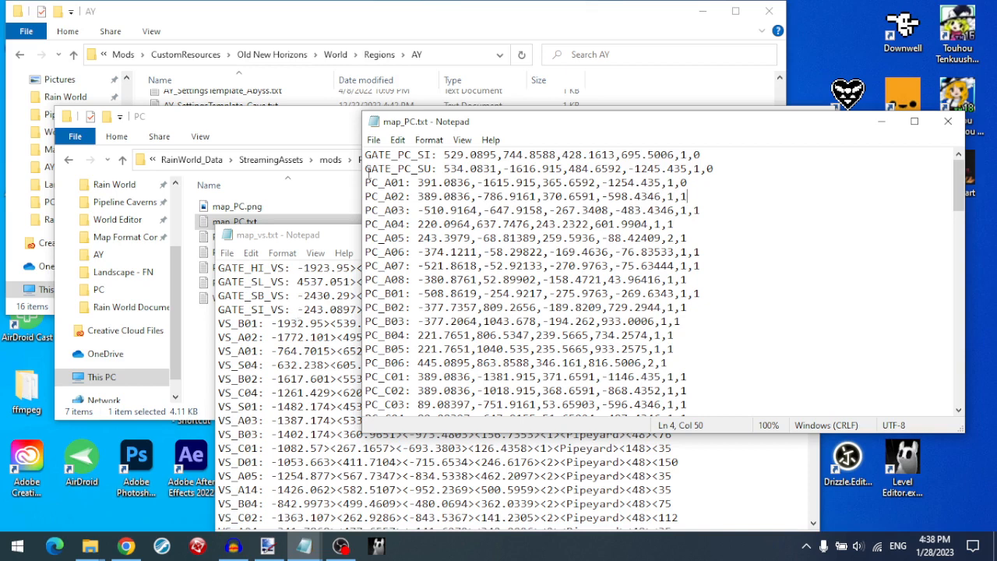
- Examine the position, layer and final values of the GATE_PC_SI line in map_PC.txt
drag(365, 156, 470, 156)
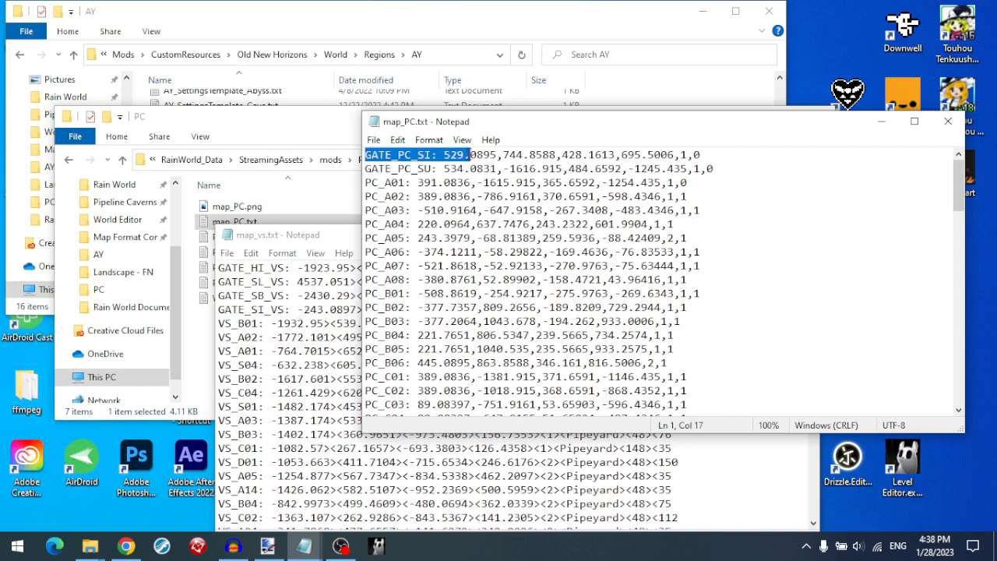
click(372, 155)
drag(367, 156, 675, 156)
double_click(684, 156)
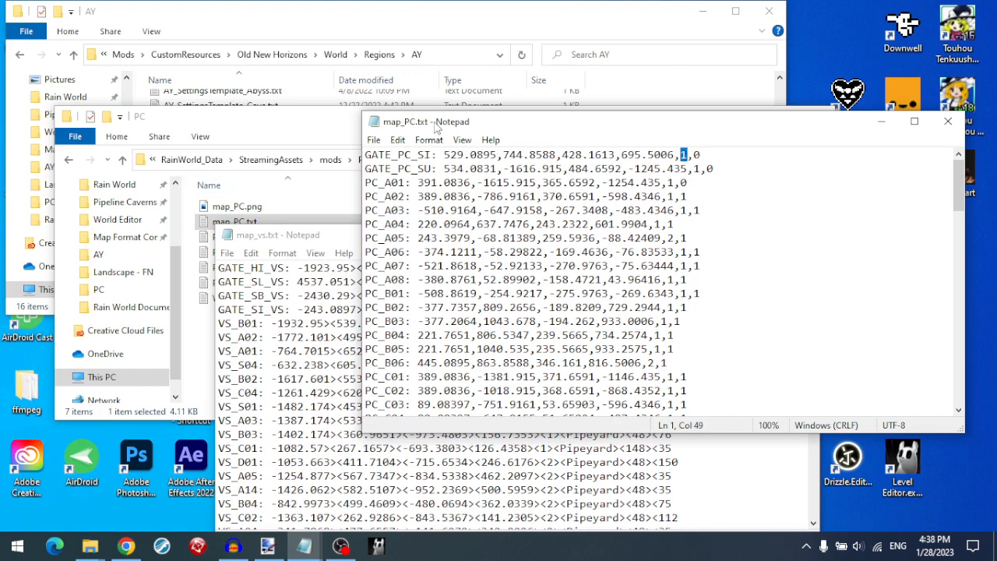
drag(436, 128, 428, 133)
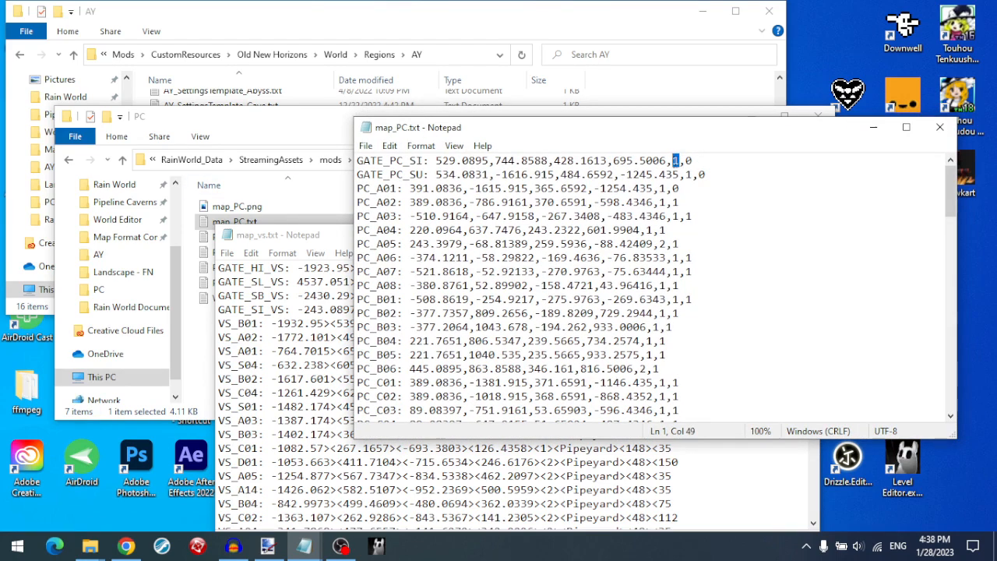
double_click(687, 160)
click(722, 163)
key(shift+Left)
- Examine the room line format in map_vs.txt, including the position values, the Pipeyard subregion field and the trailing room size
click(260, 348)
drag(288, 242, 288, 207)
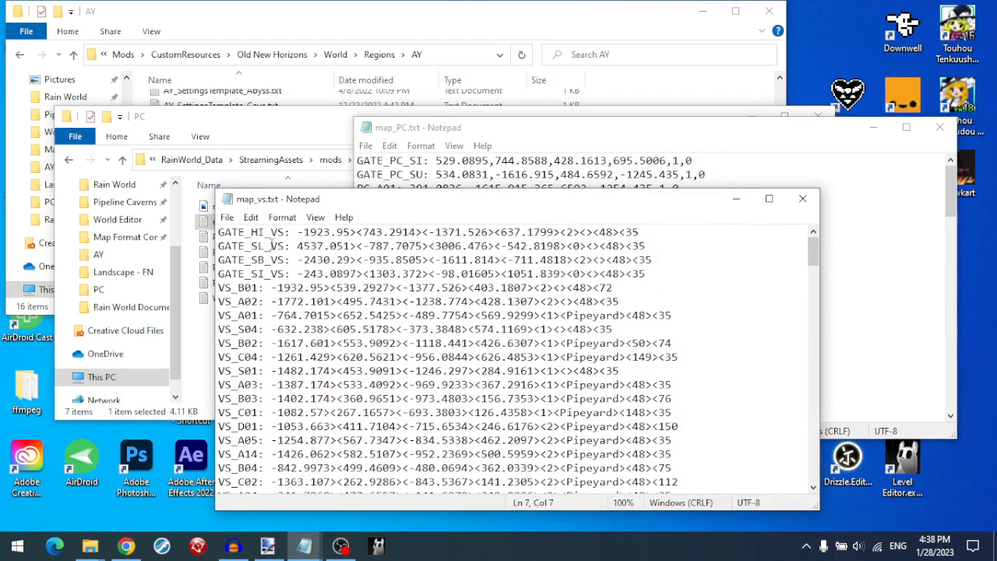
drag(220, 233, 566, 232)
click(573, 233)
drag(567, 314, 621, 315)
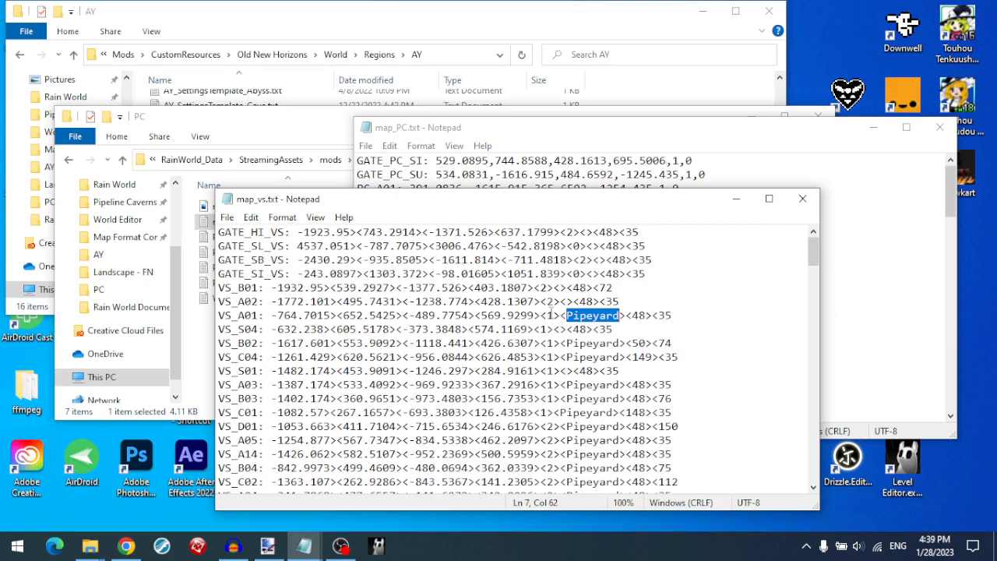
drag(632, 316, 673, 317)
click(681, 316)
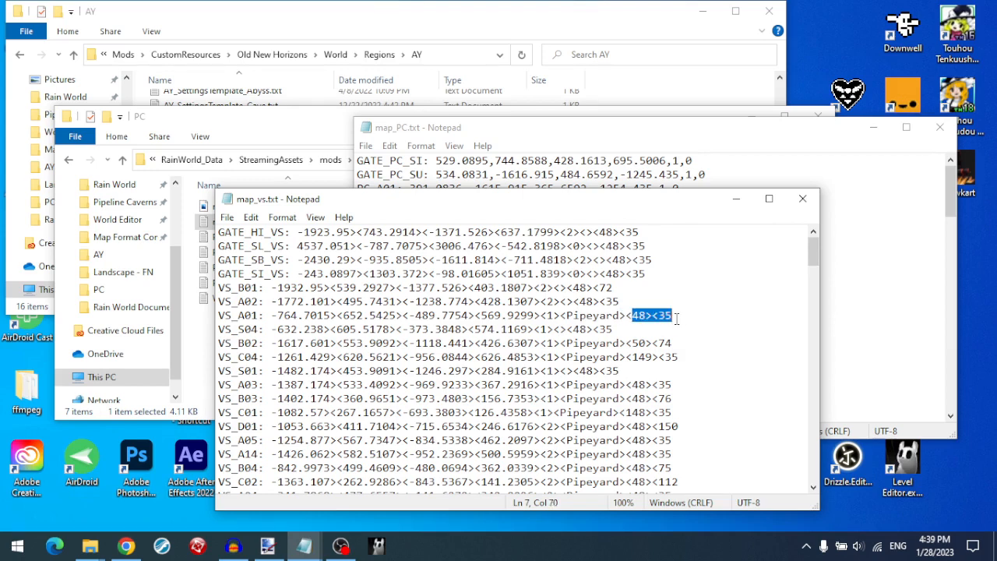
click(677, 317)
- Compare the comma separator in the GATE_PC_SI line of map_PC.txt with the >< separator in map_vs.txt
click(288, 136)
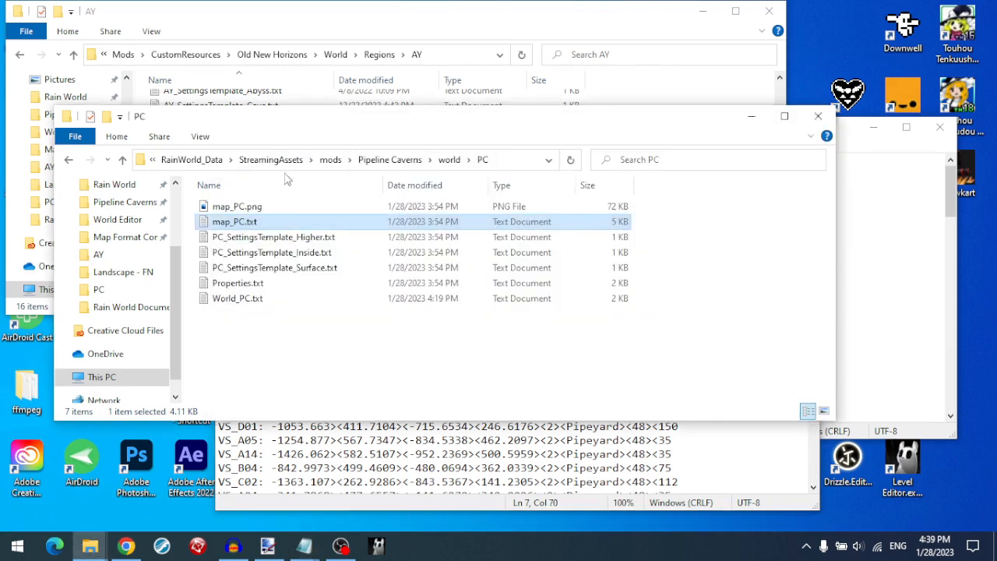
click(892, 298)
click(388, 453)
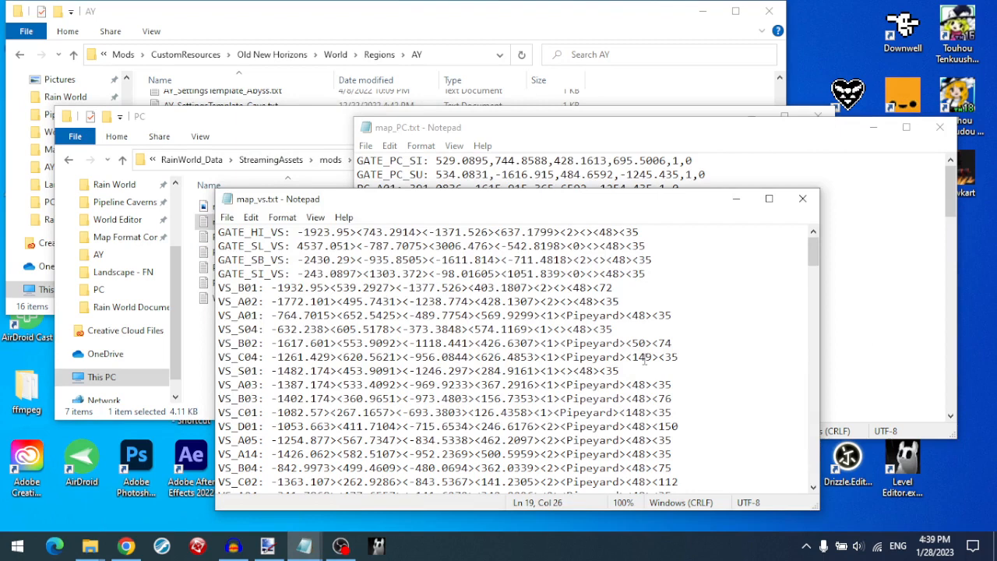
click(491, 161)
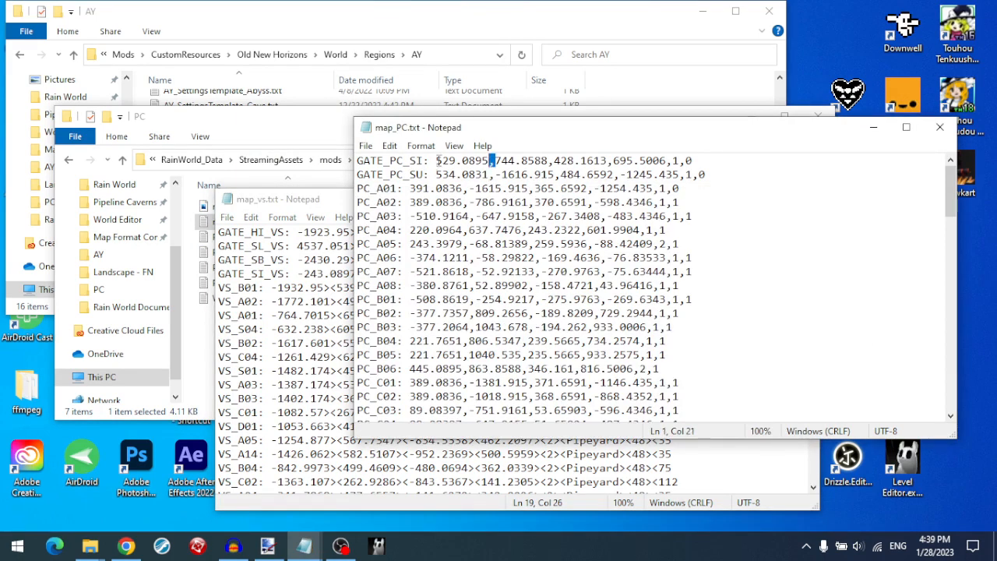
click(243, 328)
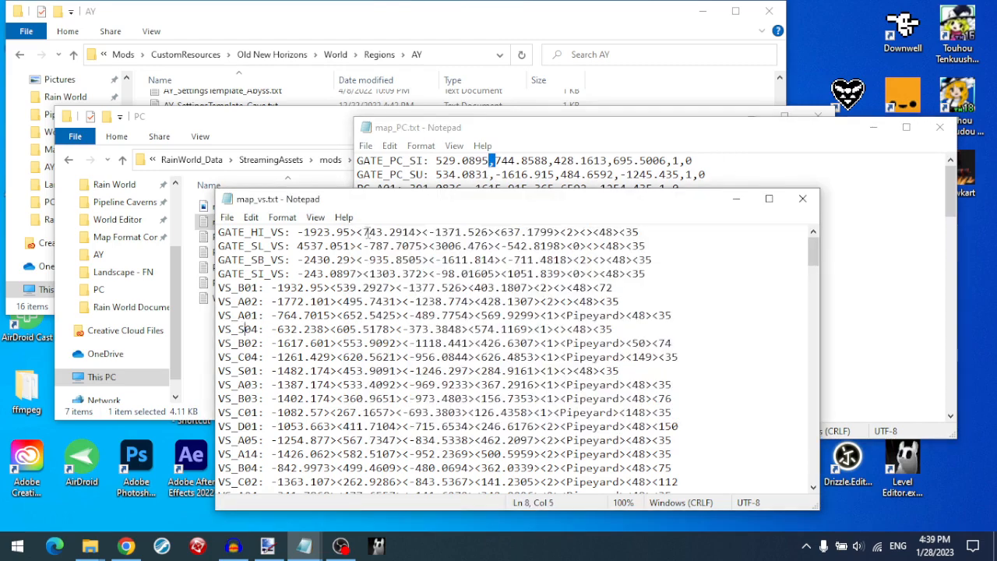
drag(364, 233, 351, 232)
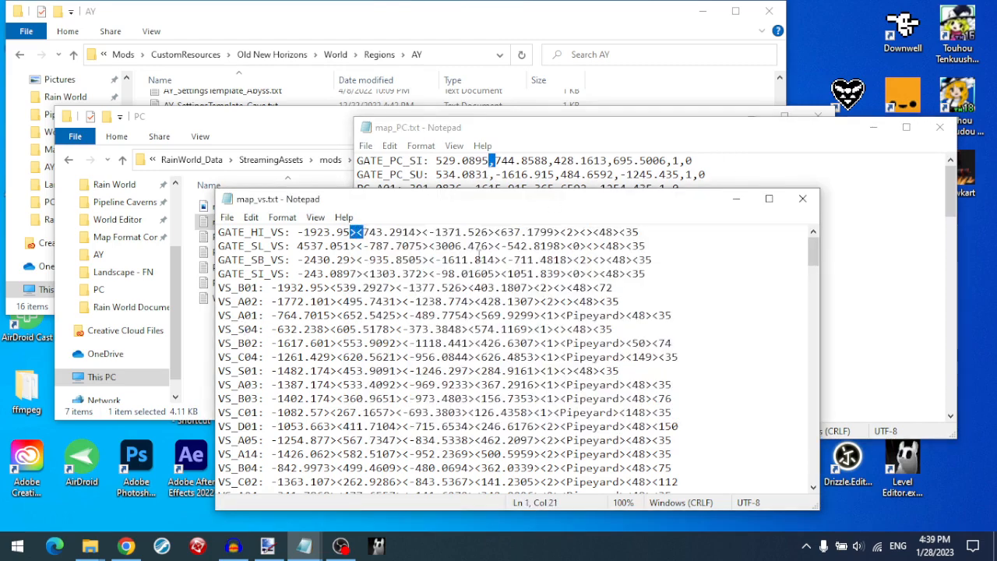
- Replace the commas after 529.0895 and 744.8588 in the GATE_PC_SI line of map_PC.txt with ><
click(505, 144)
text(><)
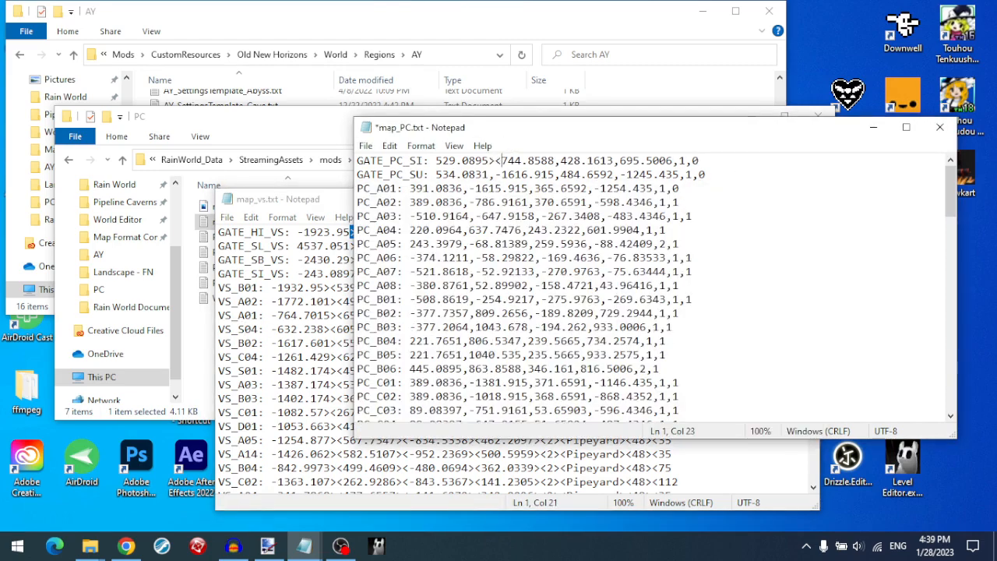
click(563, 161)
key(BackSpace)
text(><)
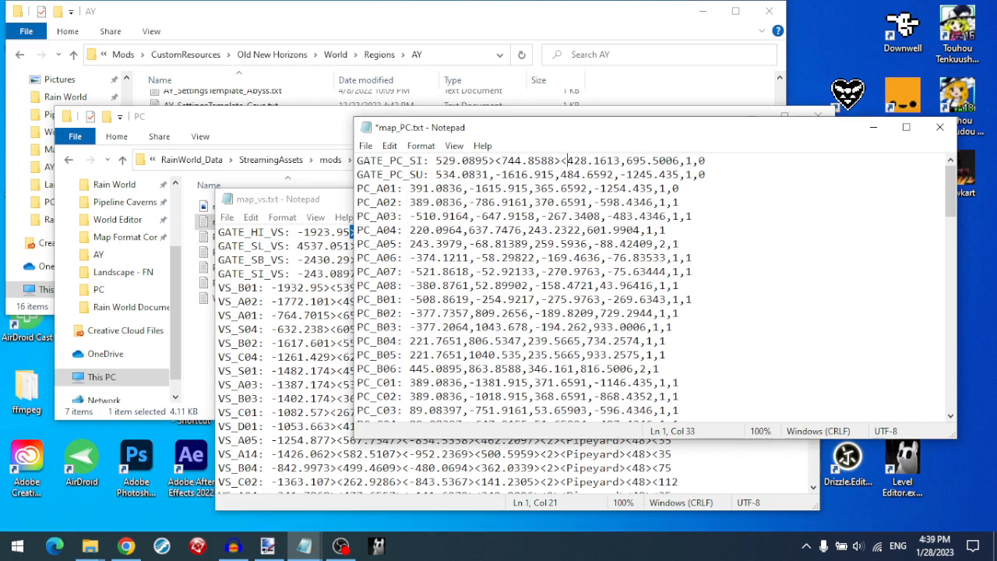
key(BackSpace)
text(><)
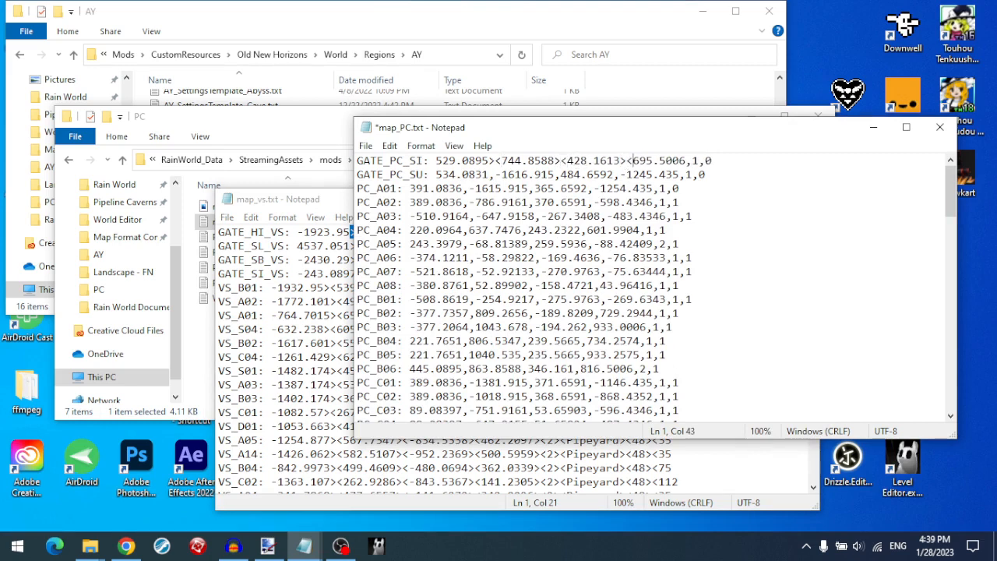
key(ctrl+z)
- Try to replace every comma in map_PC.txt with >< using Replace All
click(390, 146)
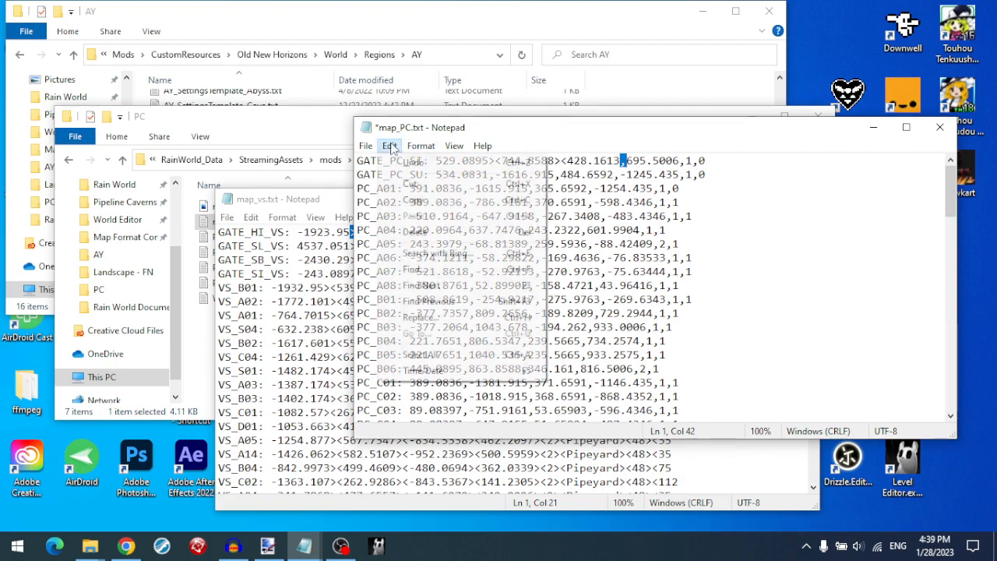
click(420, 317)
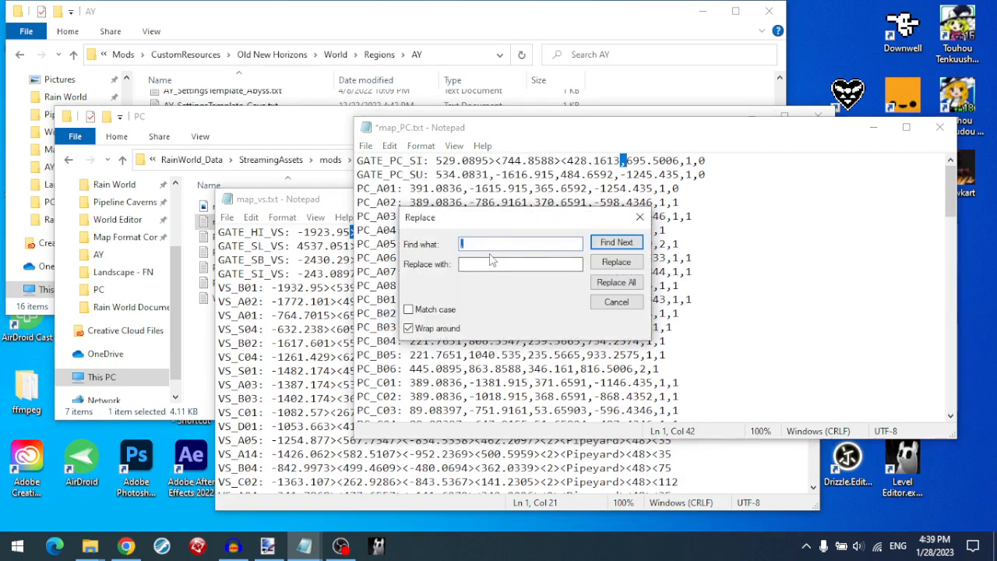
click(483, 262)
text(><)
click(616, 282)
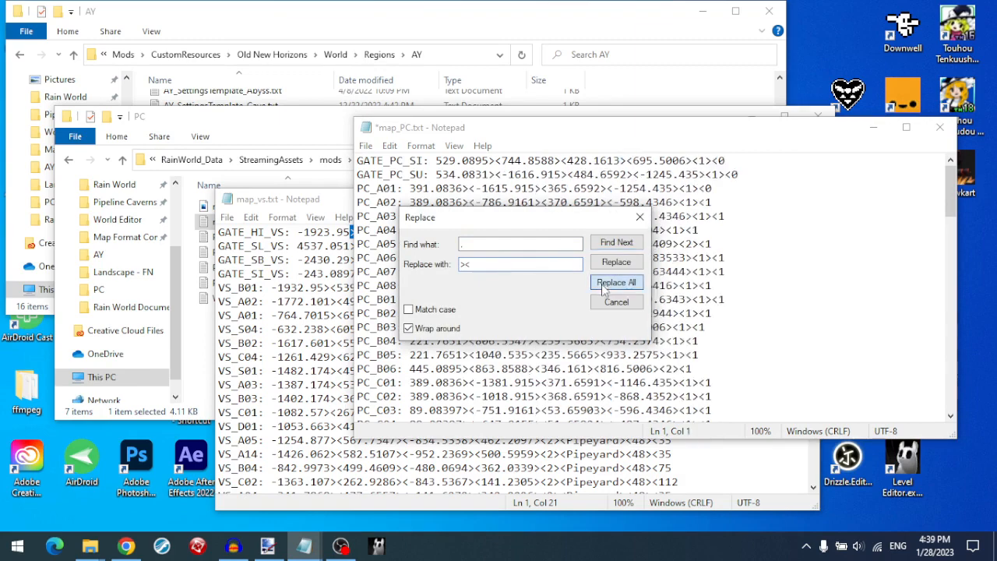
click(641, 217)
- Compare the Connection lines of map_PC.txt and map_vs.txt, and undo the replacement of all commas
drag(951, 191, 950, 324)
drag(359, 313, 729, 317)
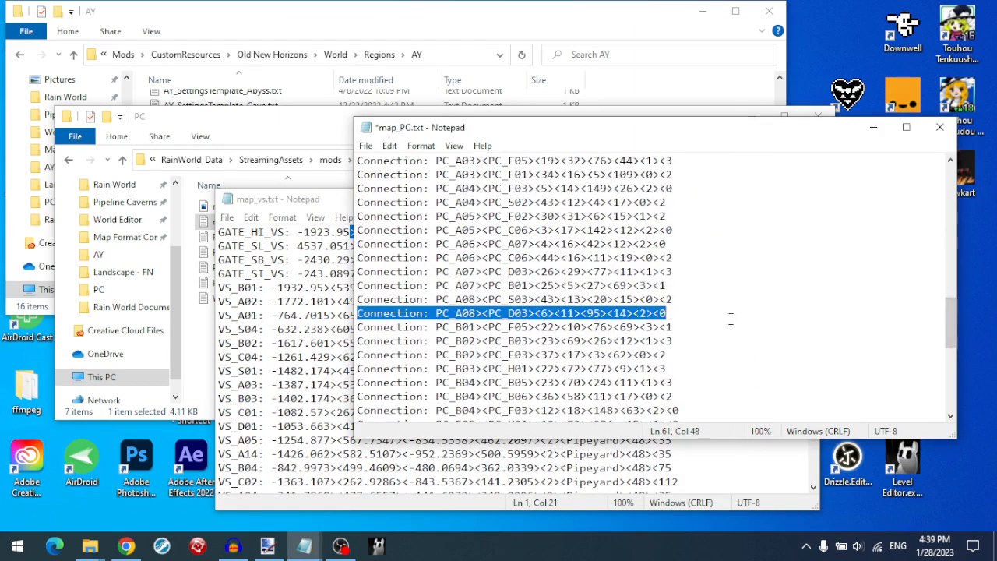
scroll(265, 363, down, 15)
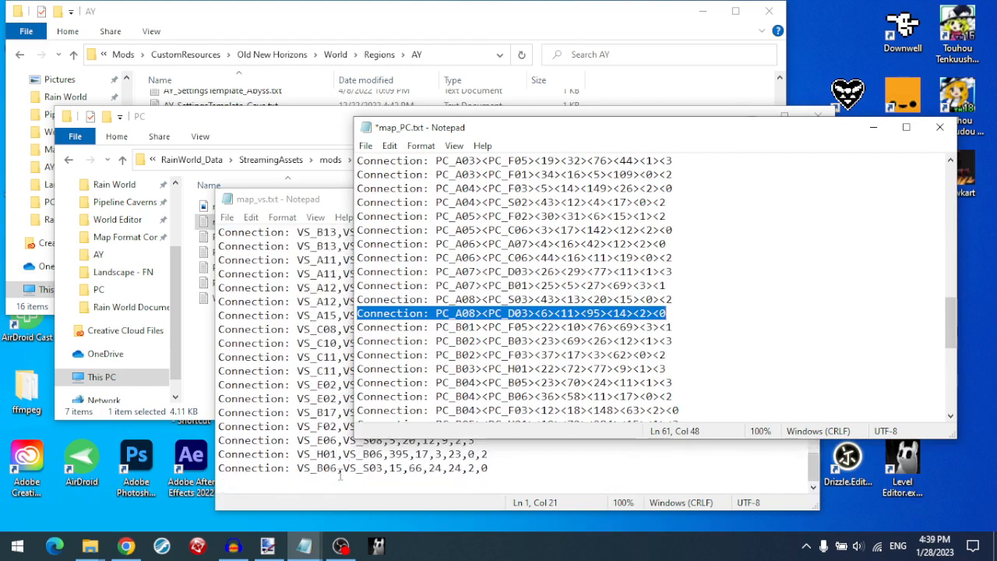
click(699, 263)
key(ctrl+a)
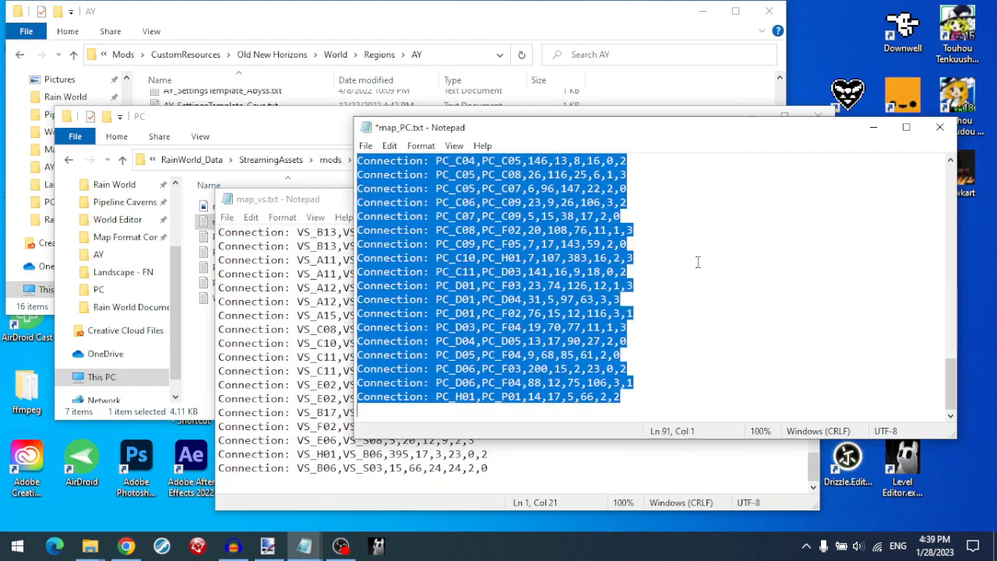
scroll(698, 262, up, 20)
click(258, 315)
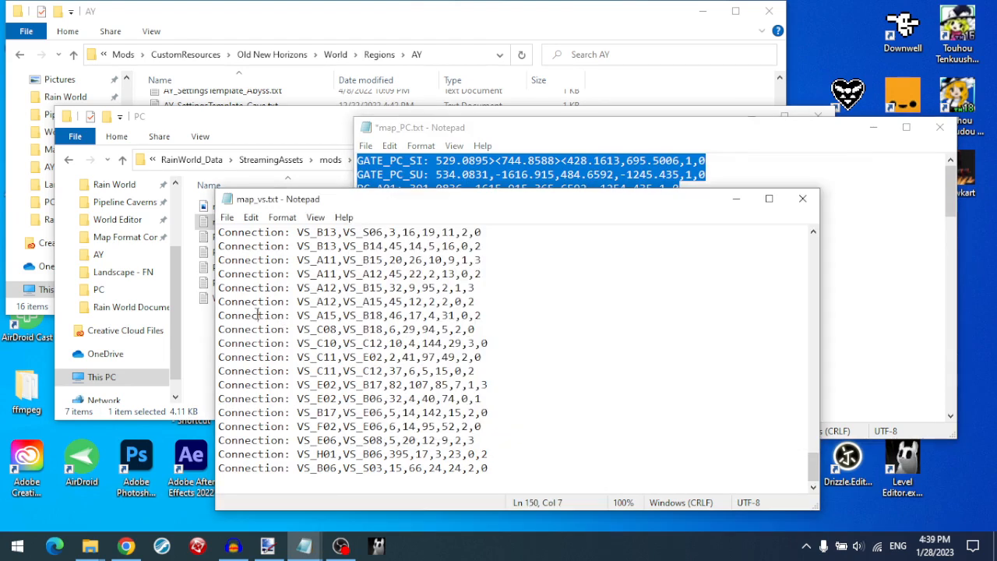
click(828, 341)
- Delete the value after the last comma in the GATE_PC_SI, GATE_PC_SU, PC_A01 and PC_A02 lines of map_PC.txt
click(722, 160)
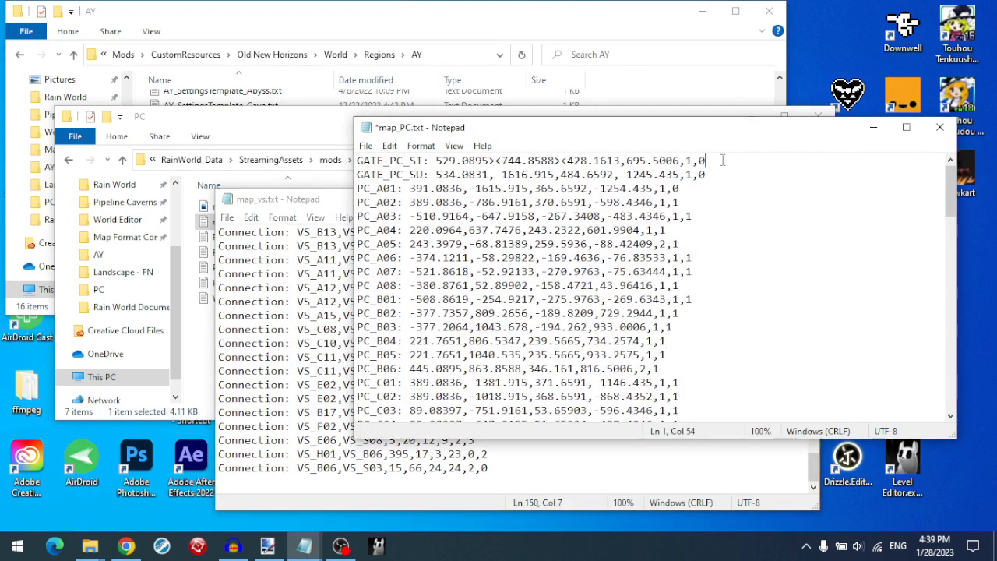
key(BackSpace)
key(Down)
key(Delete)
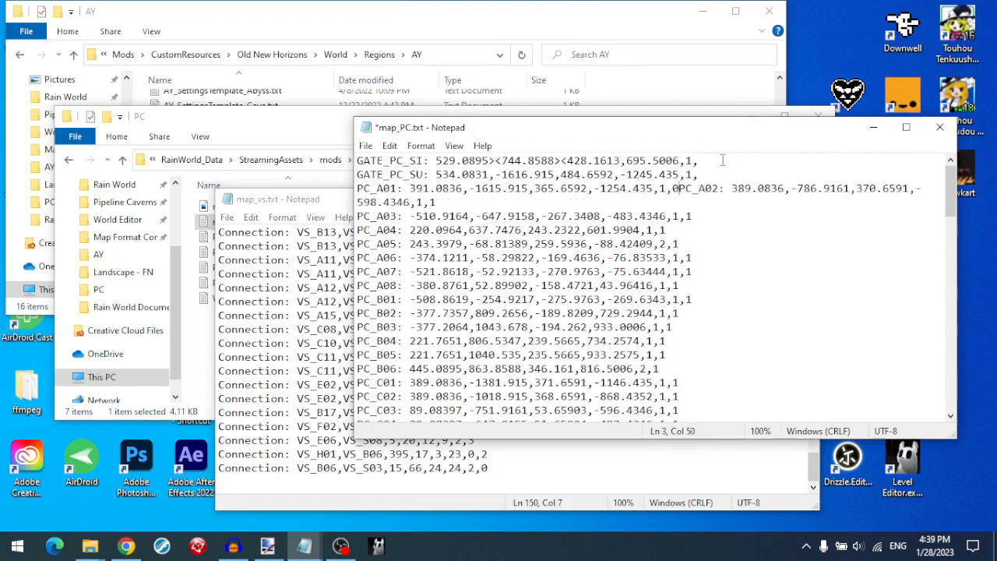
key(ctrl+z)
key(BackSpace)
key(Down)
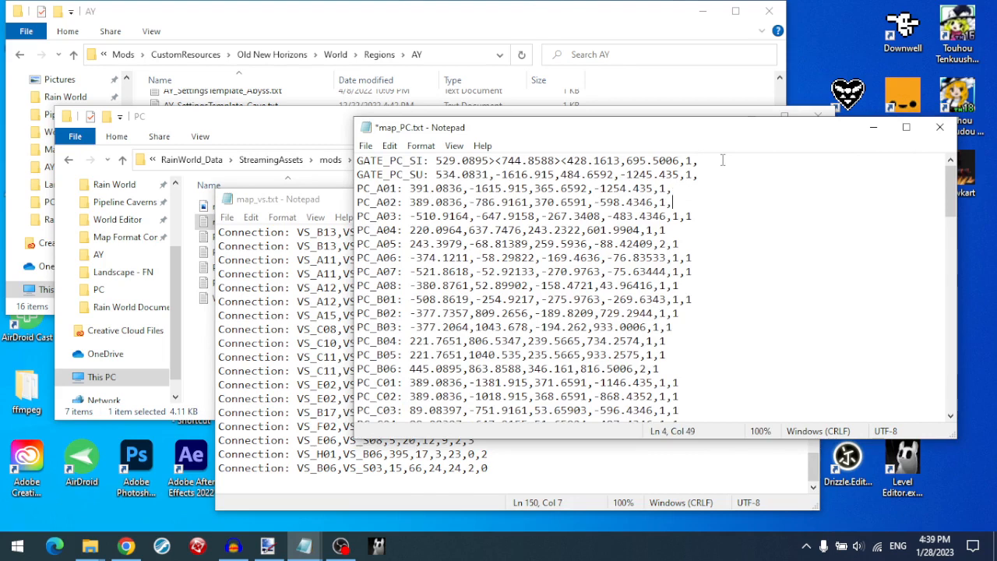
- Close map_PC.txt and discard the unsaved manual edits to its room lines
text(Pipeline C)
key(ctrl+z)
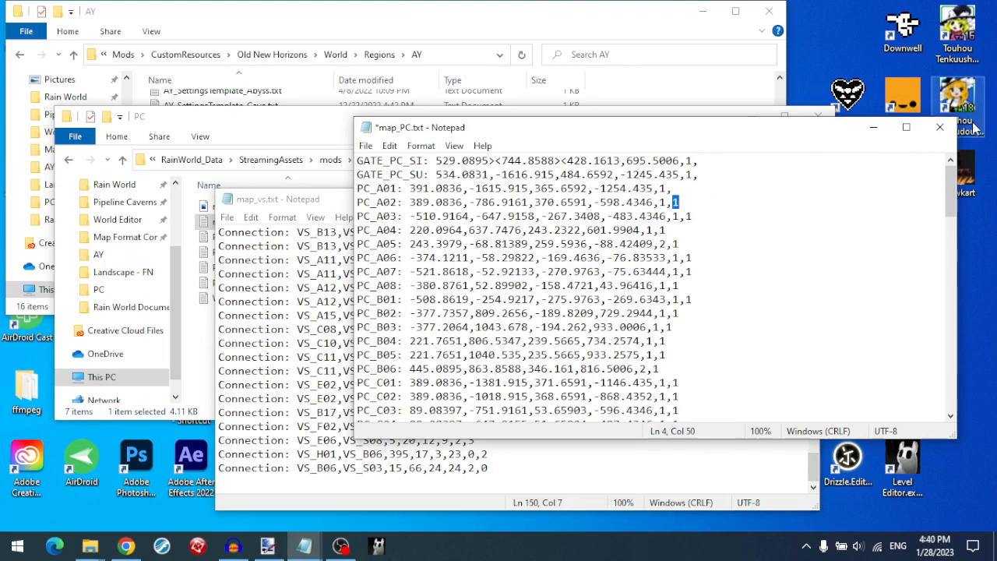
click(940, 127)
click(534, 296)
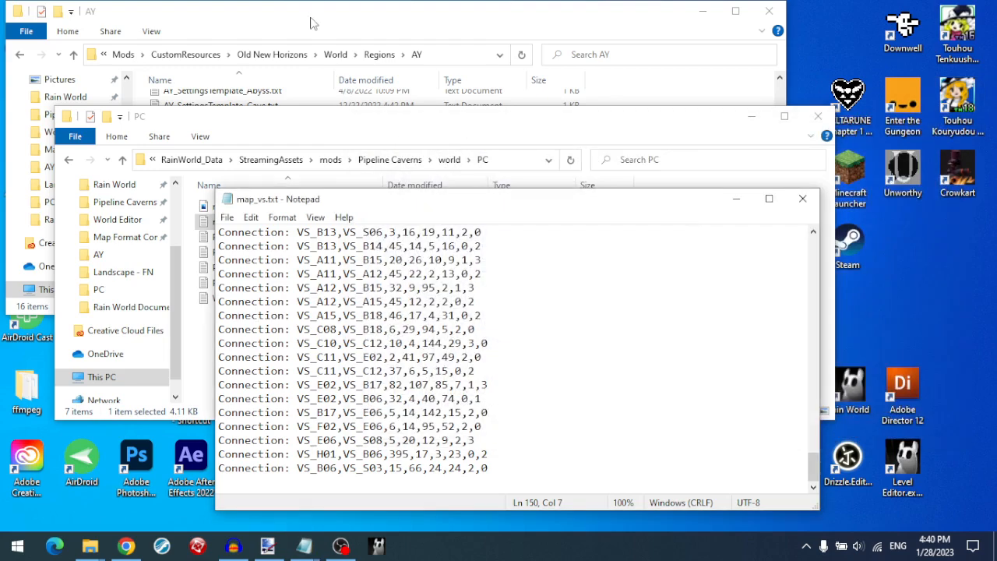
- Launch Map Format Converter.exe from the Map Format Converter folder
click(310, 23)
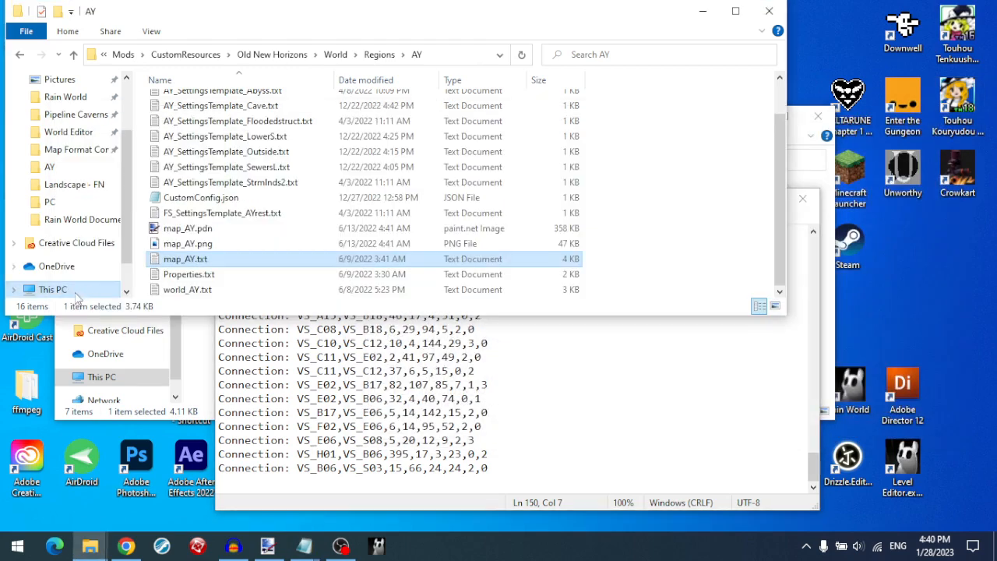
click(76, 151)
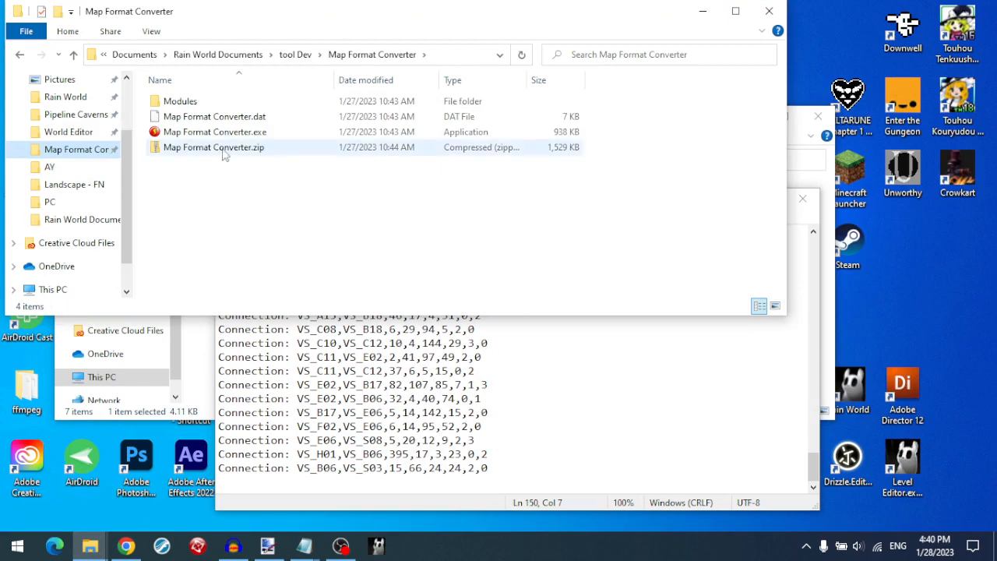
double_click(212, 134)
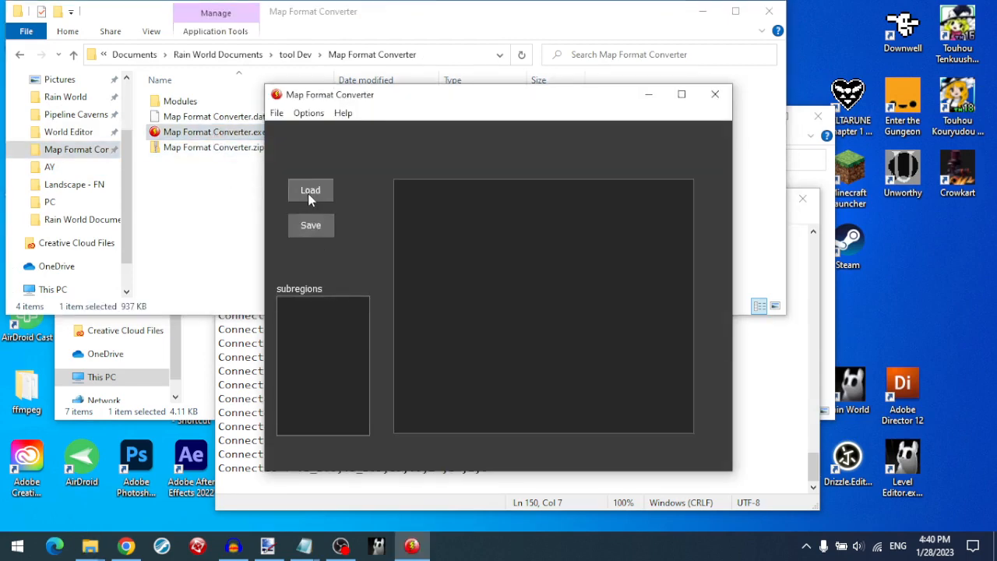
- Load map_PC.txt from the mod's Pipeline Caverns\world\PC folder into the converter
click(306, 199)
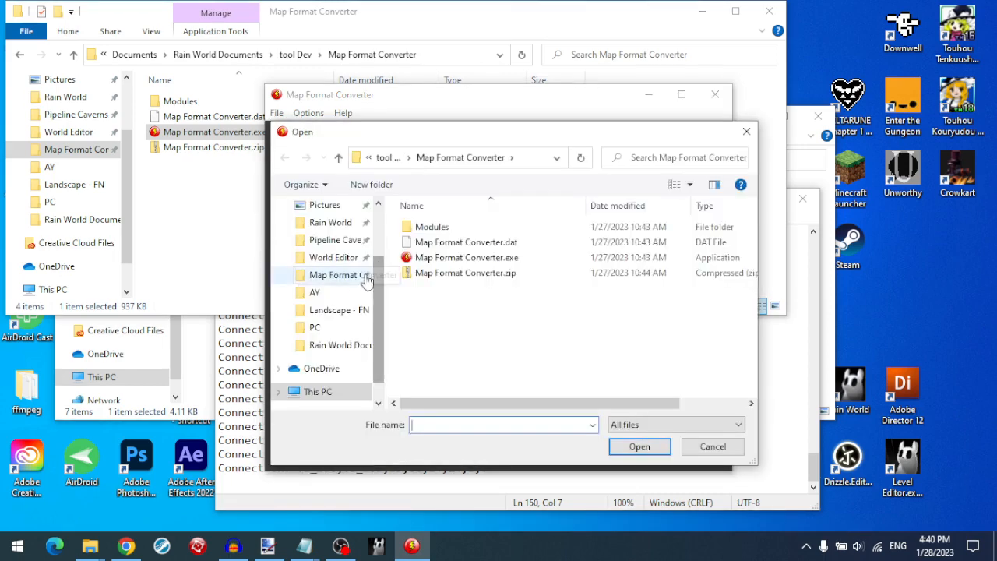
click(339, 241)
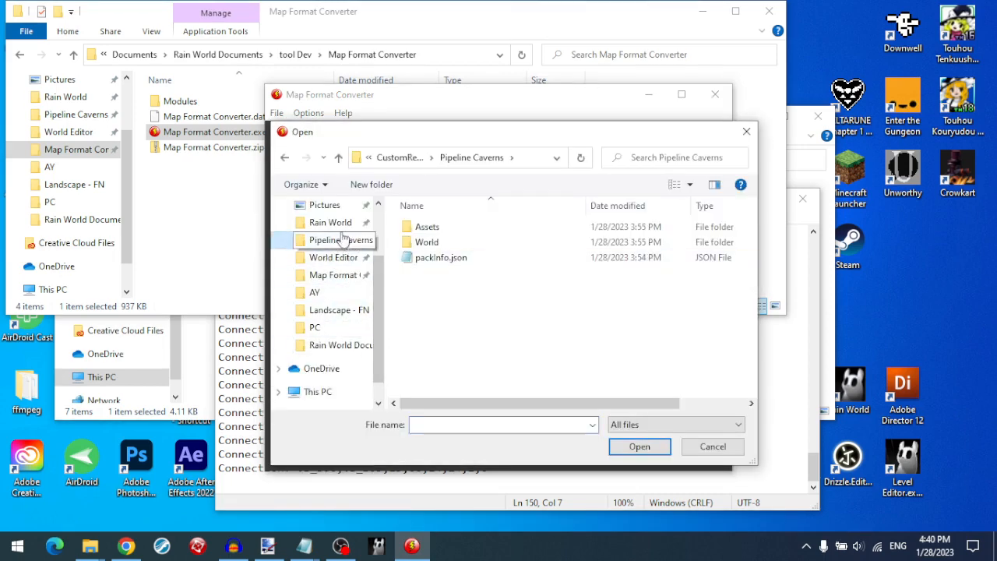
double_click(433, 244)
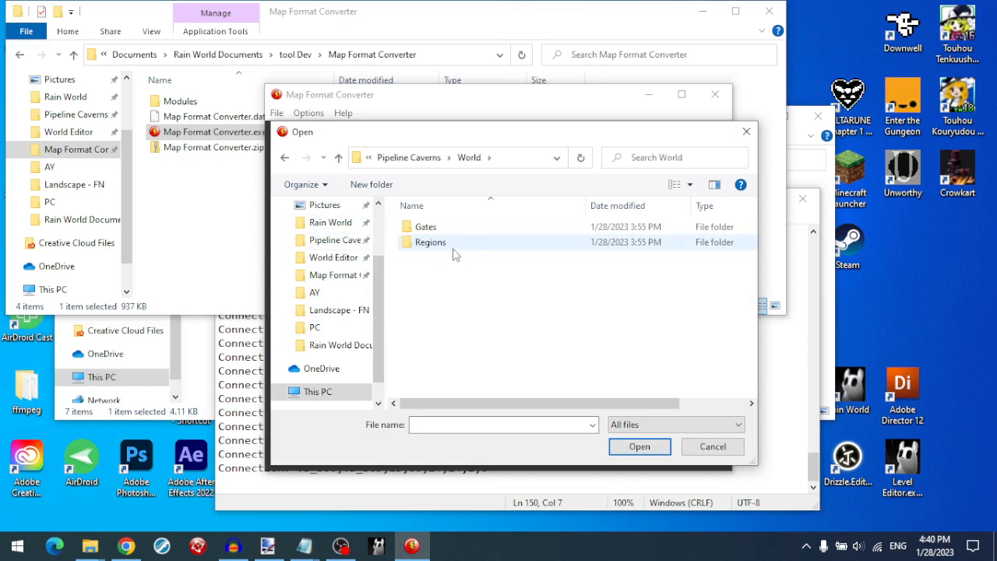
click(427, 161)
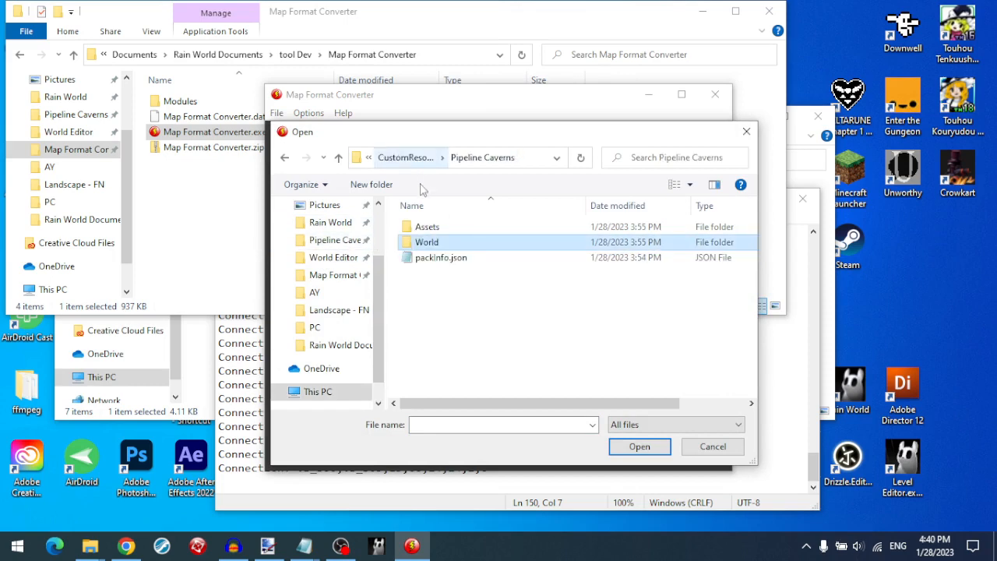
click(343, 222)
click(315, 327)
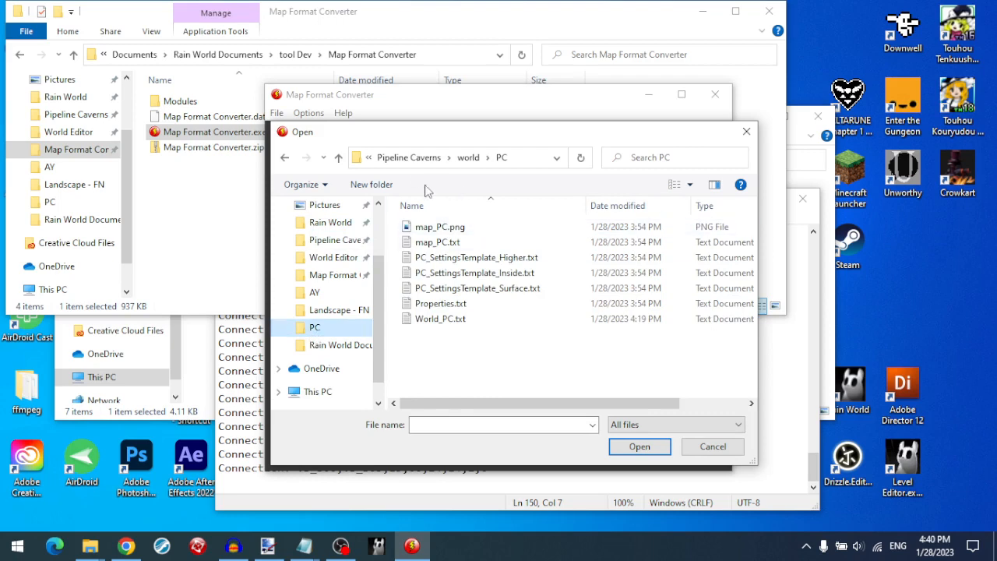
click(414, 159)
double_click(445, 243)
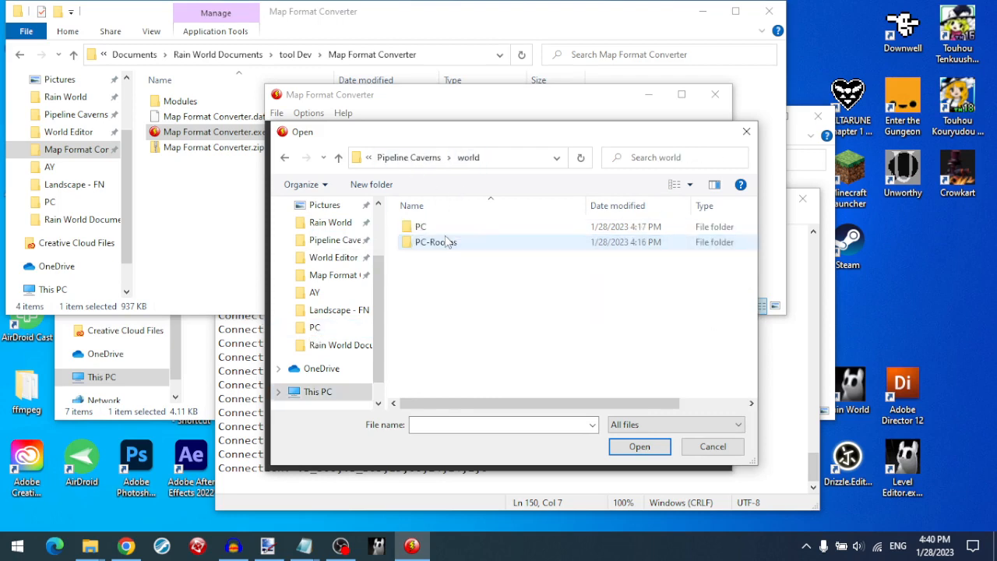
click(450, 228)
double_click(450, 228)
double_click(484, 245)
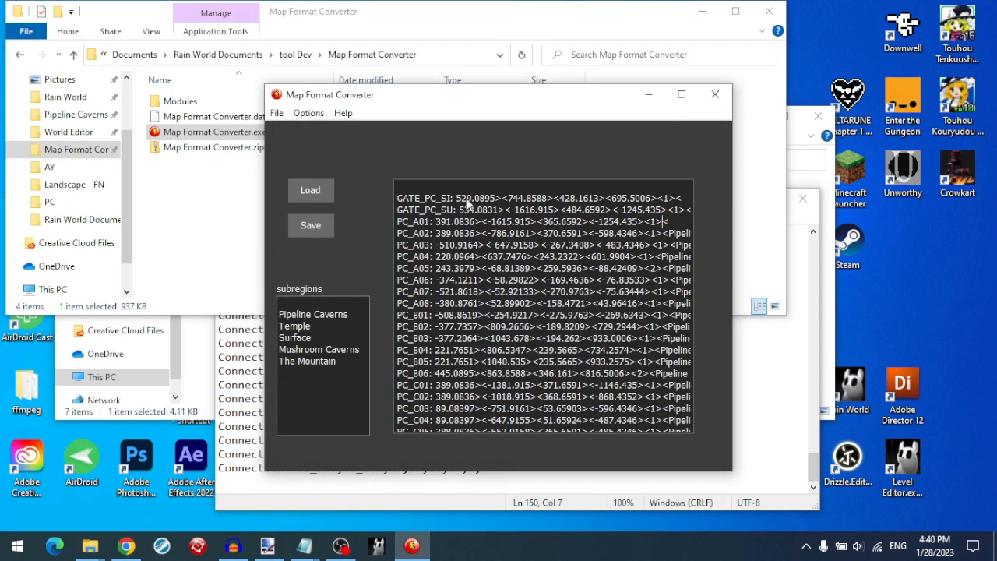
- Examine the converted map text, checking the subregion names on the room lines and the connection lines below them
key(Right)
key(Right)
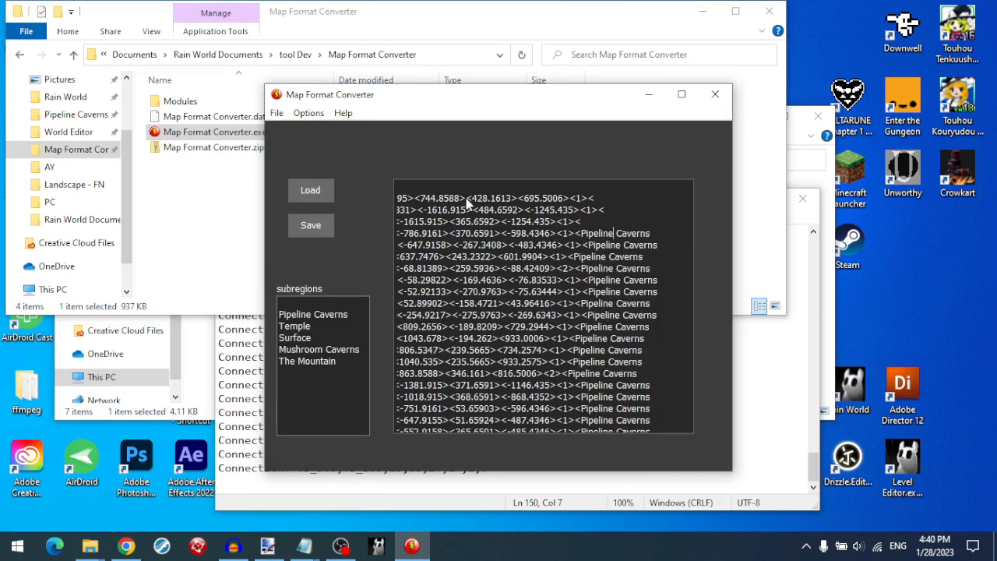
key(Down)
key(Down)
key(Down)
key(Down)
key(Down)
key(Down)
key(Down)
key(Down)
key(Down)
key(Down)
key(Down)
key(Down)
key(Down)
key(Down)
key(Down)
key(Down)
key(Down)
key(Down)
key(Down)
key(Down)
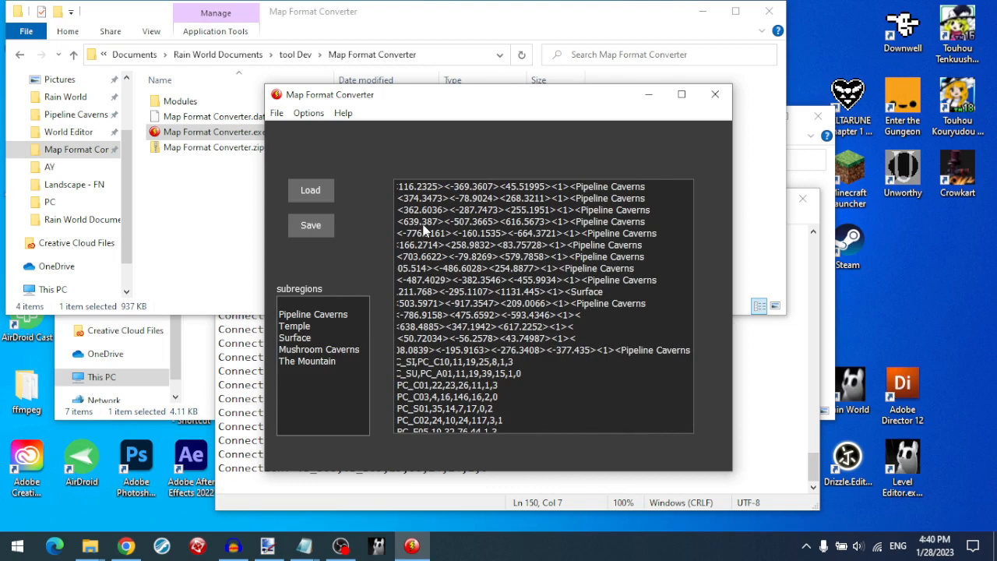
key(Left)
key(Left)
key(Left)
key(Left)
key(Left)
key(Left)
key(Left)
key(Left)
key(Left)
key(Left)
key(Left)
key(Left)
key(Left)
key(Left)
key(Left)
key(Left)
key(Left)
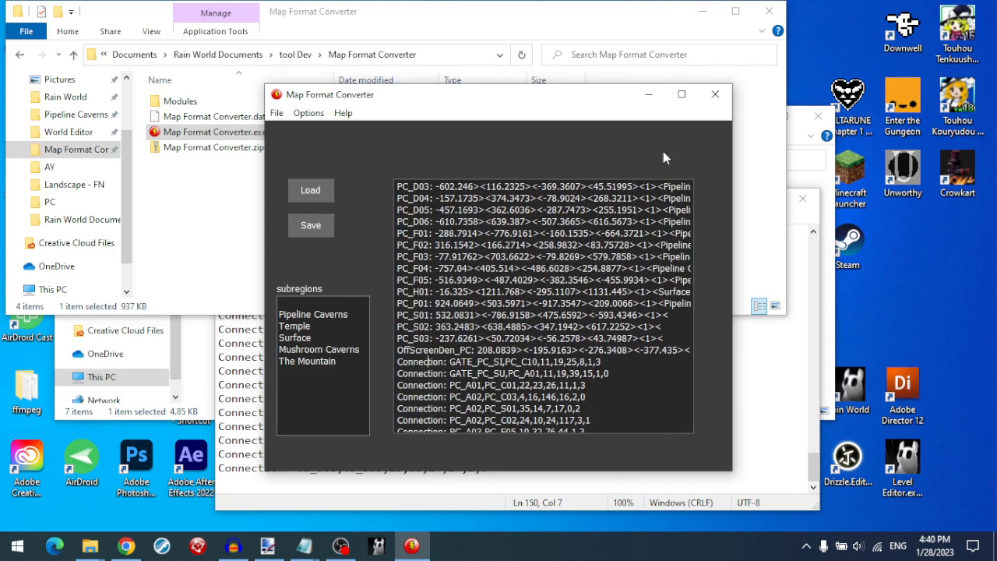
- Close the converter and open the converted map_PC.txt from the PC folder in Notepad
click(715, 94)
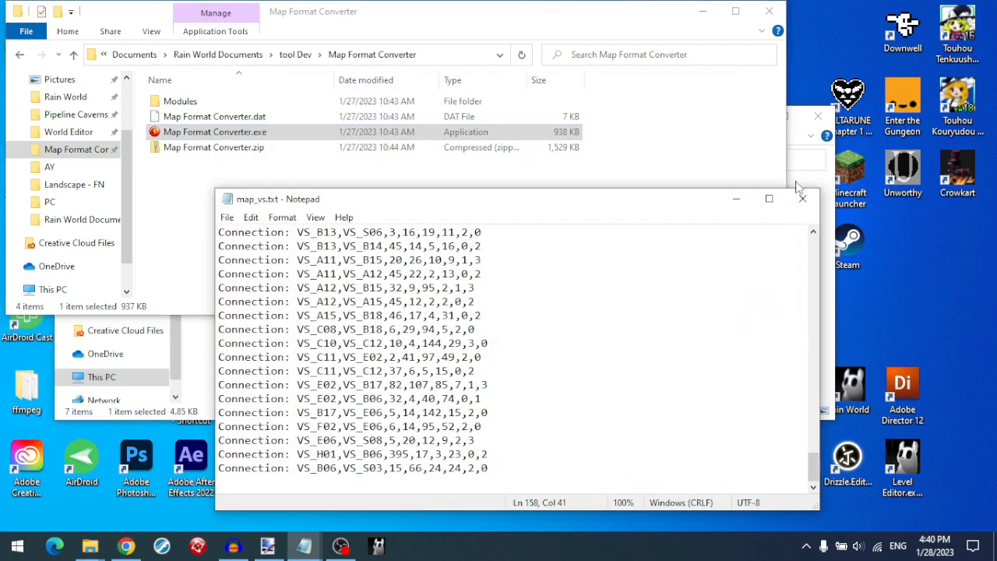
click(803, 159)
double_click(356, 221)
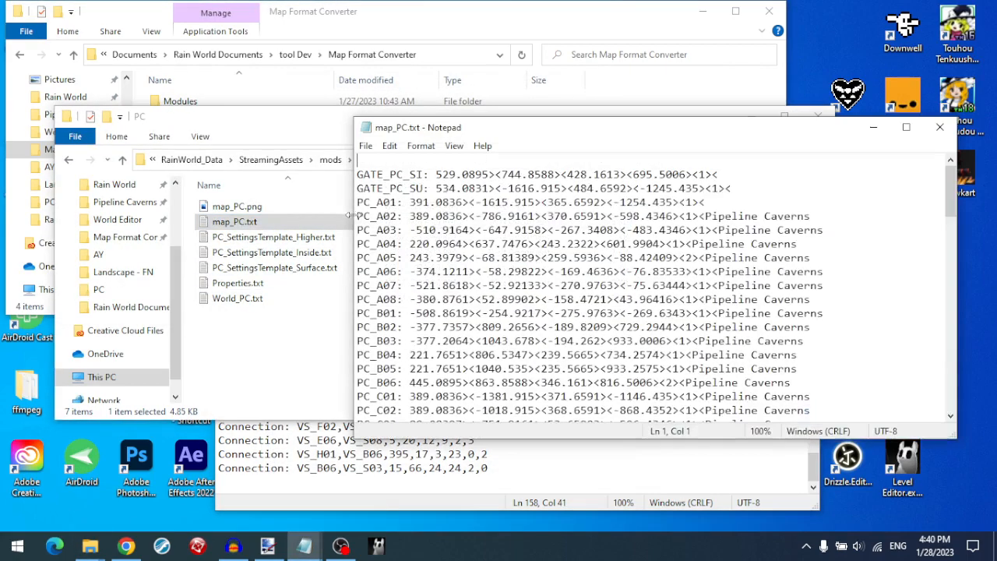
- Remove the blank first line of map_PC.txt, then save and close the file
key(Delete)
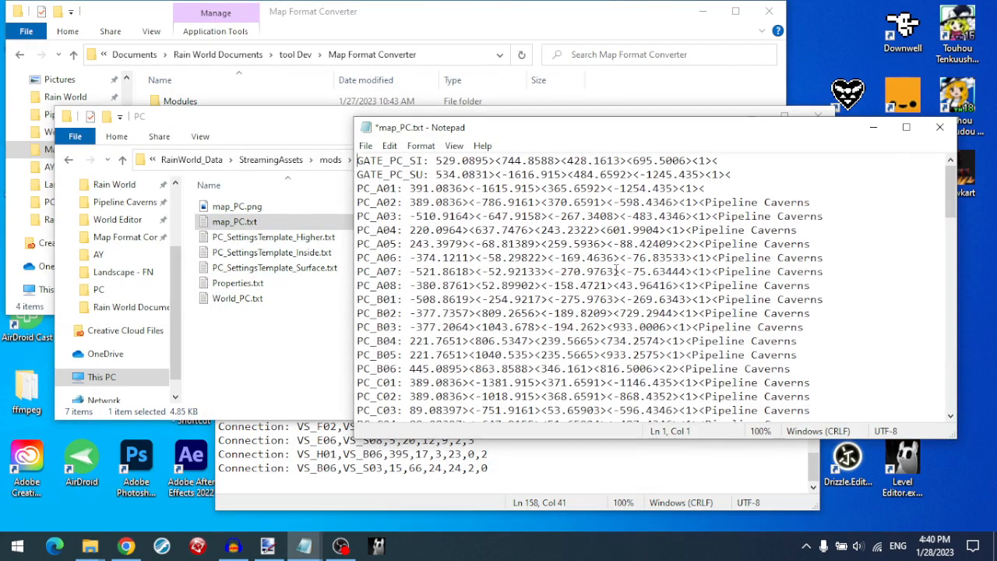
key(ctrl+s)
scroll(616, 269, down, 20)
scroll(617, 270, up, 20)
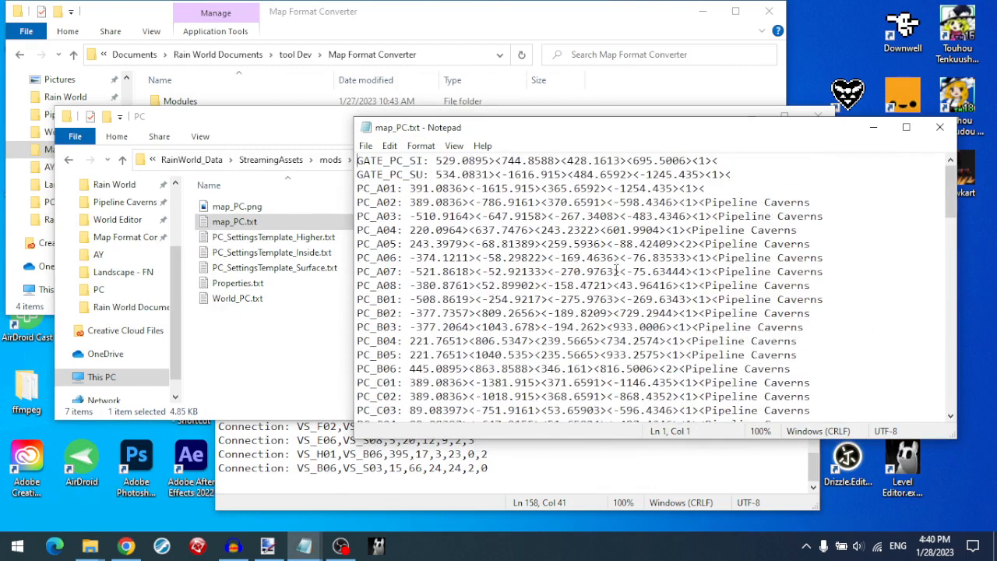
click(952, 130)
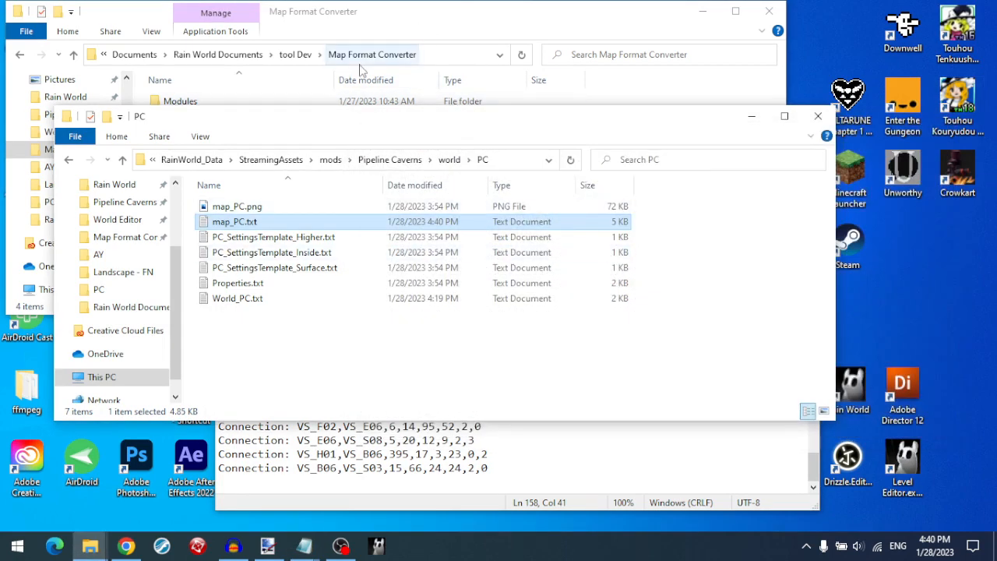
- Open World_PC.txt and try the old-style prefix (0,1) before PC_F02 in the CREATURES section
click(20, 55)
click(507, 377)
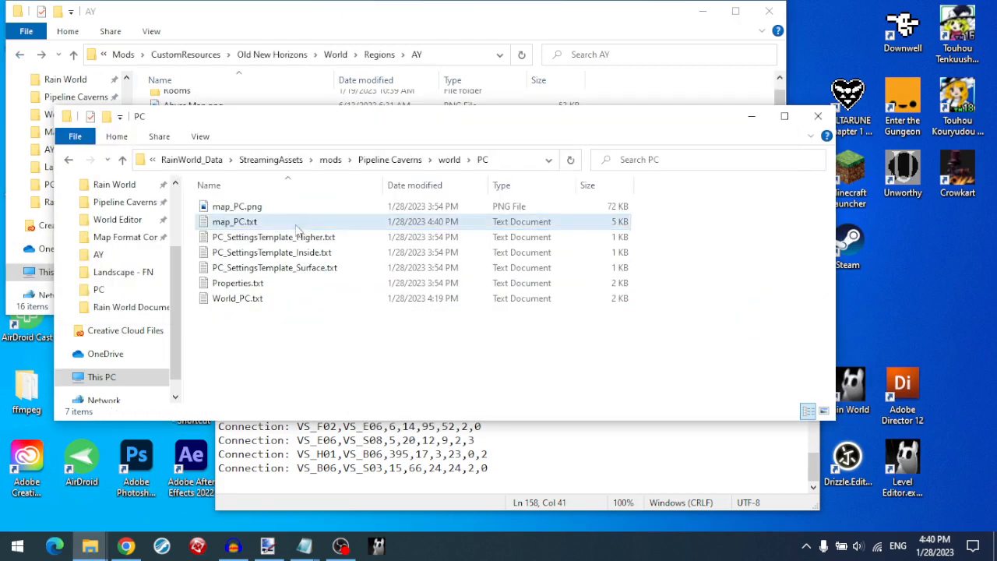
double_click(284, 302)
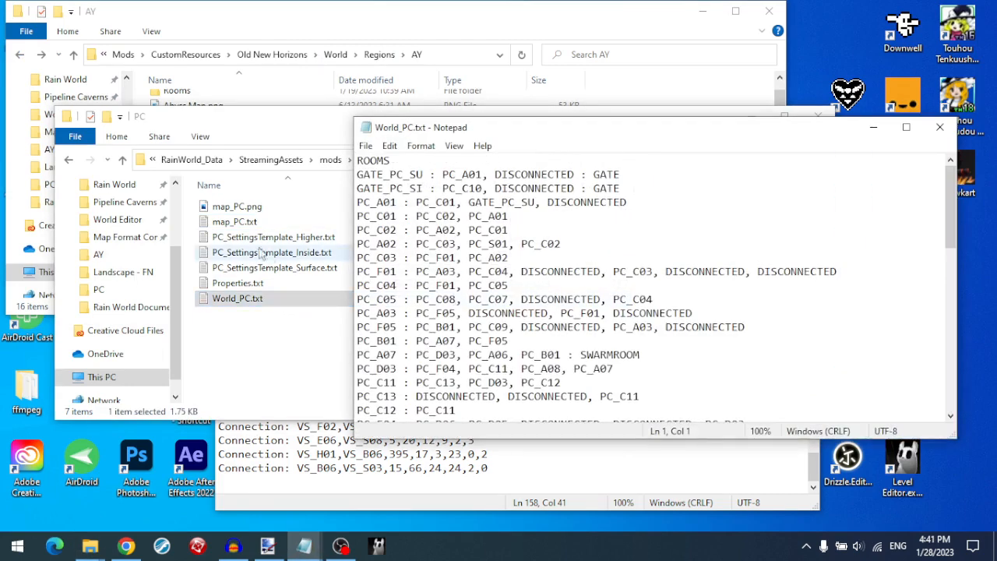
scroll(396, 231, down, 10)
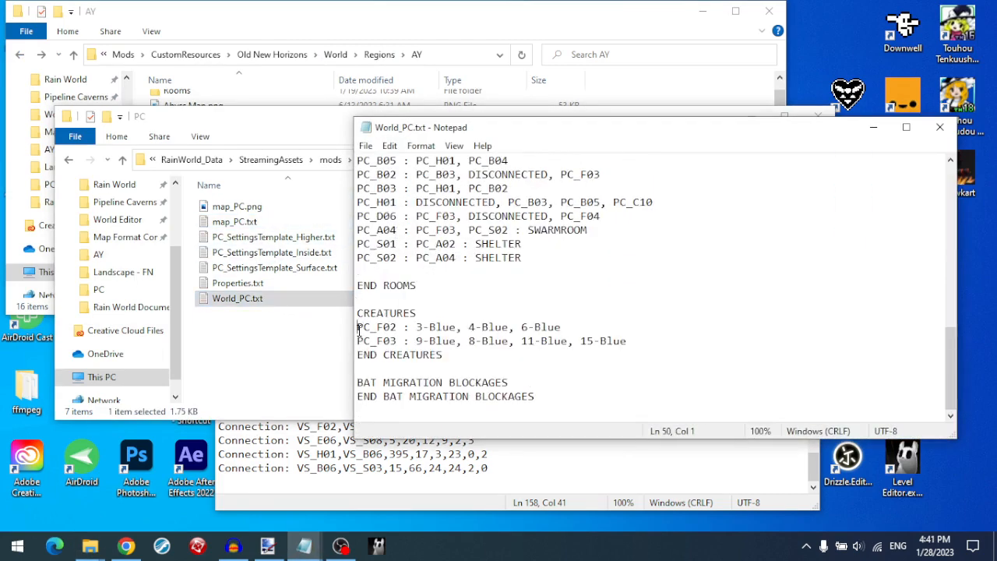
text(())
text(0,1)
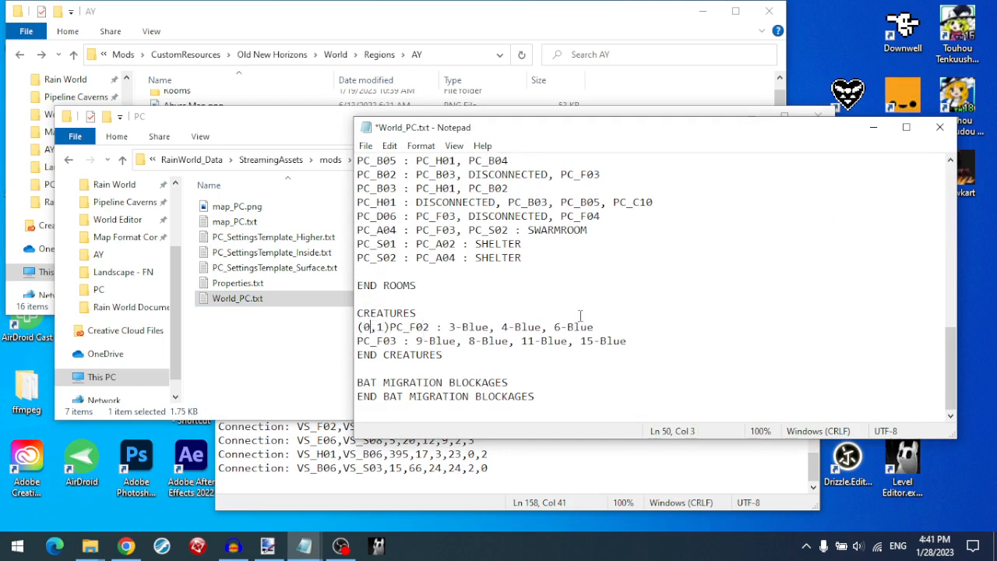
- Try (White,Yellow) as the prefix before PC_F02 in World_PC.txt, then close the file without saving
key(BackSpace)
text(White)
key(Right)
key(Right)
key(BackSpace)
text(Ye)
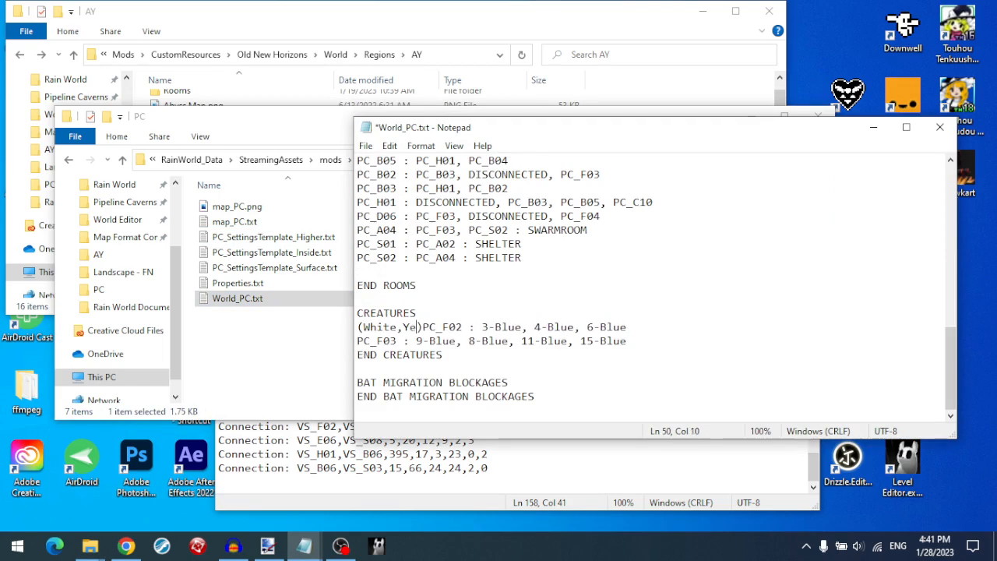
text(llow)
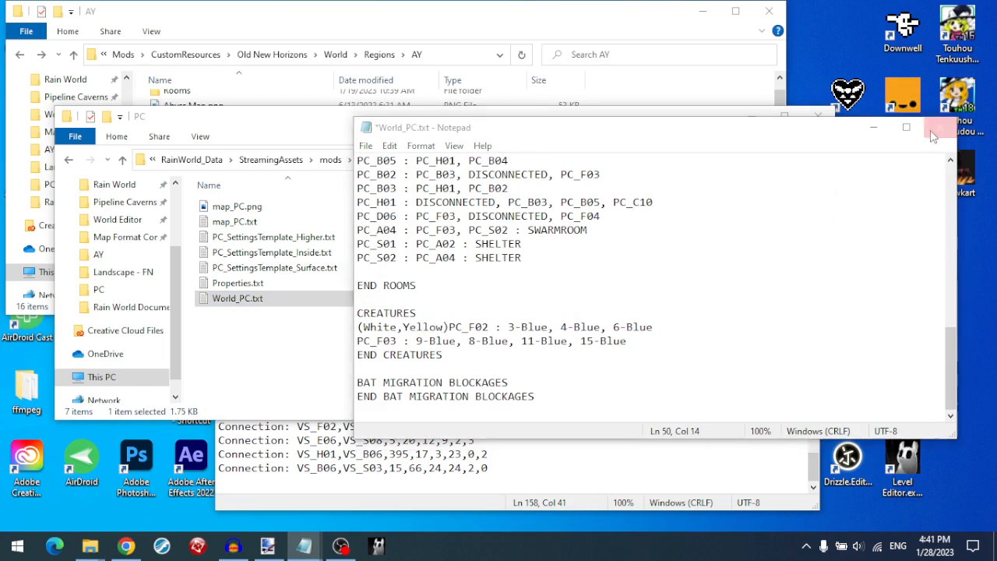
click(940, 127)
click(521, 296)
- Create a folder named Gates inside the Pipeline Caverns mod's world folder
click(448, 161)
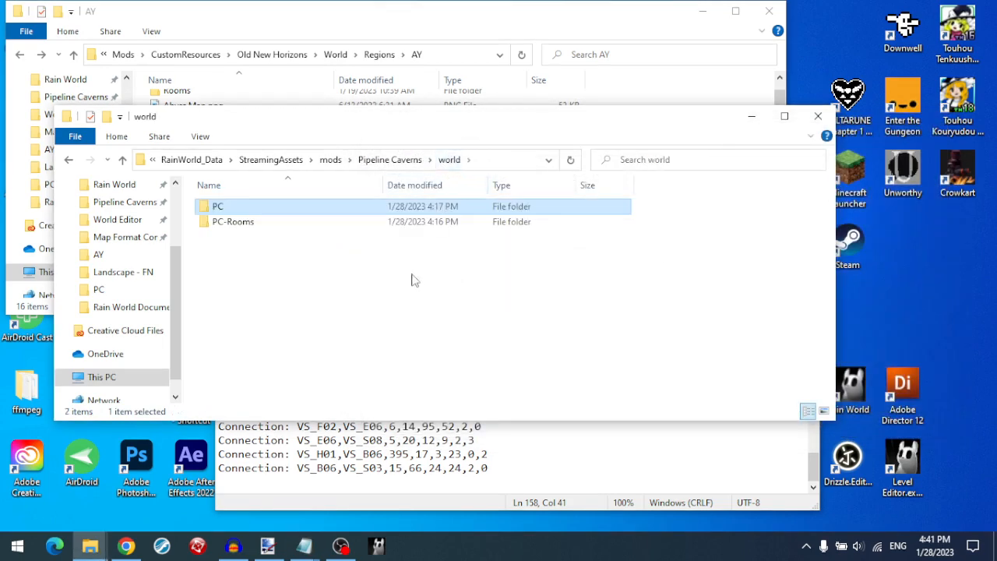
right_click(262, 262)
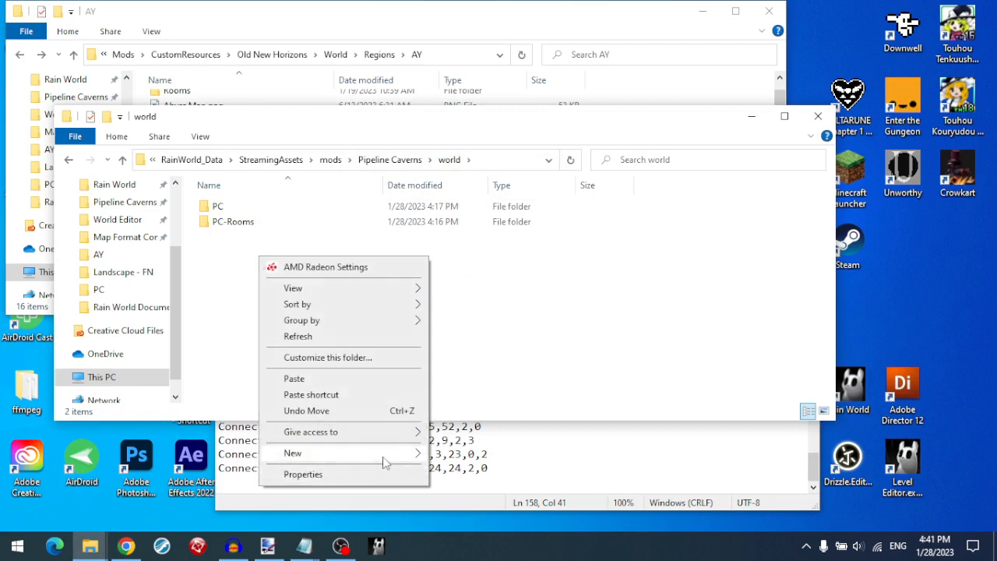
mouse_move(384, 454)
click(489, 320)
text(Gates)
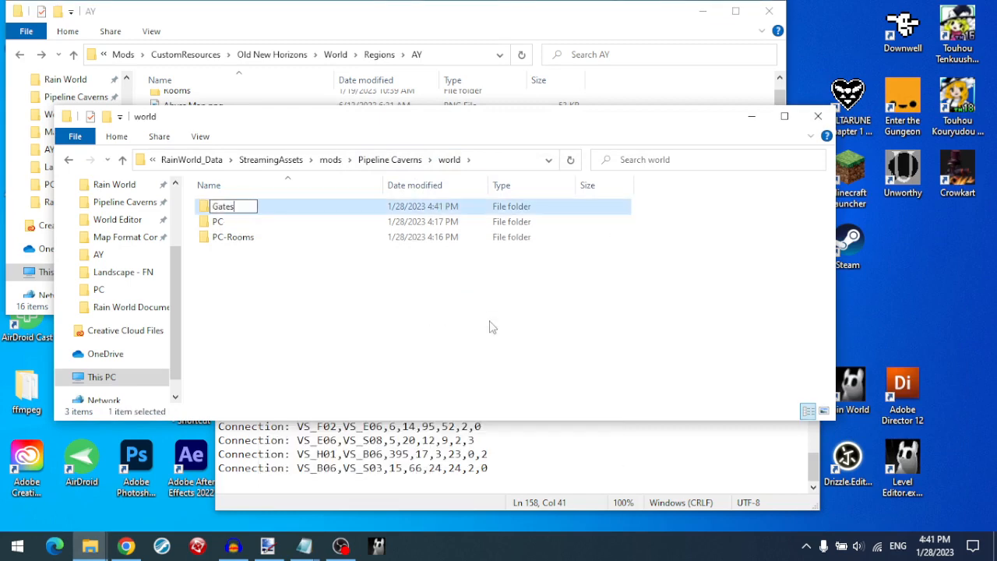
key(Return)
- Open the World\Gates folder of the old Pipeline Caverns mod in CustomResources
click(344, 28)
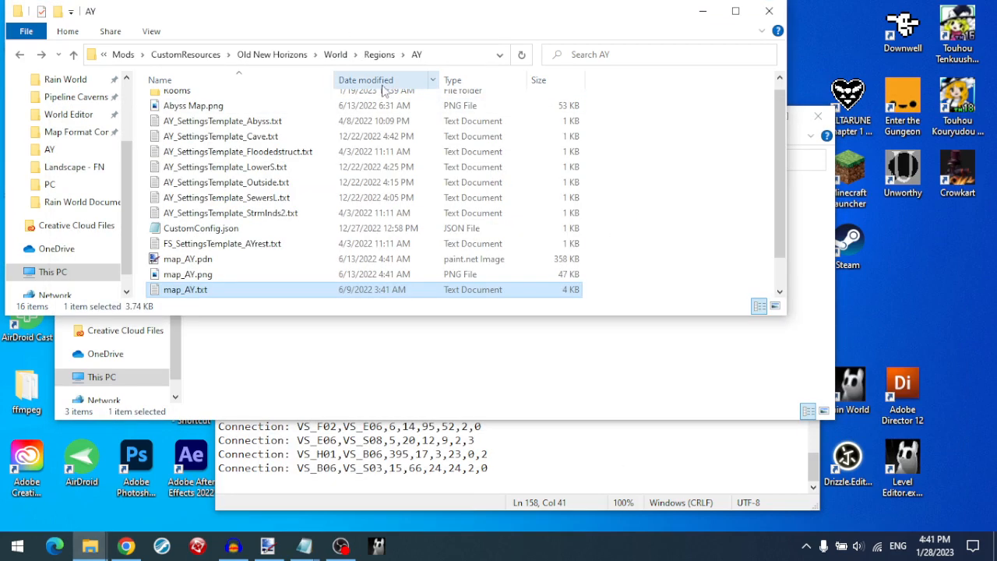
click(185, 54)
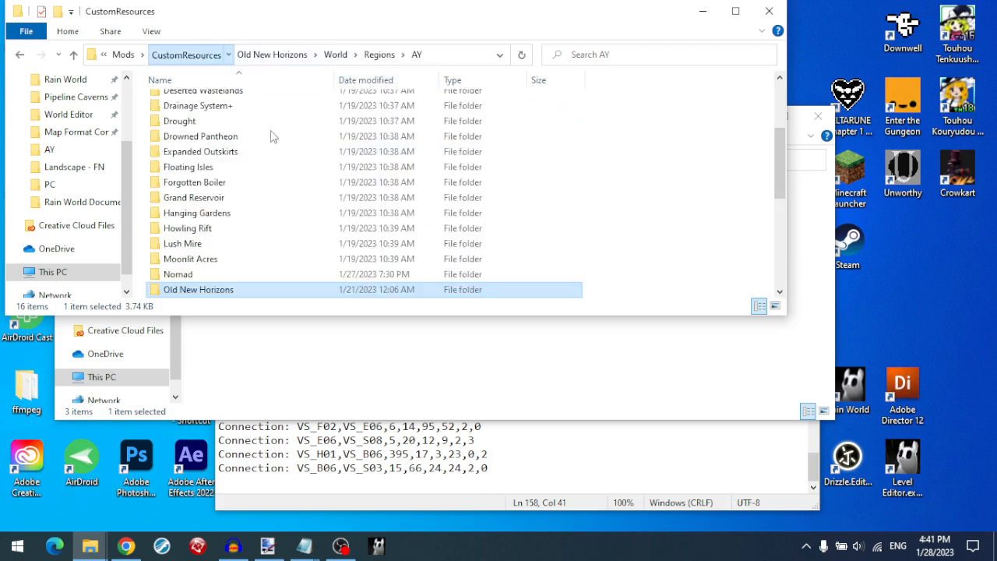
scroll(265, 218, down, 2)
double_click(233, 242)
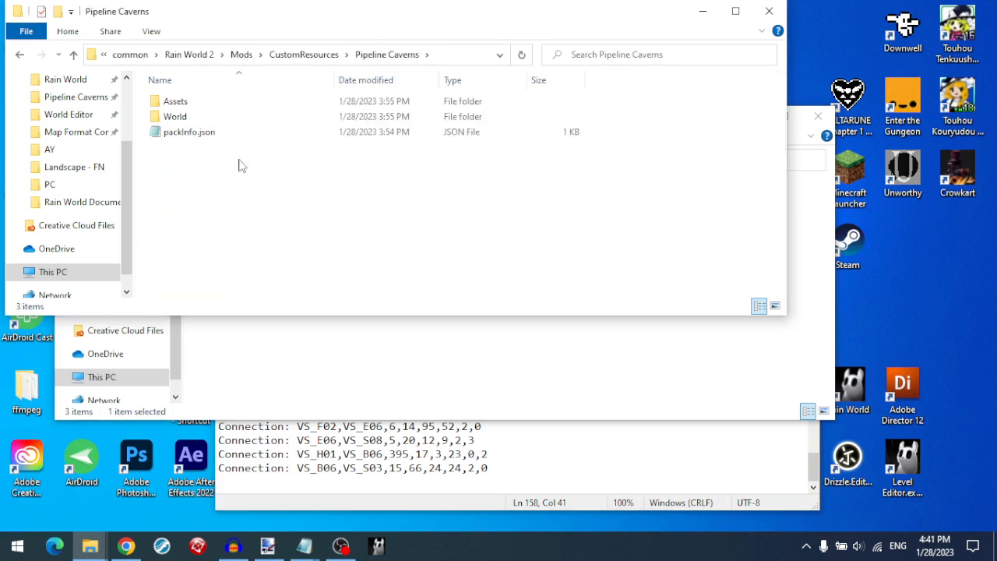
click(219, 116)
double_click(218, 116)
double_click(221, 119)
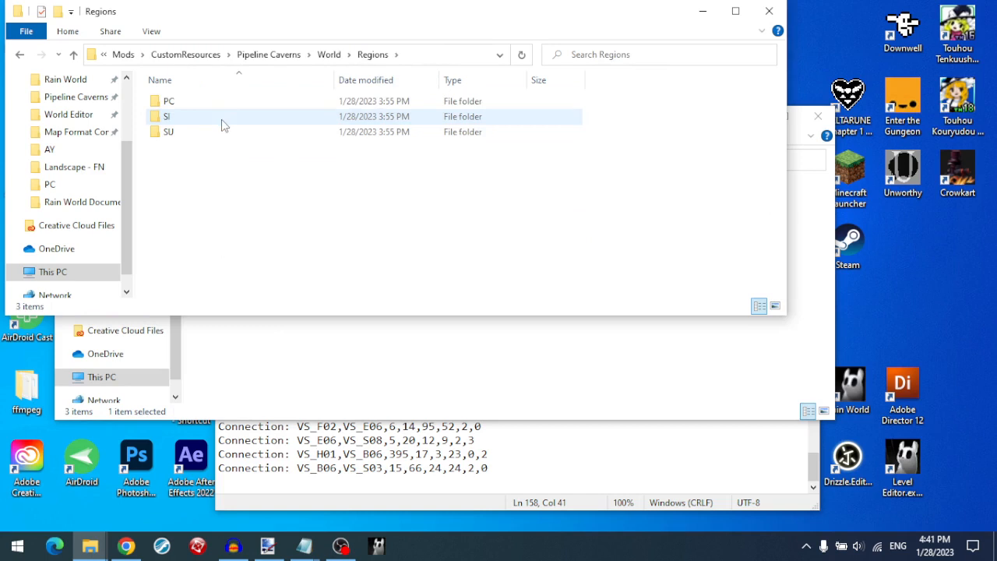
click(327, 54)
double_click(203, 102)
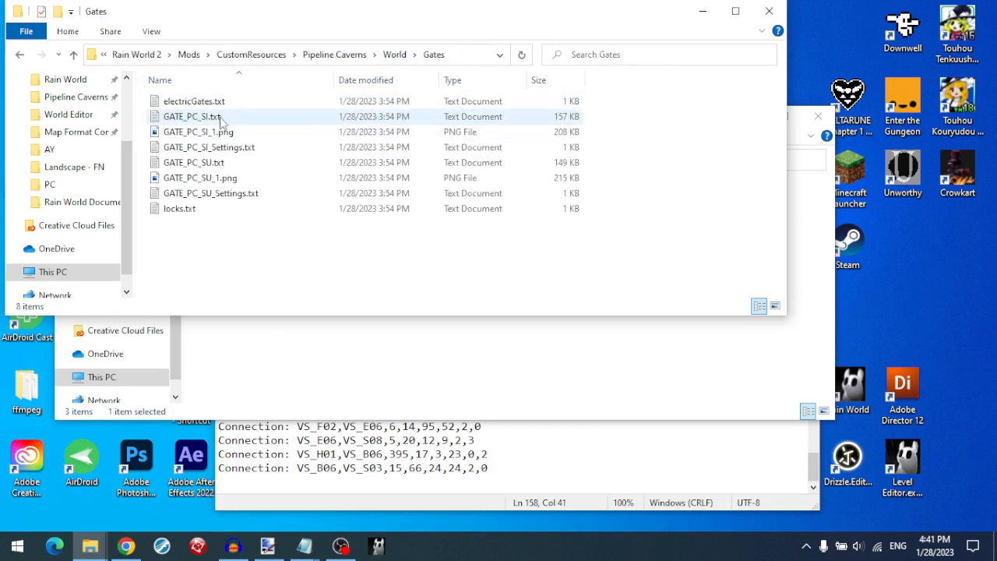
- Copy the six GATE_PC_SI and GATE_PC_SU text, image and settings files into the new mod's world\Gates folder
click(220, 108)
click(210, 117)
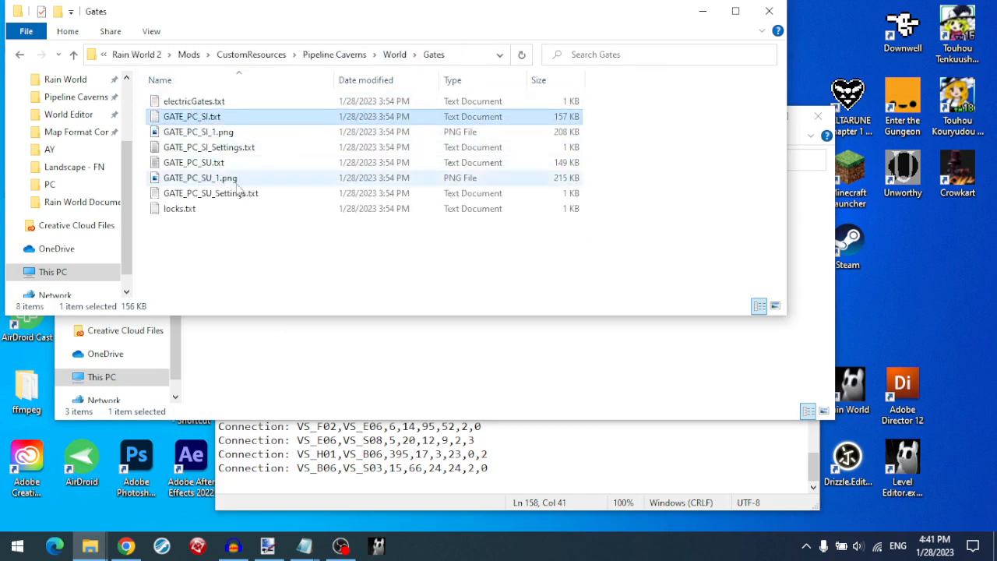
shift+click(210, 193)
right_click(212, 192)
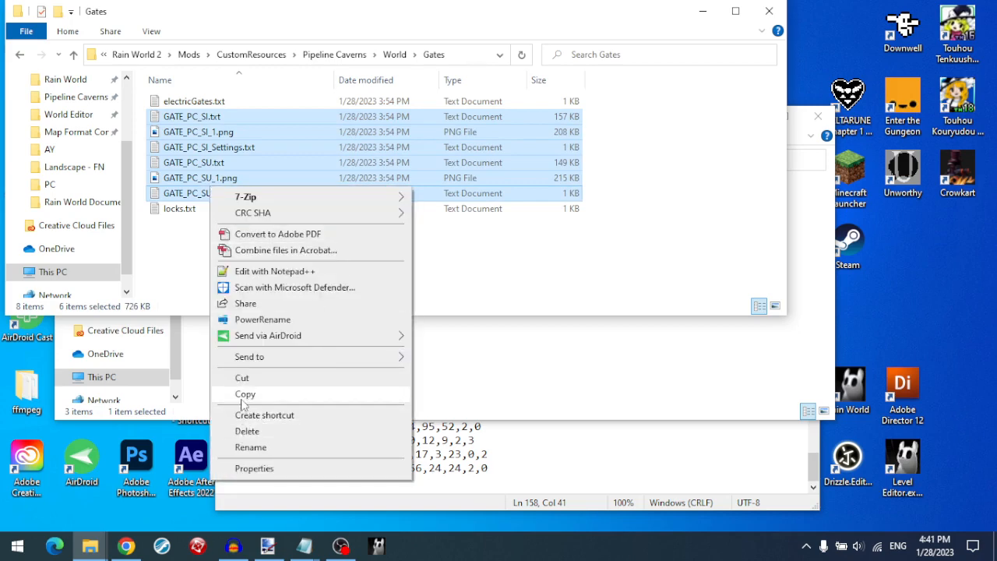
click(249, 394)
click(395, 380)
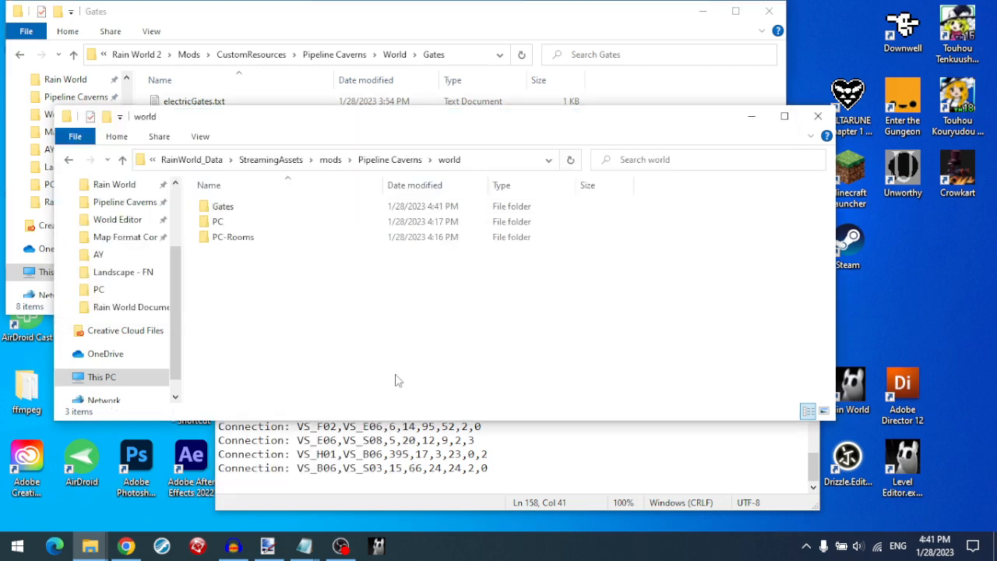
double_click(261, 208)
right_click(366, 255)
click(462, 378)
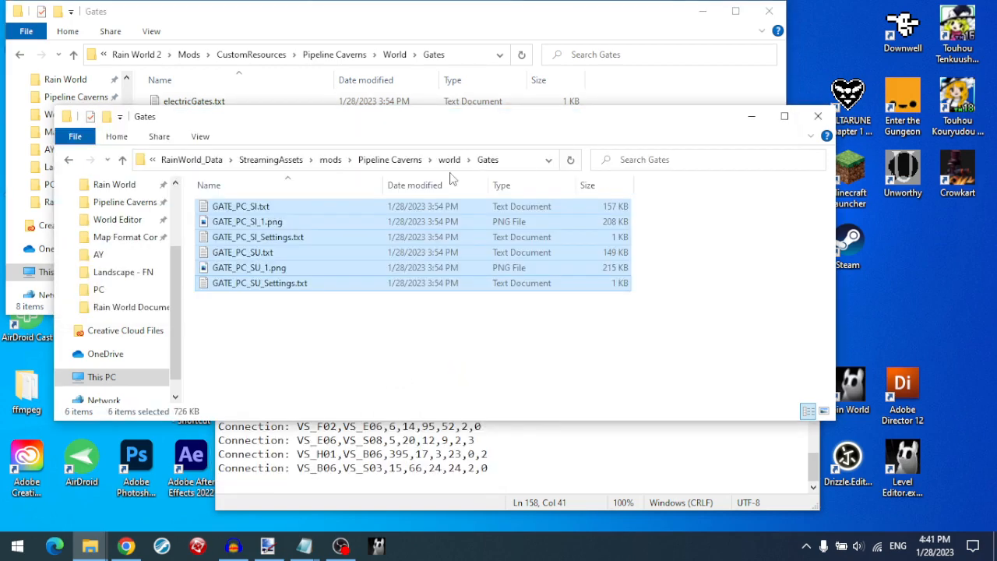
- Open locks.txt from the old mod's Gates folder, check its gate entries, and close it
click(278, 35)
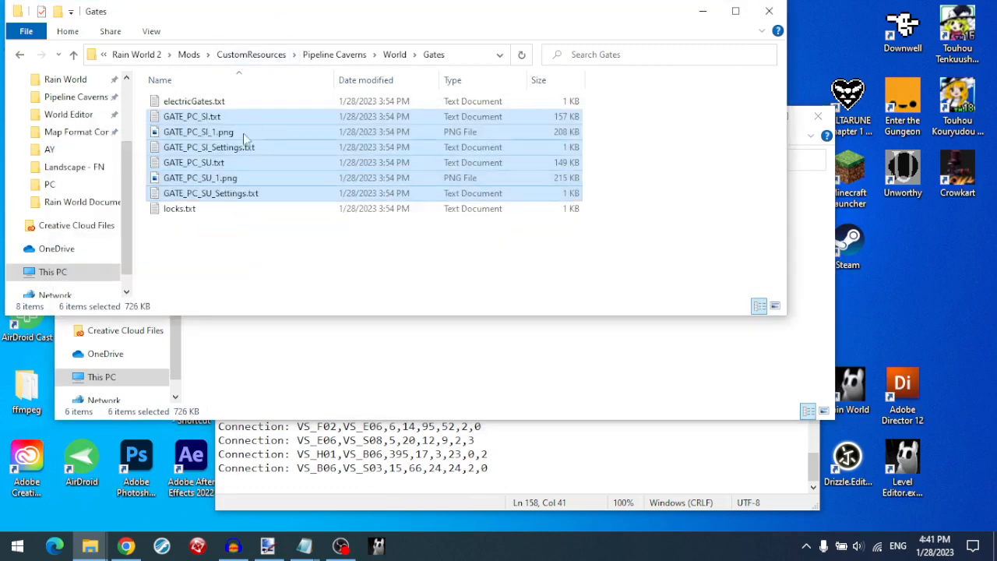
click(245, 228)
click(228, 210)
double_click(228, 210)
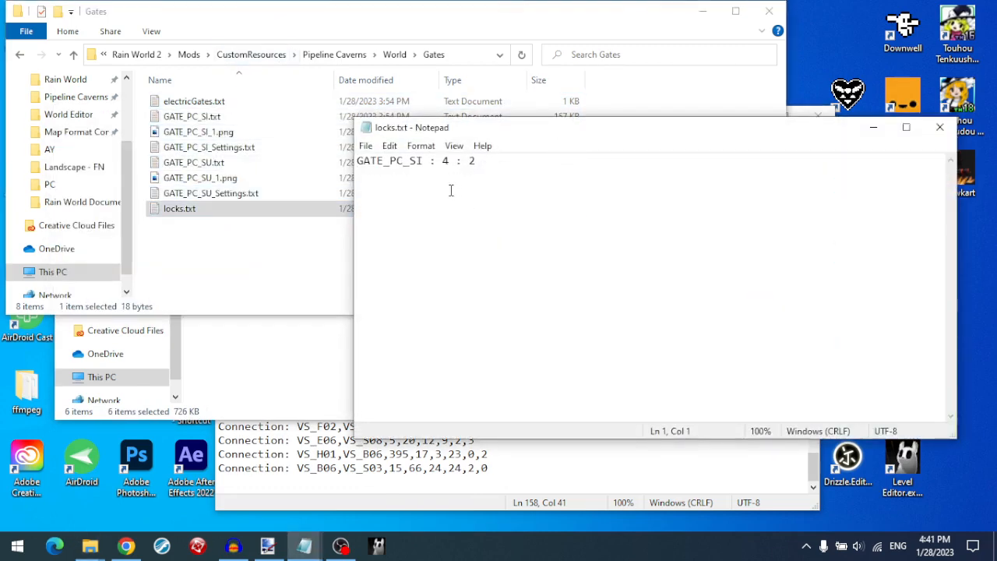
click(940, 127)
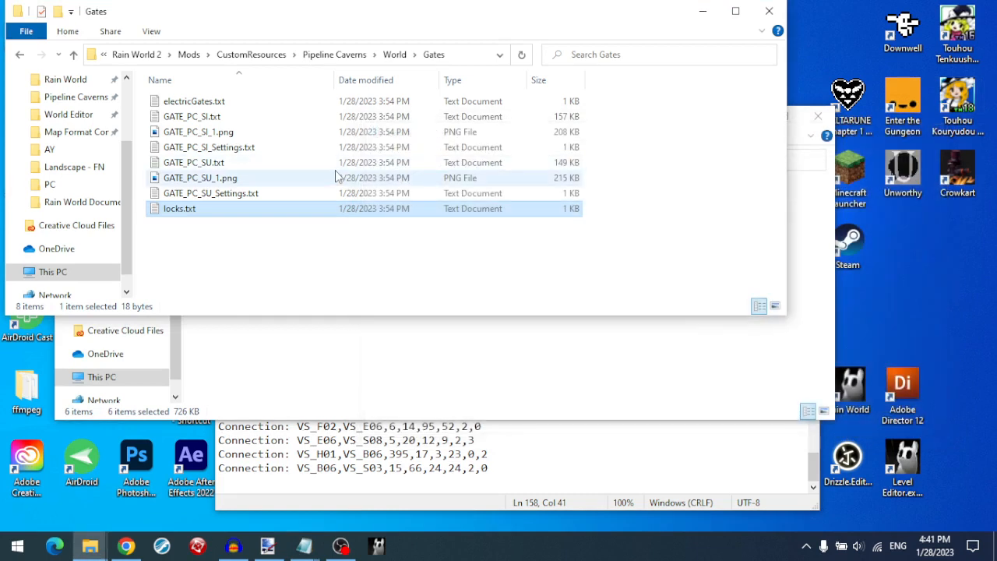
- Go back to the root folder of the new Pipeline Caverns mod
click(286, 347)
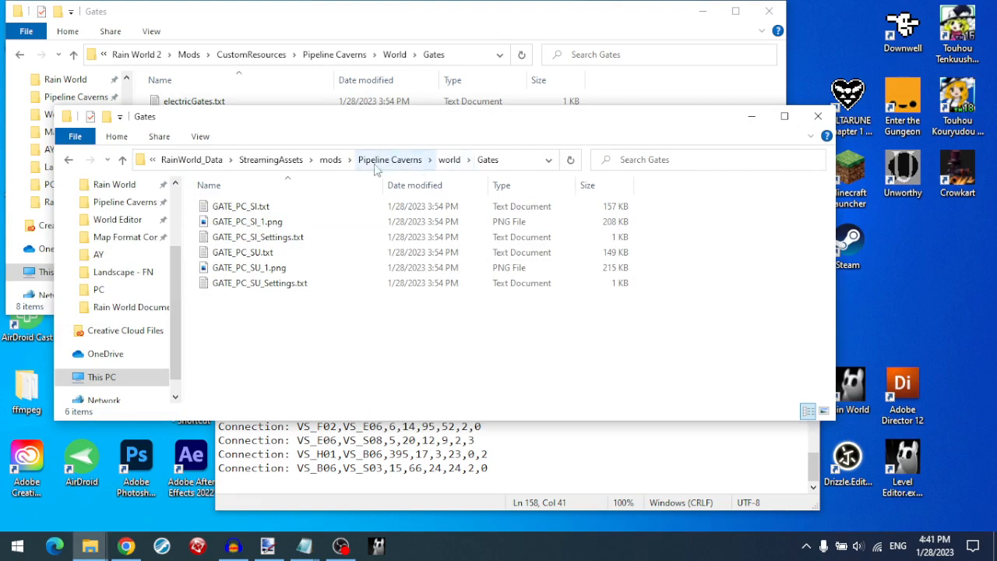
click(382, 160)
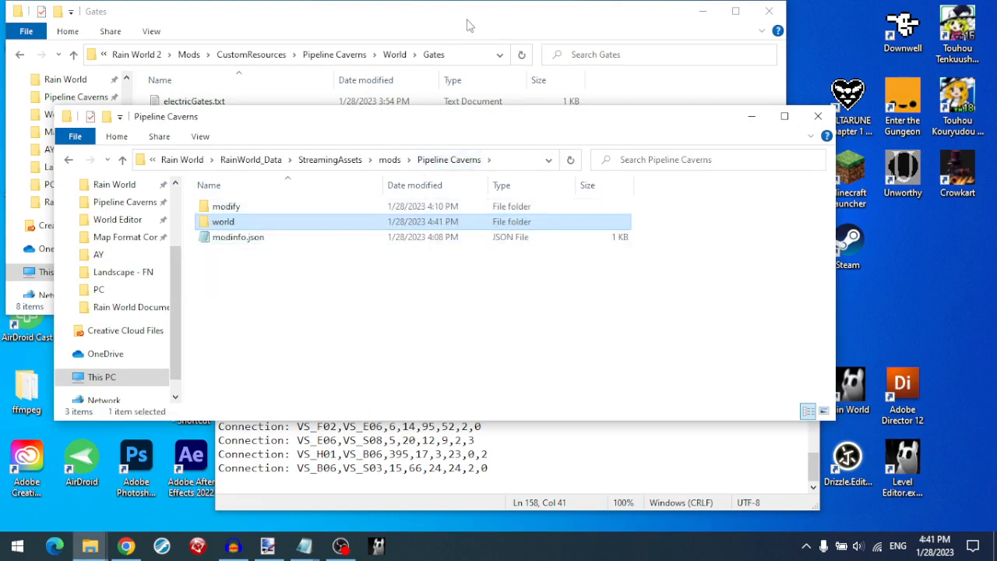
key(alt+Tab)
- Open the base game's StreamingAssets\world\gates folder and examine which gate files it contains
mouse_move(89, 545)
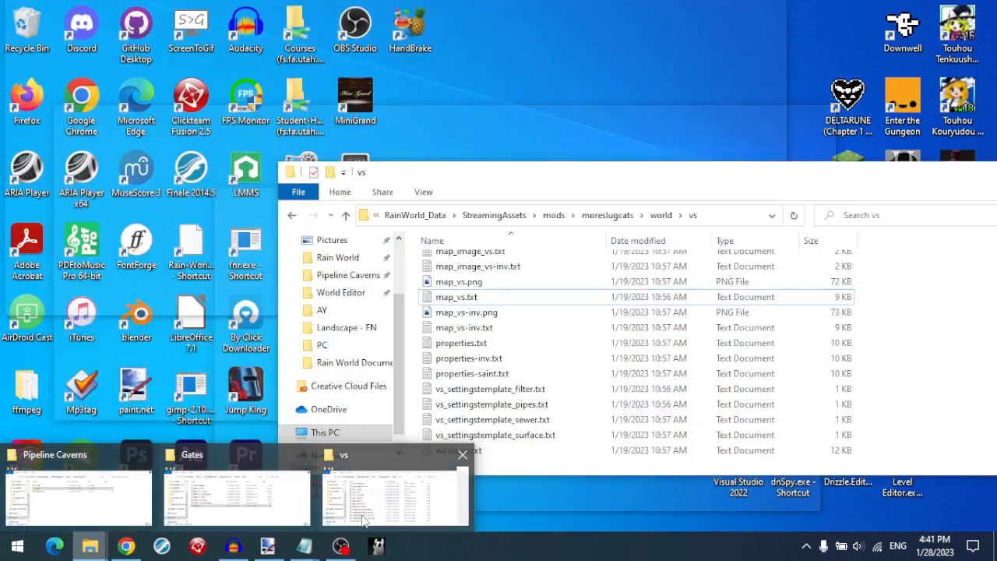
click(374, 504)
click(416, 215)
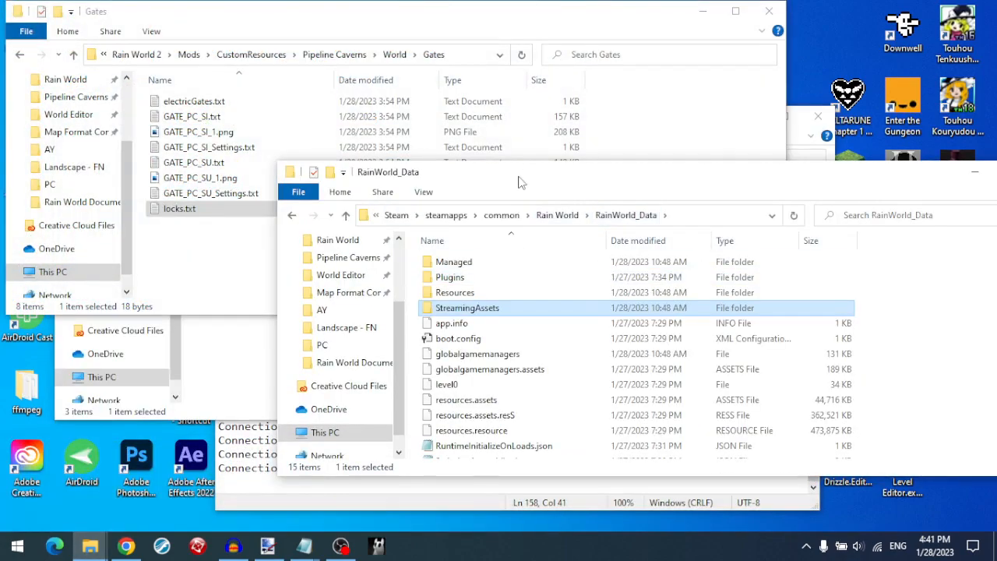
drag(520, 176, 389, 150)
double_click(350, 283)
scroll(351, 304, down, 3)
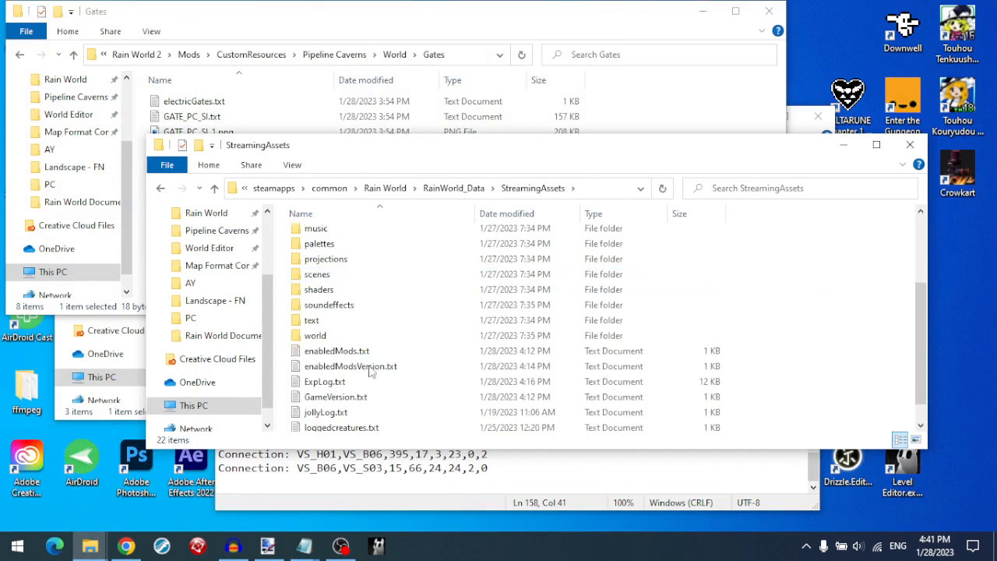
scroll(350, 311, up, 3)
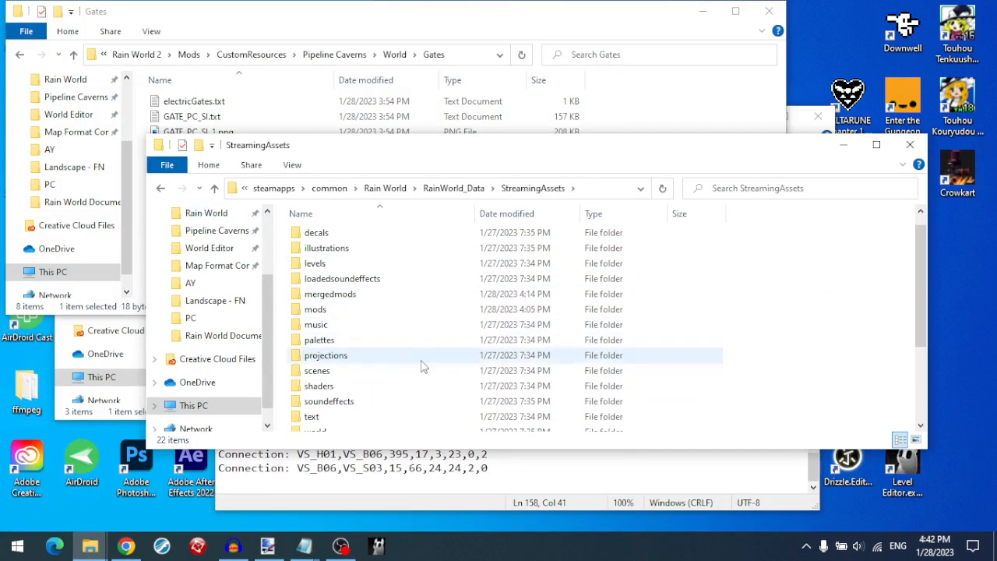
double_click(343, 430)
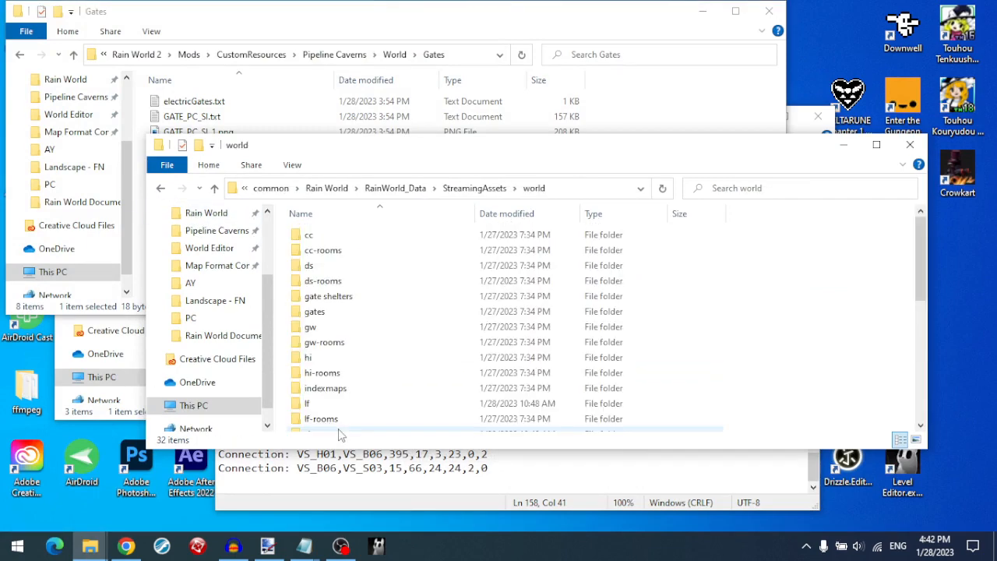
scroll(345, 282, down, 2)
double_click(352, 235)
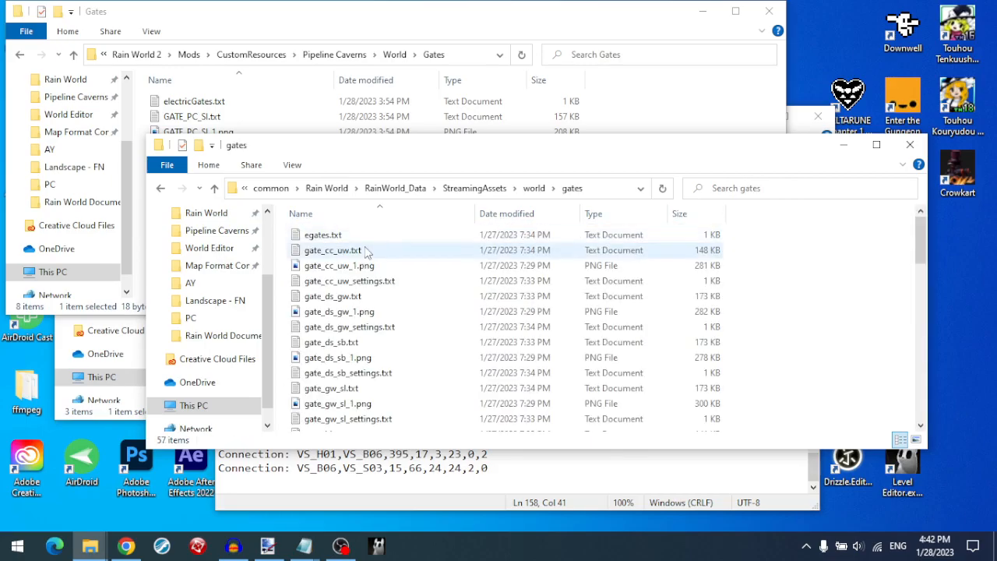
scroll(350, 312, down, 5)
- Switch to Chrome and read the locks.txt and egates.txt sections of the Downpour Reference/File Formats wiki page
click(126, 546)
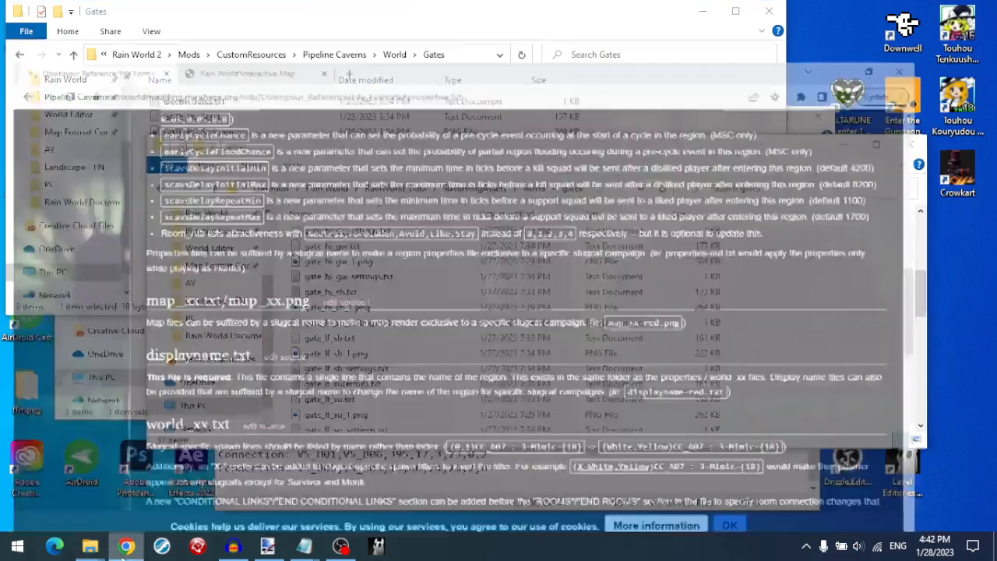
scroll(410, 246, down, 4)
scroll(410, 246, up, 14)
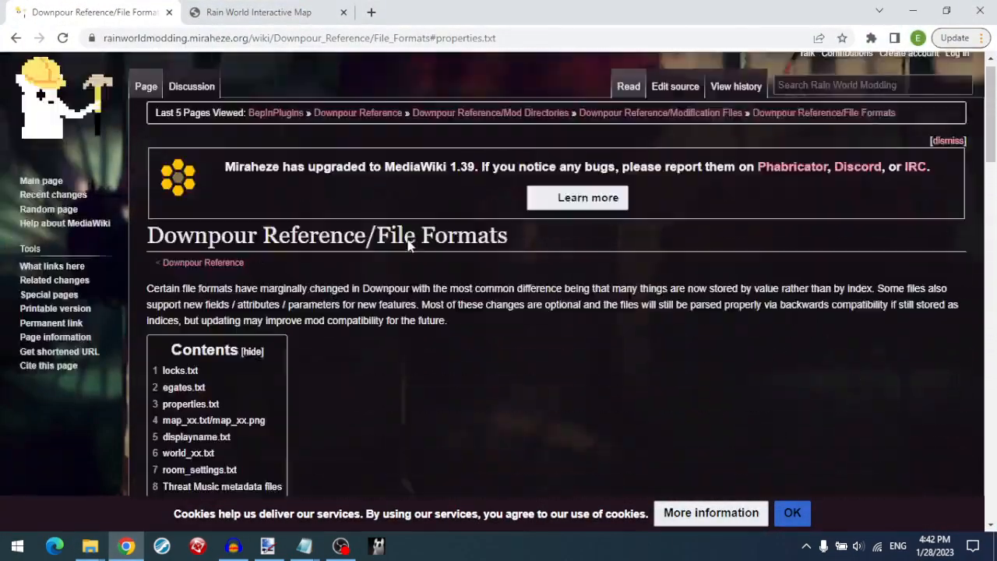
scroll(410, 246, down, 2)
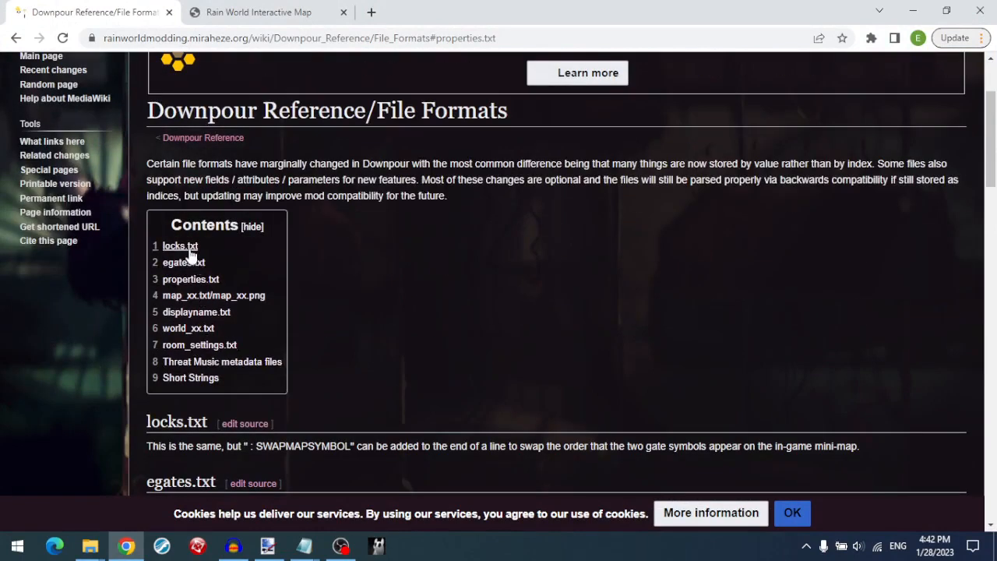
click(183, 247)
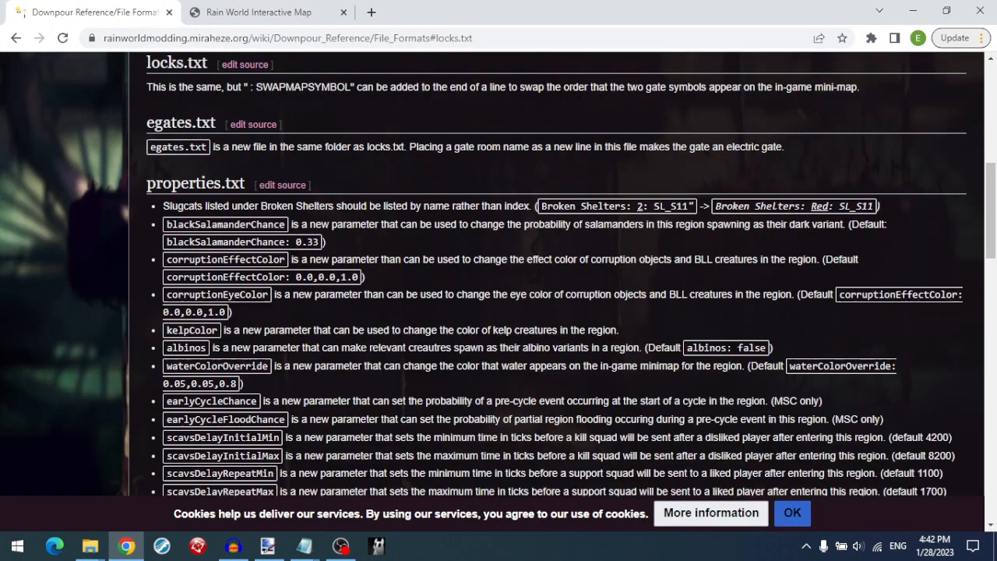
drag(254, 87, 367, 87)
click(366, 88)
triple_click(468, 158)
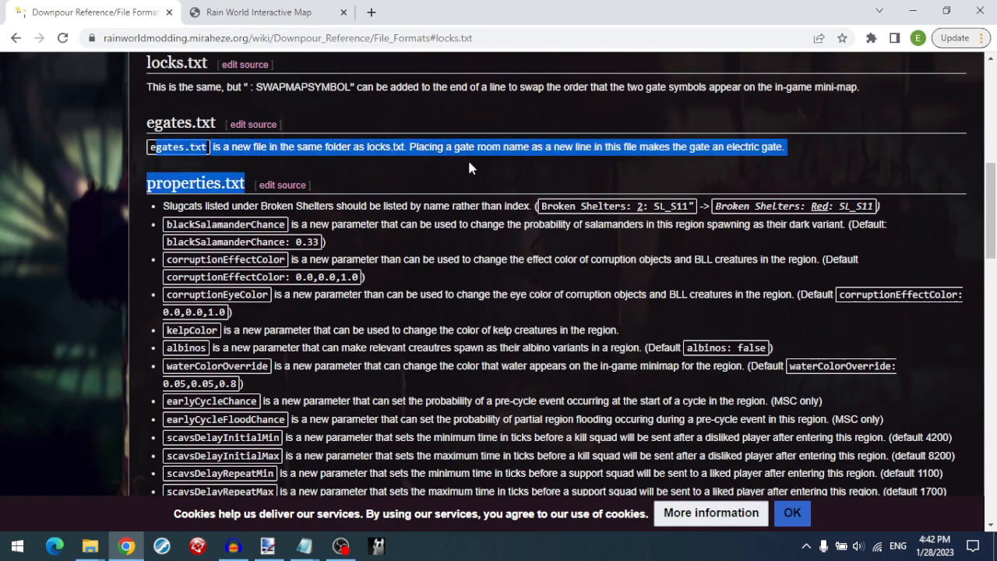
click(466, 156)
click(927, 6)
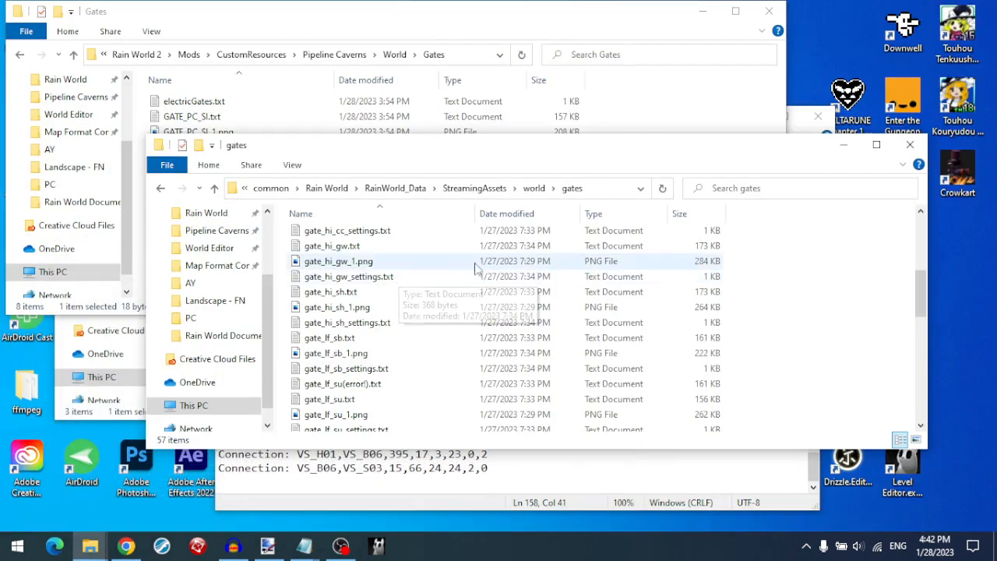
- Minimize the base game's gates folder and copy electricGates.txt and locks.txt from the old mod's Gates folder
scroll(380, 383, up, 3)
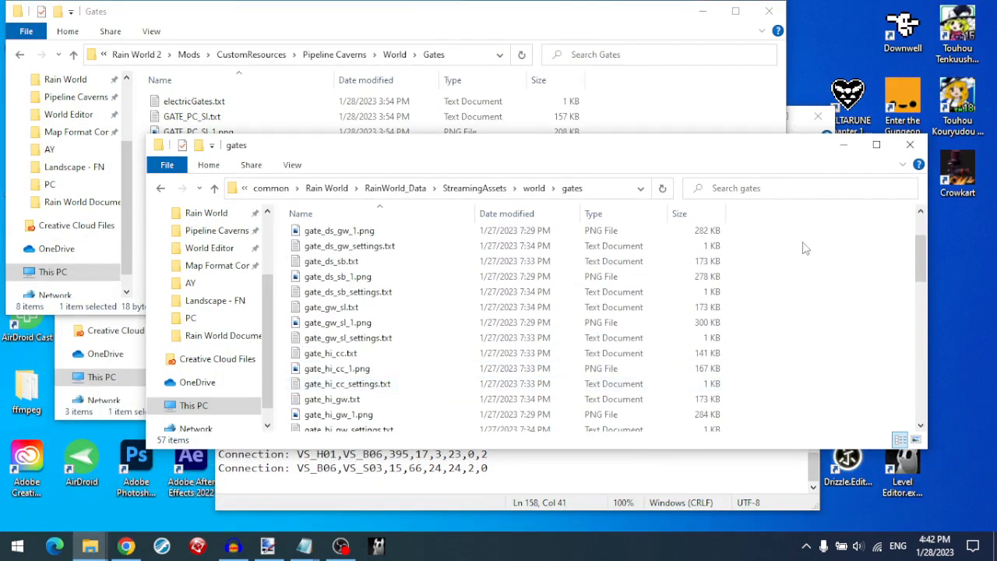
click(844, 144)
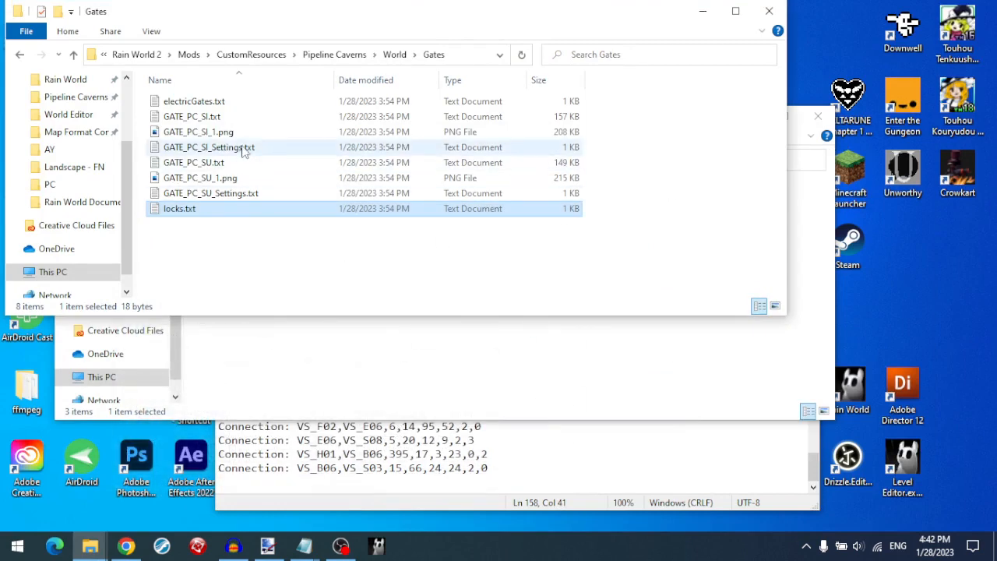
ctrl+click(234, 107)
right_click(233, 106)
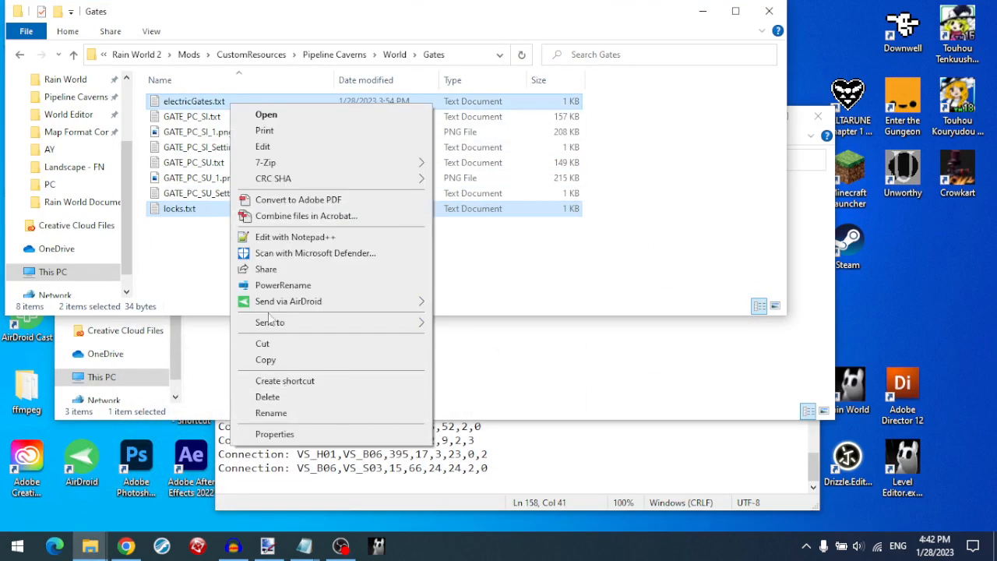
click(189, 228)
click(226, 107)
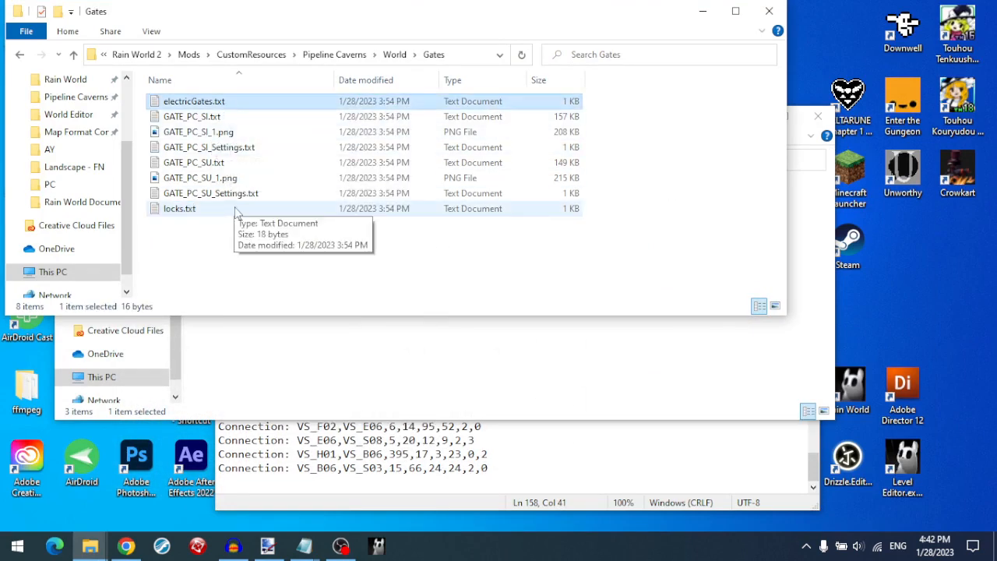
ctrl+click(234, 210)
right_click(234, 211)
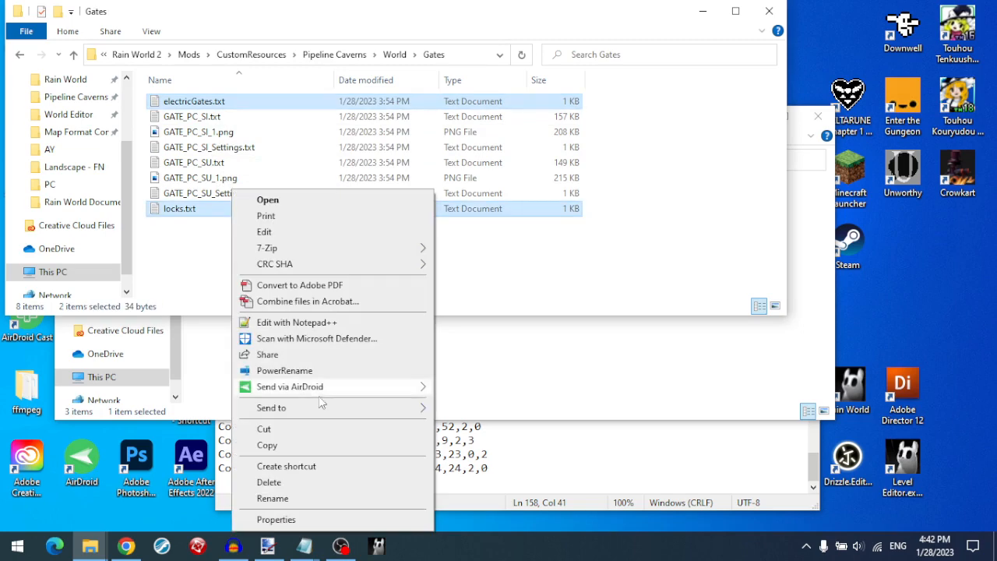
click(280, 445)
- Create a folder named Gates inside the new Pipeline Caverns mod's modify\world folder
click(304, 350)
click(390, 160)
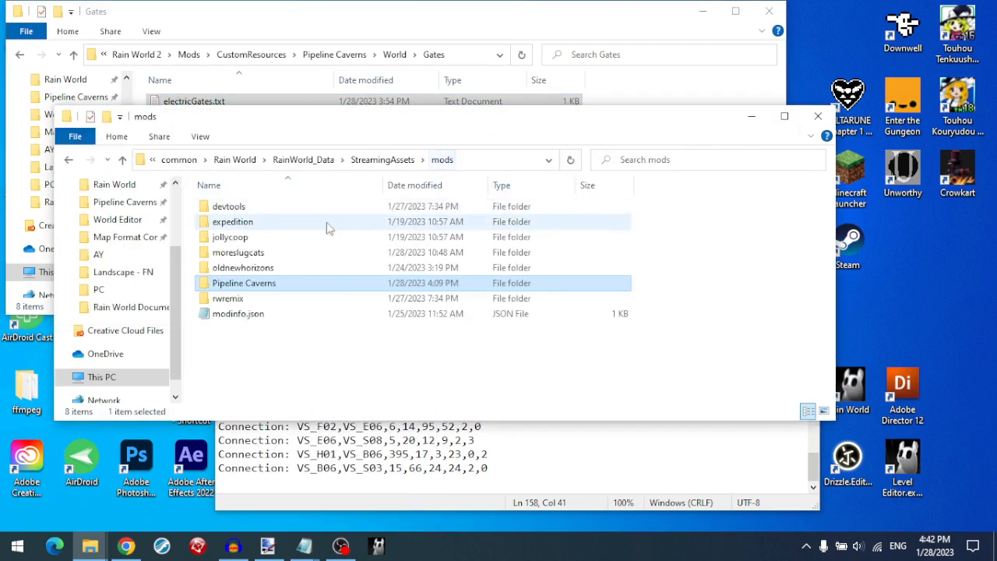
double_click(307, 287)
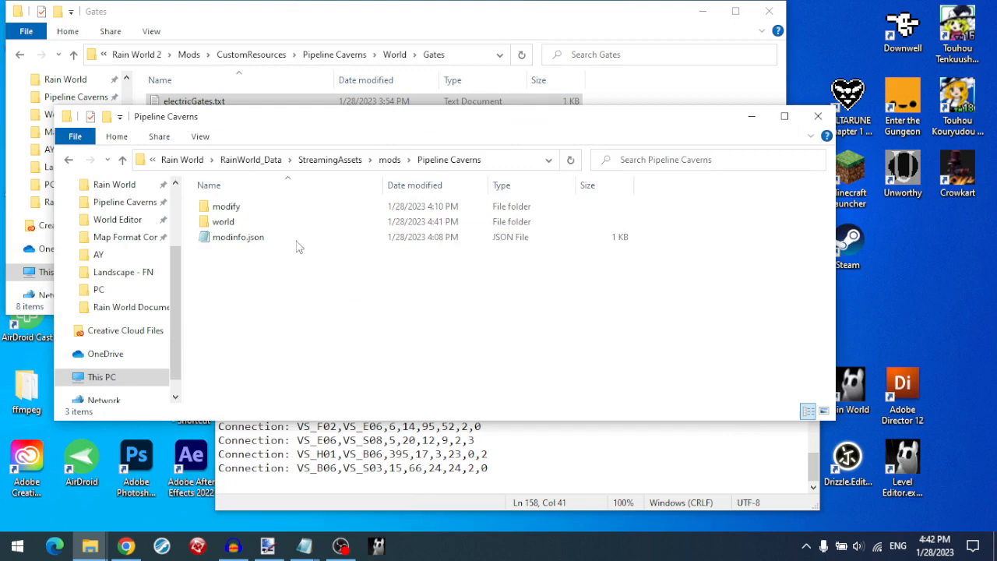
double_click(261, 209)
double_click(277, 212)
right_click(332, 287)
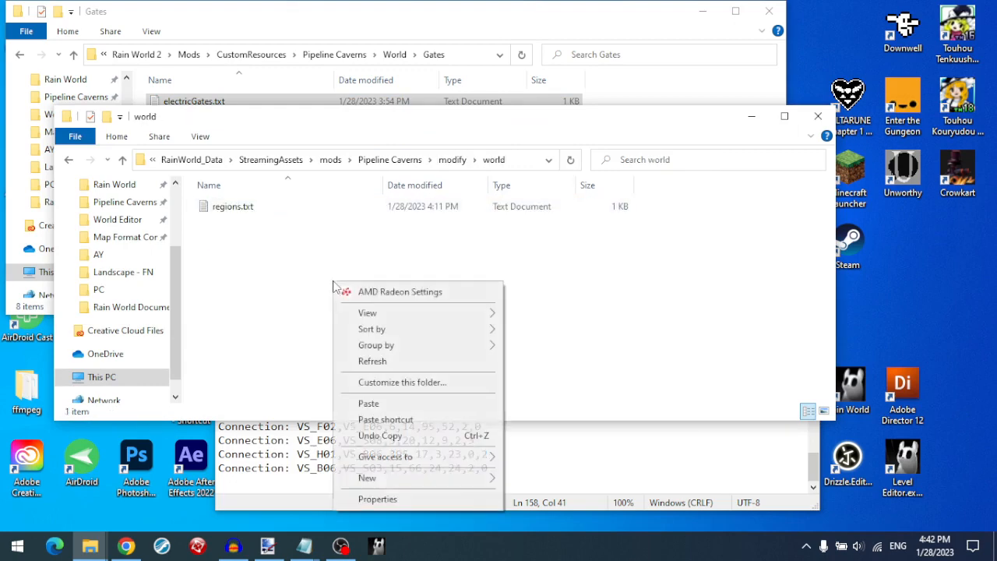
mouse_move(468, 478)
click(537, 343)
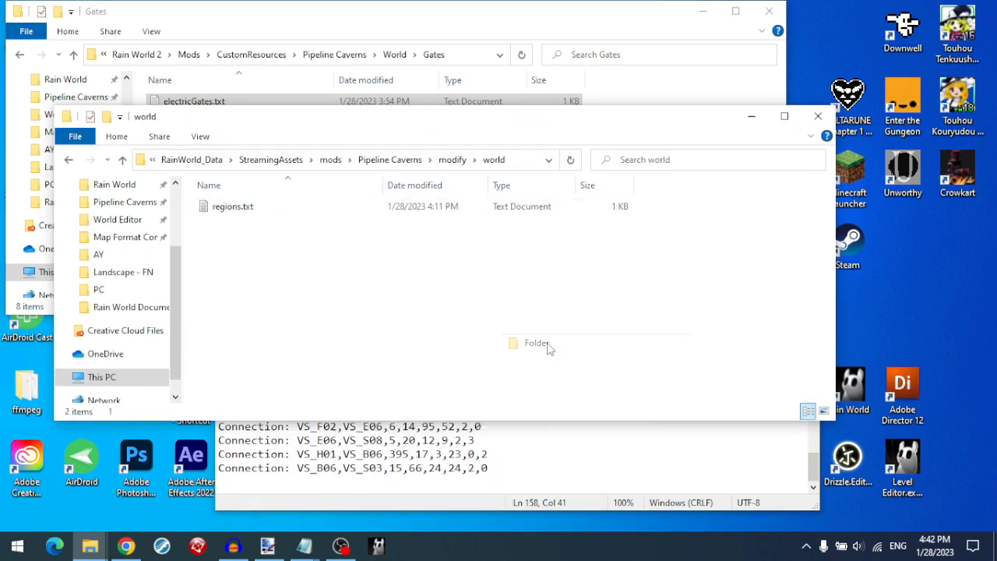
text(Gates)
key(Return)
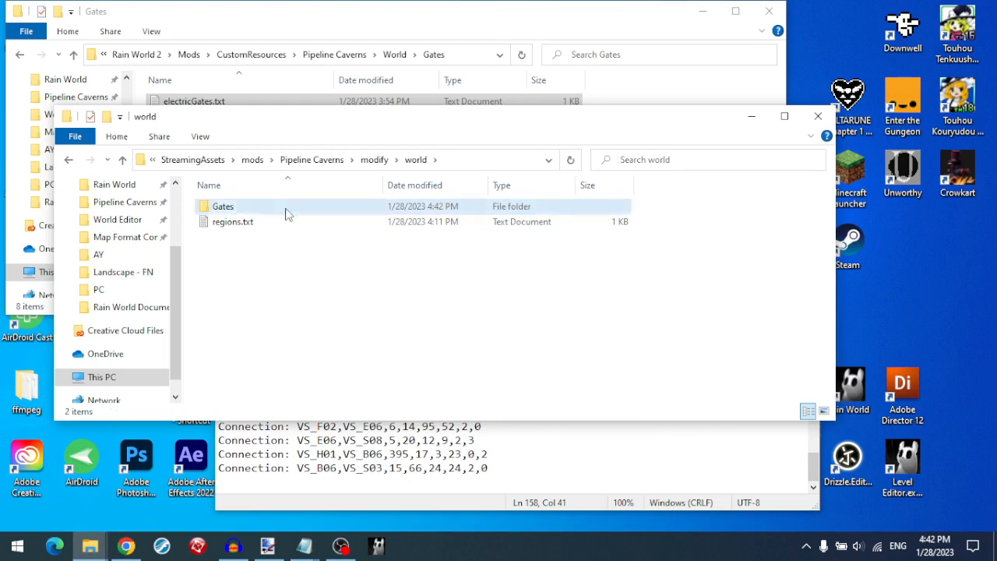
- Paste the copied electricGates.txt and locks.txt into the new modify\world\Gates folder
key(Return)
right_click(362, 275)
click(398, 395)
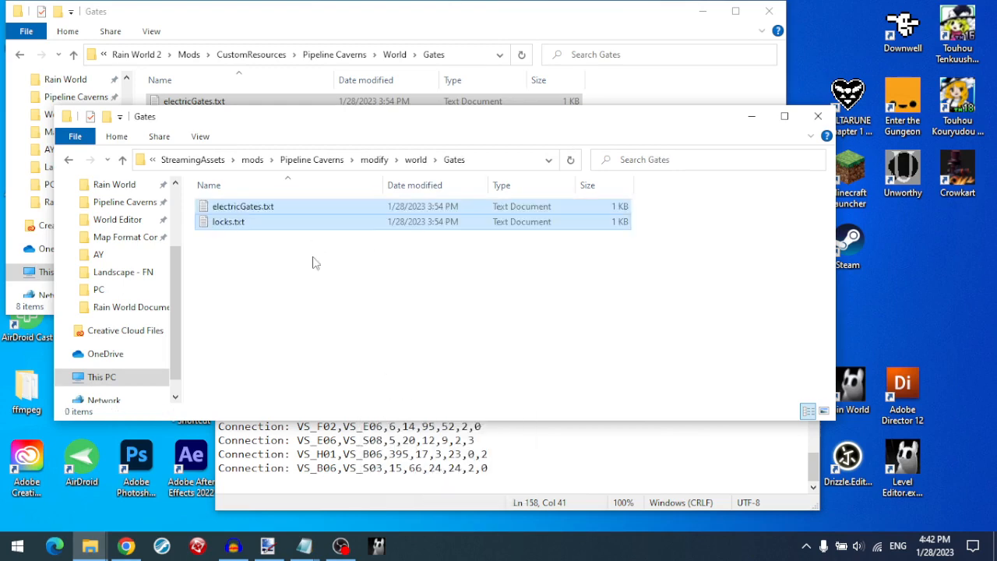
- Check the contents of the copied electricGates.txt and rename the file to eGates.txt
double_click(299, 207)
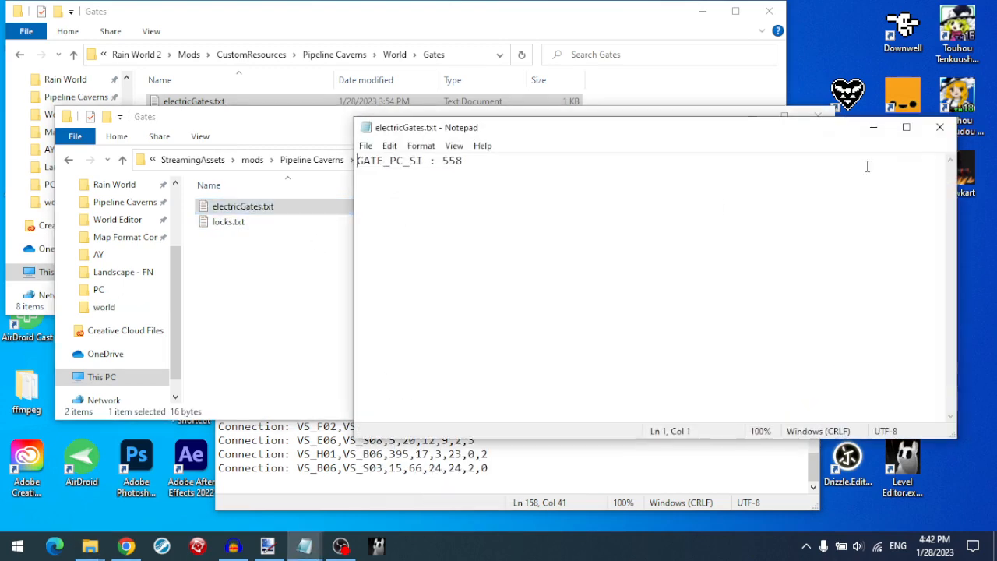
click(940, 127)
right_click(244, 205)
click(316, 497)
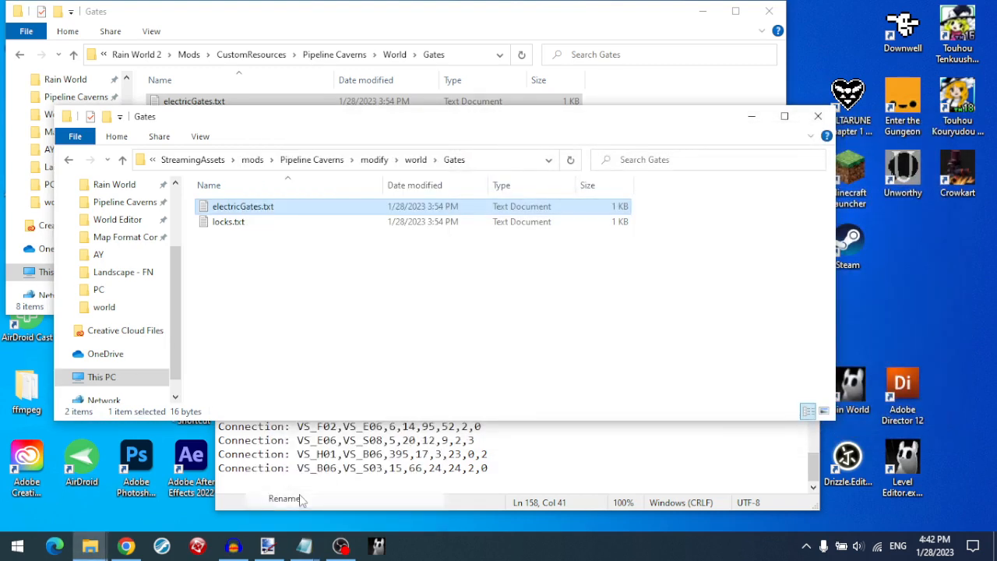
click(242, 207)
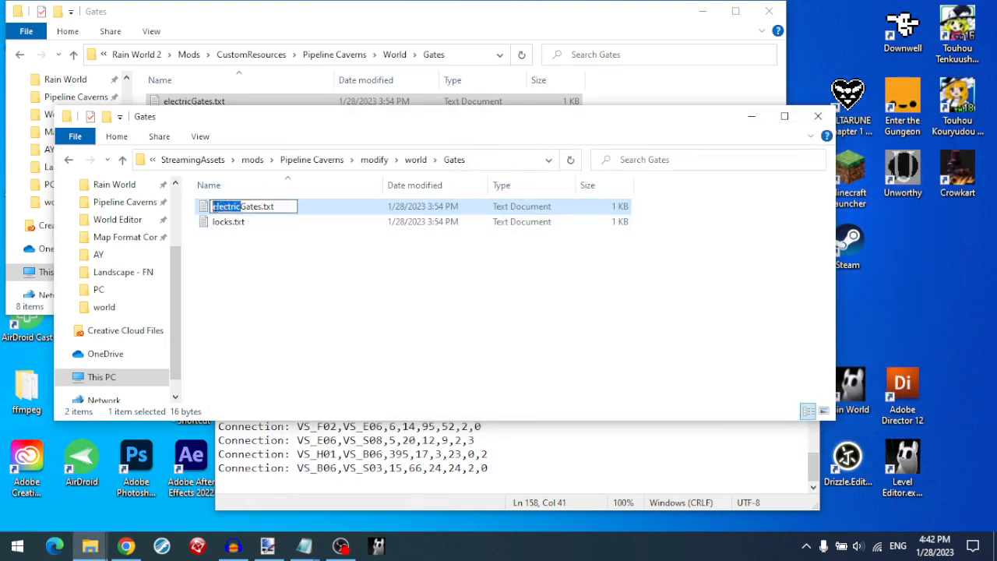
text(e)
key(Return)
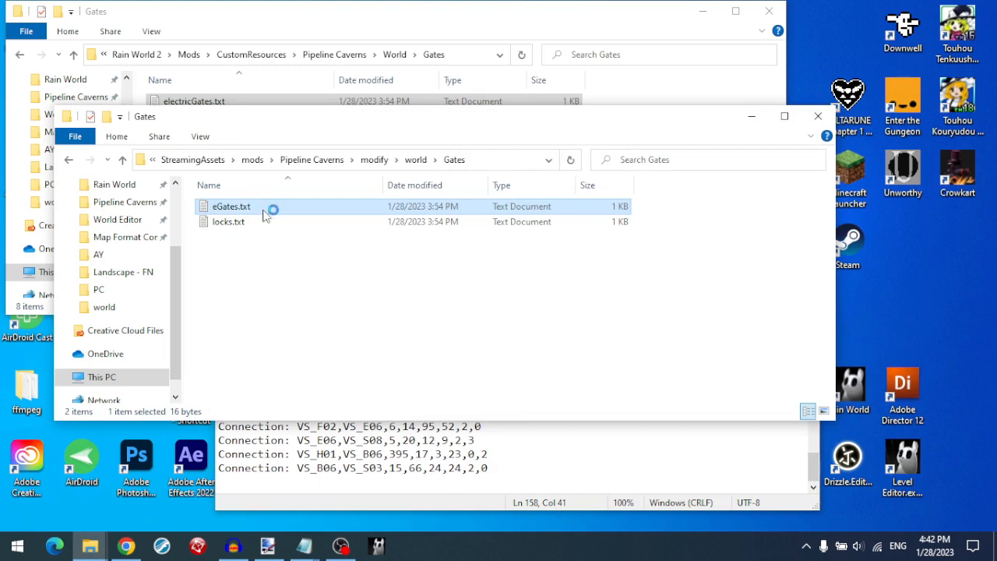
- In eGates.txt, prefix the GATE_PC_SI entry with [ADD], remove its trailing ": 558", and save and close the file
text([])
key(Left)
text(ADD)
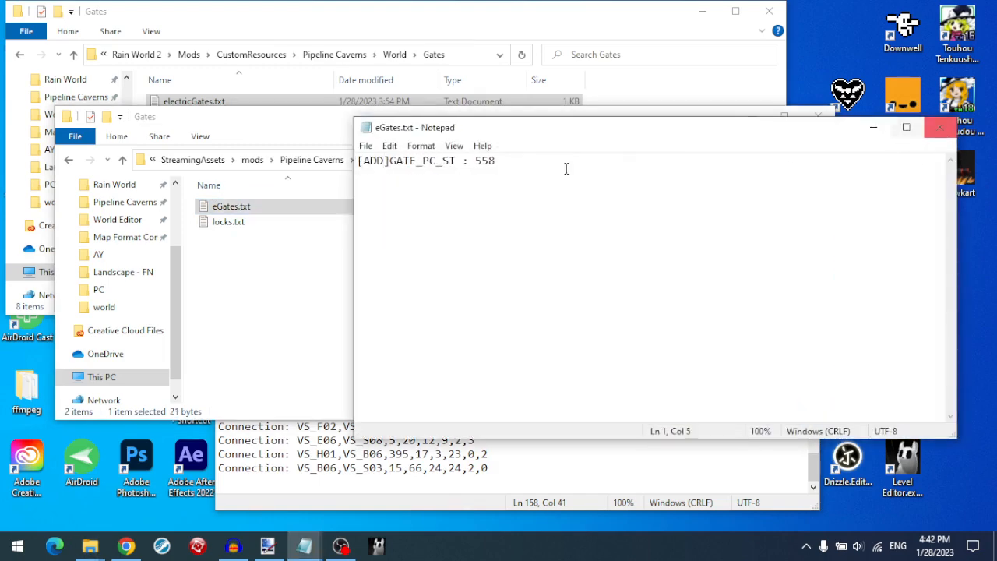
drag(496, 161, 456, 160)
key(BackSpace)
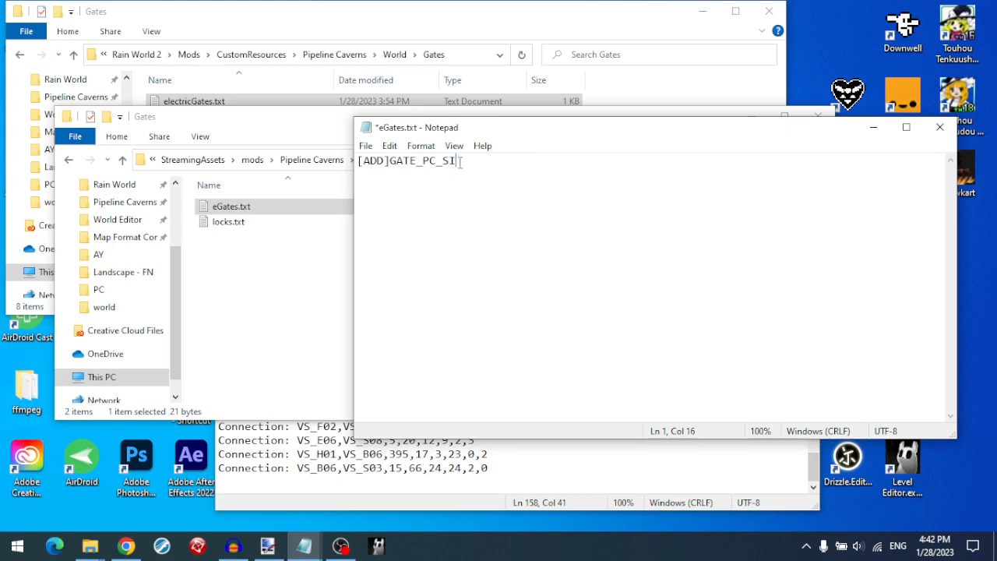
key(ctrl+s)
click(940, 127)
- Open locks.txt in the new Gates folder and duplicate its GATE_PC_SI line onto a second line
double_click(301, 222)
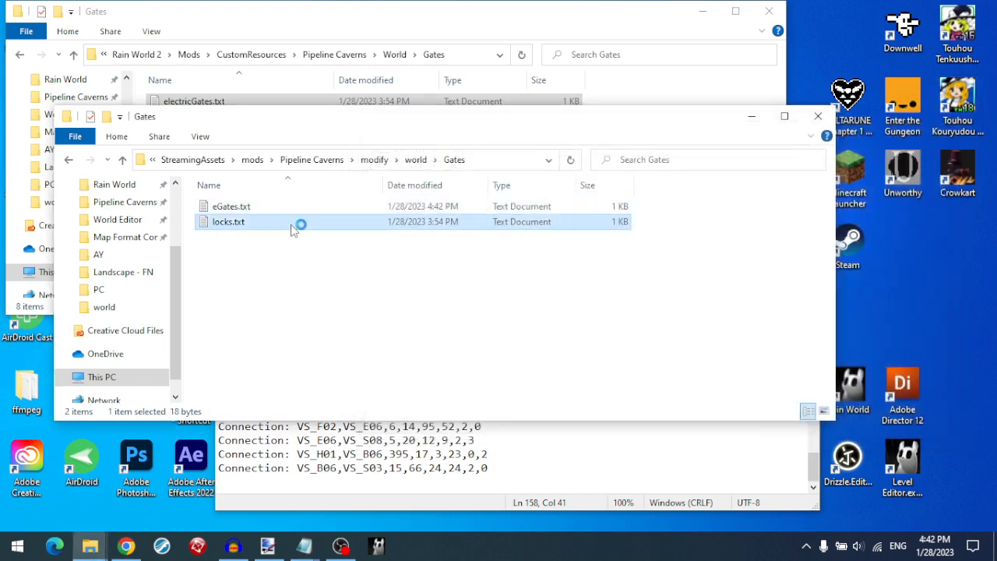
key(ctrl+a)
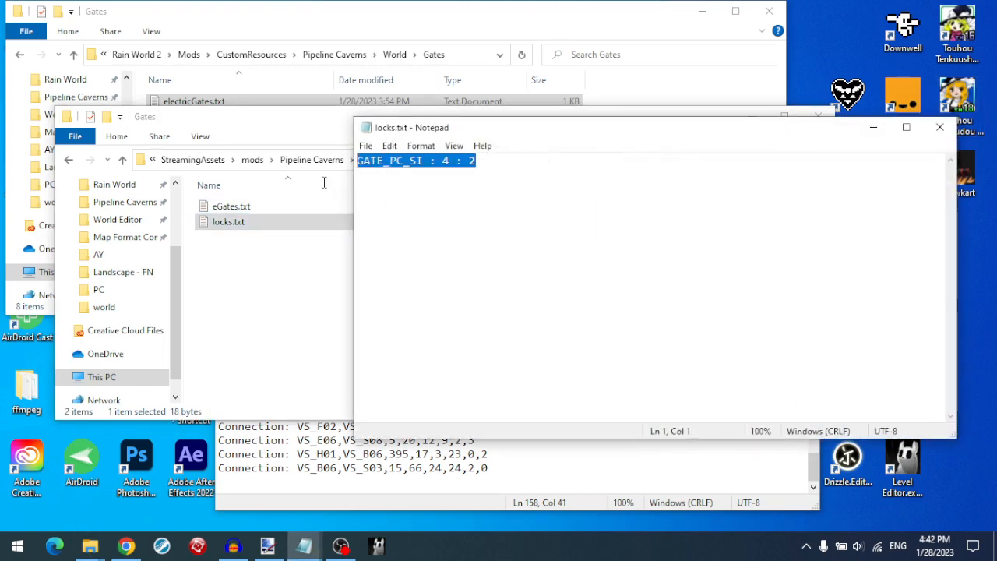
key(ctrl+c)
key(End)
key(Return)
key(ctrl+v)
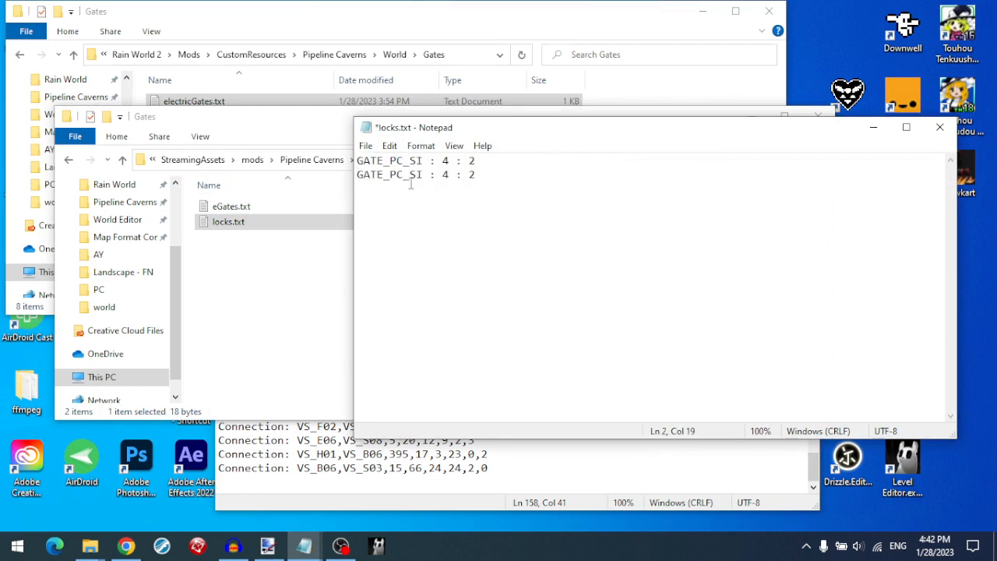
- Check the gate file names in the mod's world\Gates folder and change the second lock line to GATE_PC_SU : 1 : 1
click(283, 283)
click(316, 160)
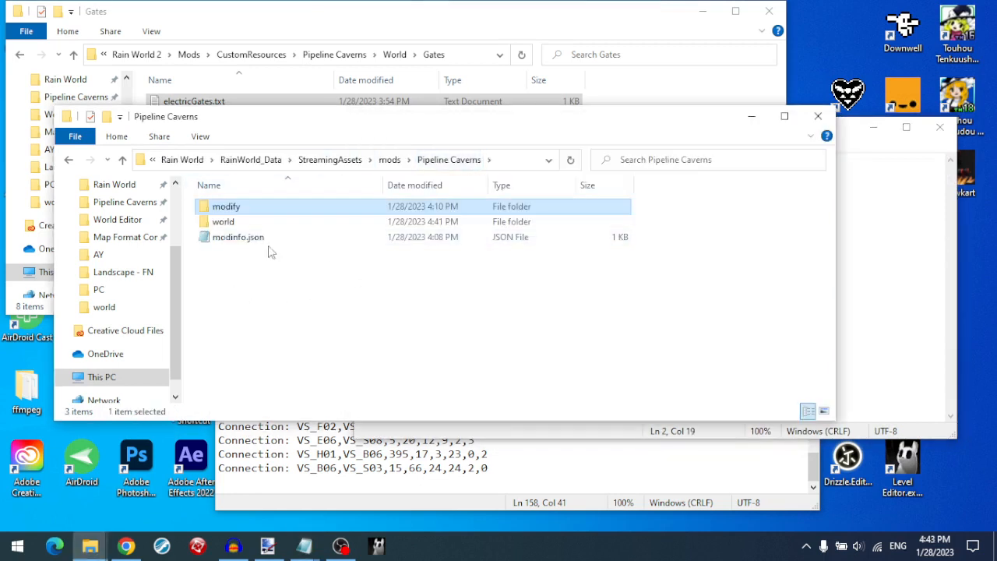
click(257, 225)
double_click(257, 223)
double_click(243, 206)
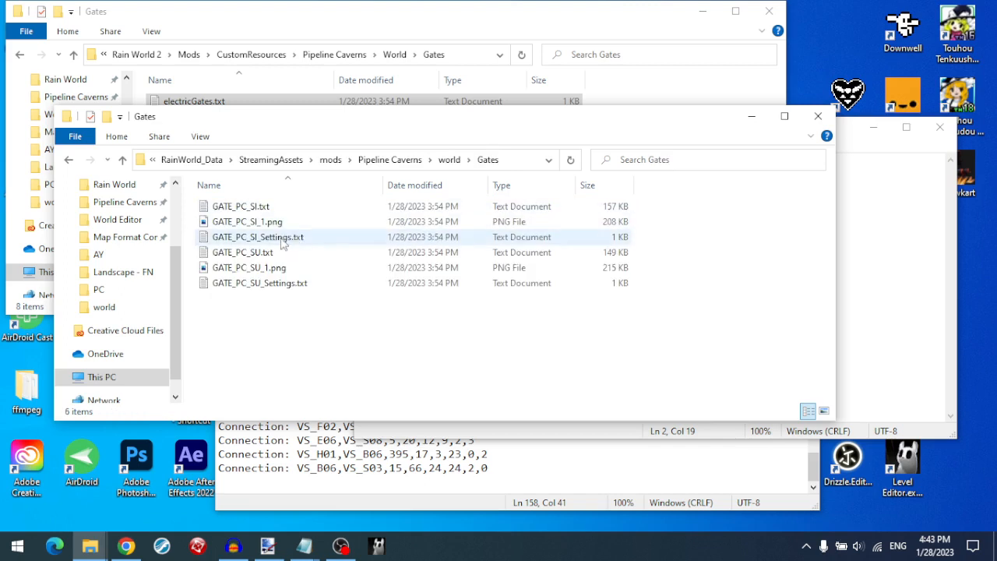
click(894, 336)
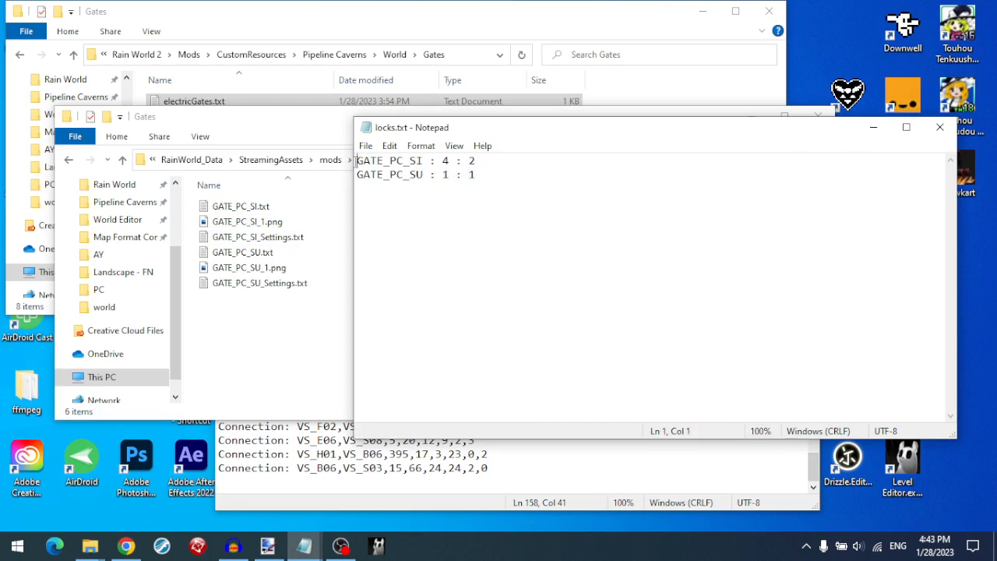
- Prefix both gate lines in locks.txt with [ADD], and save and close the file
text([ADD])
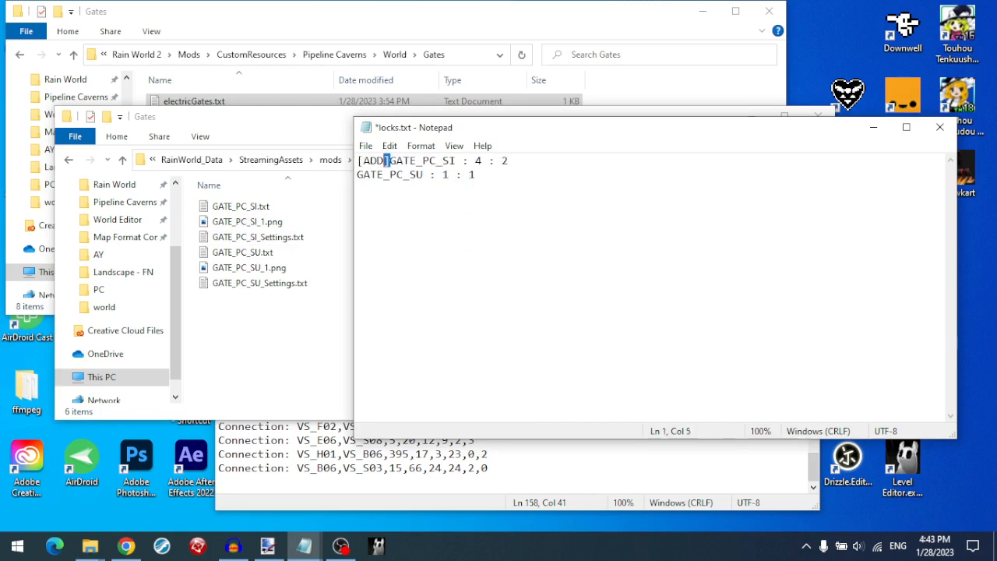
key(ctrl+c)
key(Down)
key(ctrl+v)
key(ctrl+s)
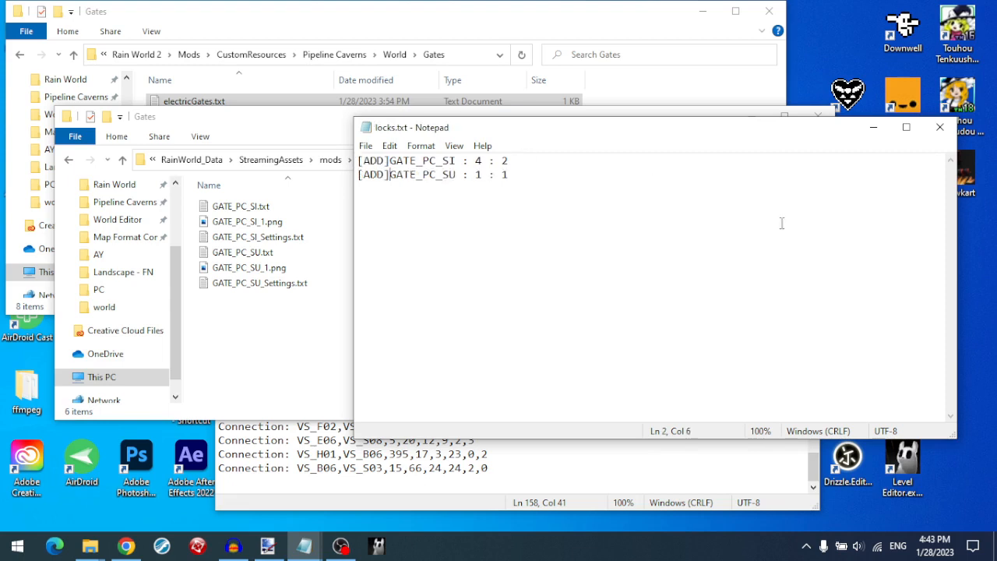
click(941, 128)
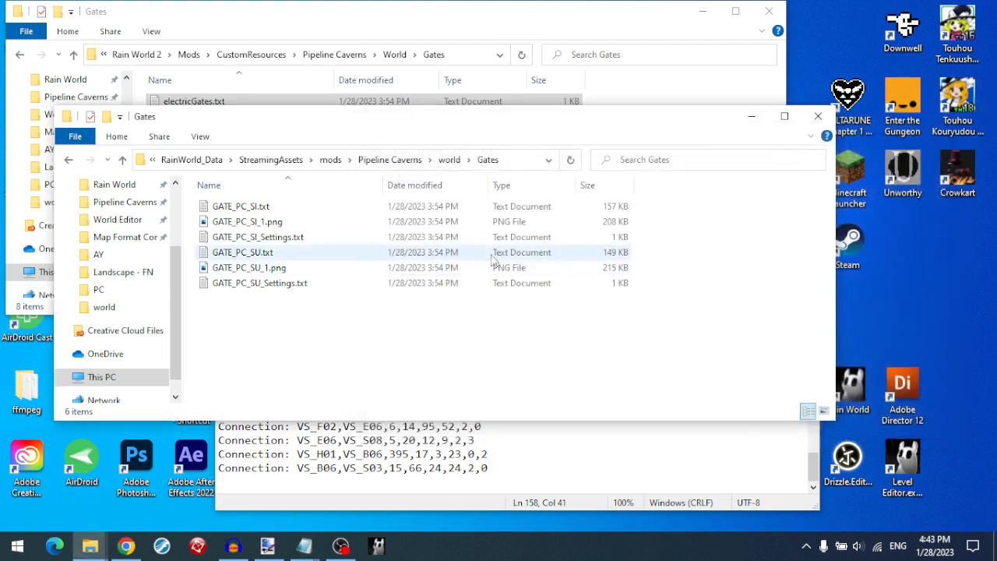
- Launch Rain World and continue the saved story game
click(377, 547)
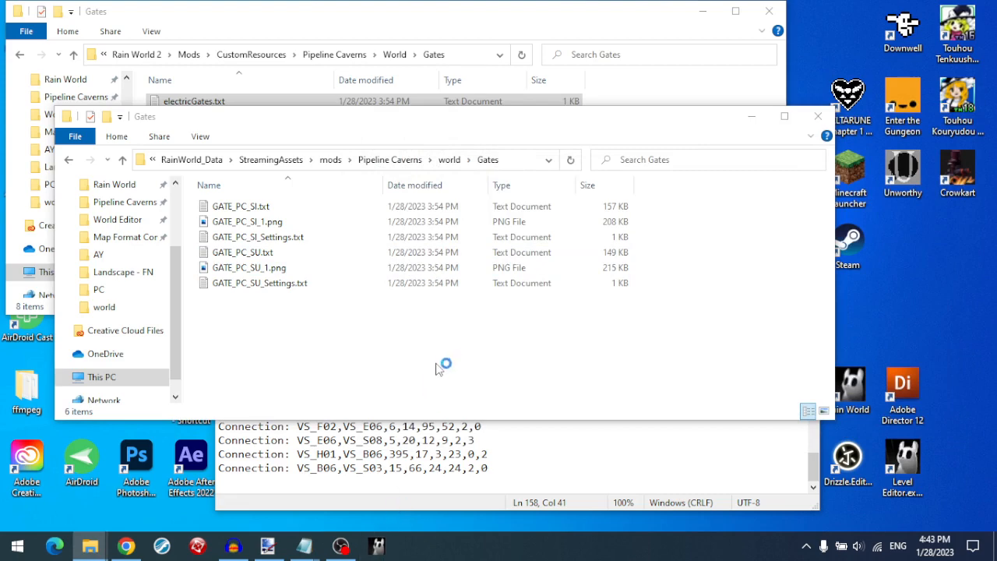
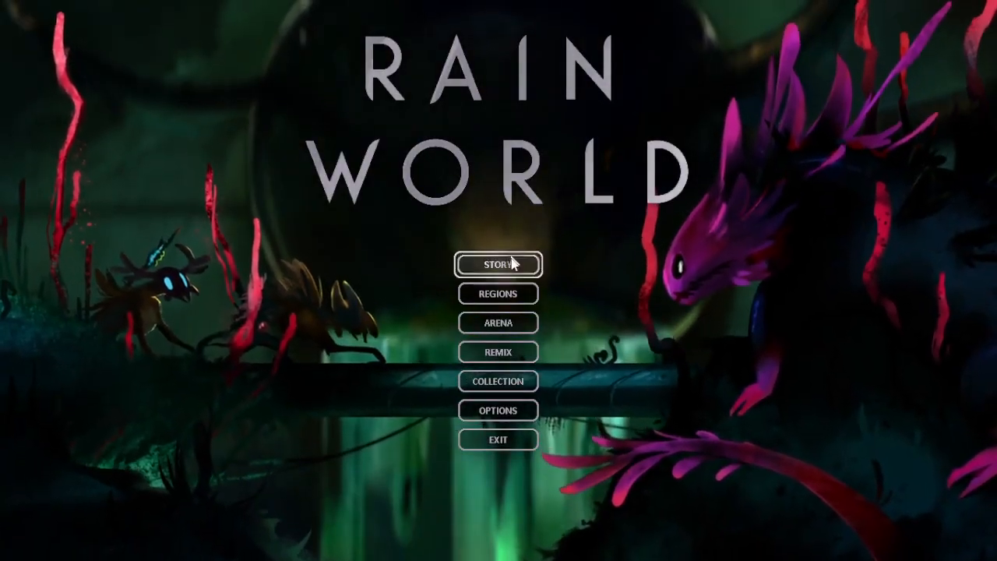
click(507, 265)
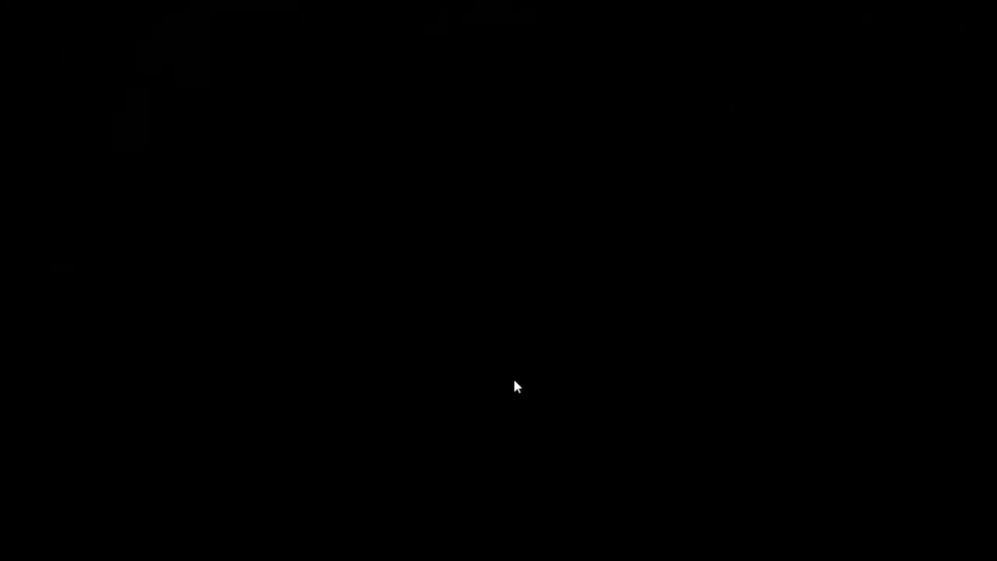
drag(503, 485, 497, 494)
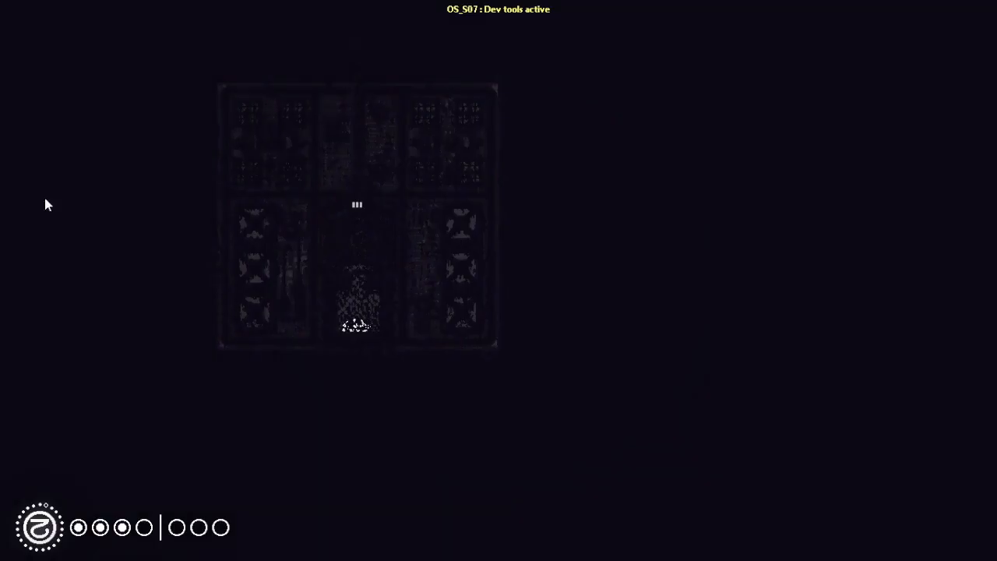
- Pause the game and warp to the PC_SU gate in the PC region
key(Escape)
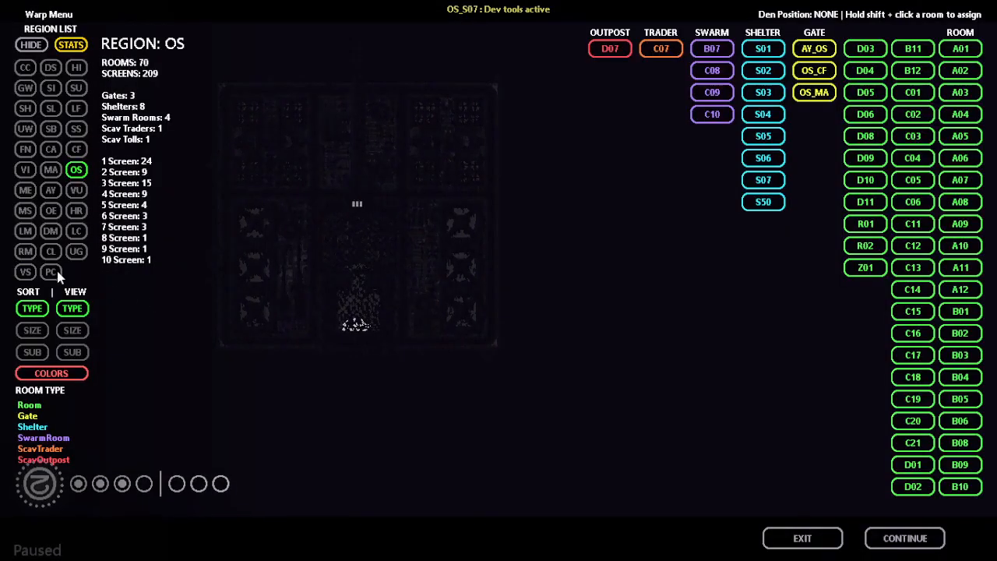
click(51, 272)
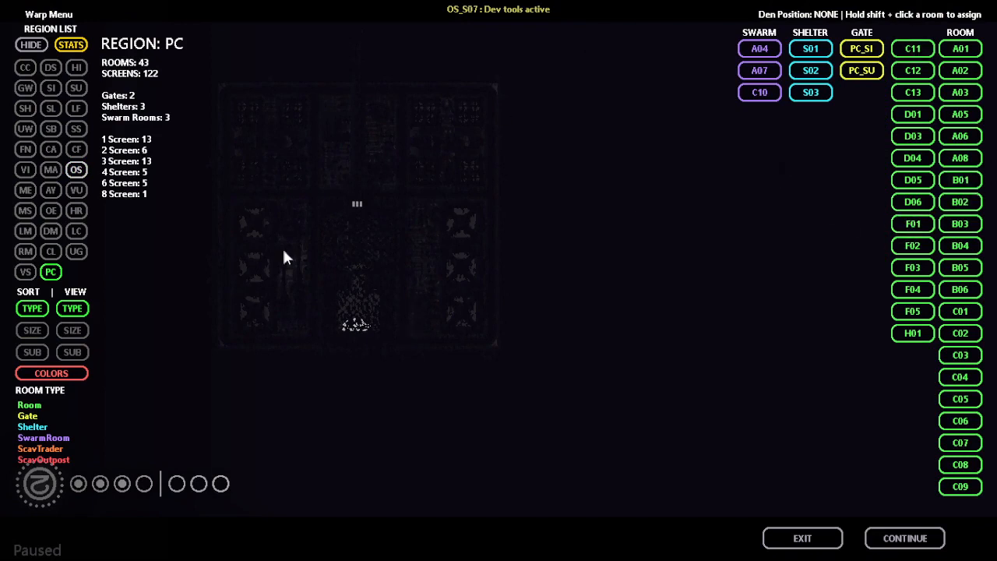
click(861, 70)
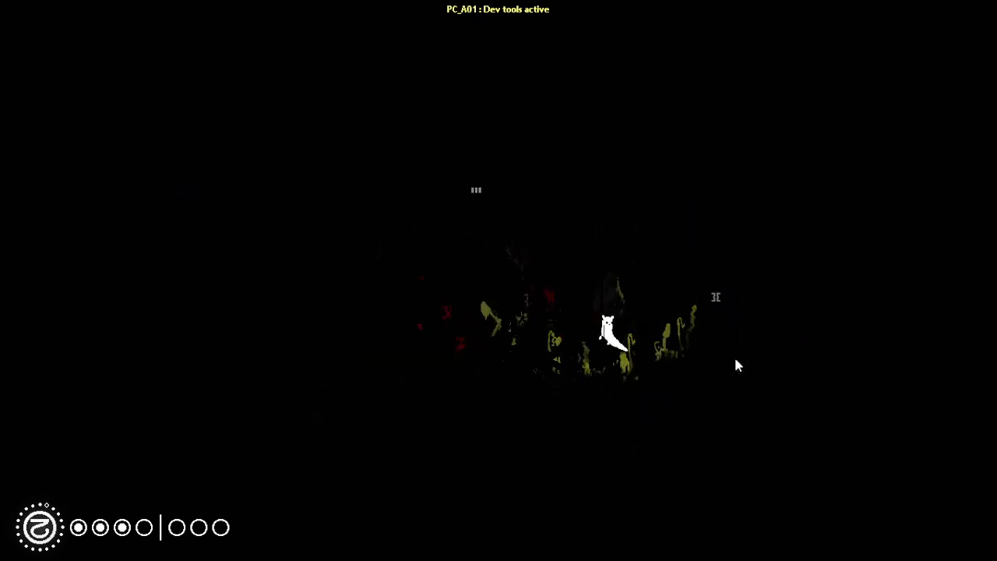
- Run the command "spawn Tubeworm" in the dev console
key(grave)
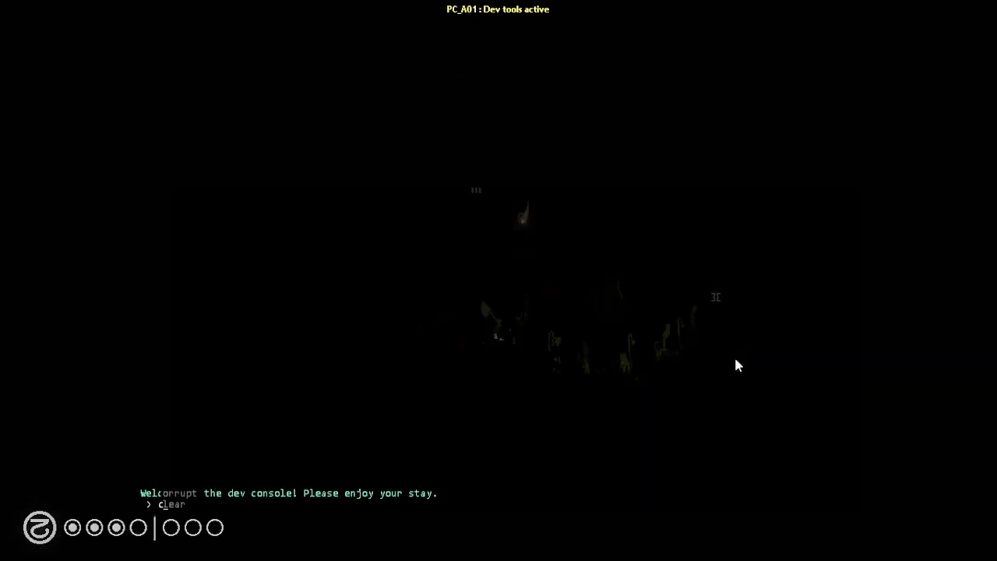
text(spawn Tubeworm)
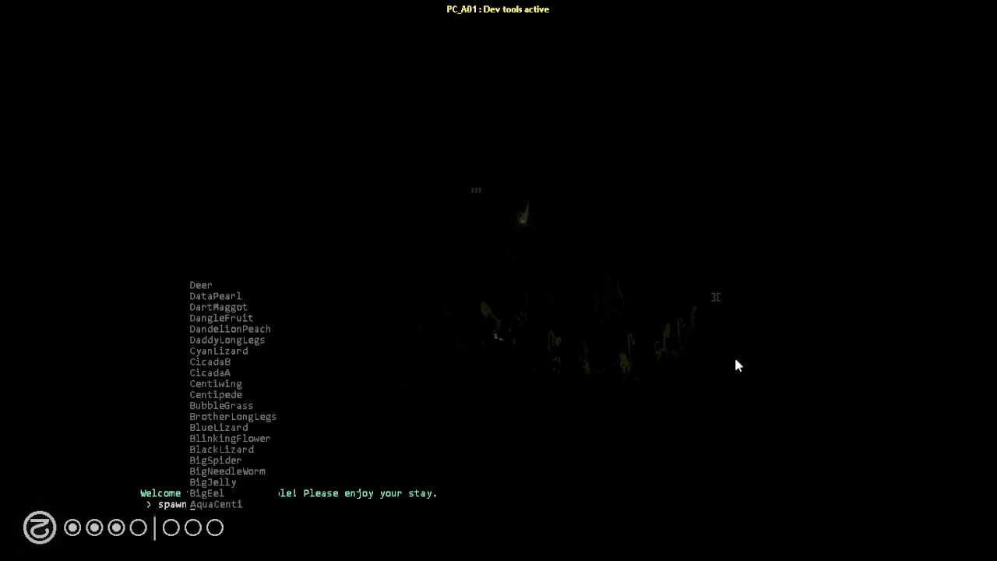
key(Return)
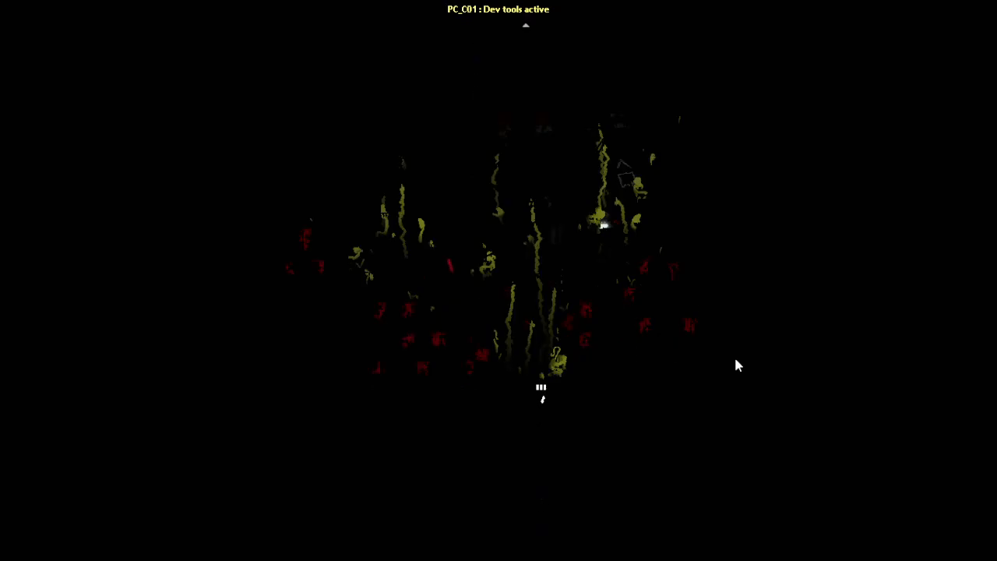
- Use the tube worm's grapple to swing the slugcat through room PC_C01 and climb onto the upper ledge
key(Right)
key(z)
key(z)
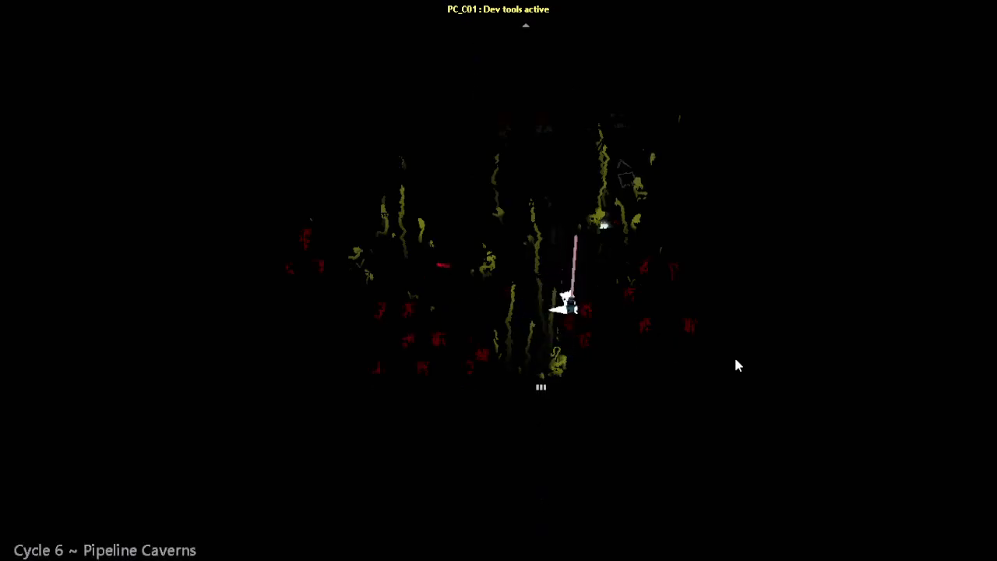
key(z)
key(z)
key(Left)
key(z)
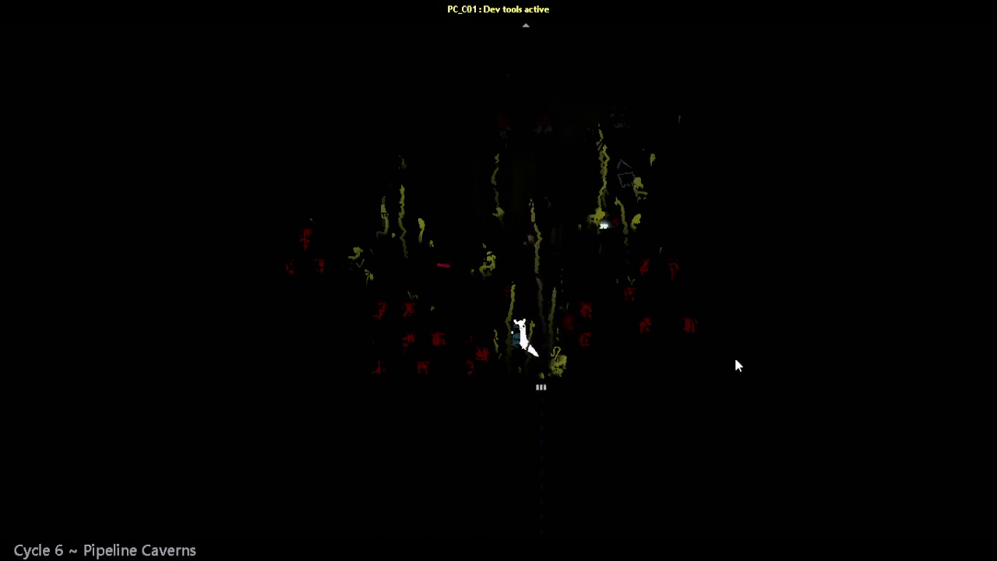
key(z)
key(Right)
key(z)
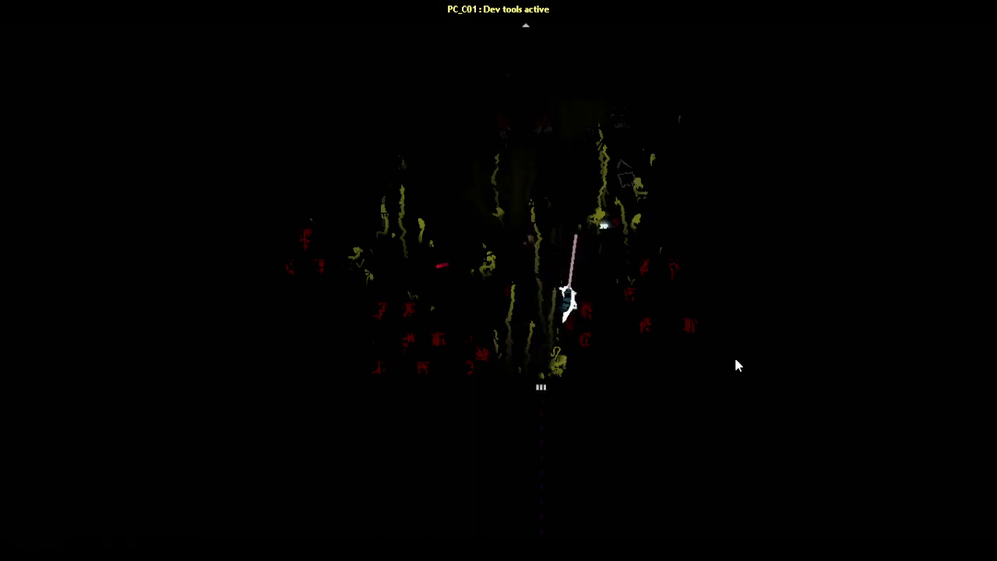
key(Left)
key(z)
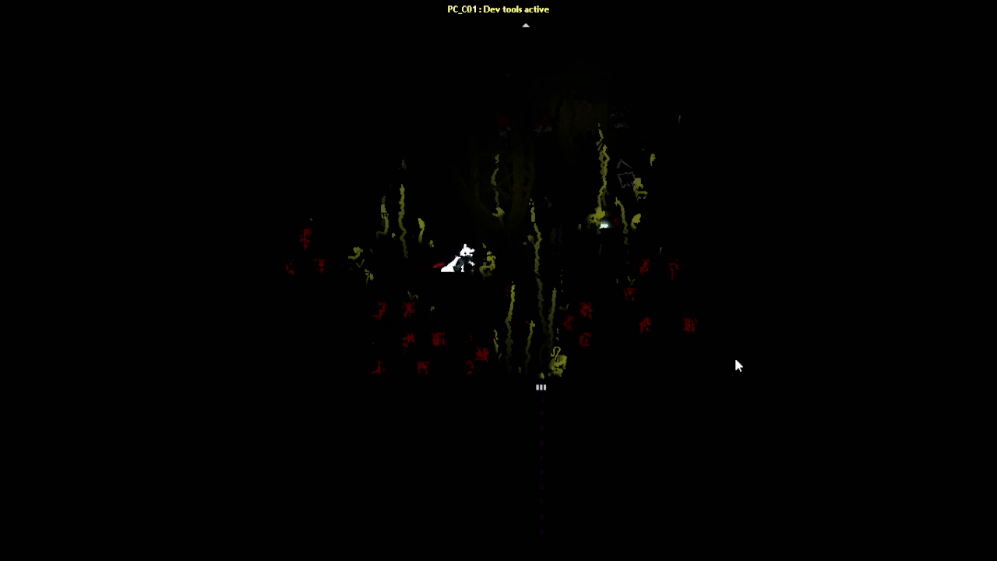
- Jump and grapple the slugcat up from the ledge into the upper screen of room PC_C01
key(z)
key(Right)
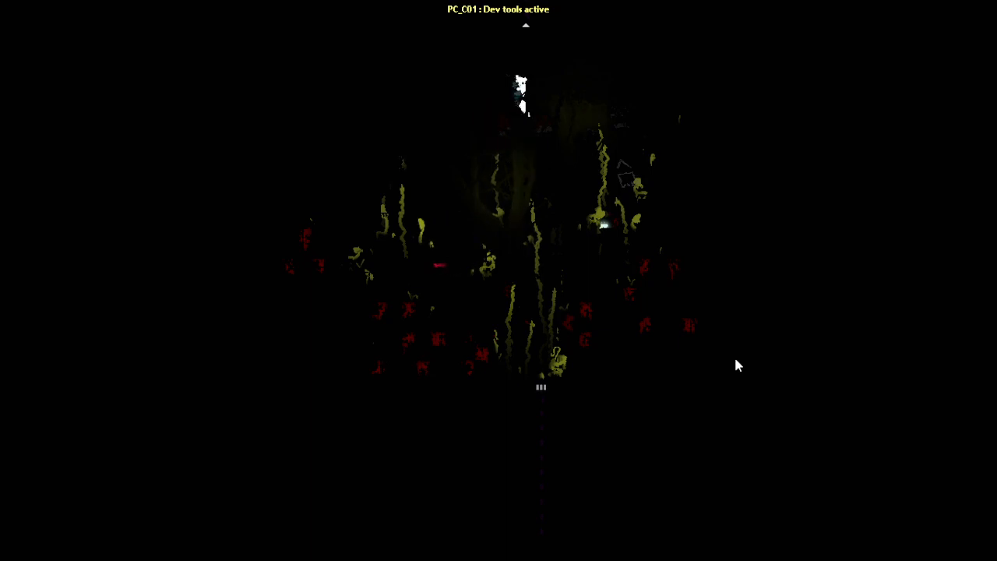
key(Up)
key(z)
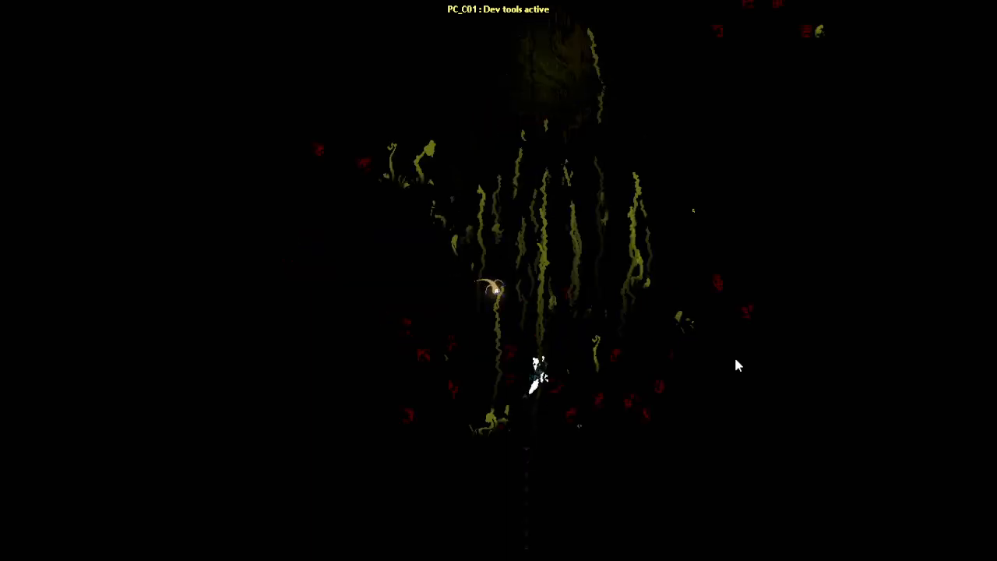
- Pause the game, warp to the PC_SI gate and lower the slugcat down the pole to the floor
key(Escape)
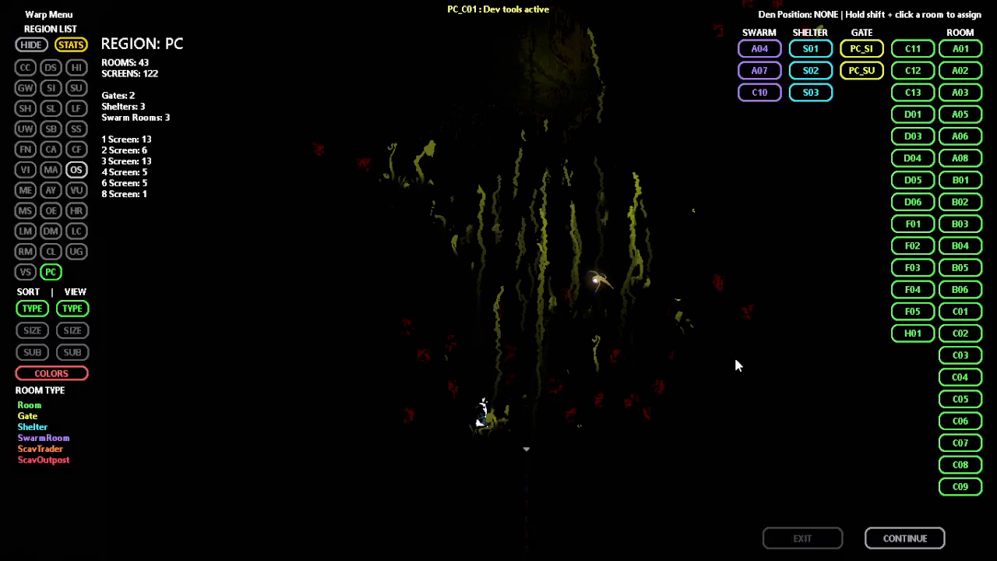
click(862, 49)
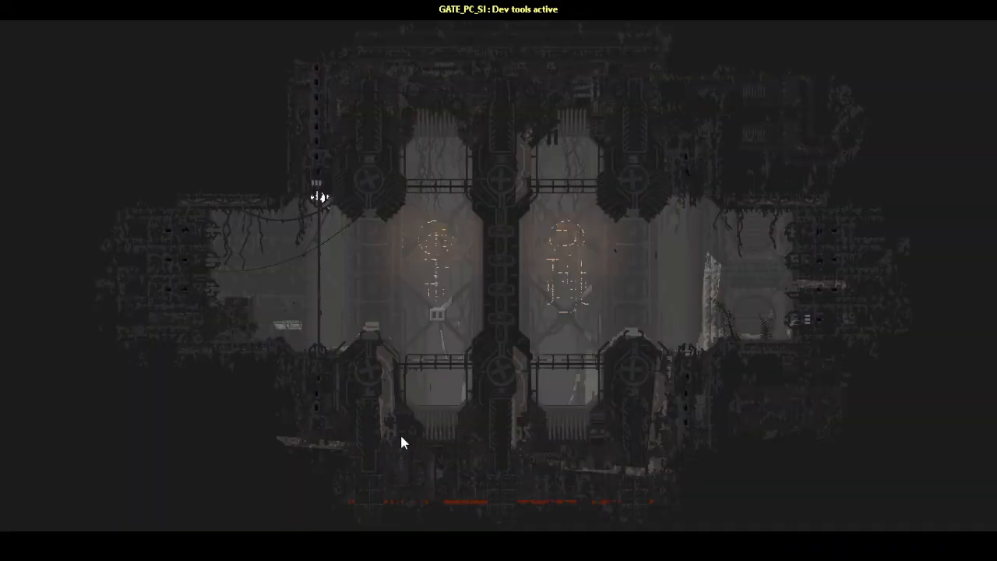
key(Down)
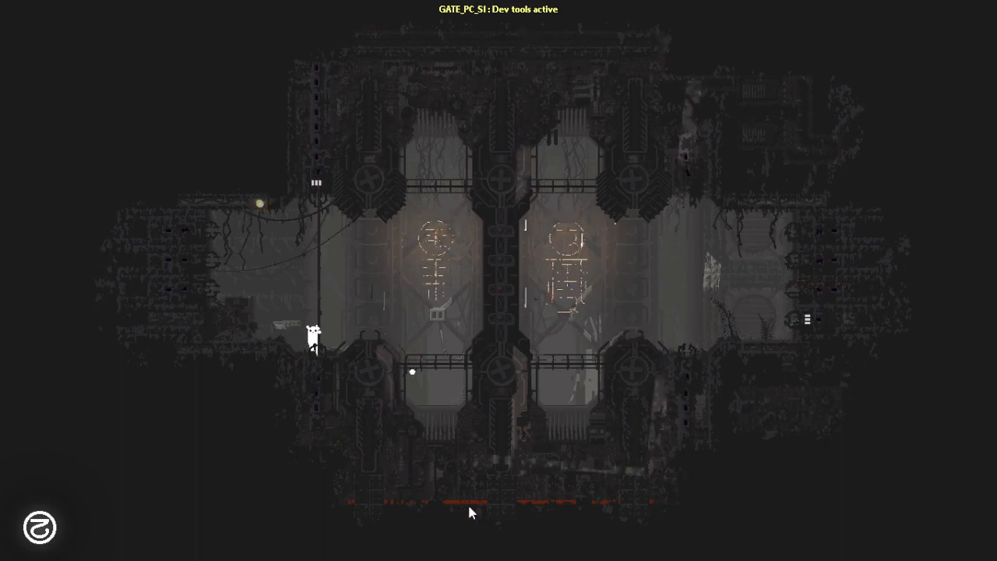
- Place an ElecGateBatteryPos object from the ONHStuff objects above the upper-left part of GATE_PC_SI, save the room and close the dev tools
key(h)
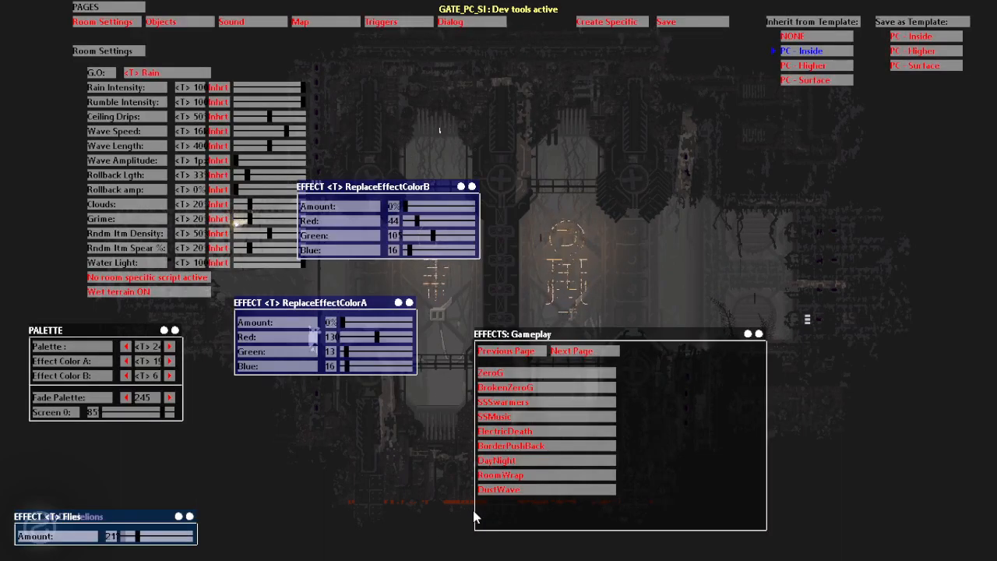
click(180, 21)
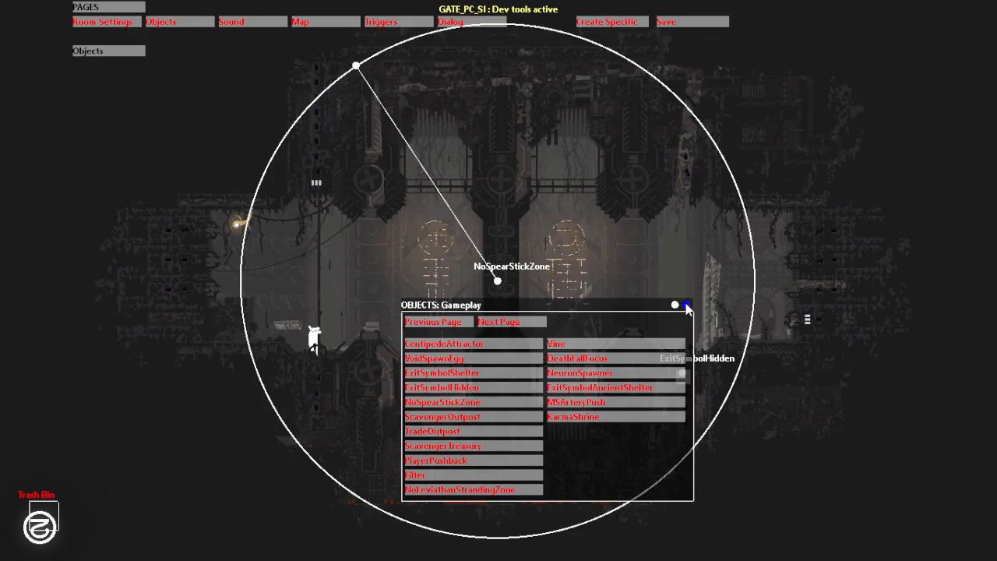
drag(686, 306, 791, 162)
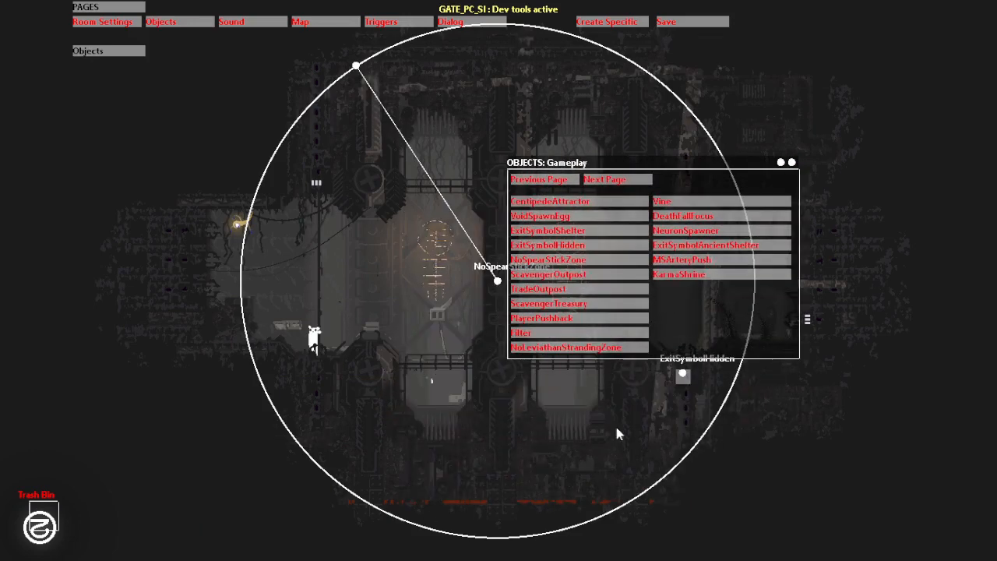
click(549, 181)
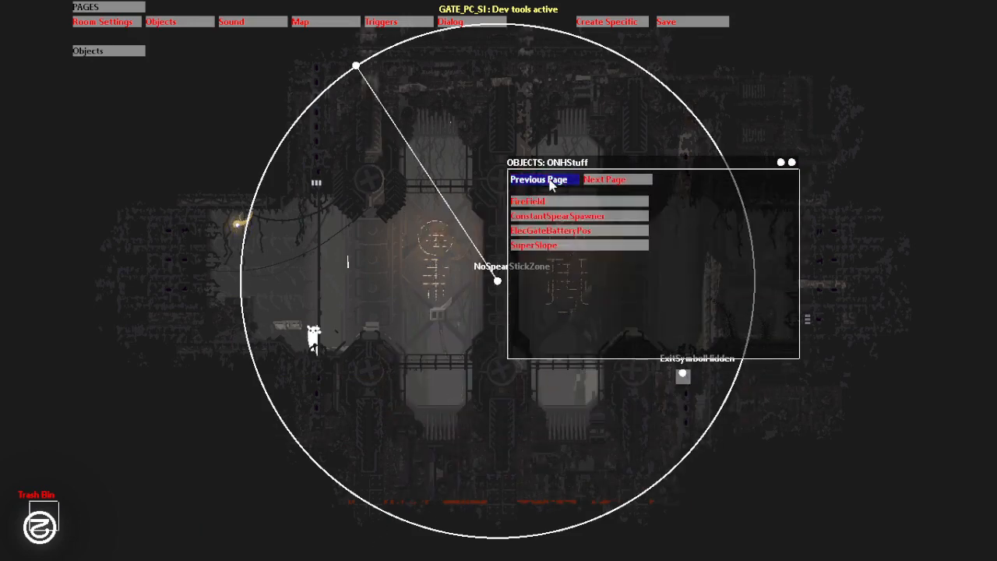
click(572, 231)
drag(296, 245, 348, 72)
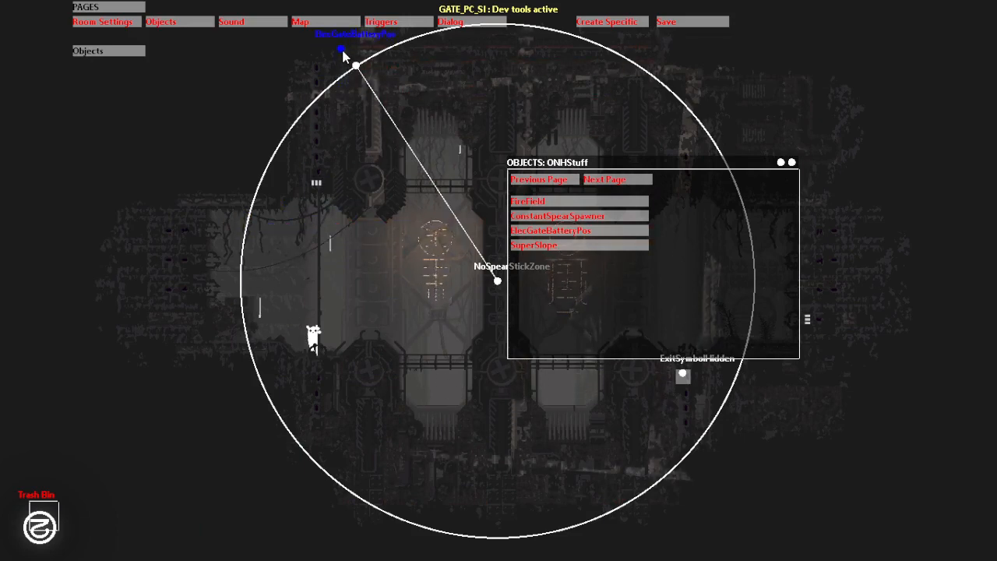
drag(344, 57, 344, 56)
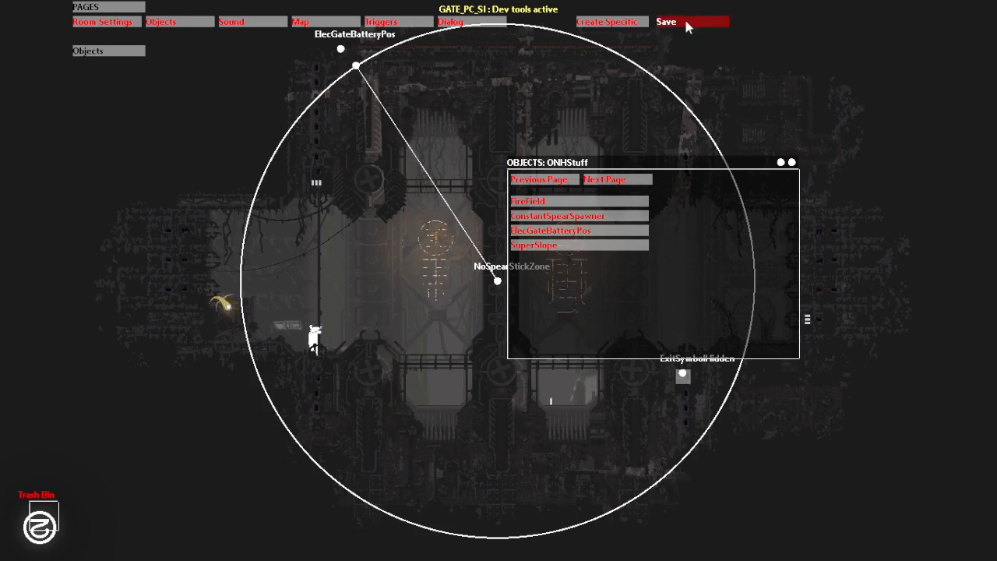
key(h)
- Move the slugcat between the pole and the left gate chamber in GATE_PC_SI to test the gate
key(Up)
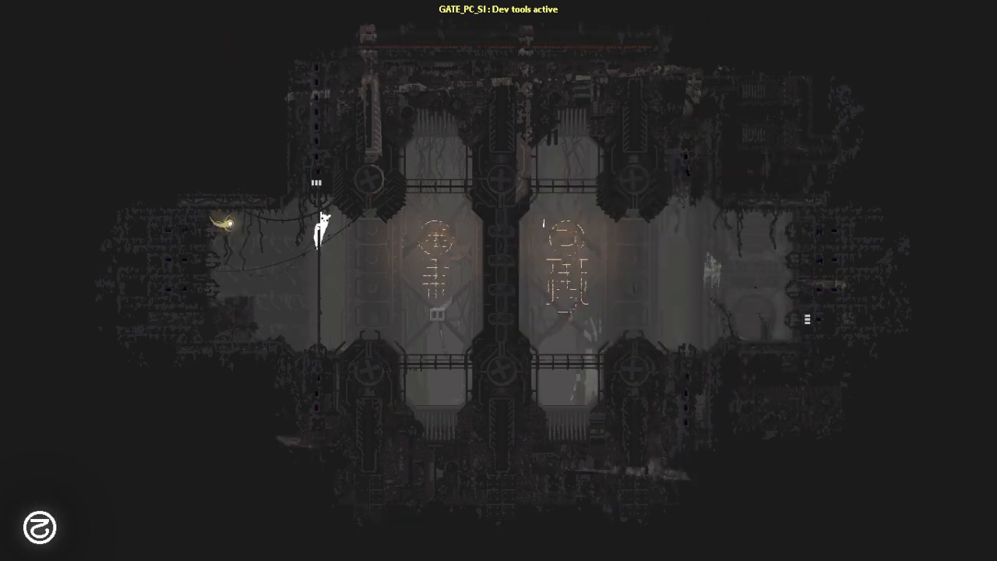
key(Down)
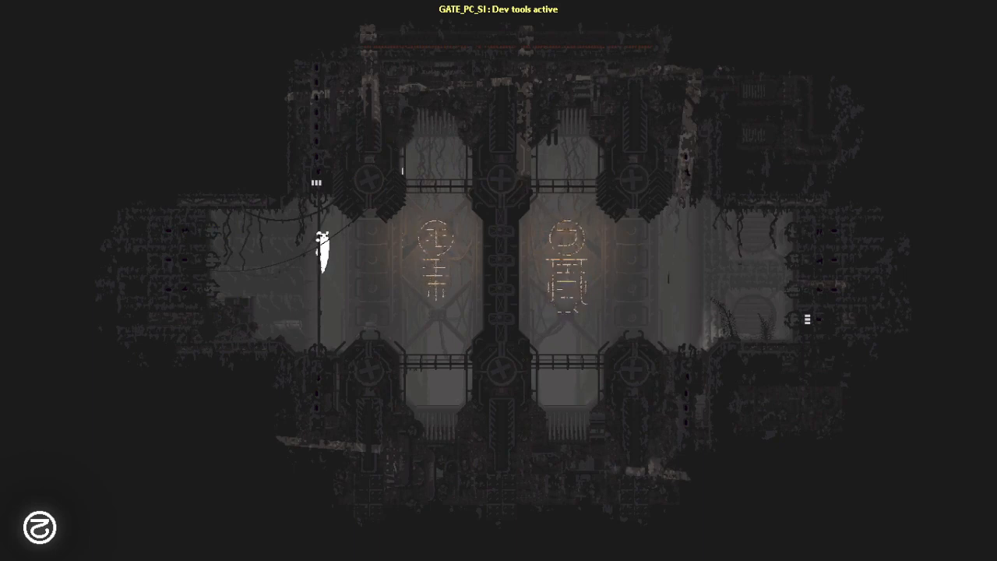
key(Up)
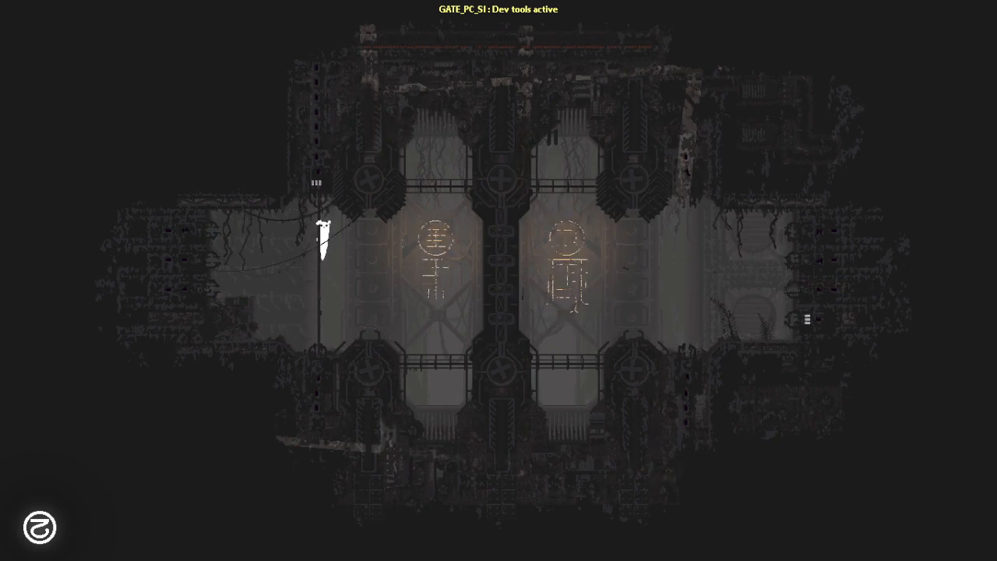
key(Right)
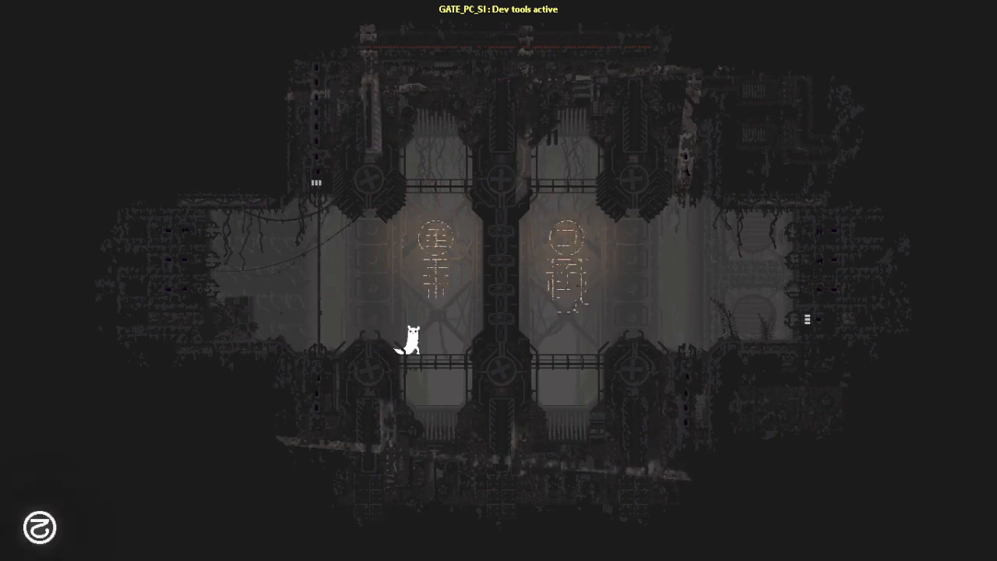
key(Left)
key(Up)
key(Right)
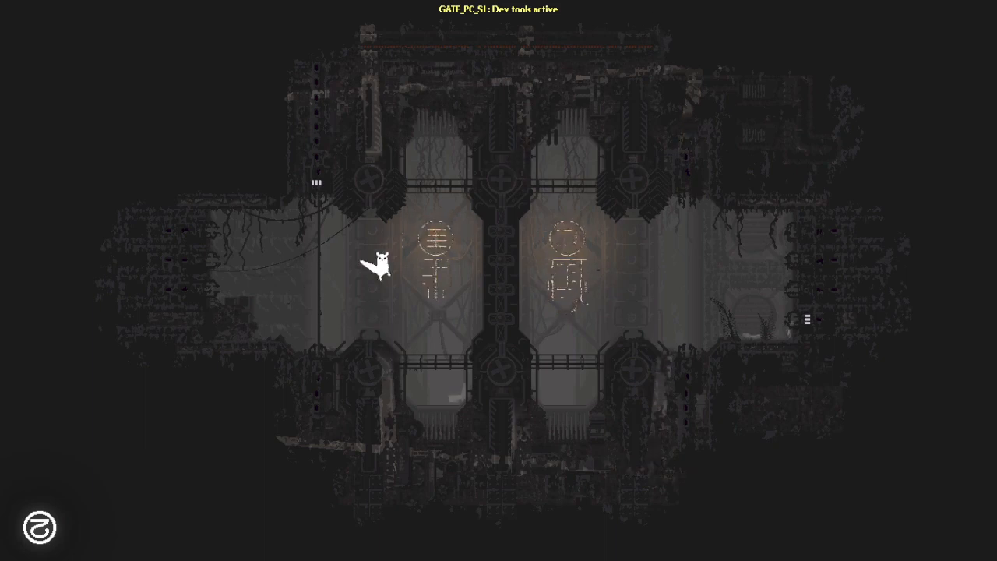
key(Left)
key(Up)
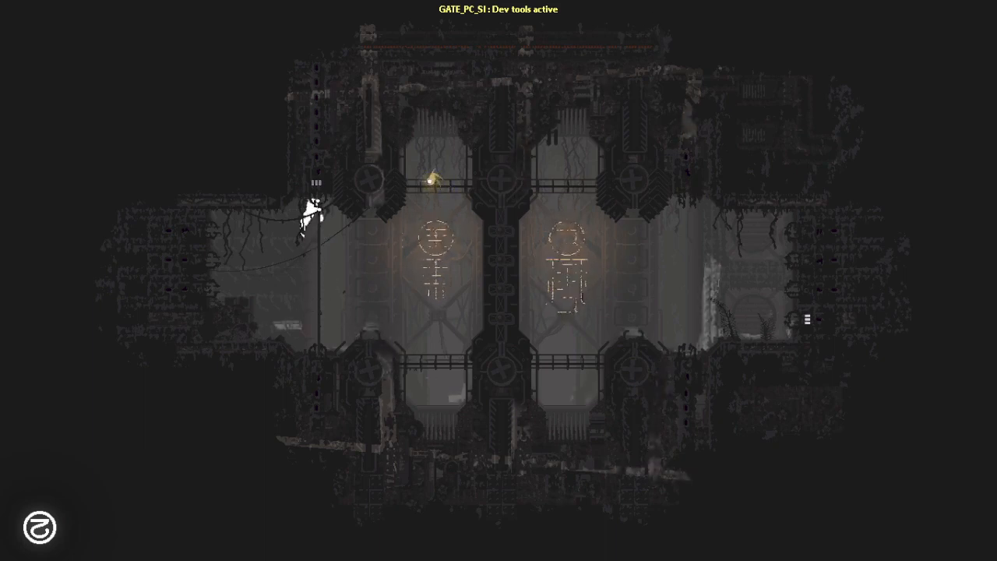
- Take the slugcat through the upper pipe into room PC_C10, return to GATE_PC_SI and pause the game
key(Up)
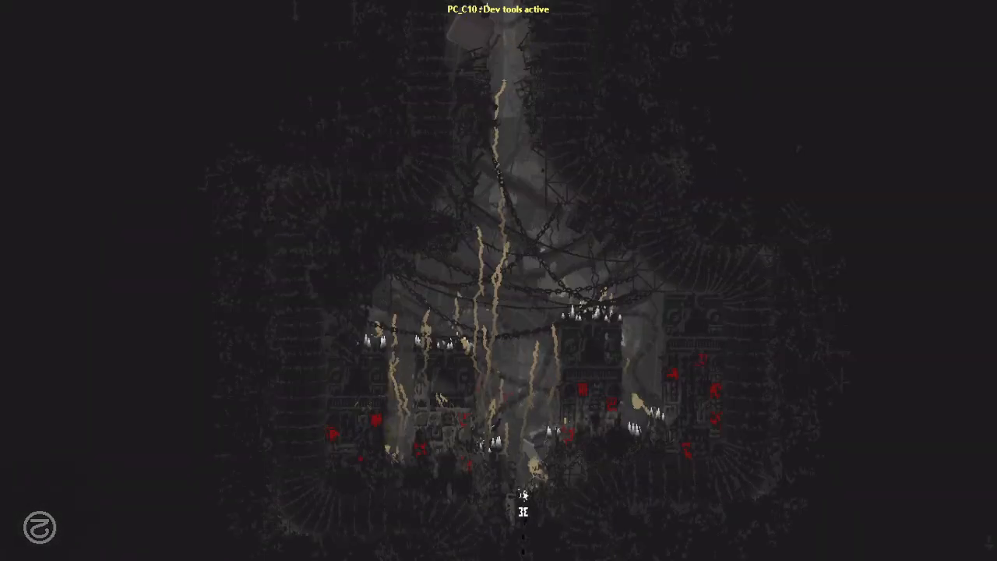
key(Right)
key(z)
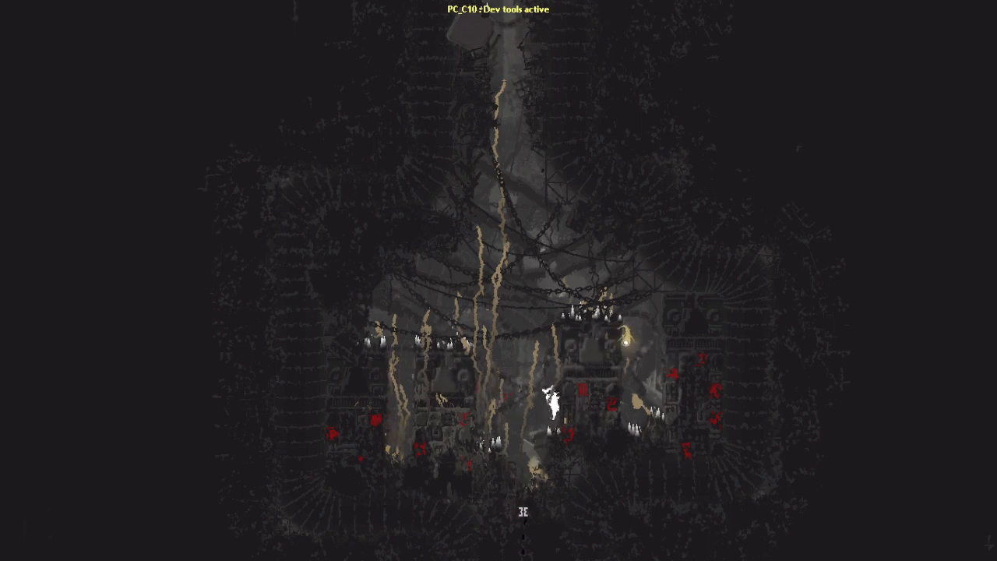
key(Left)
key(Right)
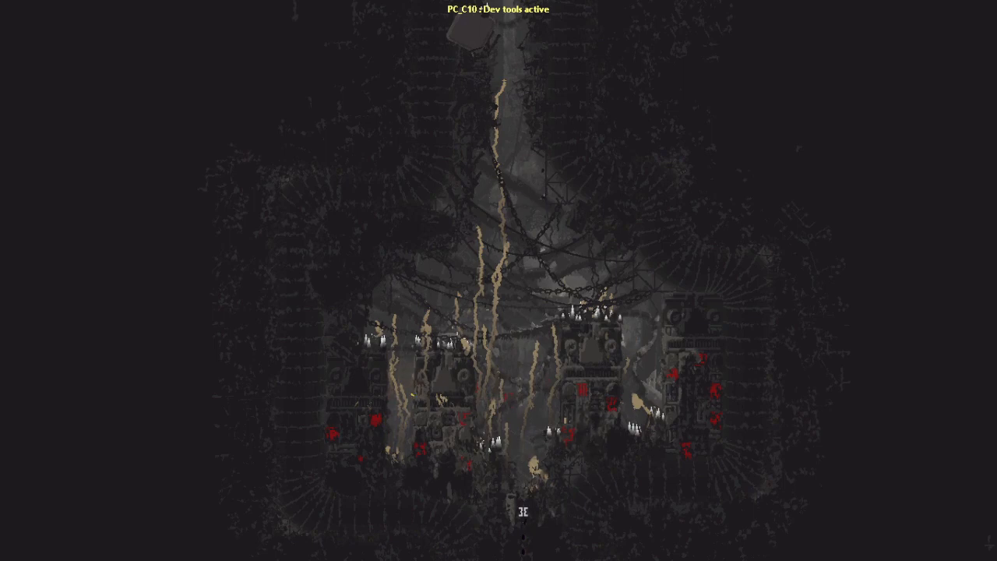
key(Escape)
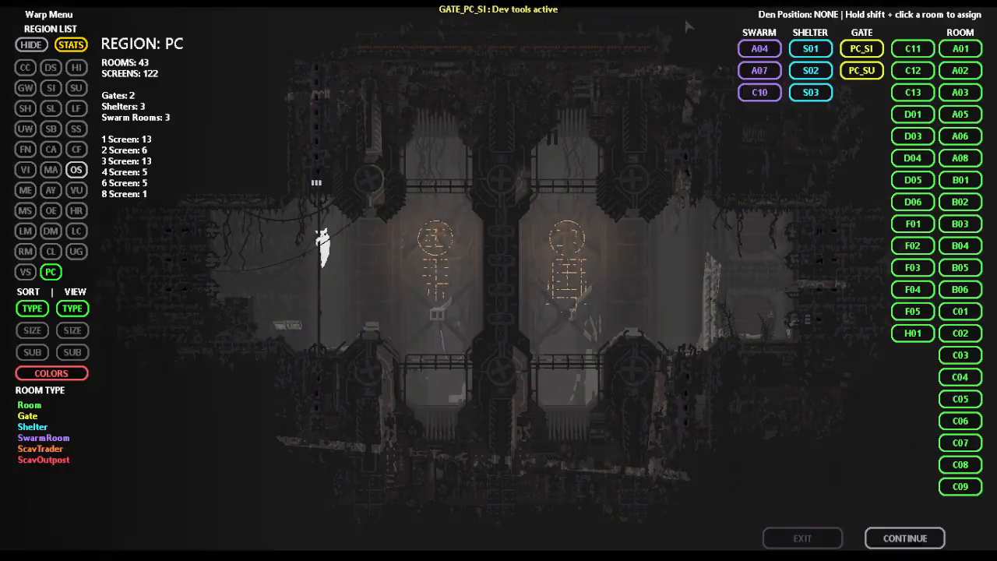
- Switch to File Explorer, look over the StreamingAssets folder and return to the new Pipeline Caverns mod folder
key(alt+Tab)
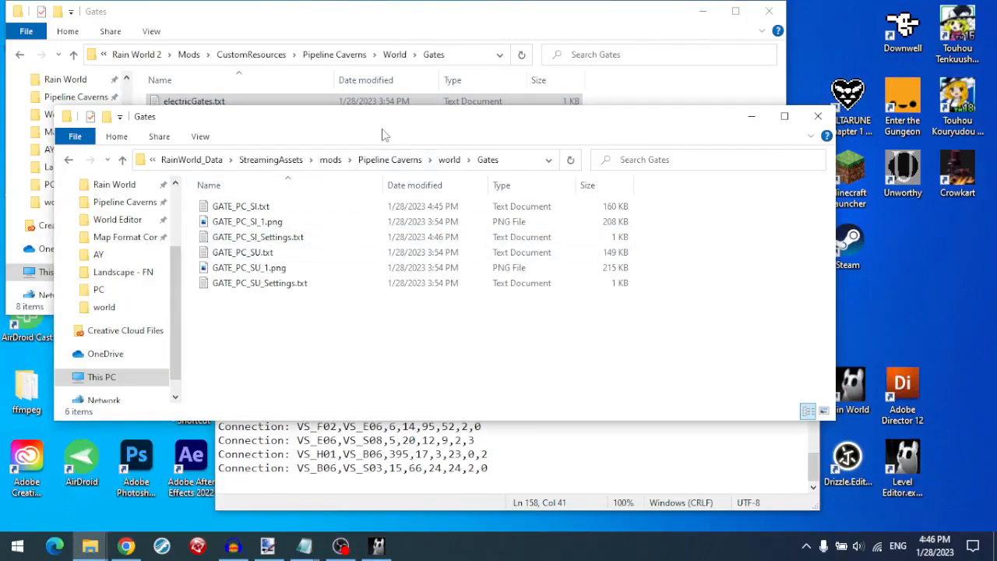
click(390, 160)
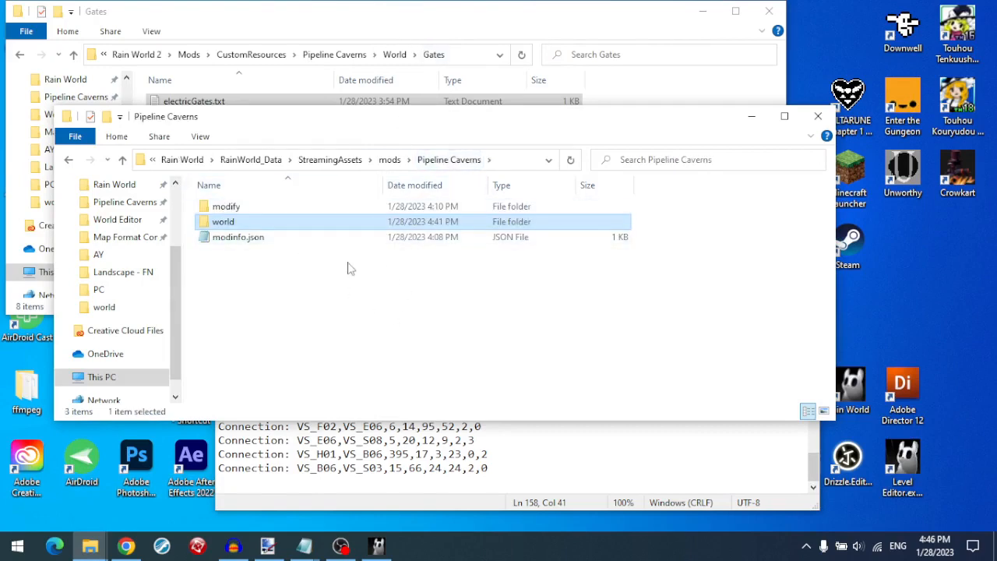
click(330, 160)
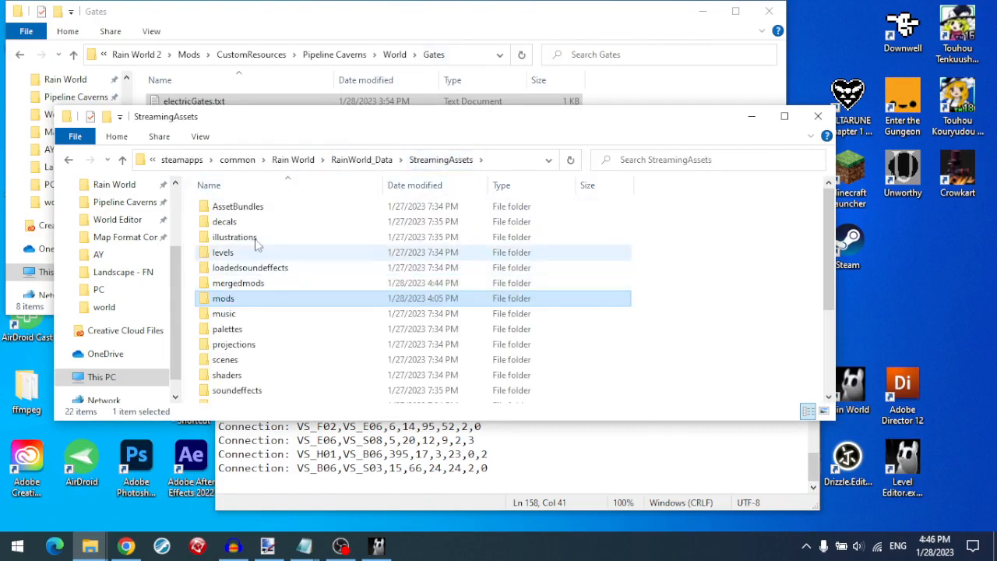
click(69, 160)
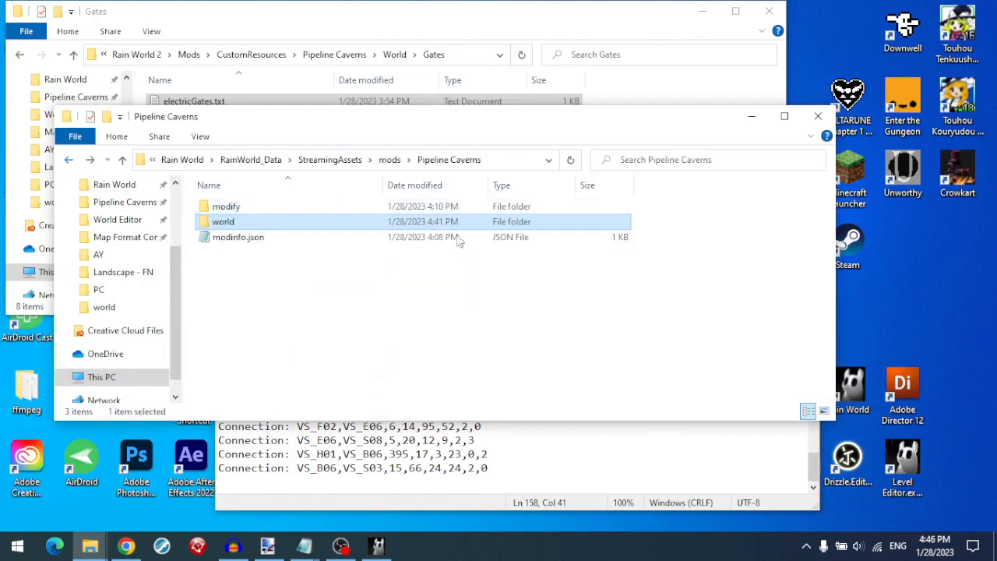
- Open the Assets > Futile > Resources folder of the old Pipeline Caverns mod in CustomResources
mouse_move(90, 545)
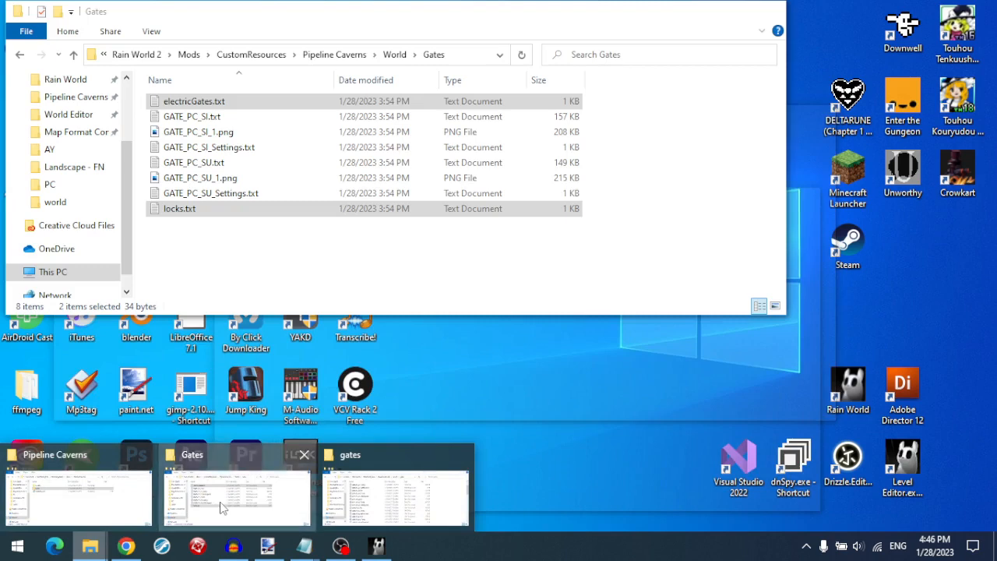
click(174, 505)
click(333, 56)
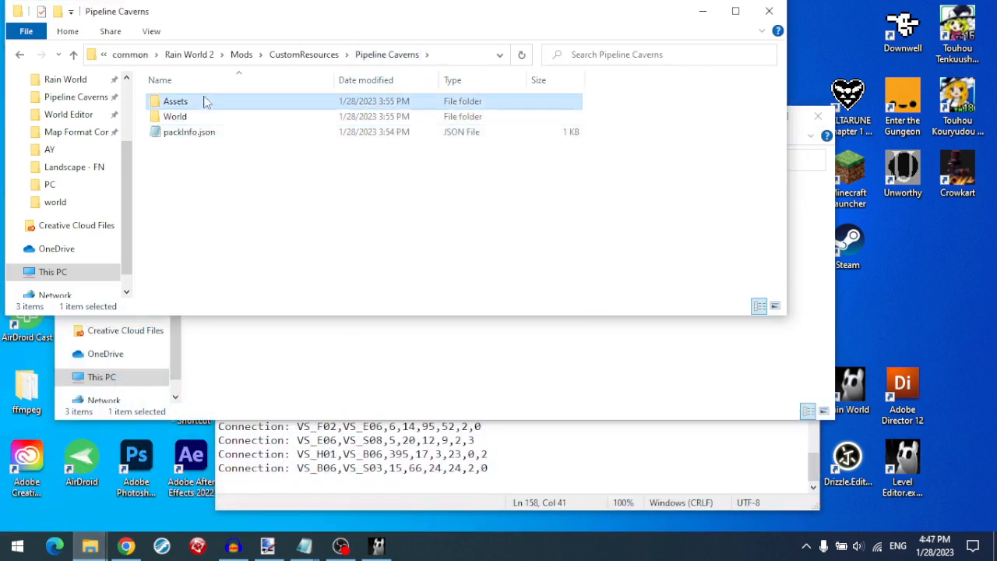
double_click(205, 102)
click(206, 105)
double_click(206, 102)
double_click(234, 107)
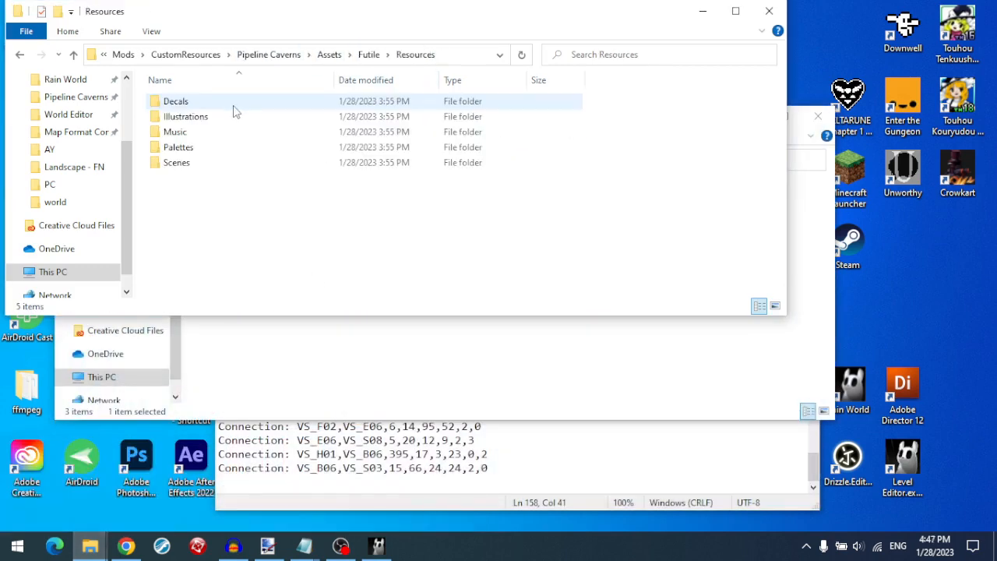
- Copy the Decals, Illustrations, Music, Palettes and Scenes folders into the new Pipeline Caverns mod folder
click(233, 109)
shift+click(218, 165)
right_click(215, 165)
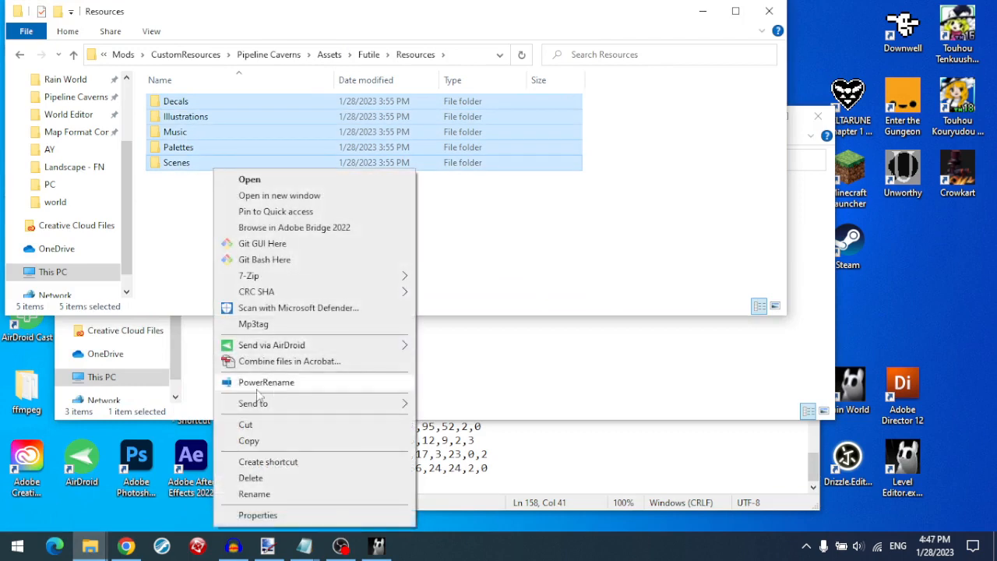
click(250, 439)
click(413, 333)
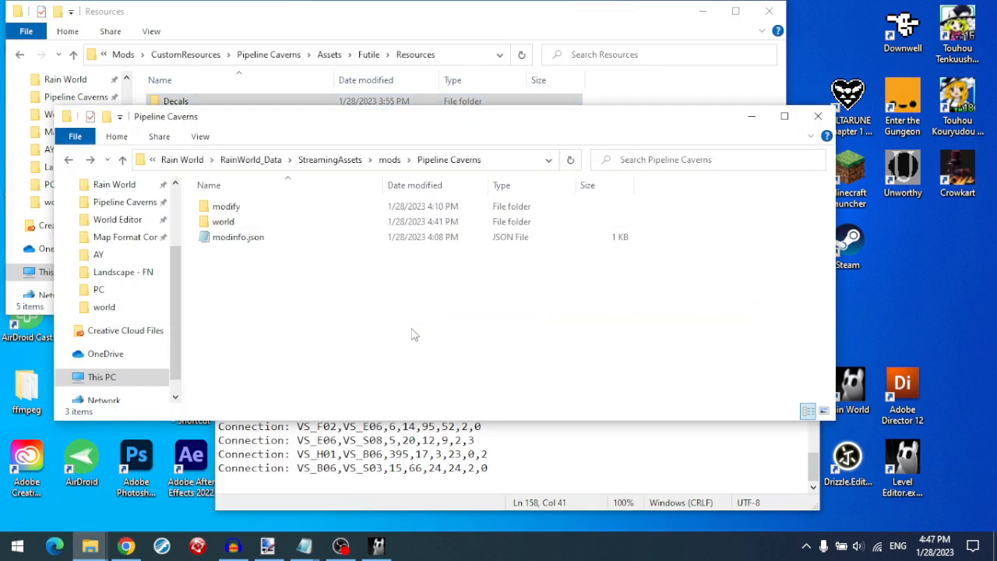
right_click(365, 274)
click(434, 399)
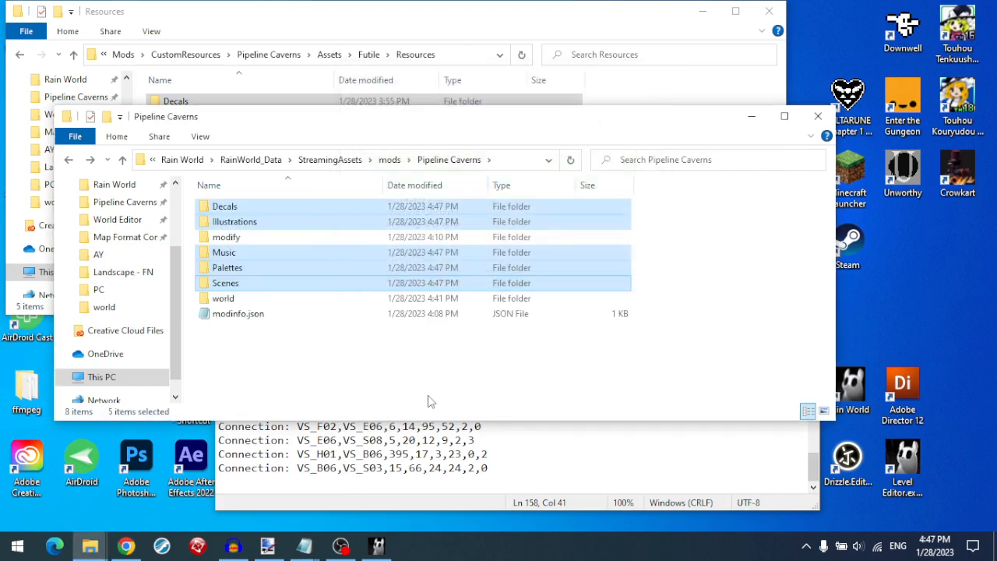
- Check the contents of the copied Palettes and Music folders and return to the Pipeline Caverns folder
double_click(251, 269)
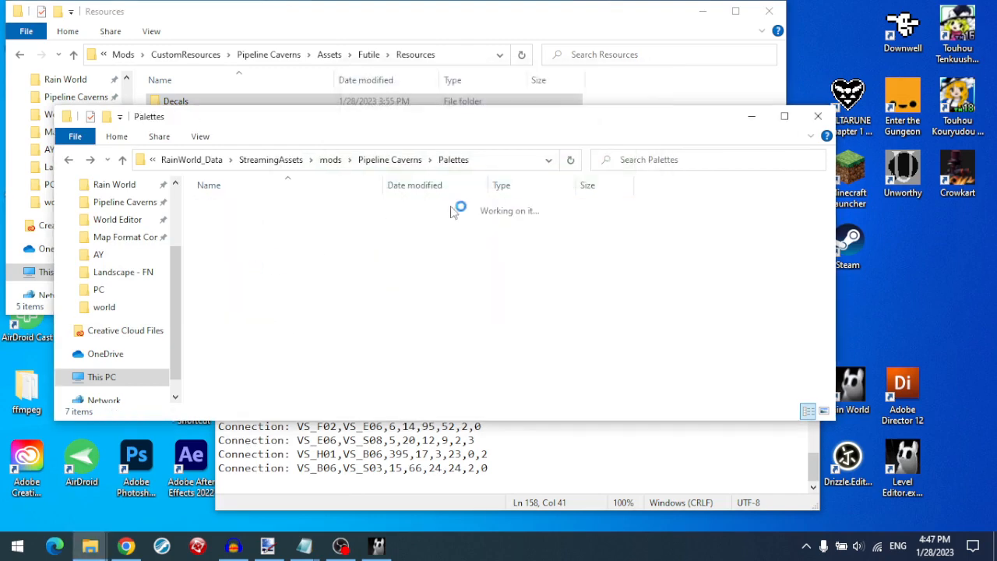
click(407, 162)
double_click(265, 255)
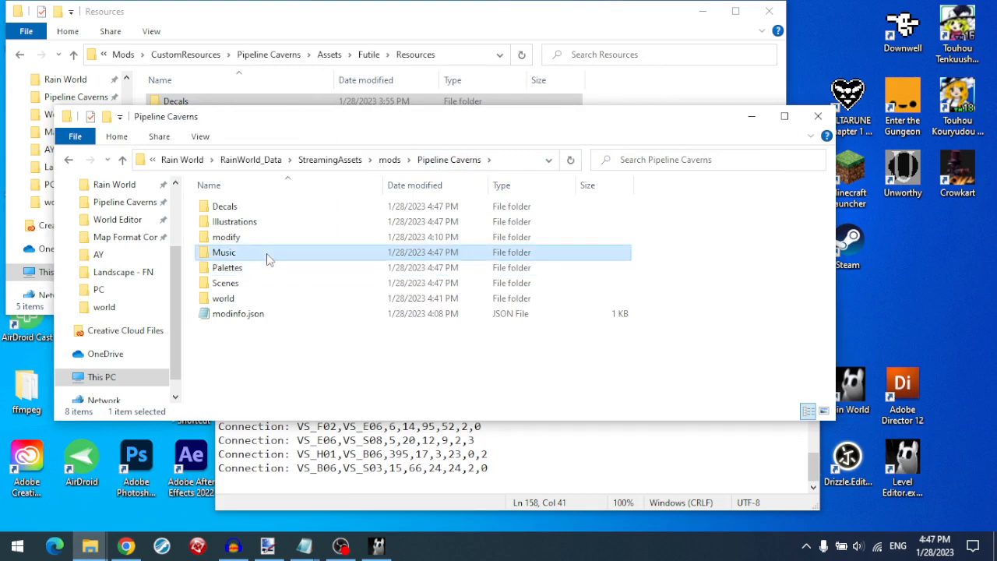
click(390, 159)
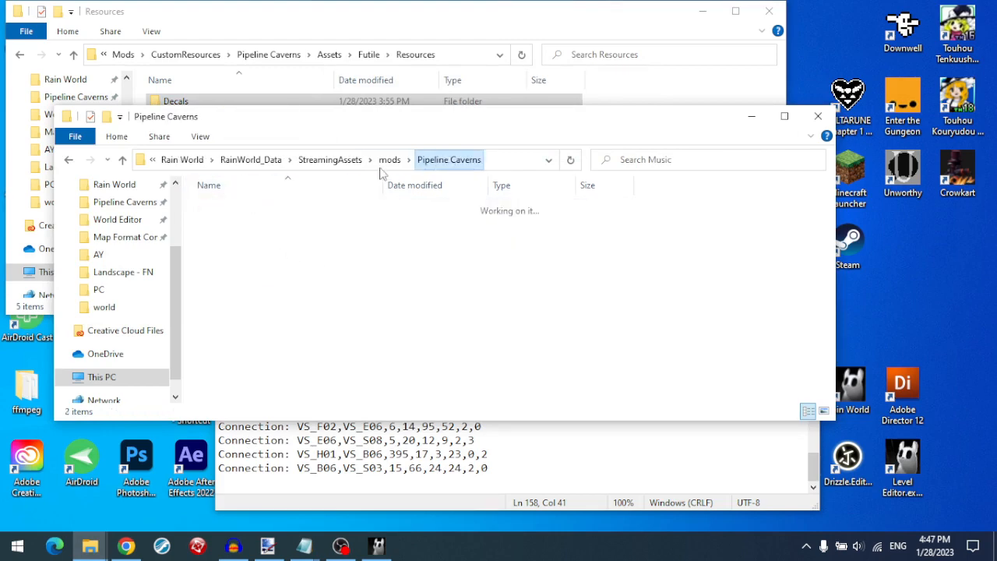
- Unmute Rain World in the Windows volume mixer and switch to the paused game
right_click(858, 547)
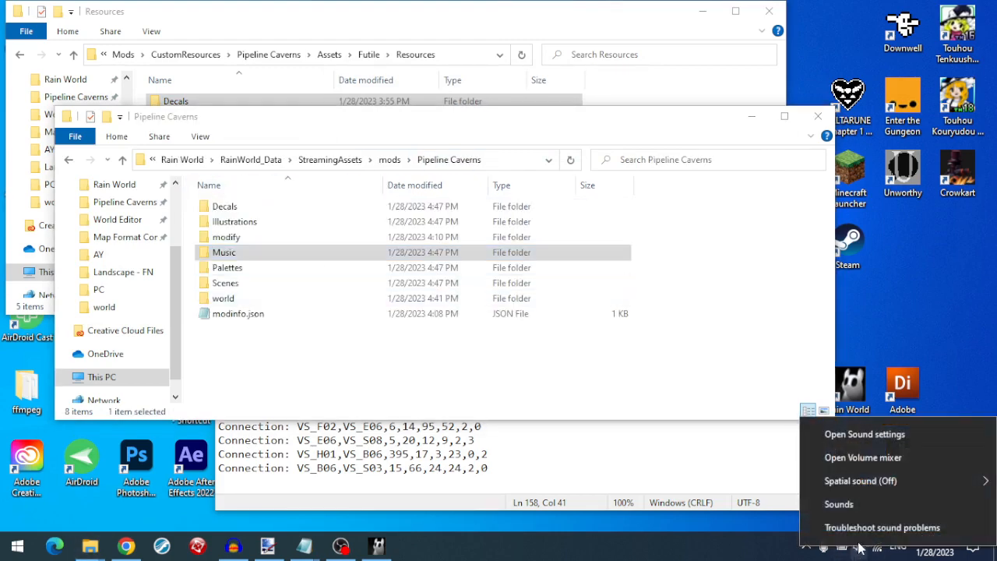
click(868, 459)
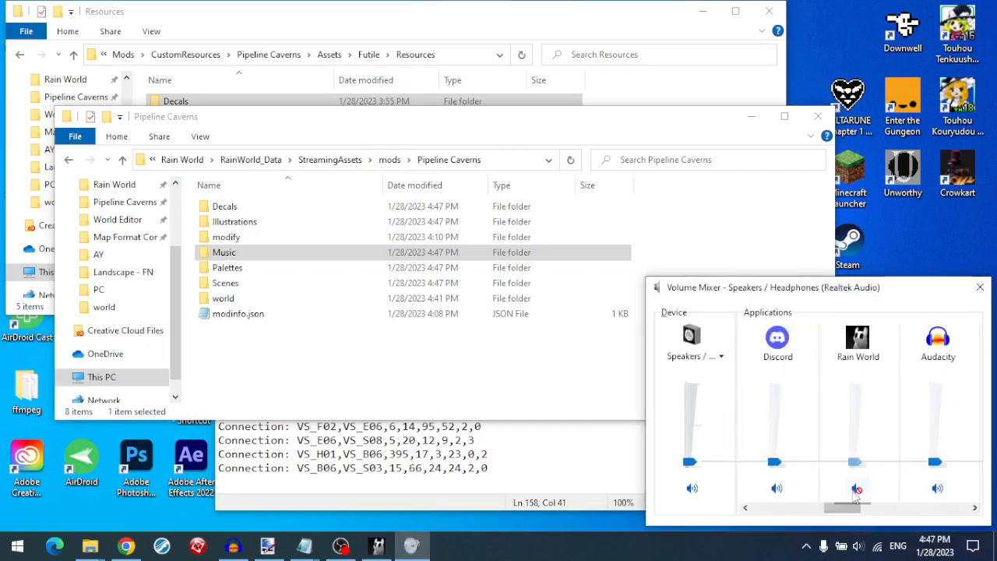
click(377, 546)
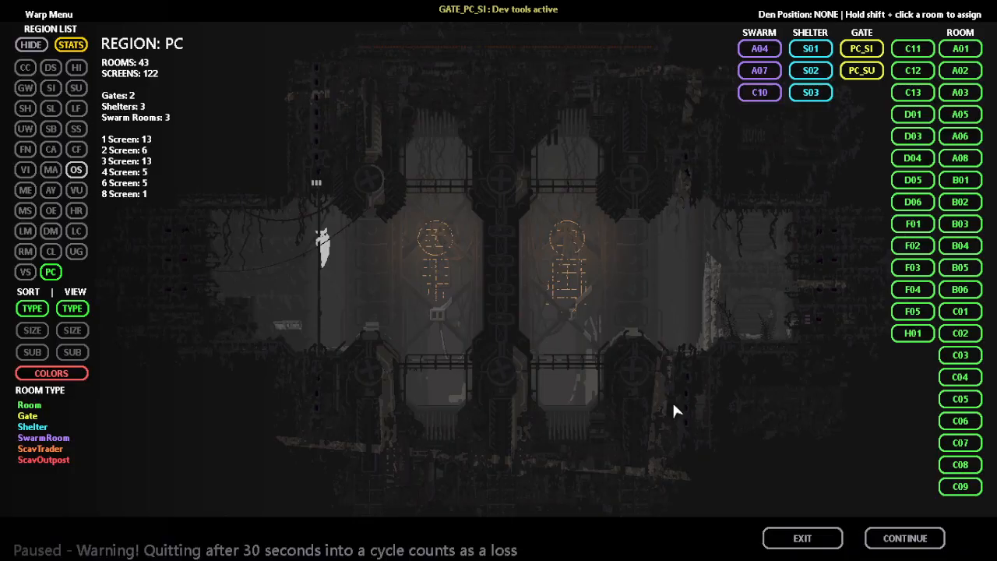
- Look into the Songs folder inside the new mod's Music folder and return to the Pipeline Caverns folder
key(alt+Tab)
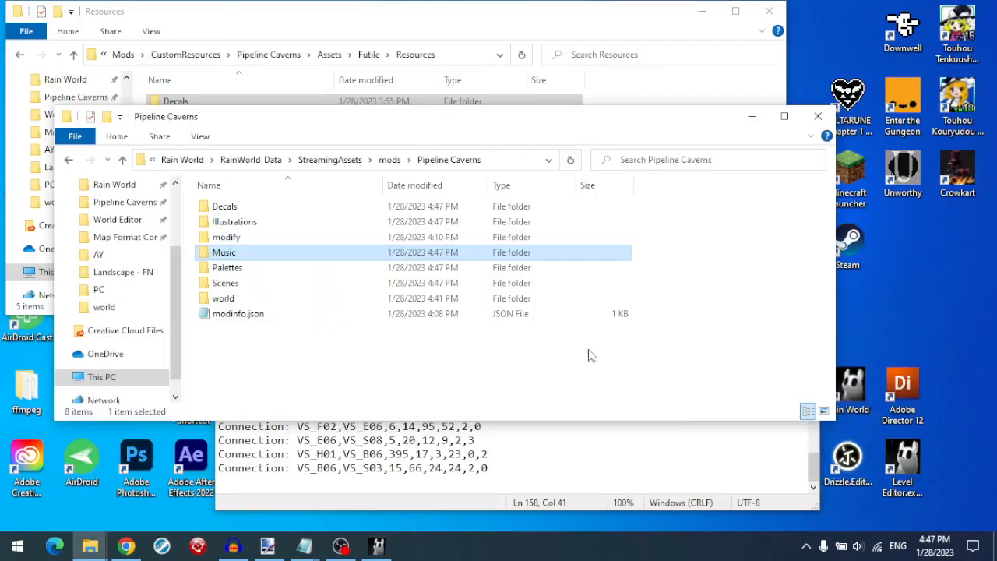
double_click(366, 253)
double_click(347, 223)
click(402, 159)
- Switch to OBS, add the existing Rain World Audio source to the Full Desktop scene and minimize the program
click(341, 546)
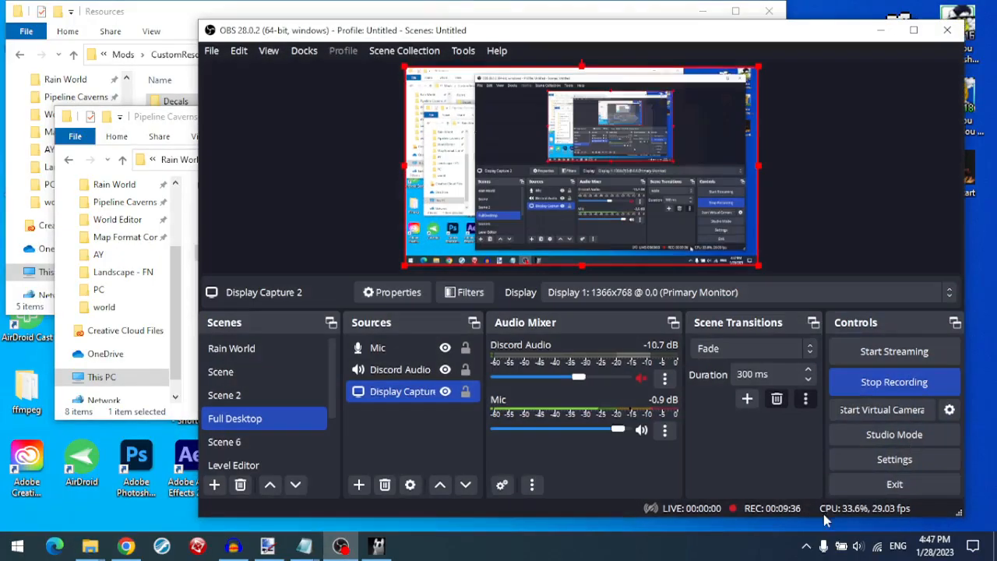
right_click(433, 441)
mouse_move(445, 298)
click(623, 207)
click(497, 274)
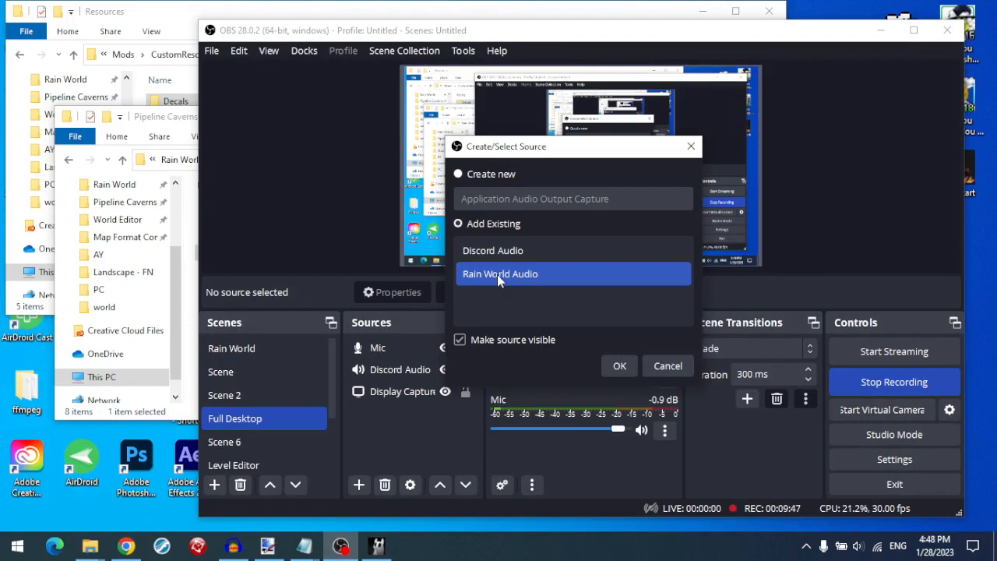
click(612, 363)
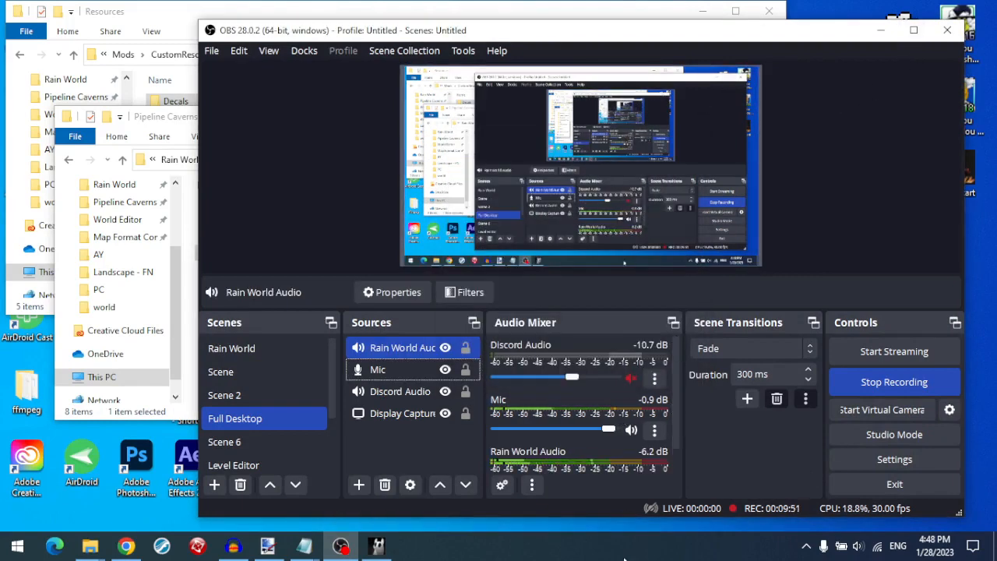
click(881, 30)
- Switch back to Rain World, resume play in GATE_PC_SI to check the region's music, and pause the game
click(377, 545)
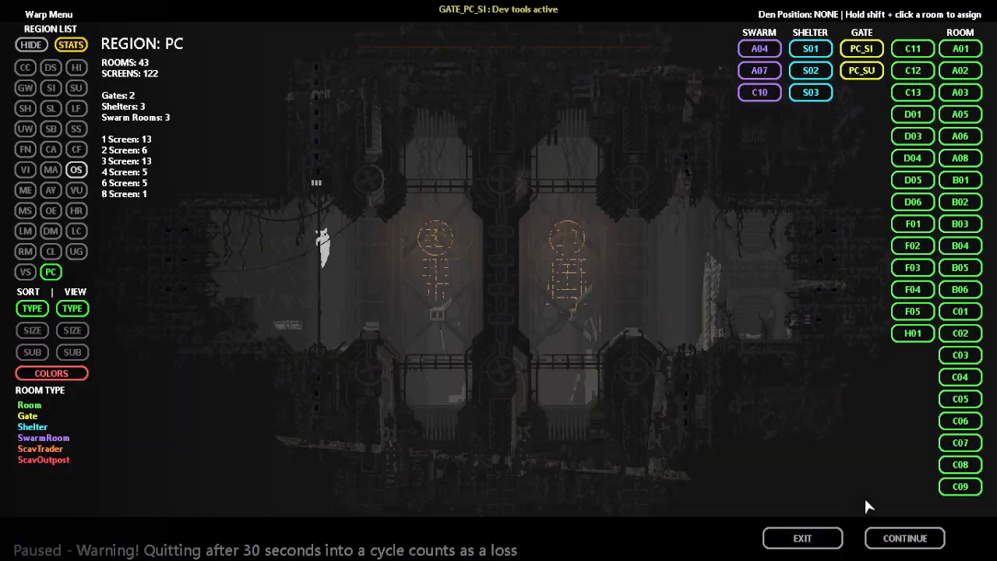
click(889, 539)
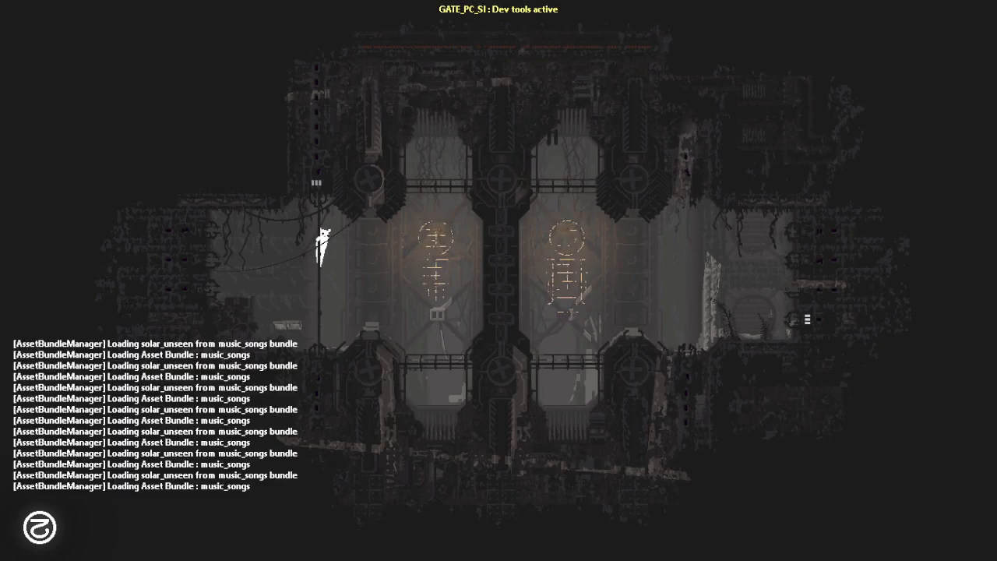
key(Escape)
- Switch to File Explorer, look over the mod's world folder and return to the Pipeline Caverns folder
key(alt+Tab)
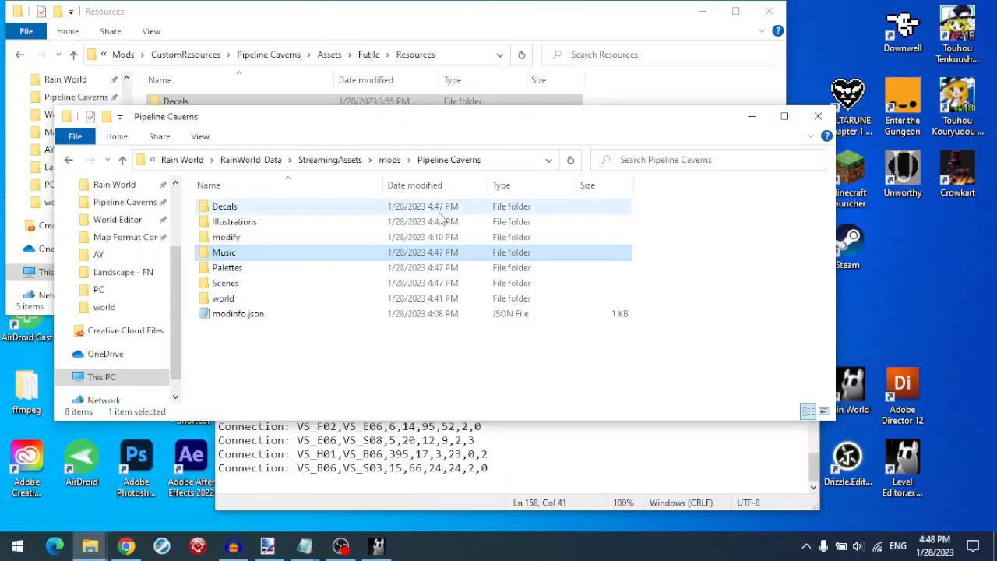
double_click(263, 299)
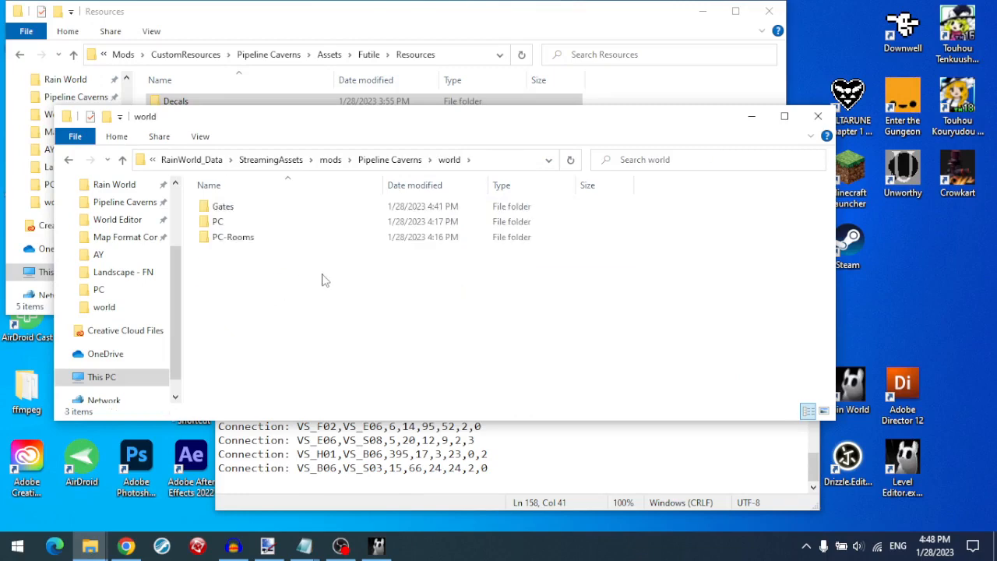
click(390, 159)
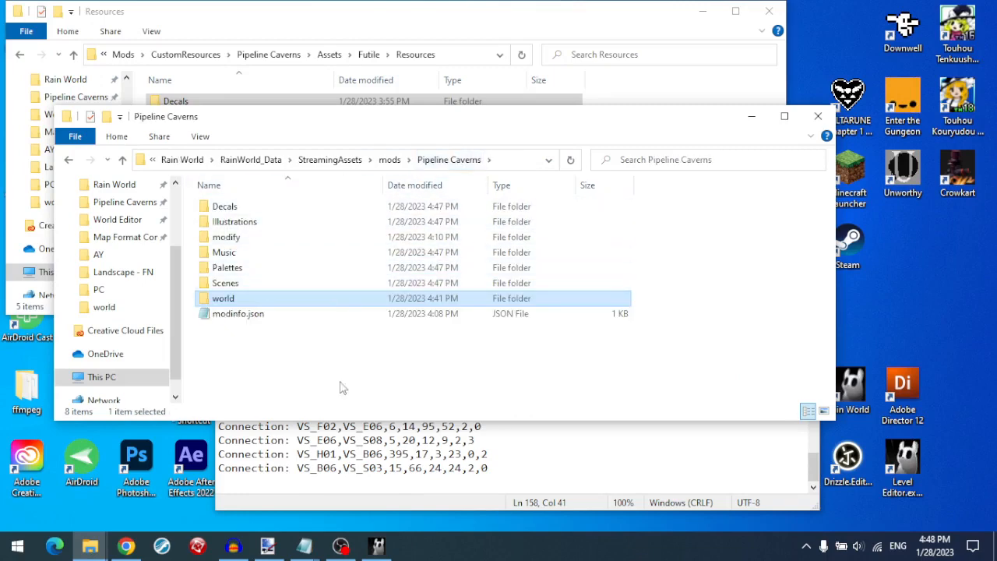
- Switch to Rain World and warp to the PC_SU gate of the PC region
click(376, 543)
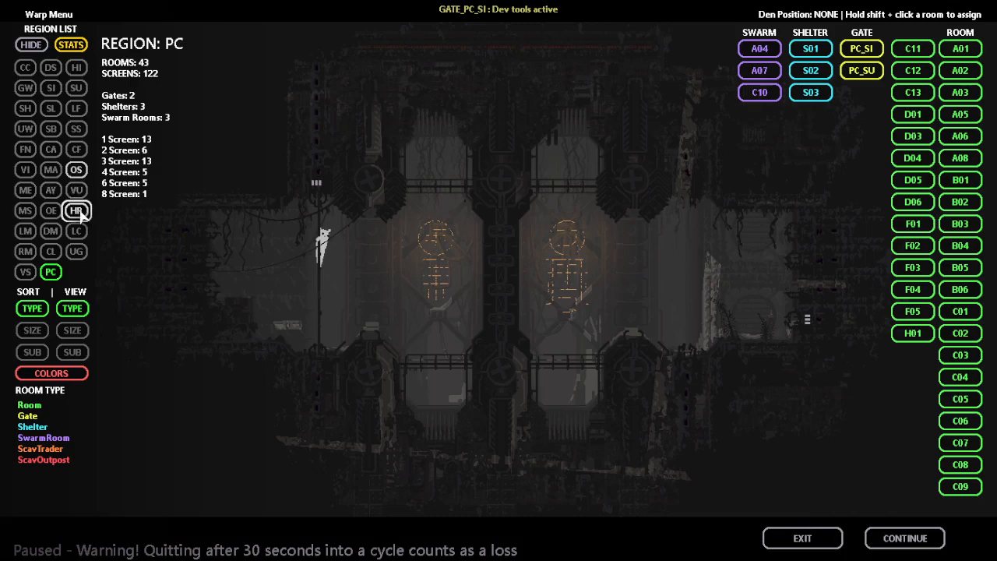
click(861, 70)
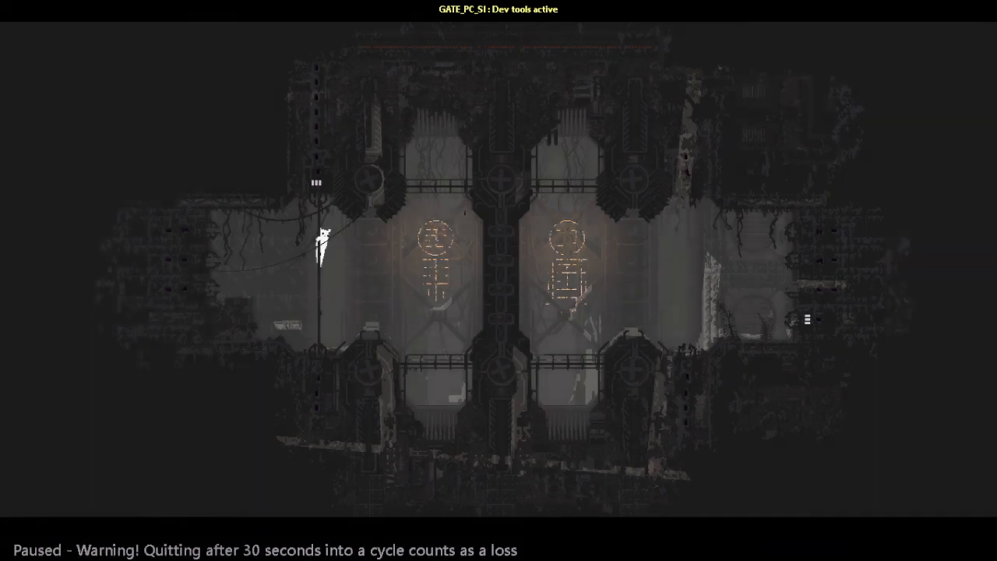
key(Up)
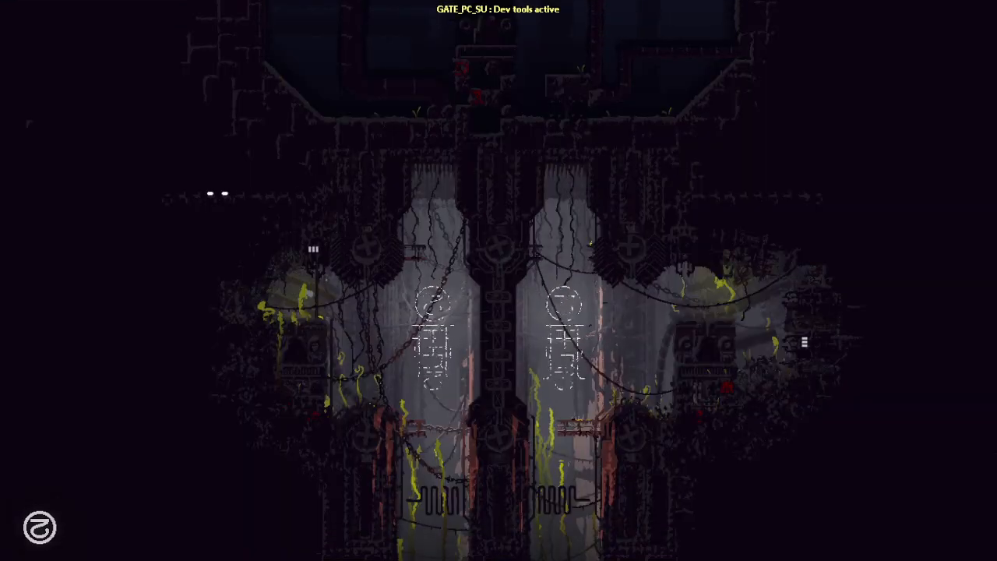
- Rerun the spawn TubeWorm command from the dev console in room PC_A01
key(grave)
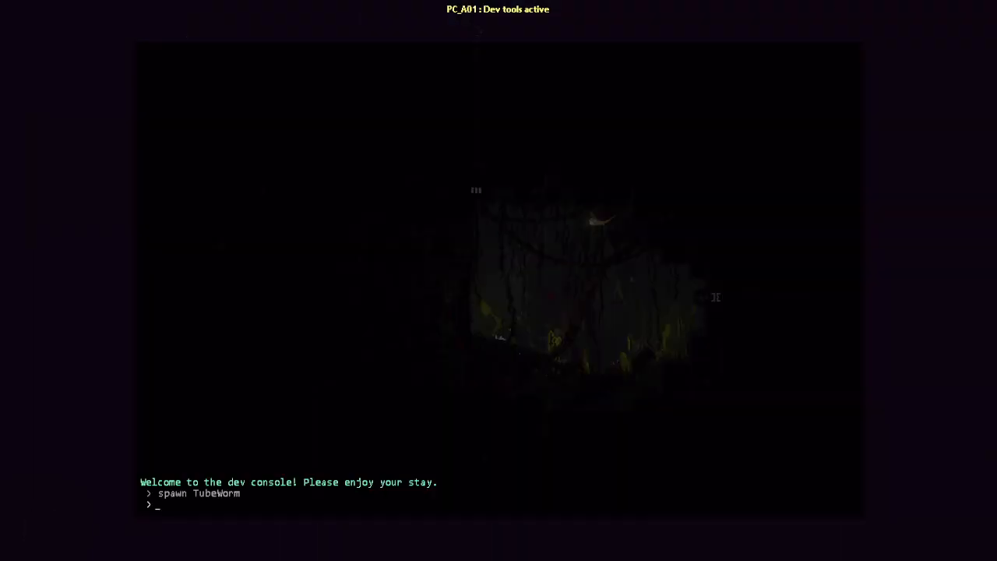
key(Up)
key(Return)
key(grave)
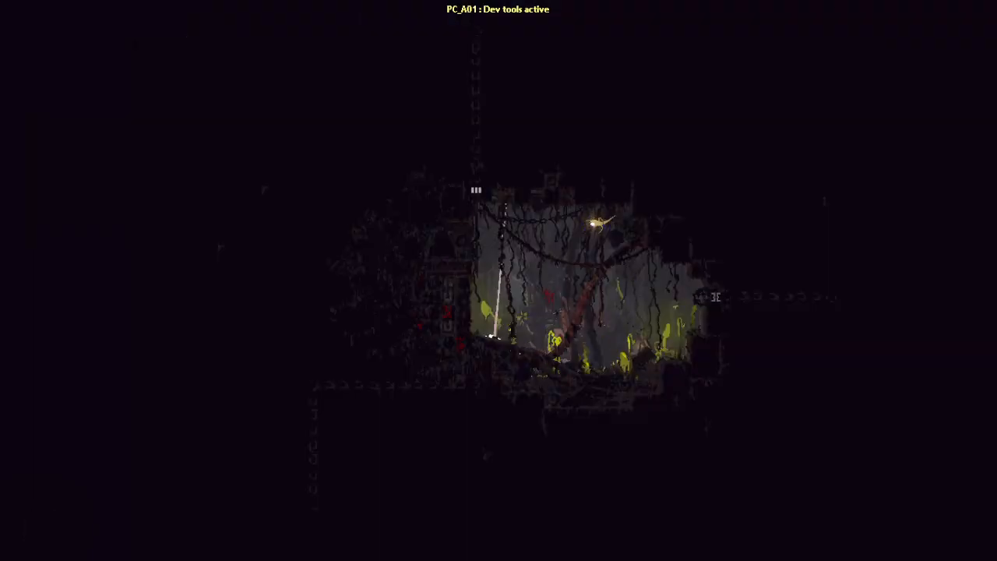
- Test movement by jumping and climbing through rooms PC_A01 and PC_C01
key(z)
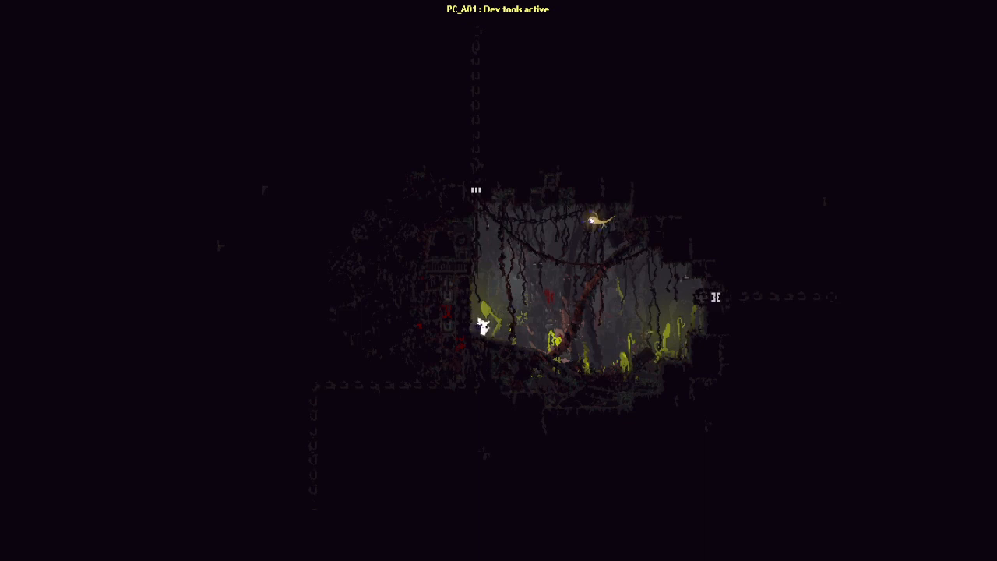
key(z)
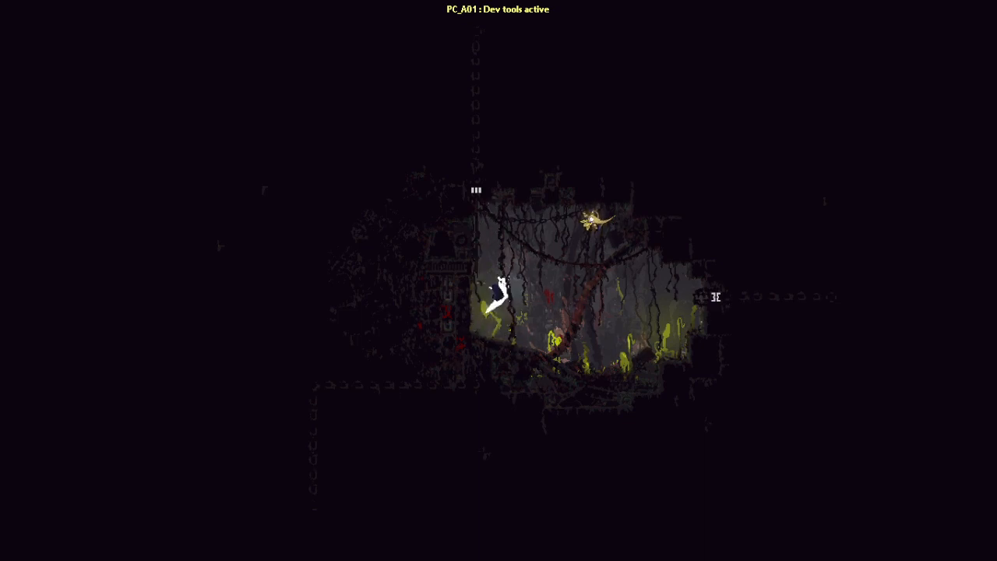
key(z)
key(Left)
key(z)
key(z)
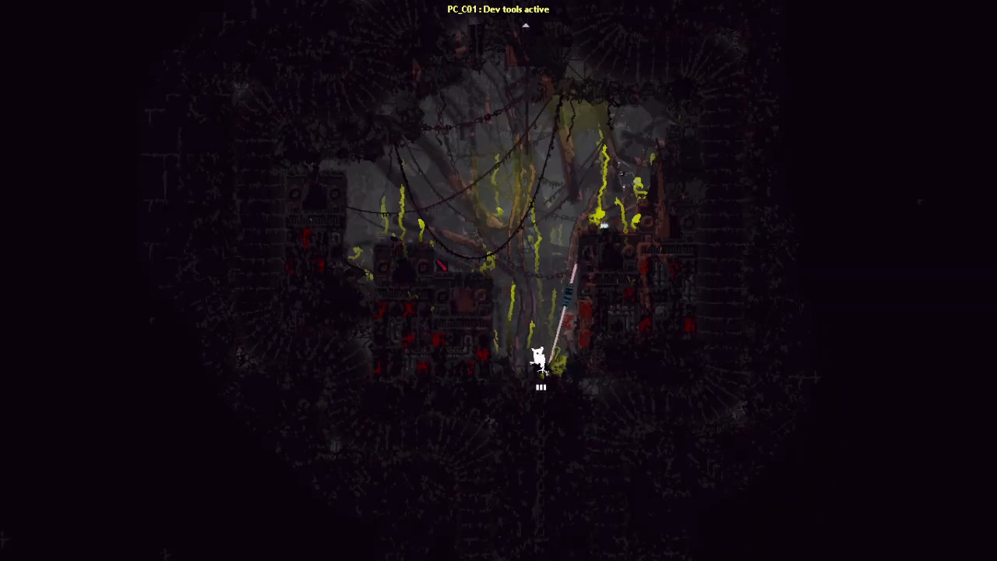
key(Left)
key(z)
key(z)
- Warp to shelter S01 of the PC region and hibernate there
key(Escape)
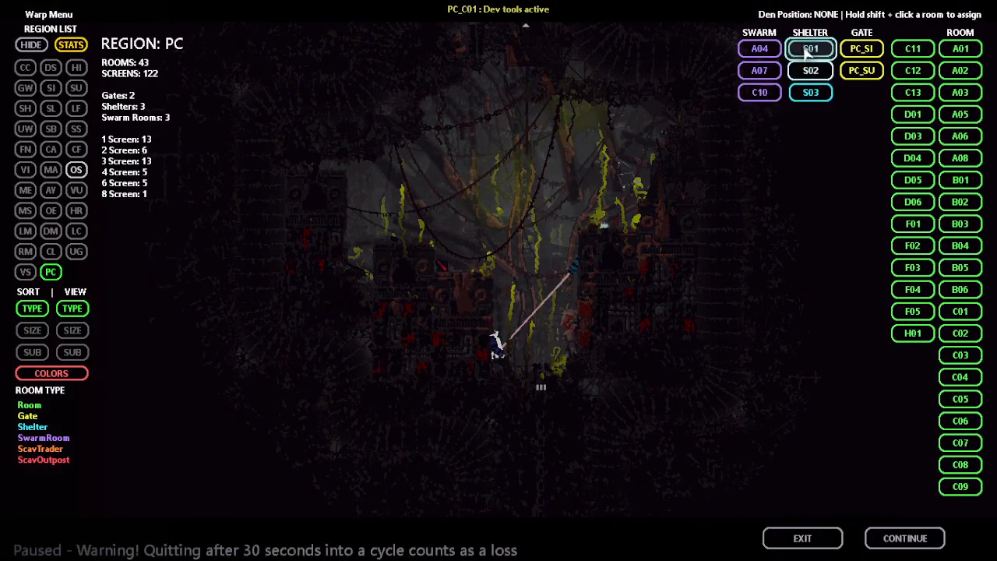
click(810, 48)
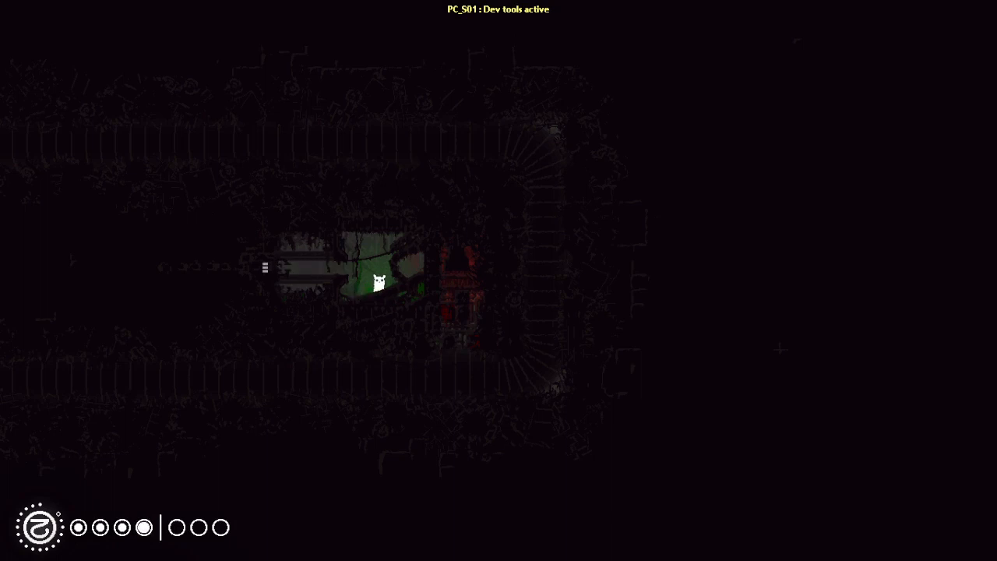
key(Down)
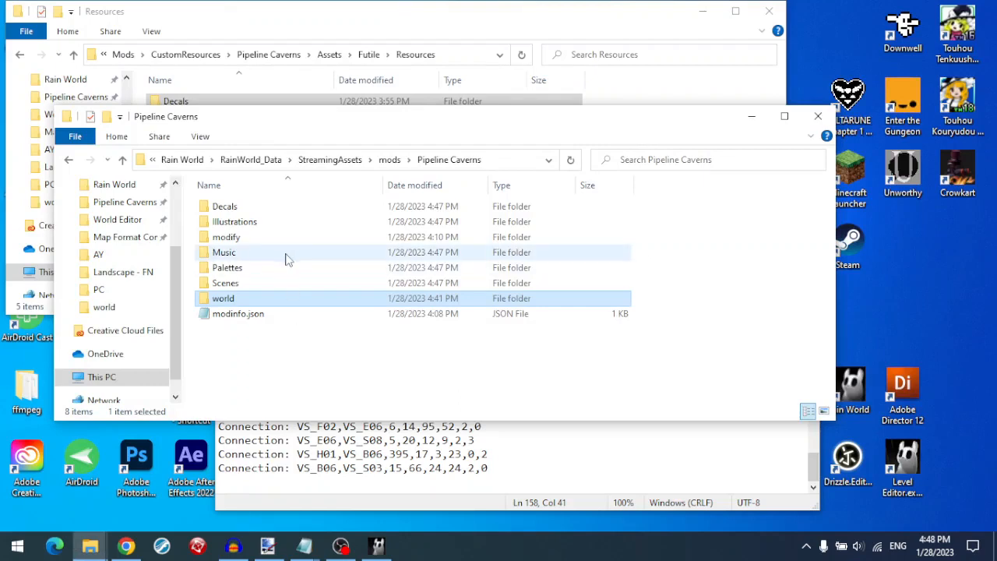
- Check the new mod's Illustrations folder, return to the mod folder, and continue the game from the sleep screen
double_click(265, 225)
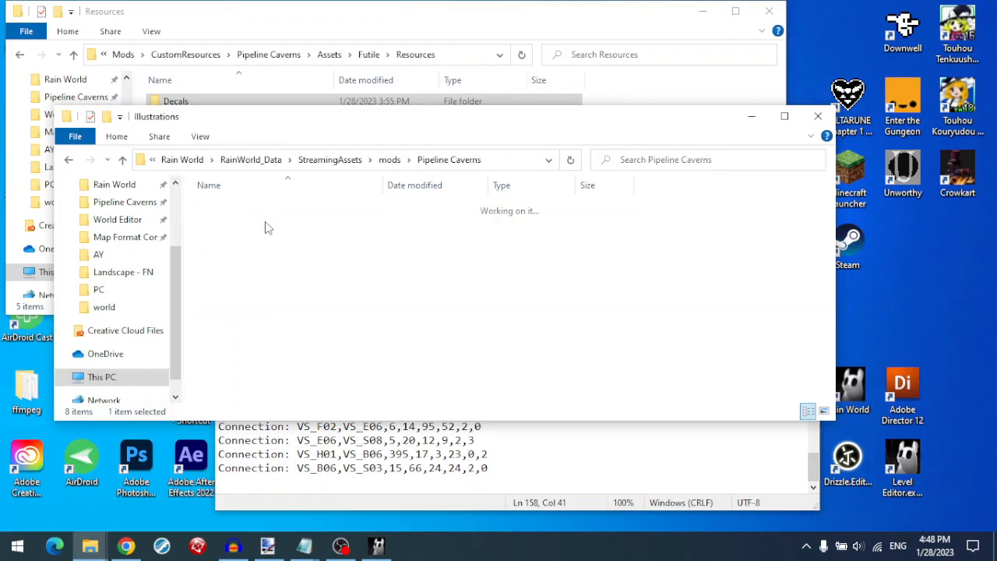
click(387, 159)
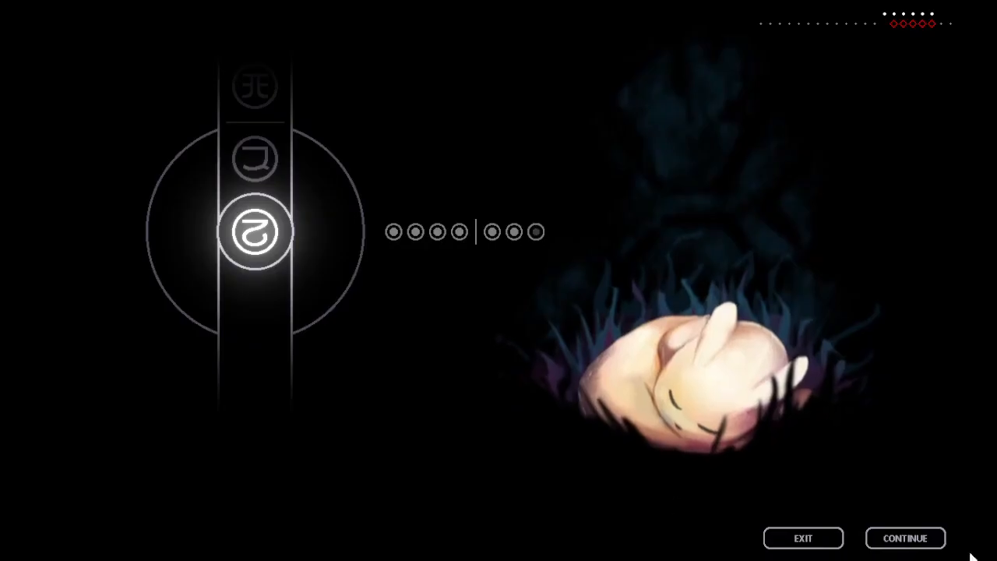
click(876, 538)
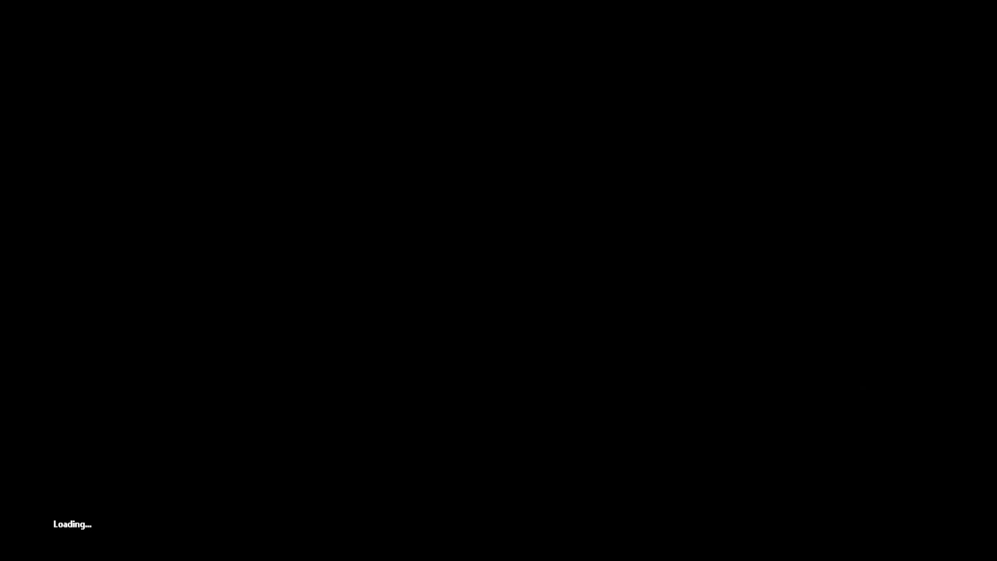
- Switch to File Explorer and open the Procedural folder inside the mod's Music folder
key(alt+Tab)
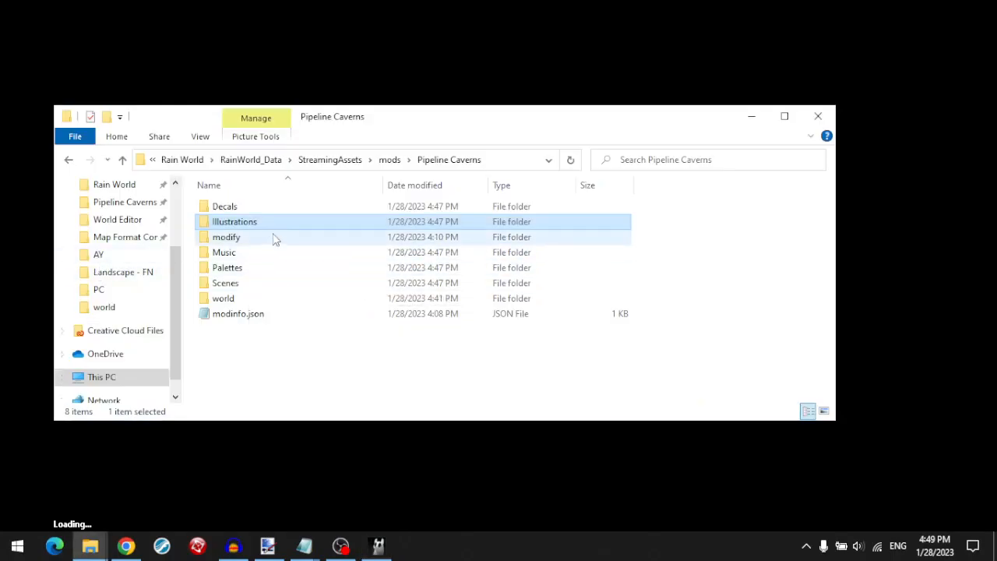
double_click(239, 253)
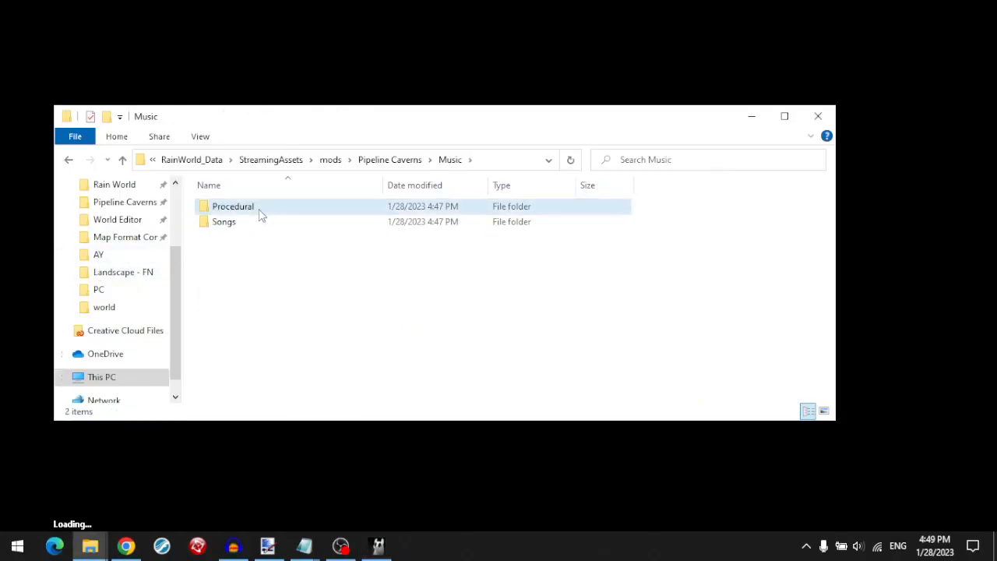
double_click(260, 212)
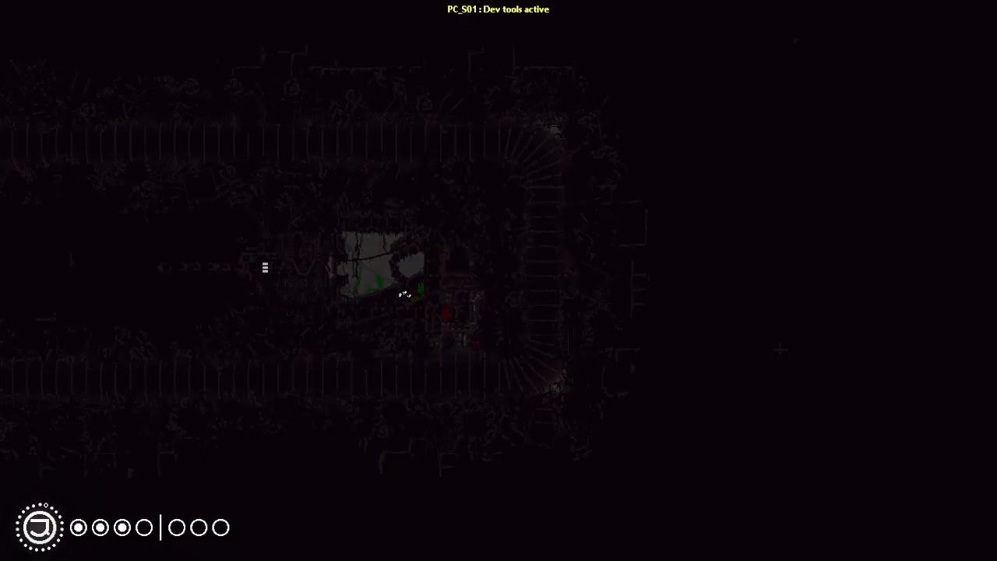
- Pause and resume the game in shelter PC_S01, explore room PC_C04 to test the region, and leave play
key(Escape)
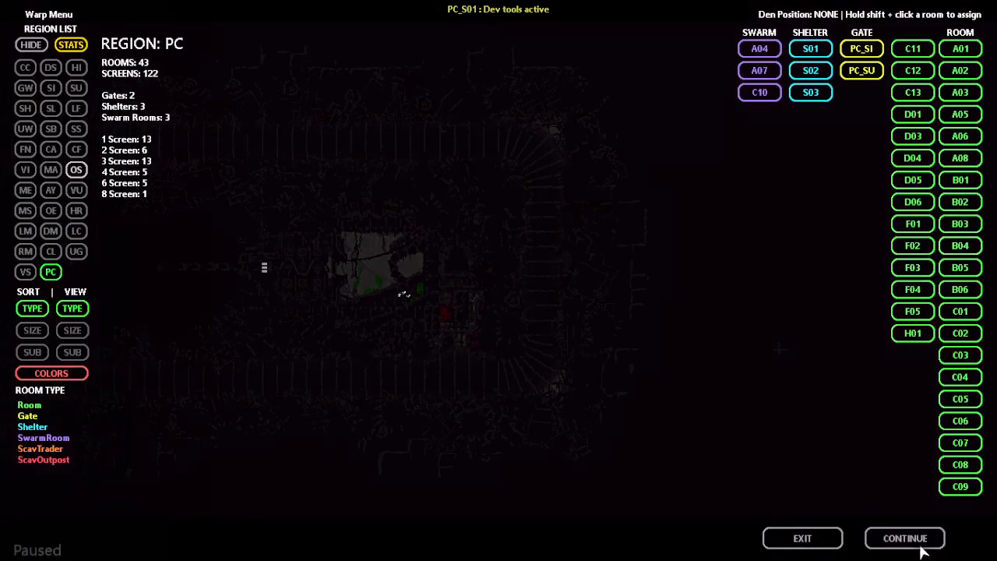
click(921, 546)
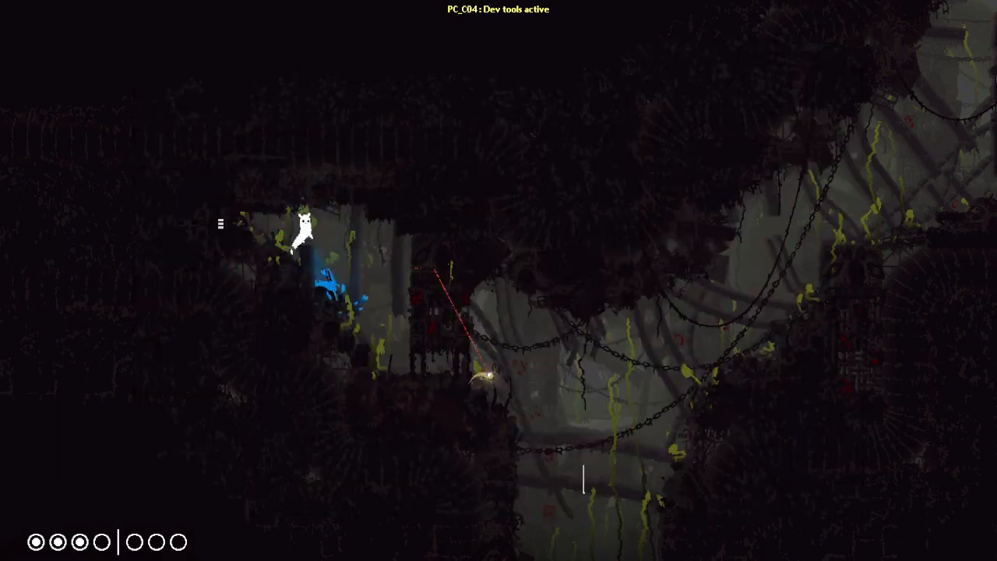
key(Right)
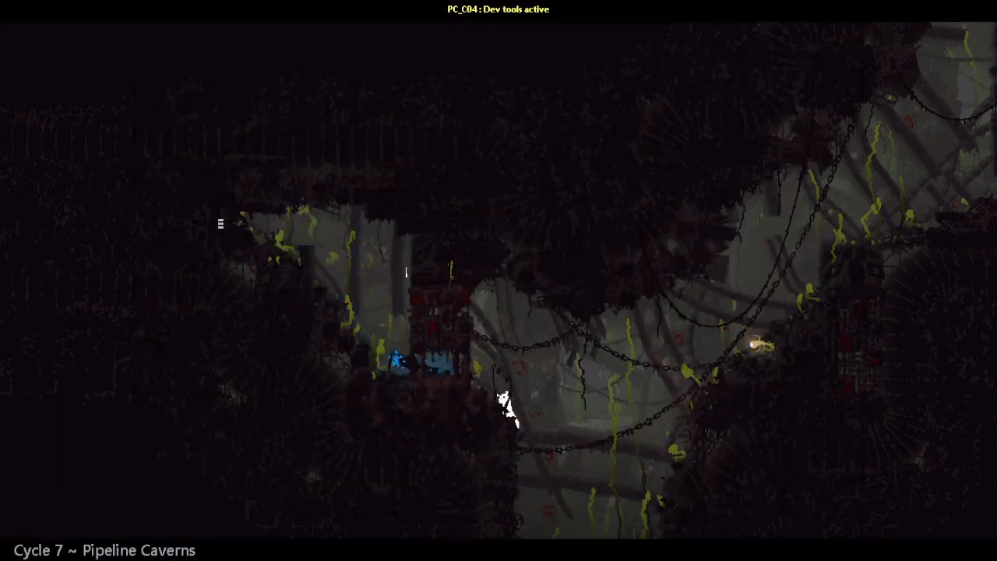
key(Left)
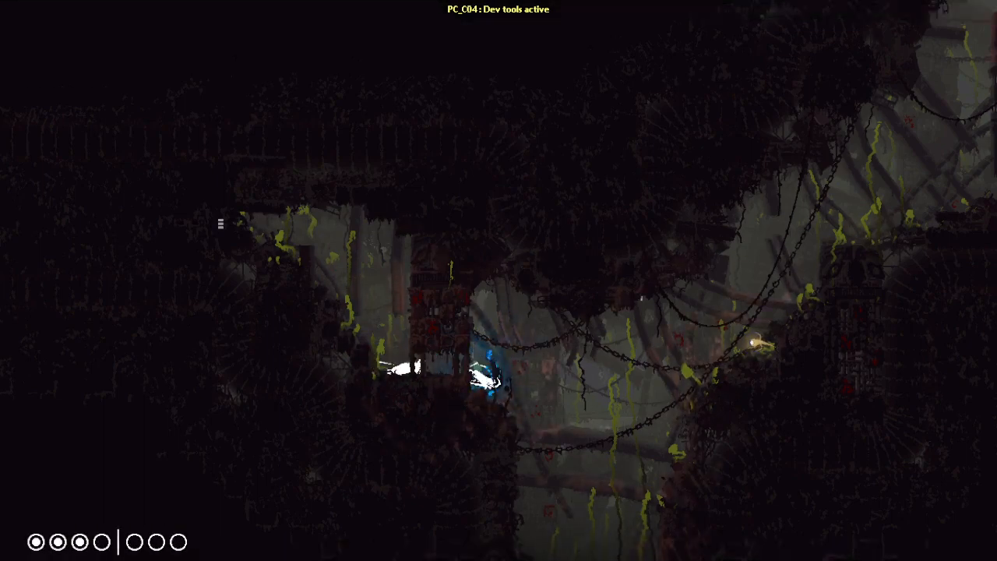
key(Up)
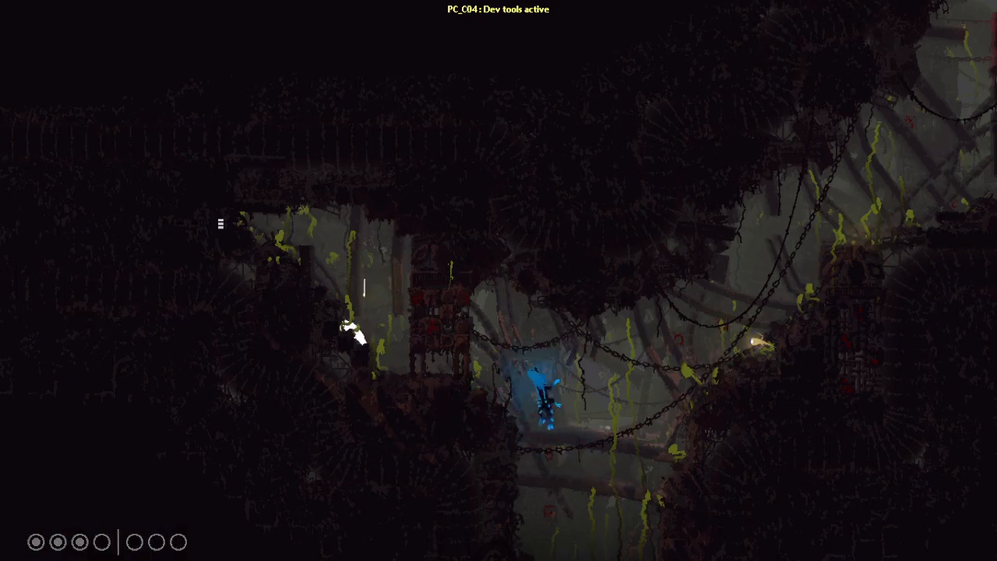
key(Escape)
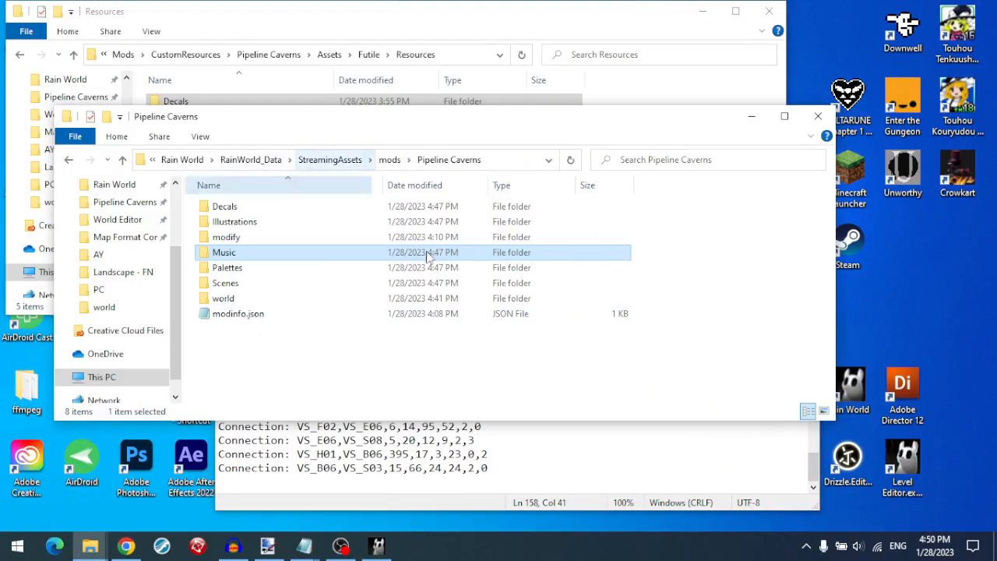
- Open the Procedural folder inside the mod's Music folder and inspect the TH_PC .ogg tracks from ARP to SNARE
double_click(274, 255)
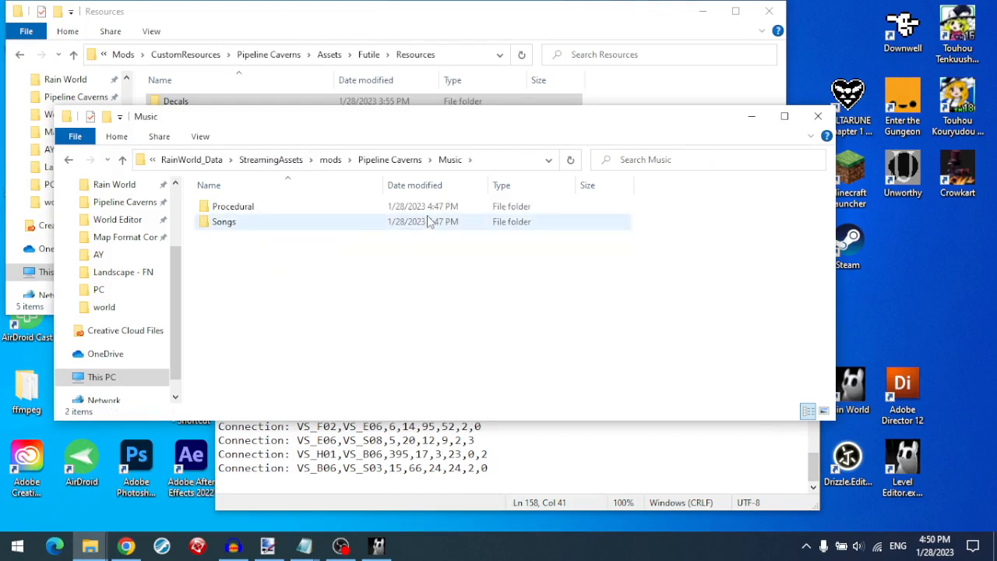
double_click(313, 208)
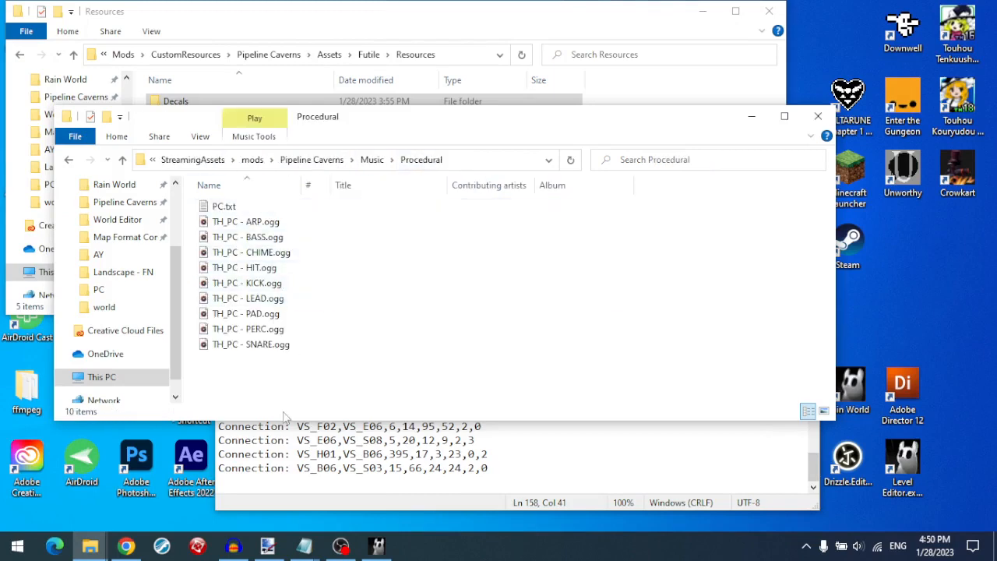
click(282, 222)
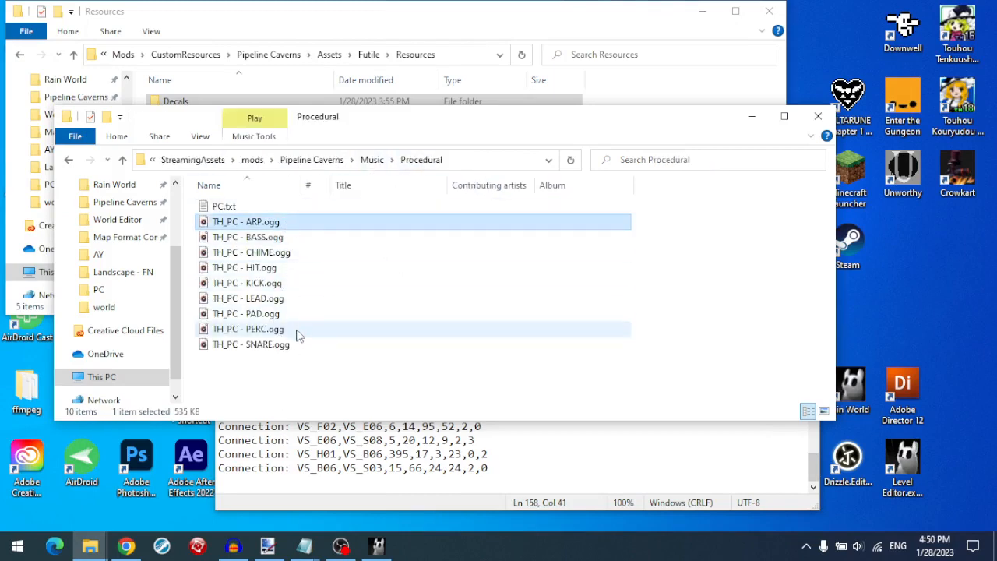
shift+click(283, 347)
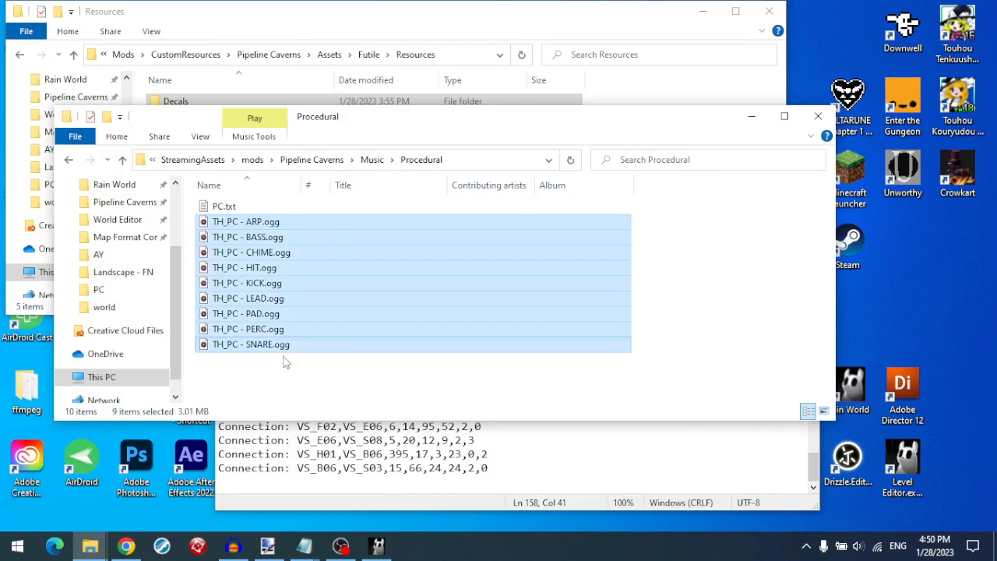
click(288, 362)
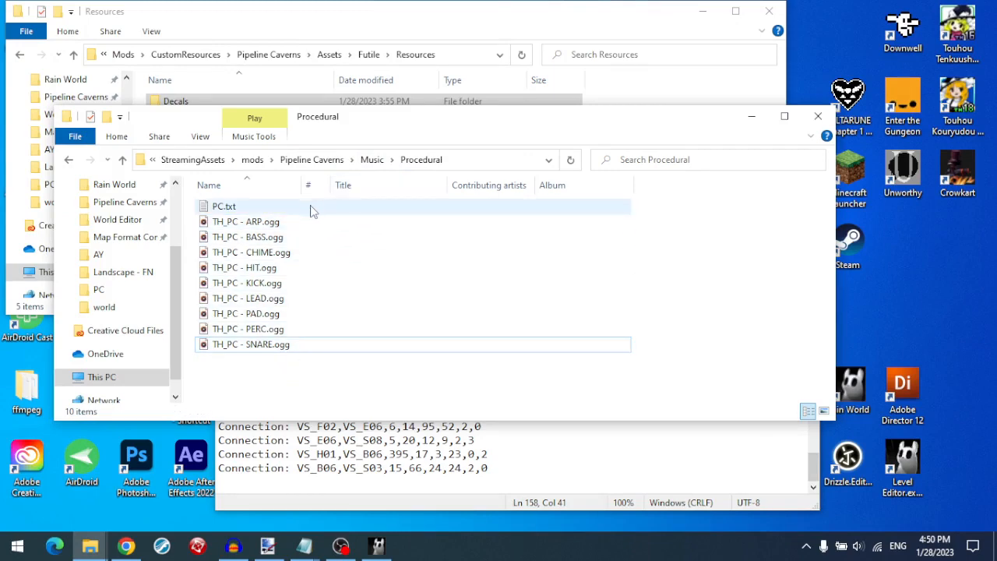
- Minimize the mod folder window, close the Notepad file of VS room connections, and resume the paused Rain World game
click(750, 121)
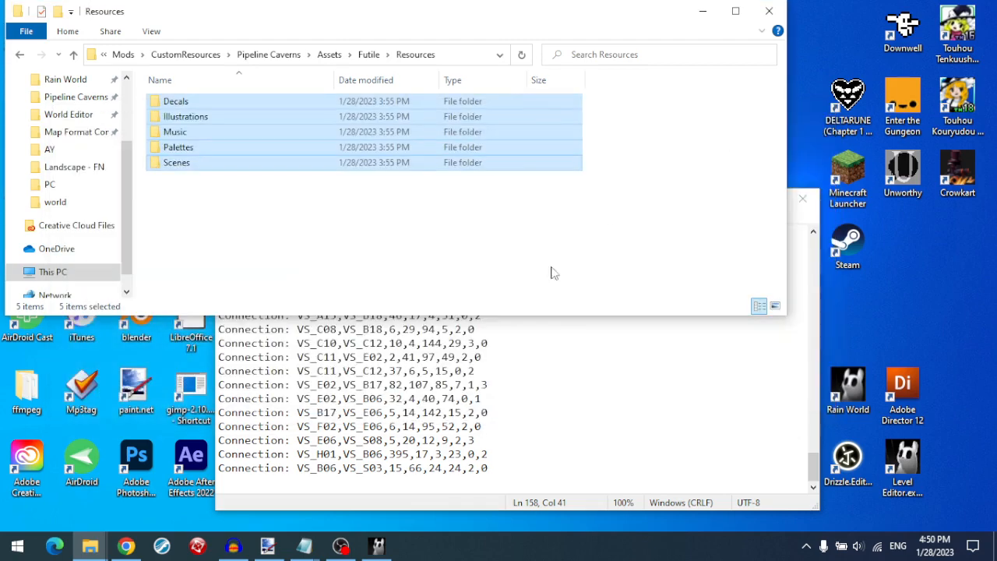
click(728, 394)
click(802, 201)
click(377, 545)
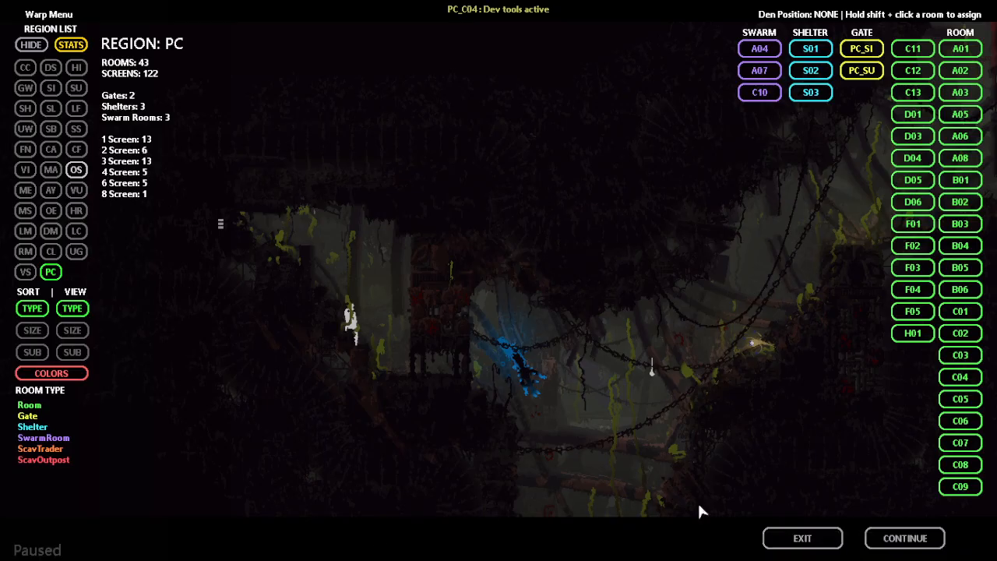
click(888, 537)
- Move the slugcat through room PC_C04 to test the room's screens and map in play
key(space)
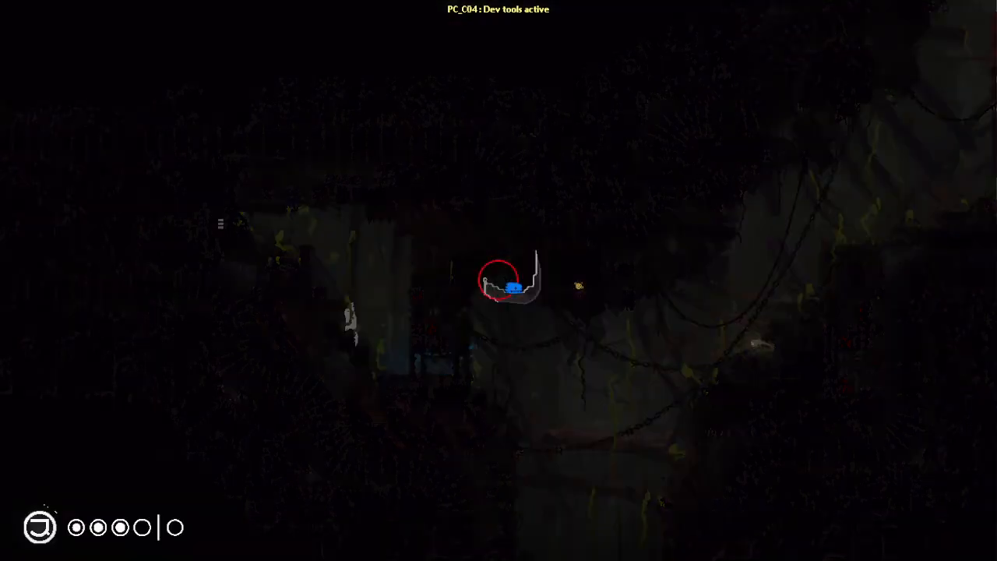
key(Right)
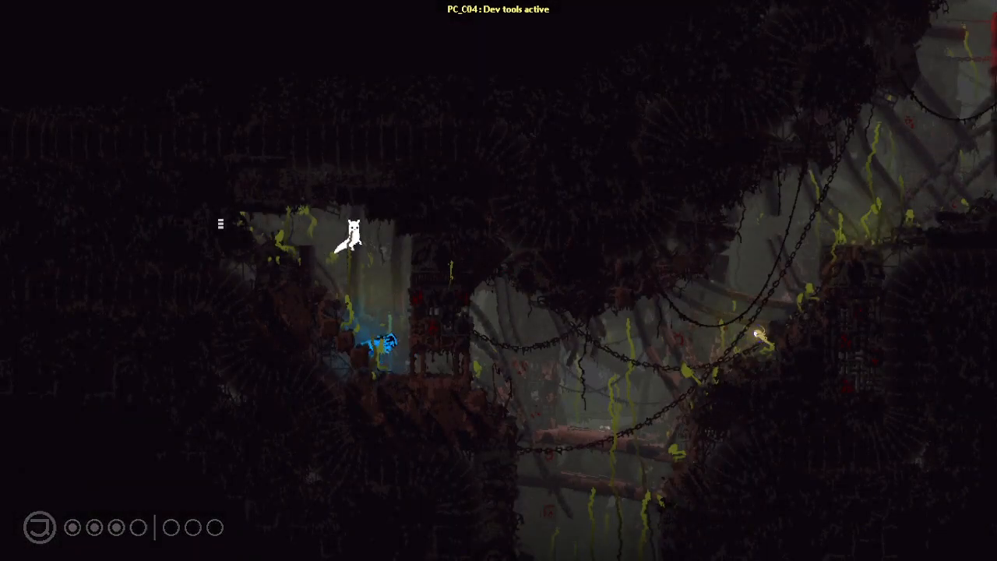
key(Right)
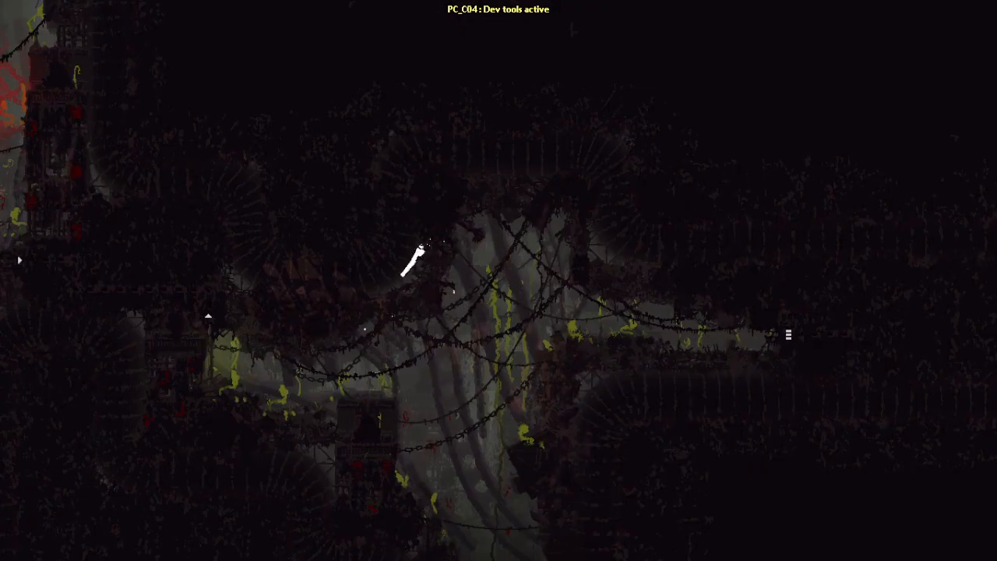
key(space)
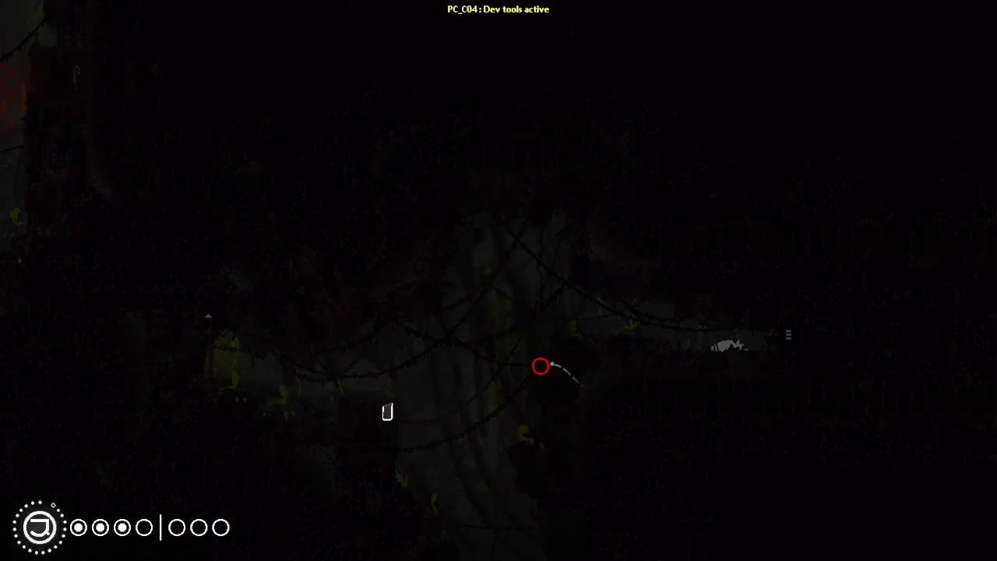
key(Left)
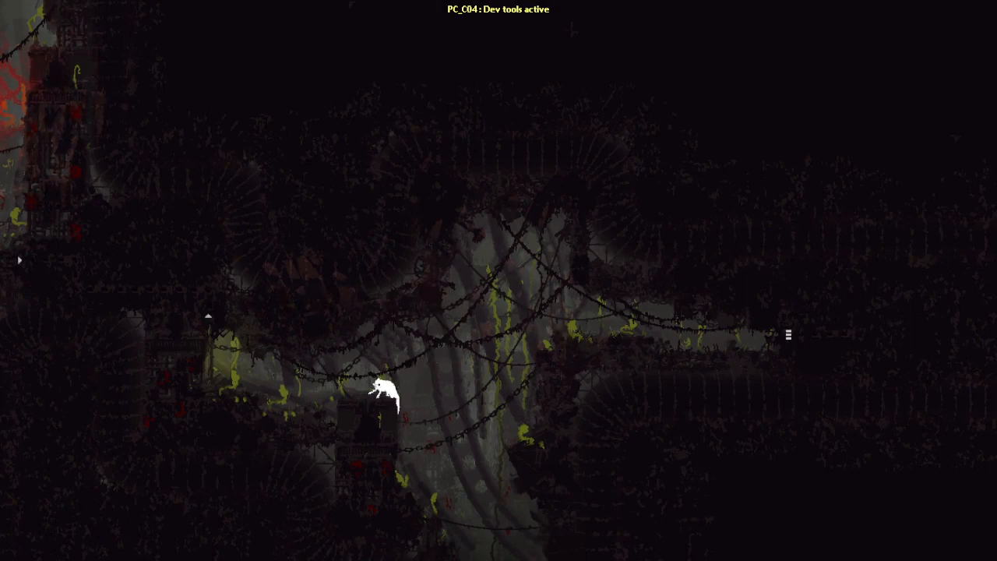
- Pause the game and exit the current cycle to the main menu, confirming the exit
key(Escape)
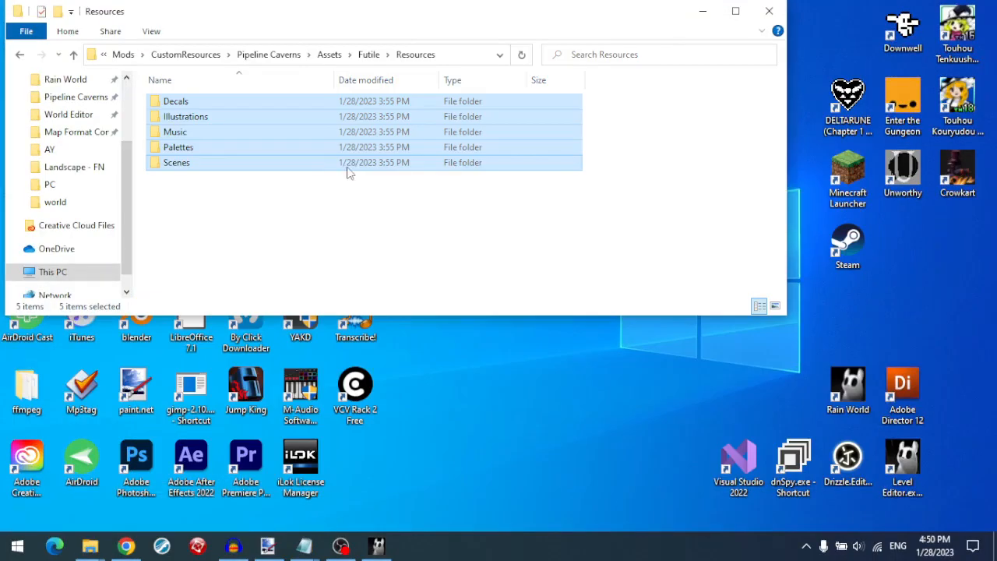
click(377, 545)
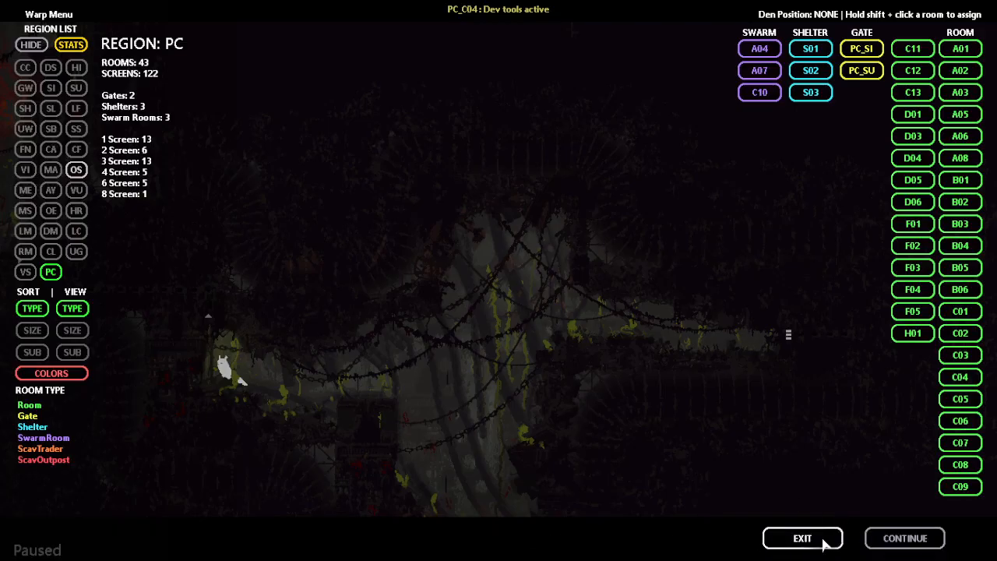
click(814, 541)
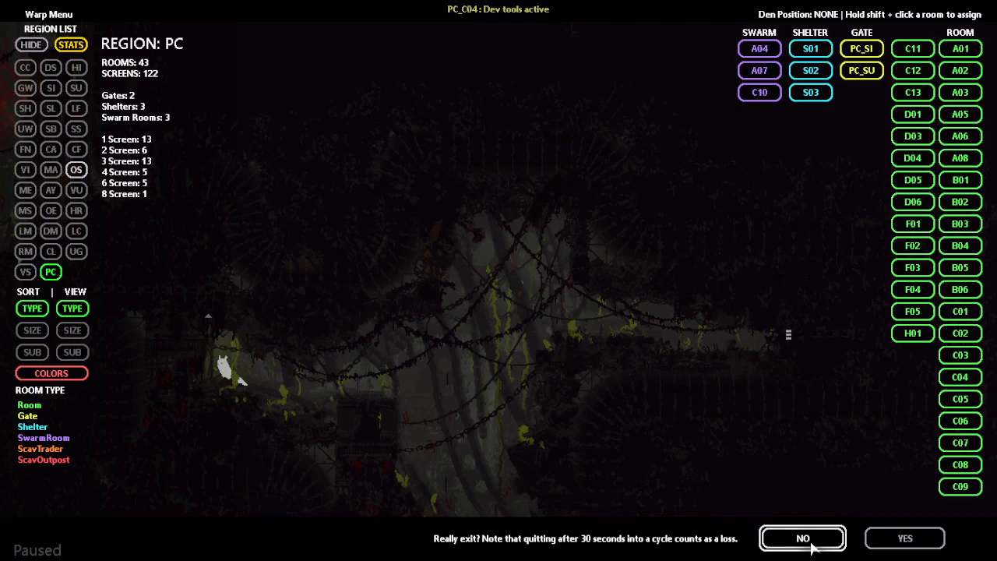
click(905, 539)
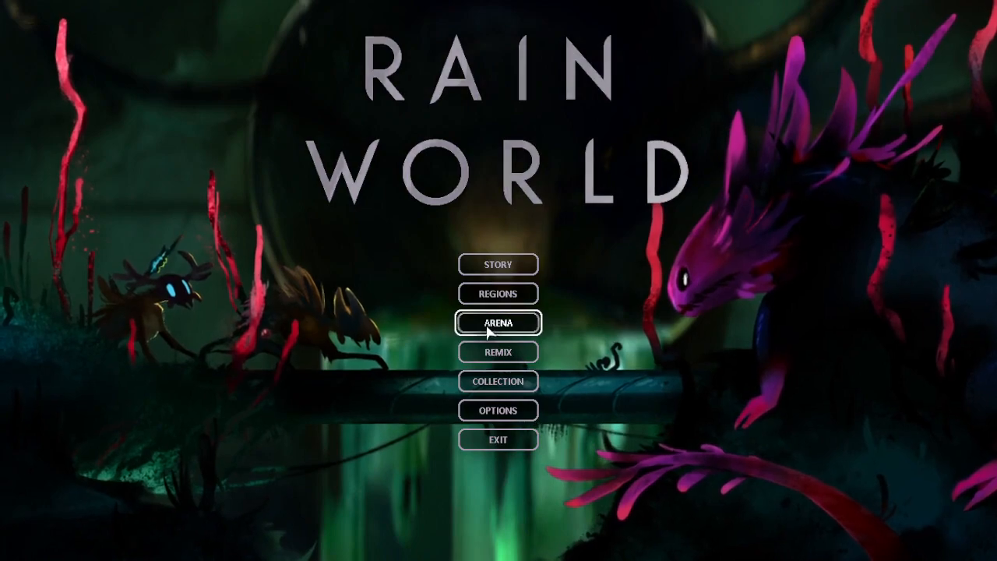
- View the region selection screen, go back to the main menu, and enter story mode
click(493, 301)
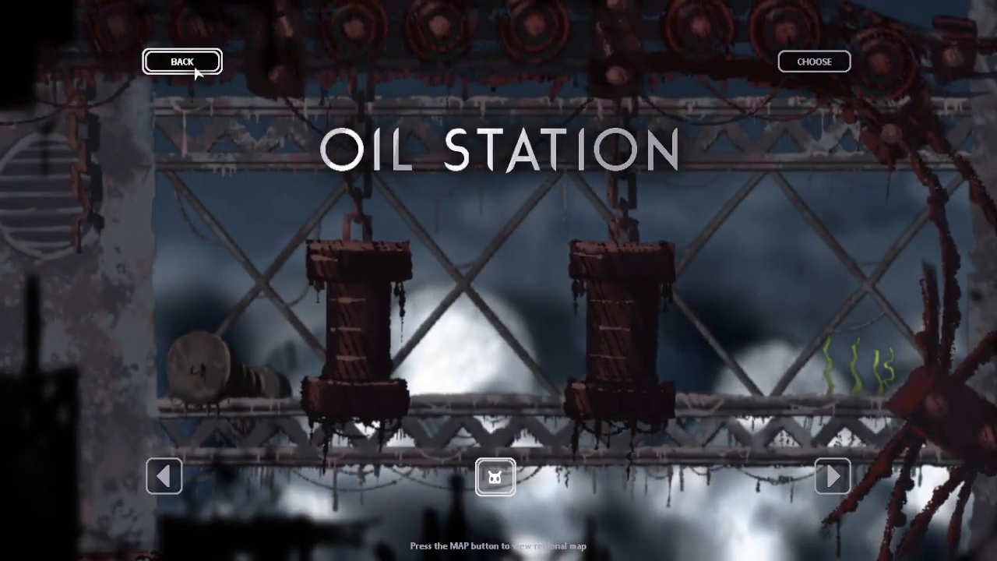
click(194, 68)
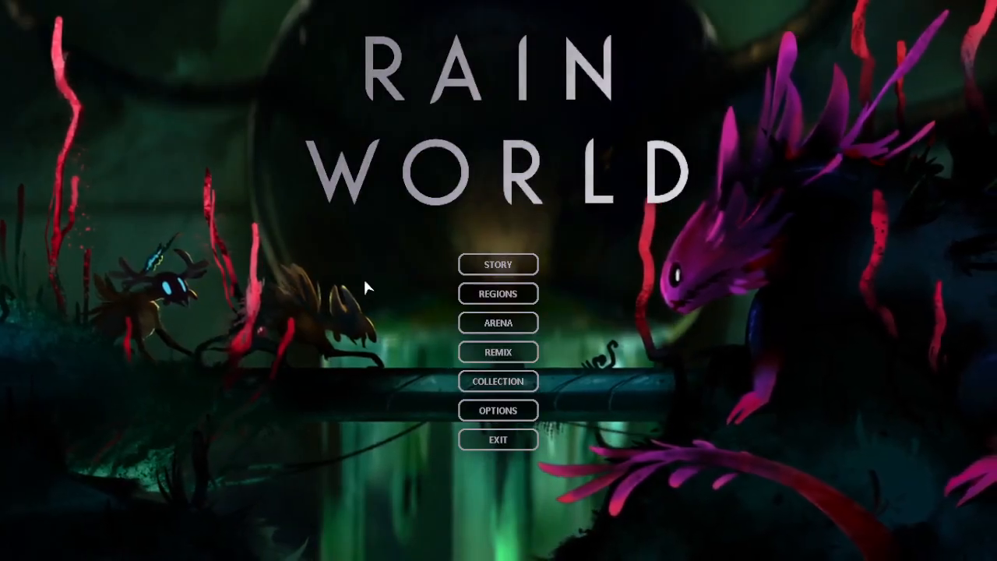
click(521, 263)
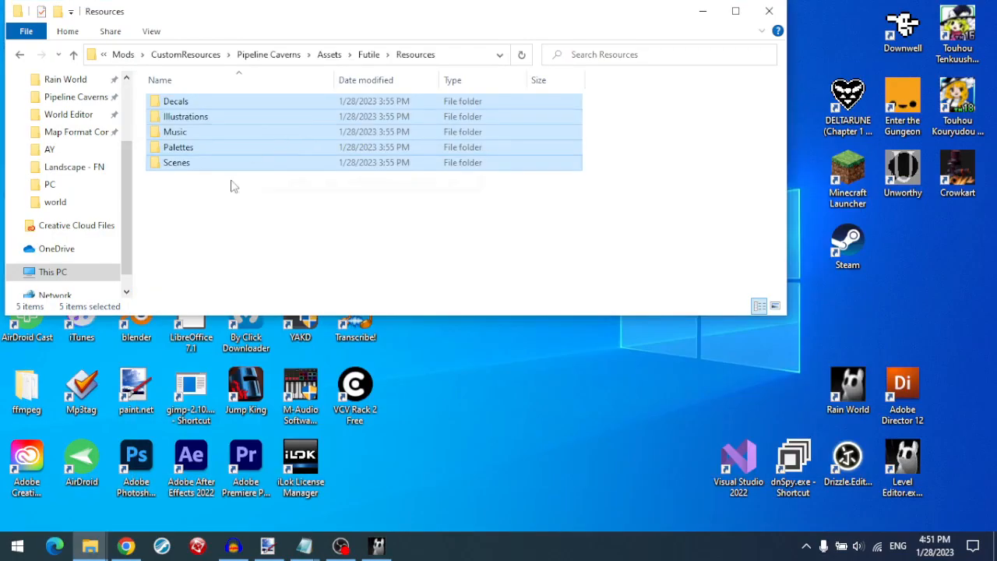
- In File Explorer, open the old Pipeline Caverns mod's World, Regions, PC folder to examine its region files
click(231, 186)
click(288, 56)
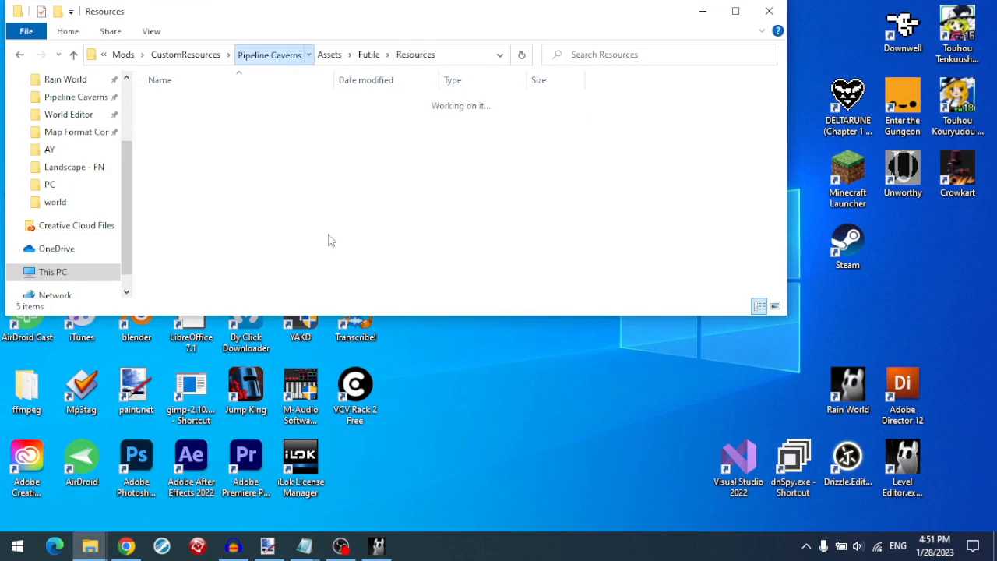
double_click(209, 117)
click(225, 118)
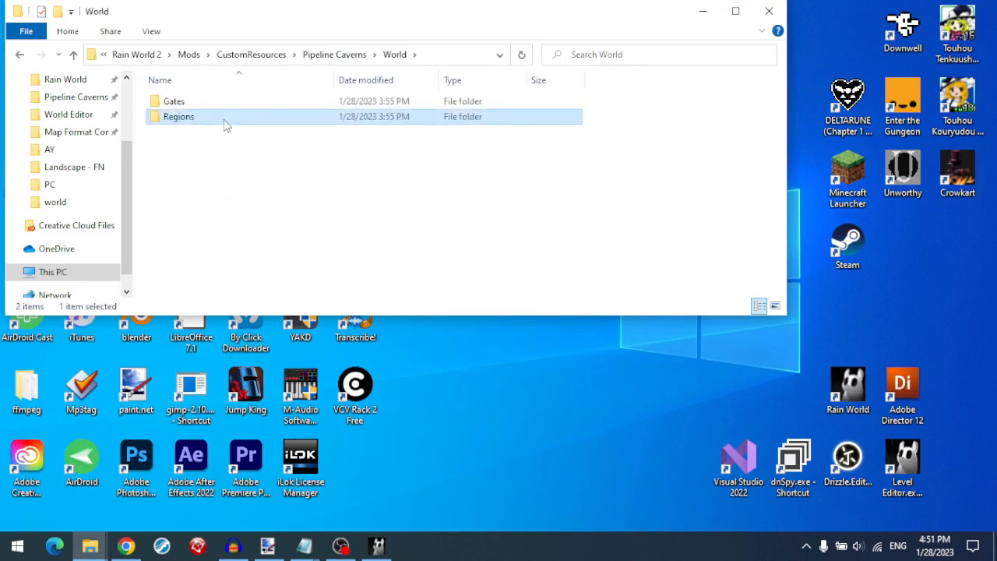
double_click(224, 120)
double_click(228, 103)
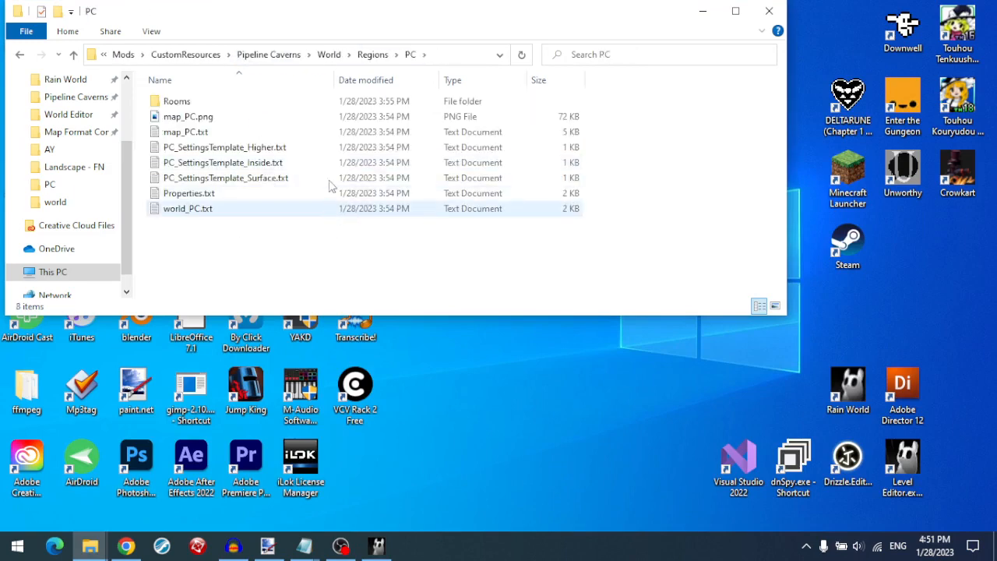
- Switch to the new mod's Explorer window and open its world/PC folder
mouse_move(90, 546)
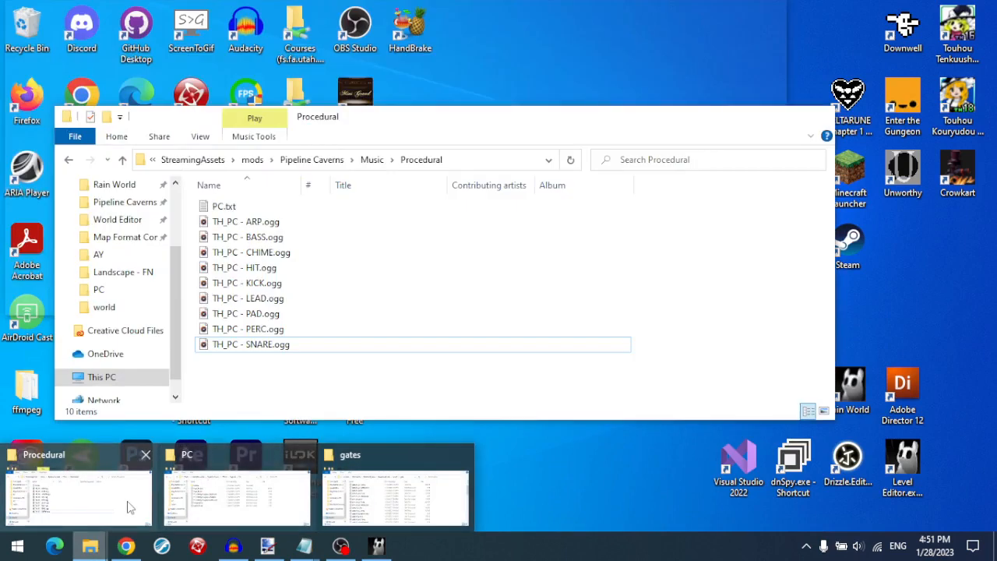
click(129, 508)
click(312, 160)
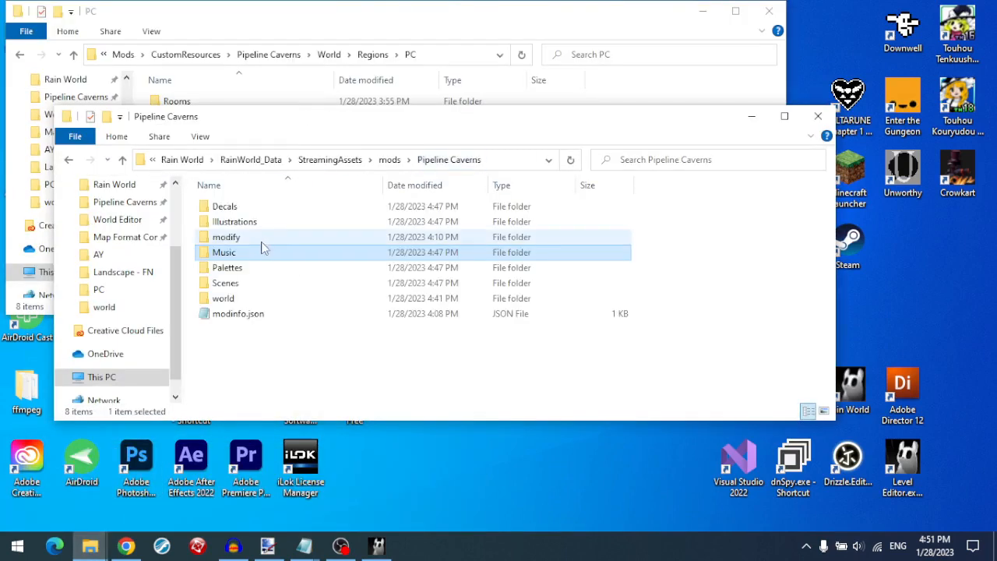
double_click(234, 299)
click(259, 224)
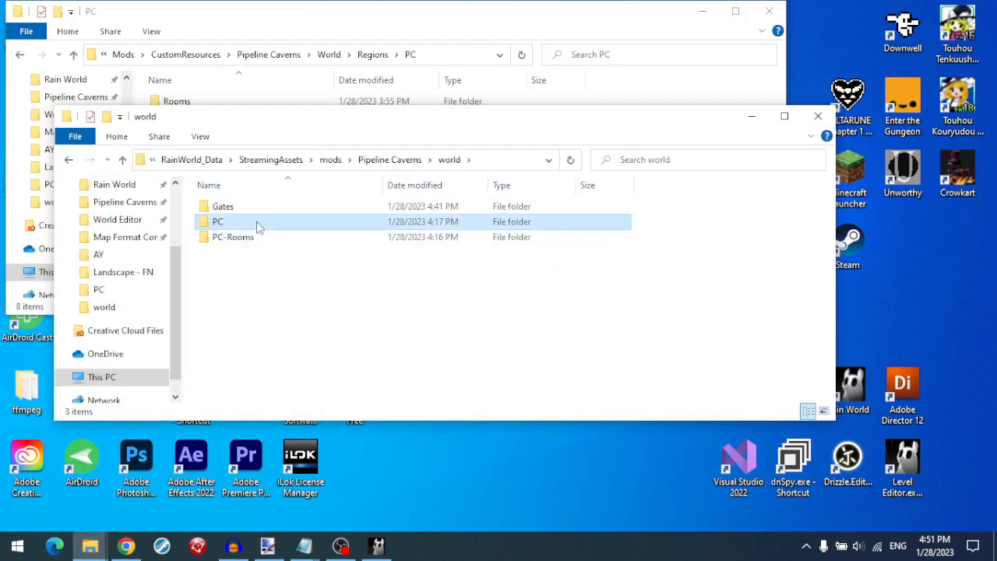
double_click(259, 225)
- Create a text file named displayname.txt in the PC folder, enter "Pipeline Caverns" as its content, save it and close it
right_click(537, 357)
mouse_move(638, 317)
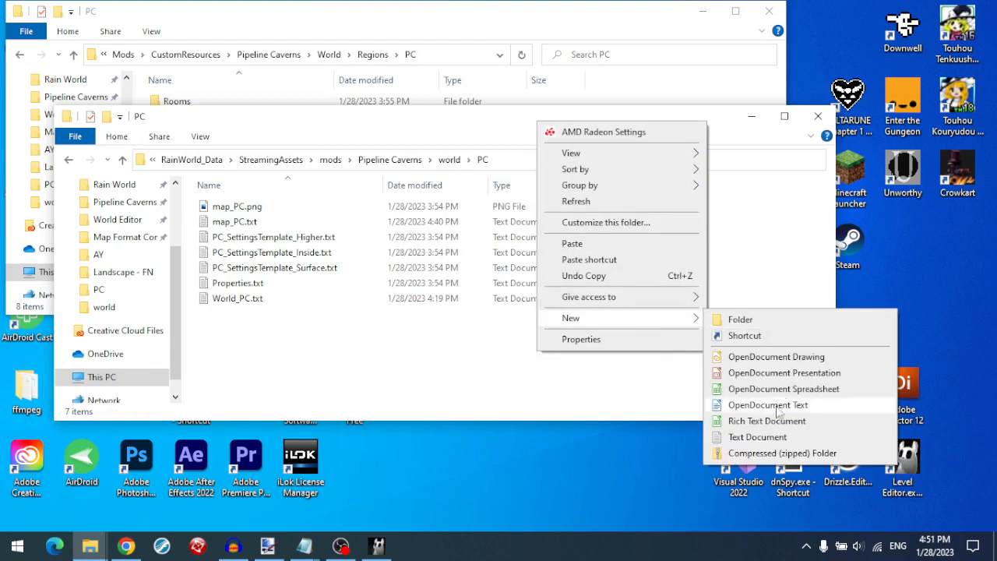
click(757, 437)
text(displayname.txt)
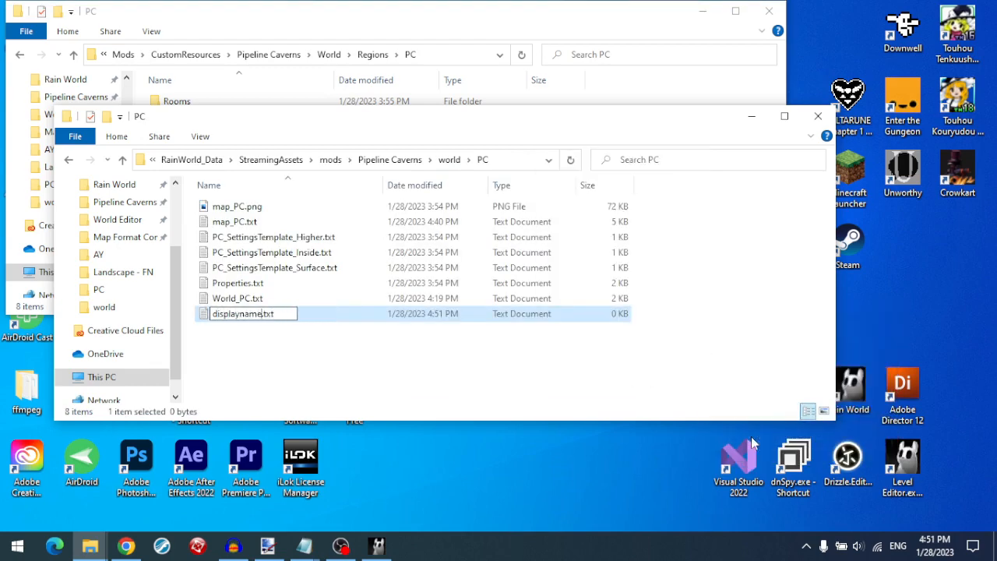
key(Return)
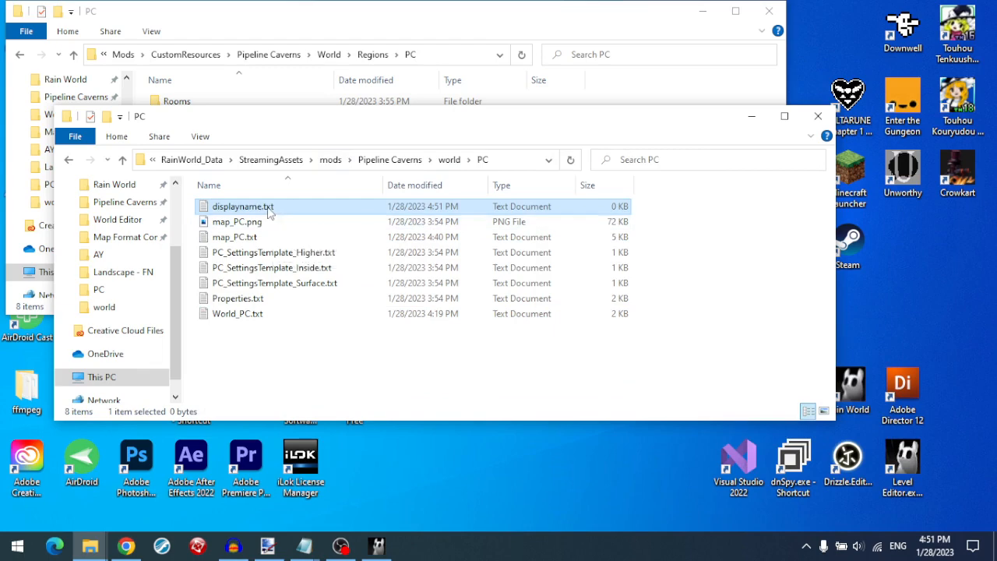
double_click(269, 212)
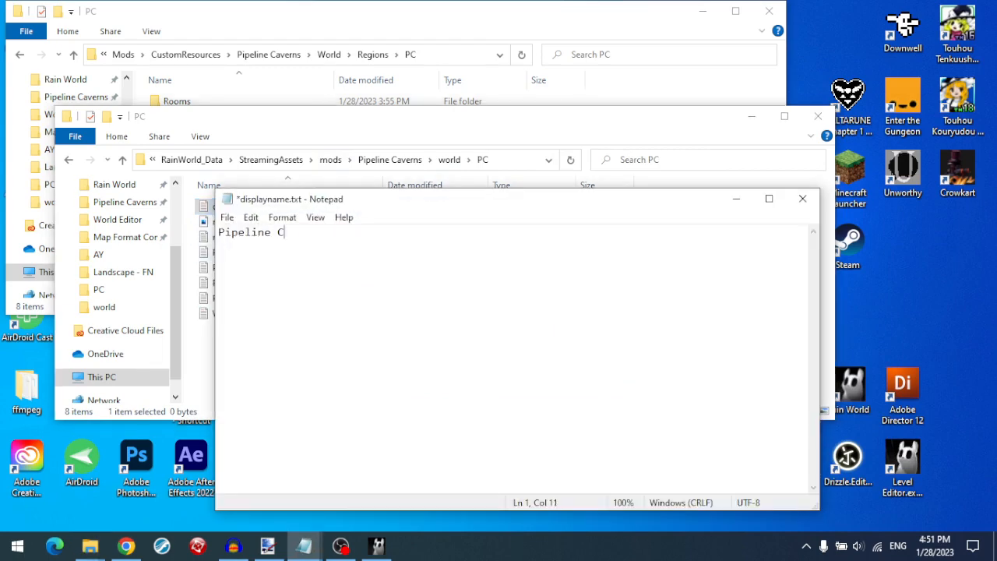
click(803, 199)
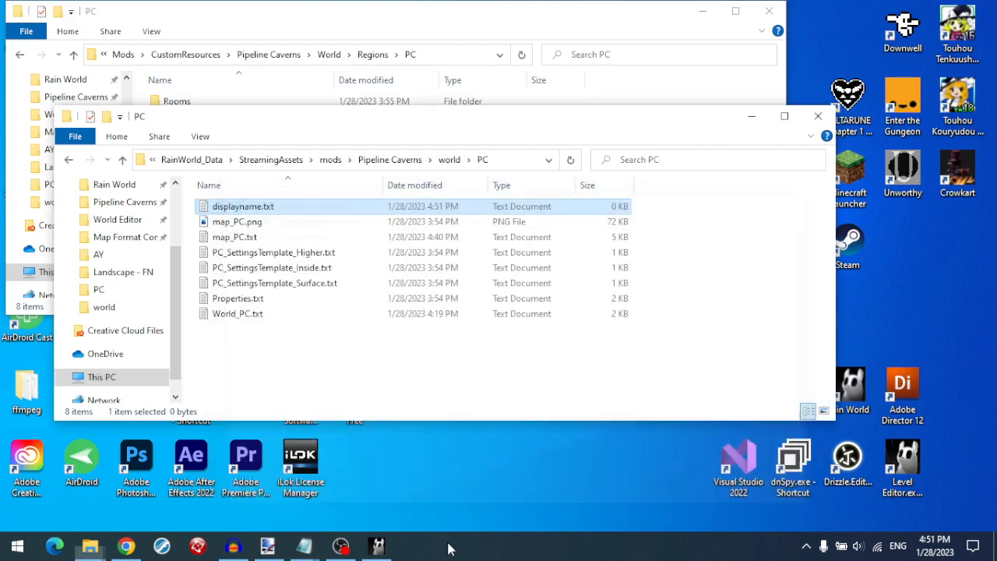
- Switch to Rain World, check the region name on the story campaign screen, and return to the main menu
click(377, 545)
click(191, 64)
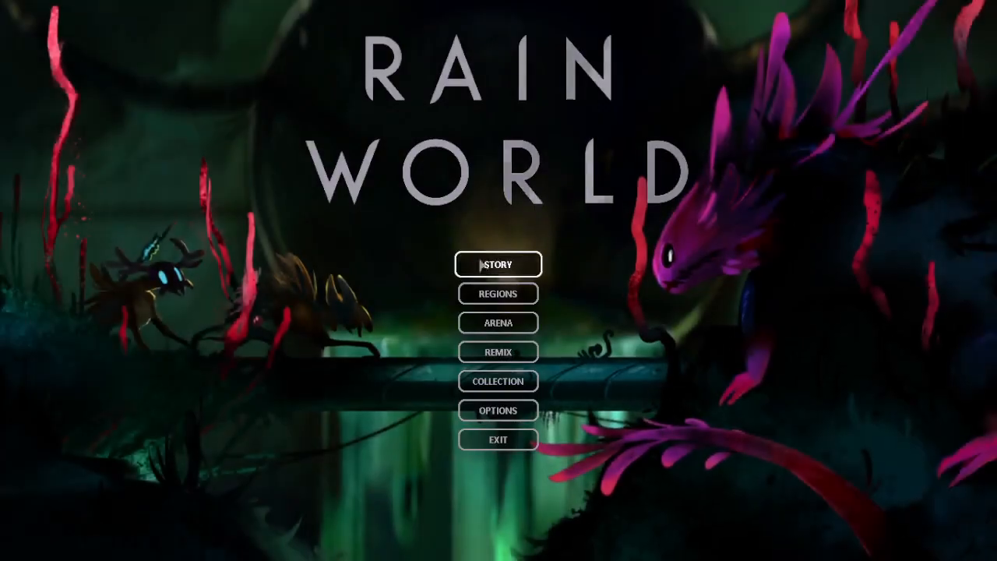
click(481, 265)
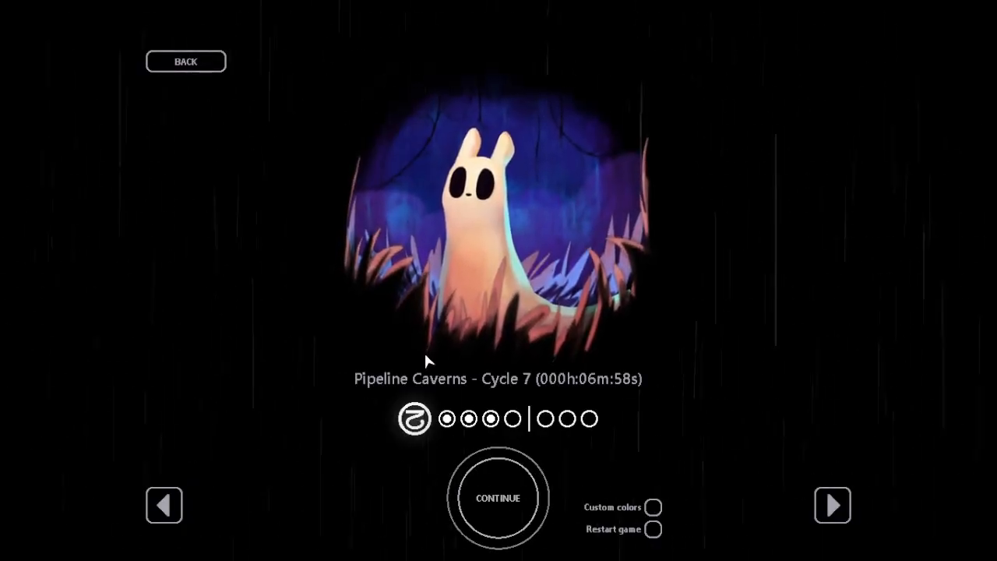
click(189, 63)
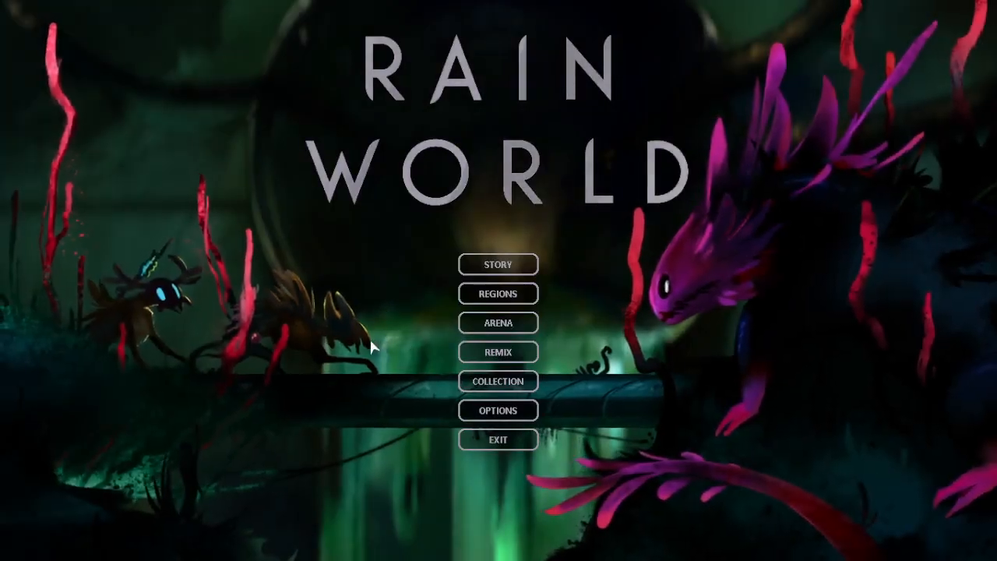
key(alt+Tab)
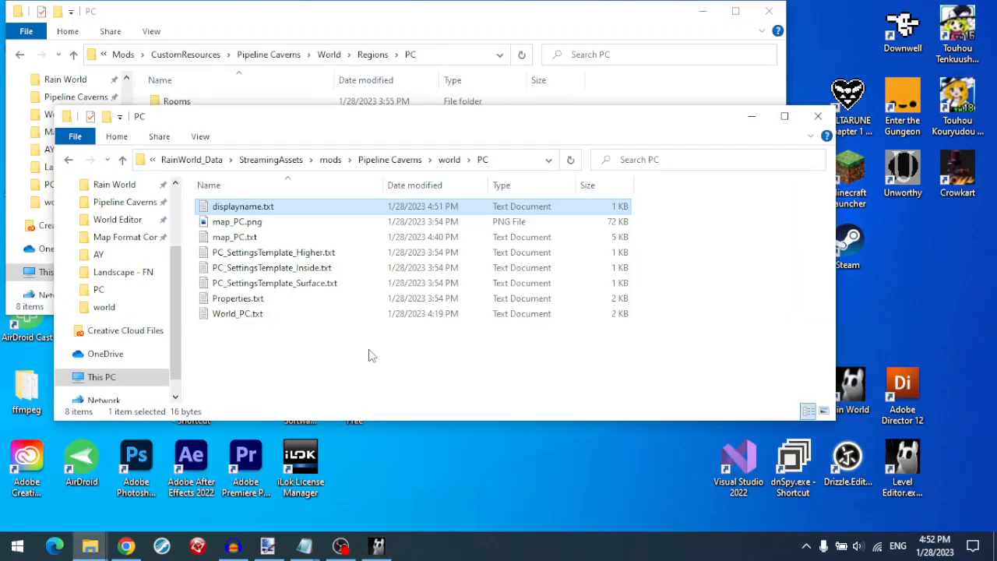
click(374, 547)
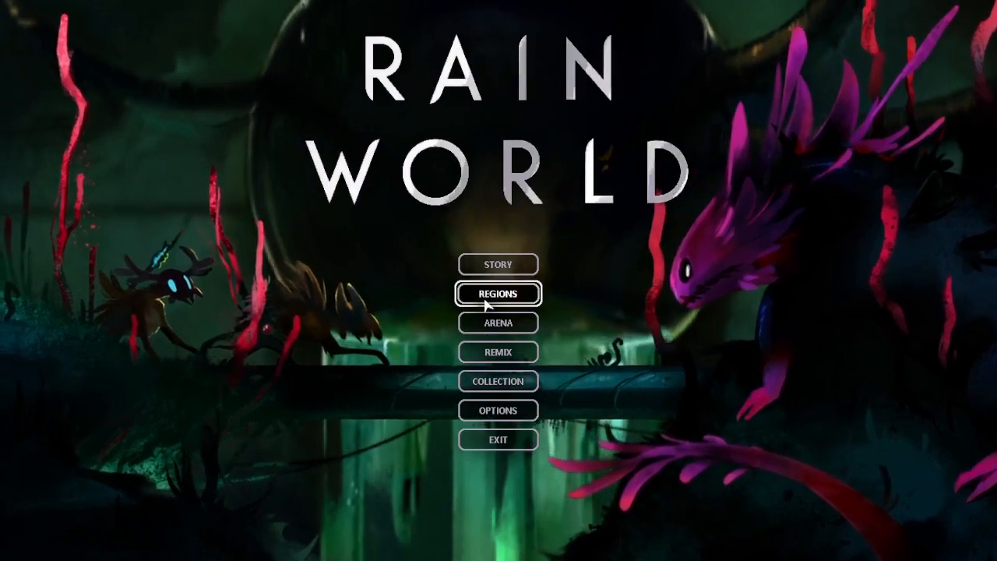
- Check the landscape art on Rain World's regions screen, and return to File Explorer
click(488, 305)
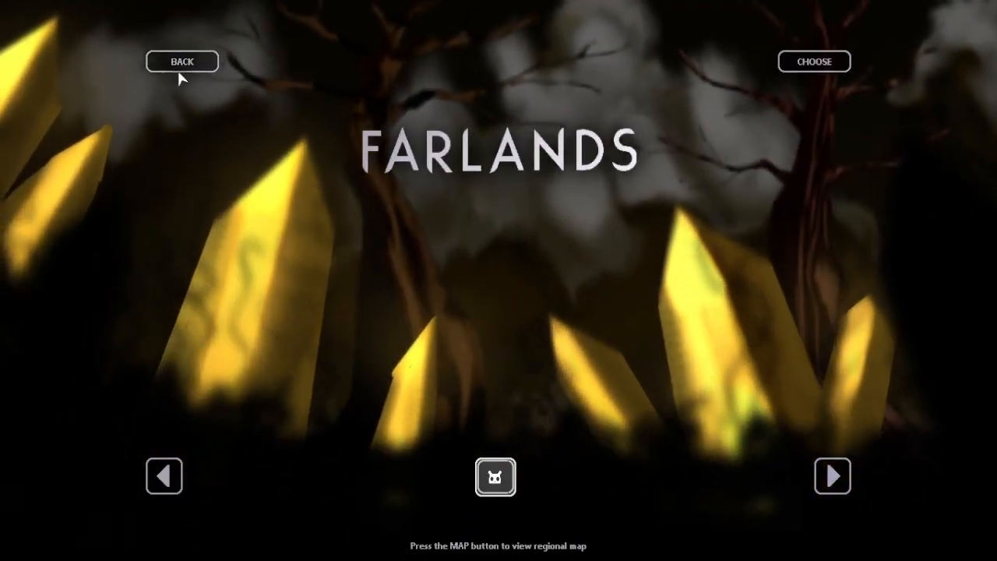
key(alt+Tab)
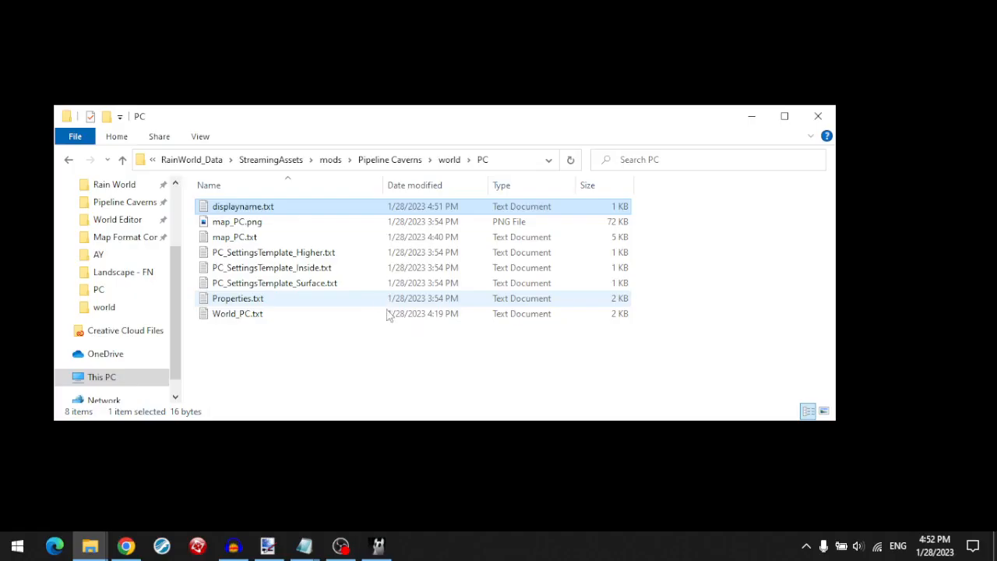
click(394, 359)
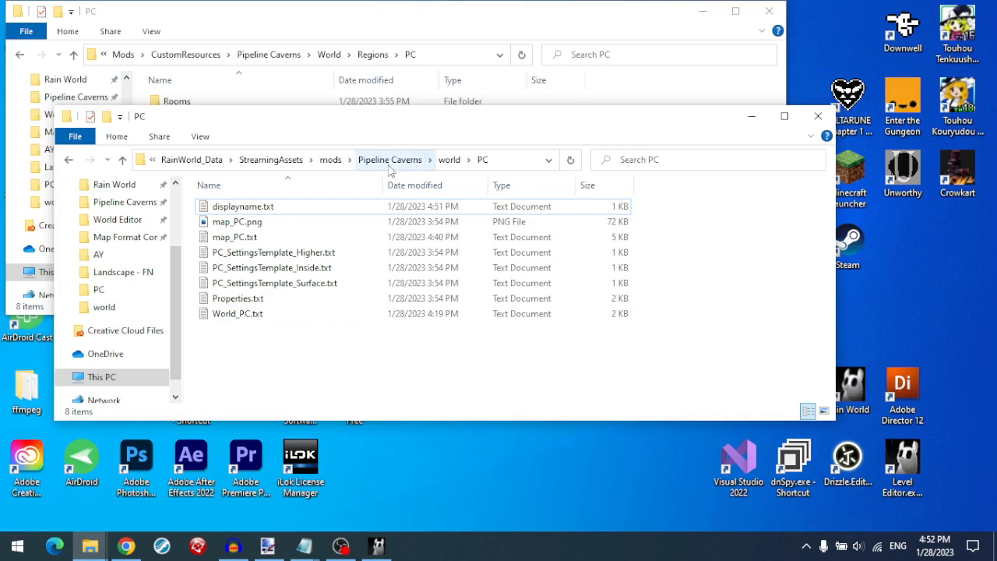
- Minimize the old mod's folder window and open the new Pipeline Caverns mod's Scenes/Landscape - PC folder
click(703, 15)
click(382, 160)
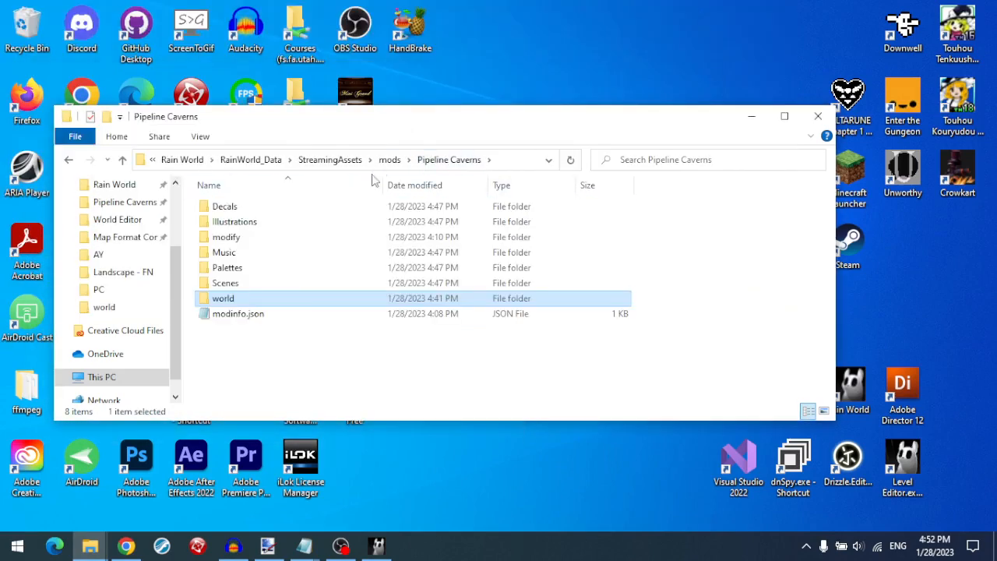
double_click(279, 284)
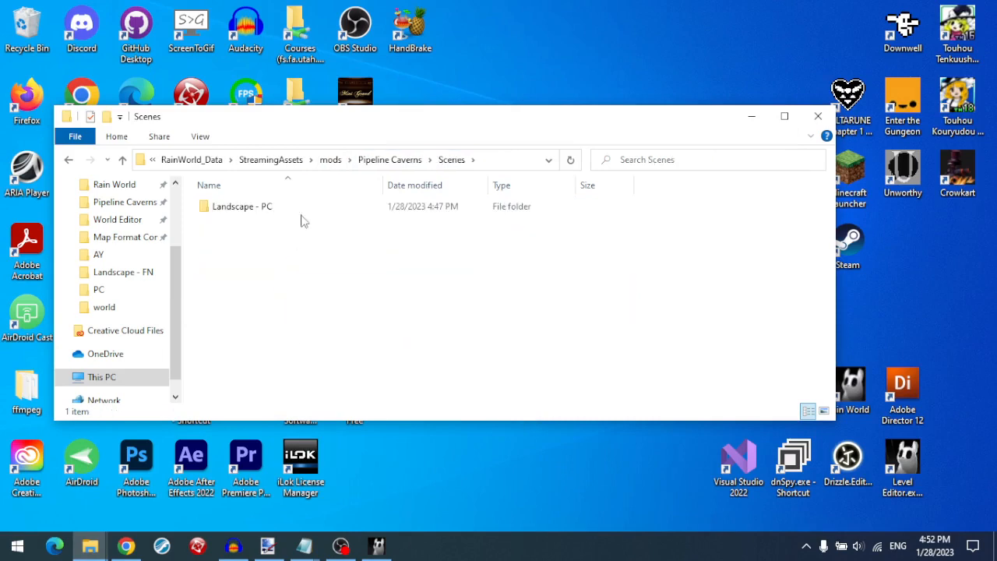
double_click(299, 214)
- Create a text document named "Landscape - PC.txt" in the Landscape - PC folder
right_click(430, 322)
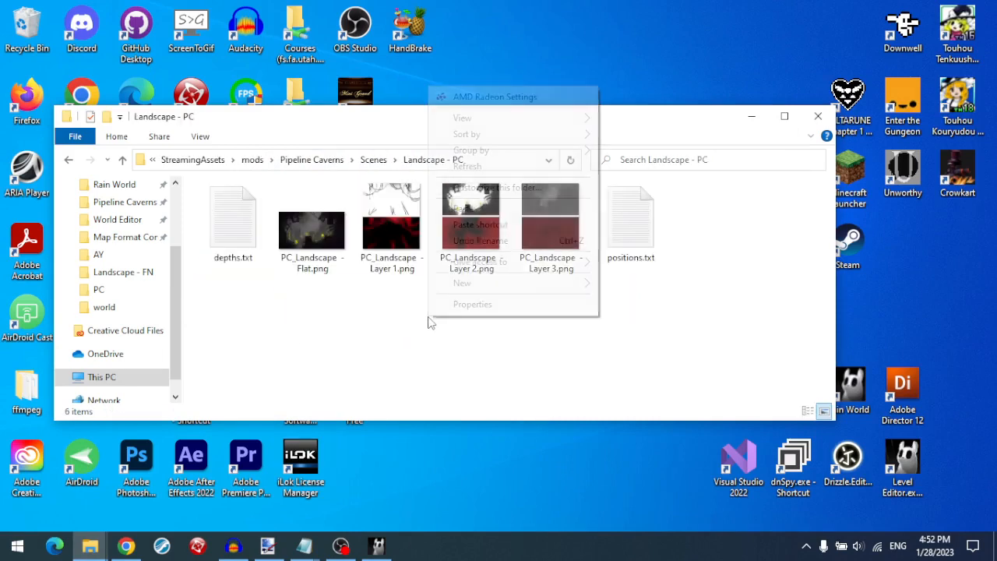
mouse_move(510, 284)
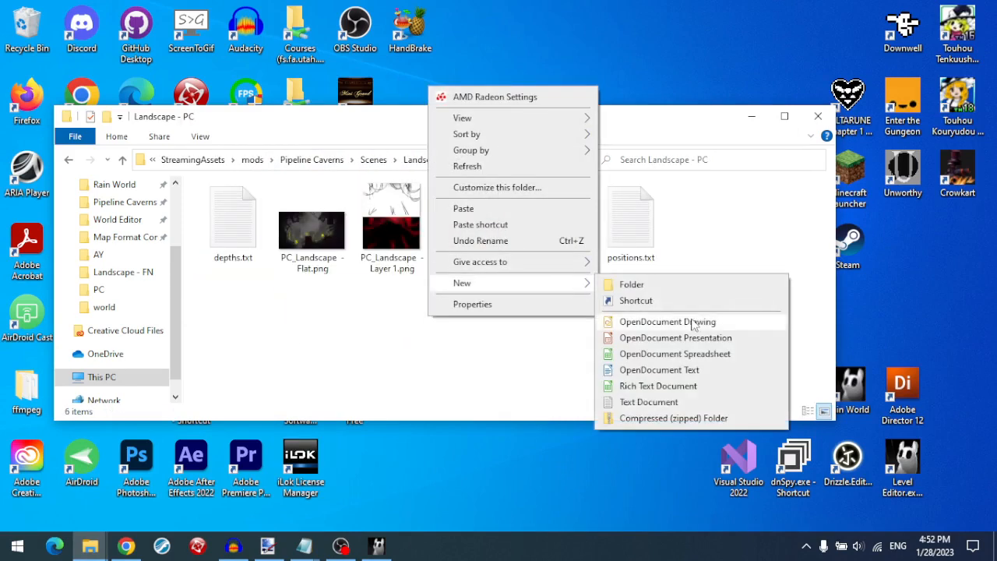
click(653, 403)
text(l)
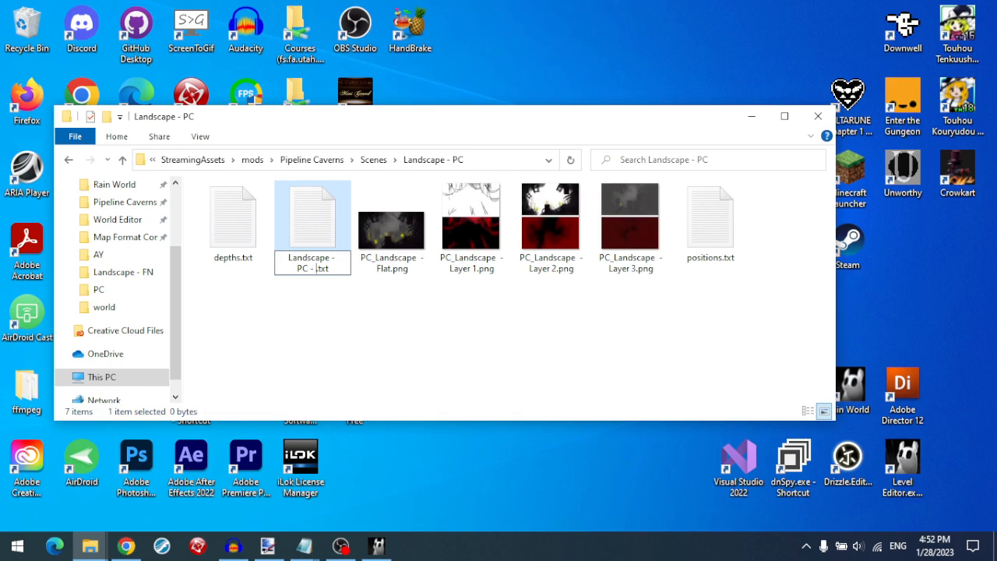
key(Return)
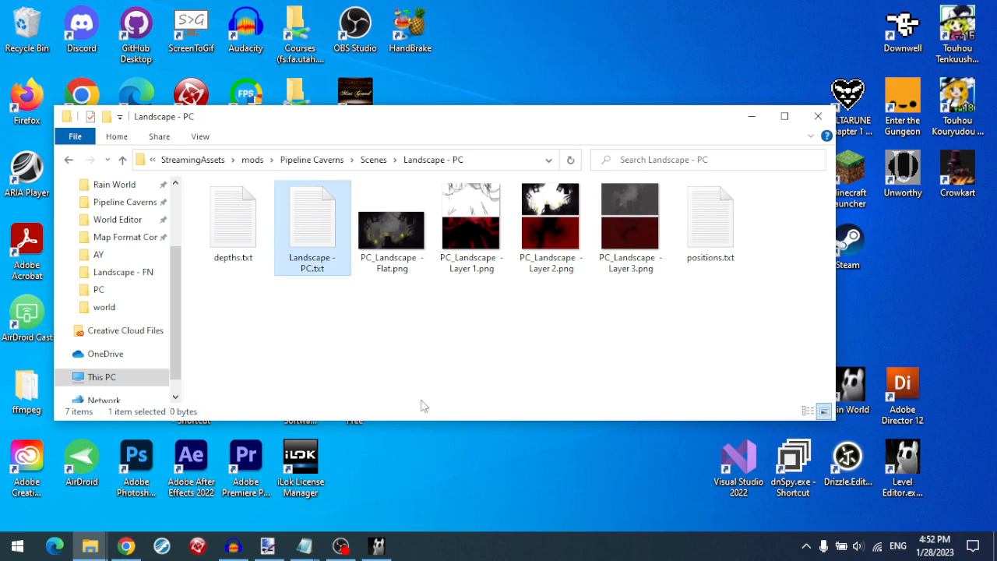
- In the other Explorer window, open the Scenes/Landscape - FN folder of the oldnewhorizons mod as a reference
mouse_move(101, 547)
mouse_move(228, 505)
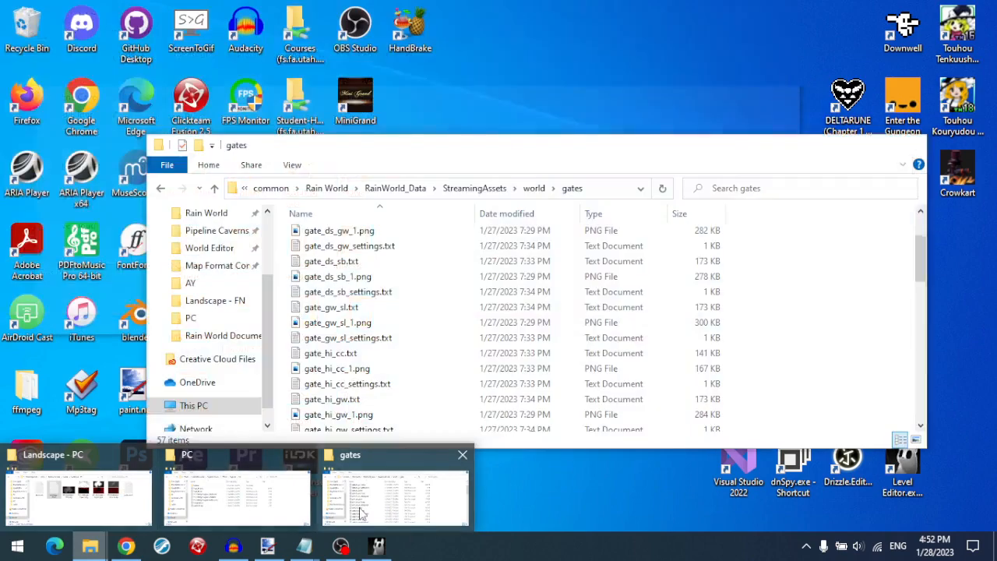
click(395, 497)
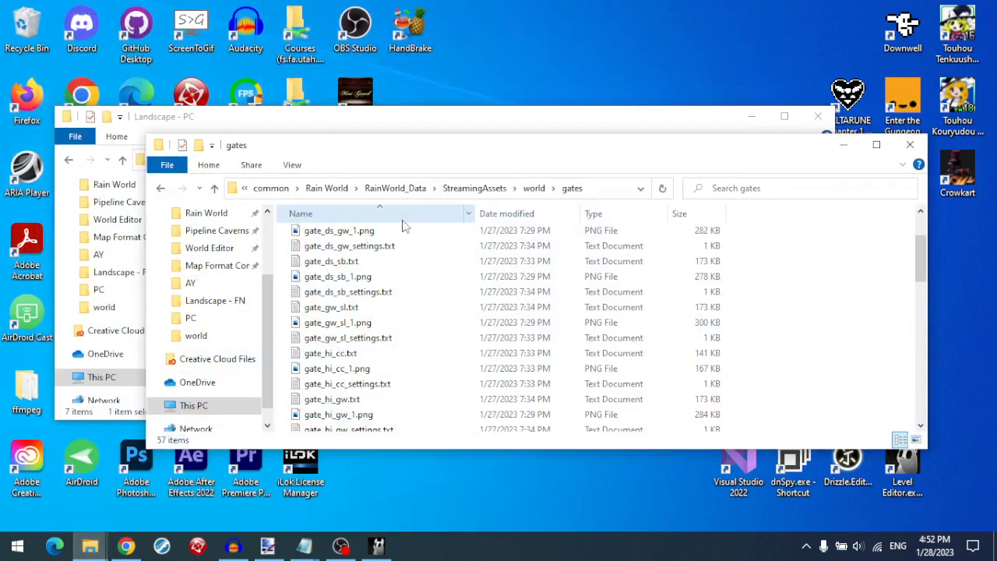
click(475, 188)
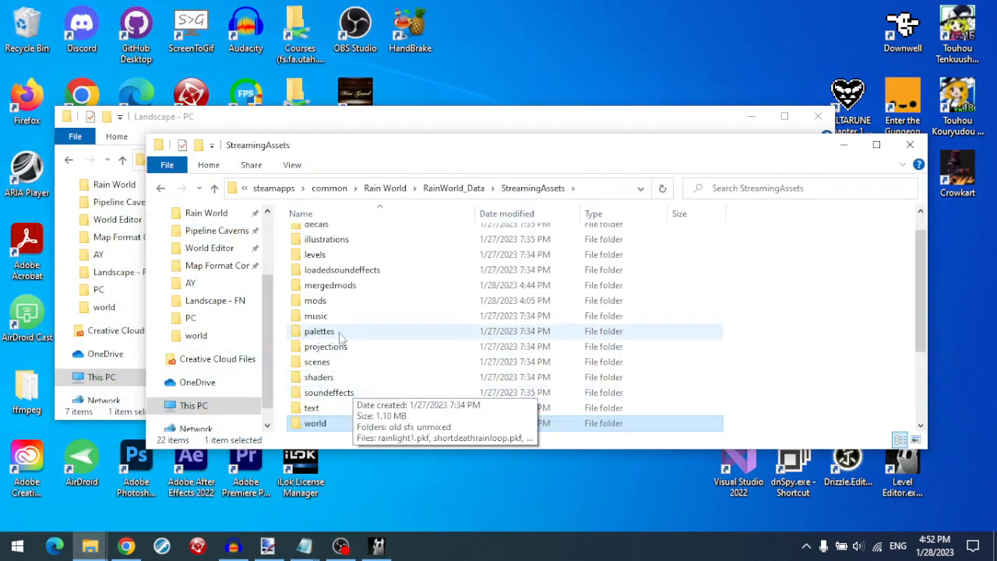
double_click(332, 302)
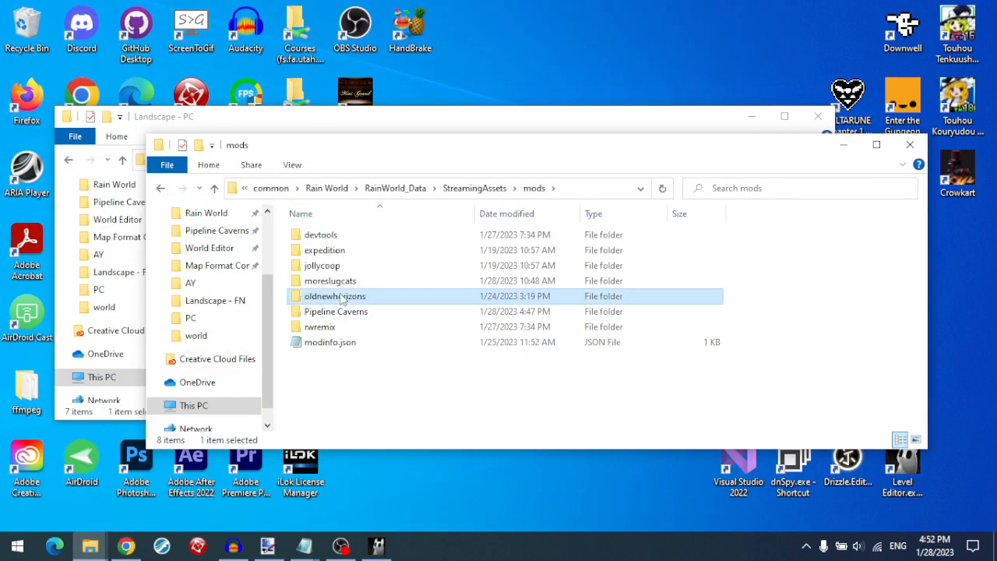
double_click(347, 297)
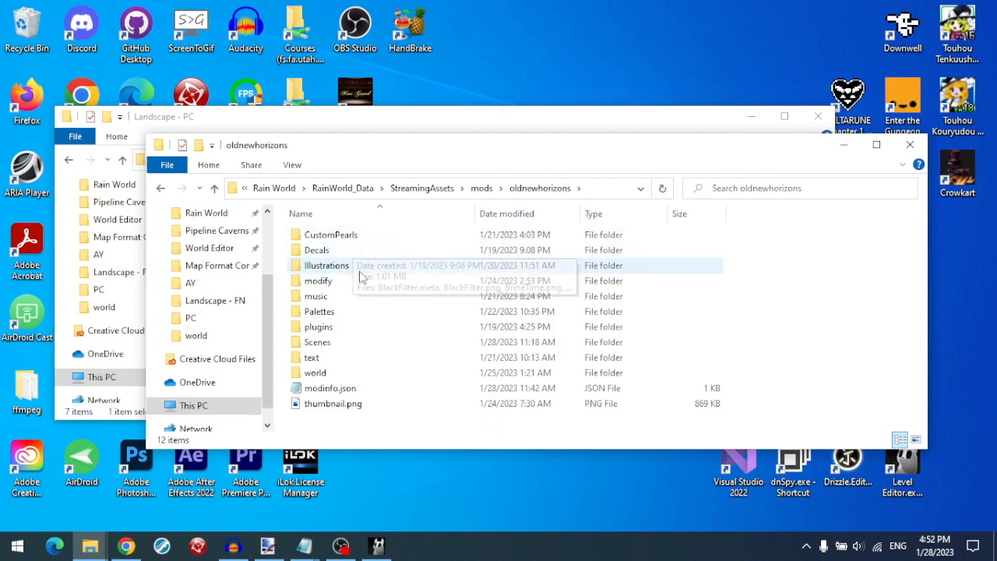
double_click(335, 347)
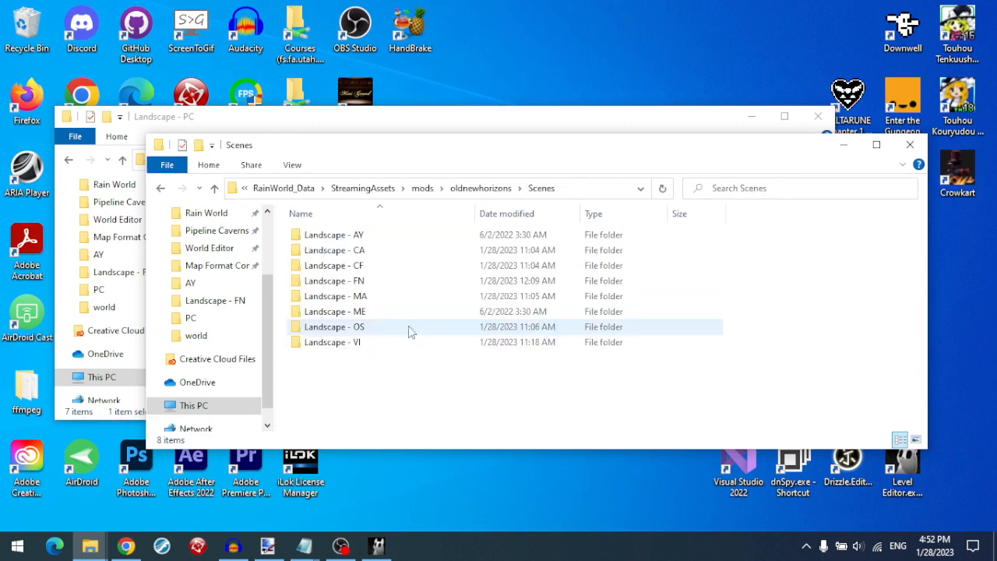
double_click(372, 285)
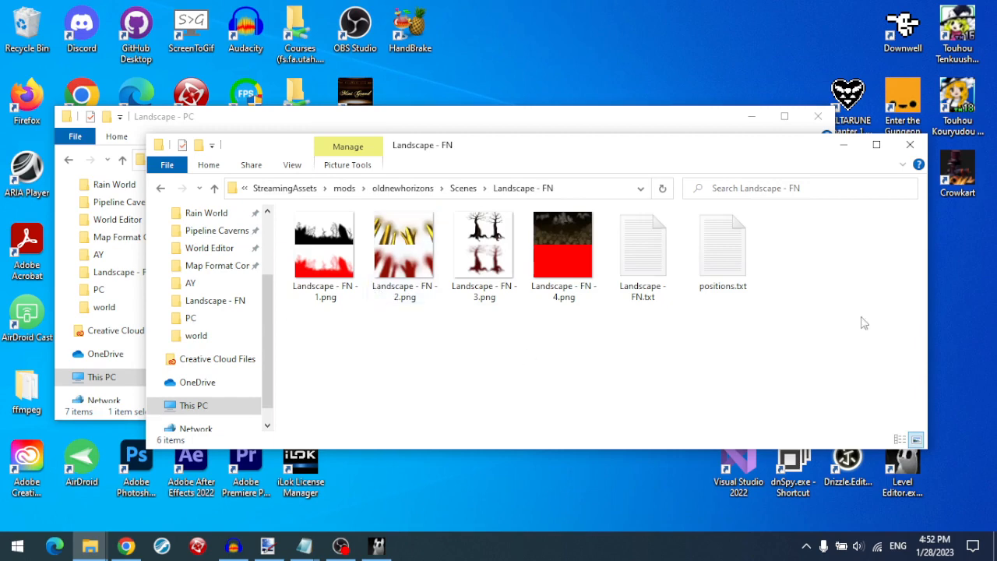
- Open Landscape - FN.txt and examine how its blur setting, layer names and depth values are written
click(644, 275)
double_click(644, 274)
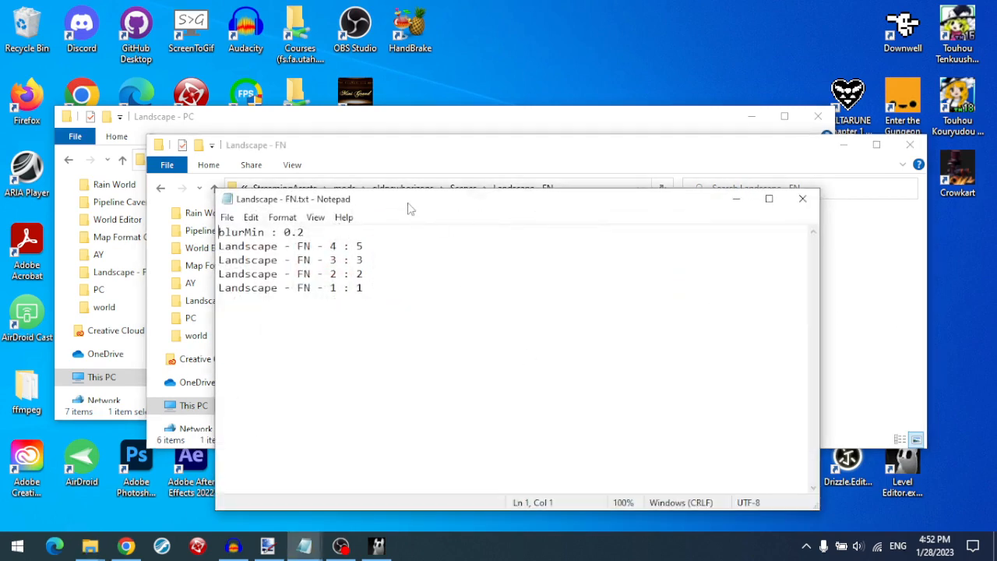
drag(408, 207, 497, 317)
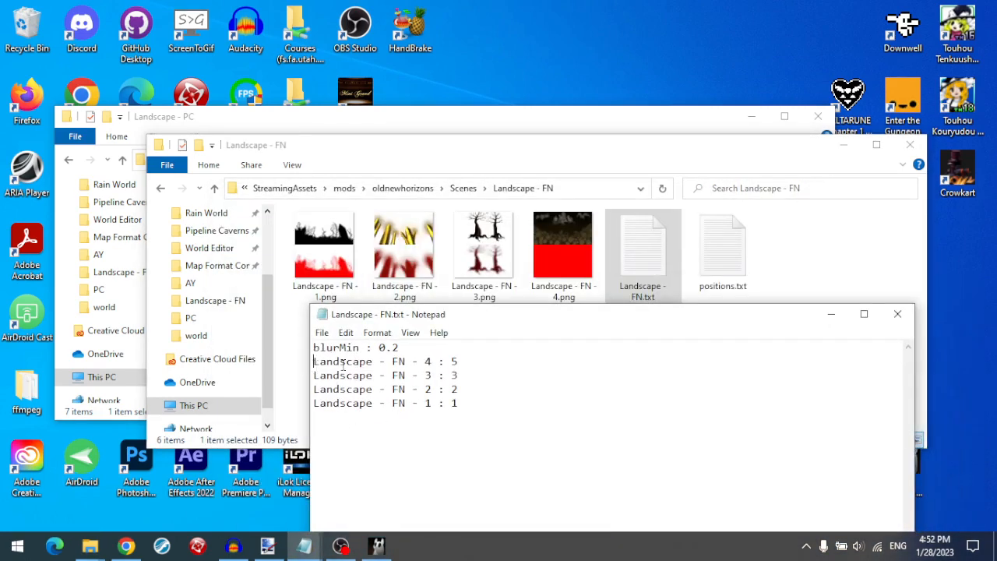
shift+click(433, 361)
click(434, 360)
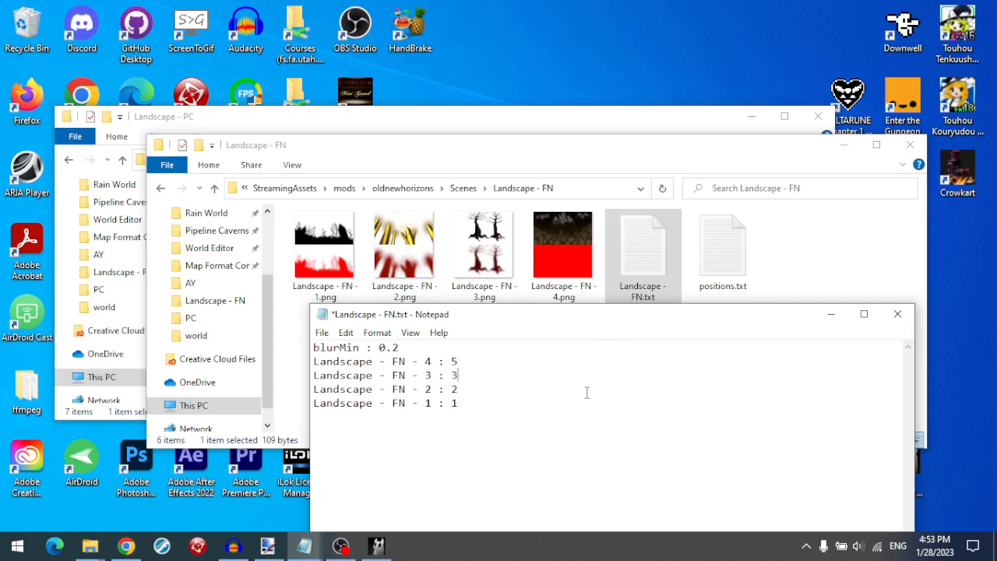
- Open Landscape - PC.txt beside the reference file and copy the line "Landscape - FN - 4 : 5" into it
click(256, 125)
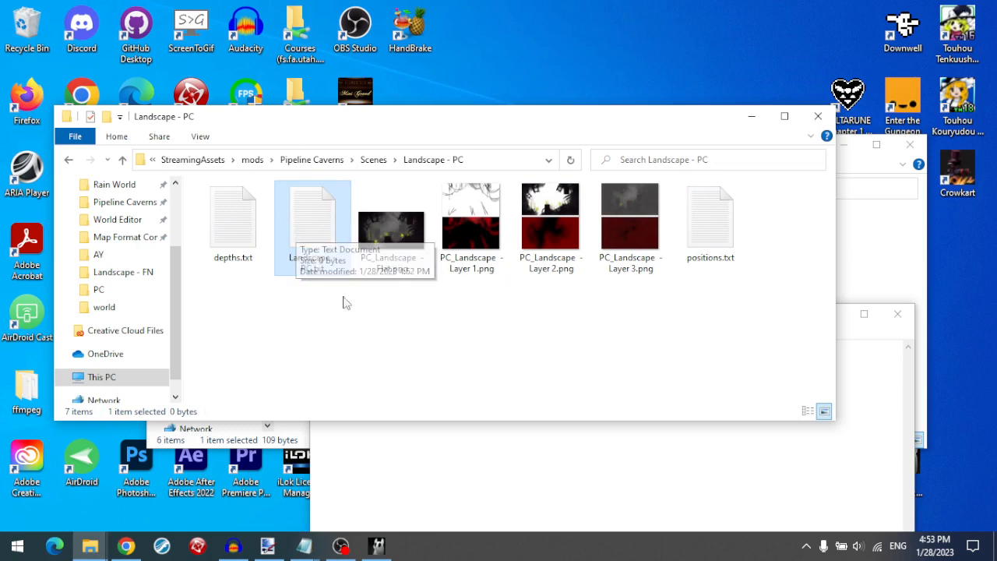
double_click(311, 241)
drag(392, 209, 231, 97)
click(527, 476)
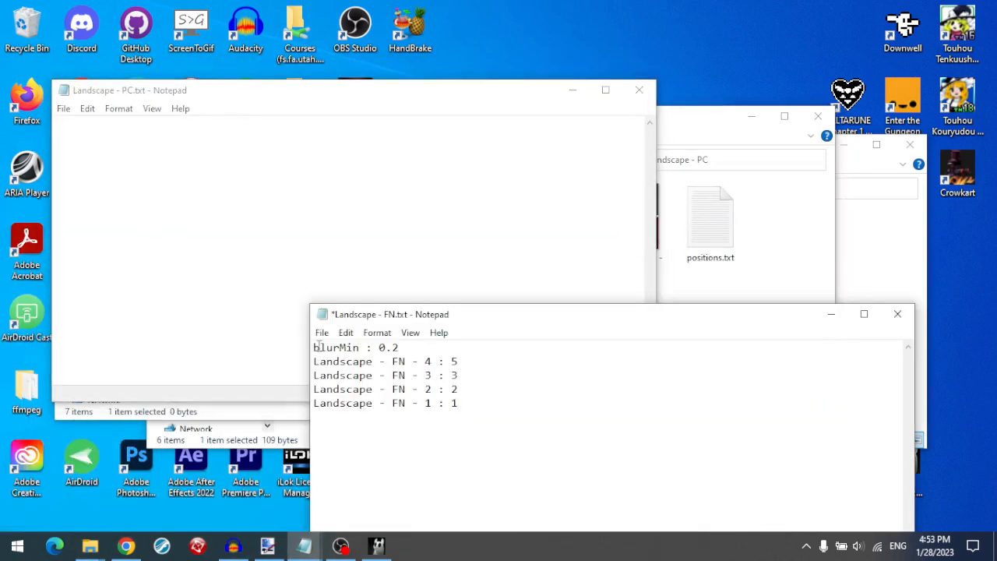
drag(402, 352, 296, 360)
click(431, 360)
click(136, 203)
click(478, 405)
click(265, 171)
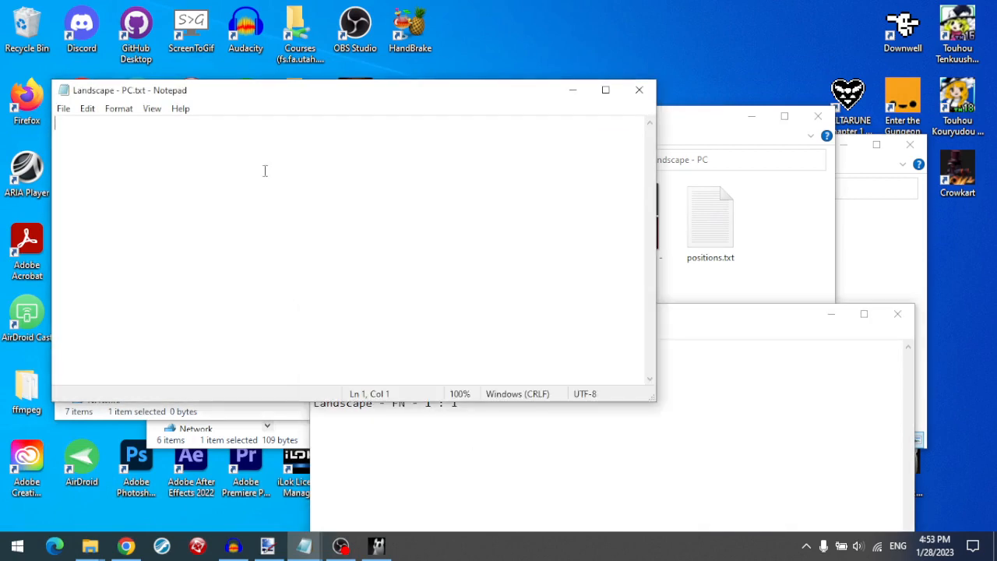
- Open depths.txt in the Landscape - PC folder to check its depth value, and close it
click(754, 289)
double_click(257, 197)
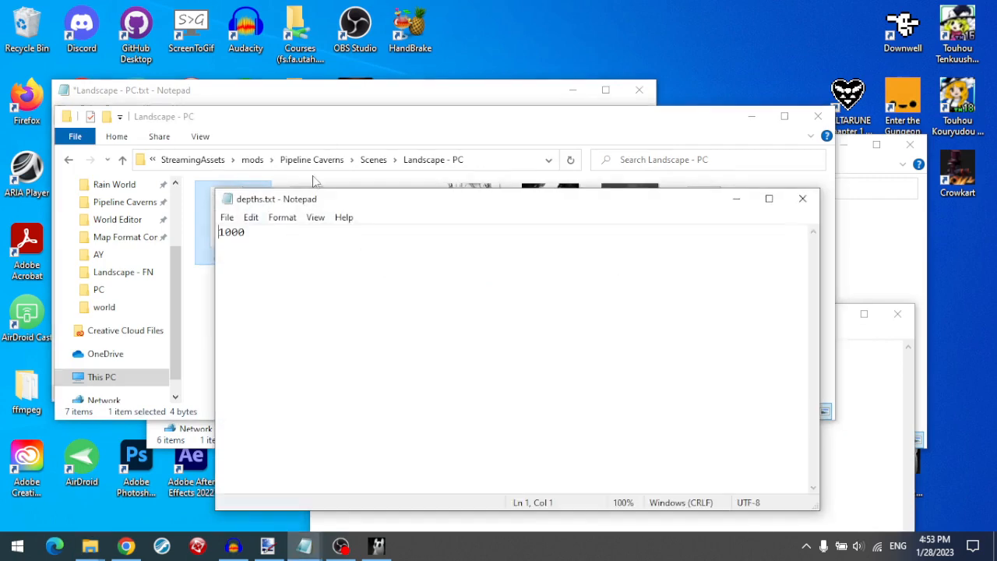
drag(306, 201, 367, 177)
click(860, 176)
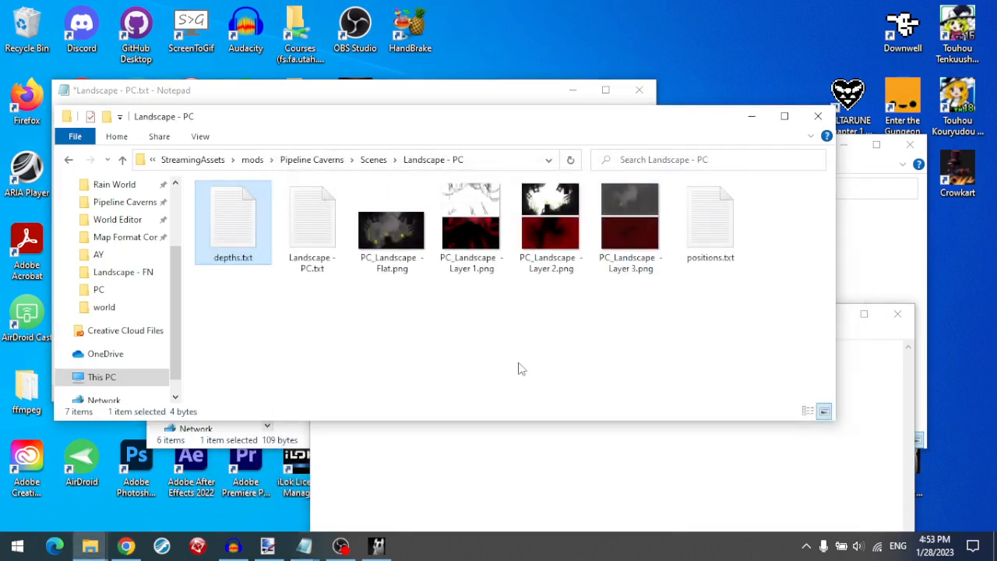
- Copy the Layer 3 image's file name and use it in Landscape - PC.txt so the line reads "PC_Landscape - Layer 3 : 5"
click(246, 84)
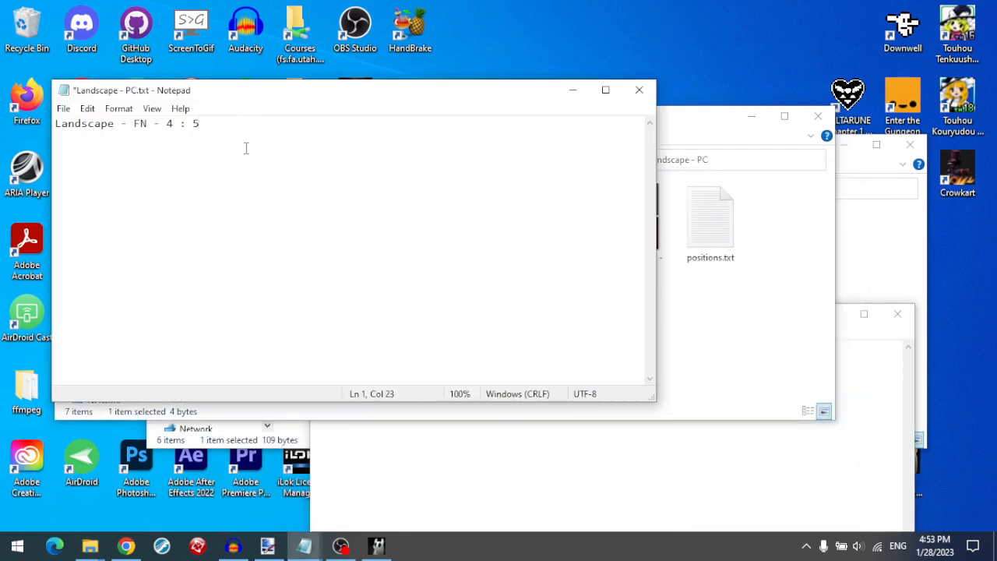
click(793, 353)
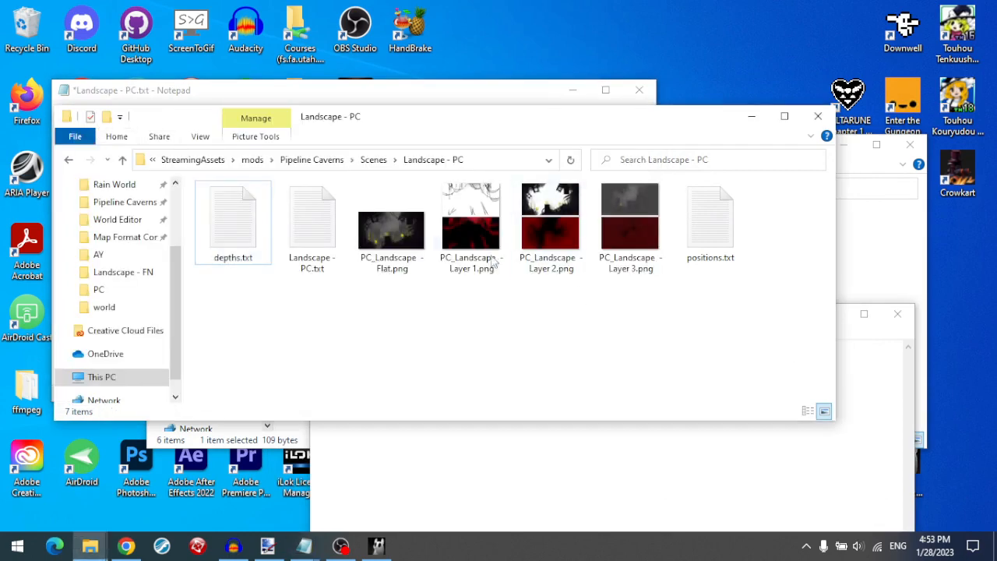
right_click(632, 246)
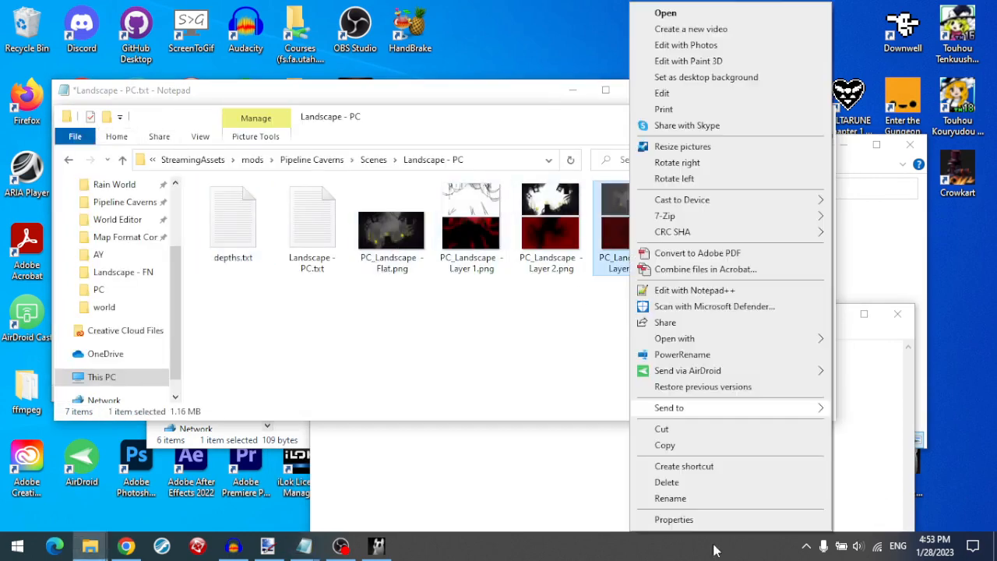
click(670, 498)
key(ctrl+c)
click(510, 367)
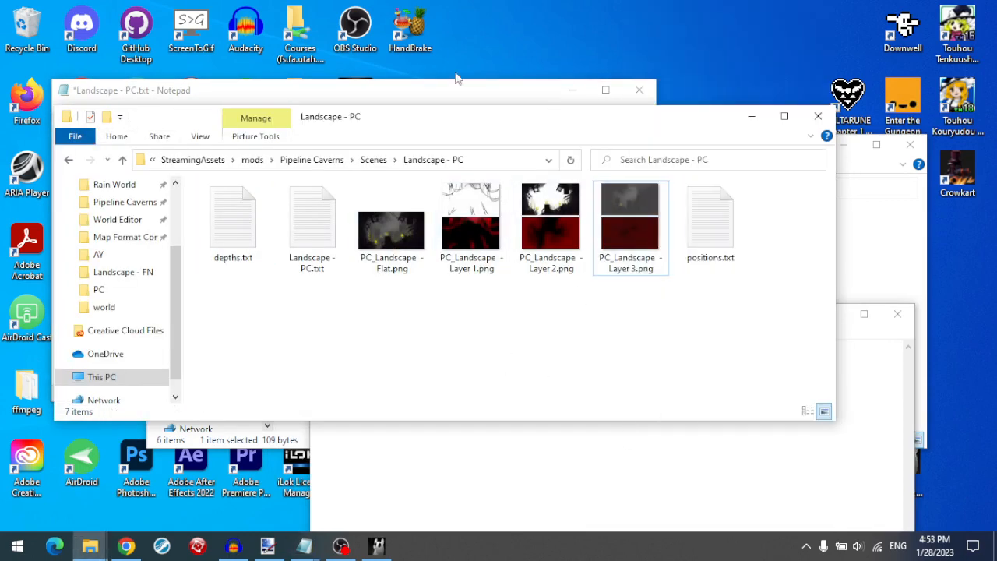
click(405, 94)
key(ctrl+a)
key(ctrl+v)
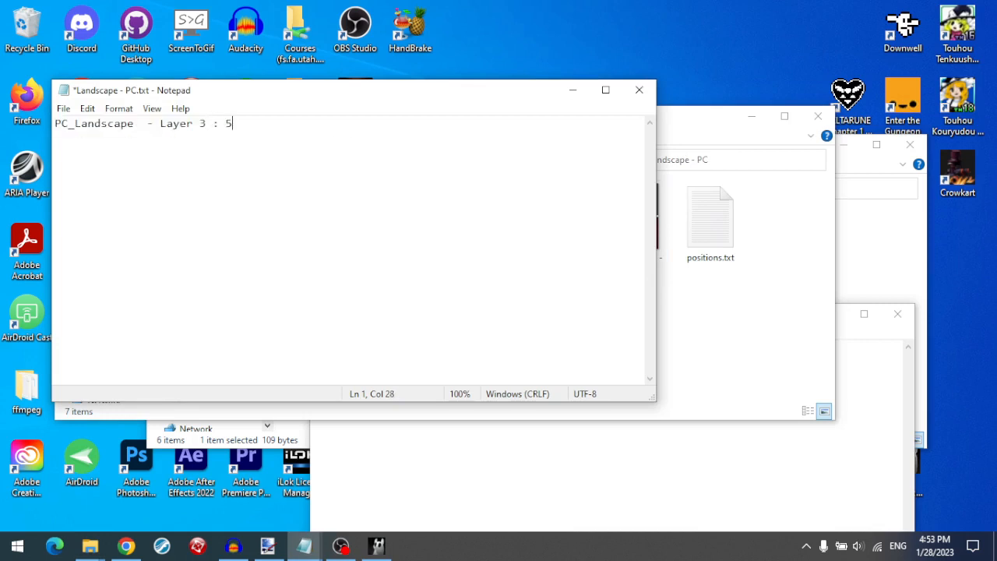
- Add the lines "PC_Landscape - Layer 2 : 3" and "PC_Landscape - Layer 1 : 1" to Landscape - PC.txt and save it
key(ctrl+a)
click(288, 126)
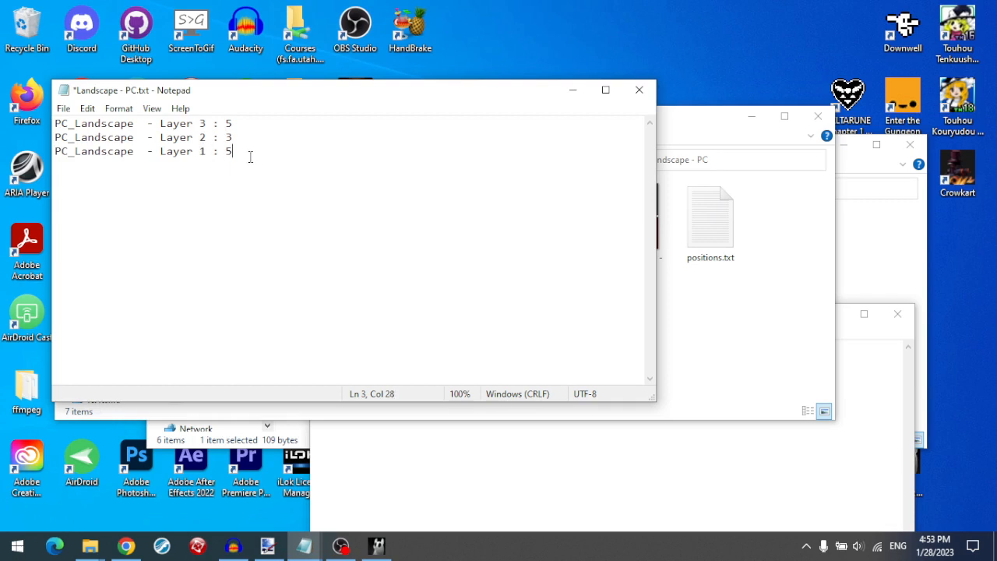
click(753, 369)
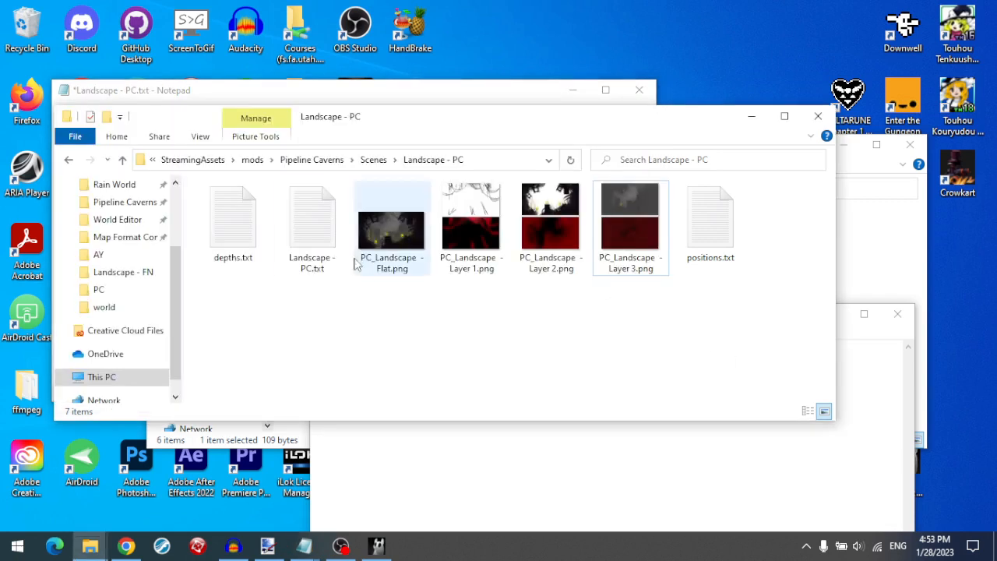
click(251, 100)
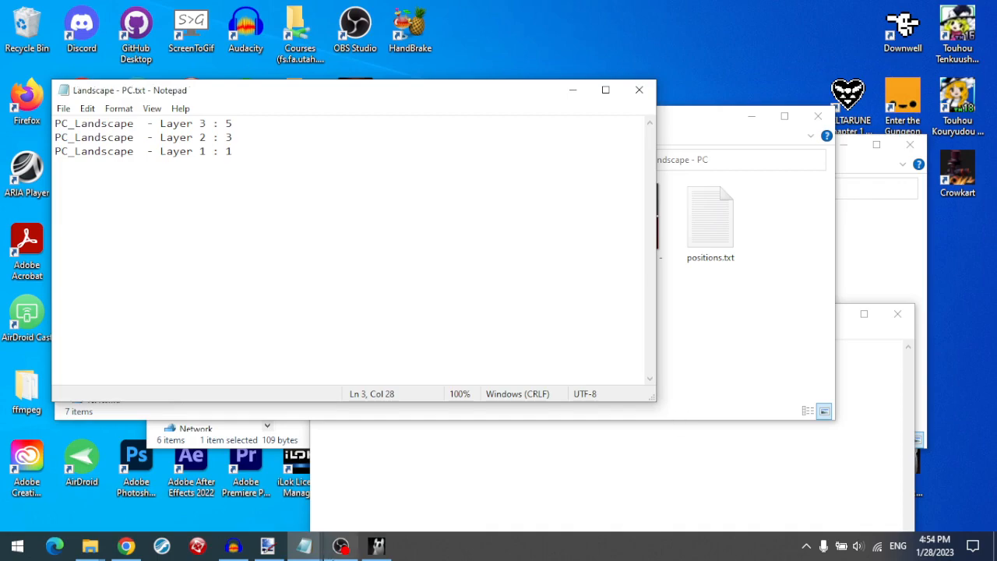
- Switch to Rain World, exit the game and relaunch it from the desktop
click(377, 546)
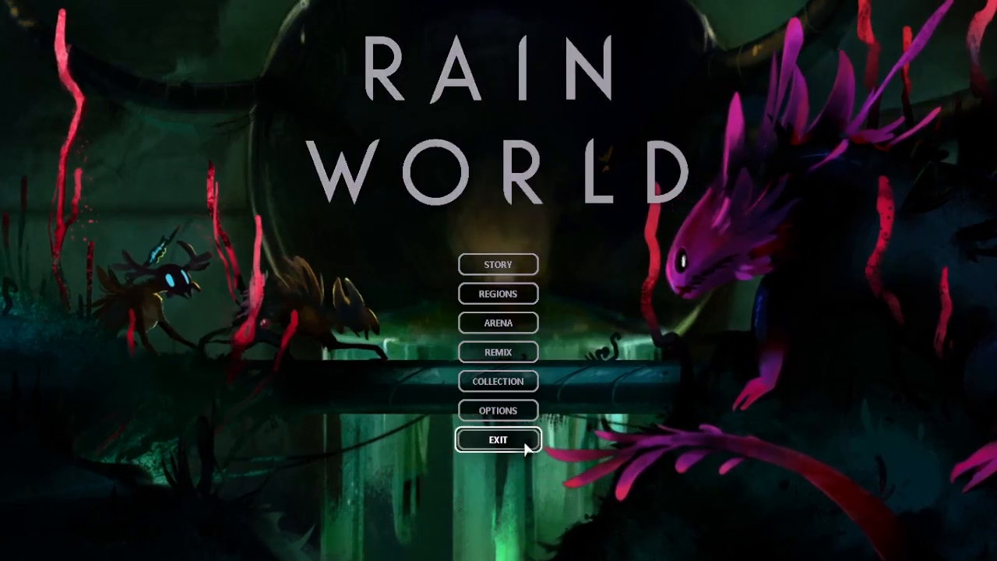
click(527, 447)
click(995, 547)
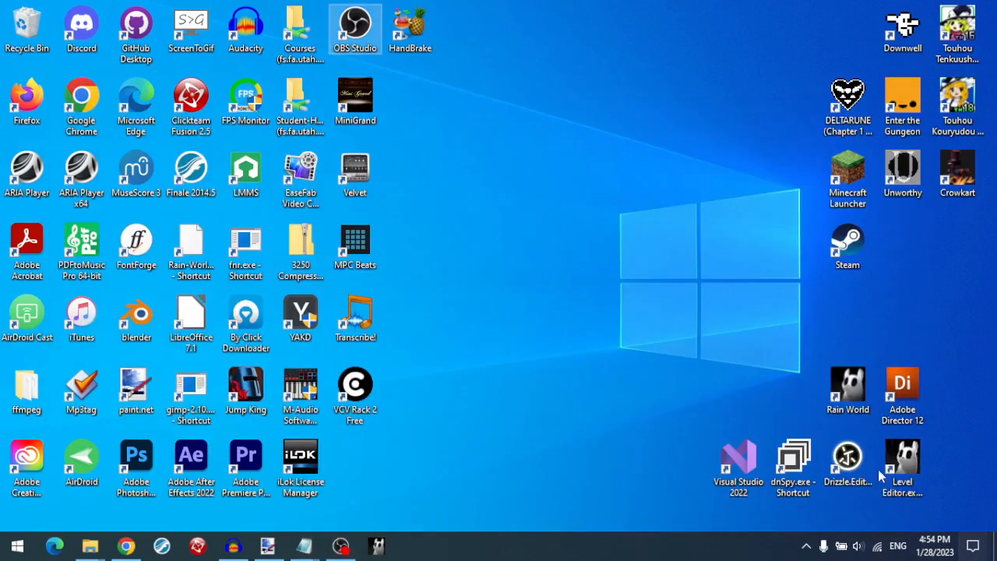
double_click(849, 385)
- Return to the Landscape - PC folder in File Explorer and delete depths.txt
click(90, 546)
click(234, 218)
key(Delete)
drag(641, 114, 569, 421)
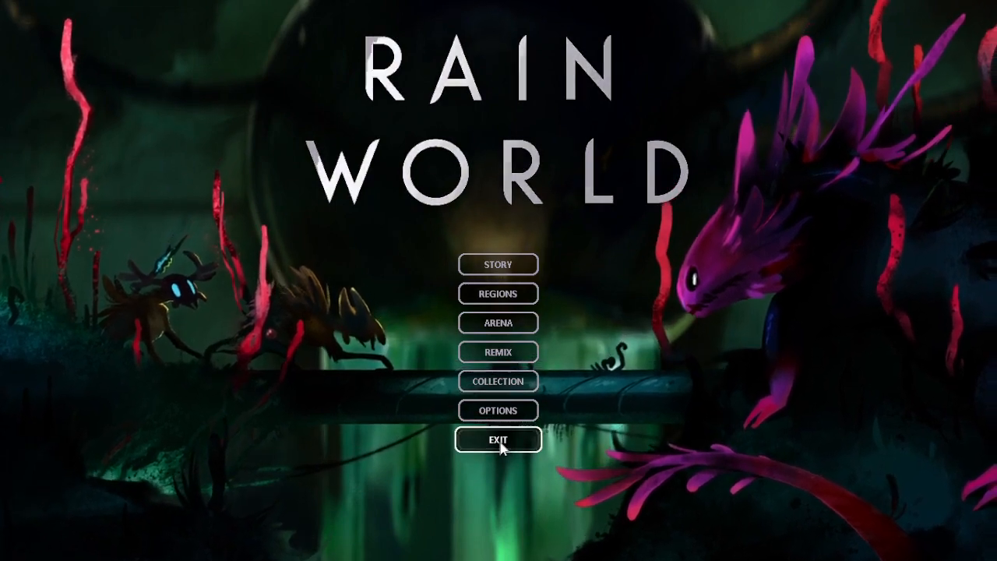
- Exit Rain World, switch to File Explorer and go up from Landscape - PC to the Pipeline Caverns mod folder
click(499, 441)
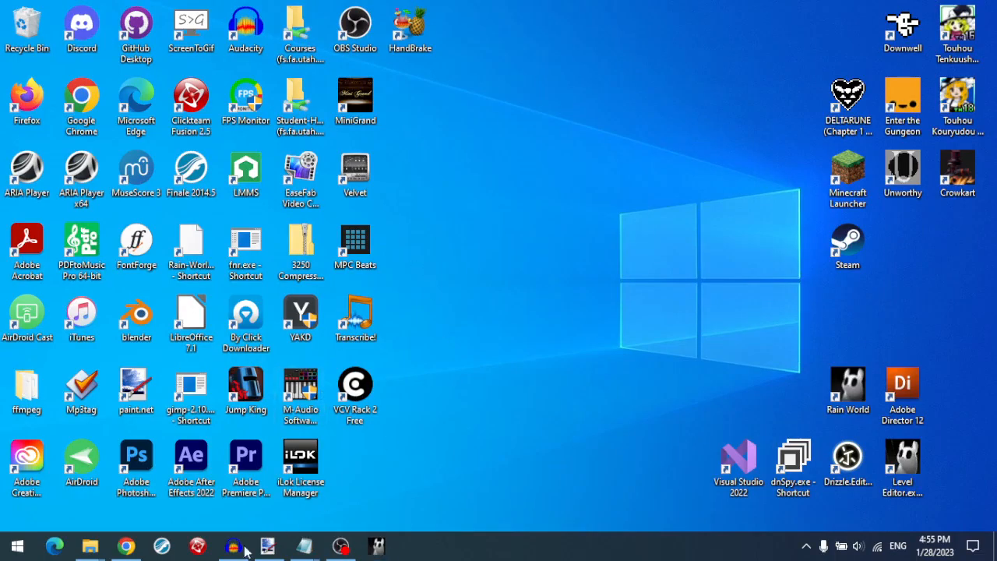
click(92, 548)
mouse_move(184, 499)
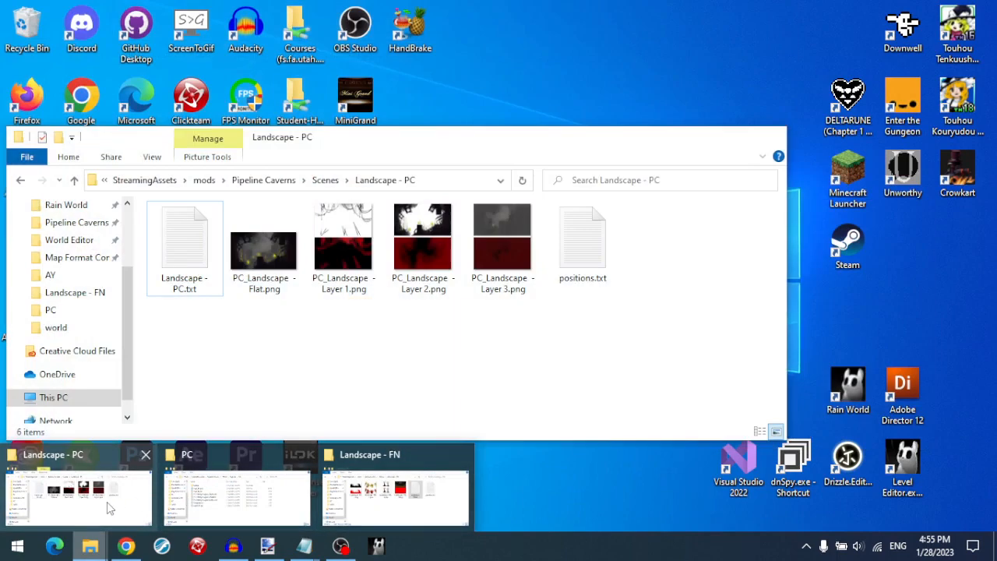
click(106, 503)
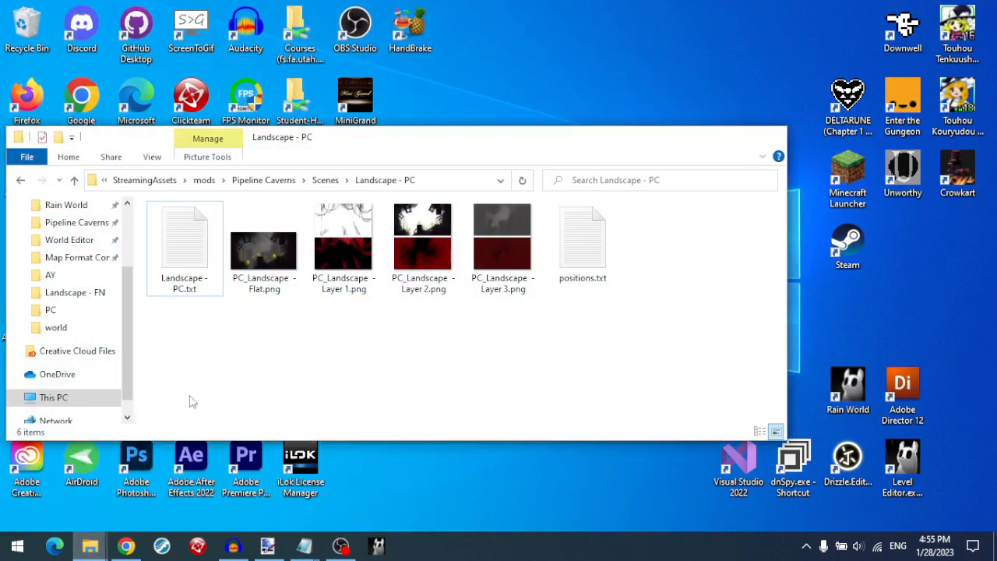
click(318, 180)
click(339, 188)
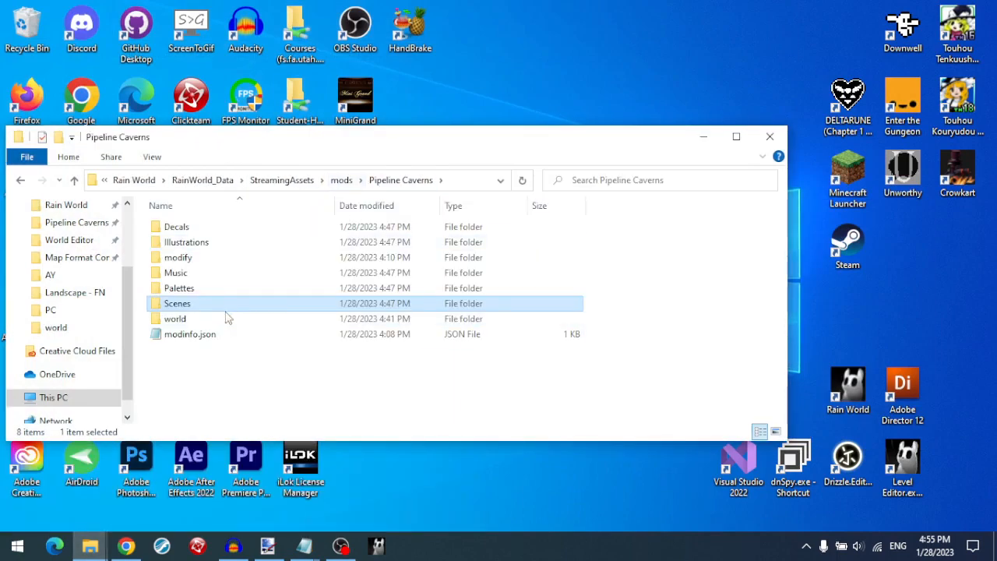
click(251, 385)
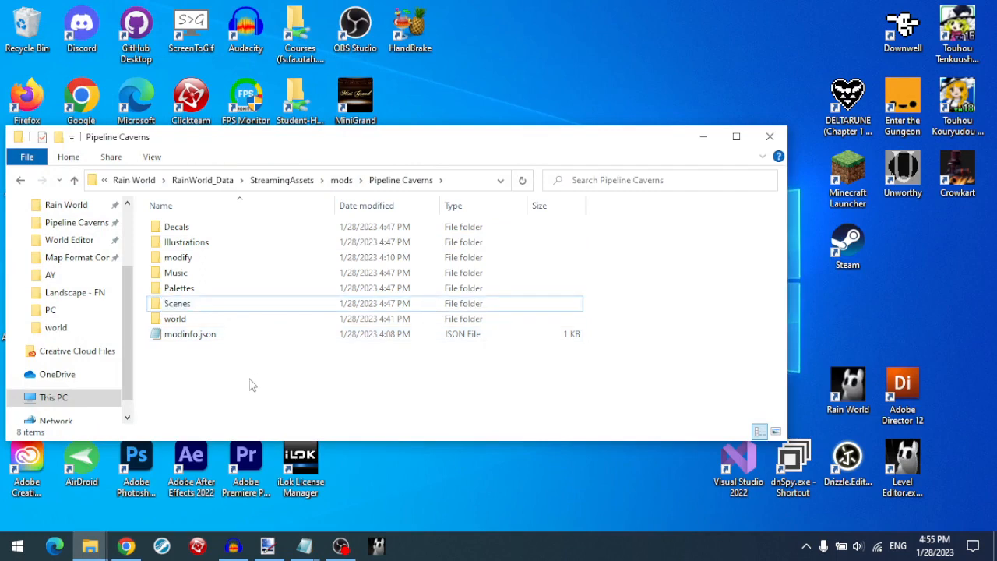
- Examine the contents of the new mod's world folder and its modify\world folder
double_click(226, 319)
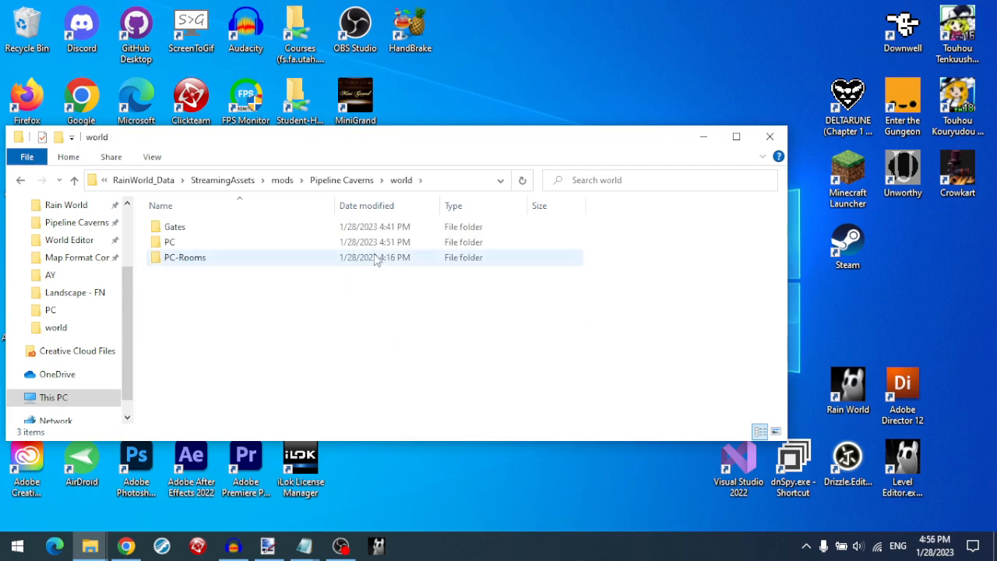
click(352, 182)
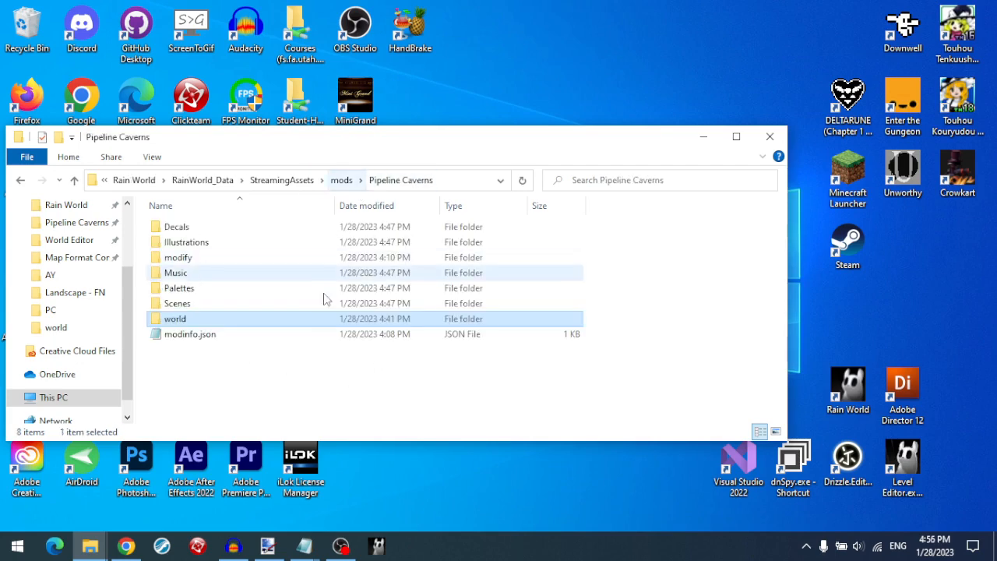
double_click(257, 318)
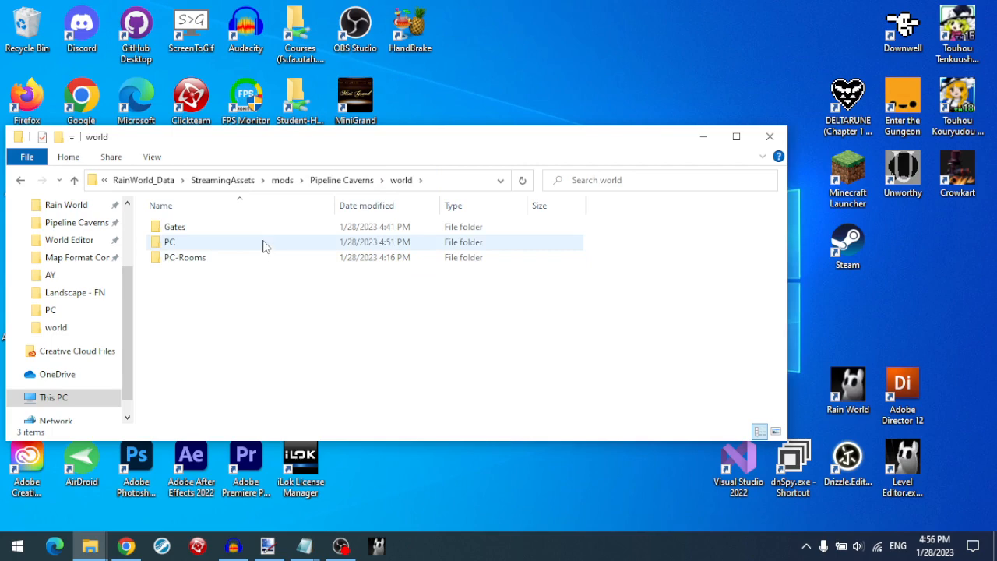
click(334, 182)
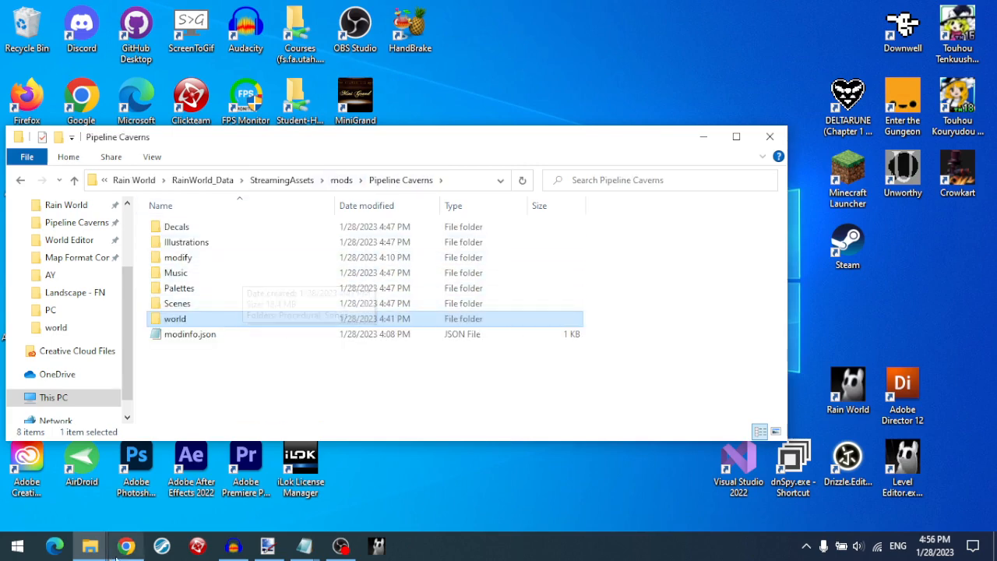
double_click(237, 260)
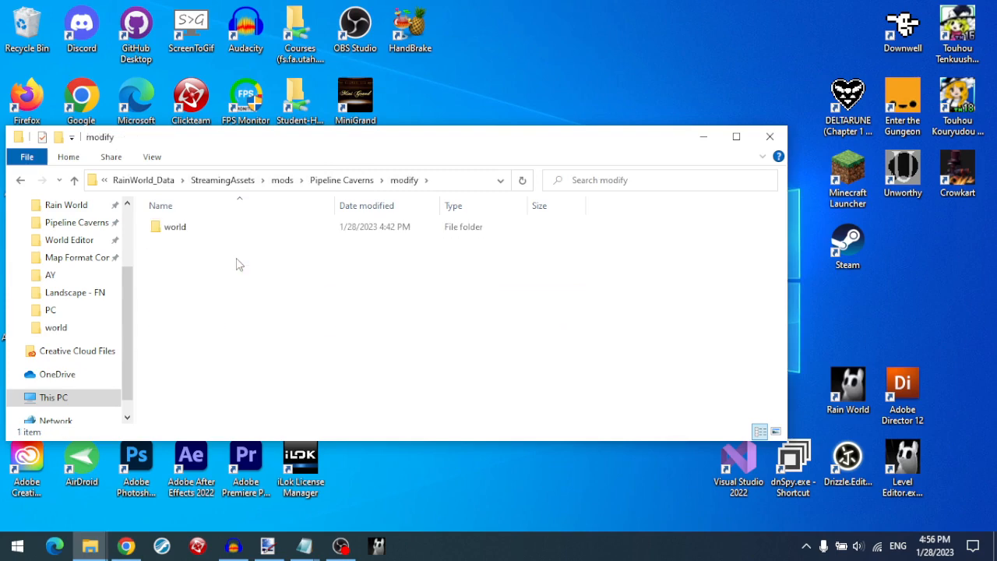
double_click(201, 227)
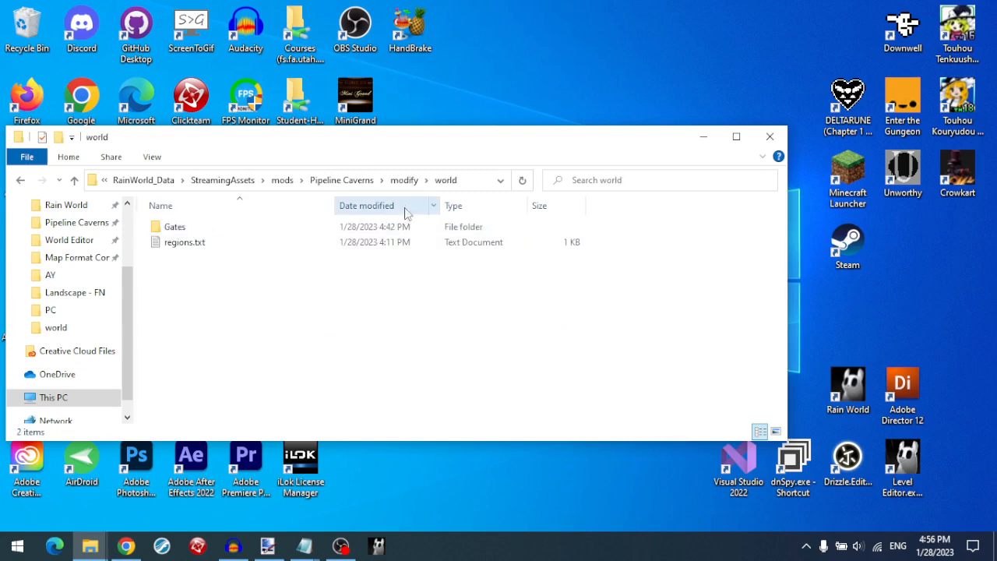
click(322, 180)
- Open world_SI.txt from the old mod's Regions\SI folder, review its room connections and close it
mouse_move(90, 546)
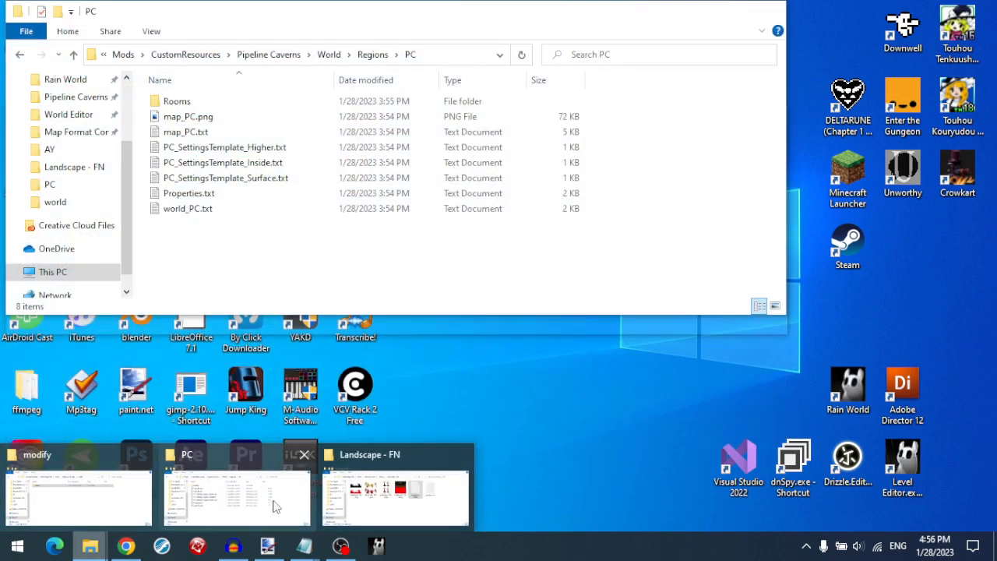
click(273, 506)
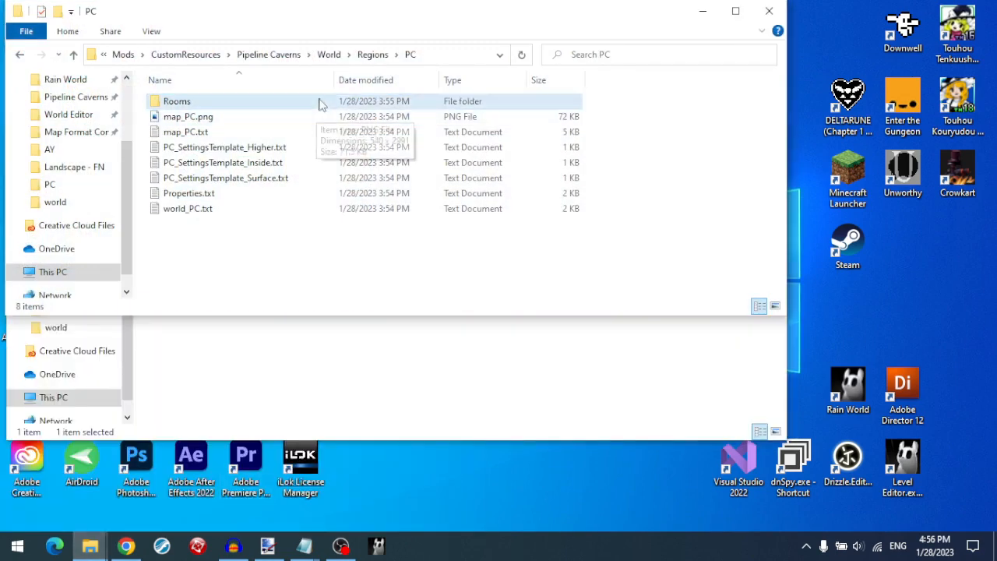
click(371, 57)
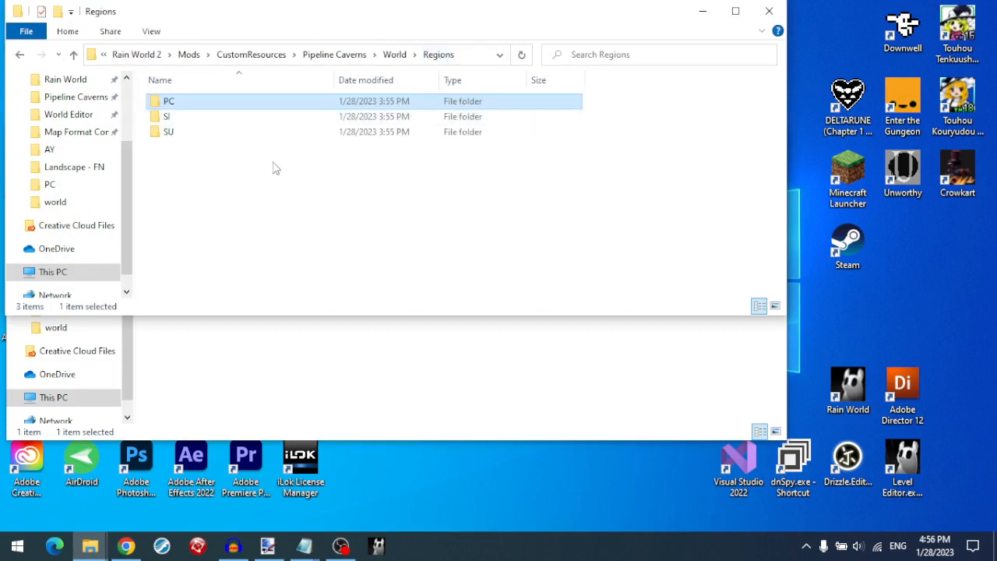
double_click(245, 120)
double_click(217, 152)
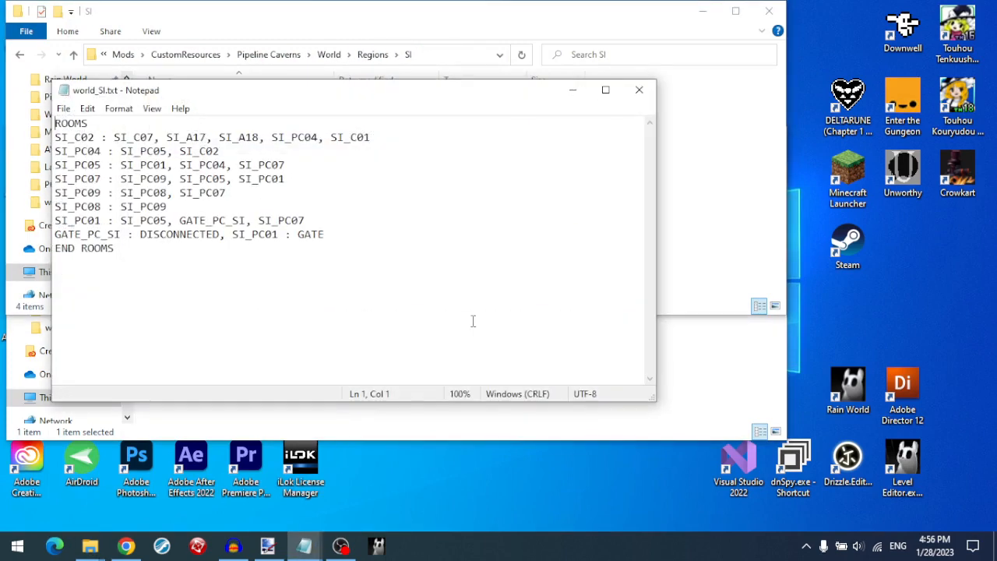
key(ctrl+a)
click(207, 264)
click(646, 96)
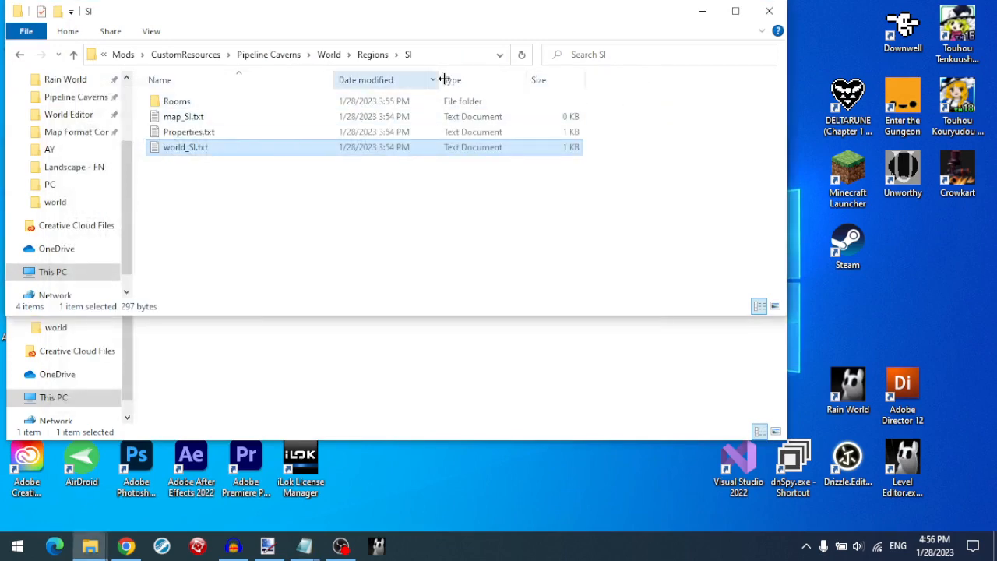
- Create a folder named SI in the new mod's modify\world folder and open it
click(311, 376)
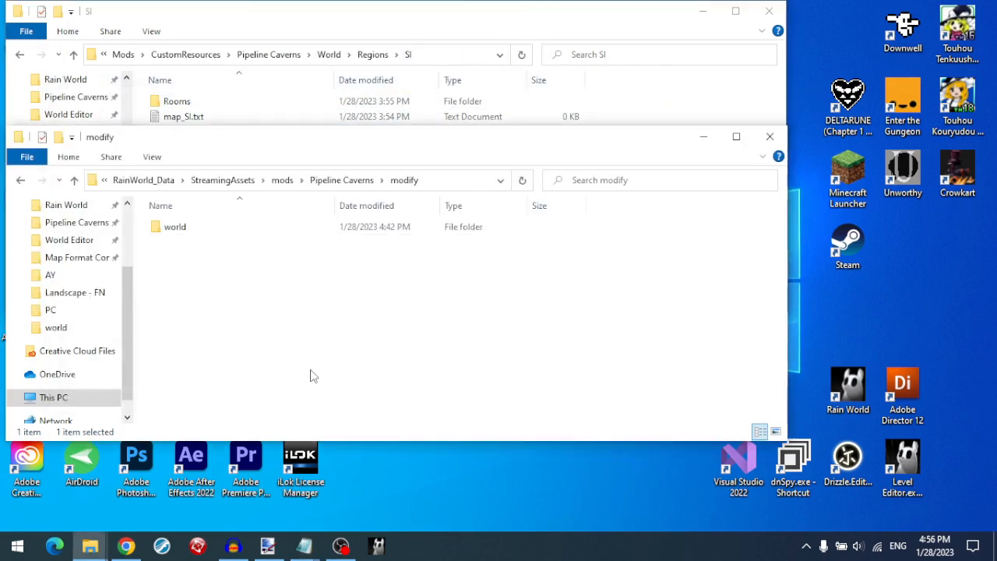
click(366, 181)
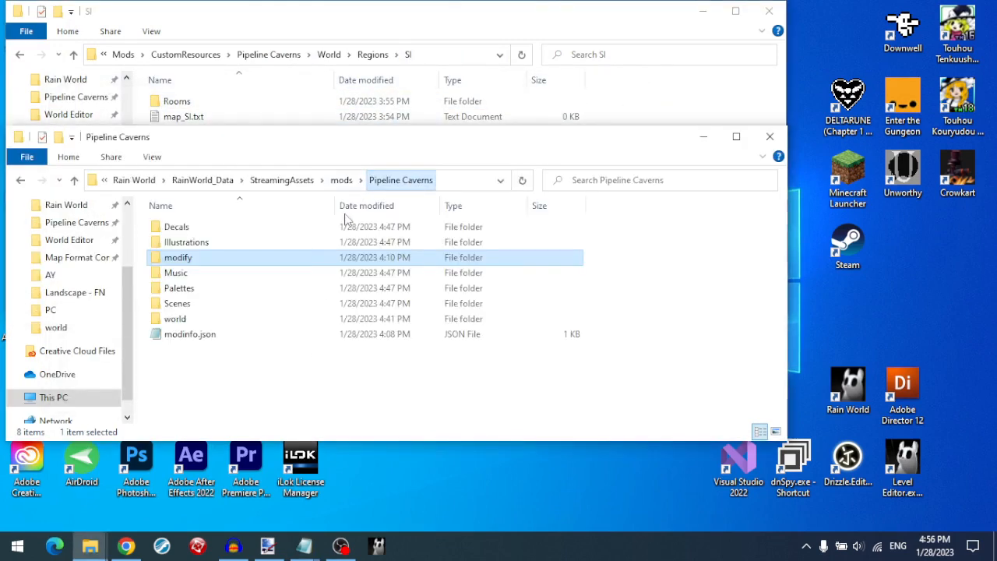
double_click(209, 319)
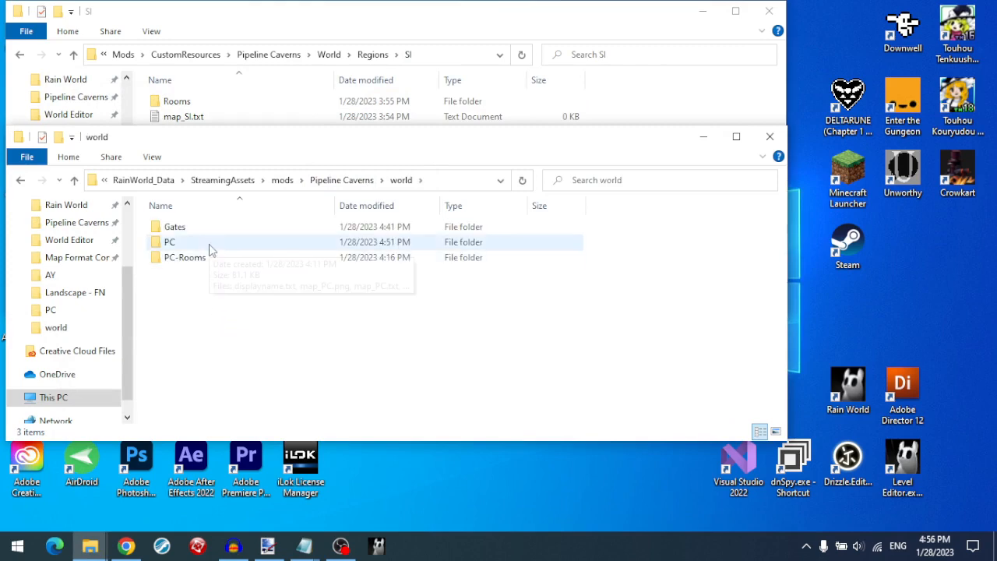
click(363, 180)
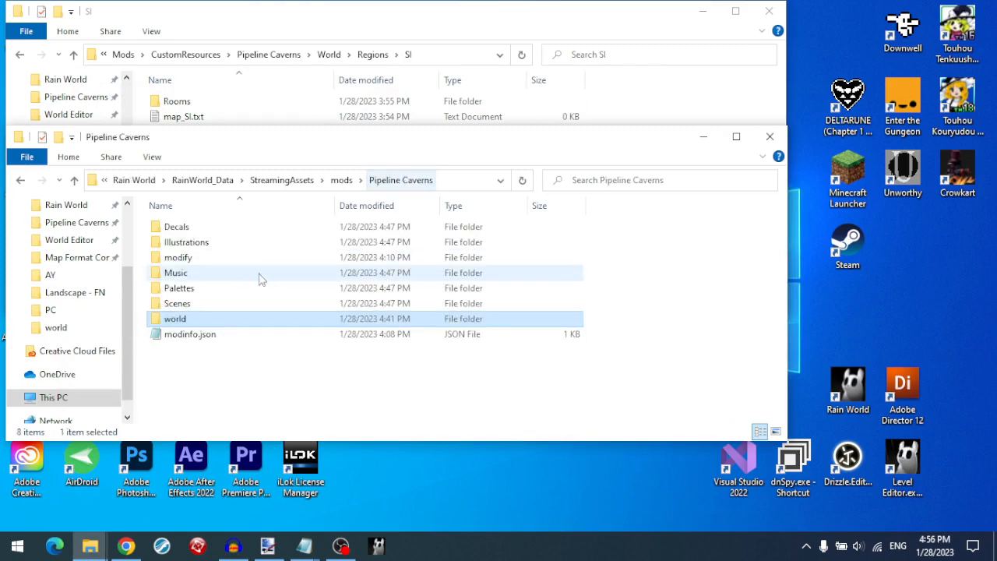
click(231, 262)
double_click(232, 263)
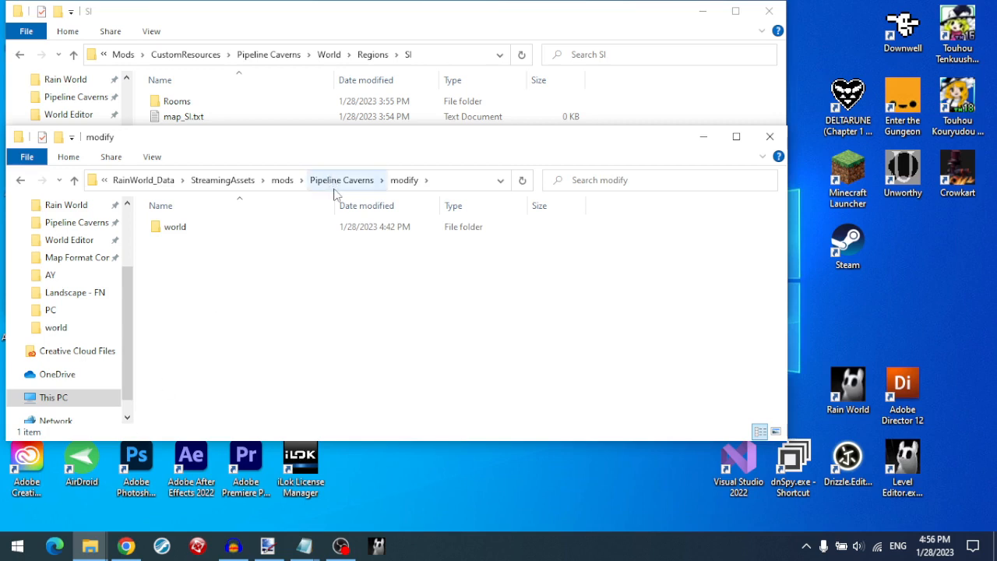
double_click(282, 234)
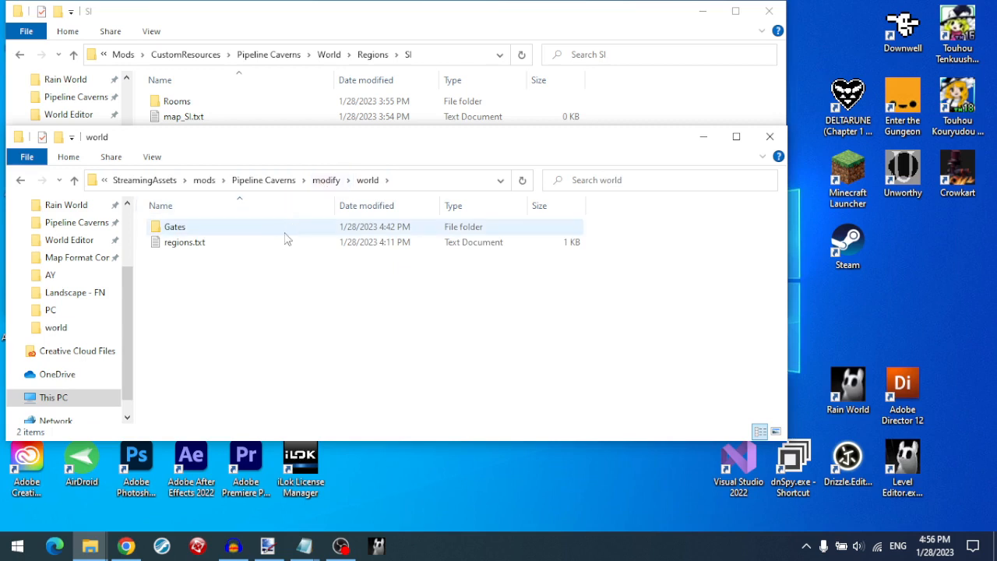
right_click(303, 280)
mouse_move(390, 474)
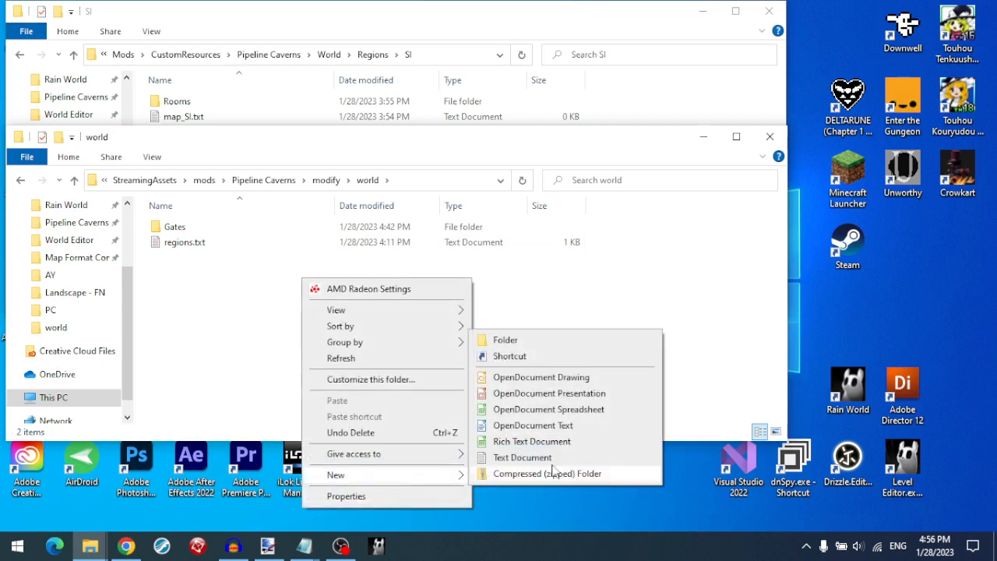
click(518, 343)
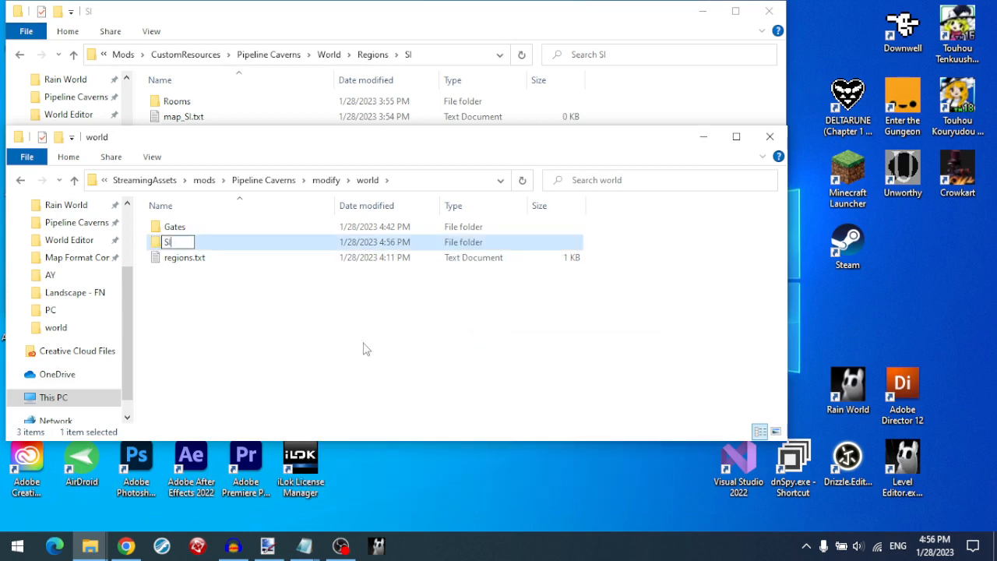
double_click(226, 248)
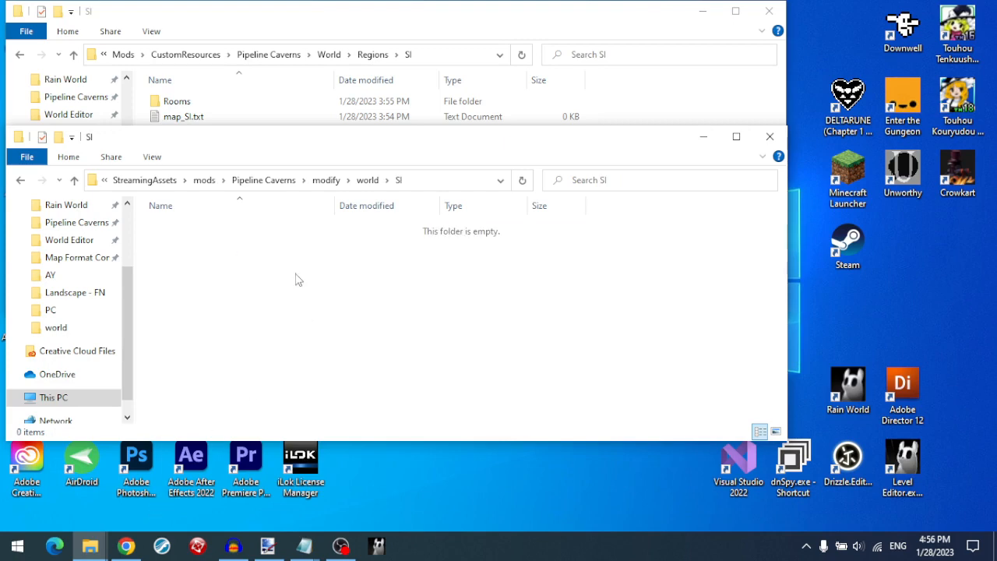
right_click(296, 280)
click(277, 281)
- Go to StreamingAssets and examine the region folders inside mergedmods\world
drag(253, 148, 271, 163)
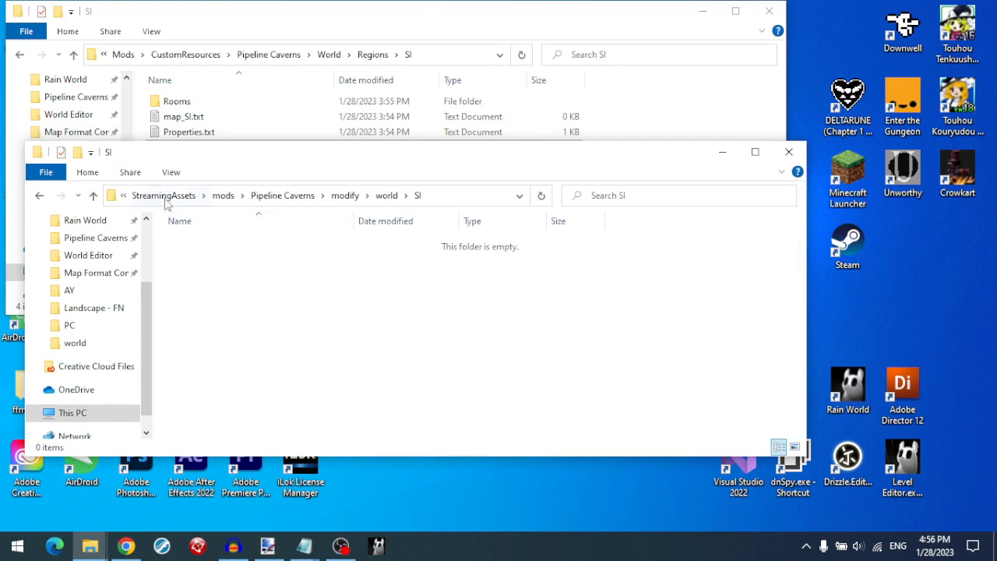
click(165, 198)
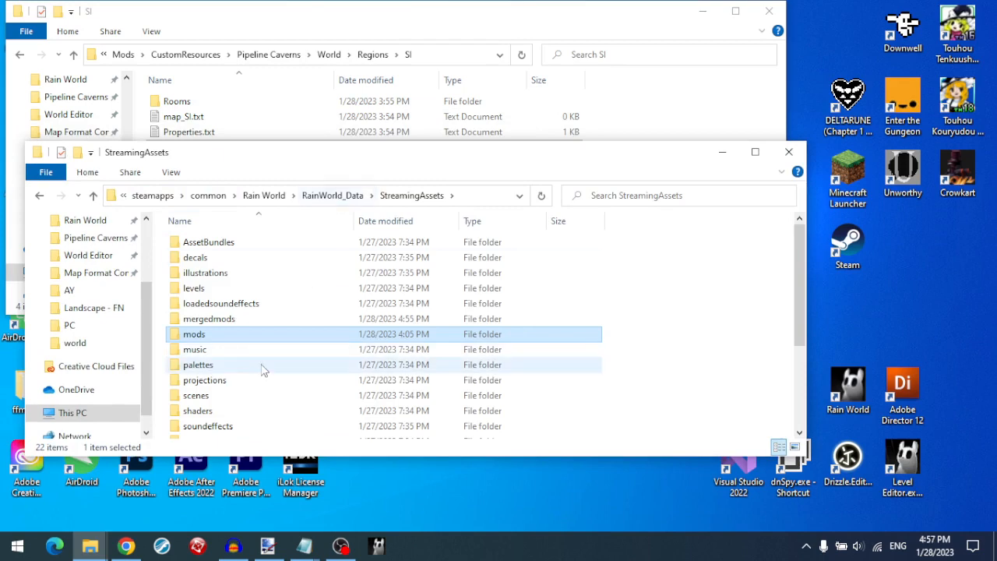
scroll(262, 371, down, 3)
scroll(264, 374, up, 3)
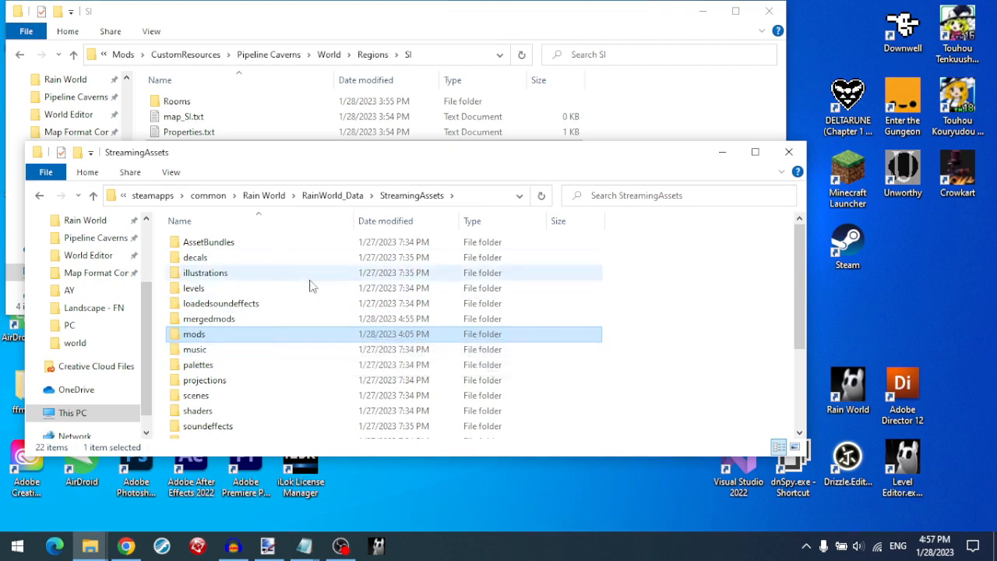
double_click(216, 319)
double_click(231, 295)
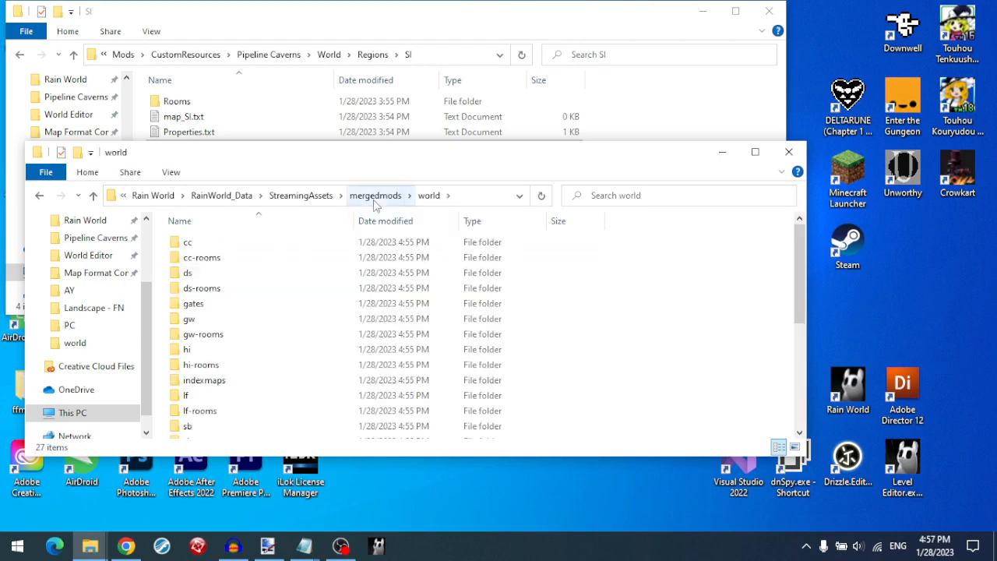
scroll(195, 300, down, 5)
double_click(276, 306)
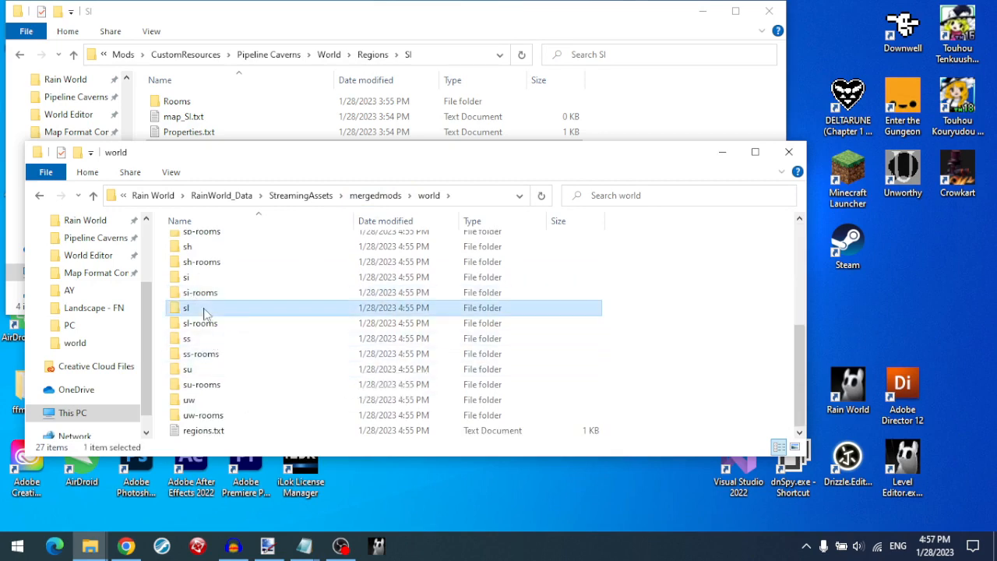
- Return to StreamingAssets and open the base game's world folder
click(393, 196)
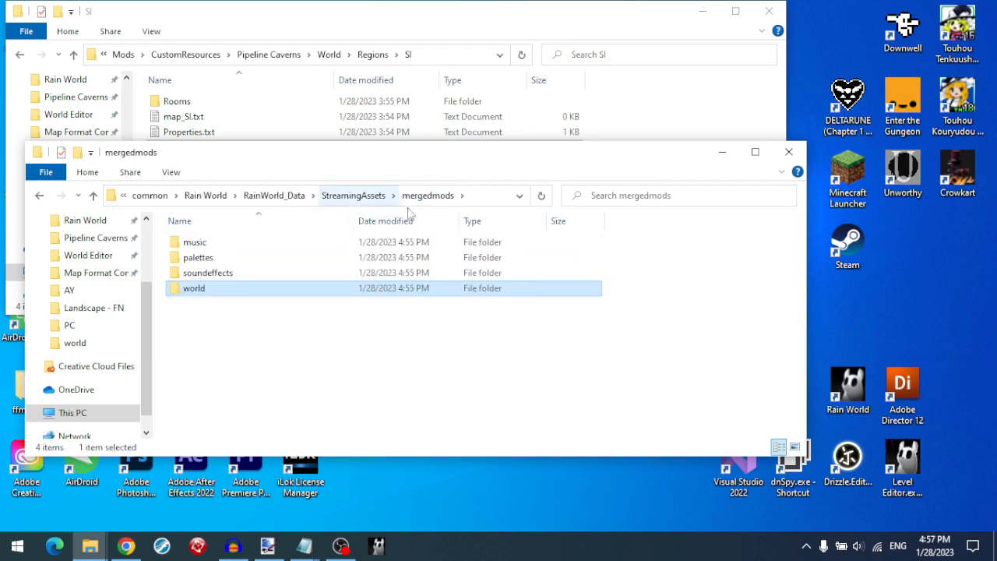
click(363, 198)
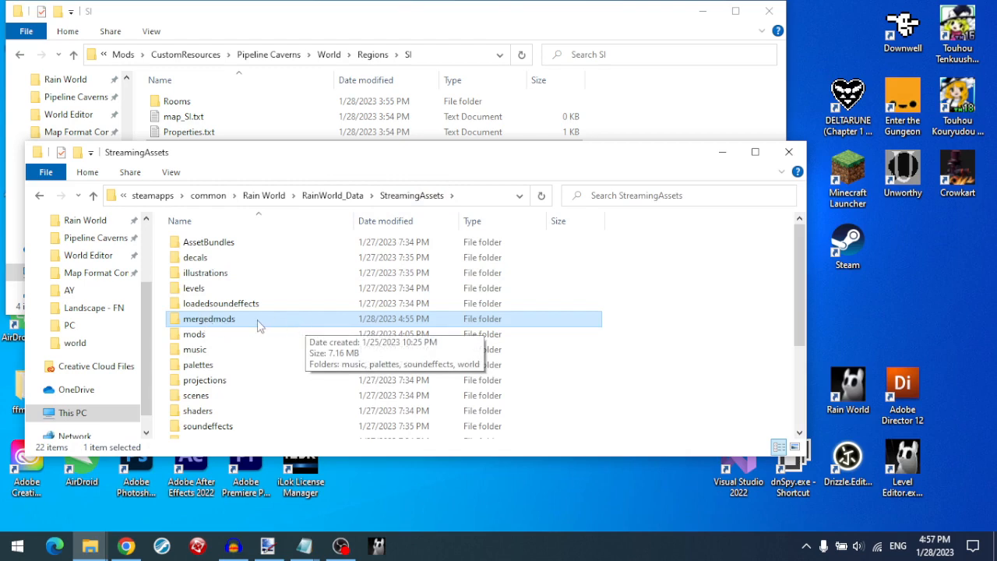
double_click(219, 335)
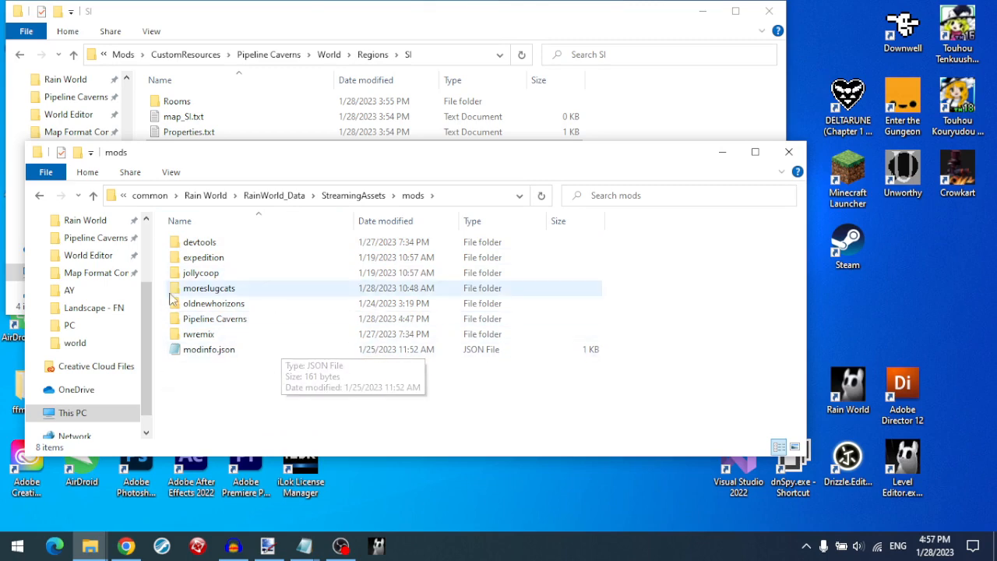
click(361, 201)
scroll(269, 357, down, 2)
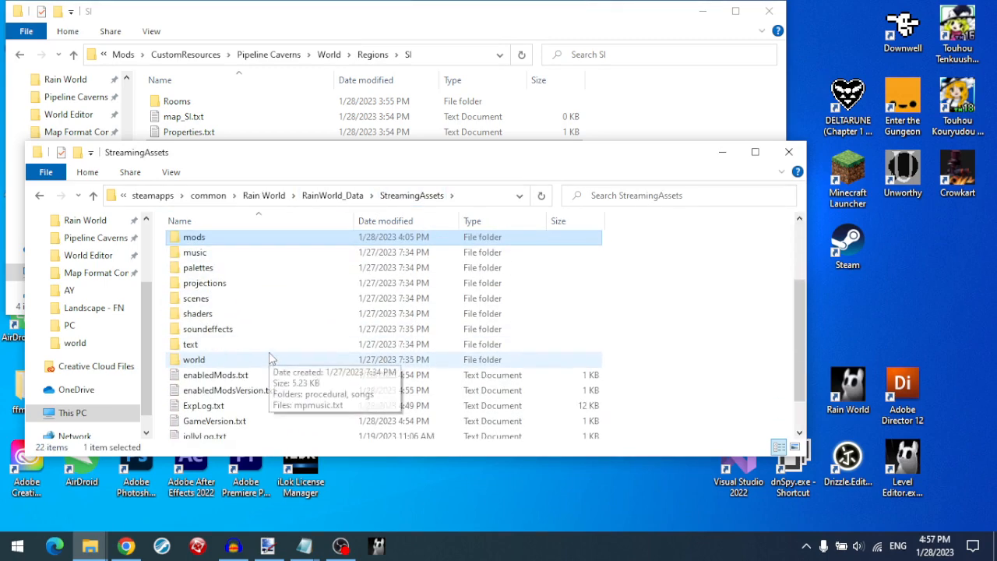
double_click(238, 361)
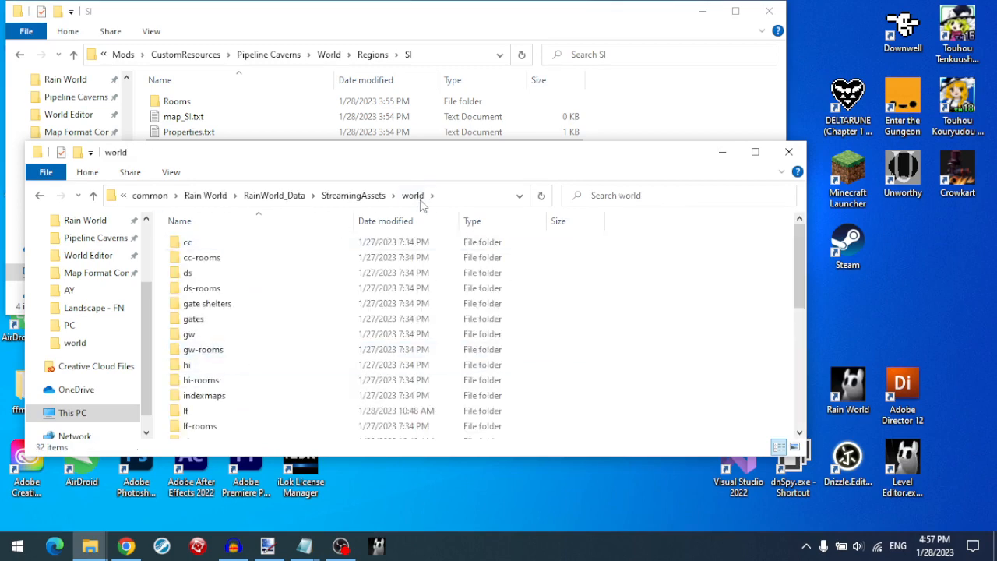
- Go back to StreamingAssets and open the sb region folder inside mergedmods\world
click(353, 195)
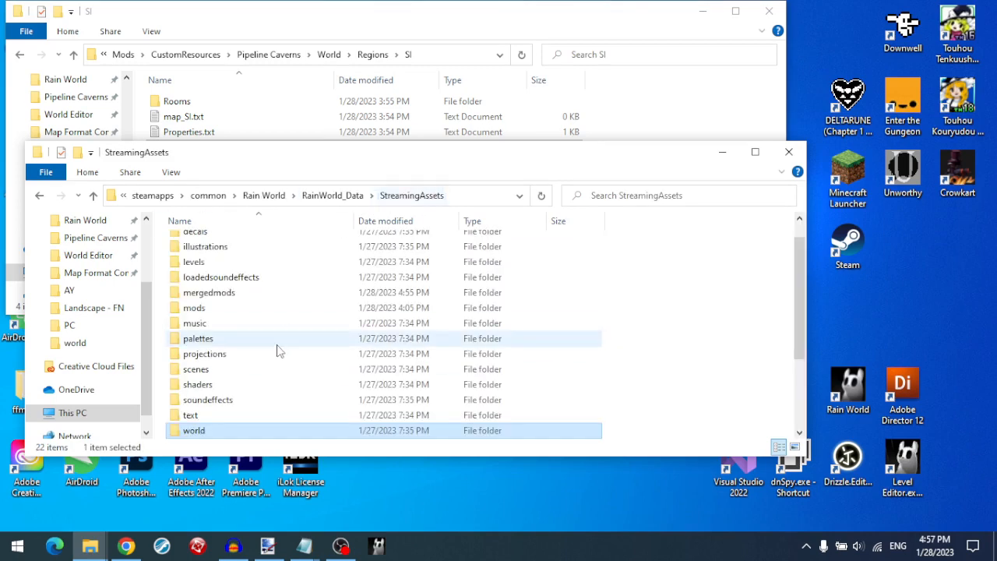
scroll(278, 350, down, 2)
scroll(278, 351, up, 3)
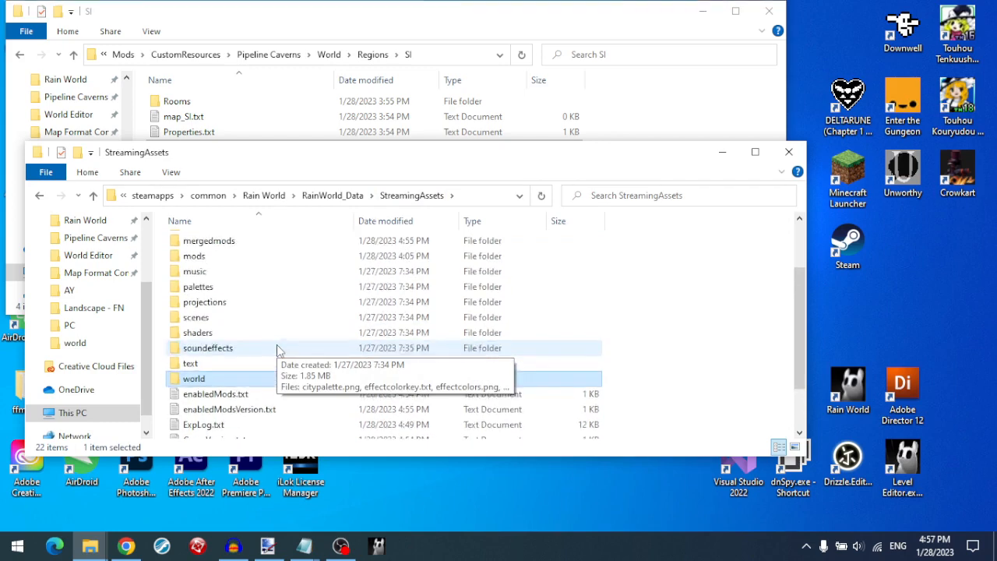
double_click(234, 297)
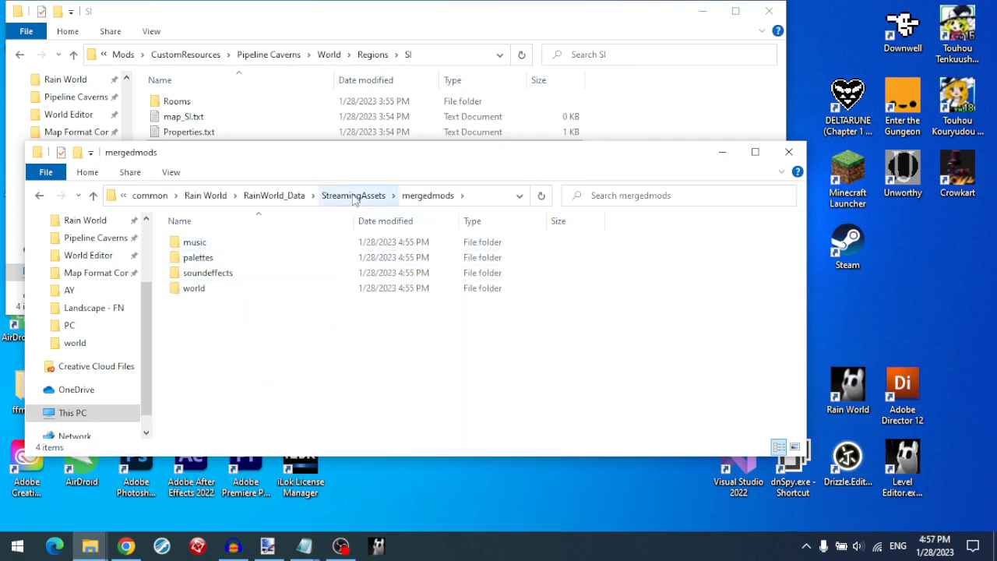
double_click(265, 288)
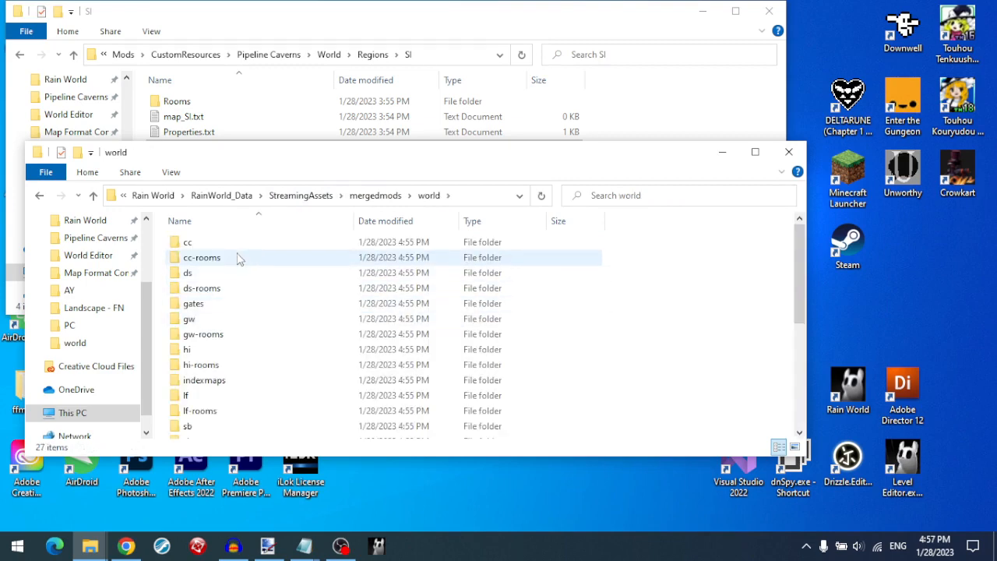
scroll(231, 251, down, 2)
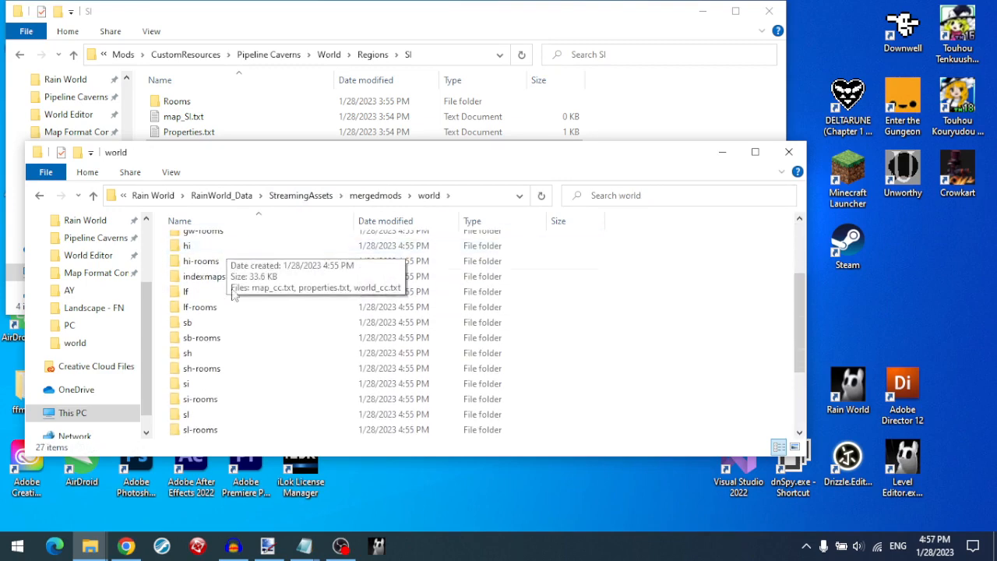
double_click(222, 323)
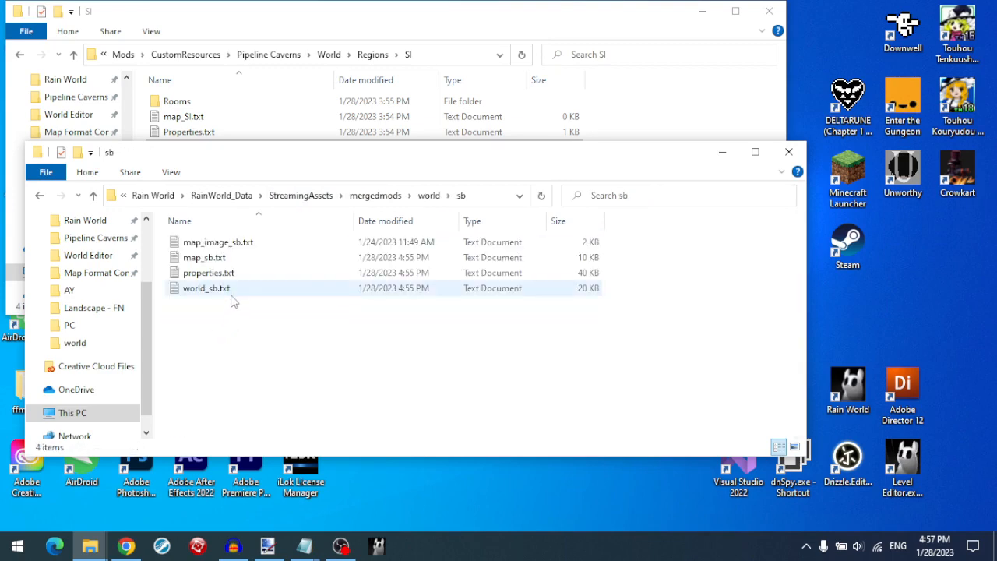
- In the Landscape - FN folder window, navigate to the cc folder under mods\moreslugcats\modify\world
click(342, 36)
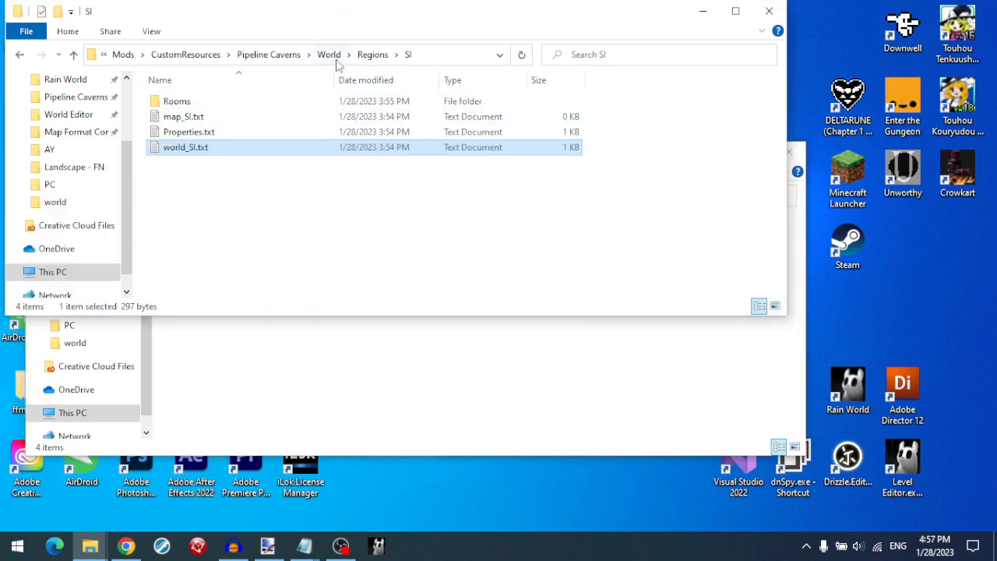
mouse_move(94, 546)
click(393, 495)
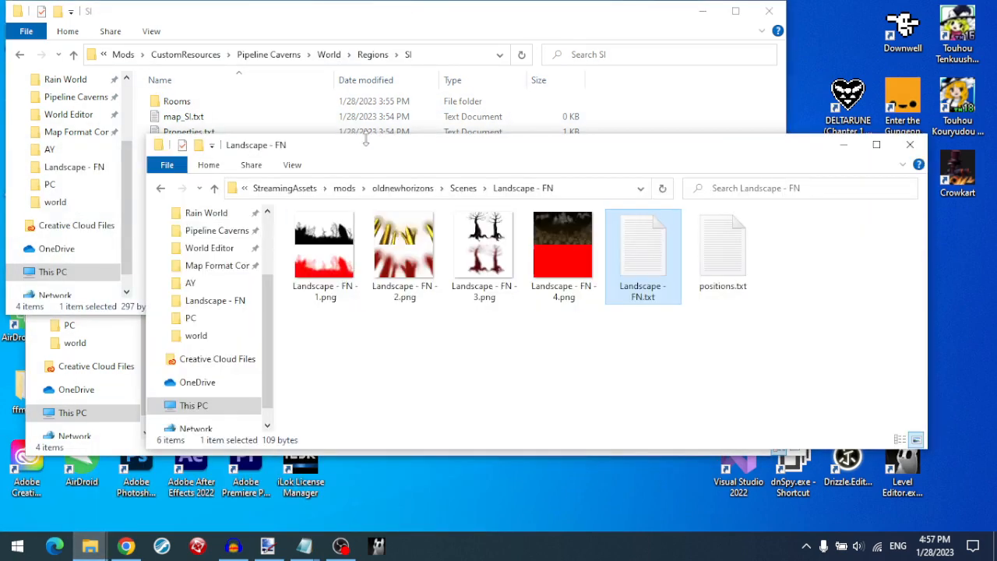
click(344, 188)
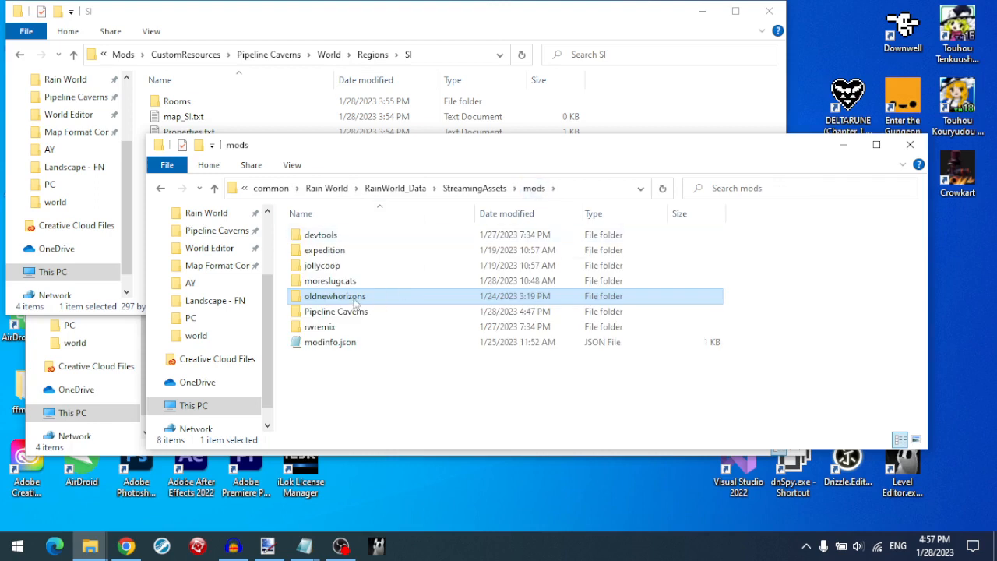
double_click(331, 281)
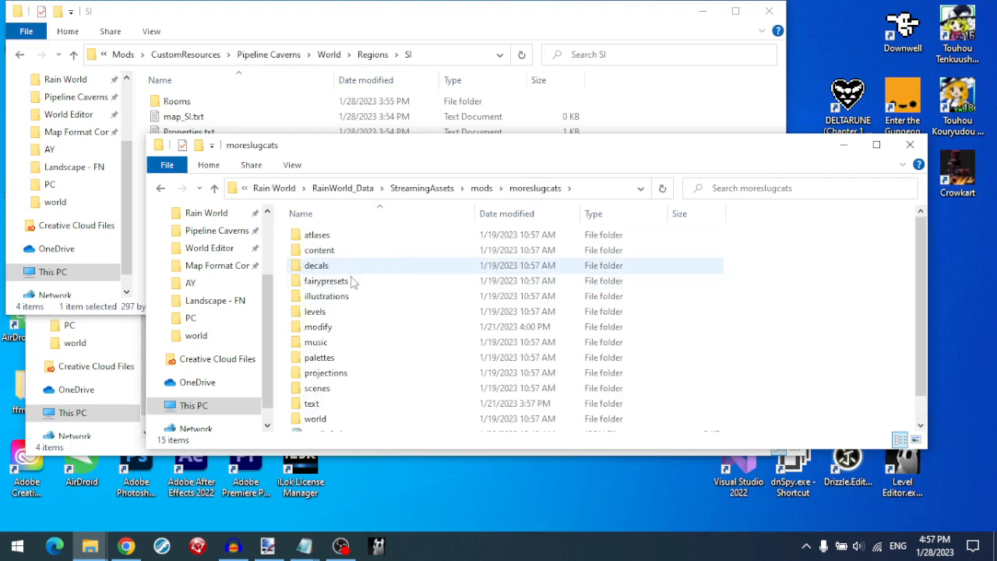
click(331, 328)
double_click(329, 328)
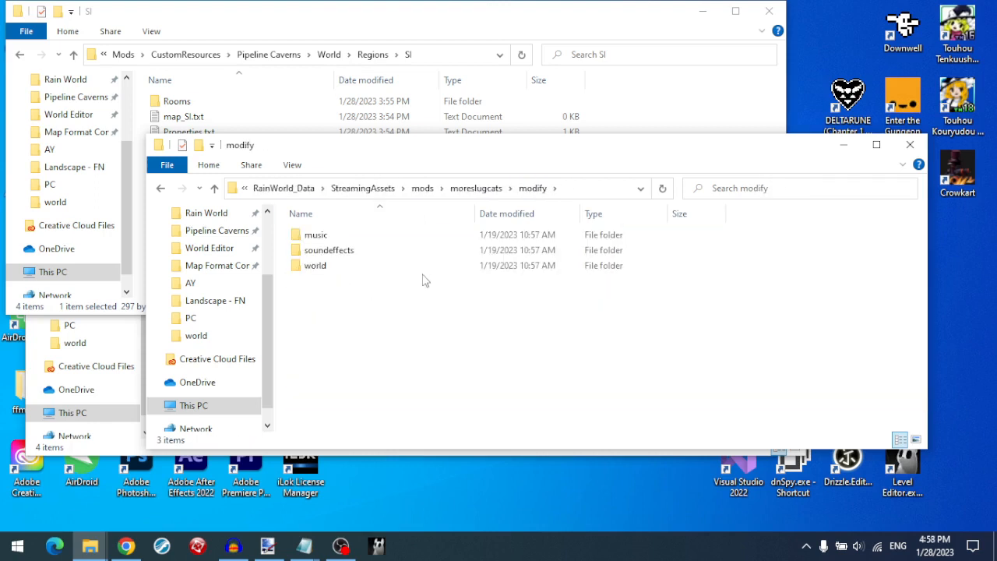
double_click(351, 267)
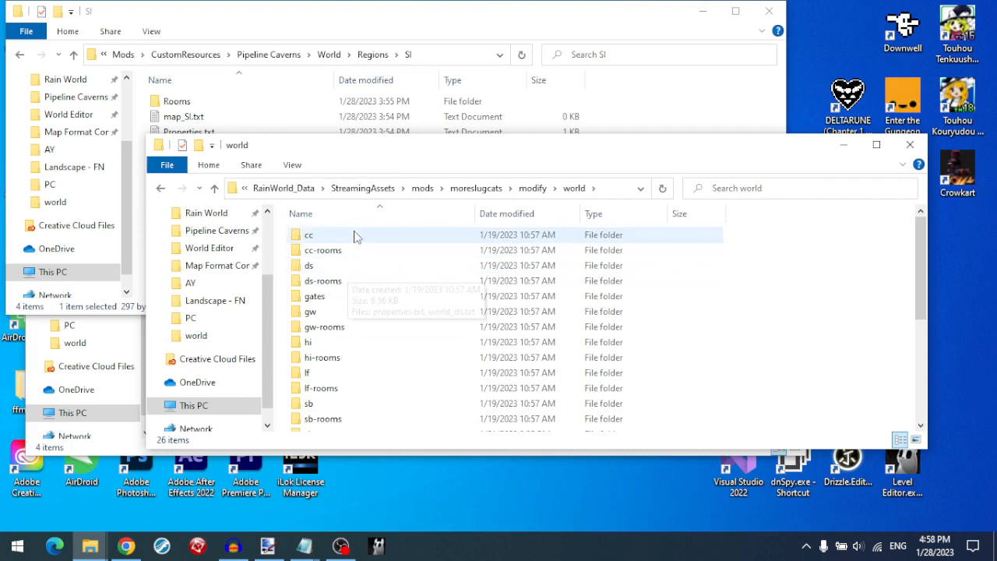
double_click(351, 235)
- Open moreslugcats' world_cc.txt, look through its find, replace and merge instructions, and close it
click(355, 254)
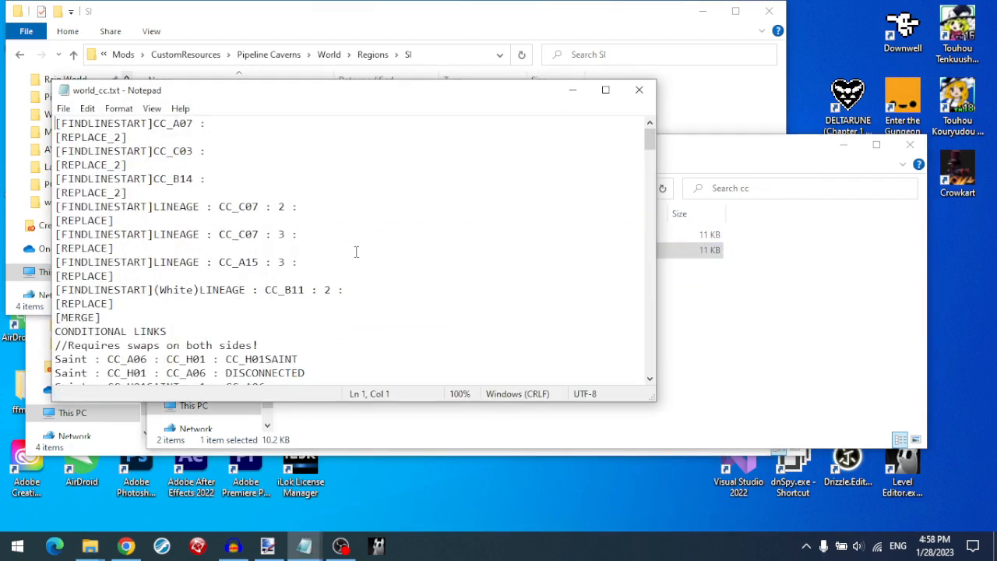
scroll(356, 250, down, 10)
scroll(356, 250, up, 10)
click(640, 91)
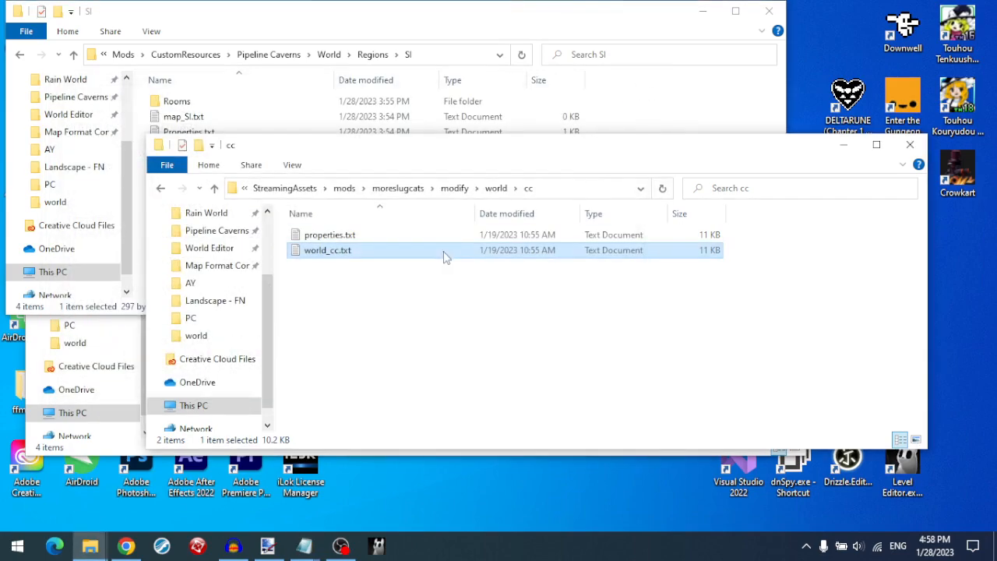
- View the merge block in the cc folder's properties.txt, then reopen world_cc.txt and examine its creature entries
double_click(403, 236)
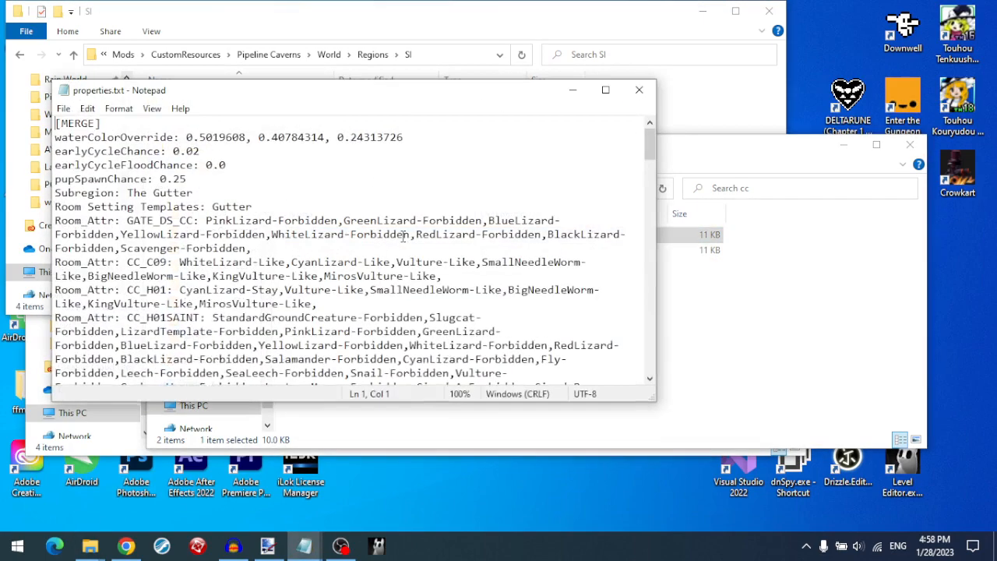
double_click(372, 250)
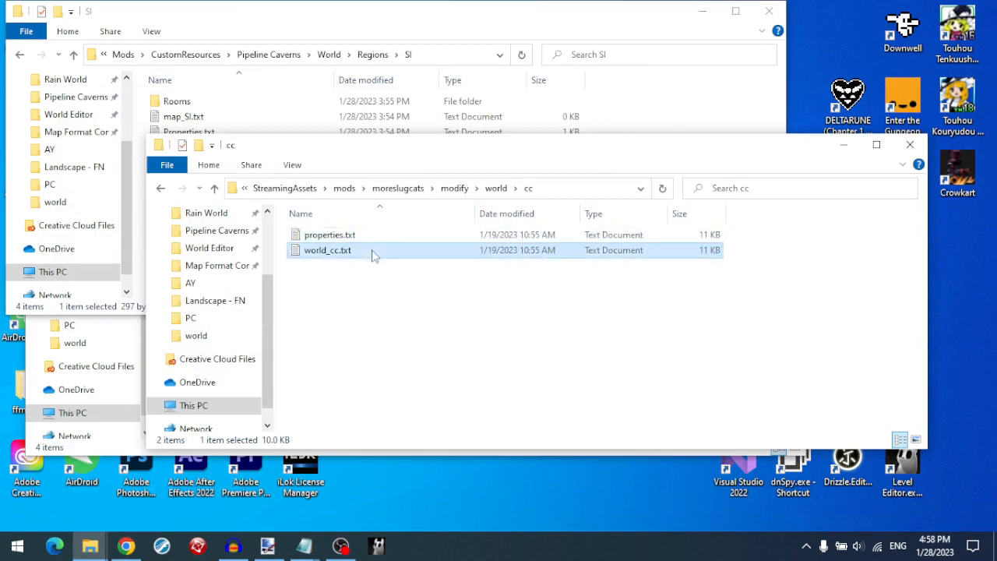
scroll(328, 234, down, 15)
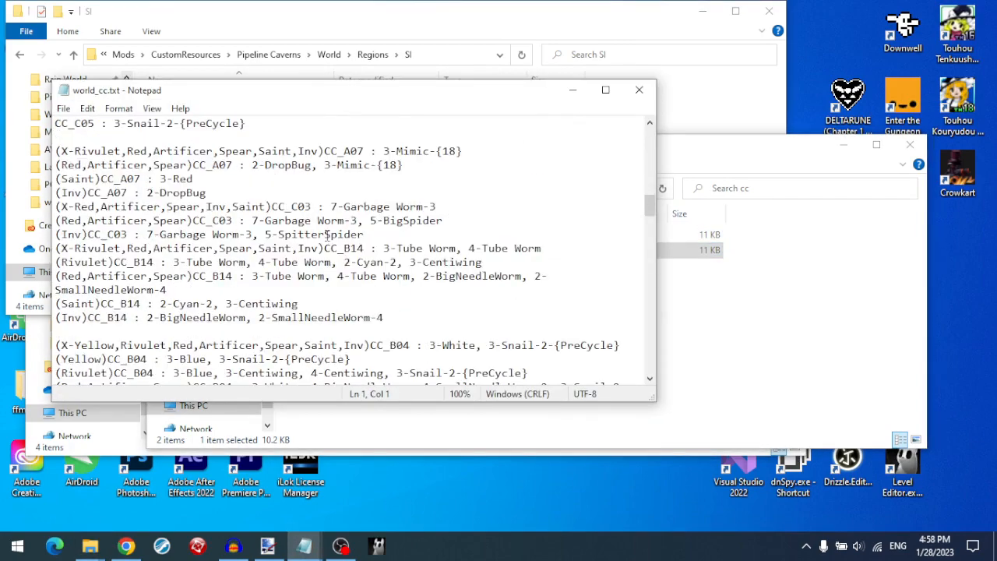
scroll(327, 233, down, 20)
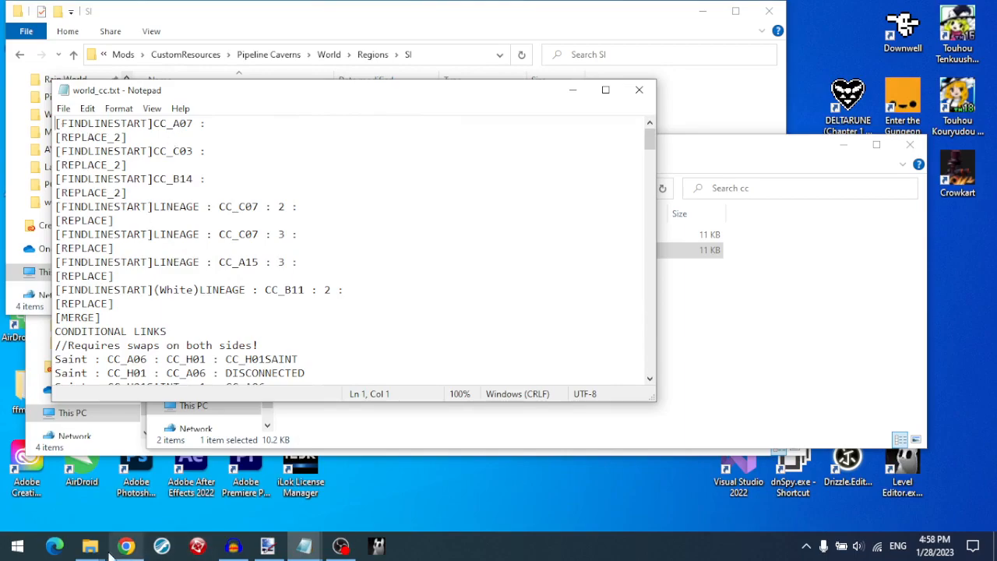
- Switch to Chrome and go back through the wiki's File Formats page to the Downpour Reference overview
mouse_move(125, 545)
click(145, 455)
scroll(239, 326, up, 7)
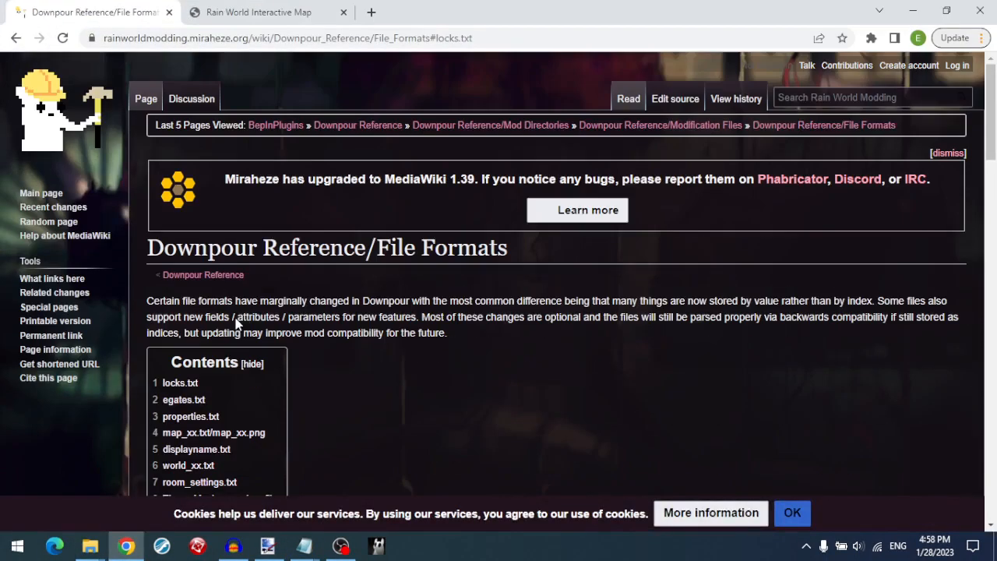
click(16, 39)
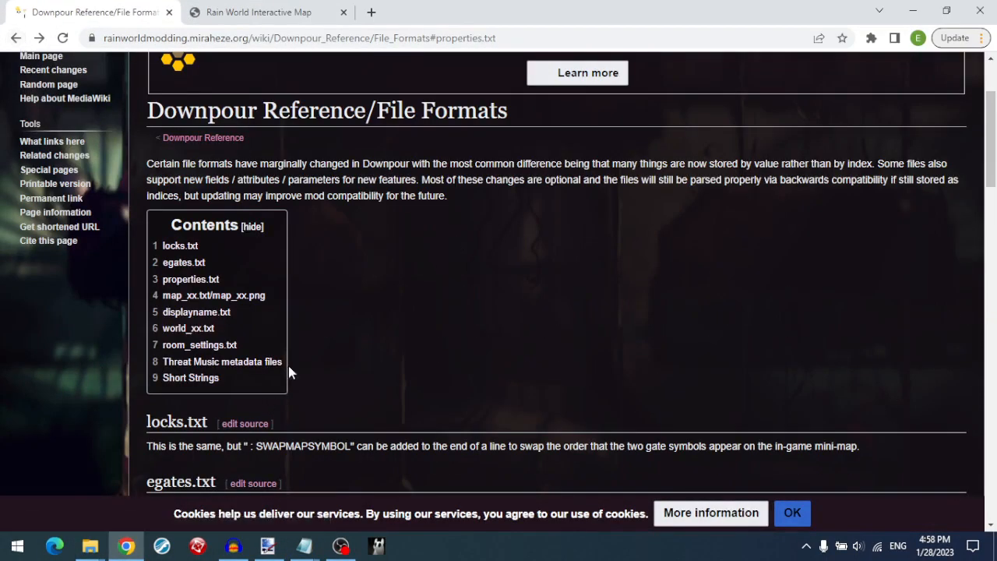
scroll(289, 365, down, 4)
scroll(76, 59, down, 2)
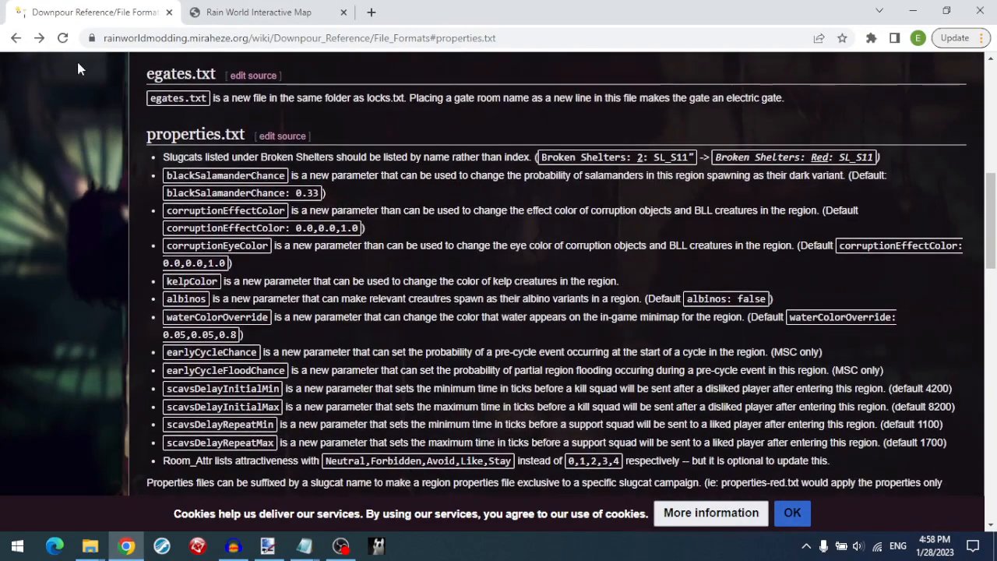
click(15, 38)
scroll(247, 377, down, 5)
scroll(248, 377, up, 6)
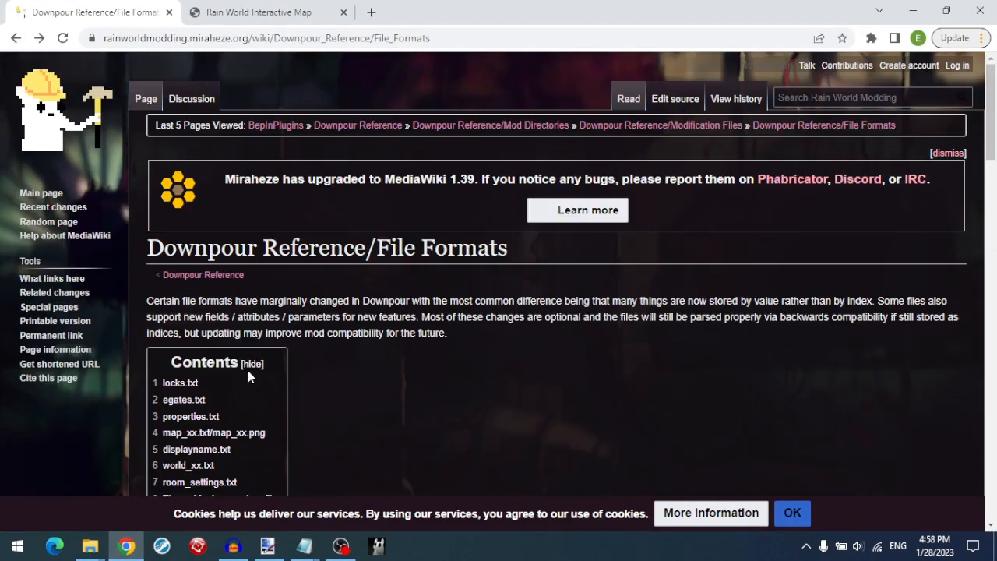
click(16, 39)
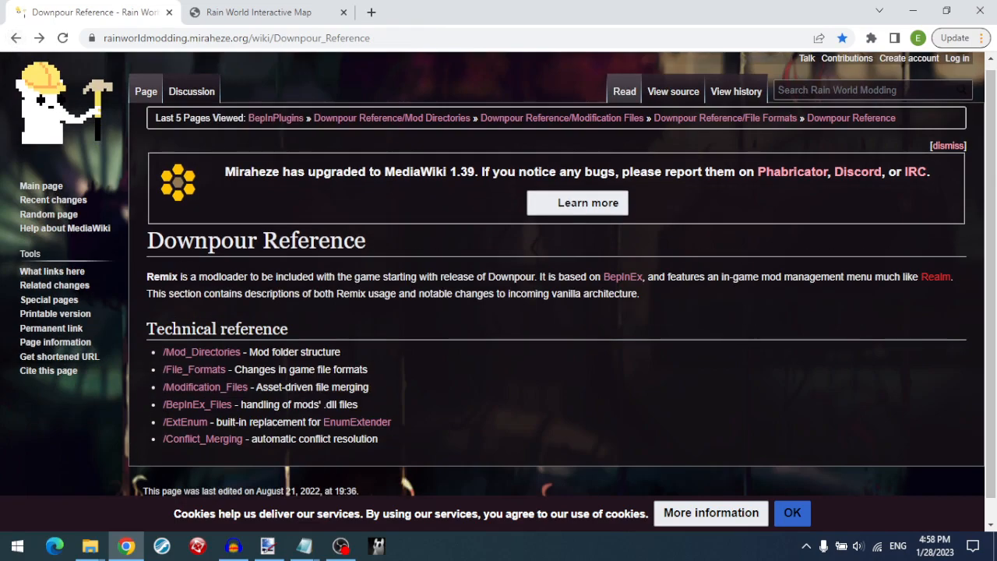
- Open the wiki's Modification_Files page, review the directory structure, operation syntax and merge sections, and minimize the browser
click(205, 387)
scroll(499, 363, down, 6)
scroll(501, 369, down, 1)
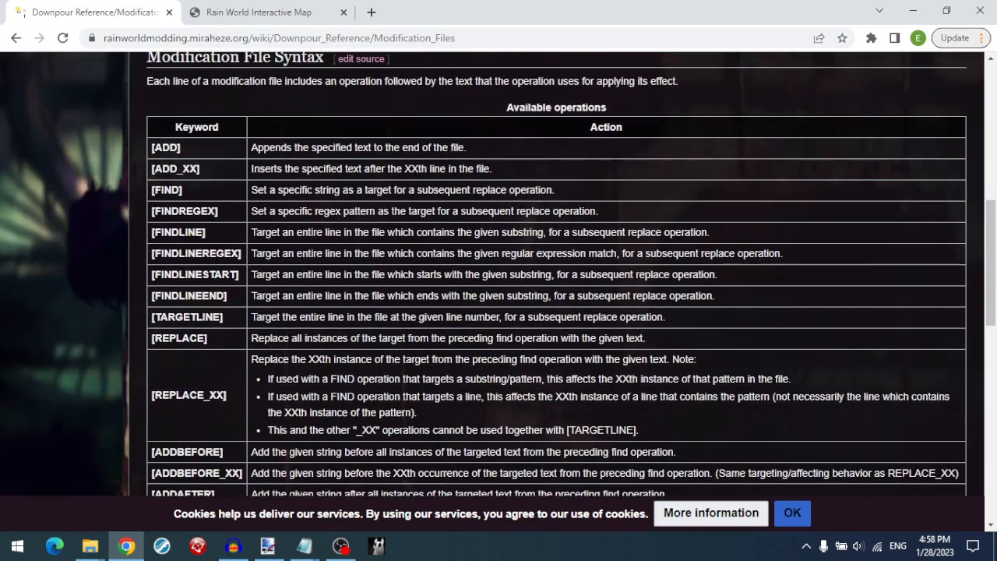
scroll(501, 369, up, 2)
scroll(343, 318, up, 3)
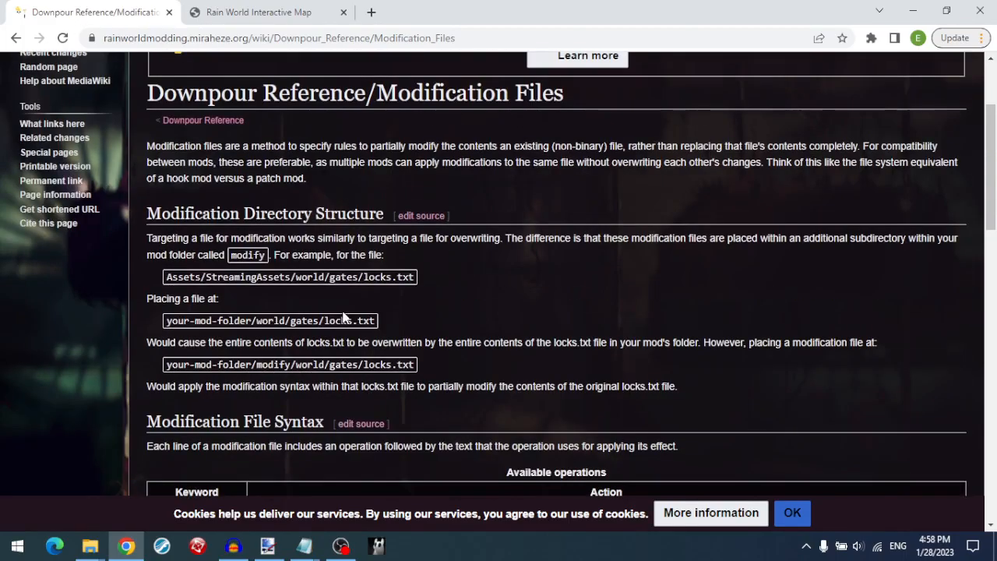
scroll(356, 292, down, 5)
scroll(356, 292, down, 8)
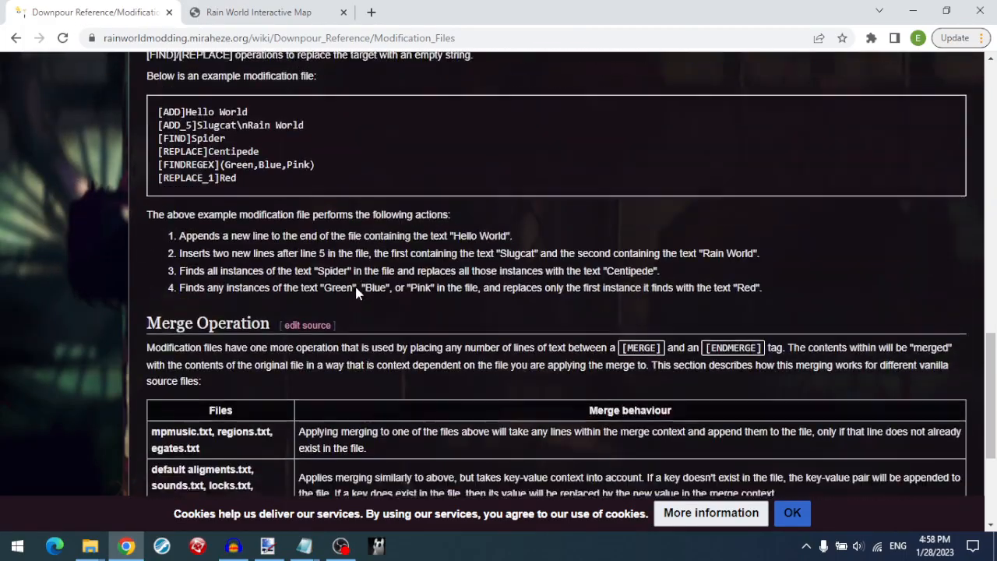
scroll(356, 291, up, 7)
scroll(356, 292, up, 4)
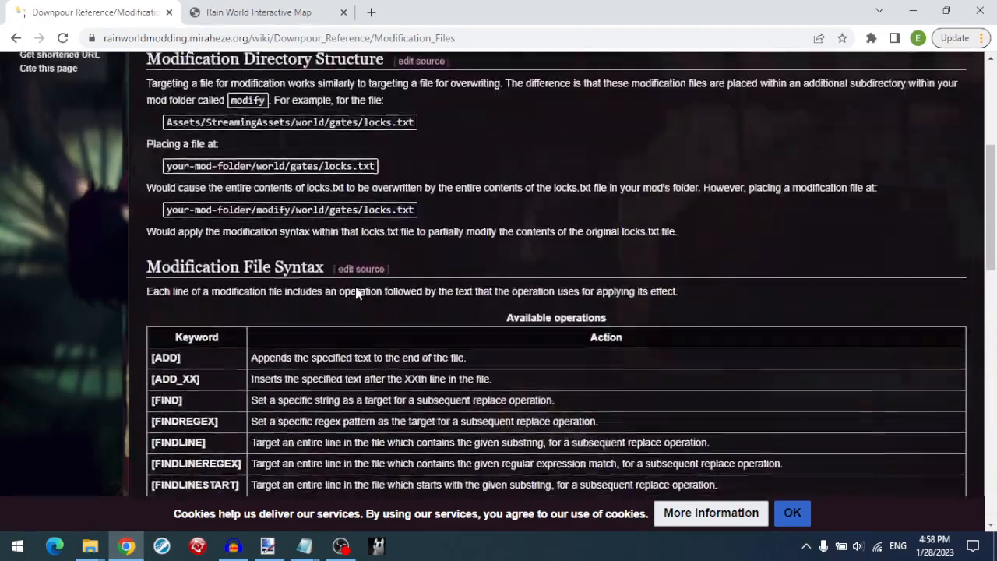
scroll(356, 291, down, 5)
scroll(356, 291, up, 5)
scroll(356, 292, down, 5)
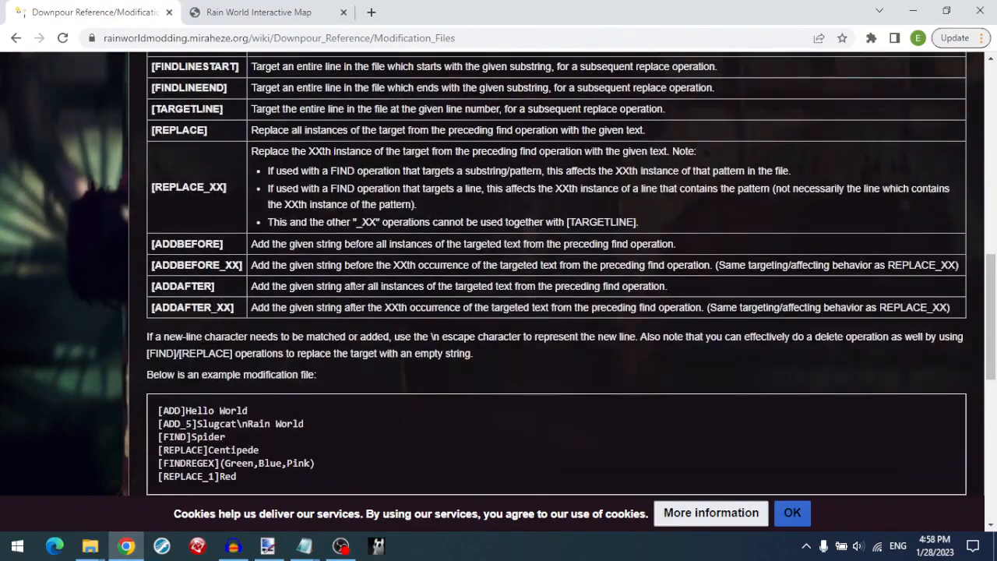
scroll(356, 291, up, 5)
click(913, 11)
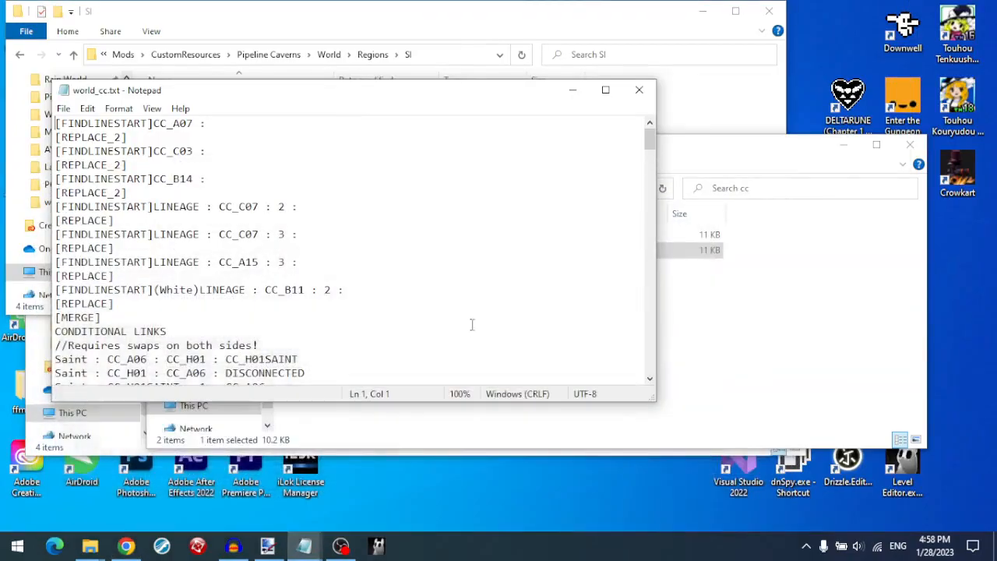
- Return to the mergedmods\world\sb folder and open world_sb.txt
click(660, 312)
click(428, 6)
mouse_move(90, 546)
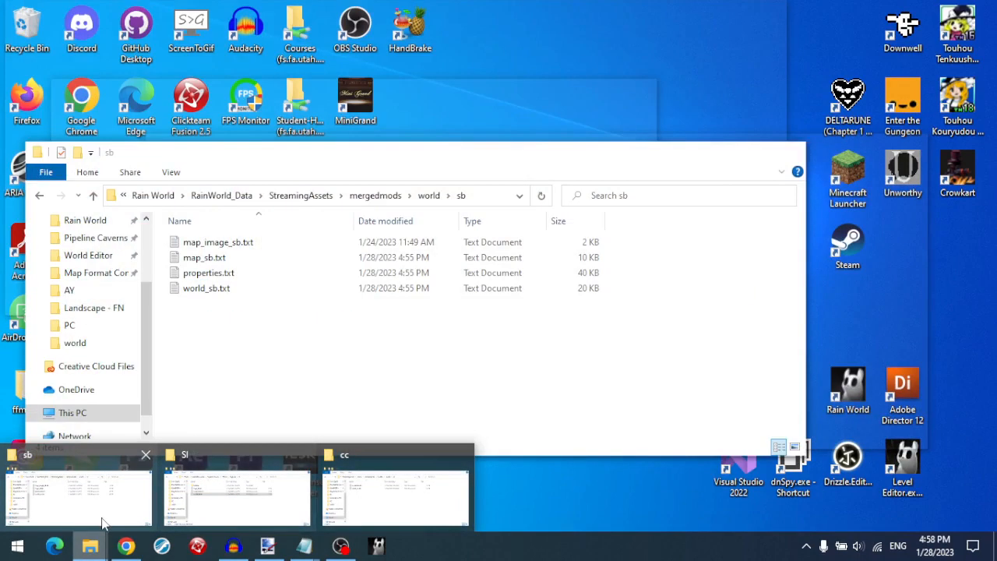
click(101, 523)
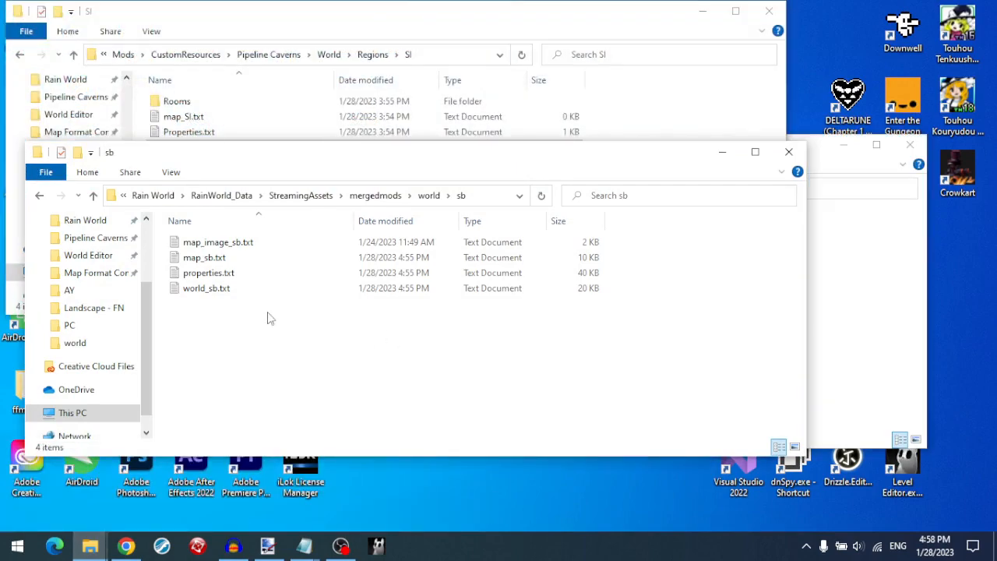
double_click(243, 291)
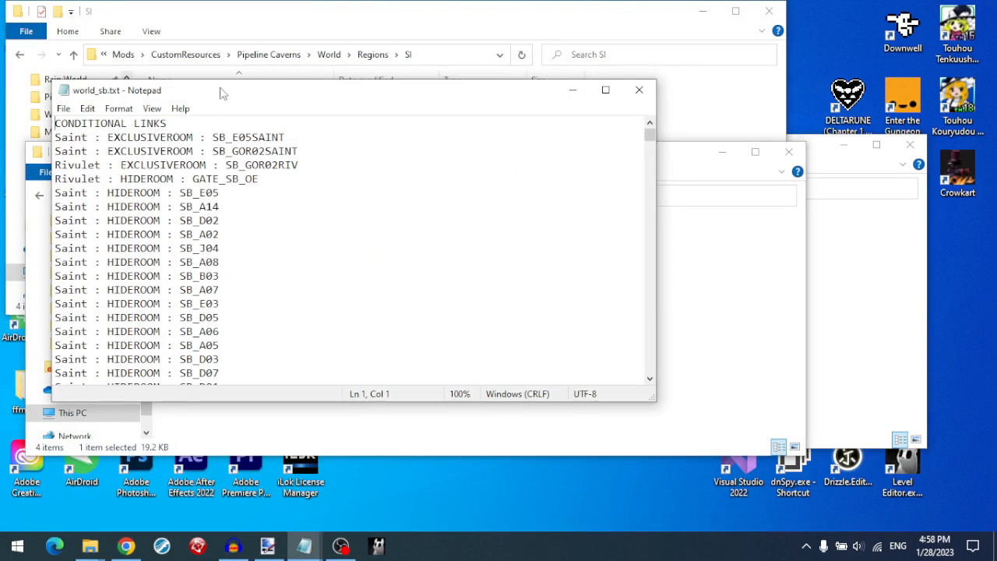
- Find the end of the rooms section in world_sb.txt and highlight the GATE_FN_SB, SB_FN2 and SB_Trough lines
drag(220, 91, 338, 61)
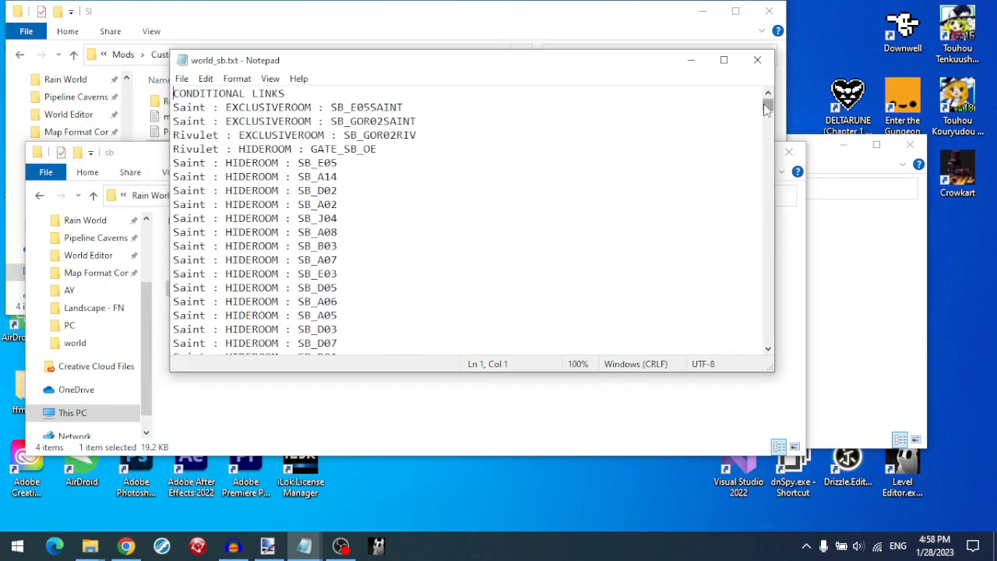
drag(768, 109, 761, 173)
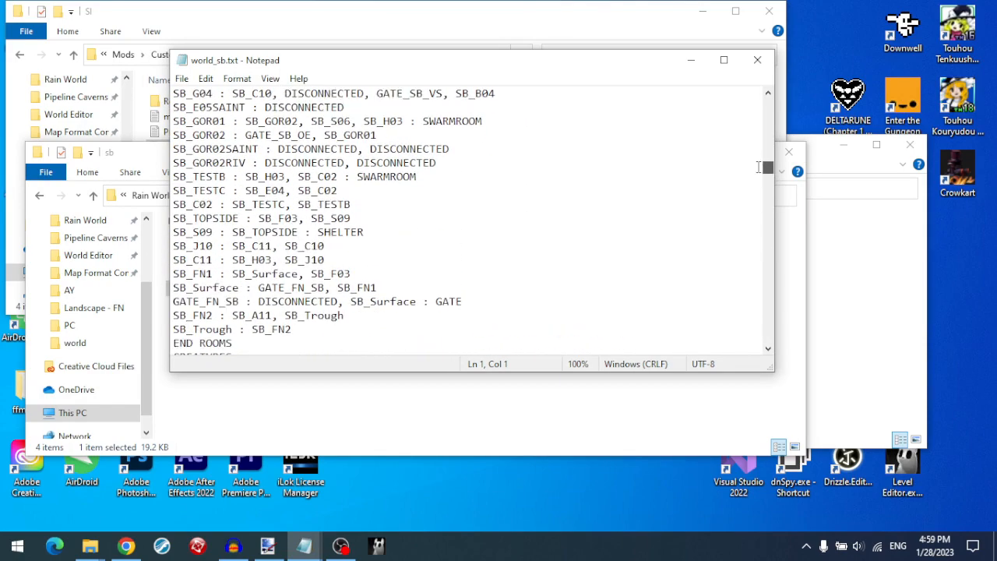
drag(291, 329, 167, 302)
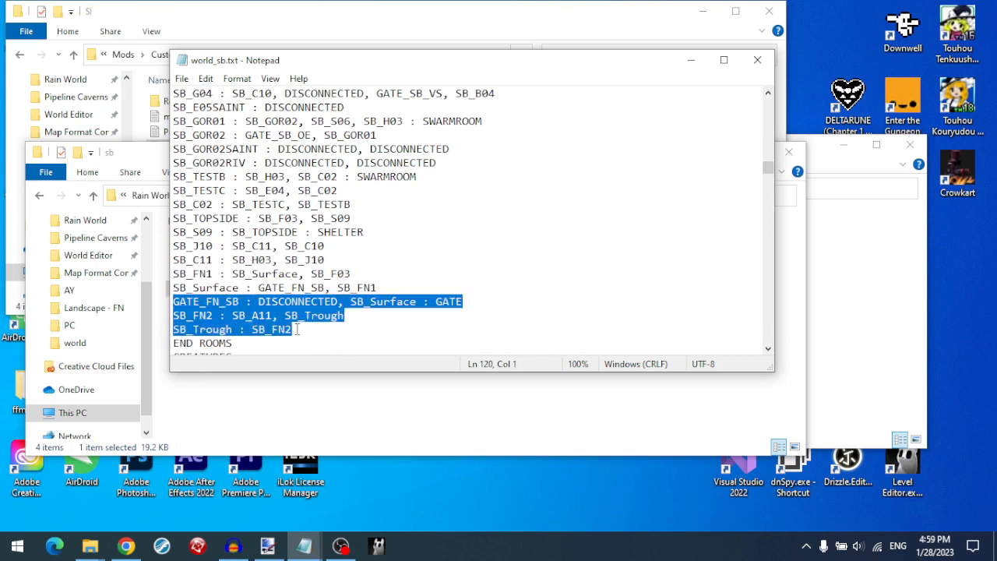
- Review the added room lines in the merged world_sb.txt, highlighting the SB_F03 connection on the SB_FN1 line
drag(296, 329, 167, 290)
click(362, 315)
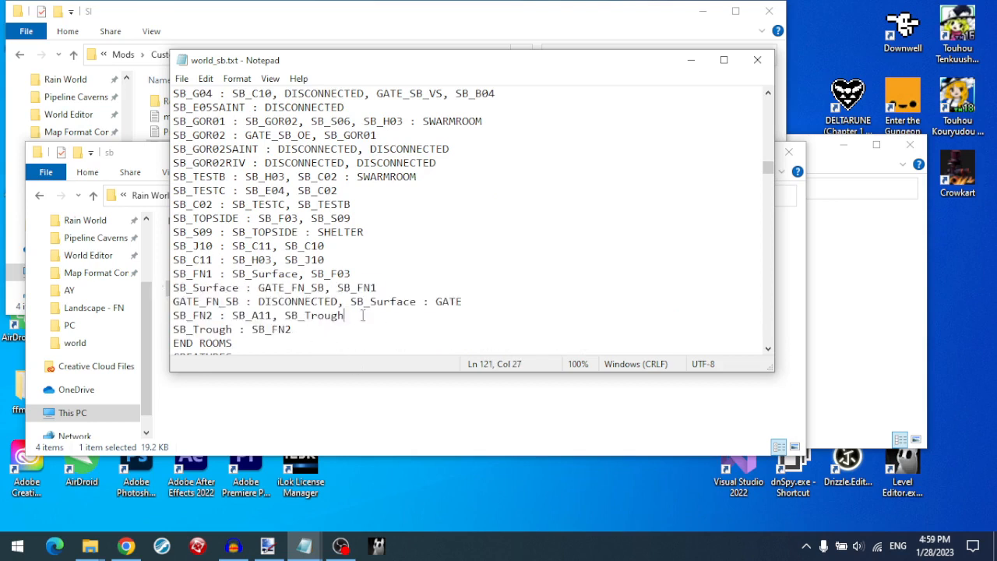
drag(326, 288, 300, 288)
click(300, 288)
click(416, 289)
drag(311, 274, 377, 280)
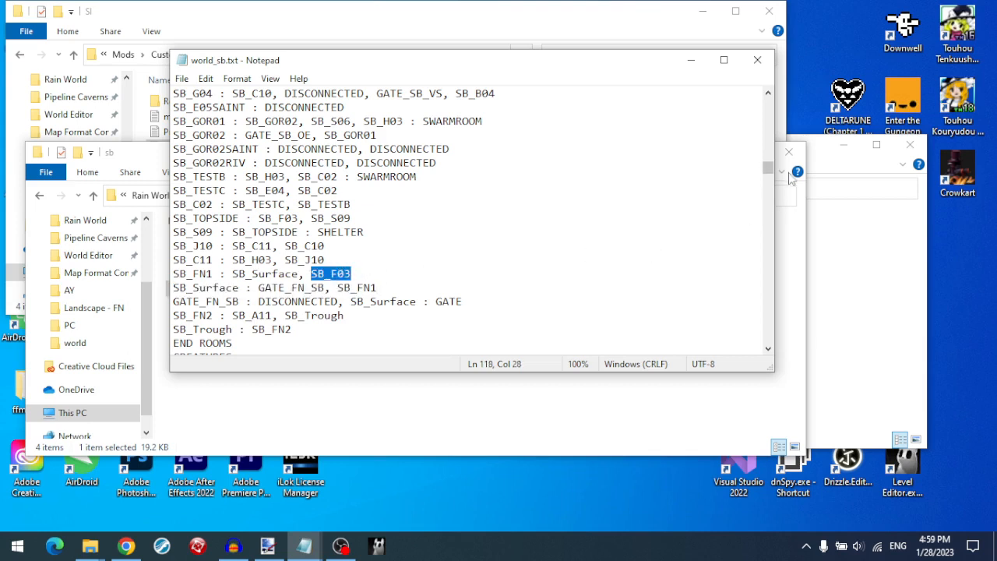
- Search upward in the merged world_sb.txt for SB_F03 and highlight SB_FN1 among that room's connections
click(484, 175)
key(ctrl+f)
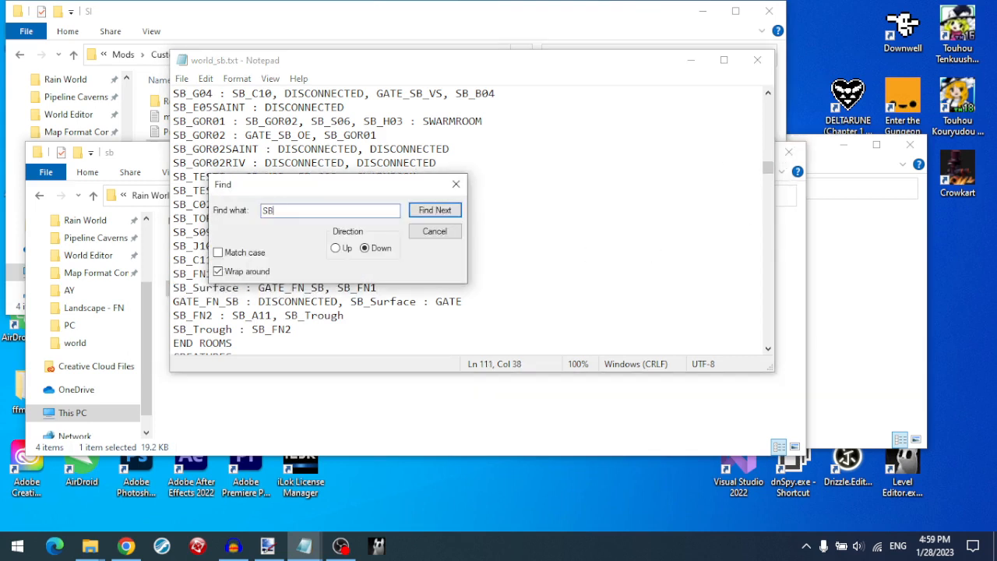
click(336, 248)
click(427, 214)
click(427, 215)
click(427, 215)
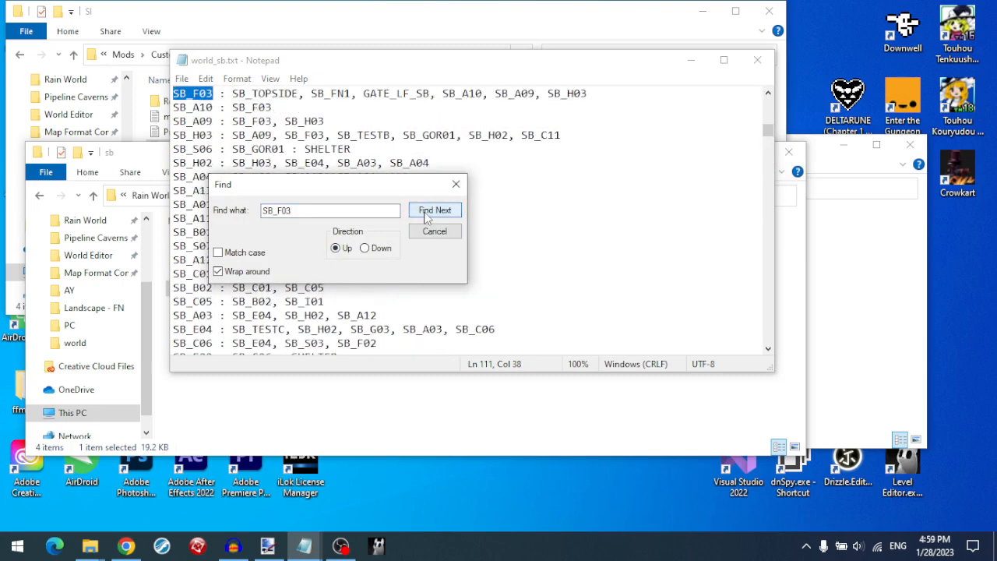
click(769, 94)
double_click(769, 94)
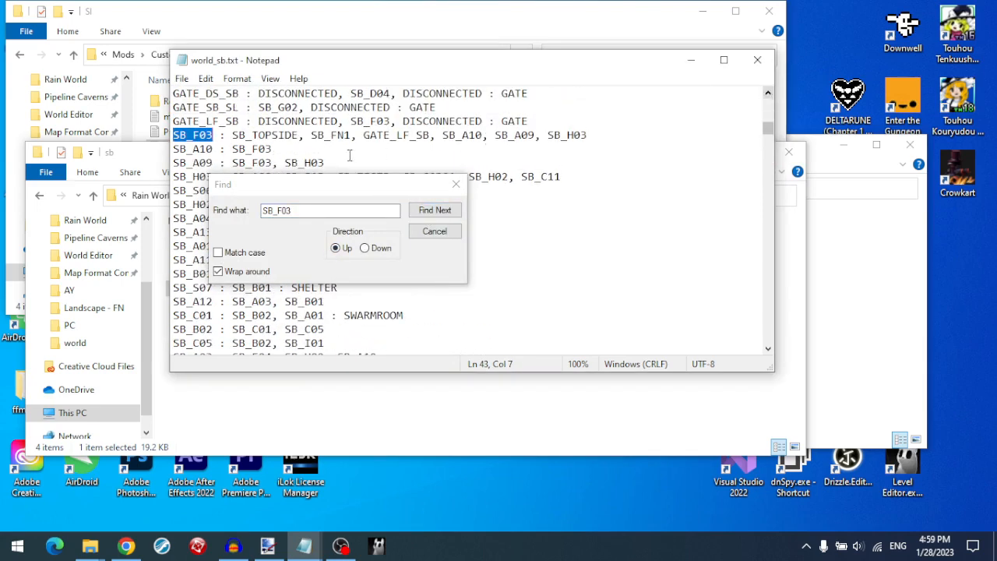
drag(232, 136, 352, 141)
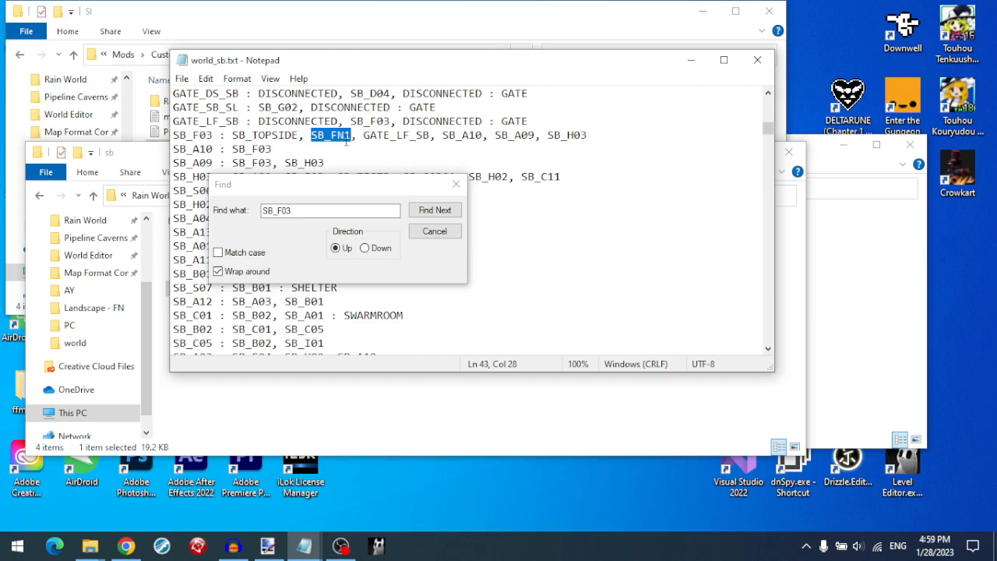
- Open world_sb.txt from the oldnewhorizons mod's modify\world\SB folder
click(265, 33)
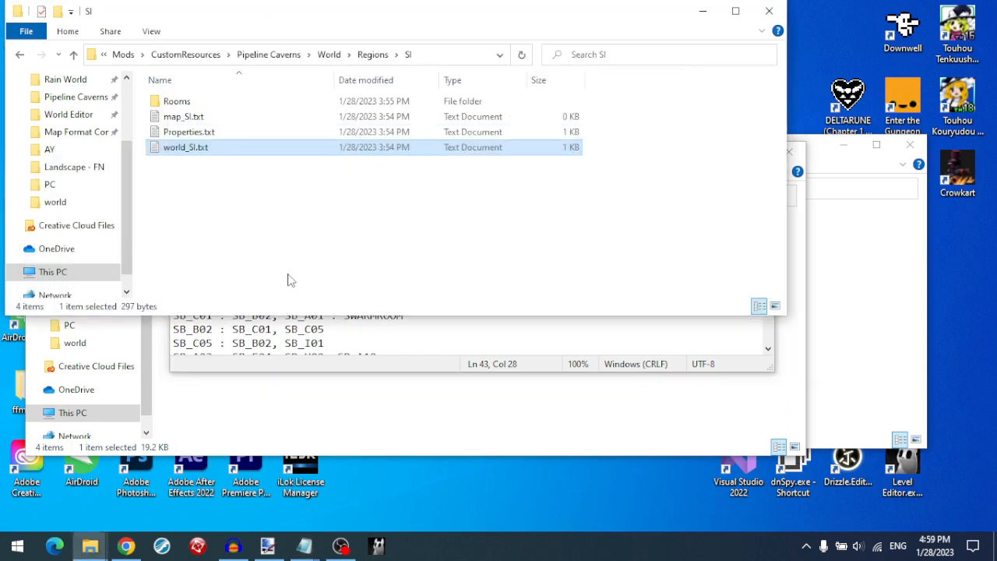
mouse_move(90, 545)
click(332, 489)
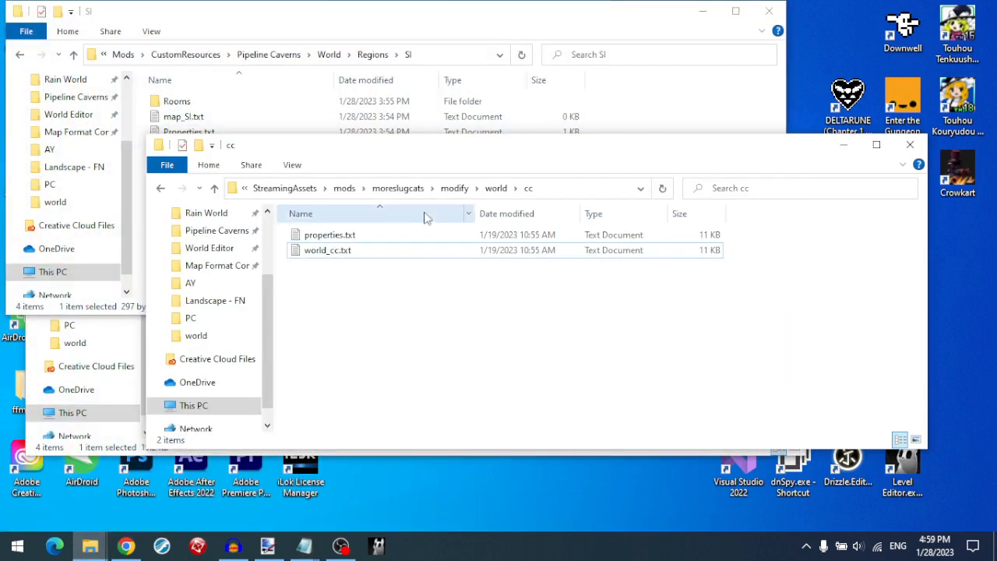
click(345, 188)
double_click(335, 296)
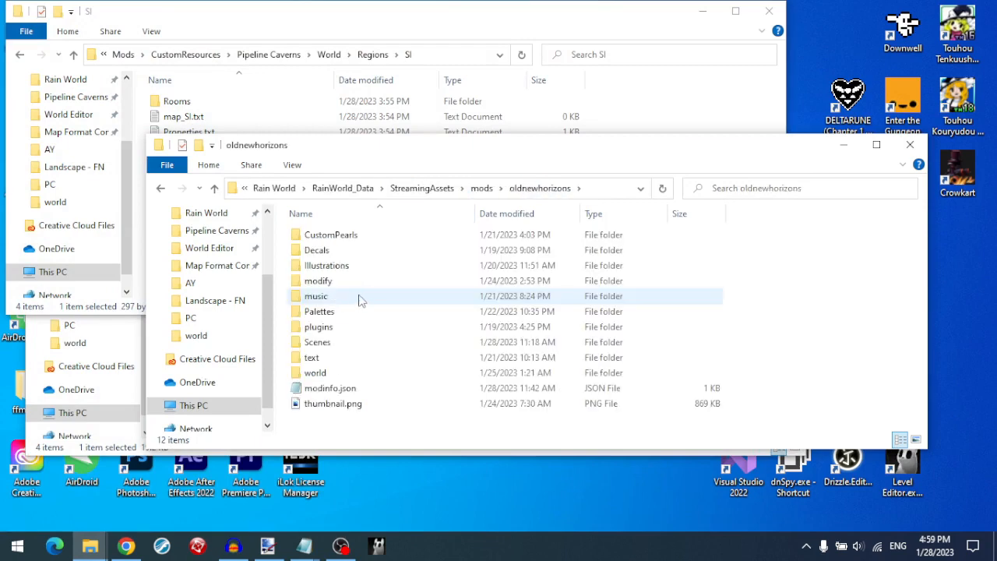
double_click(336, 281)
double_click(345, 238)
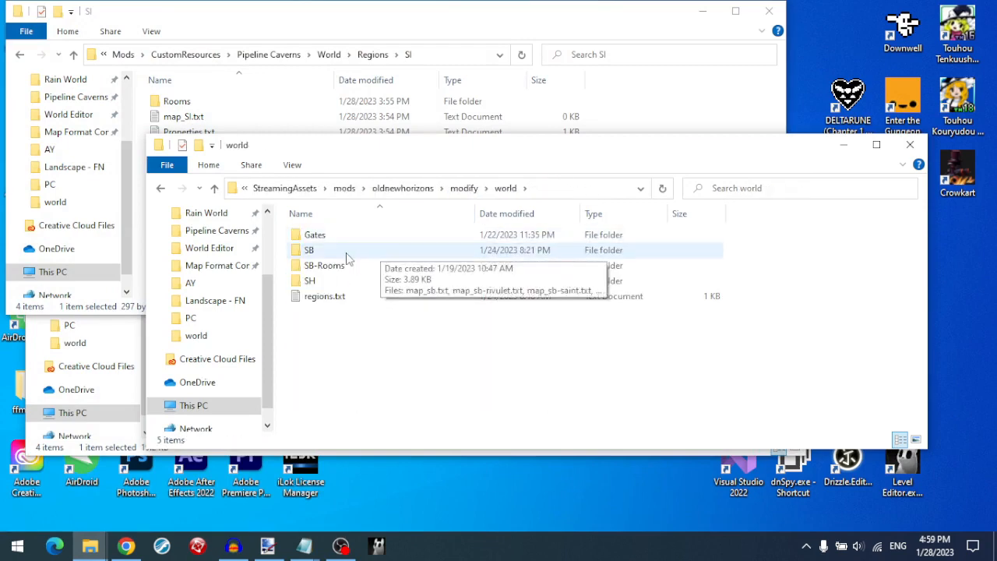
double_click(345, 254)
double_click(329, 296)
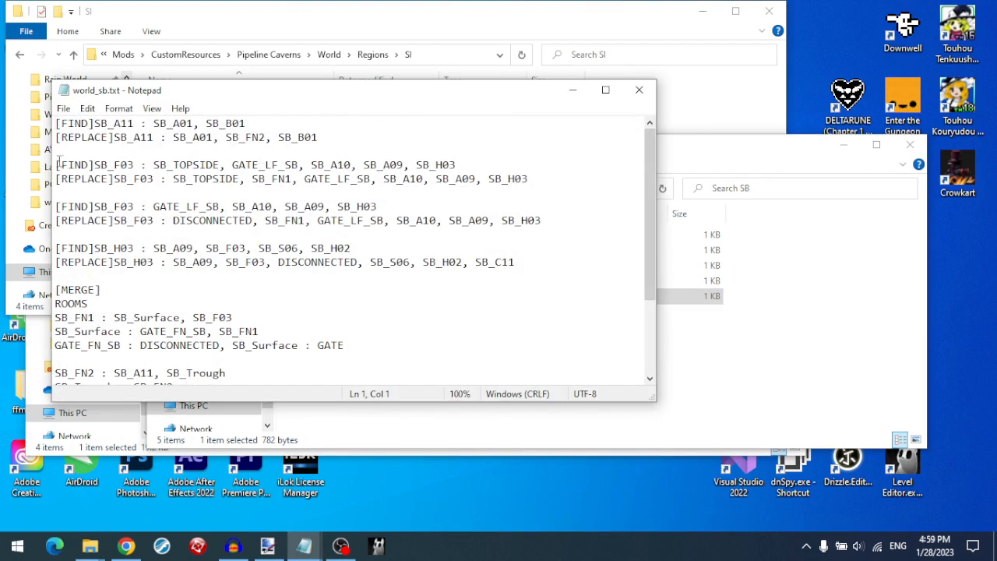
- Examine the first SB_F03 FIND/REPLACE pair, highlighting the FIND line and the SB_TOPSIDE and SB_FN1 connections in its replacement
drag(58, 164, 502, 169)
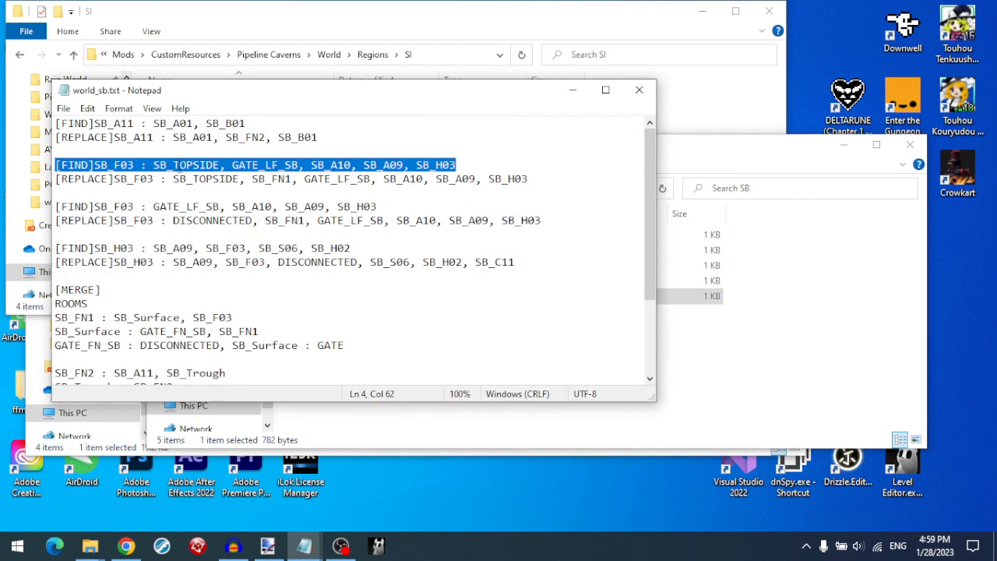
click(179, 165)
drag(252, 179, 294, 180)
drag(168, 180, 312, 180)
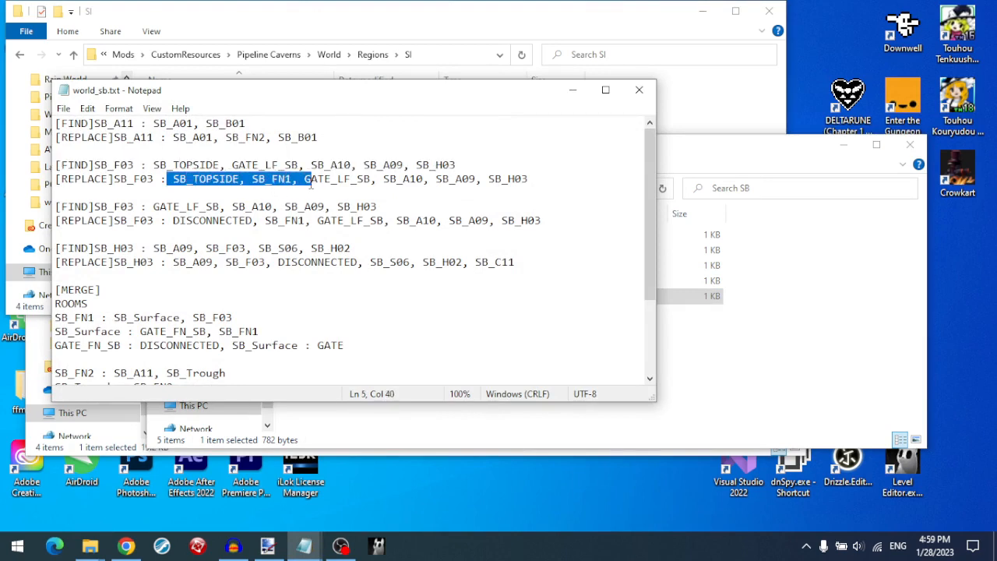
- Compare the second SB_F03 FIND/REPLACE pair with the first, highlighting DISCONNECTED in its replacement line
click(56, 206)
drag(56, 206, 394, 208)
click(143, 206)
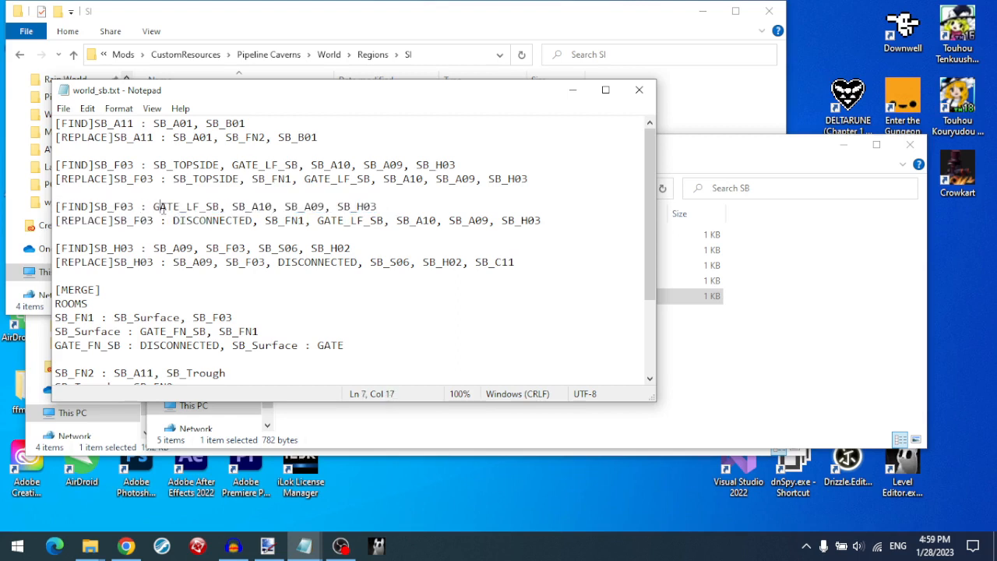
drag(178, 223, 545, 221)
click(277, 221)
drag(530, 178, 55, 178)
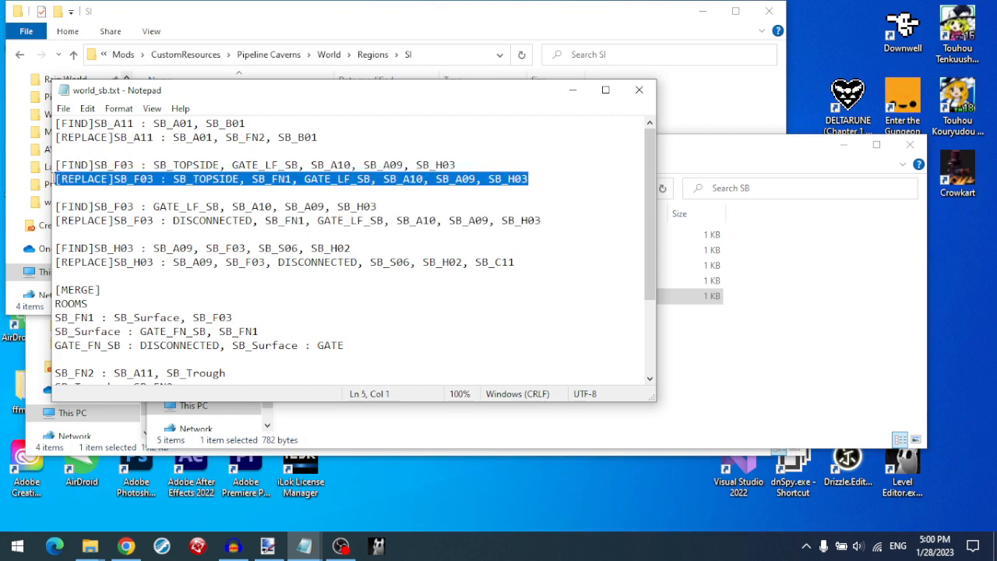
click(253, 220)
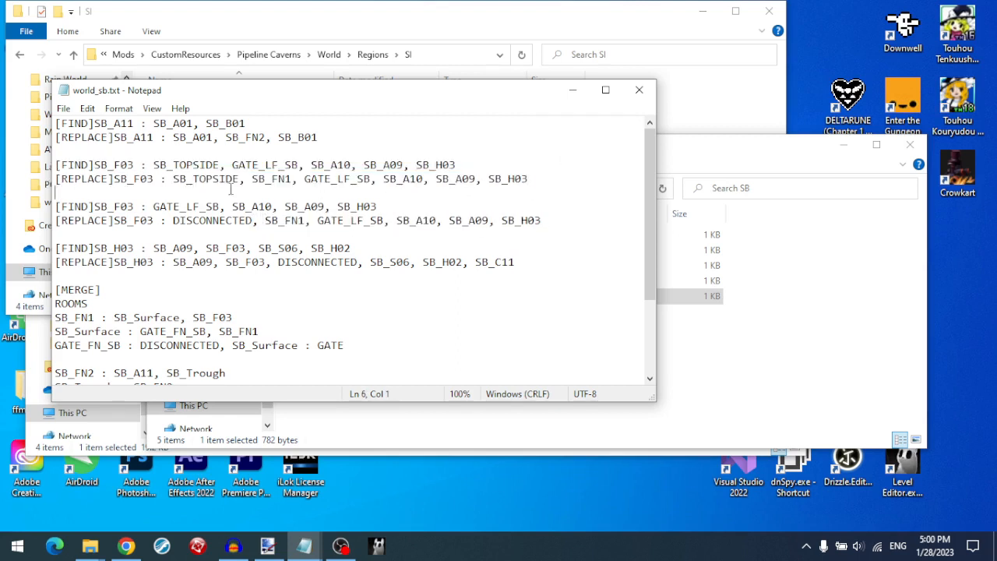
drag(528, 178, 173, 178)
drag(253, 221, 175, 226)
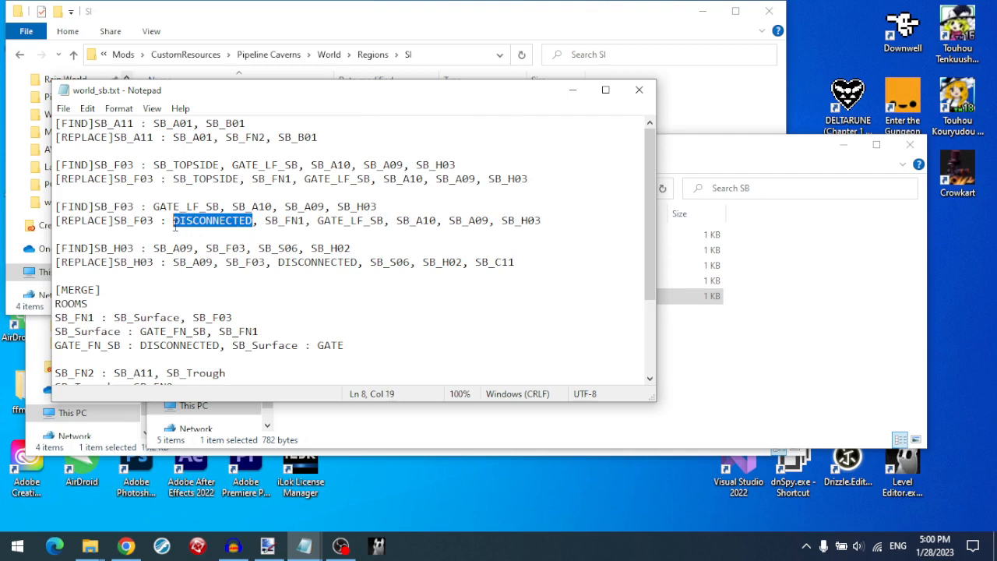
- Highlight both SB_F03 FIND/REPLACE pairs, and the room text following the tags of the first pair
click(190, 289)
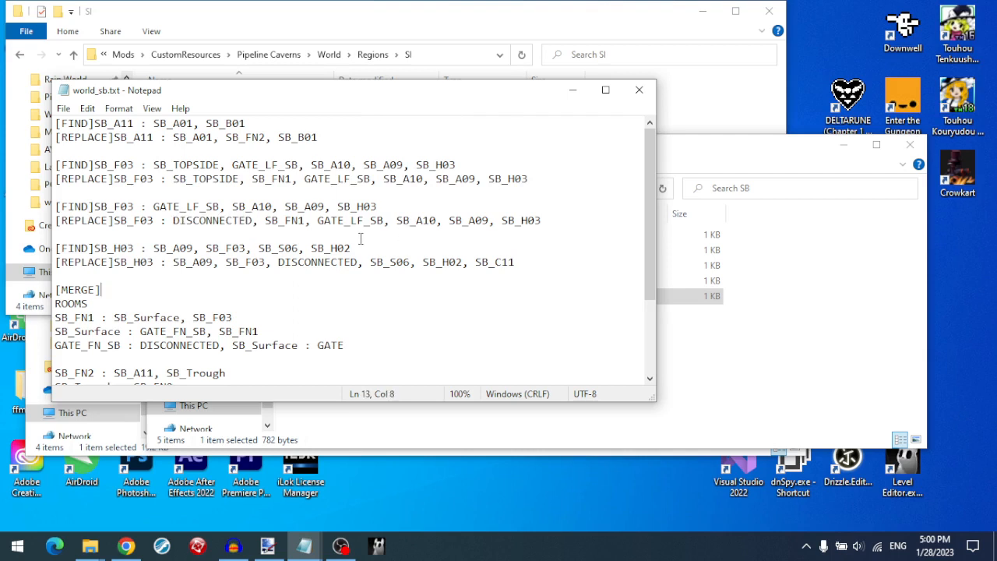
drag(362, 234, 300, 150)
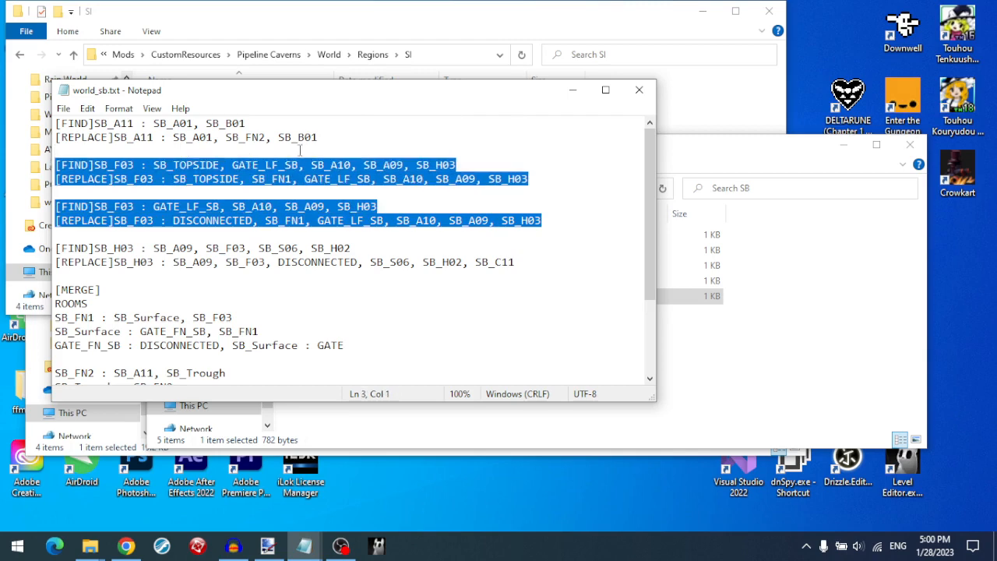
click(300, 151)
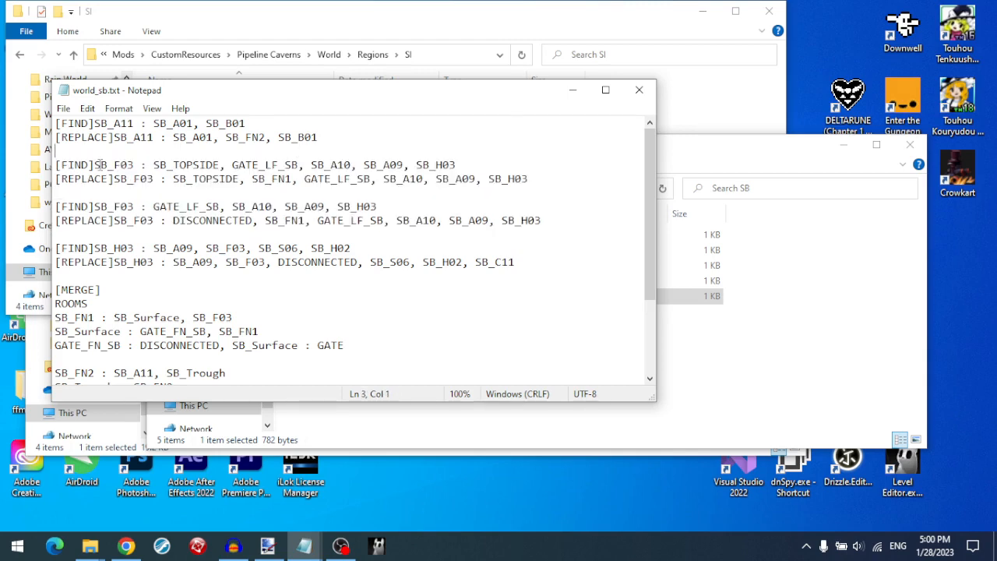
drag(96, 164, 499, 165)
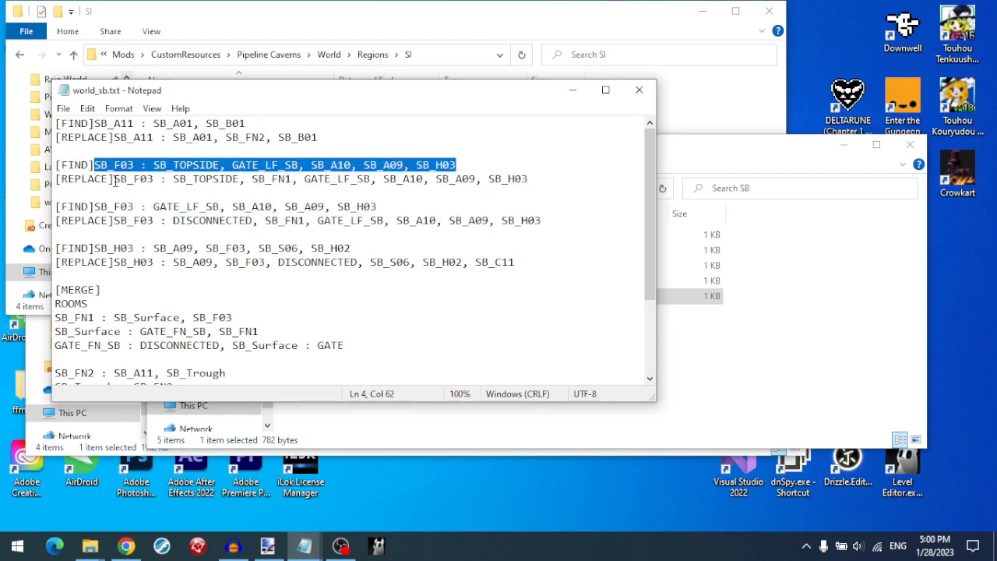
drag(115, 181, 548, 176)
click(549, 174)
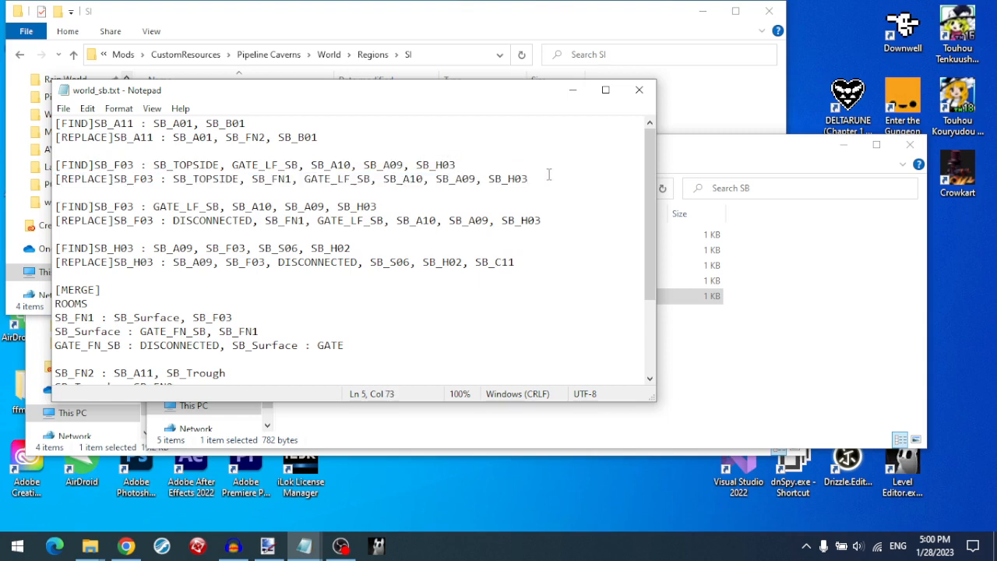
- Examine the section between [MERGE] and [ENDMERGE], highlighting both tags, the SB_H03 replacement, and the ROOMS and CREATURES blocks
scroll(359, 235, down, 3)
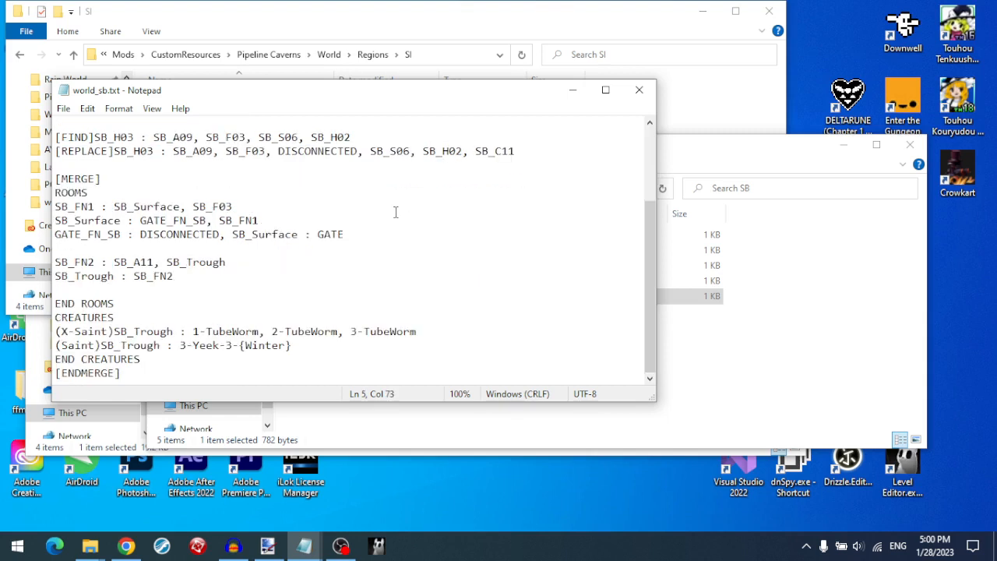
drag(58, 180, 114, 179)
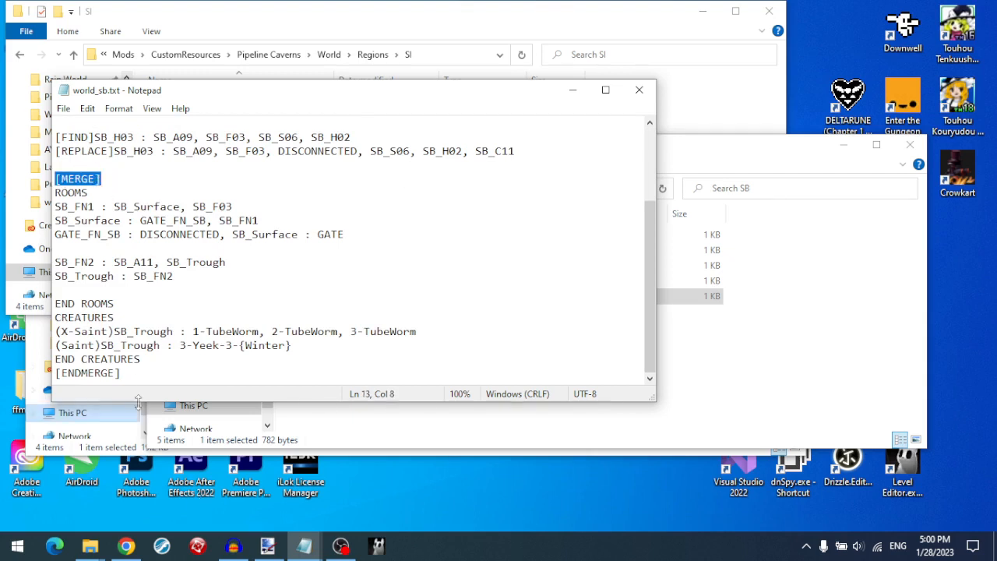
drag(128, 380, 49, 381)
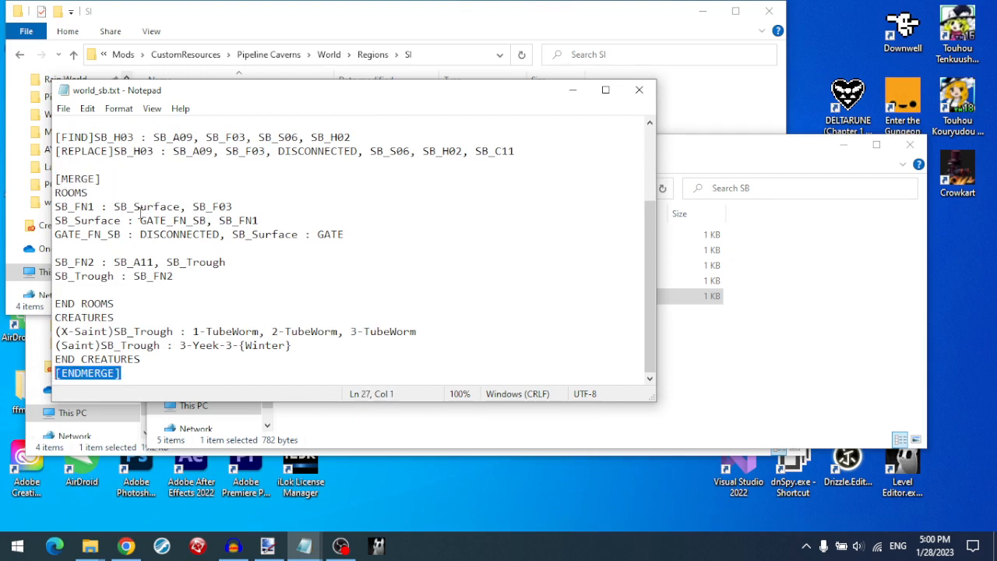
scroll(141, 212, up, 3)
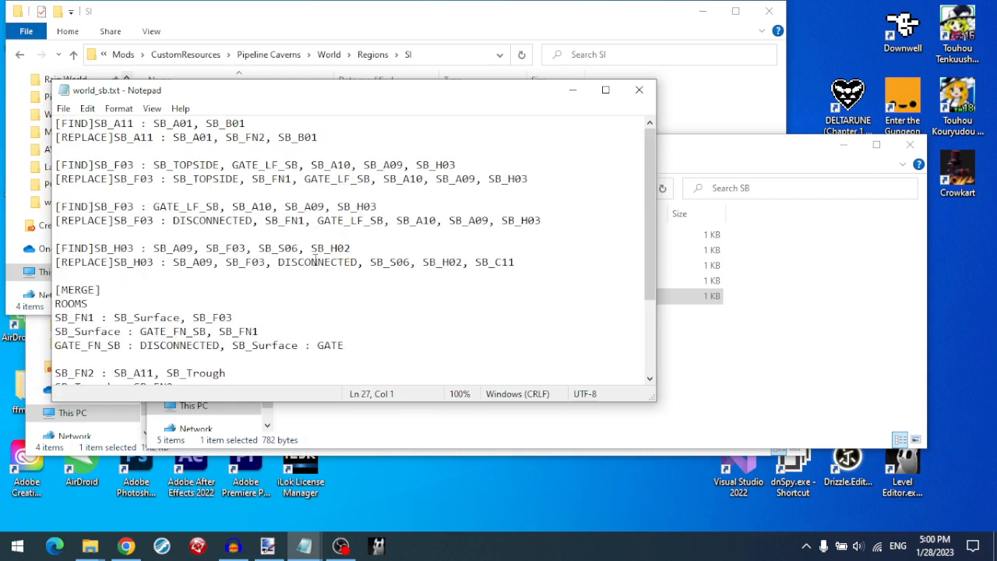
drag(74, 273, 56, 248)
click(57, 234)
scroll(78, 226, down, 3)
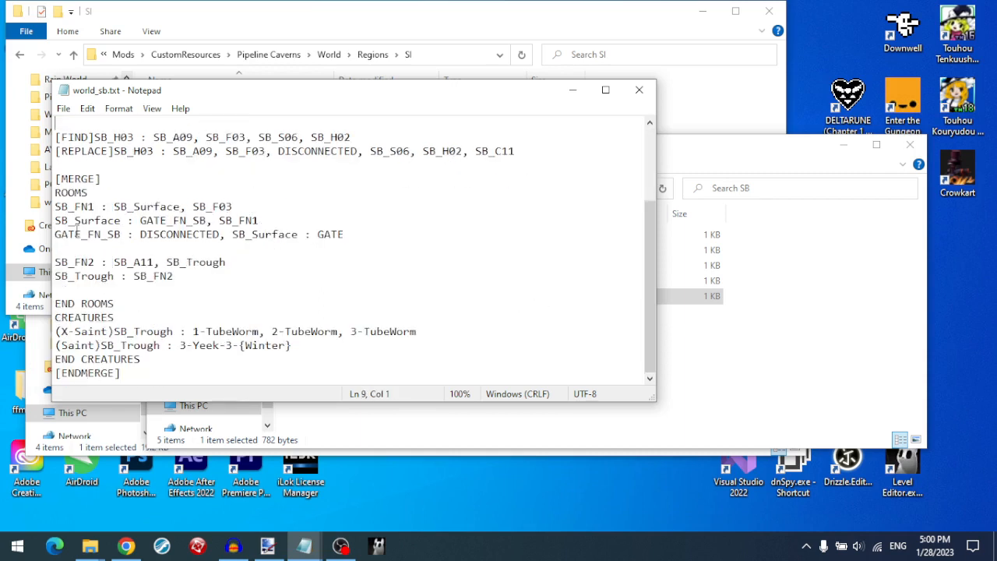
drag(56, 193, 150, 354)
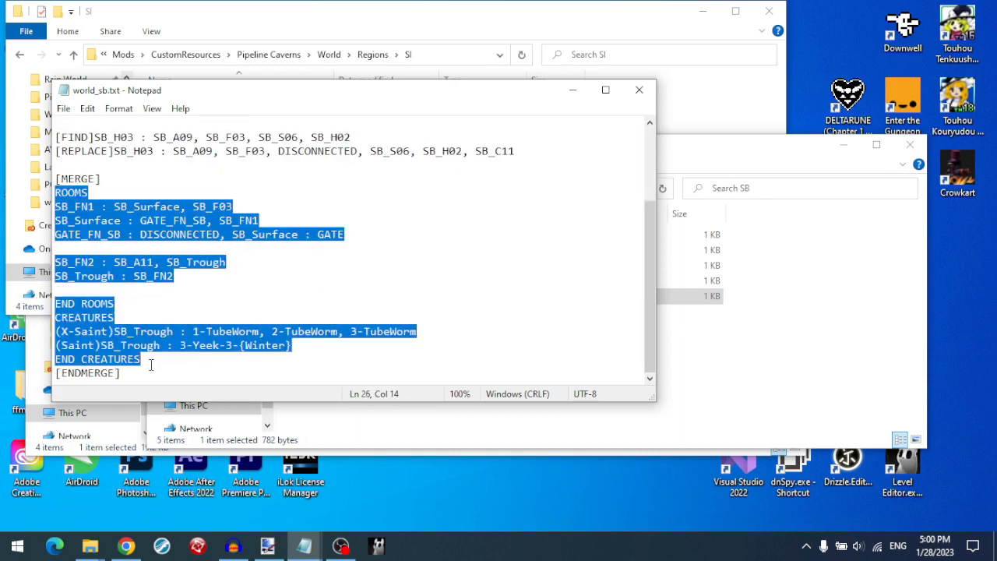
- Close the oldnewhorizons world_sb.txt and go from the mergedmods sb folder to StreamingAssets\mods
click(639, 90)
click(329, 151)
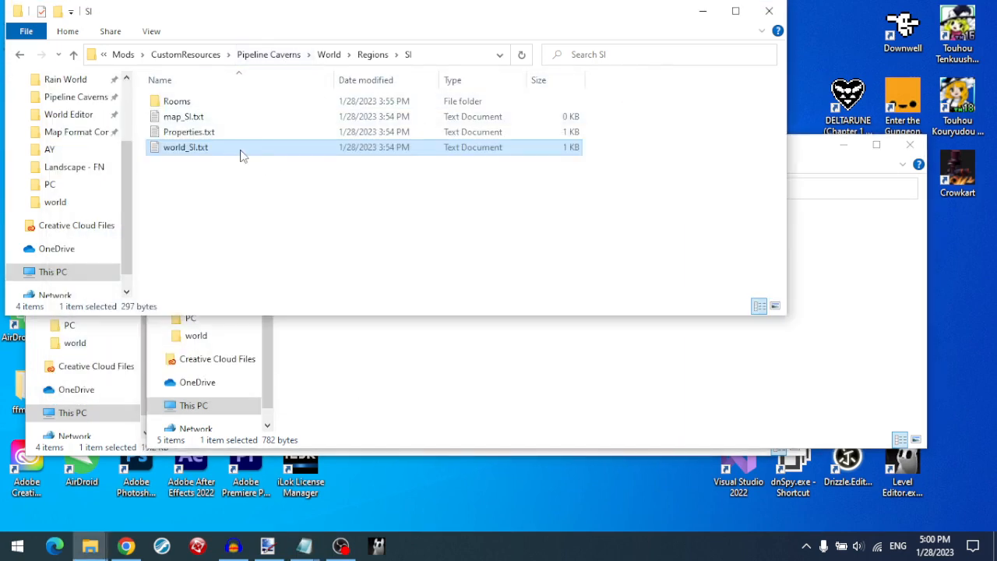
click(90, 545)
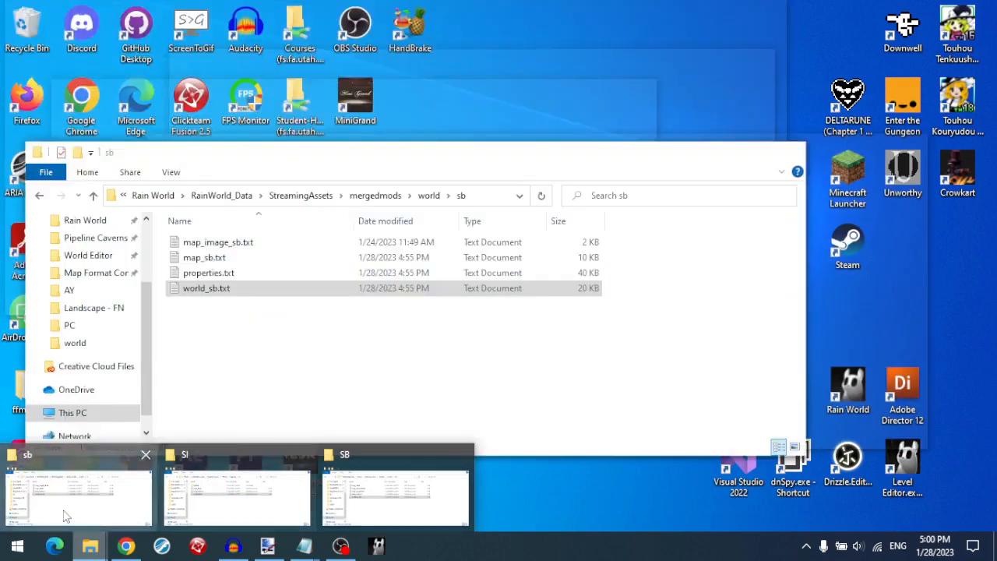
click(67, 507)
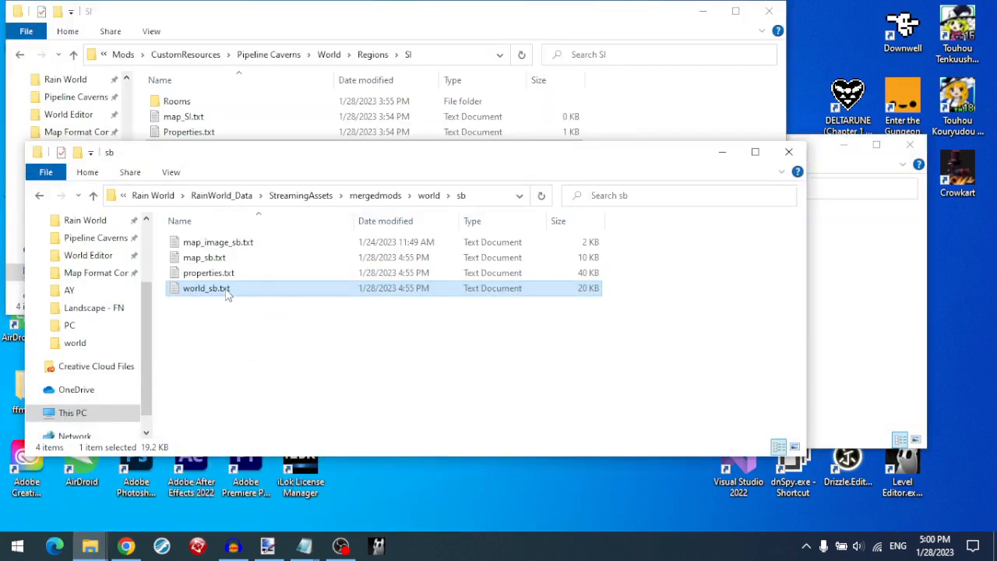
click(89, 546)
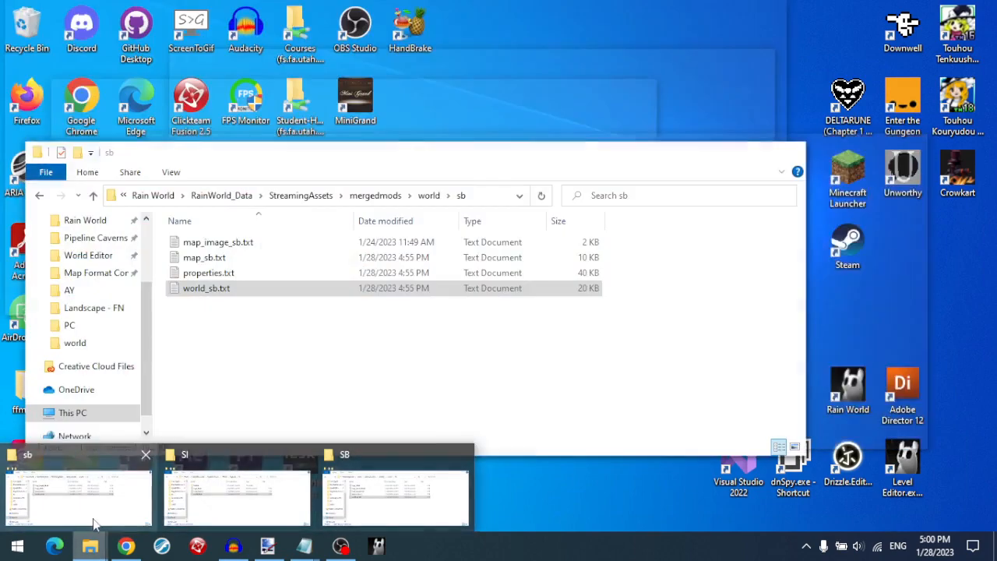
click(364, 505)
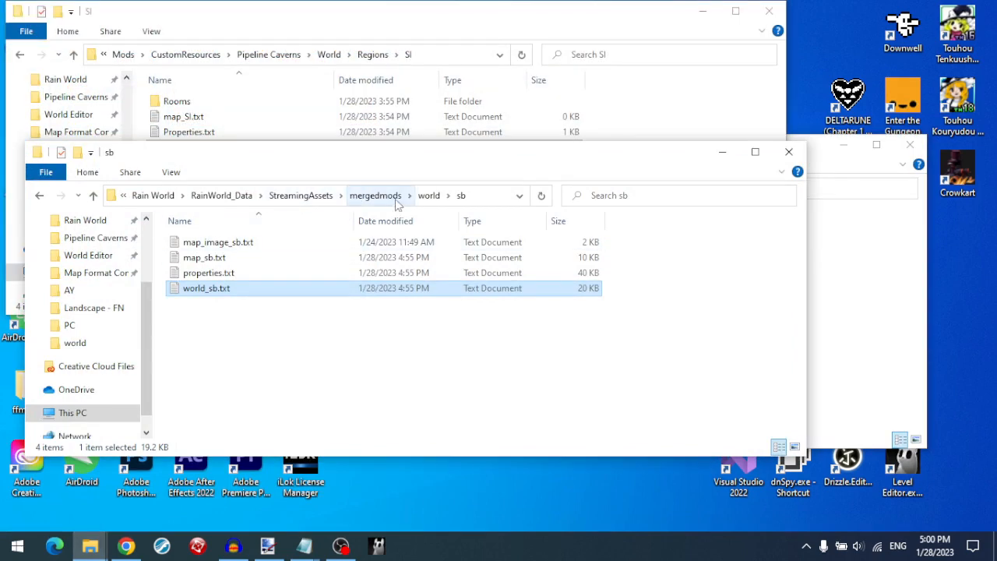
click(316, 199)
click(238, 337)
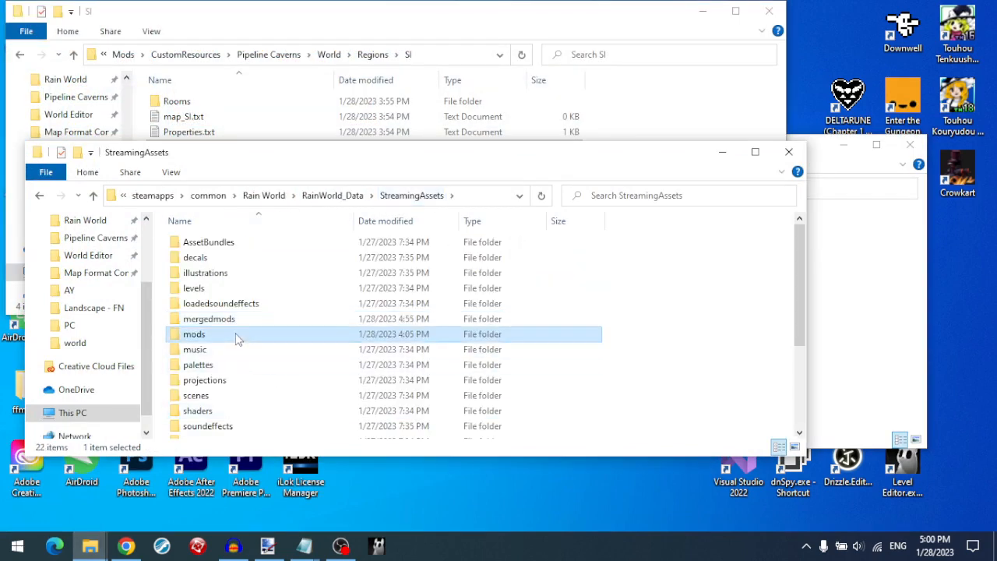
double_click(237, 336)
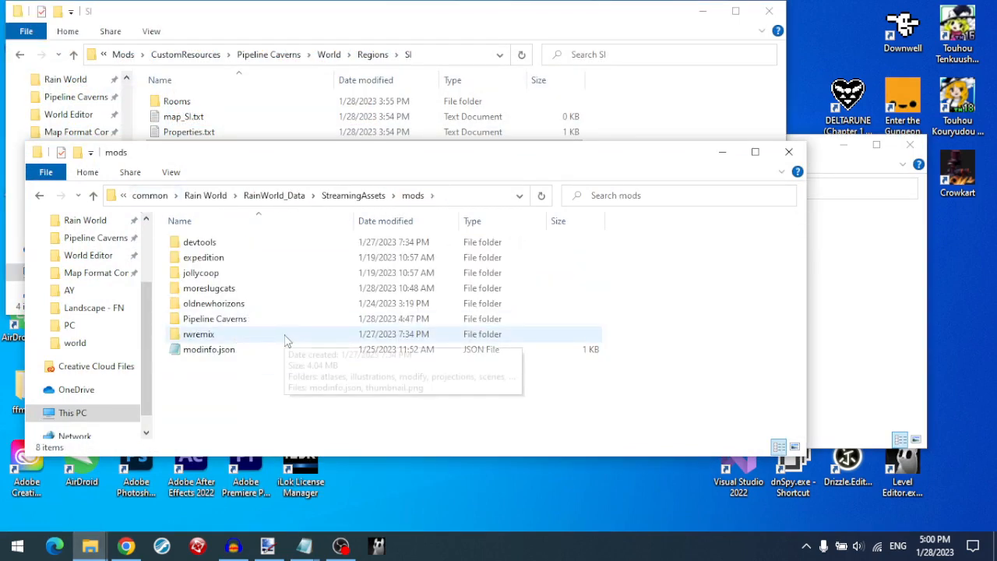
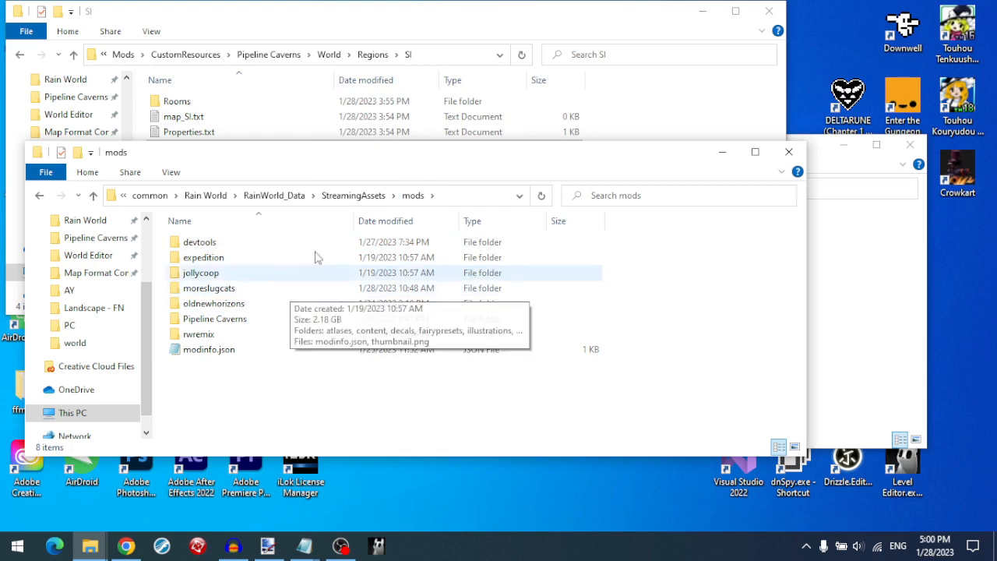
- Look inside the StreamingAssets\mergedmods folder and return to the mods folder
click(354, 196)
double_click(219, 321)
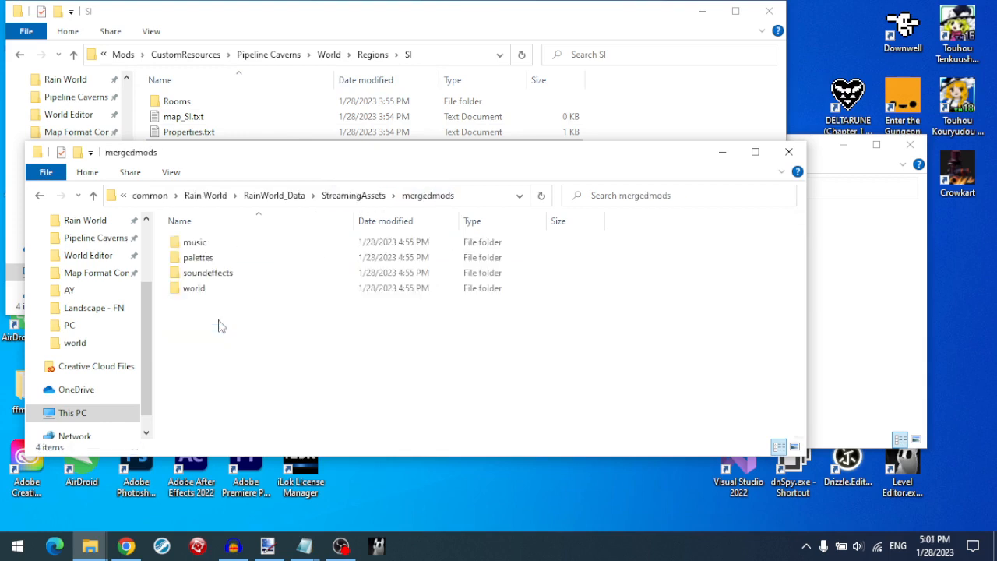
click(354, 196)
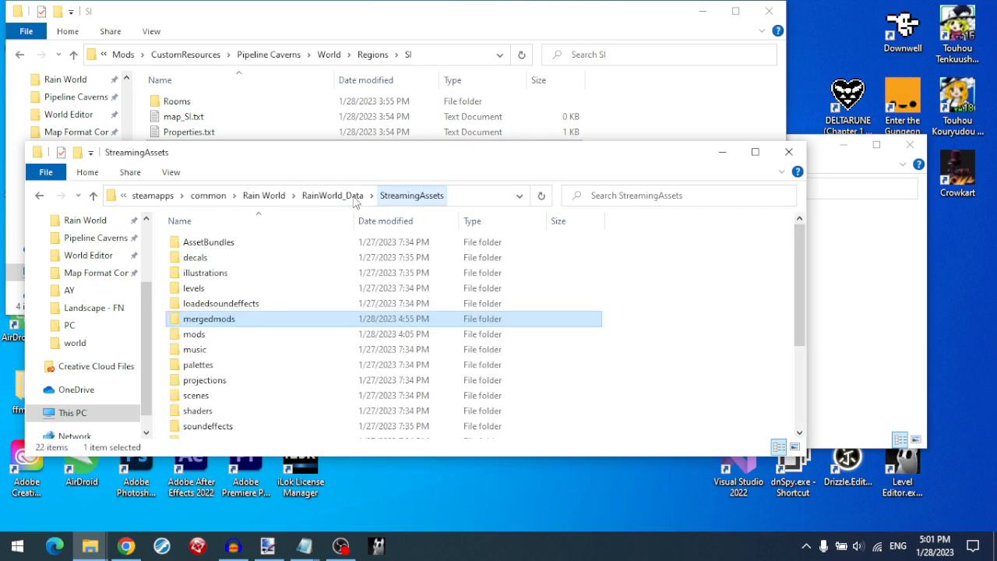
double_click(245, 337)
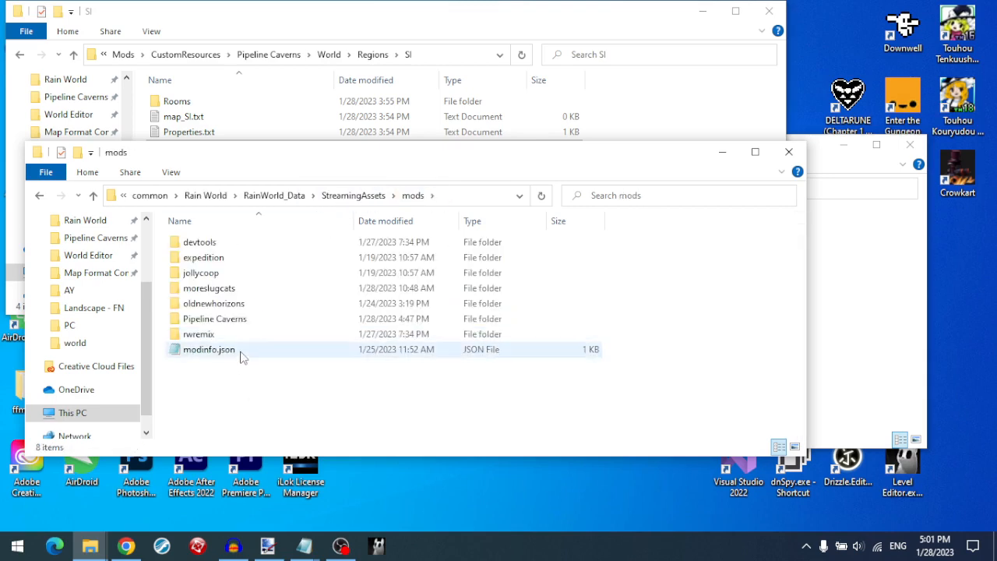
- Open modinfo.json in the mods folder and change checksum_override_version to true
double_click(240, 352)
drag(405, 90, 458, 411)
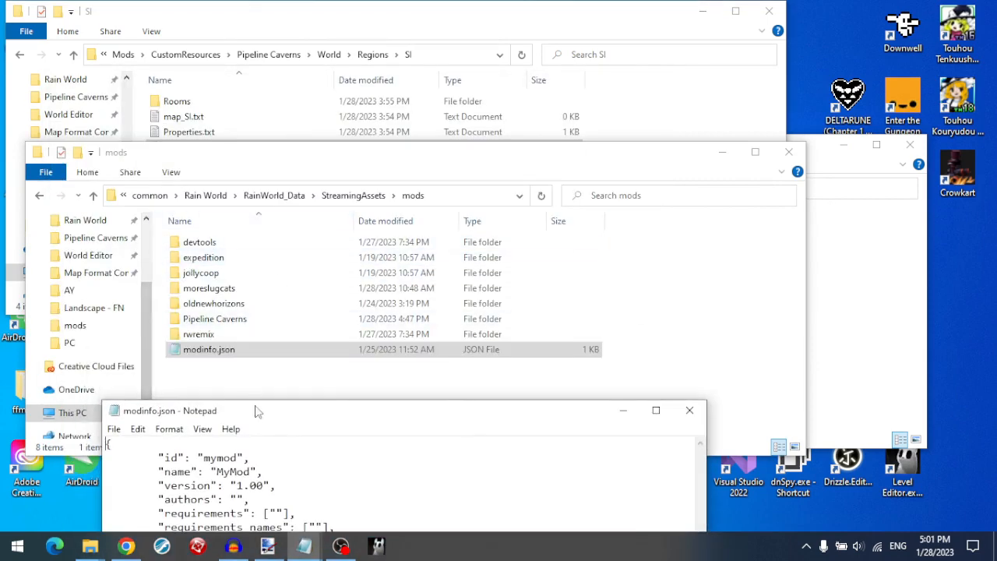
drag(256, 410, 279, 183)
drag(417, 314, 377, 316)
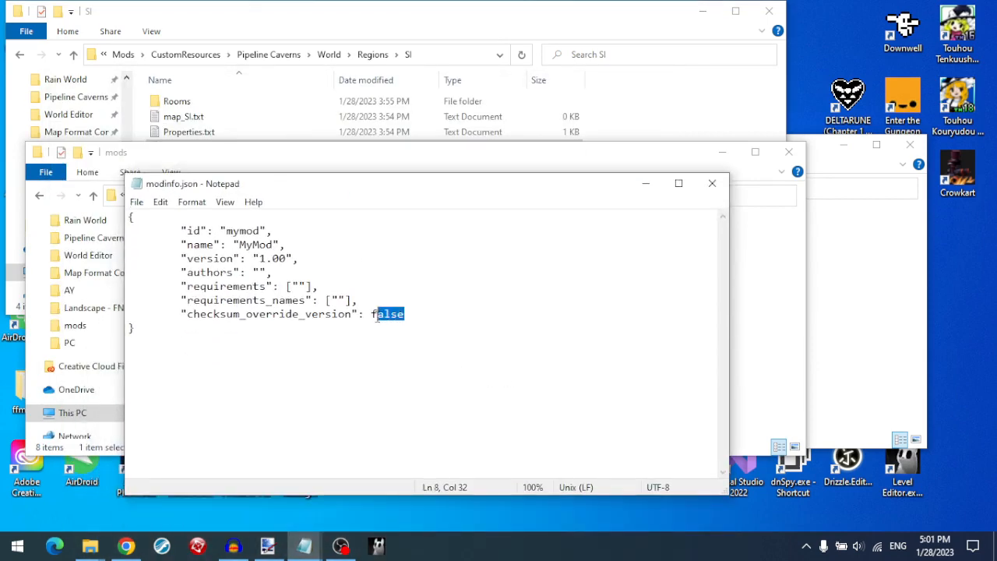
text(tru)
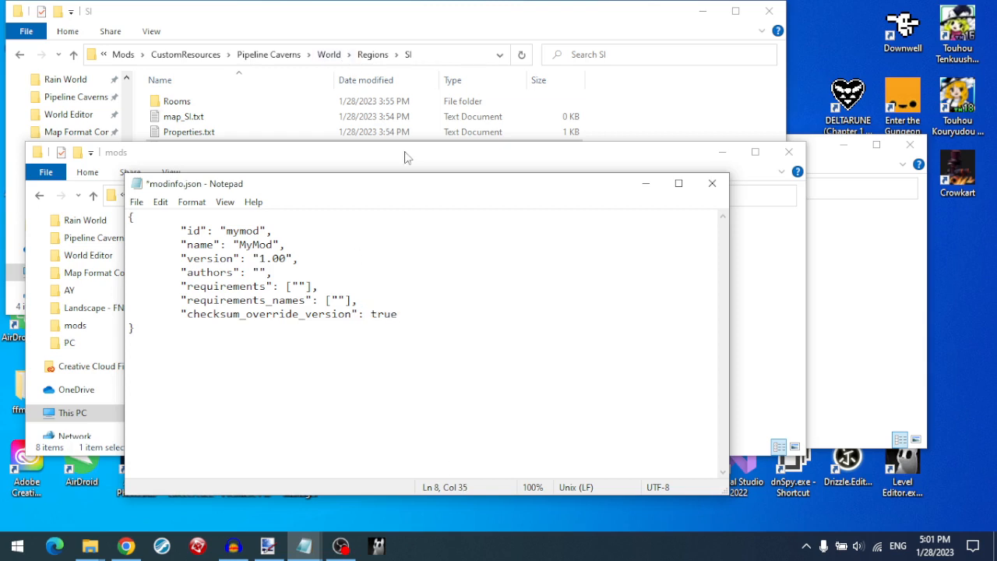
drag(492, 191, 528, 325)
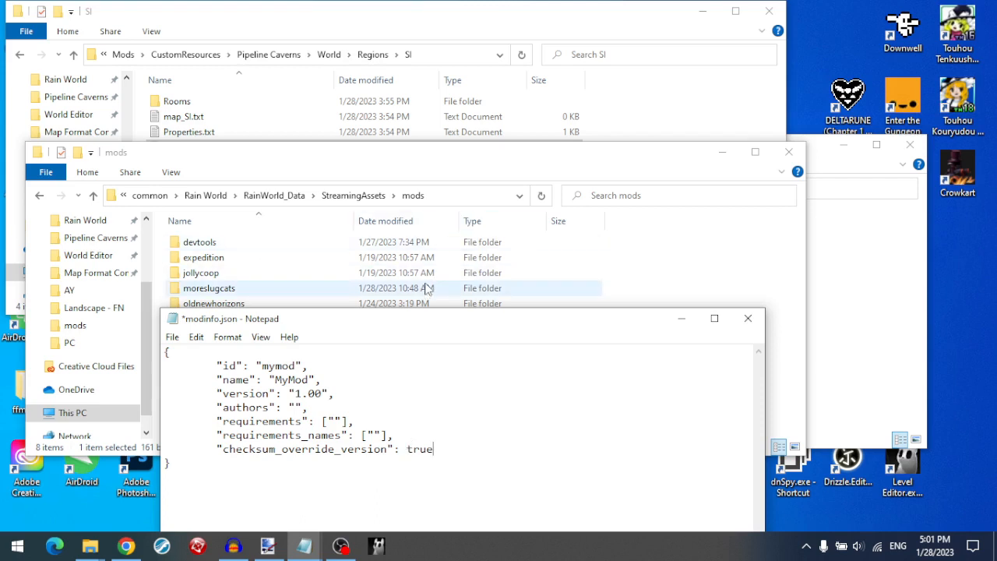
- Set checksum_override_version back to false, save modinfo.json and close it
double_click(409, 450)
text(fals)
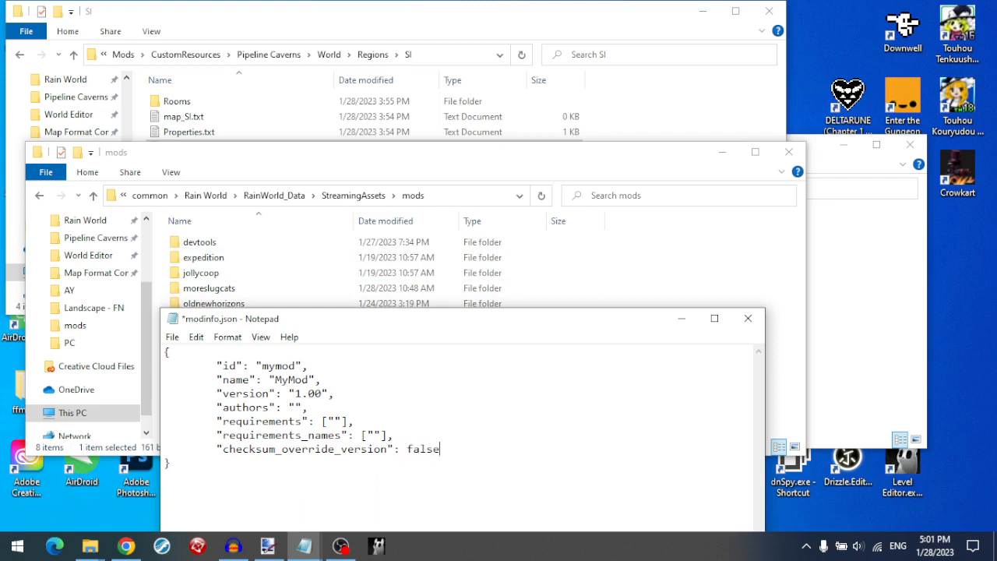
key(ctrl+s)
click(748, 319)
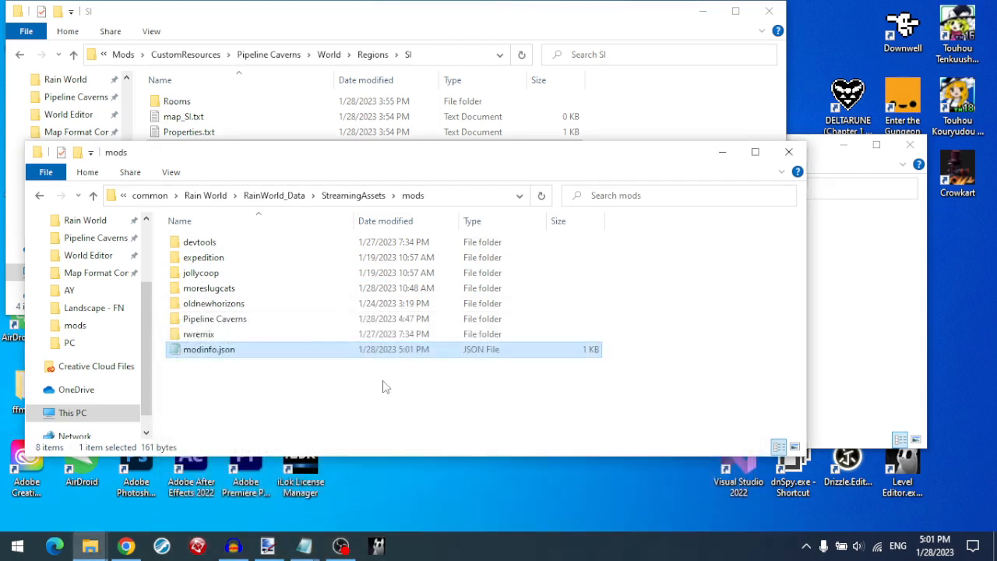
- Go to the Pipeline Caverns mod's modify\world\SI folder
double_click(212, 319)
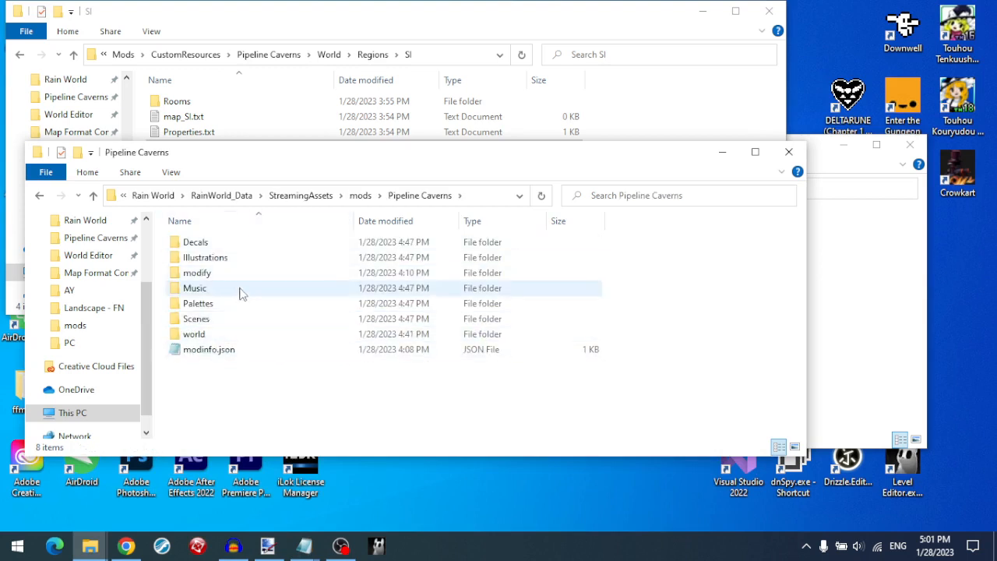
double_click(218, 274)
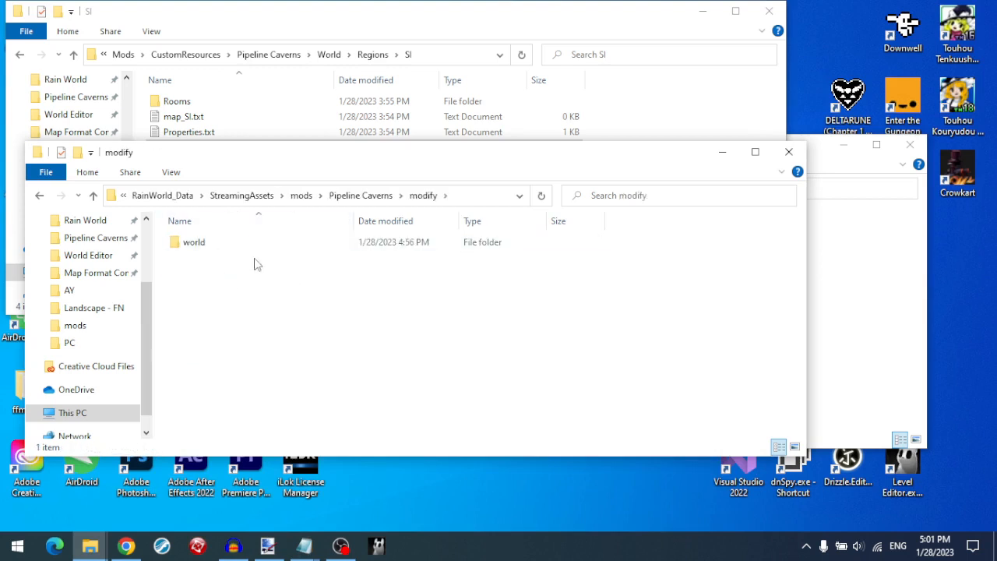
double_click(243, 242)
double_click(240, 259)
right_click(286, 292)
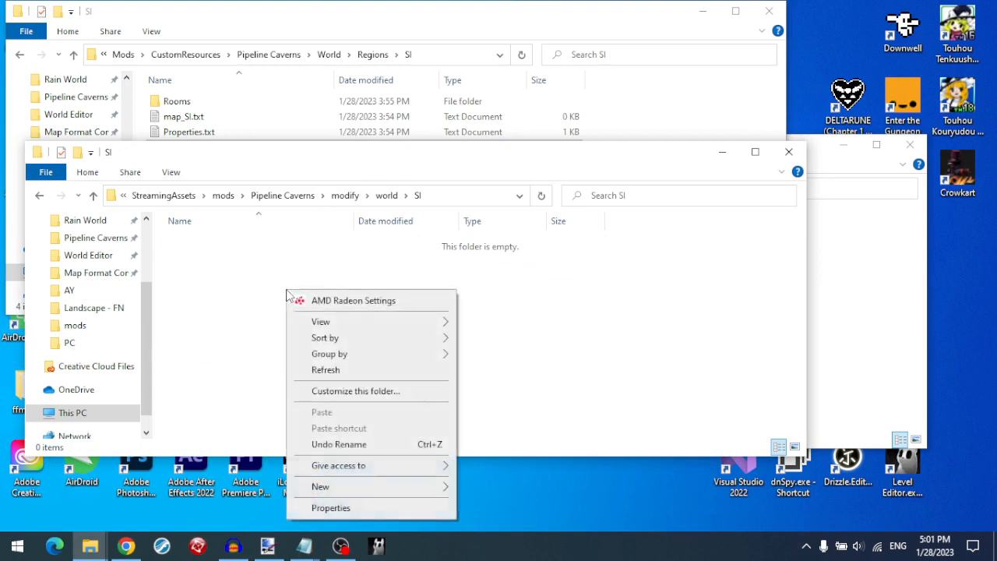
click(220, 271)
- Copy world_SI.txt from the old CustomResources SI region folder into the new mod's modify\world\SI folder
click(333, 12)
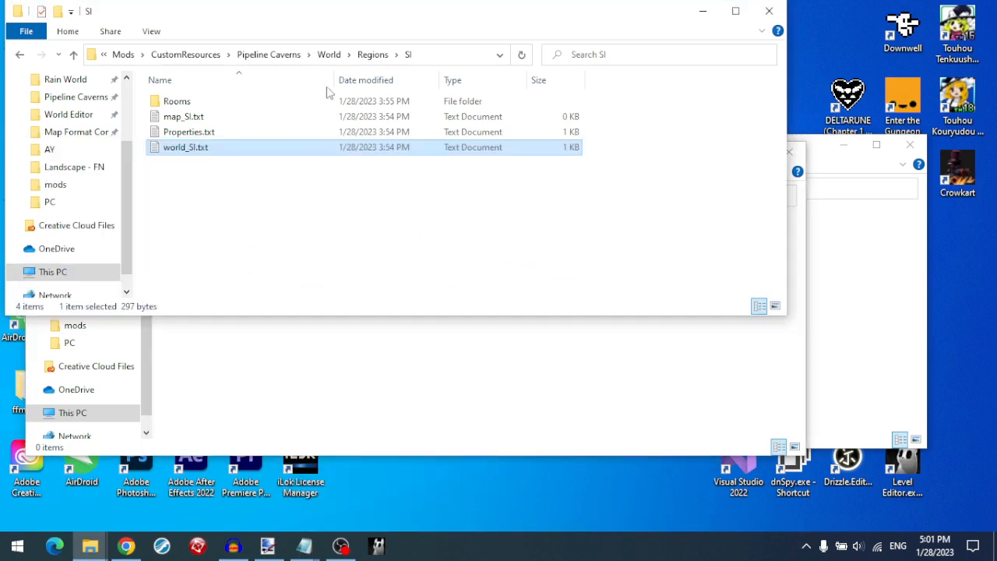
right_click(251, 148)
click(327, 444)
click(403, 320)
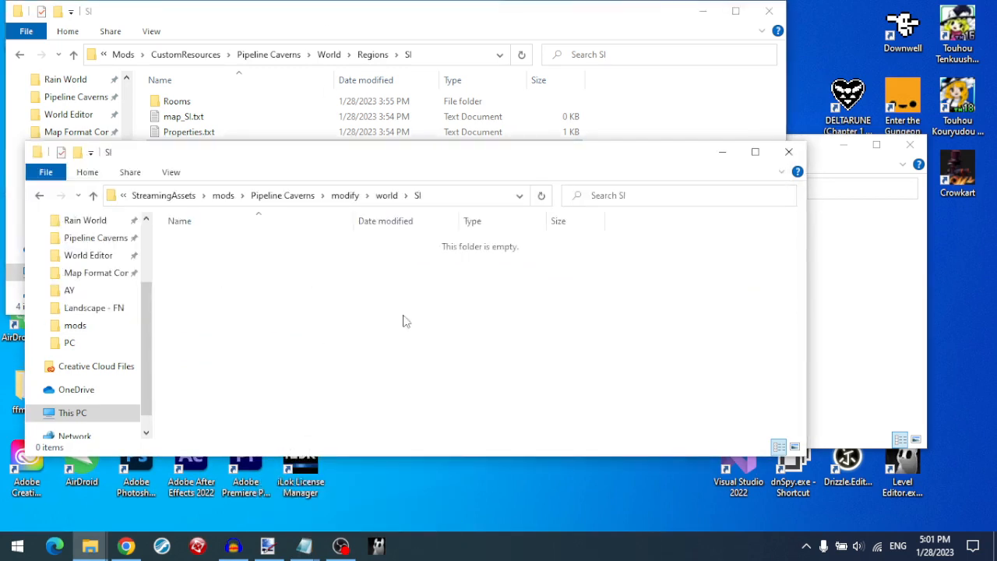
right_click(403, 316)
click(439, 207)
- Open the copied world_SI.txt and examine its room list, highlighting the SI_C02 and SI_PC04 lines
double_click(283, 241)
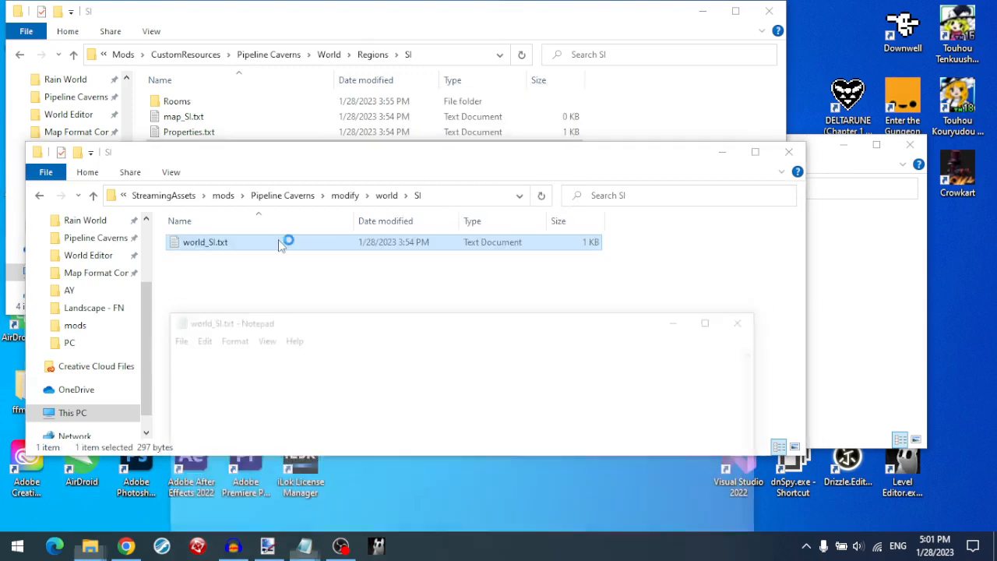
drag(348, 329, 403, 180)
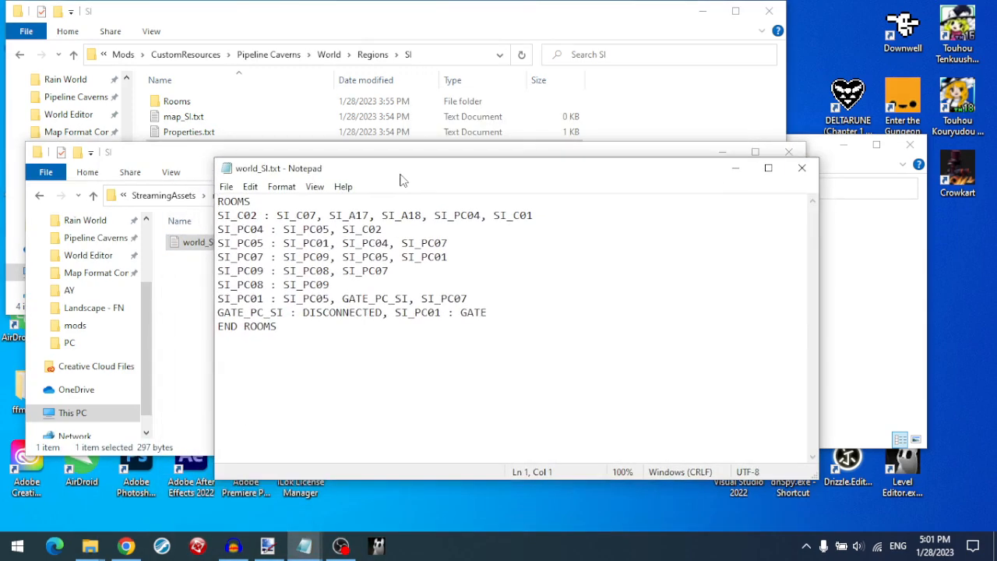
triple_click(547, 215)
drag(218, 229, 424, 223)
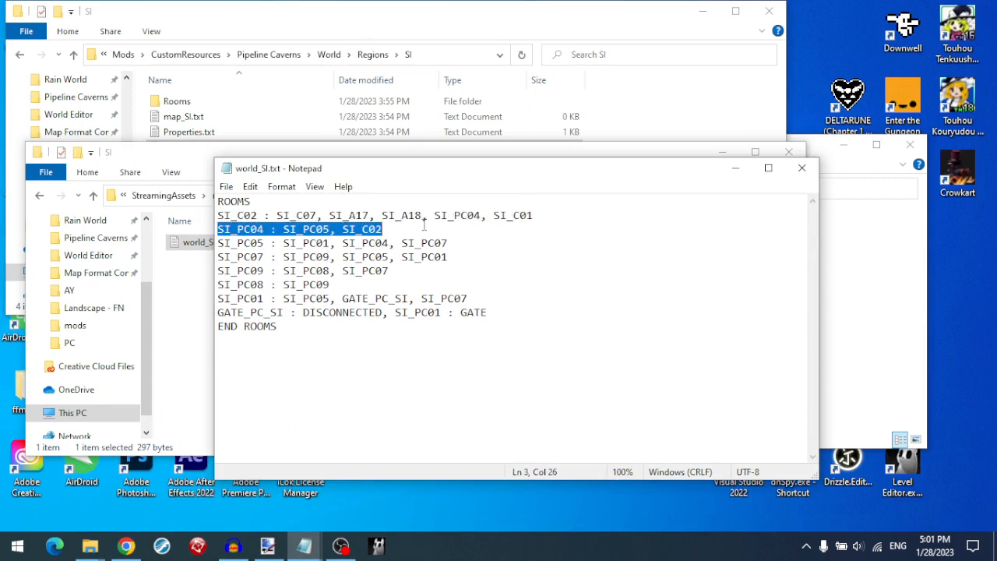
- Move the SI_C02 connection line out of the ROOMS block, placing it above ROOMS with blank lines around it
click(561, 207)
shift+click(561, 216)
key(Delete)
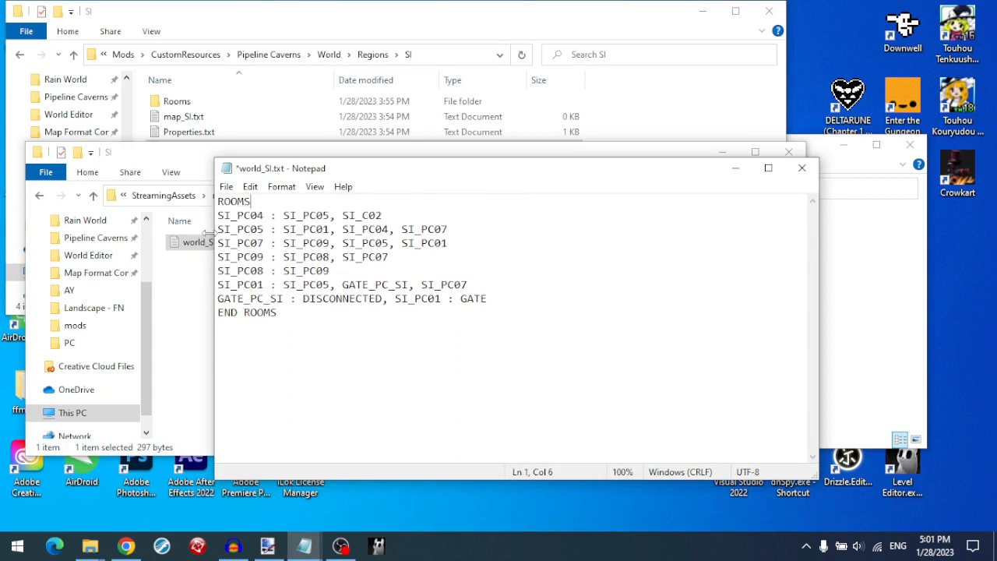
click(218, 201)
key(Return)
key(Return)
key(Up)
key(Return)
key(Up)
key(ctrl+v)
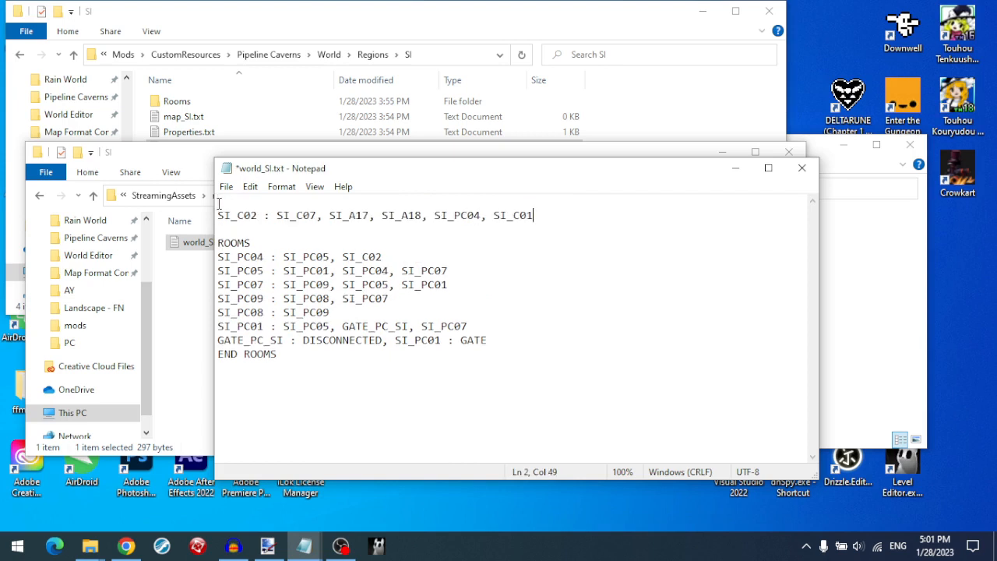
- Add a [MERGE] line before ROOMS and another after END ROOMS, and save world_SI.txt
key(Return)
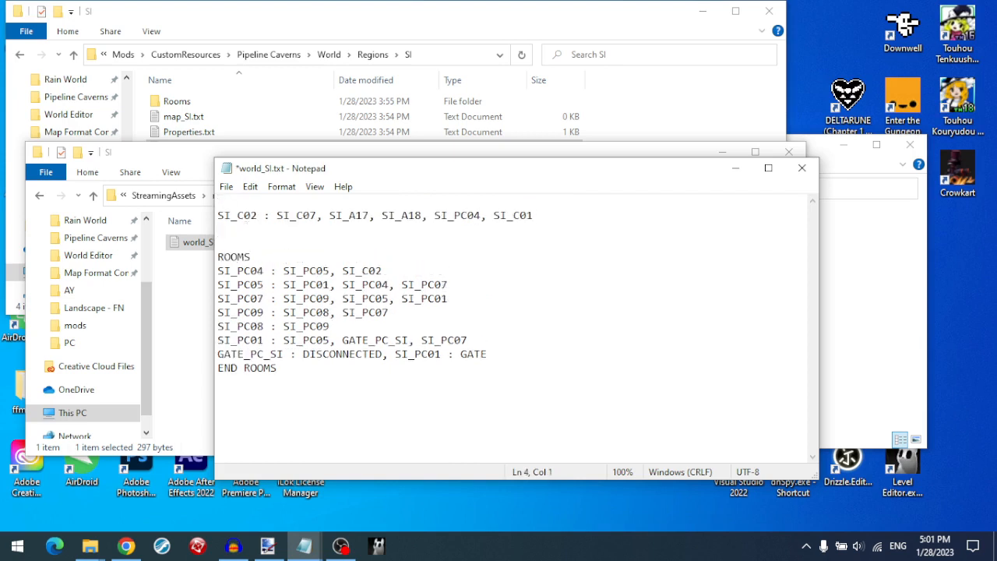
text([MERGE)
drag(266, 243, 215, 243)
key(ctrl+c)
click(318, 364)
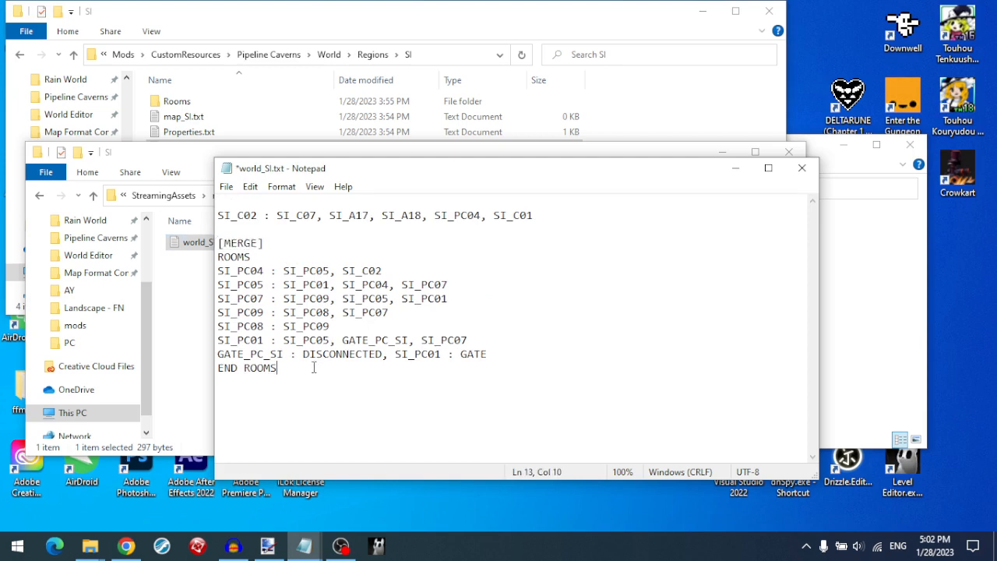
key(Return)
key(ctrl+v)
key(ctrl+s)
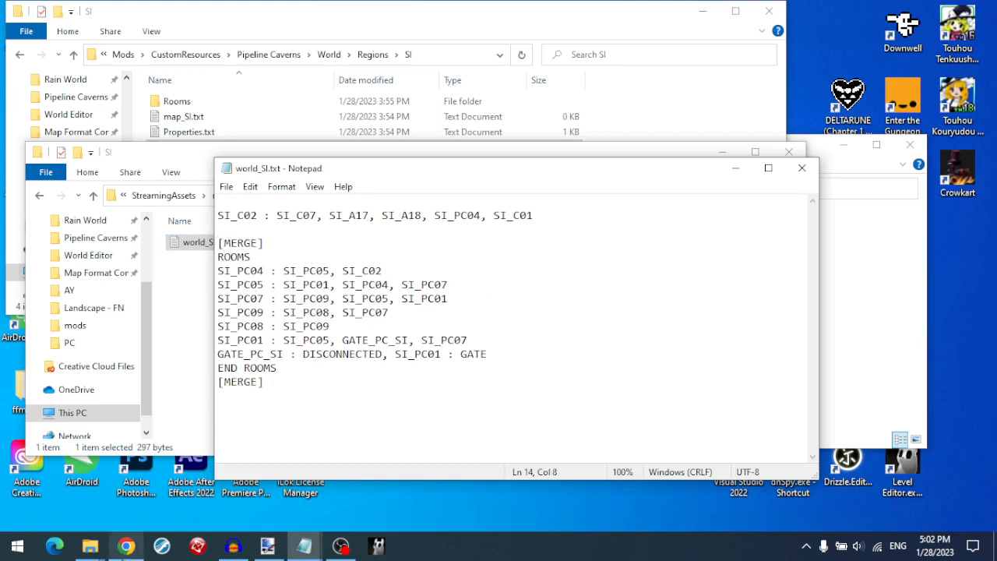
- From the SB folder's window, go to moreslugcats\modify\world\si in the mods folder and open its world_si.txt
click(91, 547)
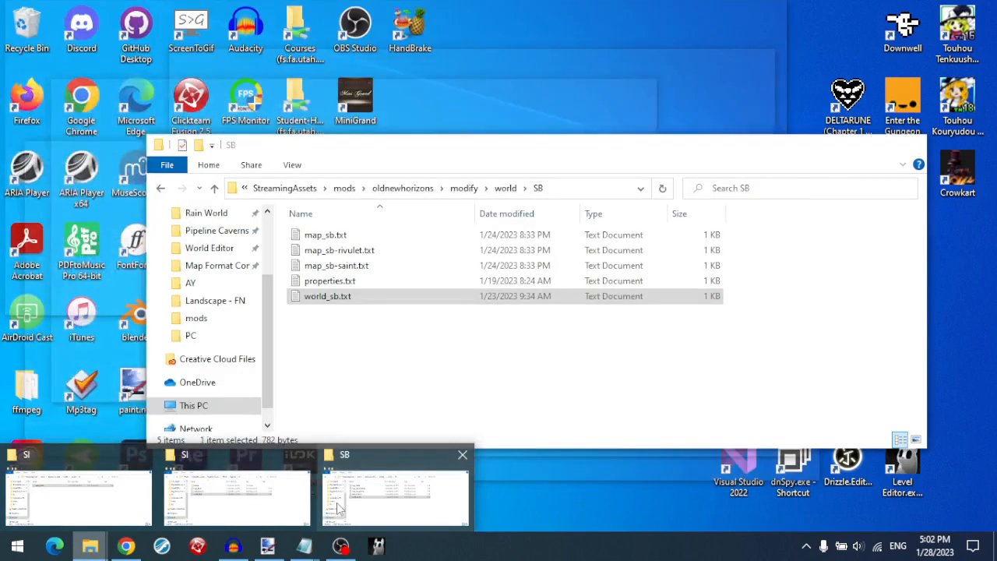
click(340, 508)
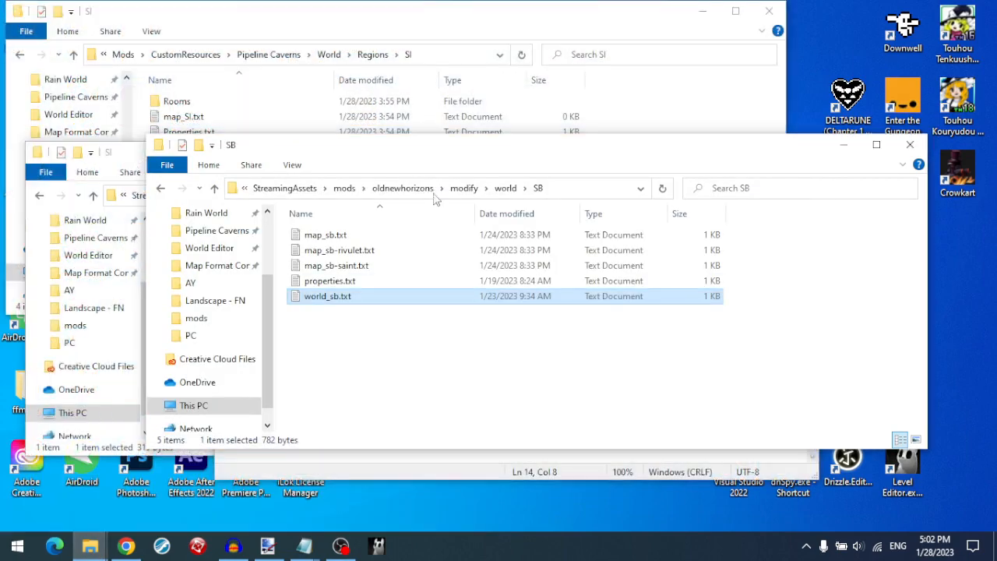
click(344, 188)
double_click(352, 286)
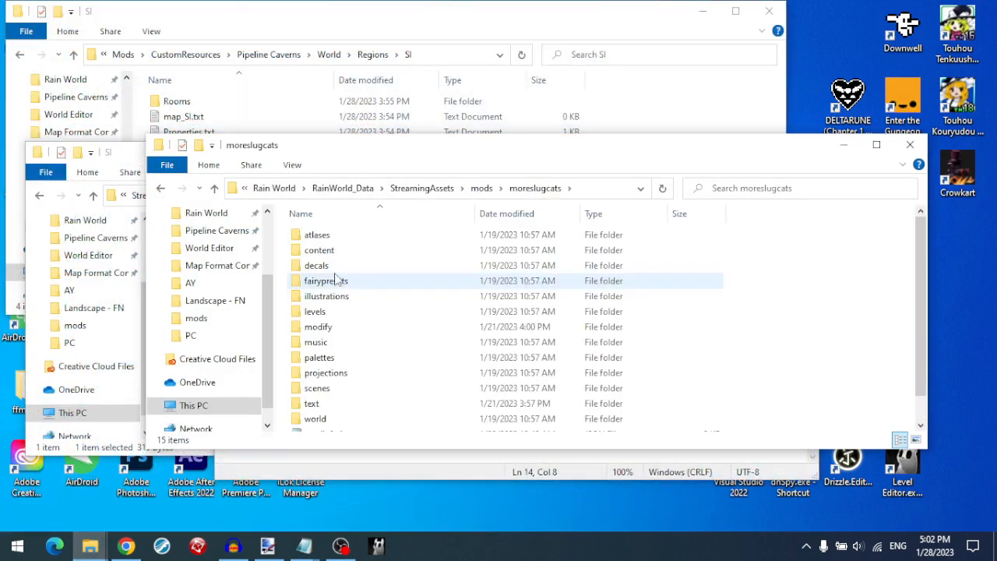
scroll(374, 331, down, 1)
double_click(335, 402)
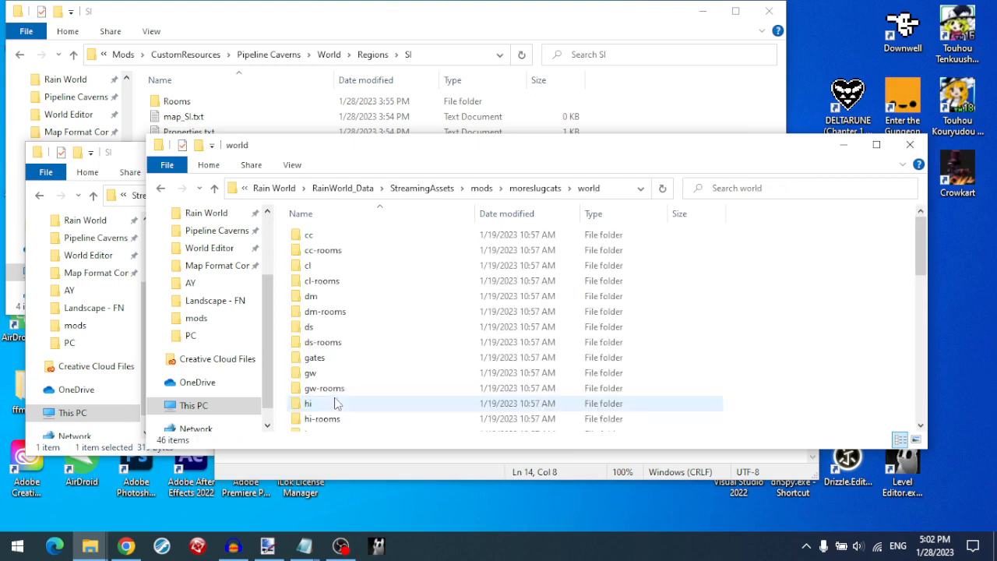
click(471, 191)
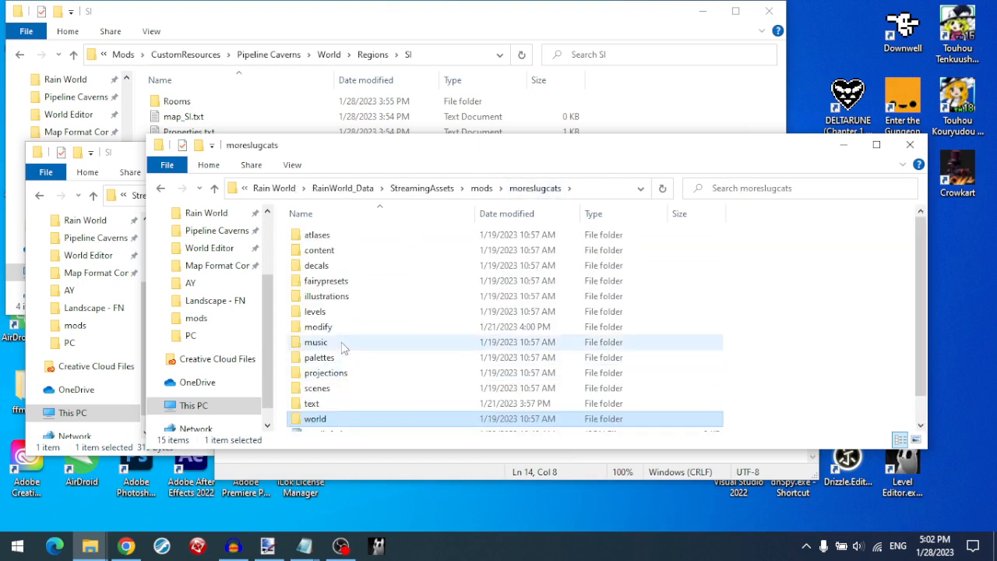
double_click(335, 330)
double_click(360, 267)
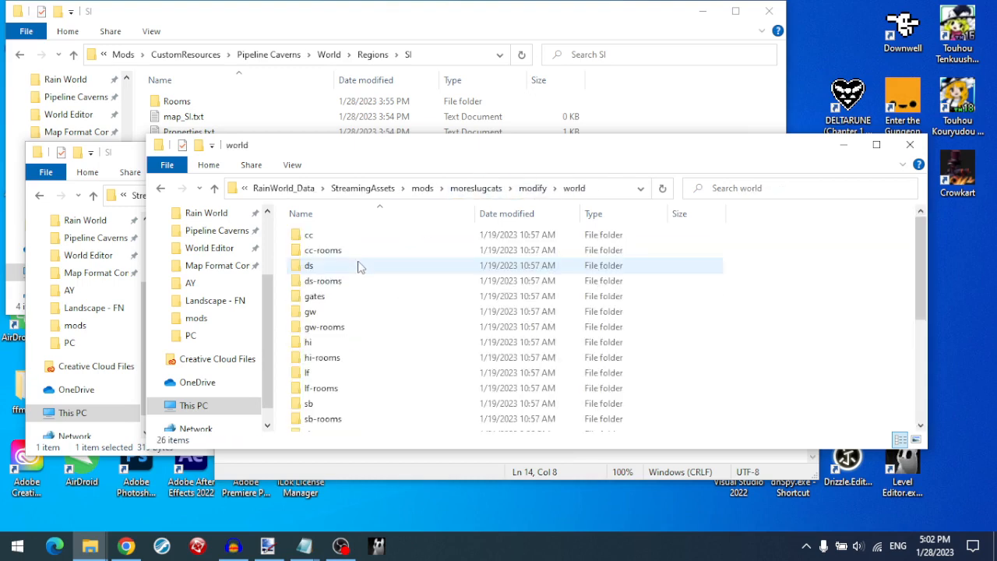
scroll(361, 267, down, 4)
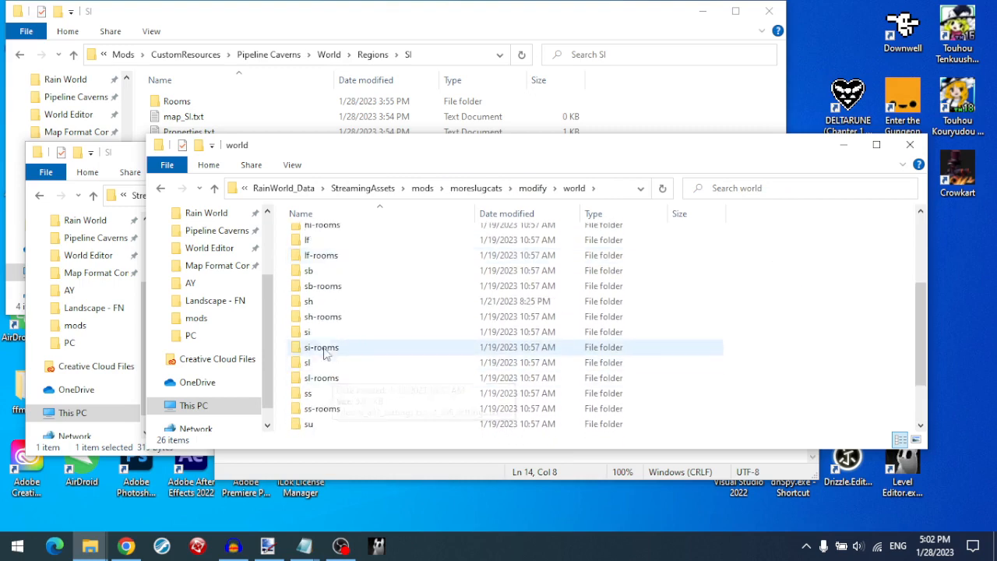
double_click(325, 338)
double_click(327, 250)
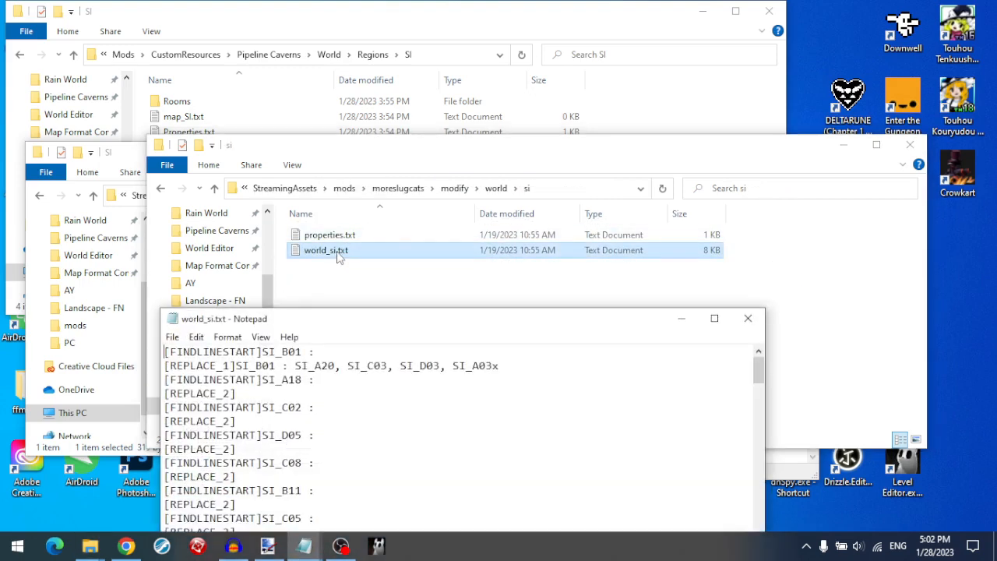
- Examine the SI_C02 line in the ROOMS block of the moreslugcats world_si.txt, highlighting its connections through SI_SAINTINTRO
drag(374, 323, 522, 232)
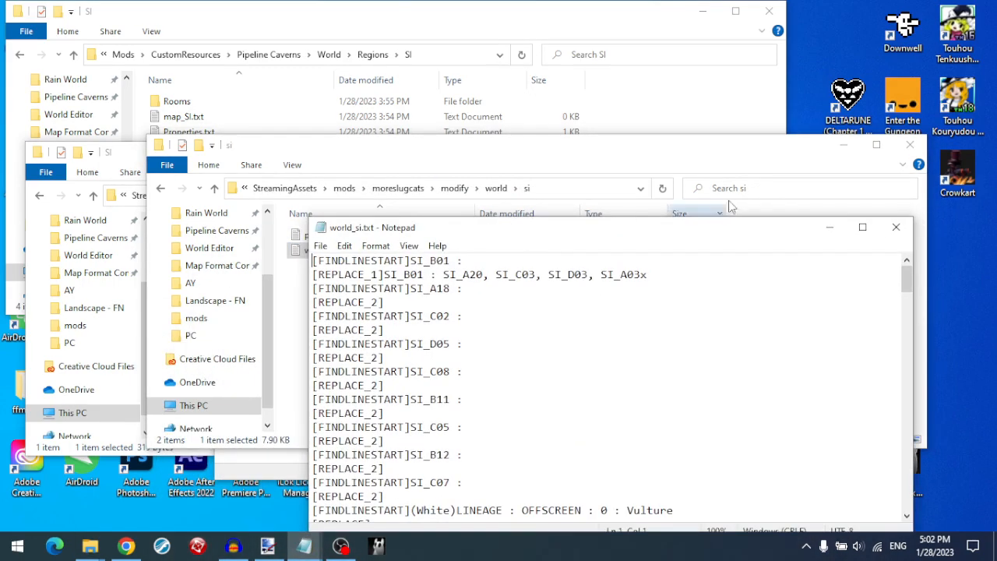
click(842, 145)
drag(908, 273, 908, 311)
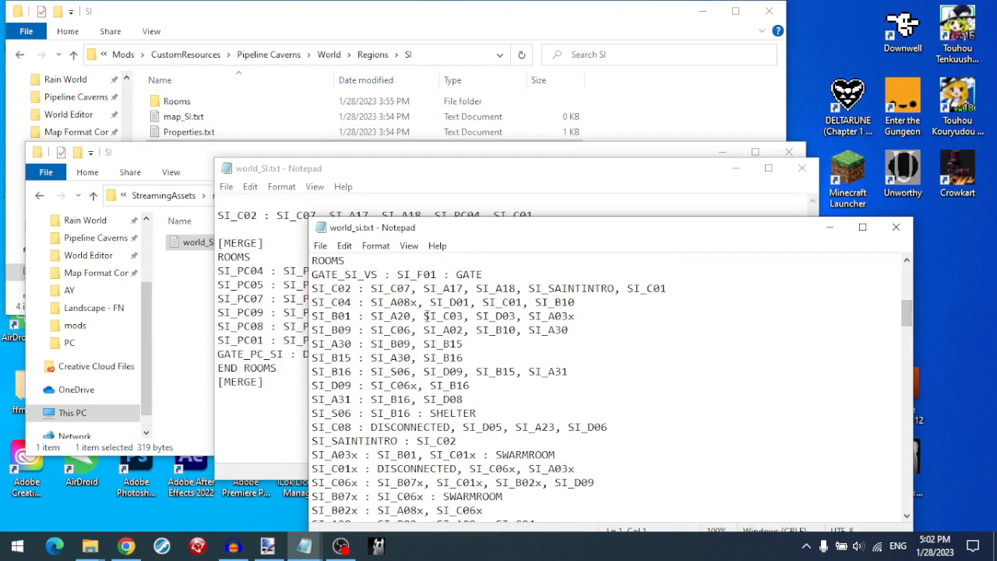
drag(307, 287, 647, 289)
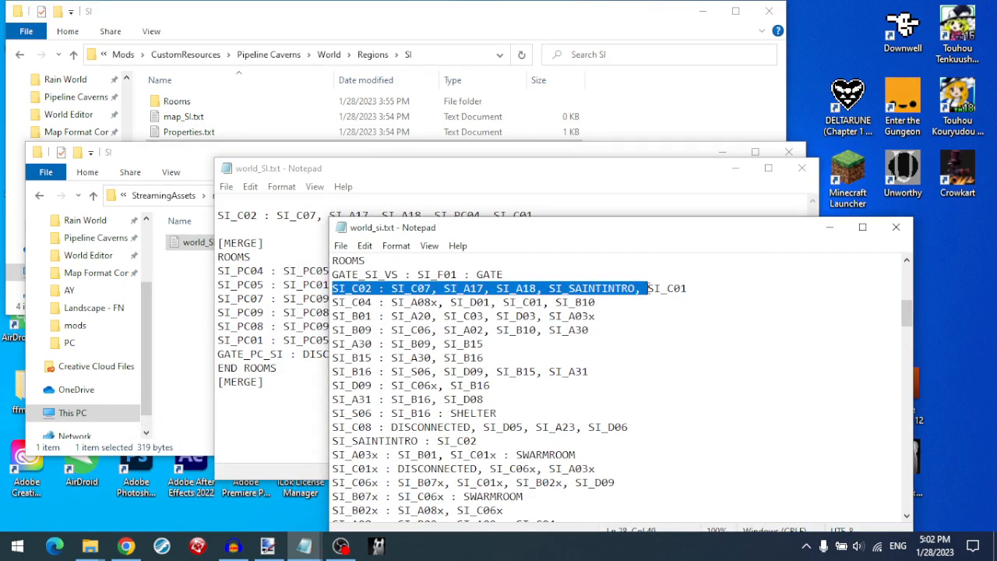
click(637, 288)
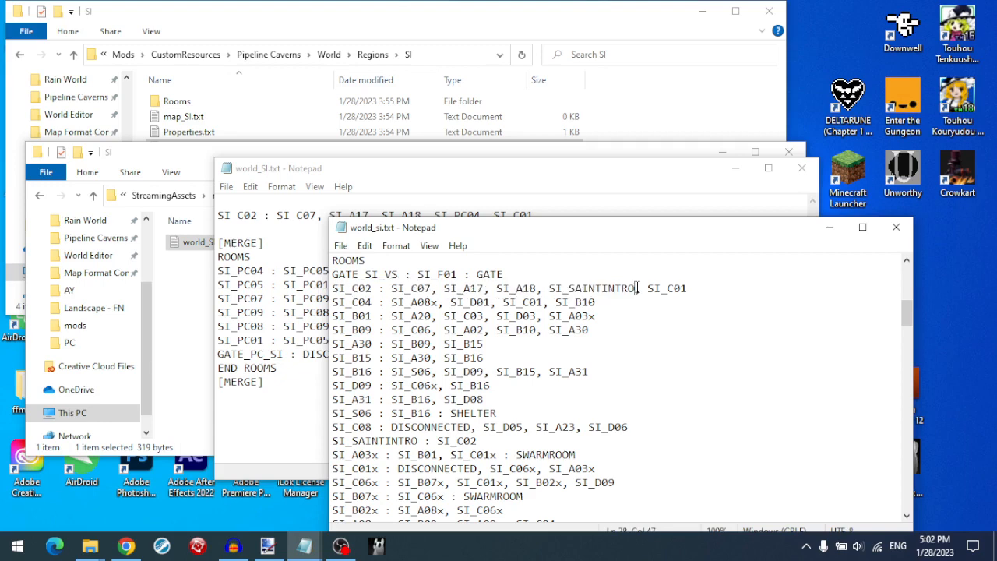
- Add SI_SAINTINTRO, copied from the moreslugcats world_si.txt, as a third connection on the SI_PC04 line of world_SI.txt
double_click(555, 288)
click(506, 184)
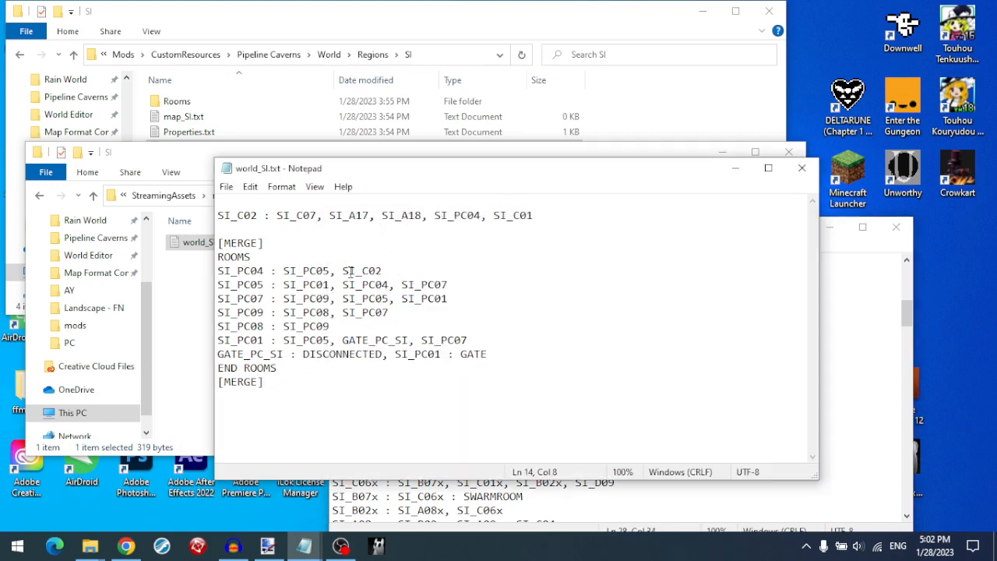
click(395, 273)
drag(238, 270, 265, 272)
click(392, 272)
text(,)
drag(558, 517, 549, 517)
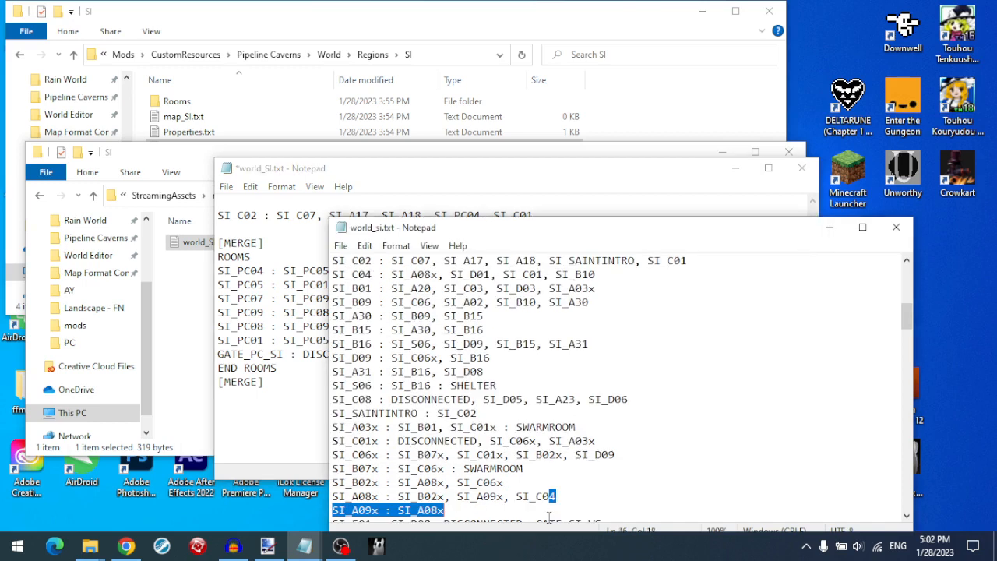
drag(550, 261, 640, 263)
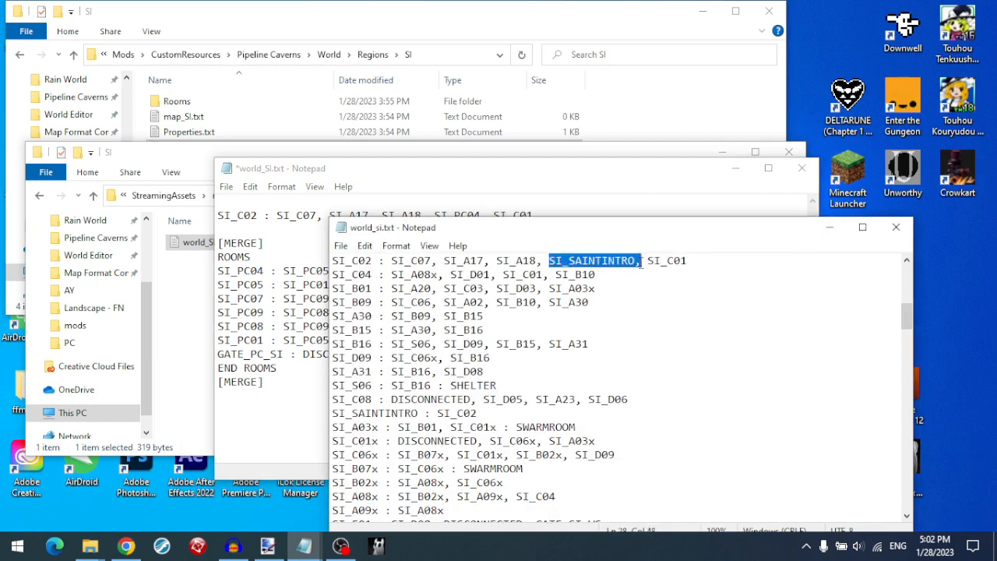
click(270, 299)
key(ctrl+v)
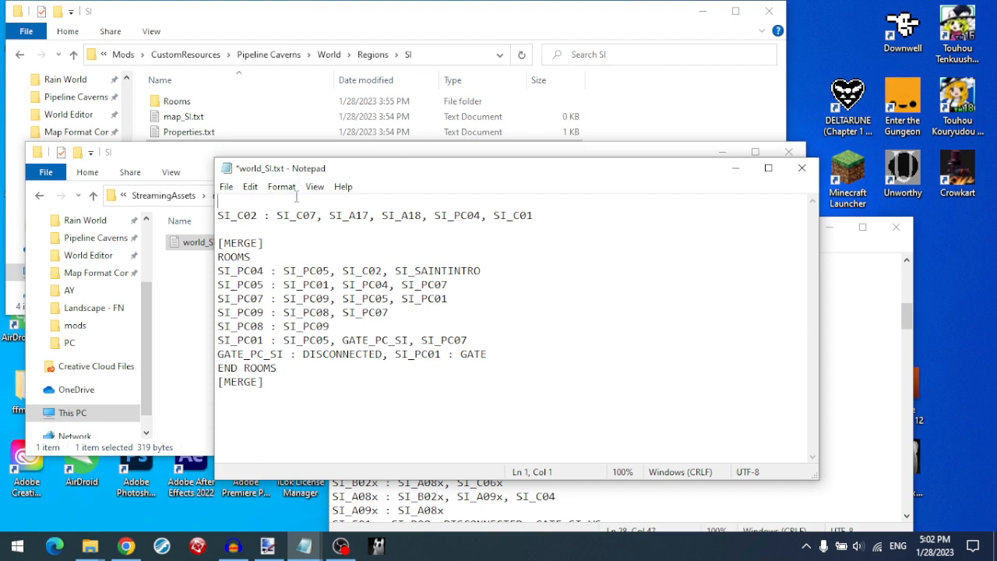
- Add the line "[FINDLINESTART]SI_C02 :" directly above the SI_C02 connection line, reusing the room name from that line
text(FINDLINESTAR)
drag(219, 217, 277, 222)
key(ctrl+c)
click(370, 203)
key(ctrl+v)
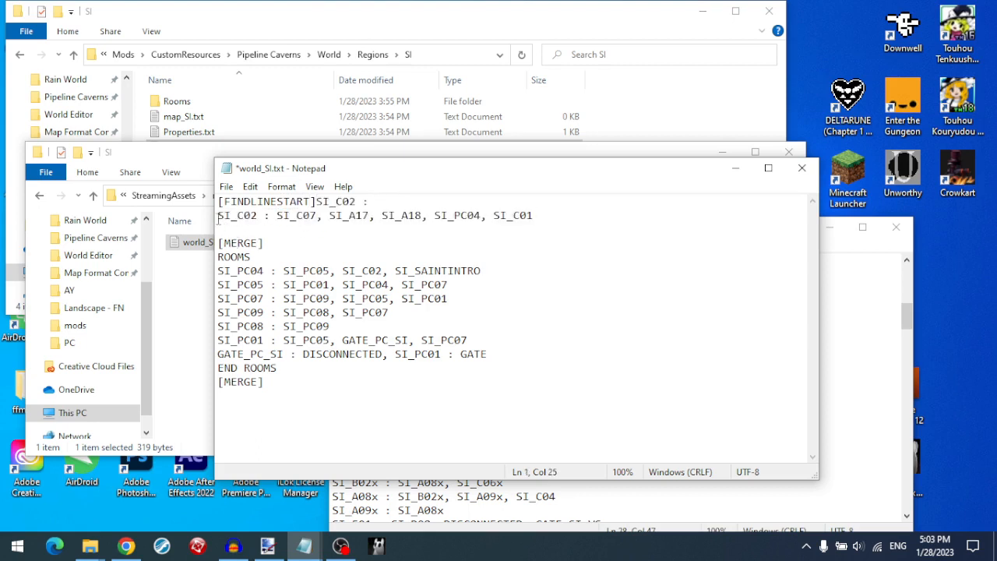
- Prefix the full SI_C02 connection line with [REPLACE] and save world_SI.txt
text([])
key(Left)
text(REPLACE)
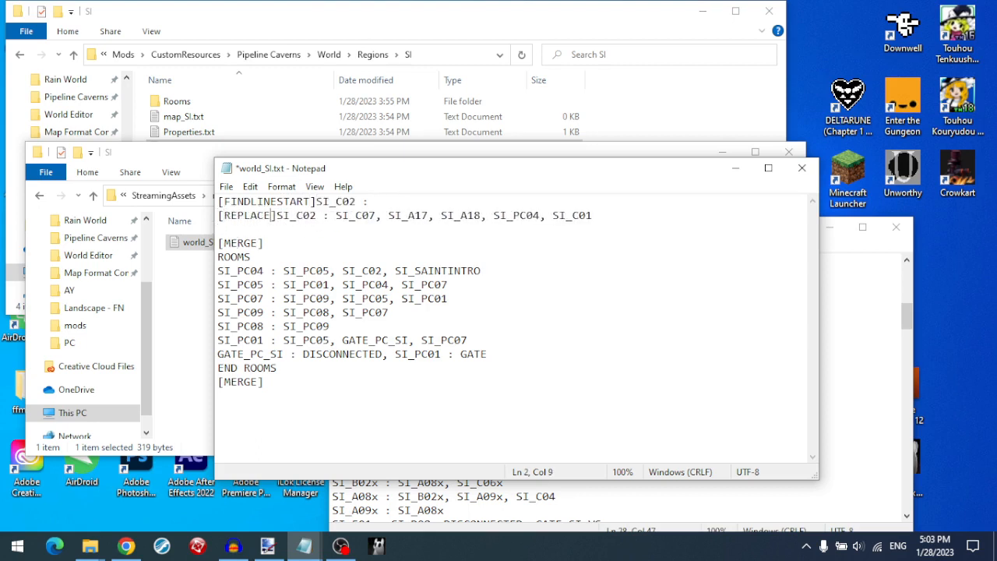
key(ctrl+s)
drag(315, 202, 393, 201)
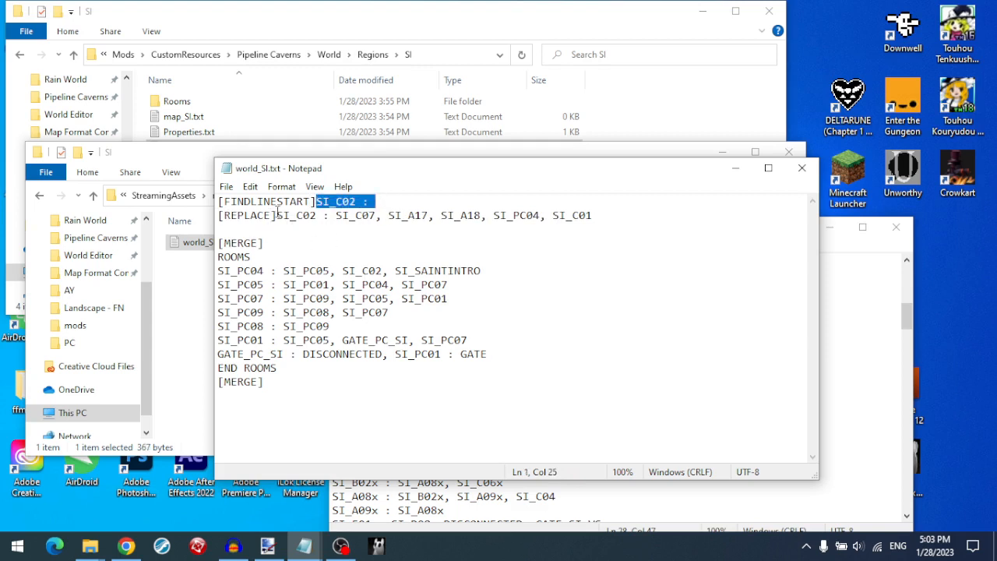
click(522, 272)
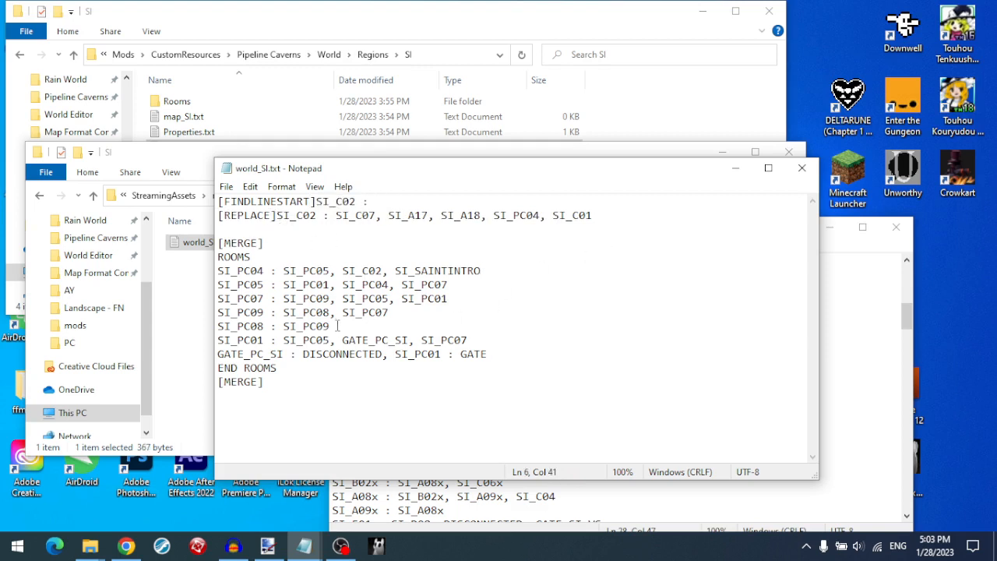
- Examine the SI_SAINTINTRO connection on the SI_PC04 line of world_SI.txt and close the file
drag(401, 272, 486, 273)
click(491, 273)
drag(394, 271, 481, 271)
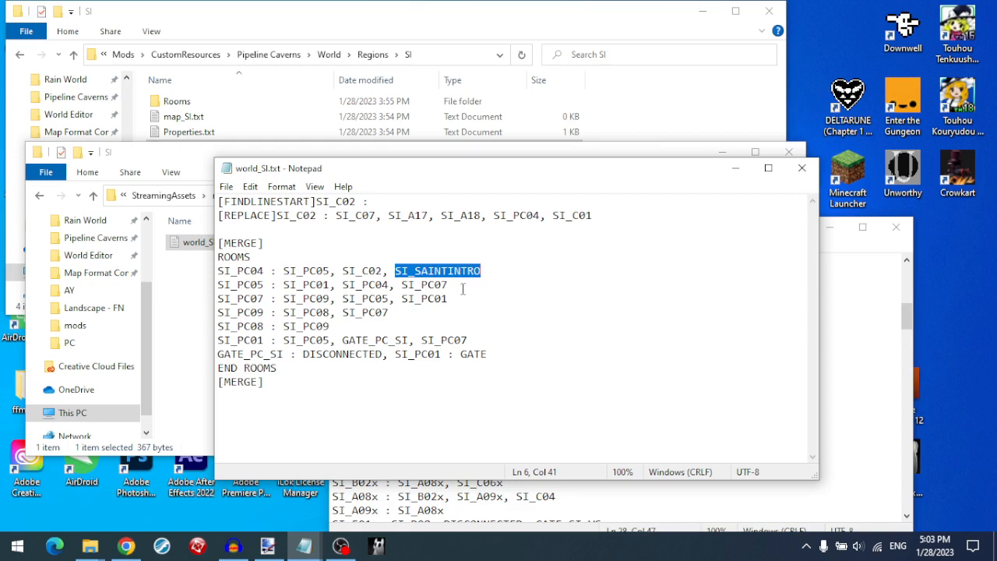
click(802, 168)
- Inspect Properties.txt and map_SI.txt in the CustomResources SI region folder, closing each file after viewing
double_click(311, 133)
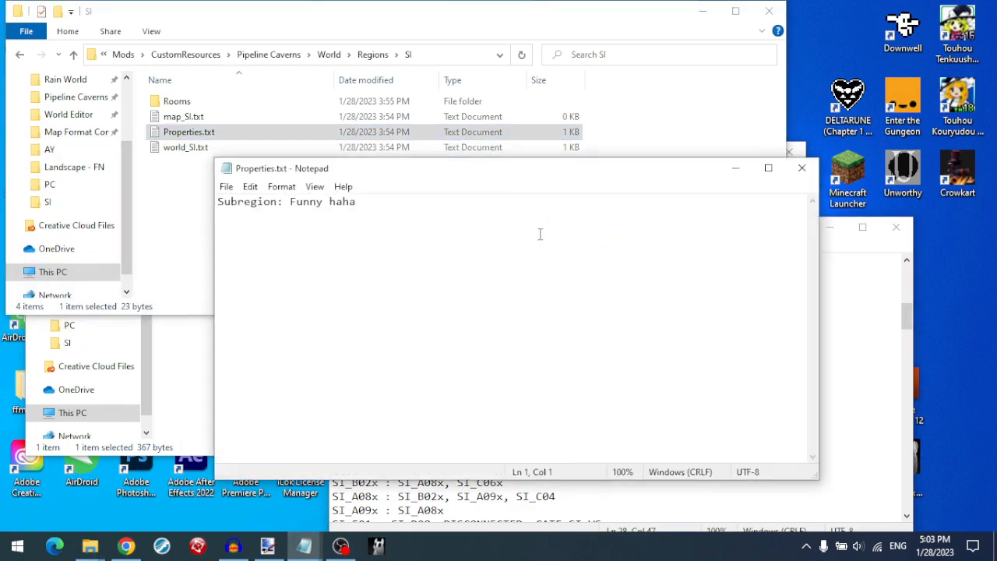
click(802, 168)
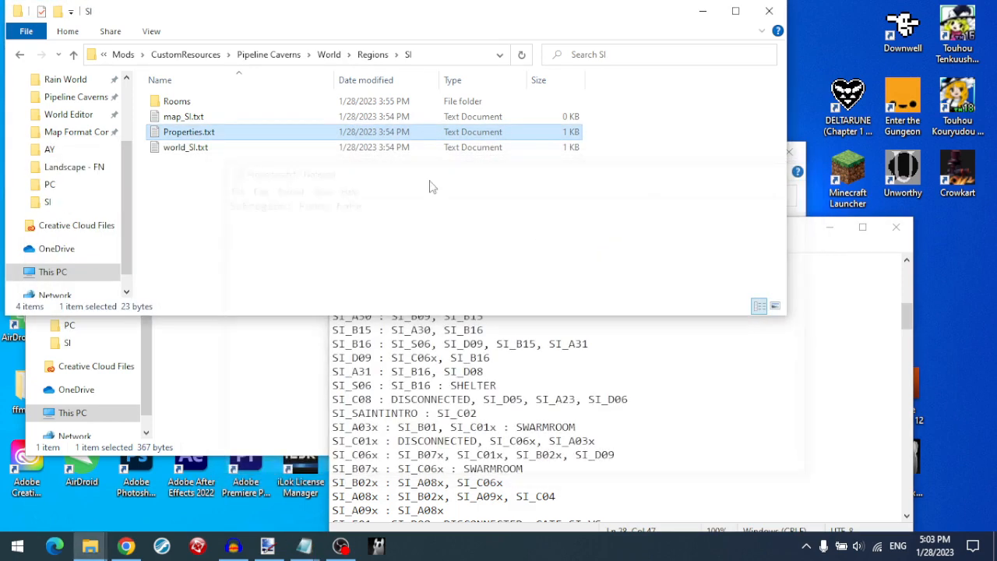
double_click(335, 119)
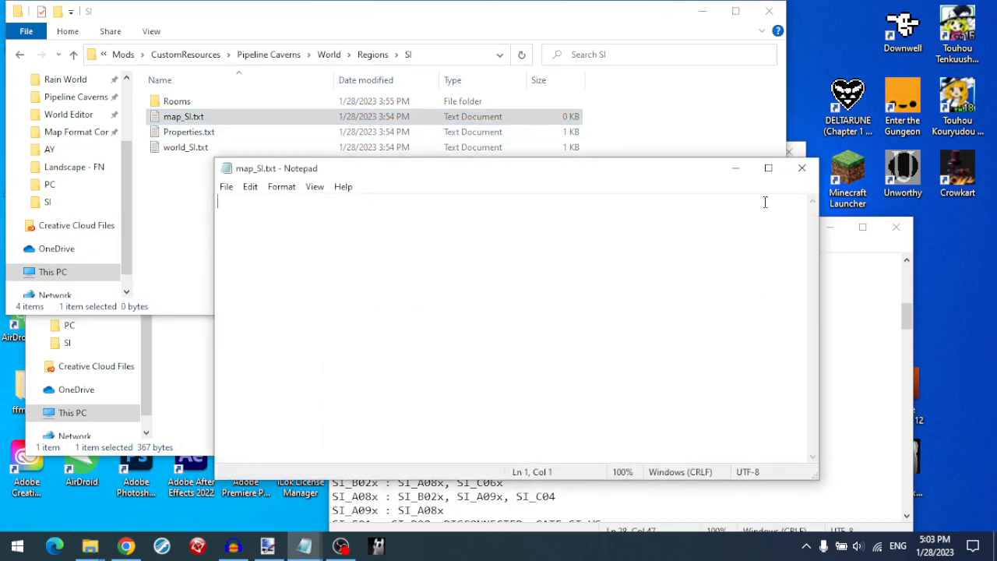
click(801, 168)
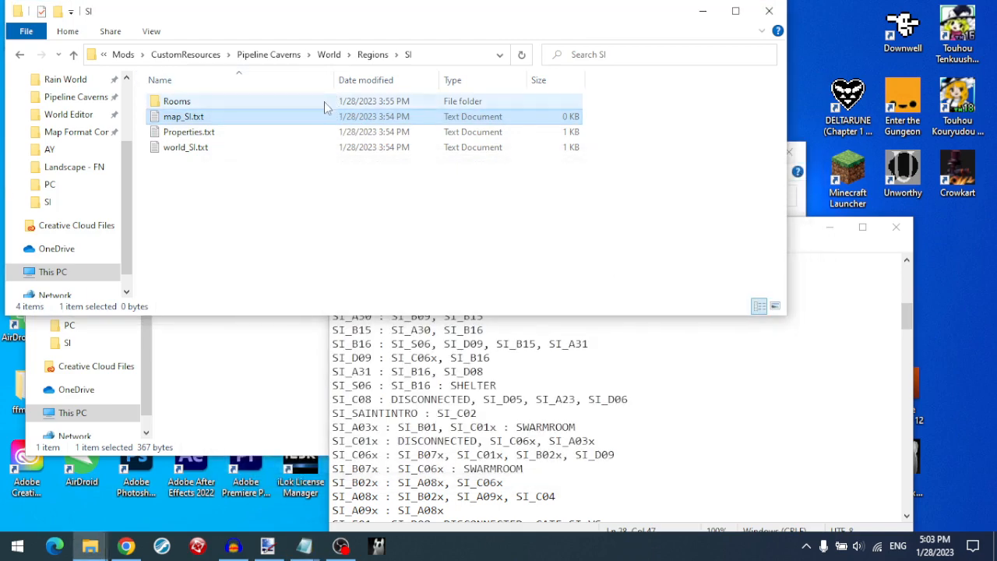
- Copy the Rooms folder from the CustomResources Pipeline Caverns SI region folder
double_click(326, 102)
click(407, 55)
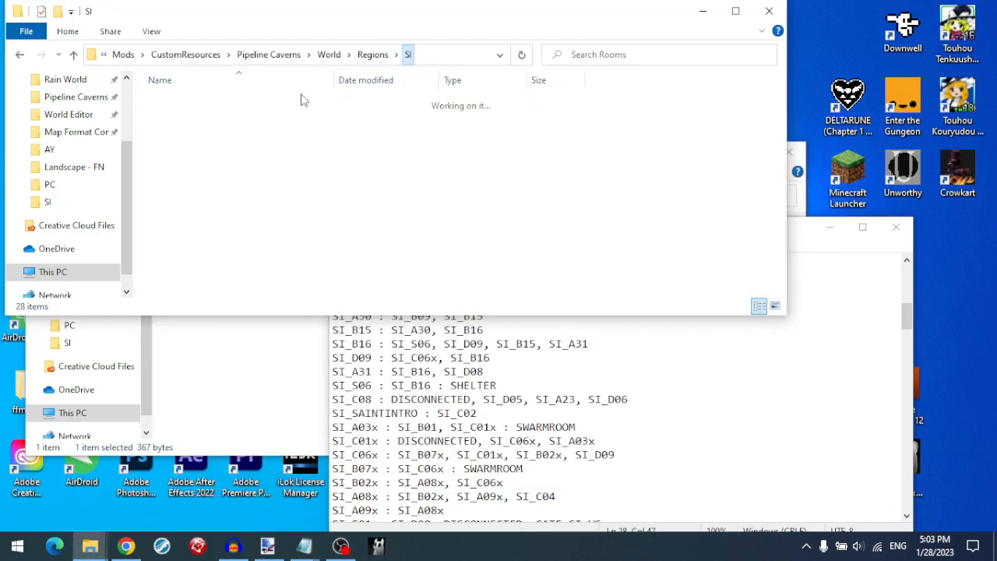
right_click(265, 102)
click(303, 439)
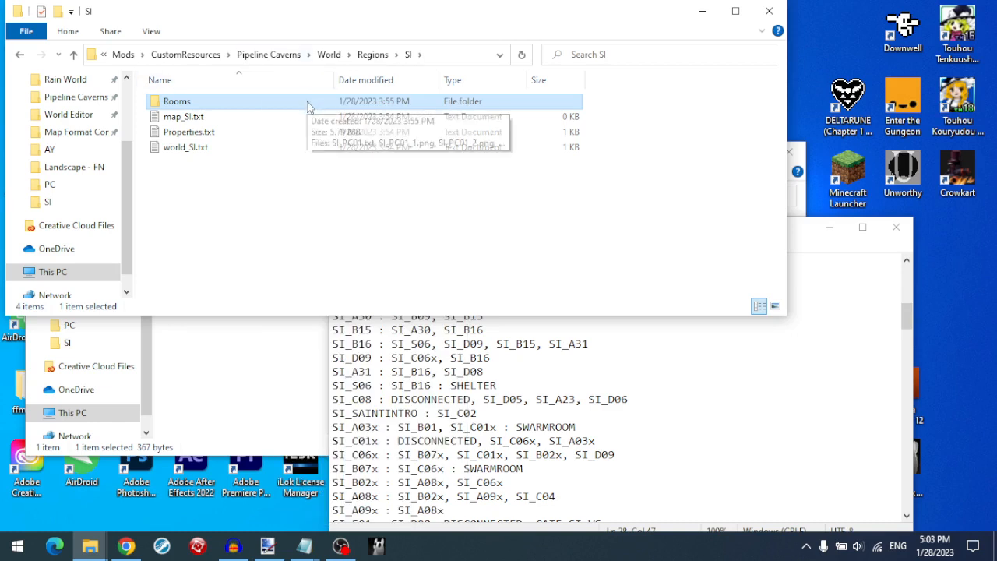
- Review world_SI.txt in the mod's modify/world/SI folder and close it
click(288, 350)
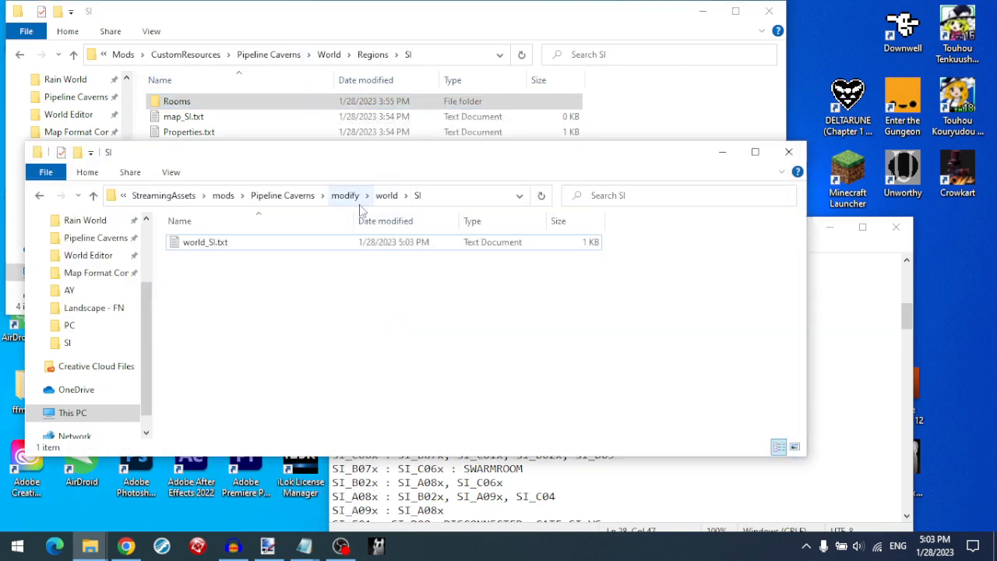
double_click(285, 245)
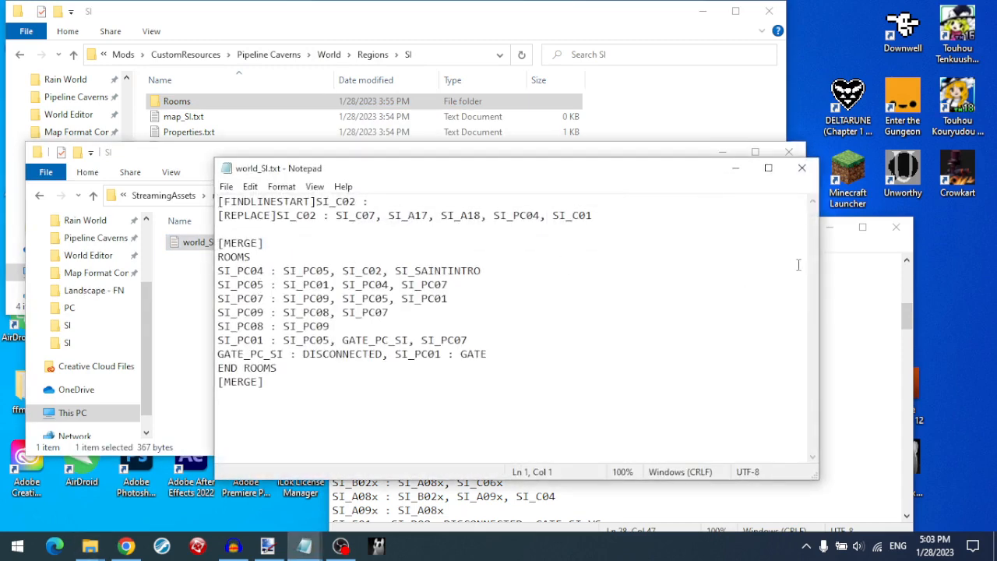
click(800, 168)
- Browse the room files inside the CustomResources SI region's Rooms folder
double_click(199, 103)
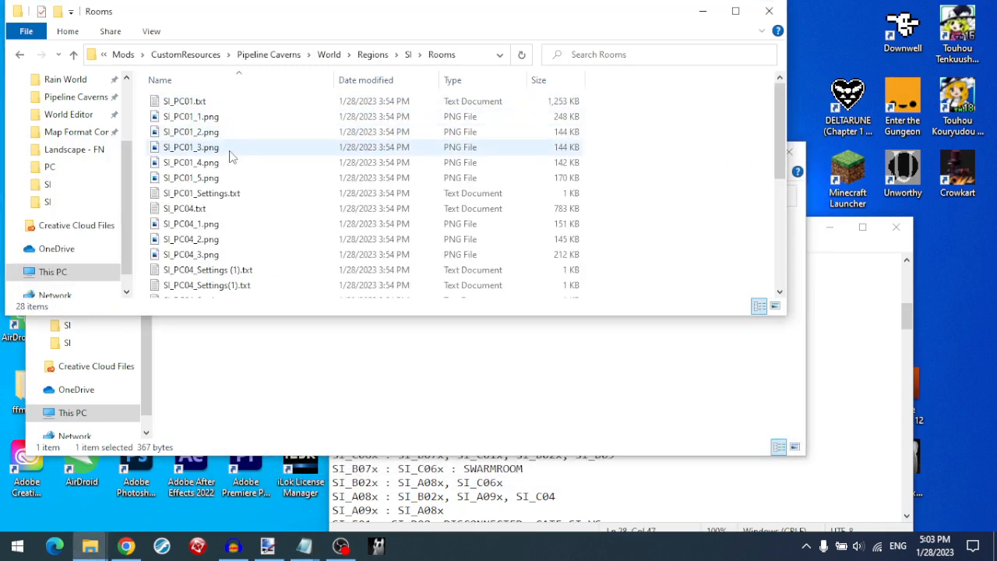
scroll(229, 155, down, 2)
scroll(229, 155, up, 1)
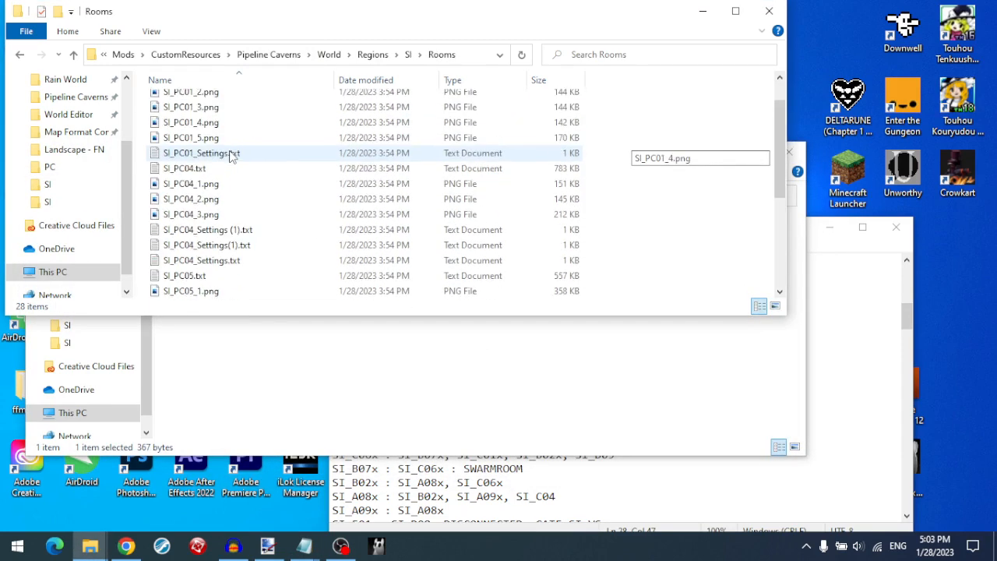
scroll(229, 156, up, 1)
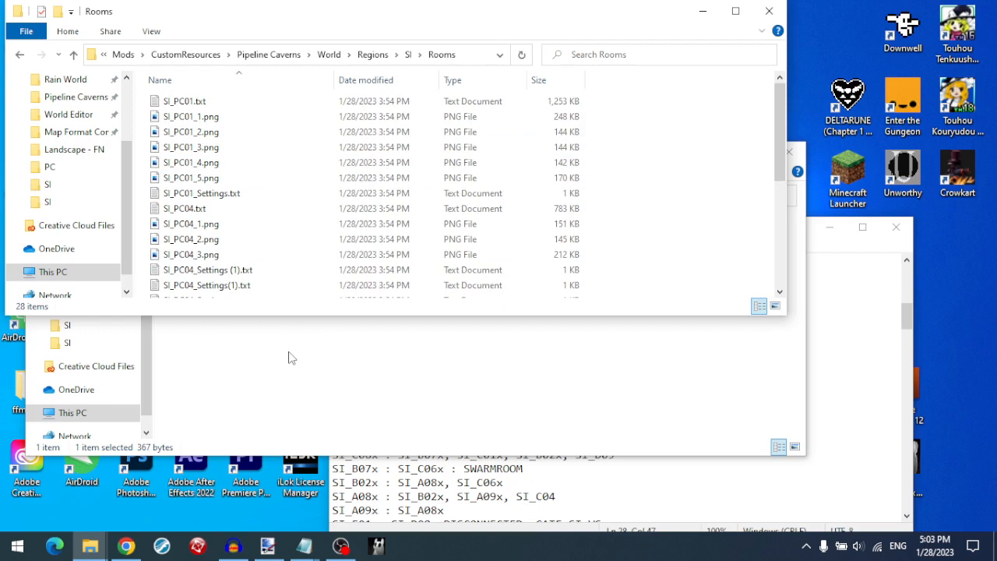
- Create a folder named SI-Rooms in the world folder of the Pipeline Caverns mod under StreamingAssets
click(237, 391)
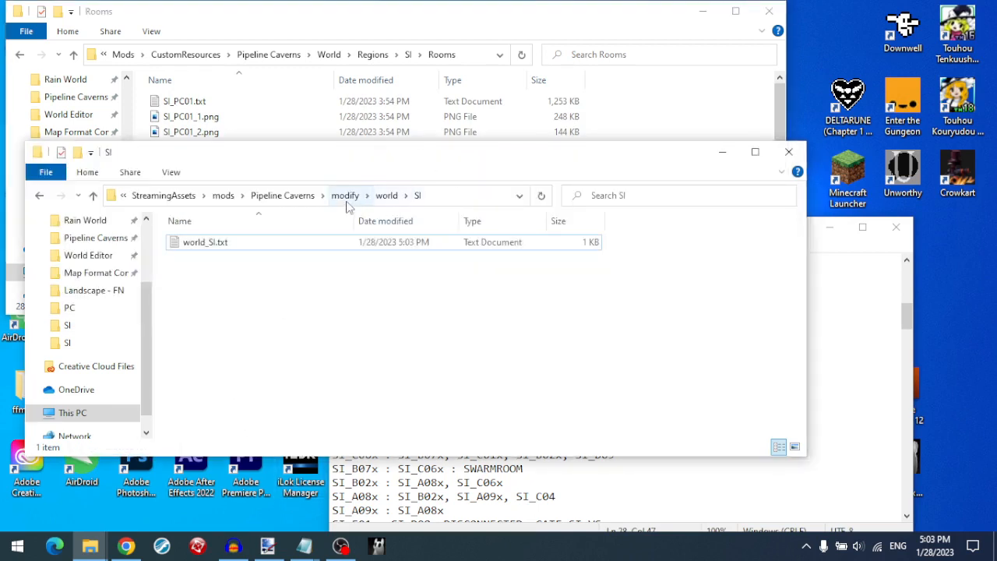
click(300, 198)
double_click(327, 333)
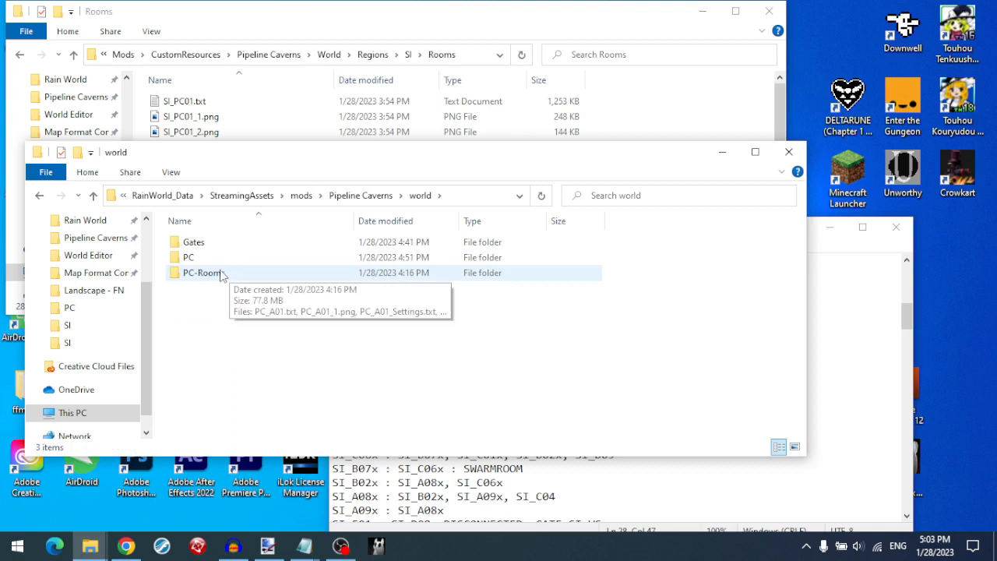
right_click(249, 311)
mouse_move(327, 272)
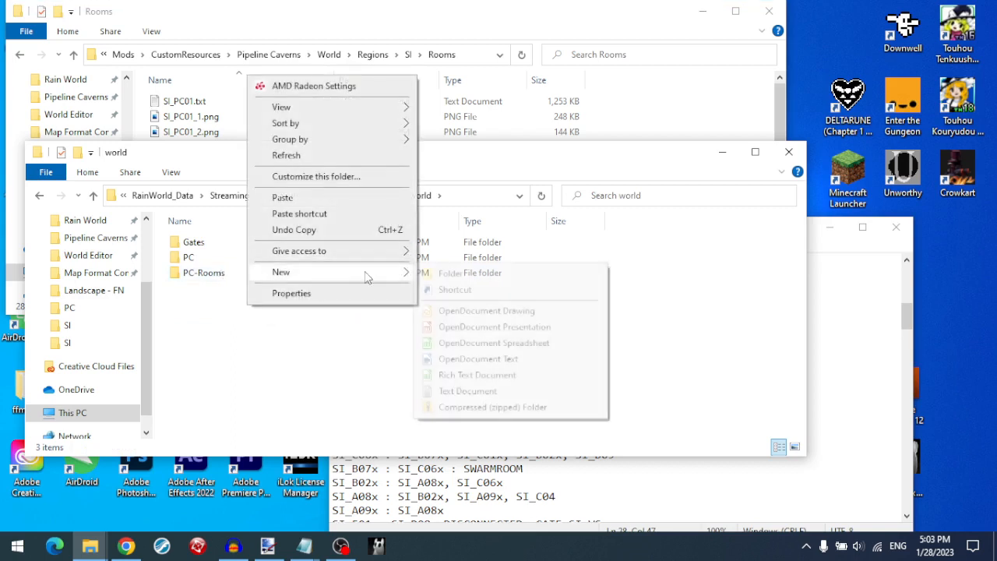
click(470, 274)
text(SI)
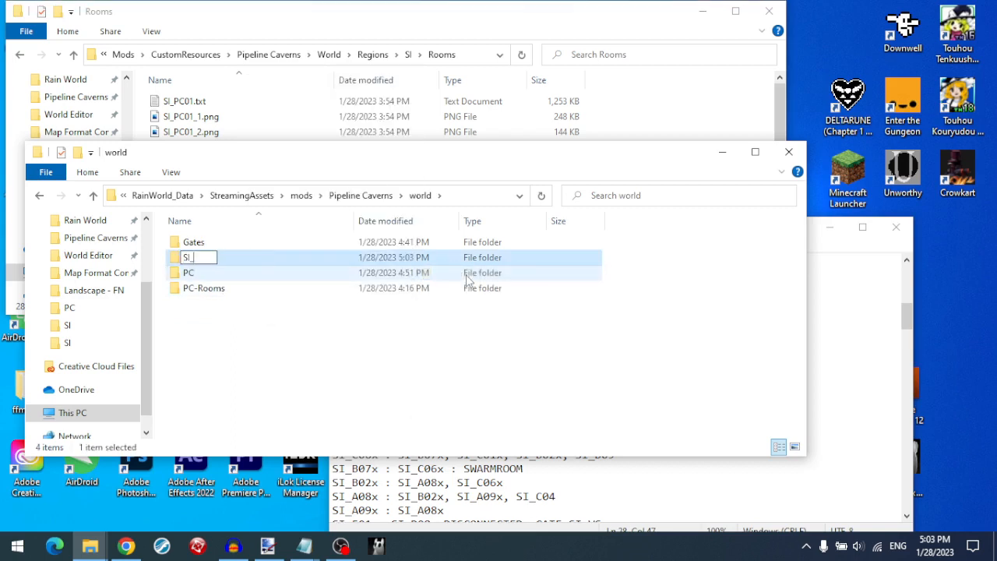
text(-Rooms)
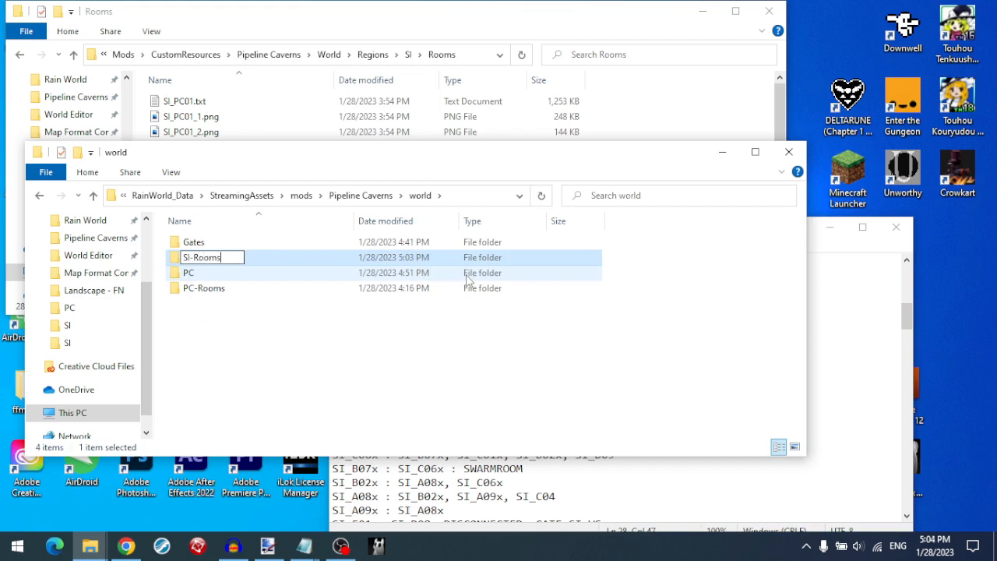
key(Return)
- Paste the copied Rooms folder into the SI-Rooms folder
double_click(283, 292)
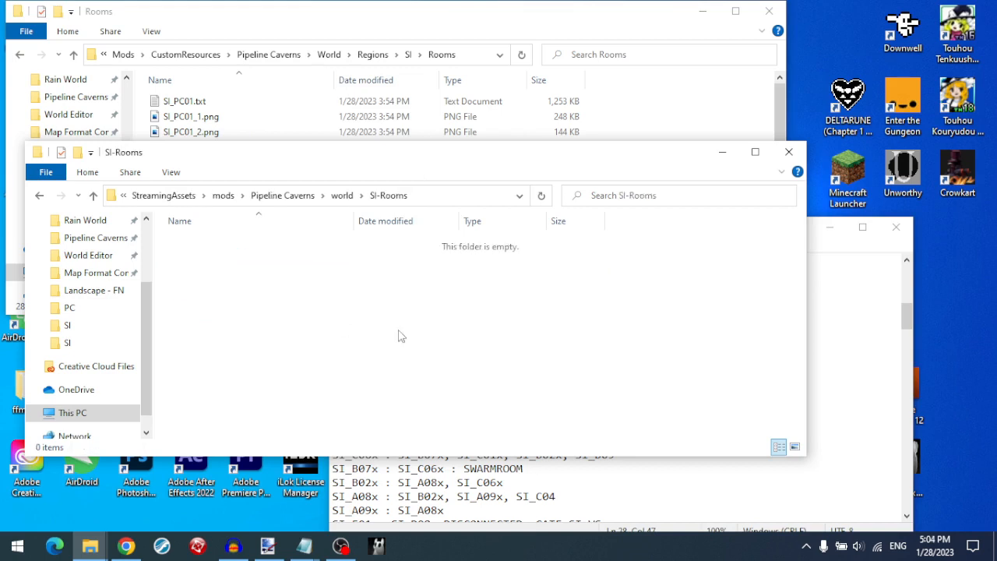
right_click(400, 335)
click(462, 221)
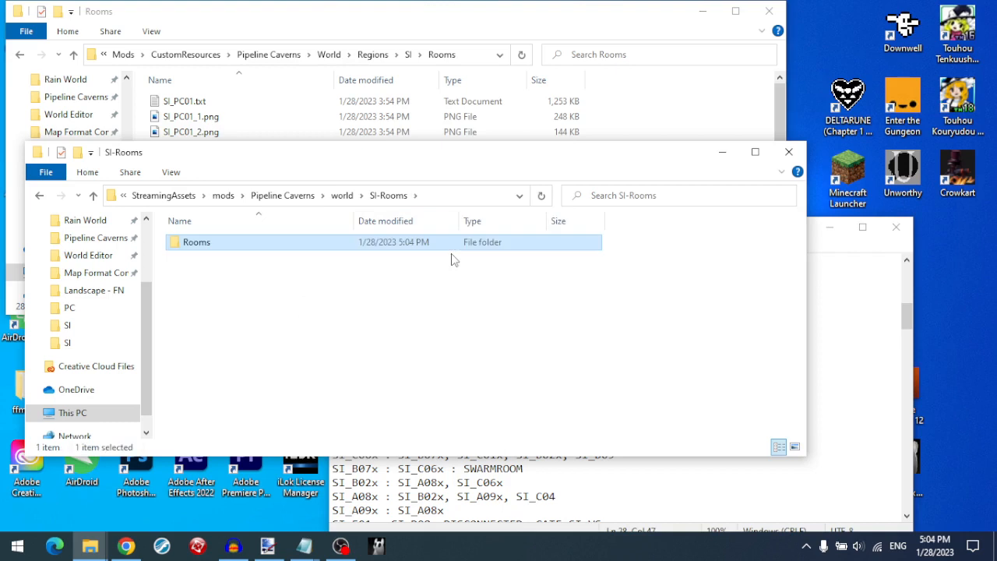
- Move all room files out of the pasted Rooms folder directly into SI-Rooms and delete the emptied Rooms folder
double_click(353, 248)
key(ctrl+a)
drag(322, 241, 388, 201)
click(389, 196)
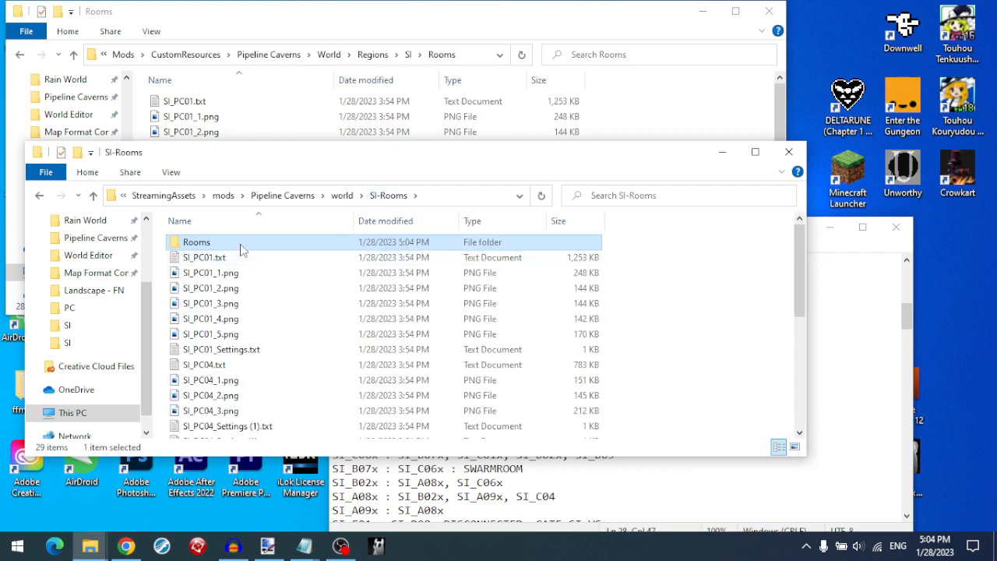
key(Delete)
scroll(285, 283, down, 5)
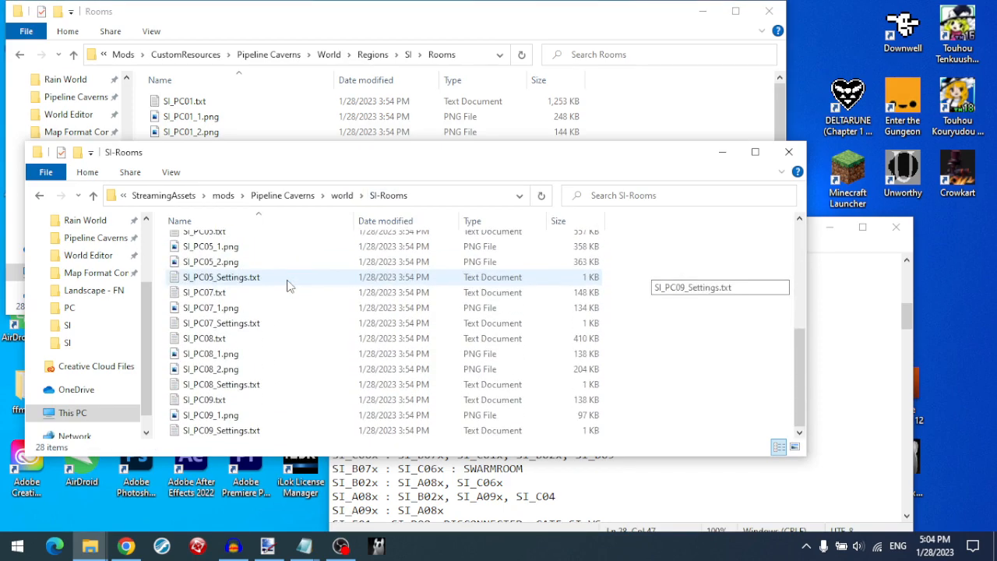
scroll(285, 283, up, 5)
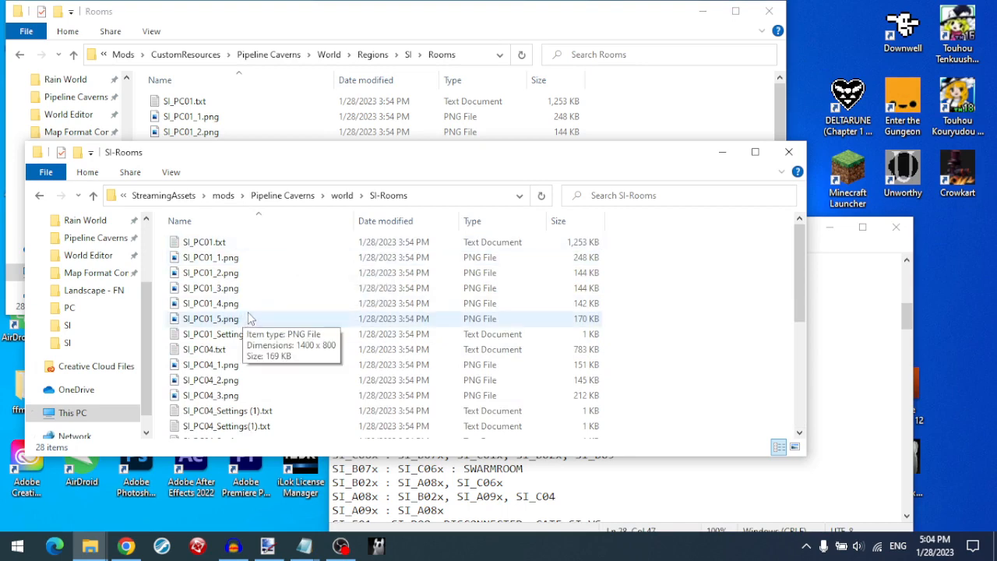
- Minimize the world_si.txt Notepad window and launch Rain World from the desktop
click(830, 227)
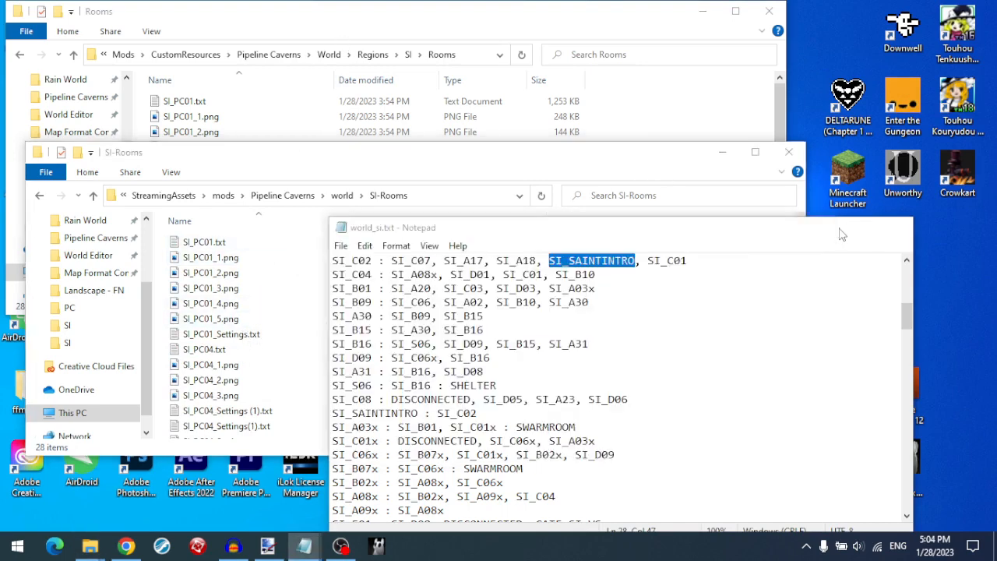
click(840, 397)
double_click(840, 397)
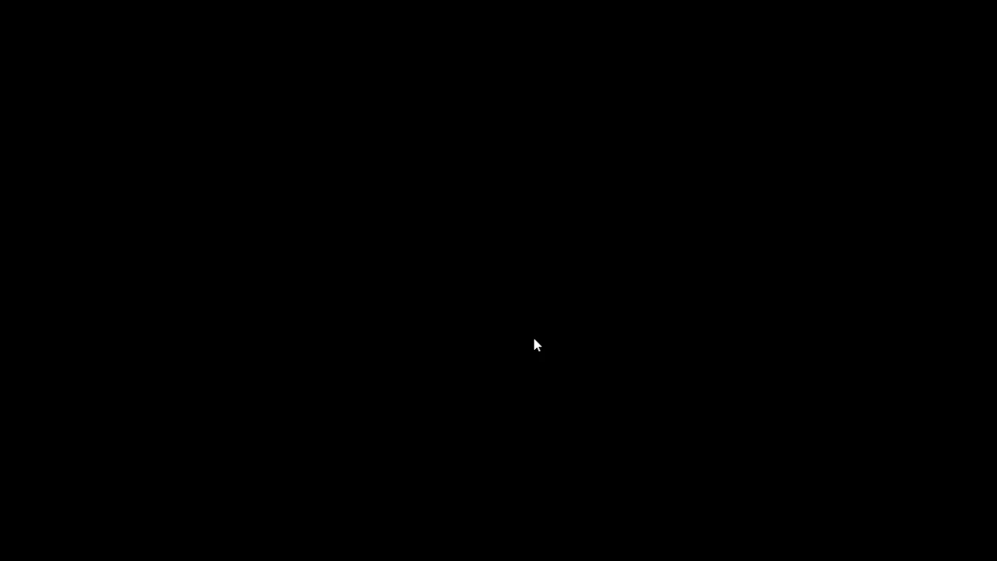
- Switch from the game back to the SI-Rooms folder window and close the world_si.txt, world_sb.txt and world_cc.txt Notepad windows
key(alt+Tab)
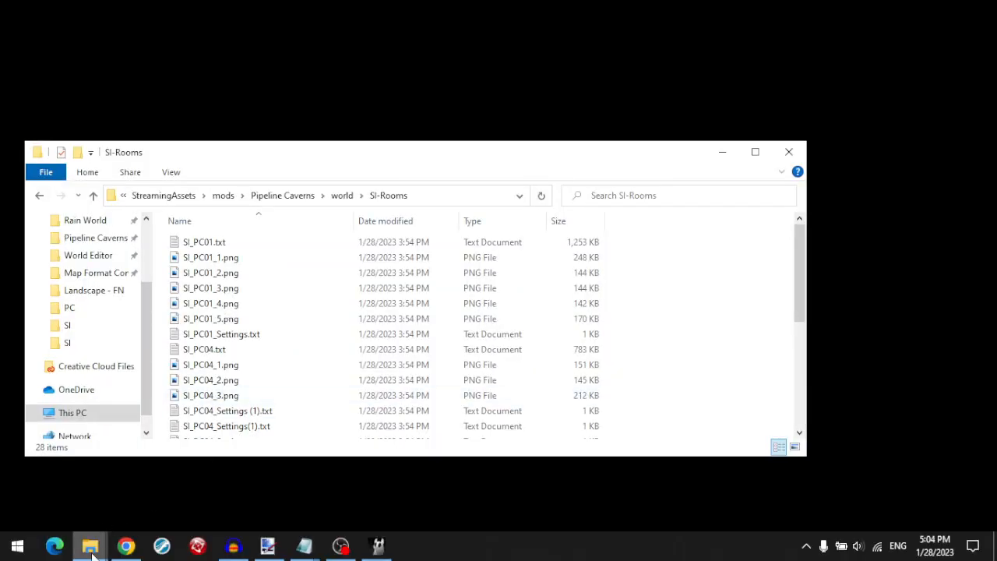
mouse_move(89, 546)
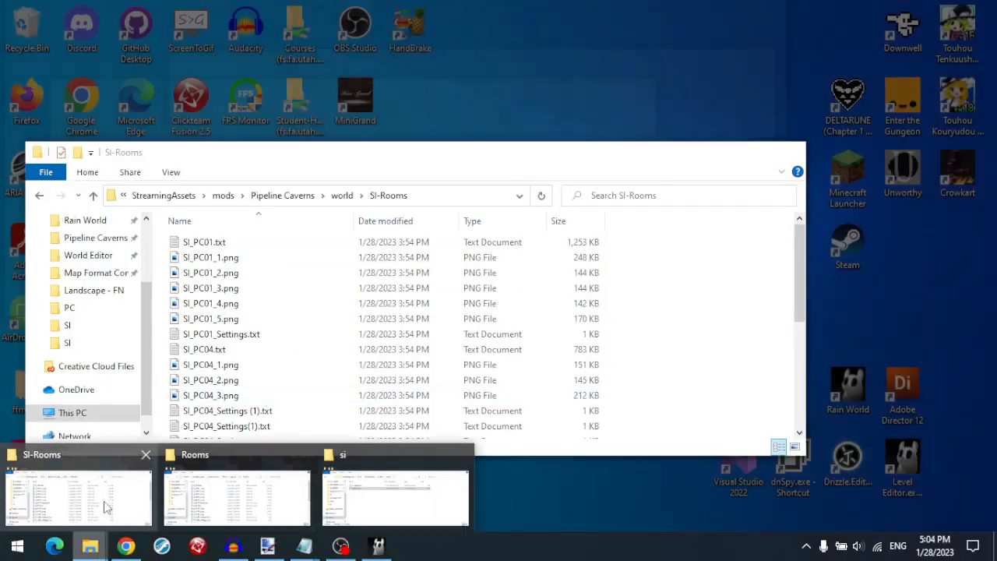
click(103, 503)
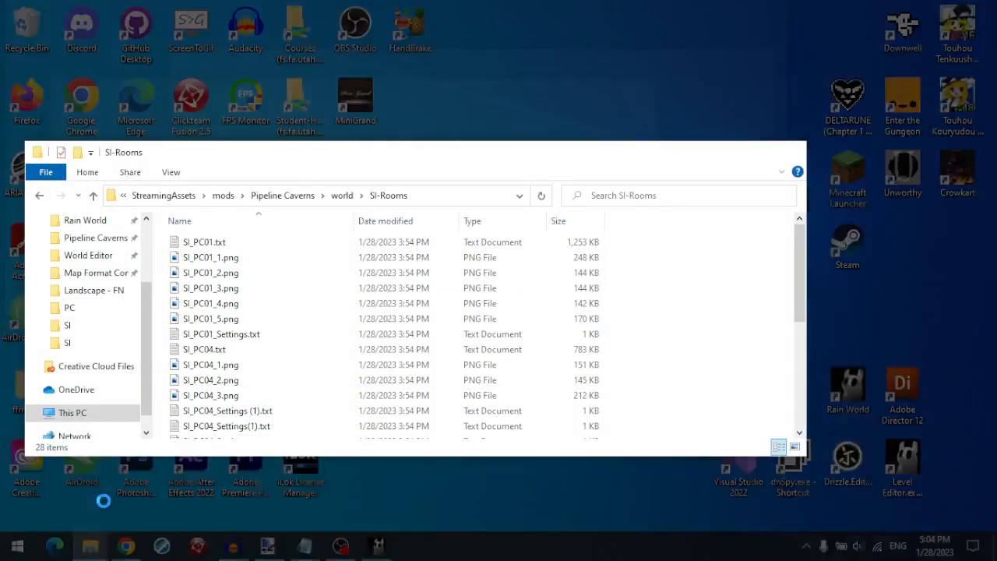
click(304, 545)
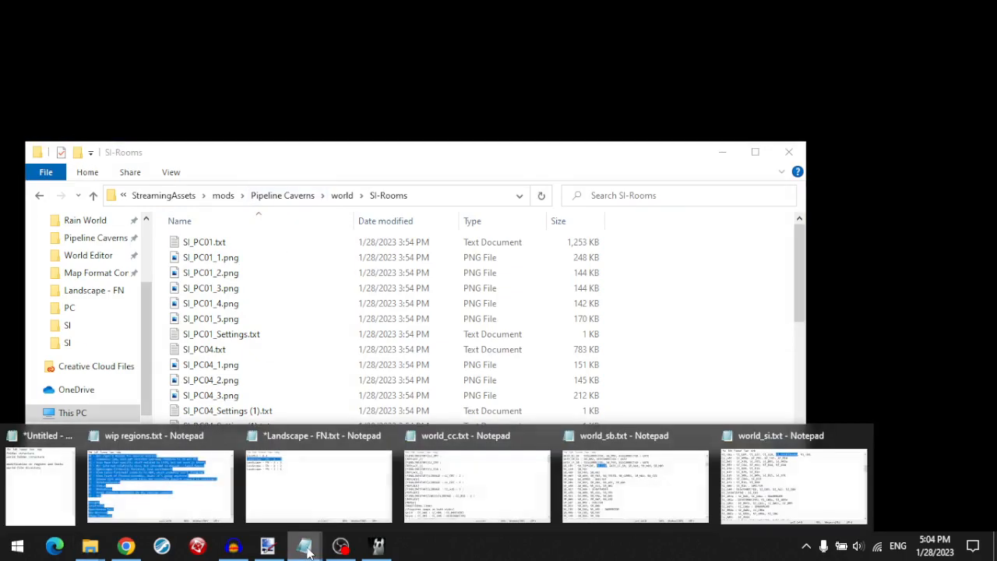
click(861, 436)
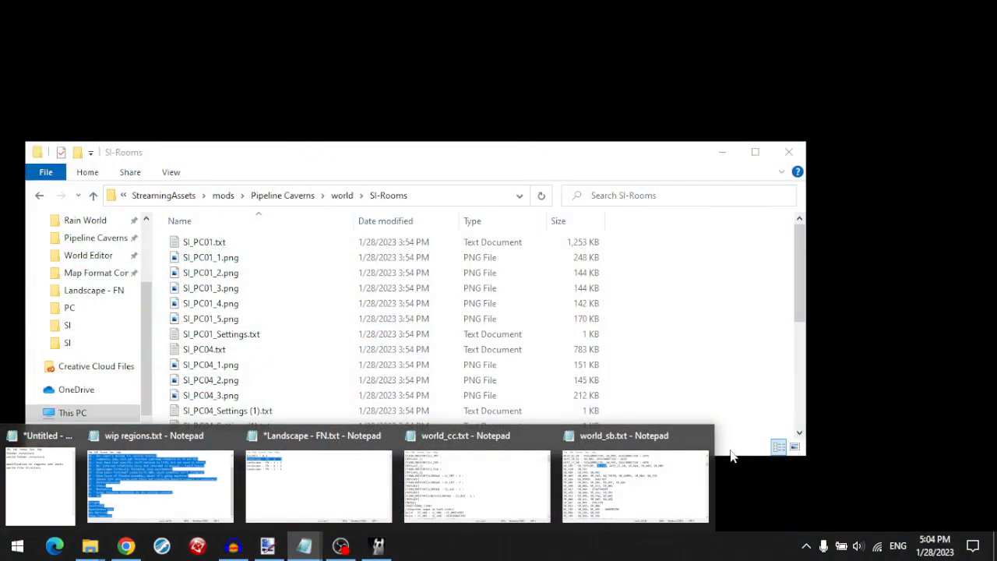
click(704, 435)
click(571, 436)
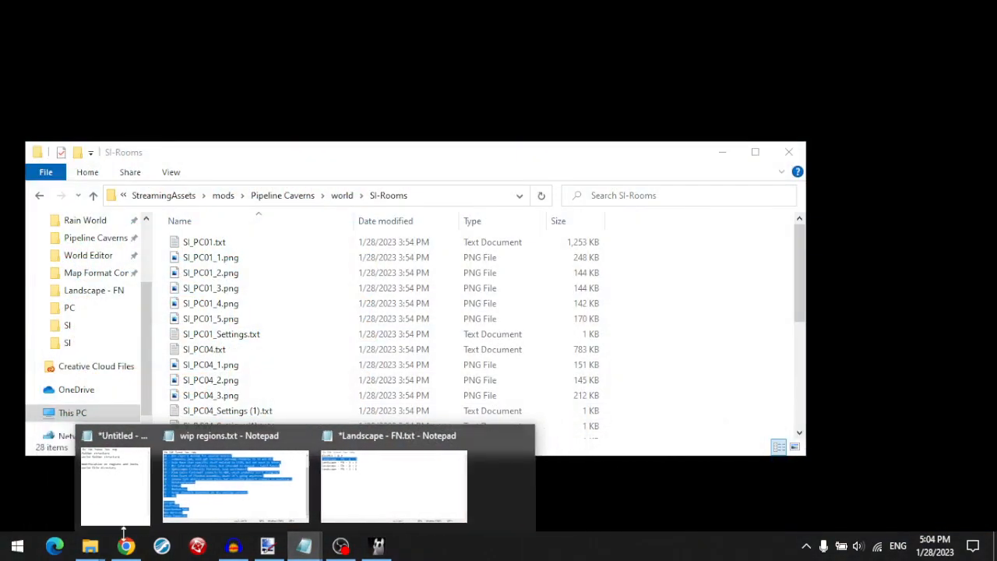
- In the si folder's File Explorer window, go up to the mods folder and on to StreamingAssets
mouse_move(84, 534)
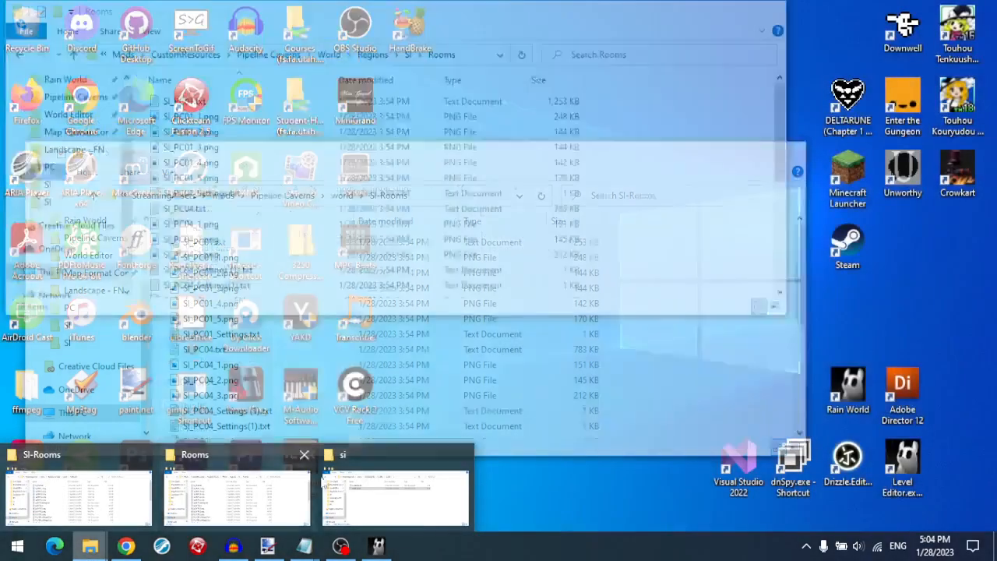
click(356, 474)
click(344, 188)
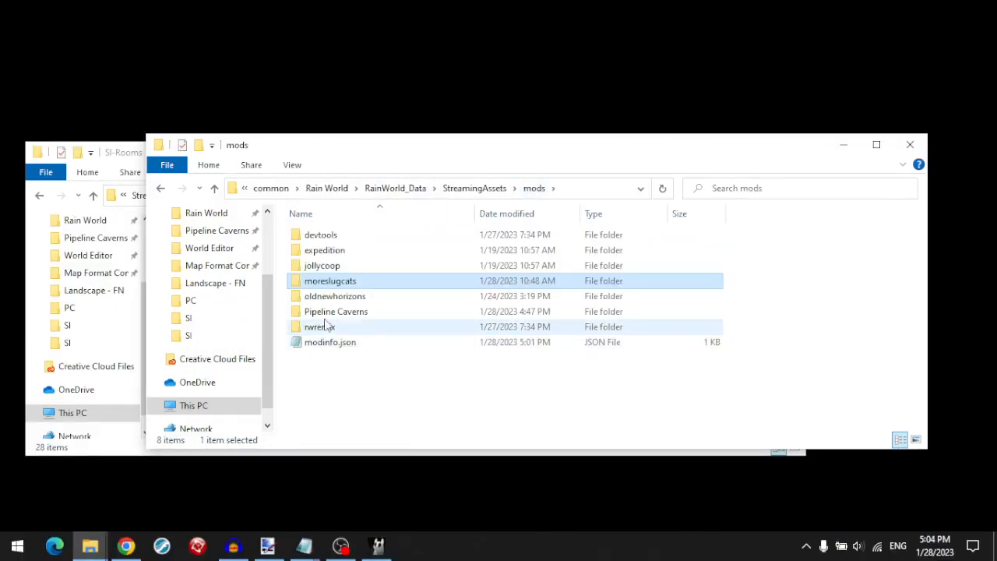
click(479, 188)
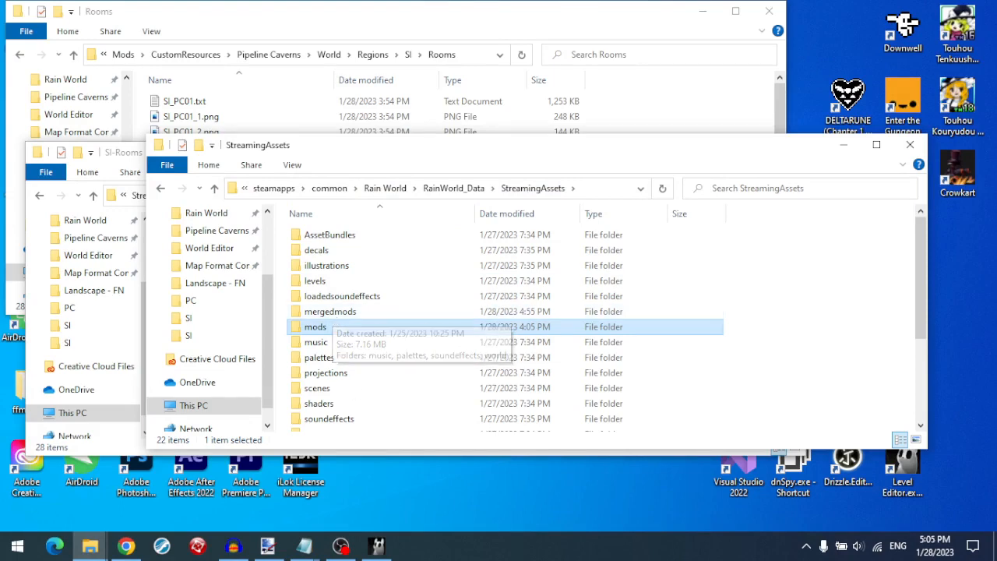
- Switch to Rain World and continue past the startup notice to apply the mod updates
click(376, 547)
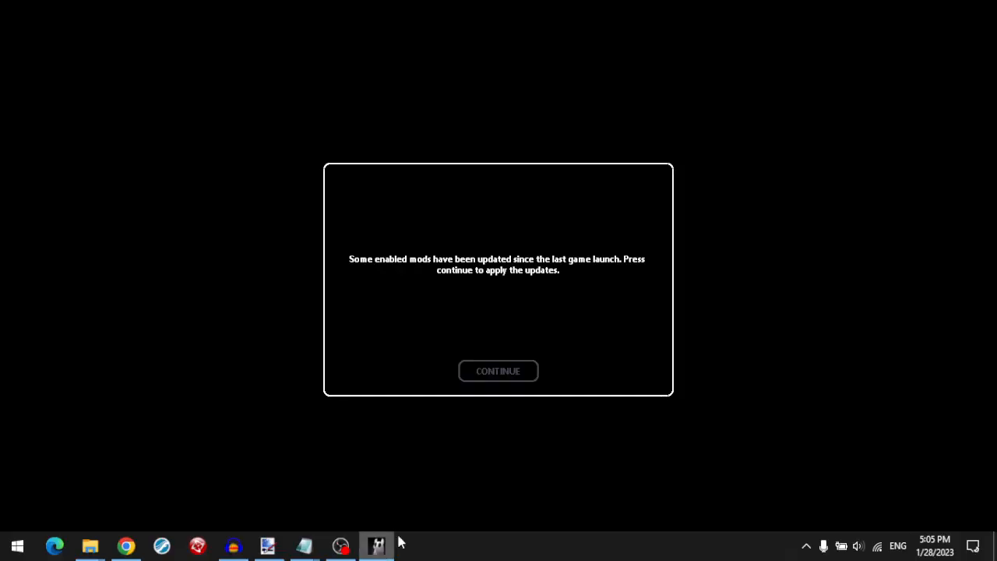
click(505, 374)
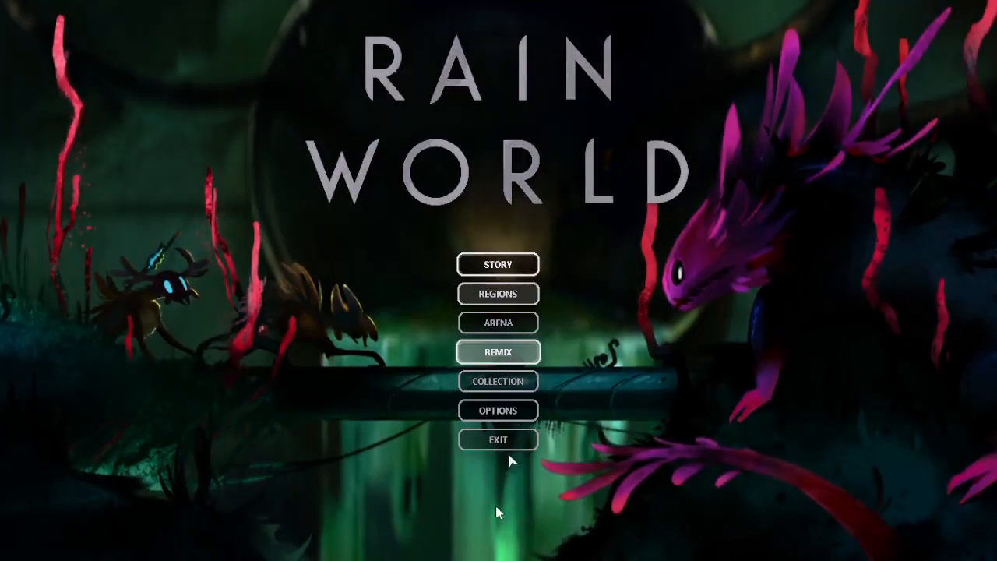
- Switch to the StreamingAssets folder window and open the merged world_si.txt from mergedmods > world > si
key(alt+Tab)
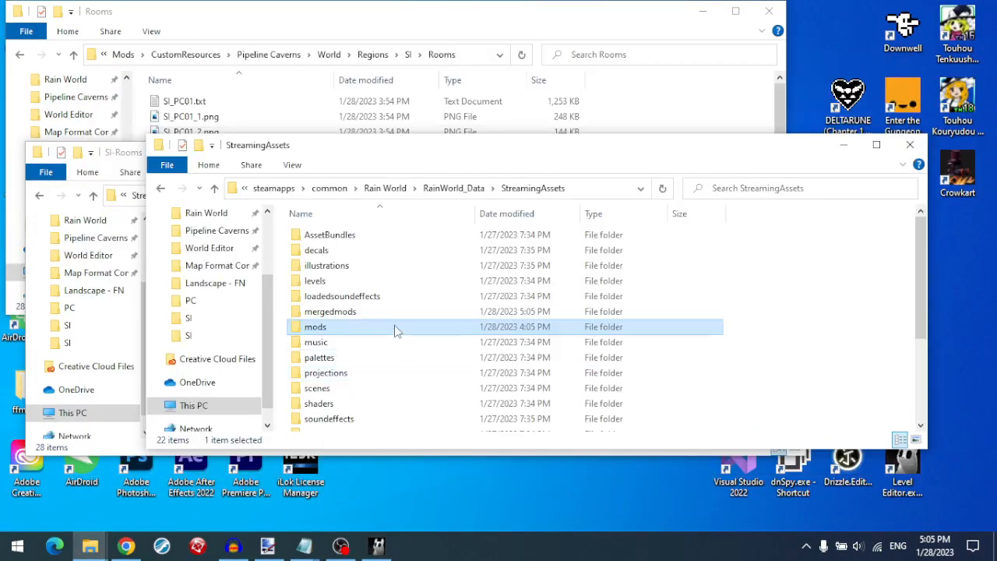
double_click(387, 315)
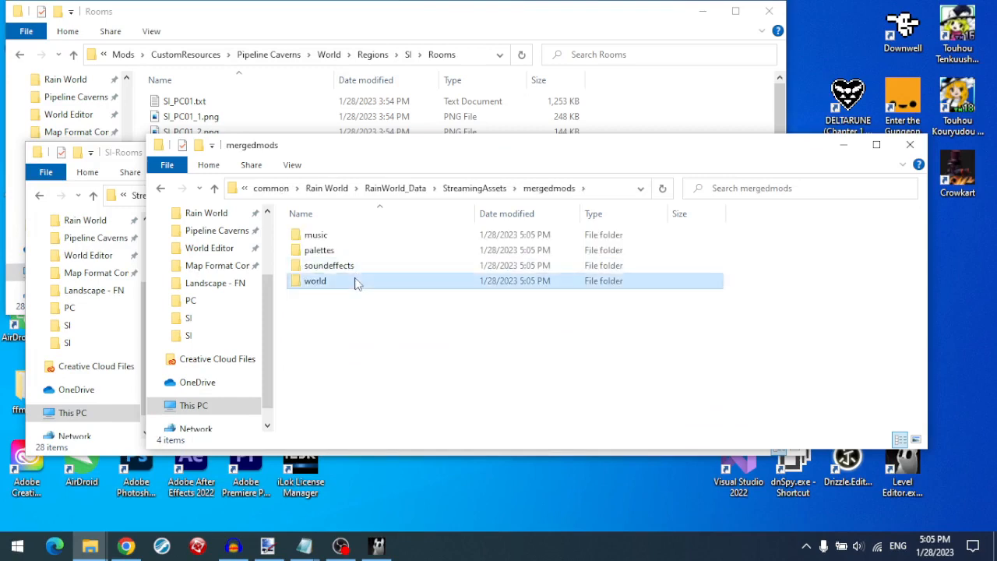
double_click(356, 282)
scroll(355, 281, down, 5)
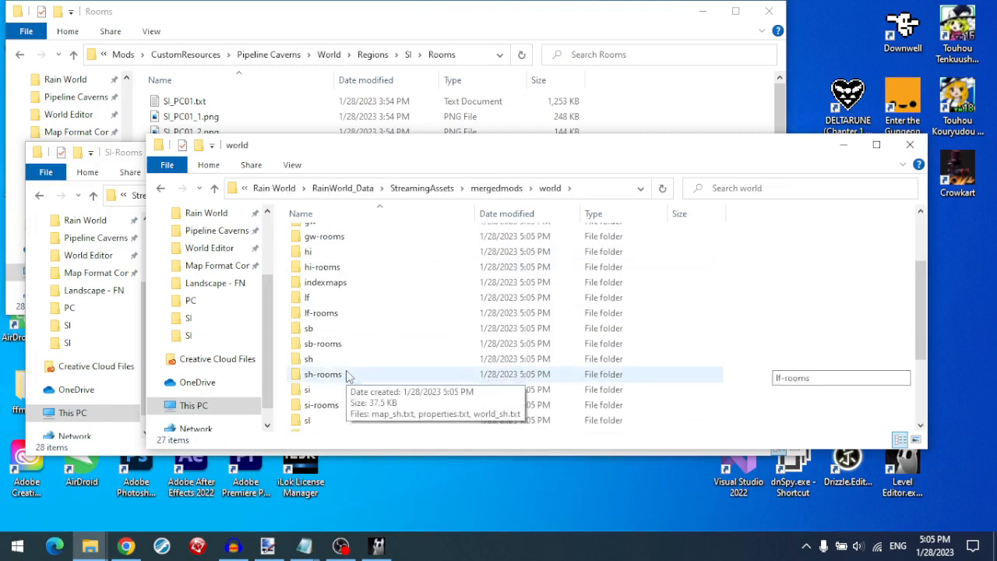
double_click(331, 377)
double_click(346, 267)
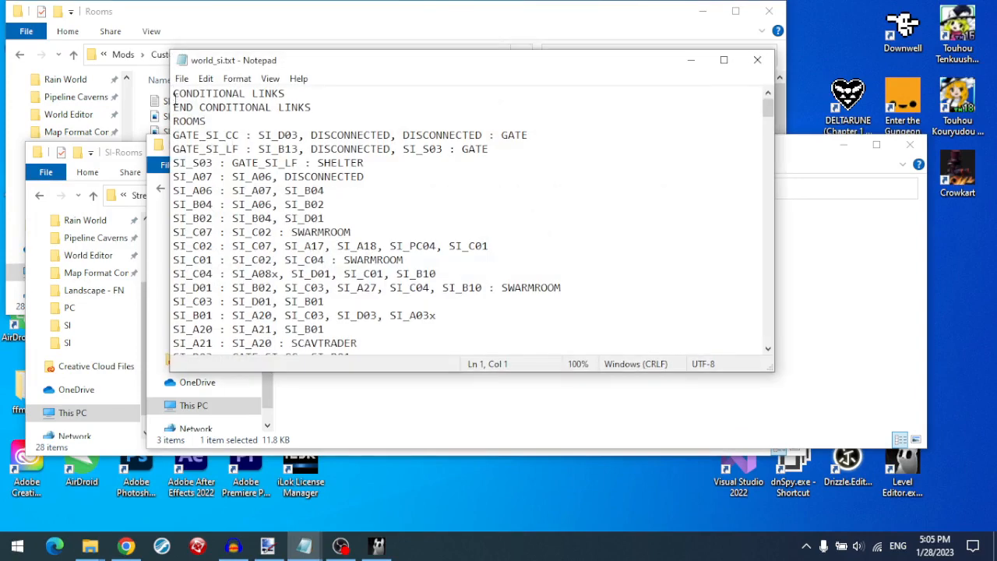
- Examine the merged world_si.txt: the conditional links block, the SI_PC room and GATE_PC_SI lines, and the SI_C02 connections
drag(174, 93, 339, 105)
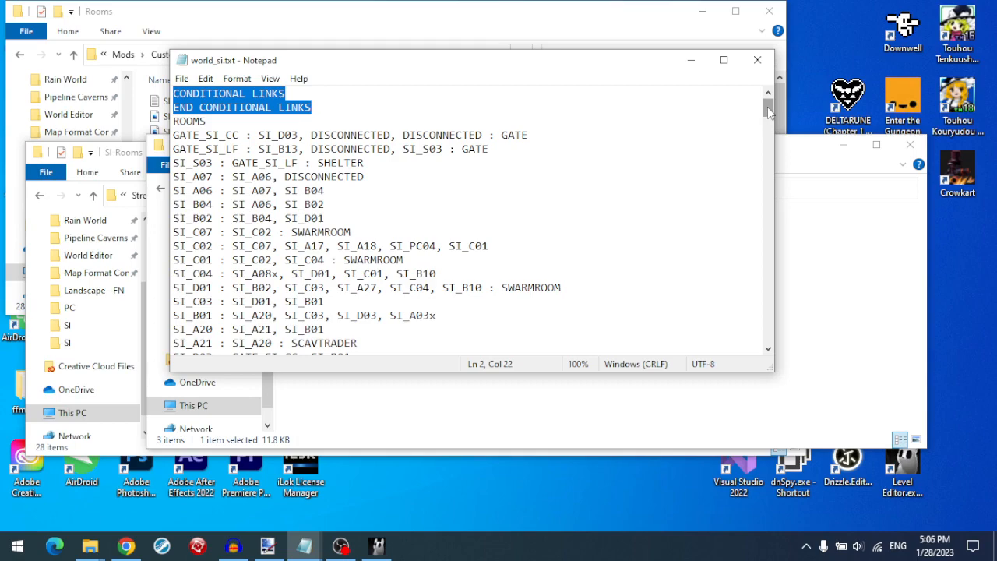
drag(768, 113, 775, 160)
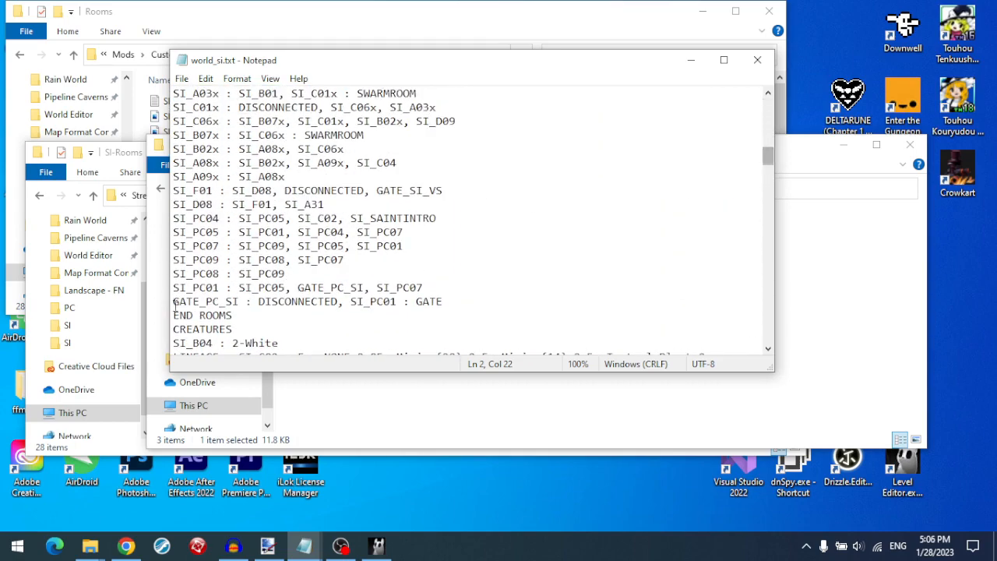
drag(182, 302, 159, 219)
key(End)
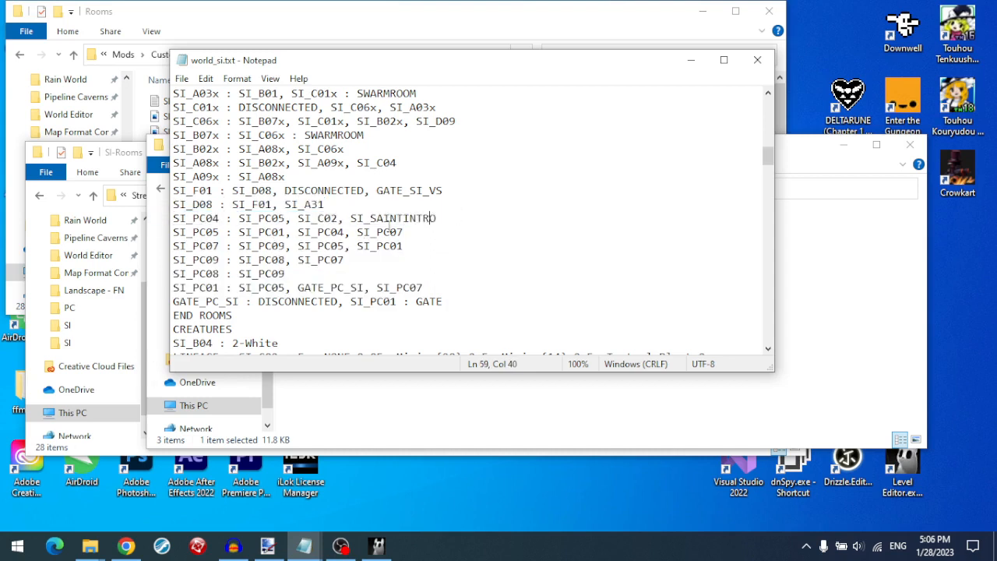
drag(770, 156, 759, 115)
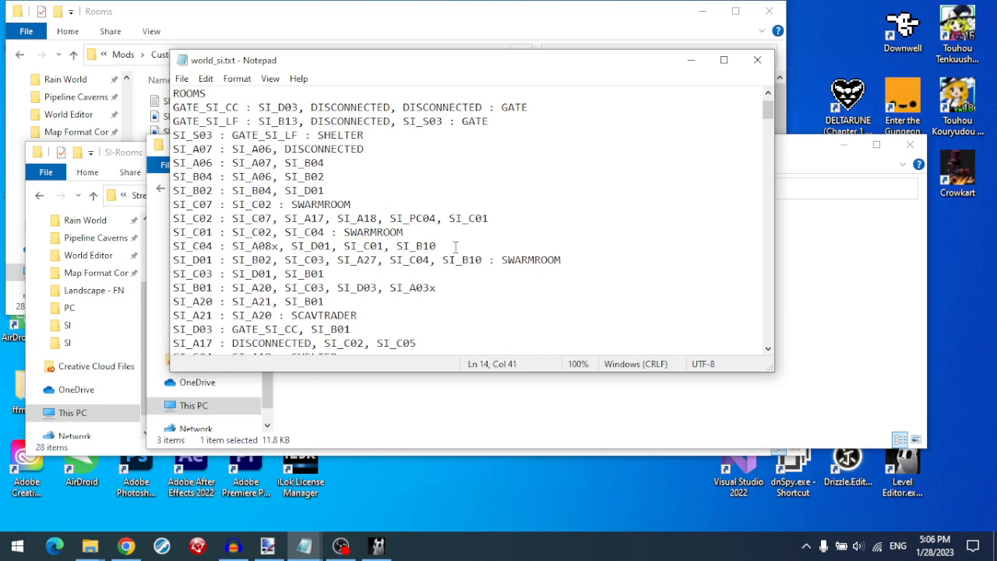
drag(515, 220, 165, 216)
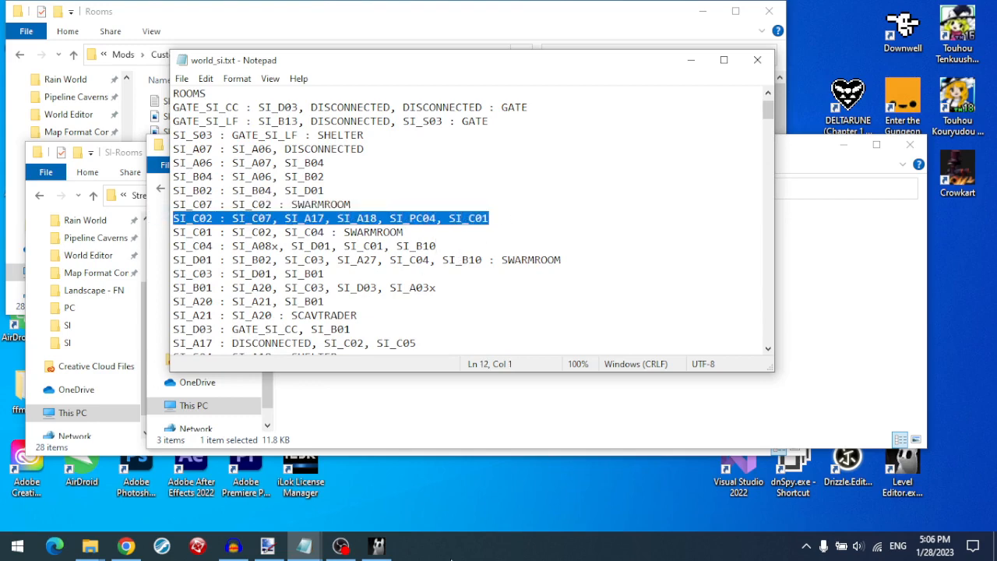
- Switch to Rain World and continue the Pipeline Caverns story save
click(376, 545)
click(501, 260)
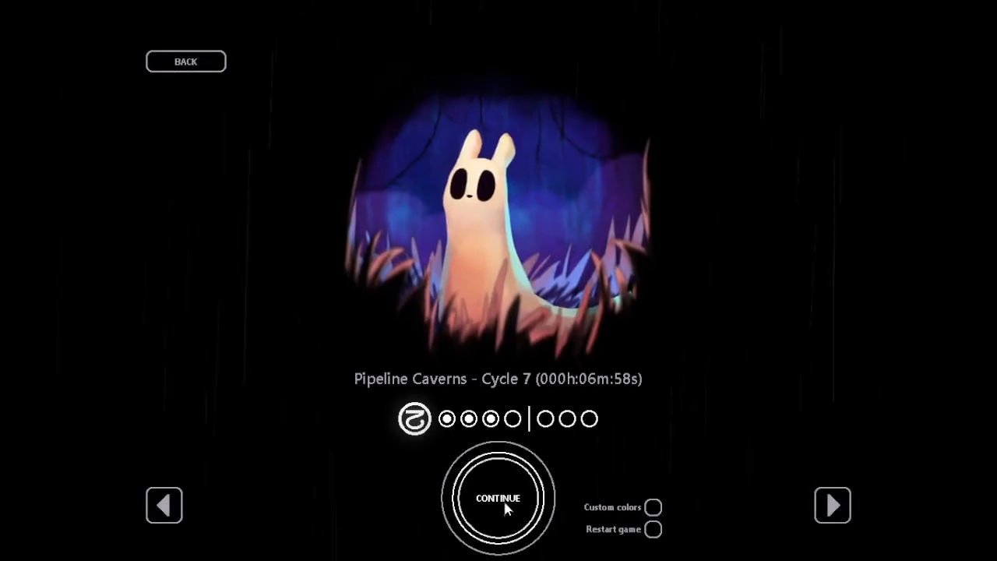
click(505, 503)
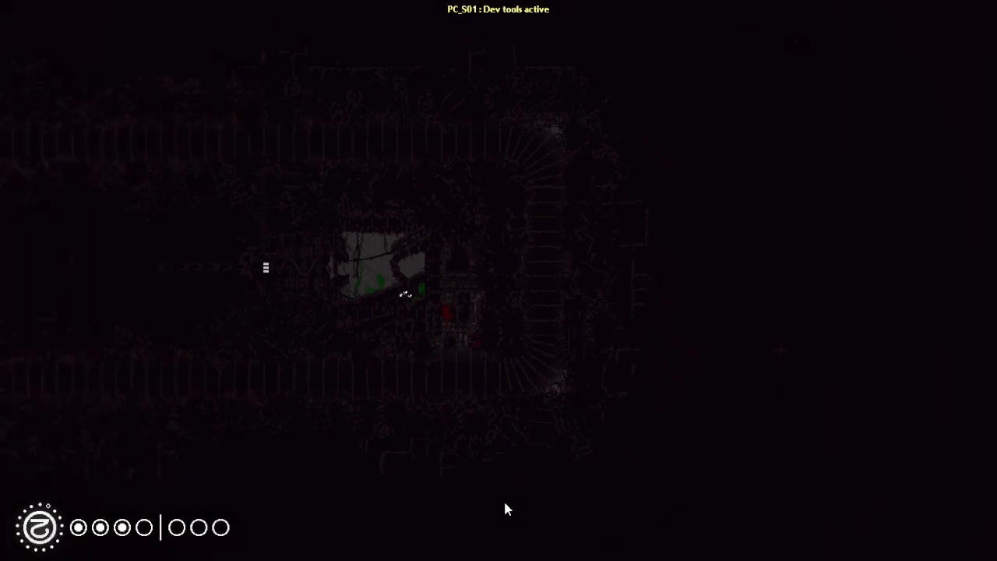
- Pause the game and warp to the SAINTINTRO room of the SI region
key(Escape)
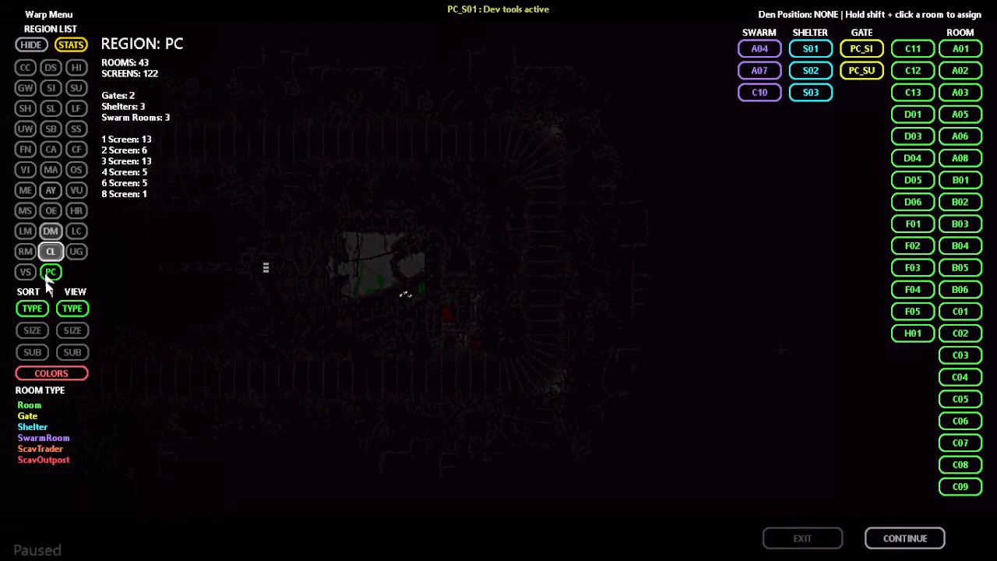
click(51, 87)
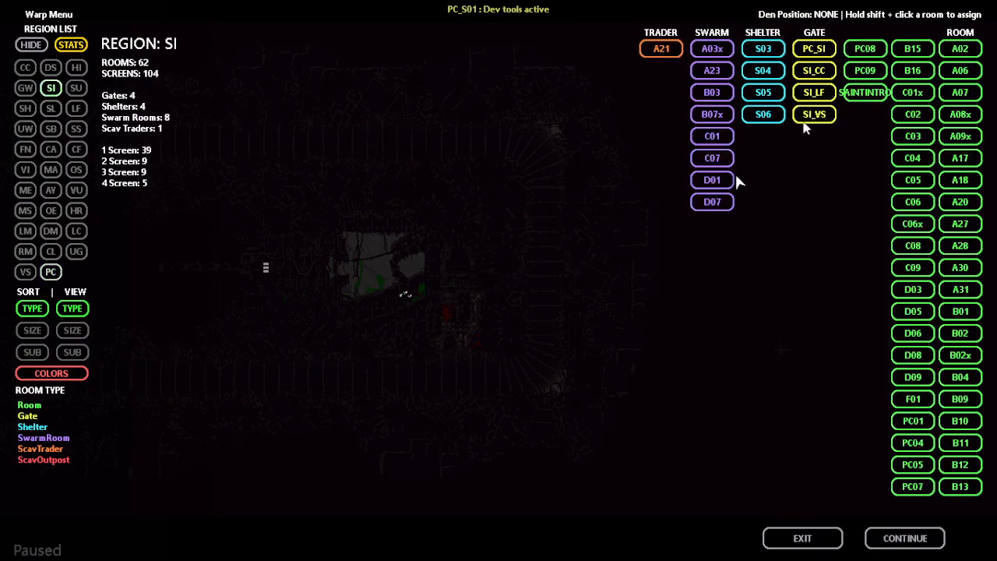
click(861, 96)
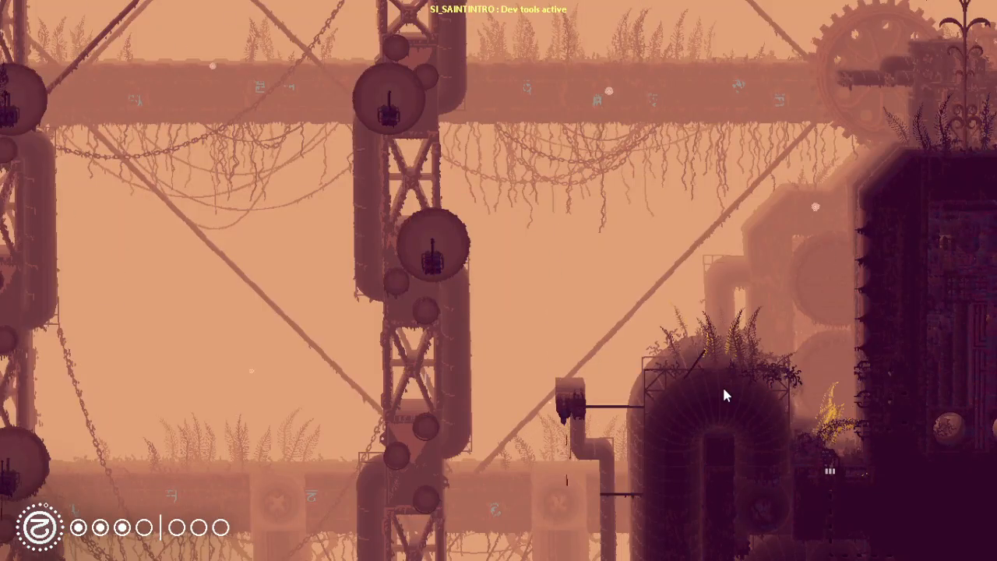
- Try to bring up the warp menu in the SAINTINTRO room by pausing and resuming the game
key(Escape)
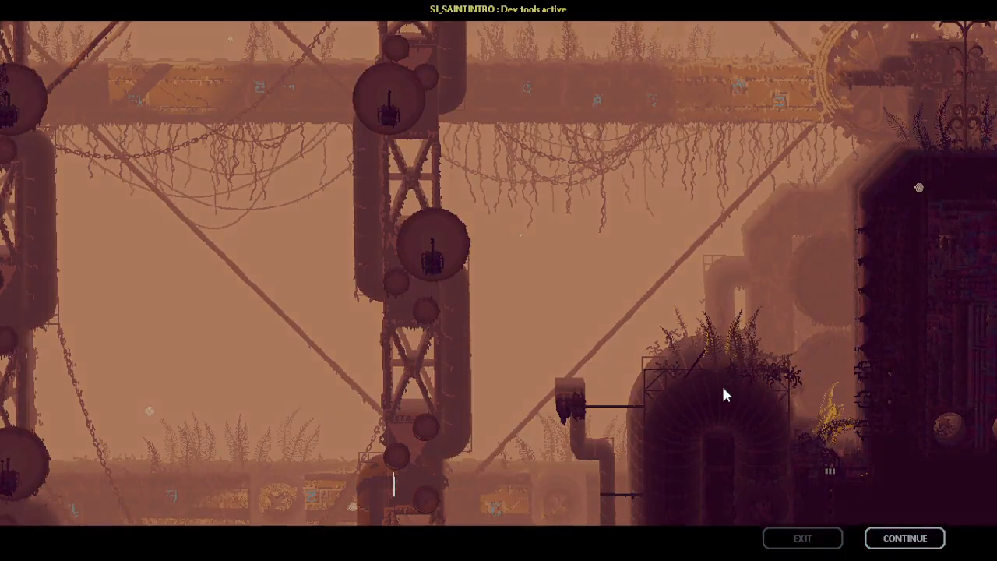
click(881, 538)
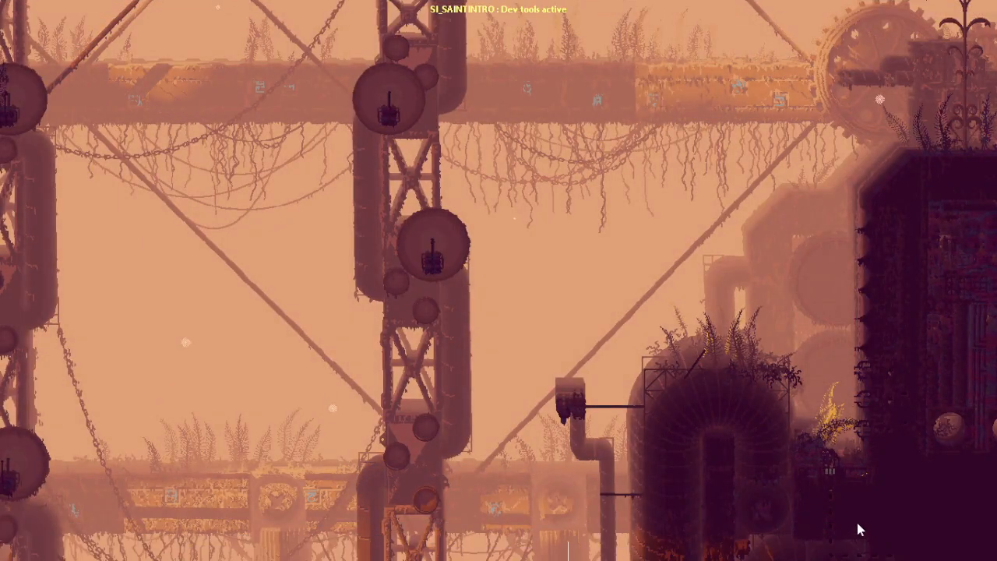
key(Escape)
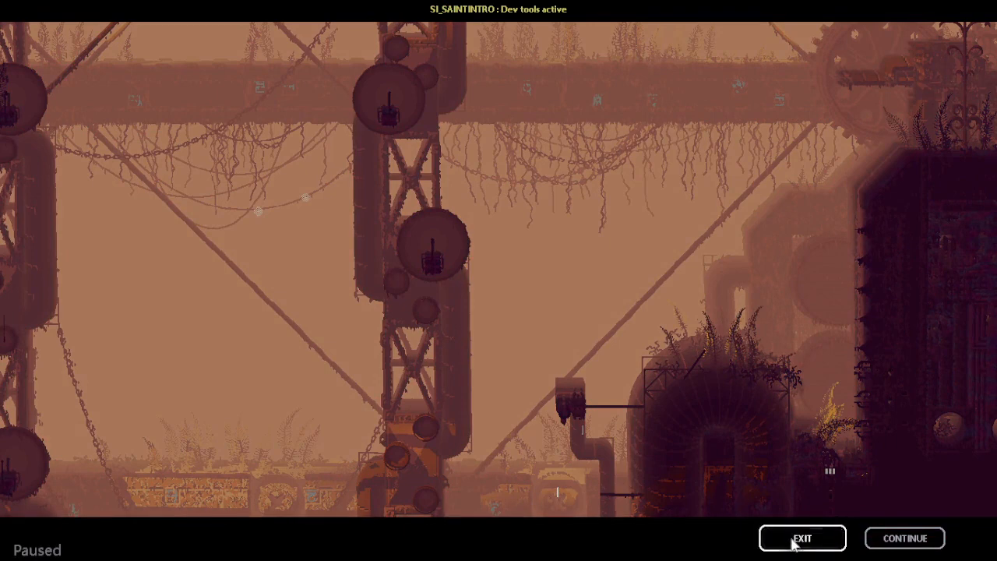
click(890, 543)
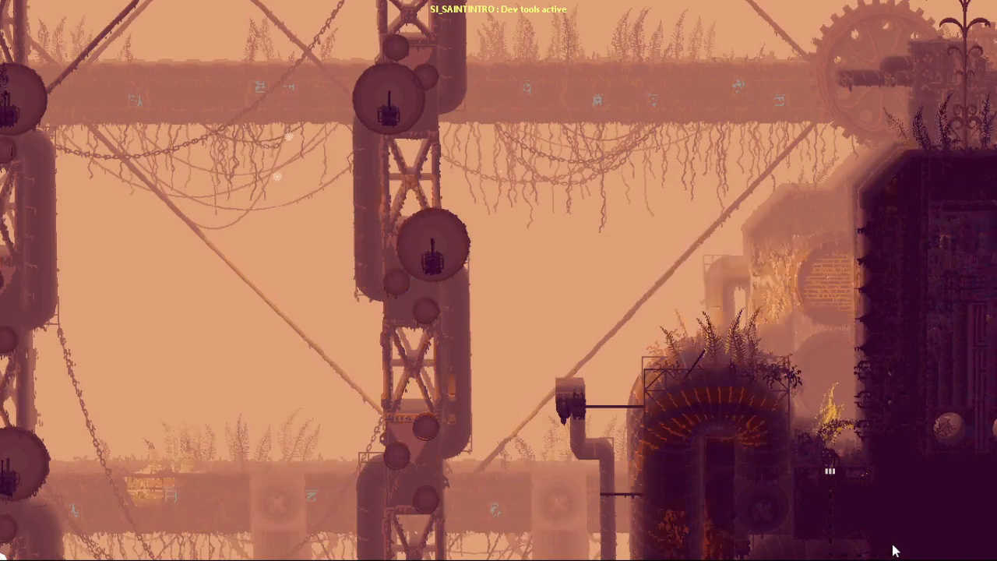
key(Escape)
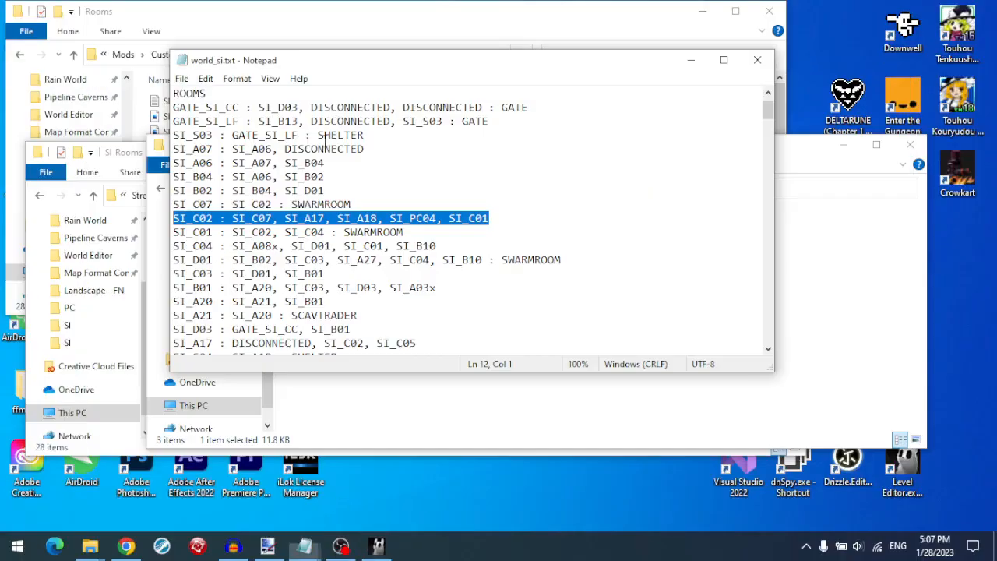
click(137, 64)
click(126, 56)
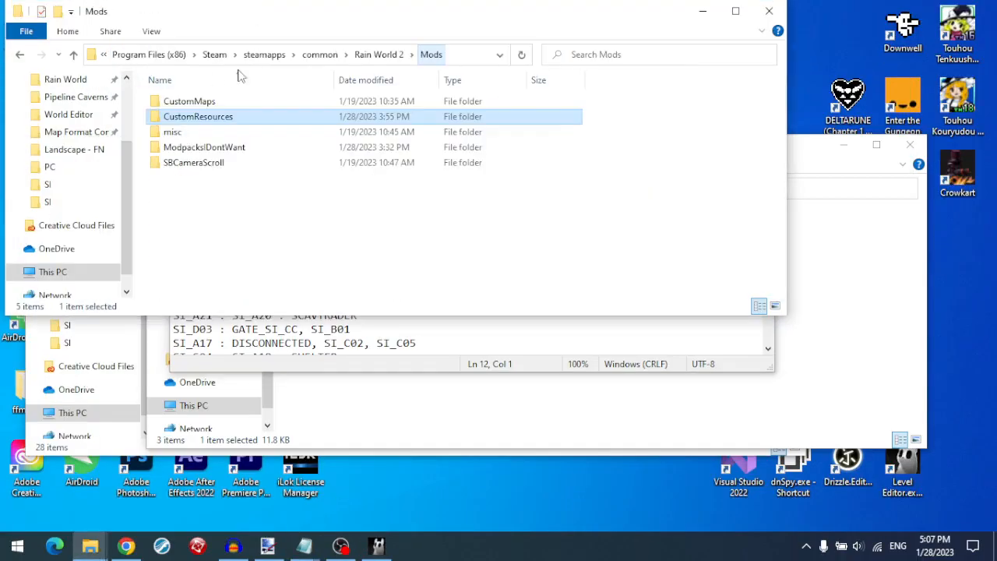
click(20, 54)
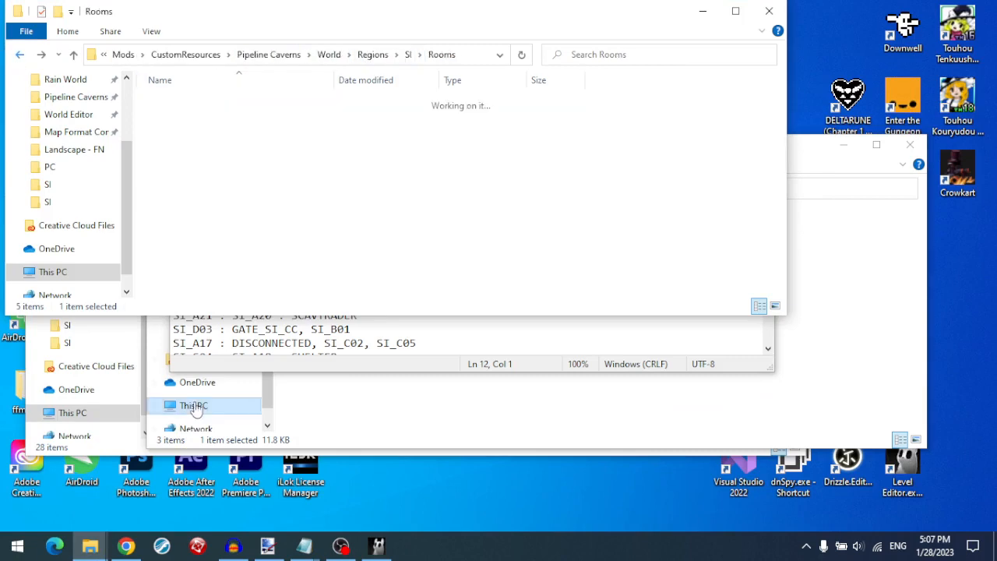
- Open exceptionLog.txt from the Rain World folder, check the logged exception, and close it to return to the SI-Rooms folder
click(134, 453)
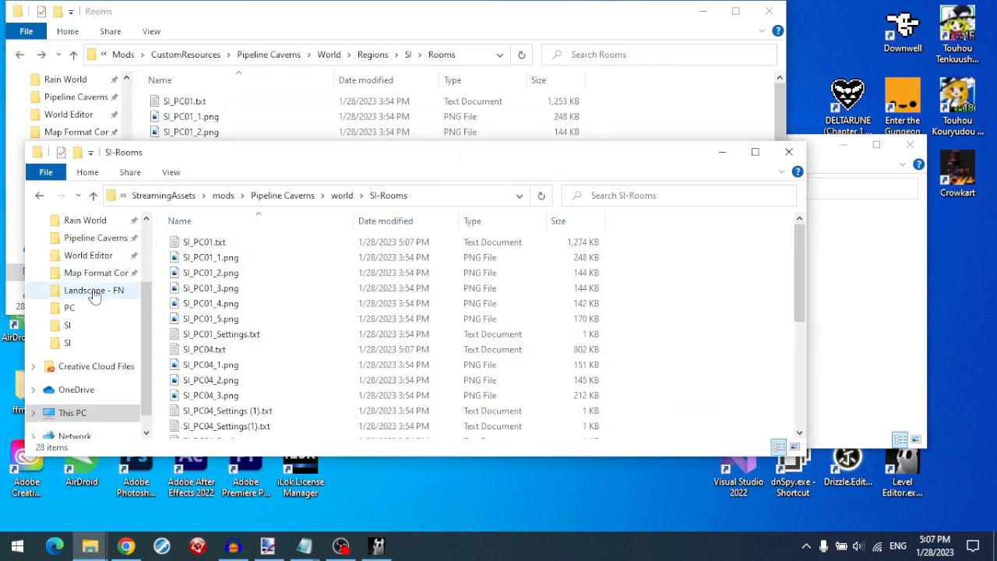
click(81, 221)
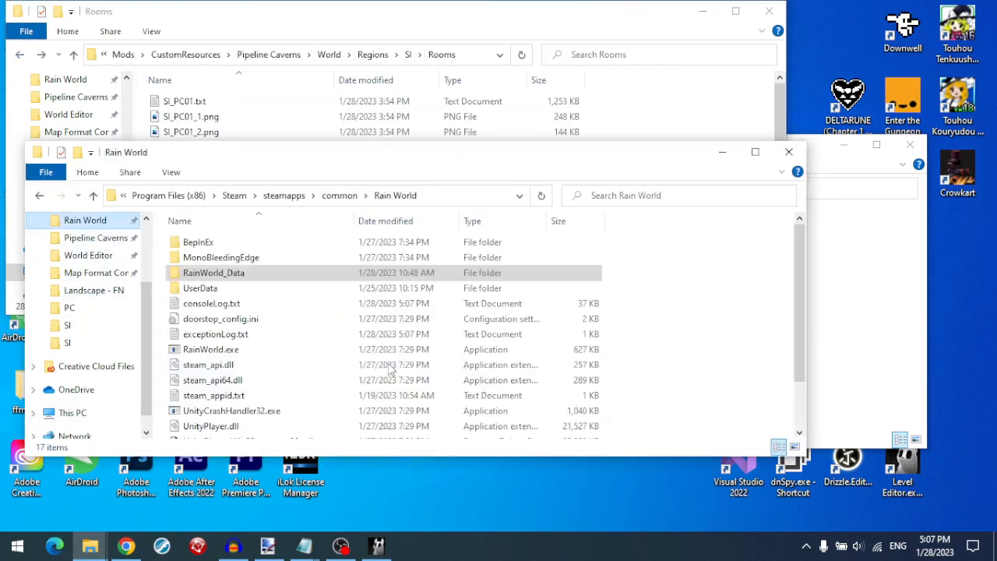
double_click(257, 335)
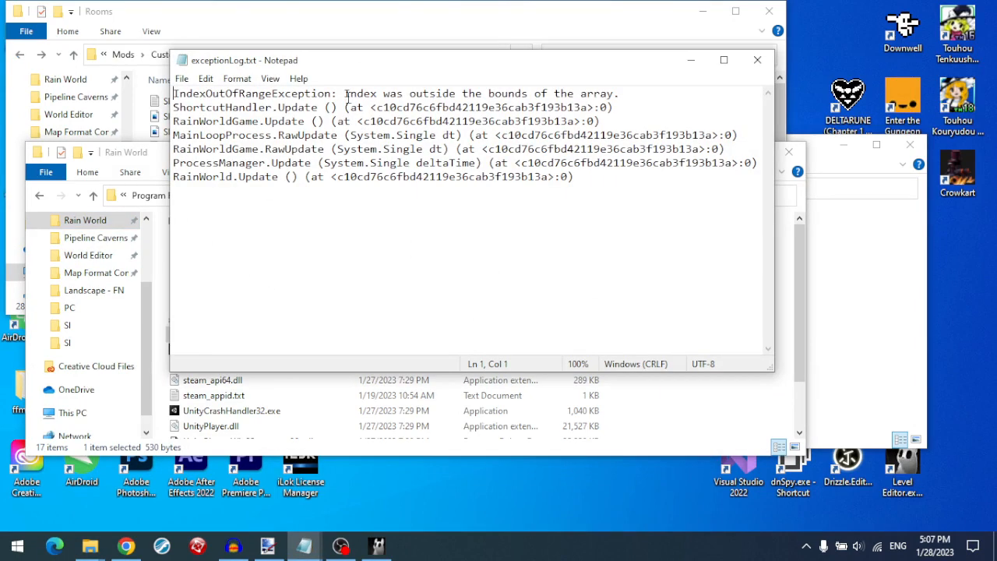
drag(347, 94, 621, 94)
click(757, 60)
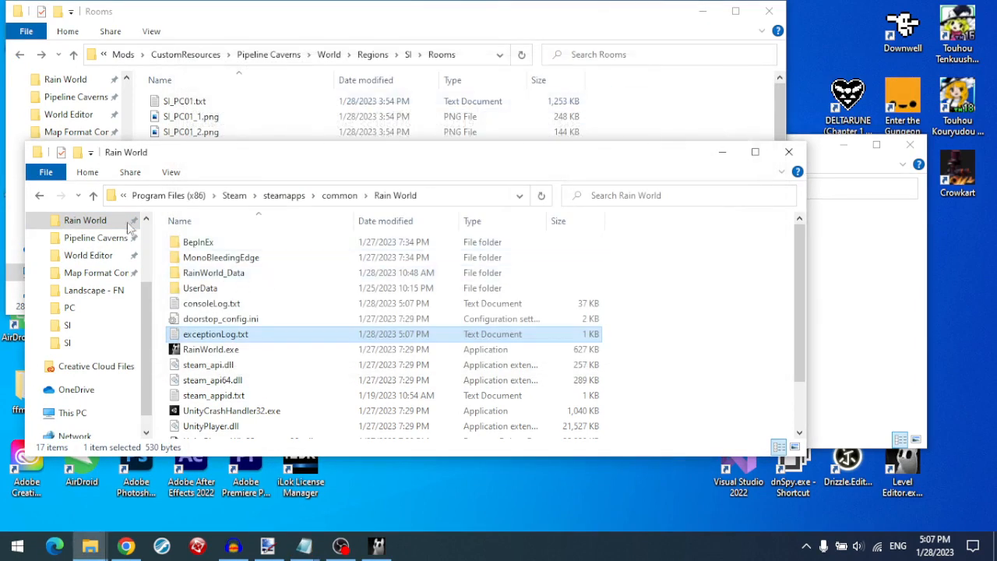
click(39, 196)
- Switch to Rain World, exit to the main menu and continue the story save again
click(377, 545)
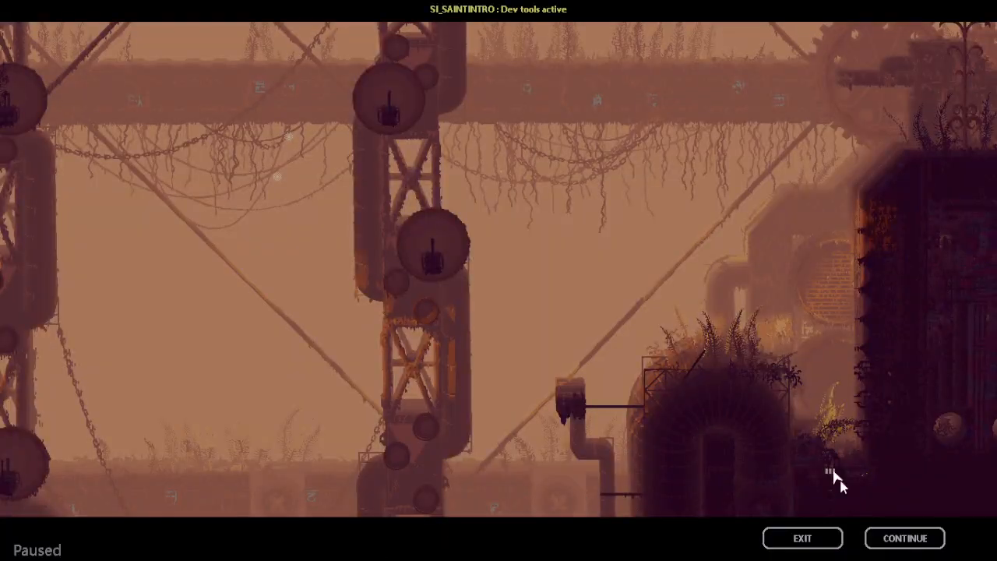
click(827, 539)
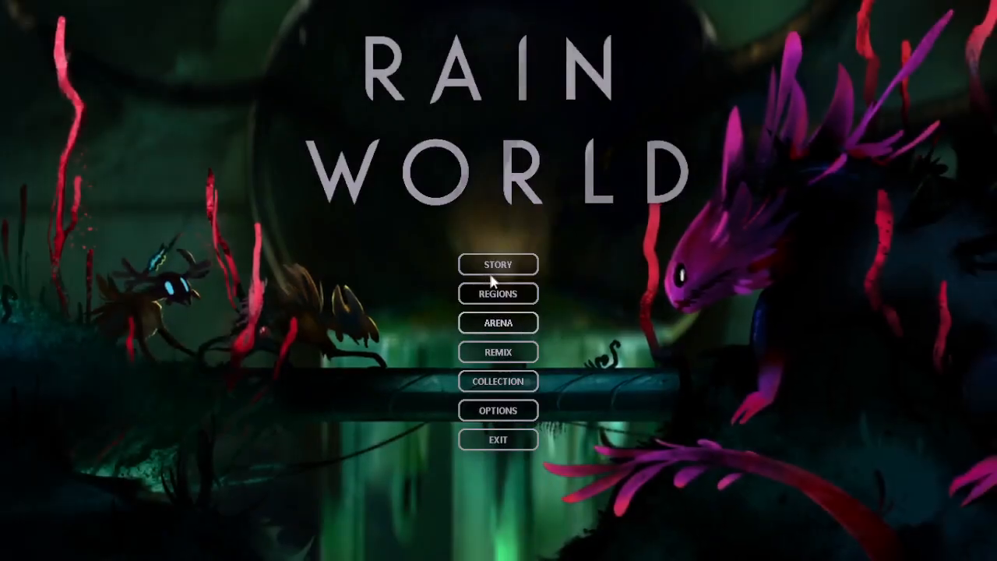
click(489, 269)
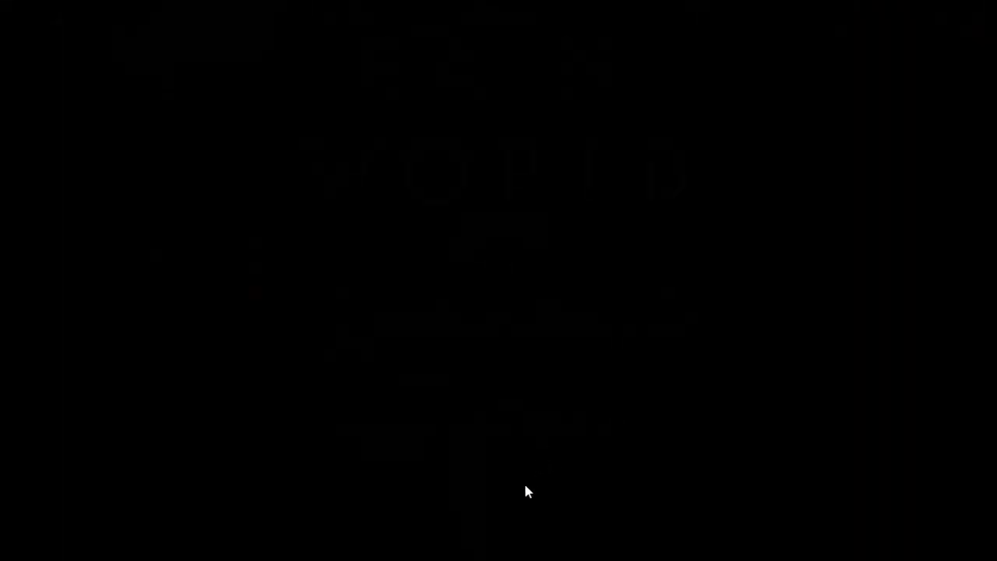
drag(521, 496, 501, 502)
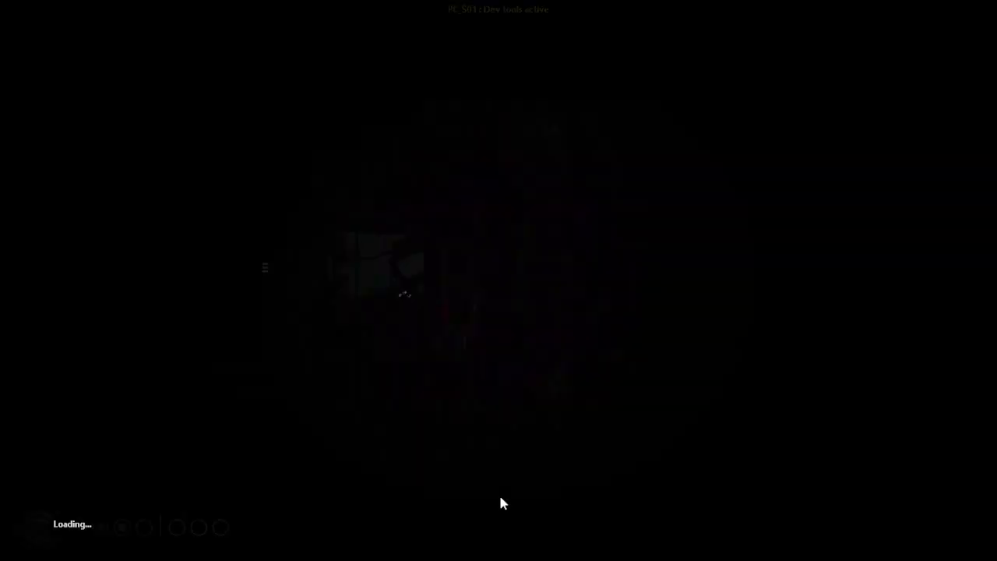
- Pause the game and warp to the PC_SI gate of the SI region
key(Escape)
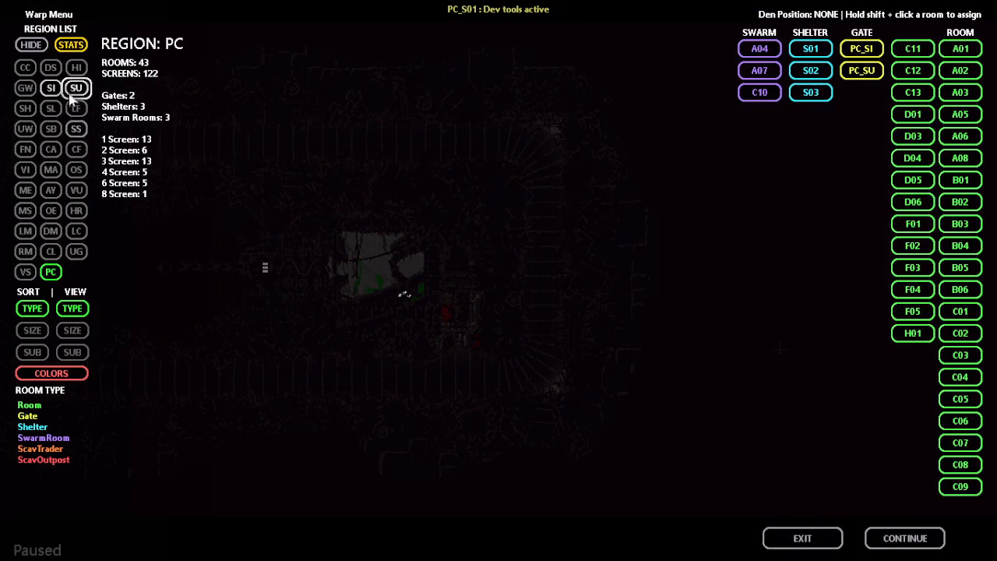
click(51, 88)
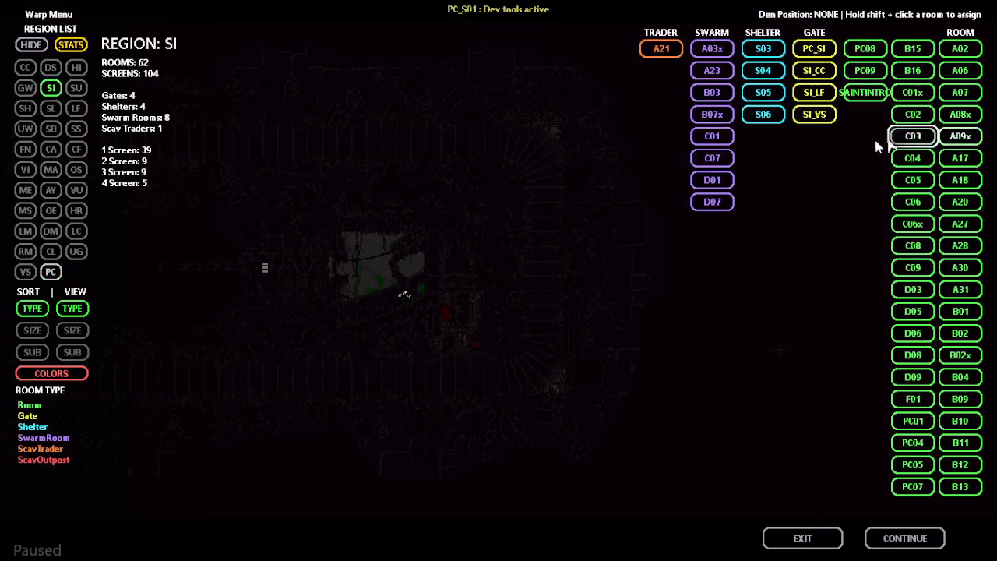
click(808, 49)
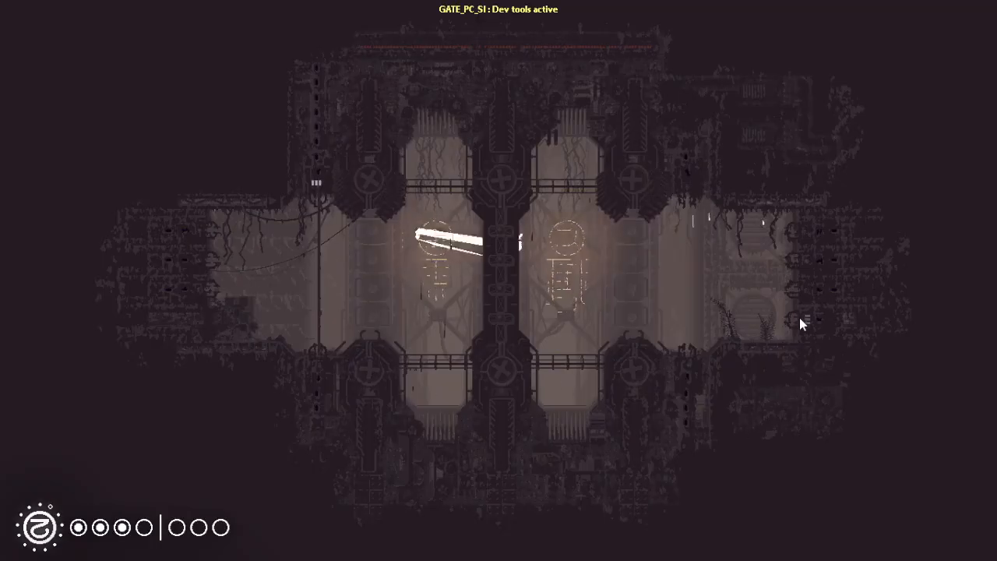
- Move the slugcat from the gate into room SI_PC01 and onto the pole near the entrance
key(Right)
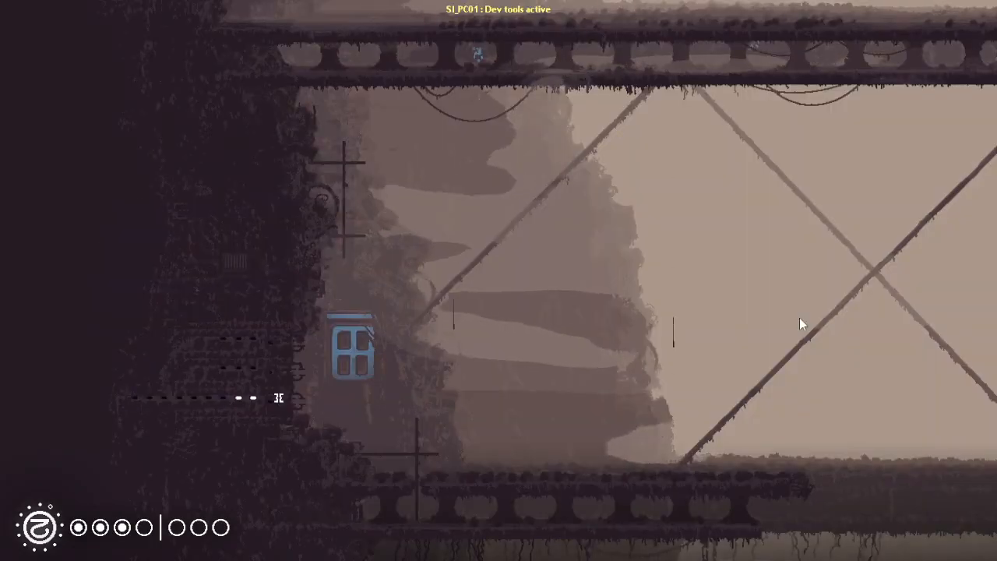
key(Right)
key(Up)
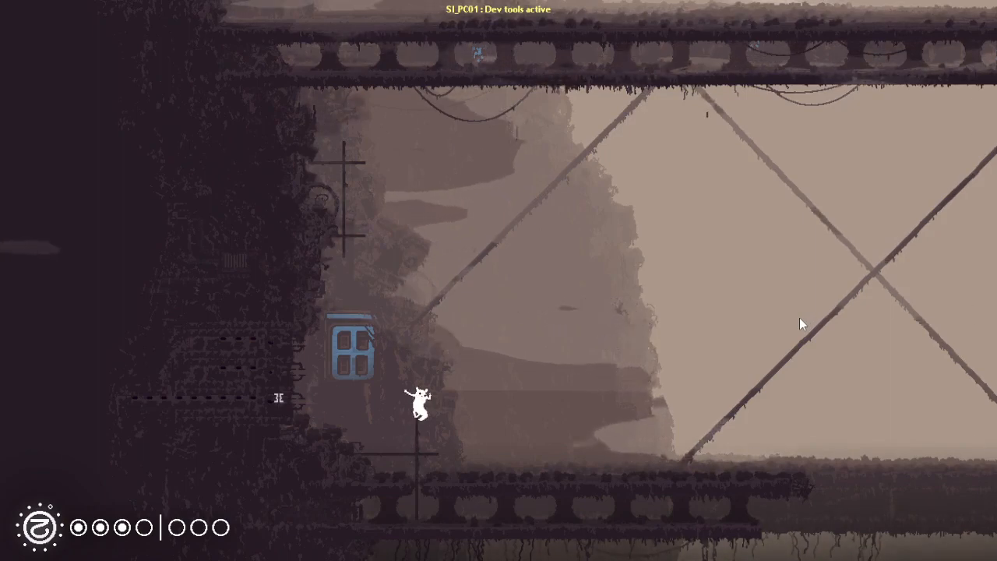
- Spawn a TubeWorm in room SI_PC01 through the dev console and close the console
key(grave)
text(spawn tub)
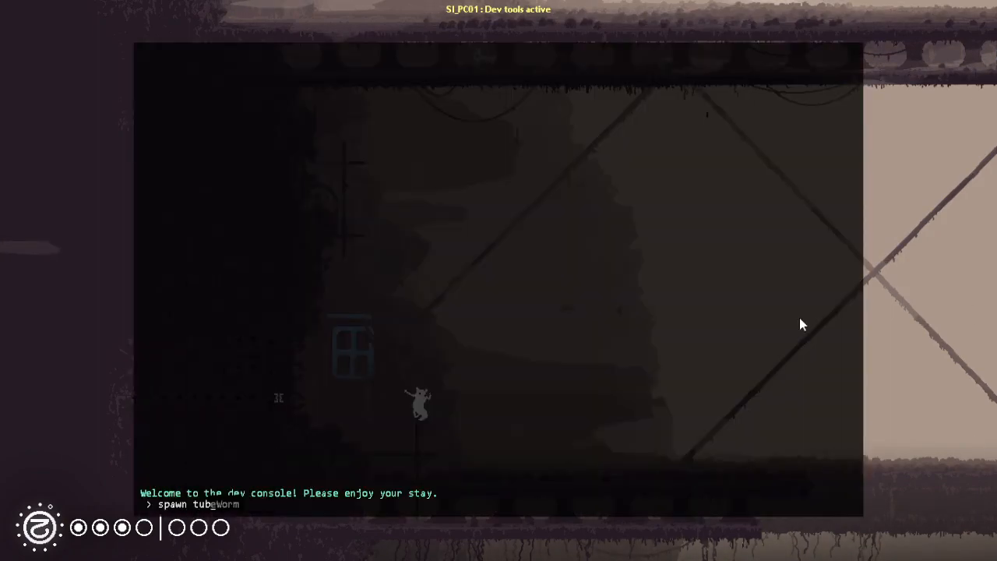
key(grave)
- Move the slugcat through SI_PC05 into SI_PC04 beside its two lower room exits and show the debug overlay with exit numbers
key(v)
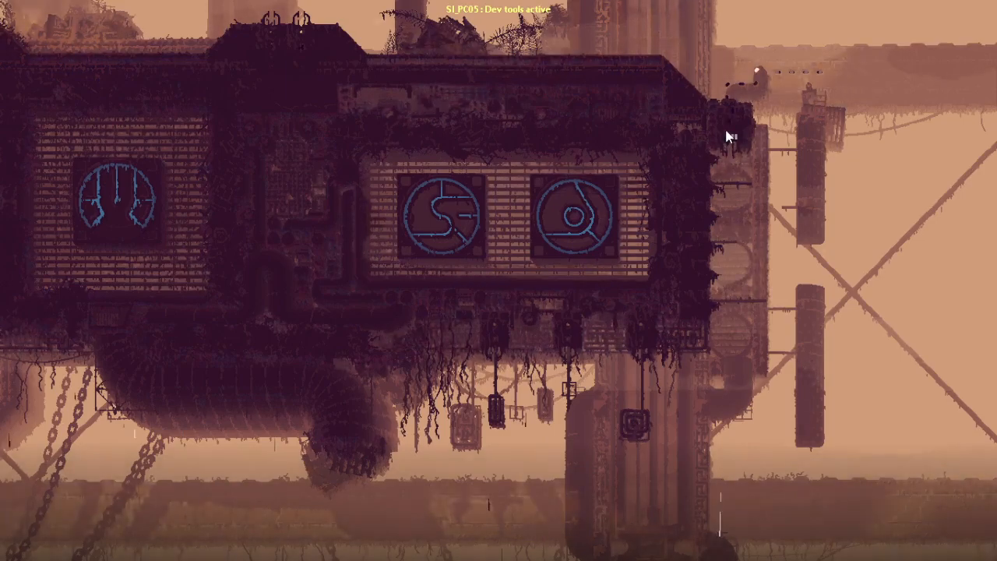
key(v)
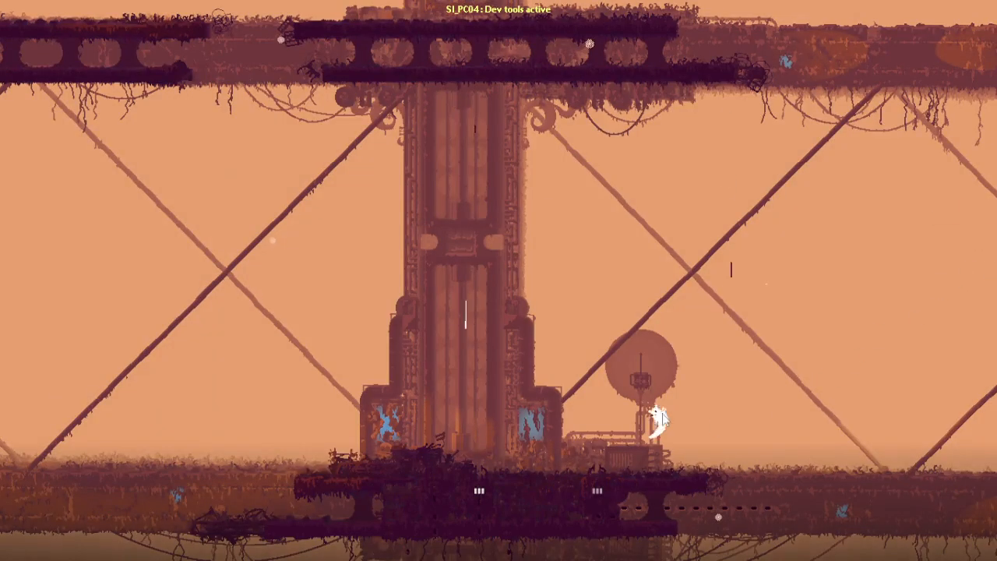
key(Right)
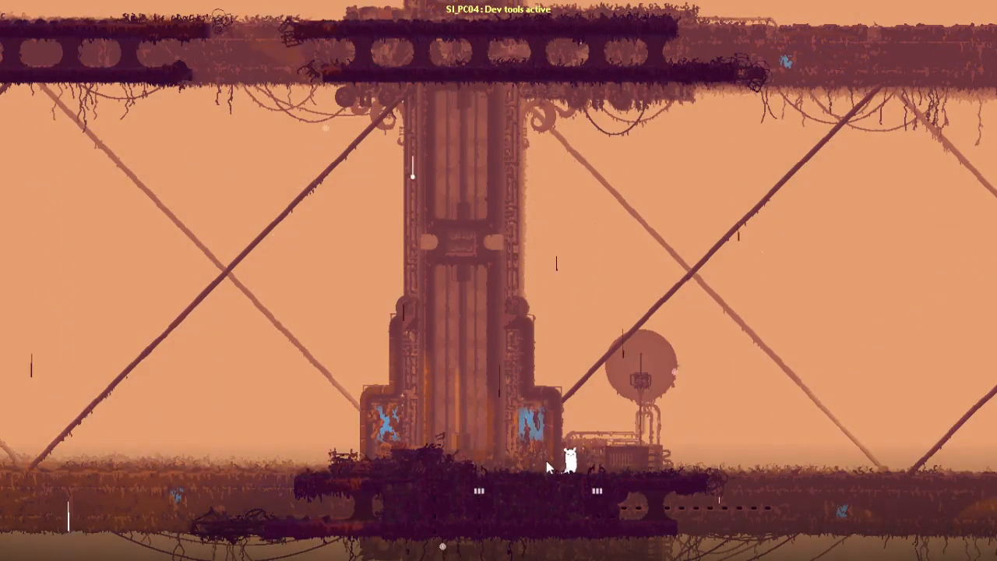
key(i)
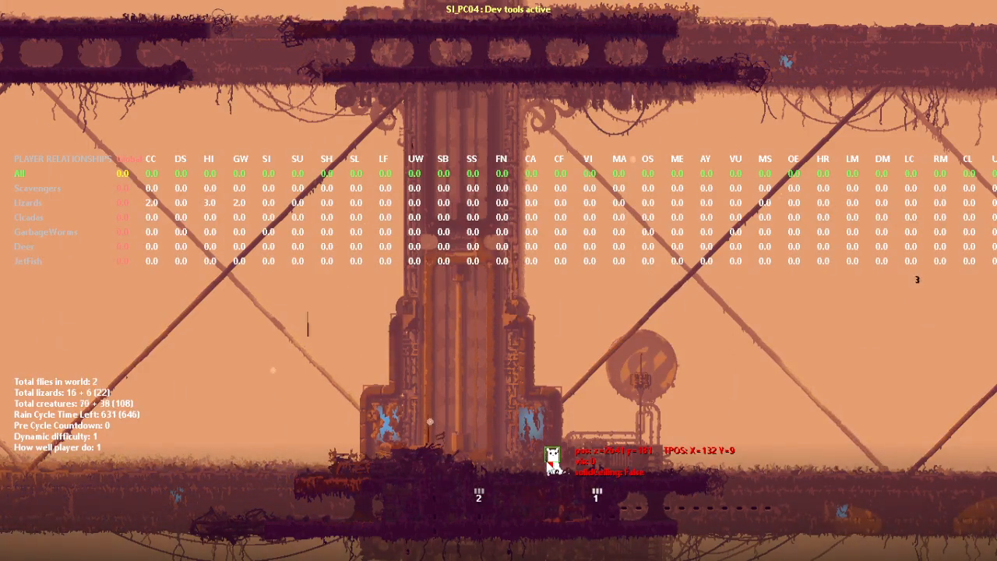
- Switch to the merged world_si.txt in Notepad and compare its room connections with the numbered exits in game
key(alt+Tab)
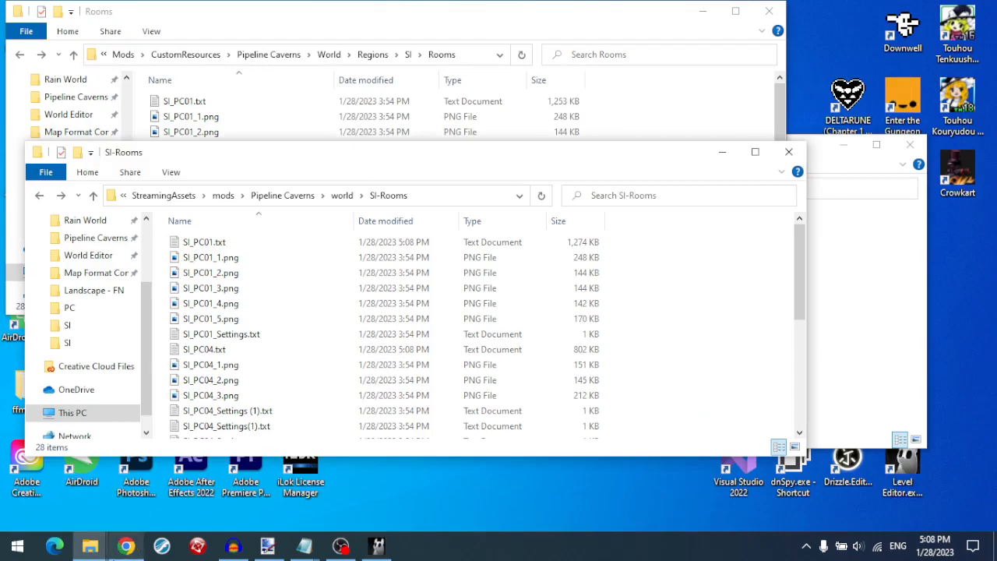
mouse_move(89, 545)
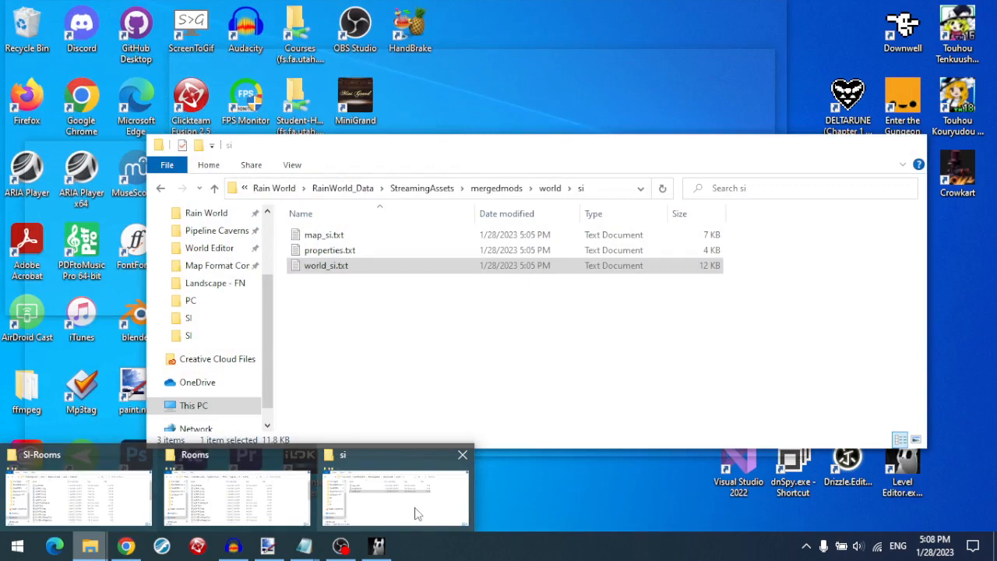
click(415, 514)
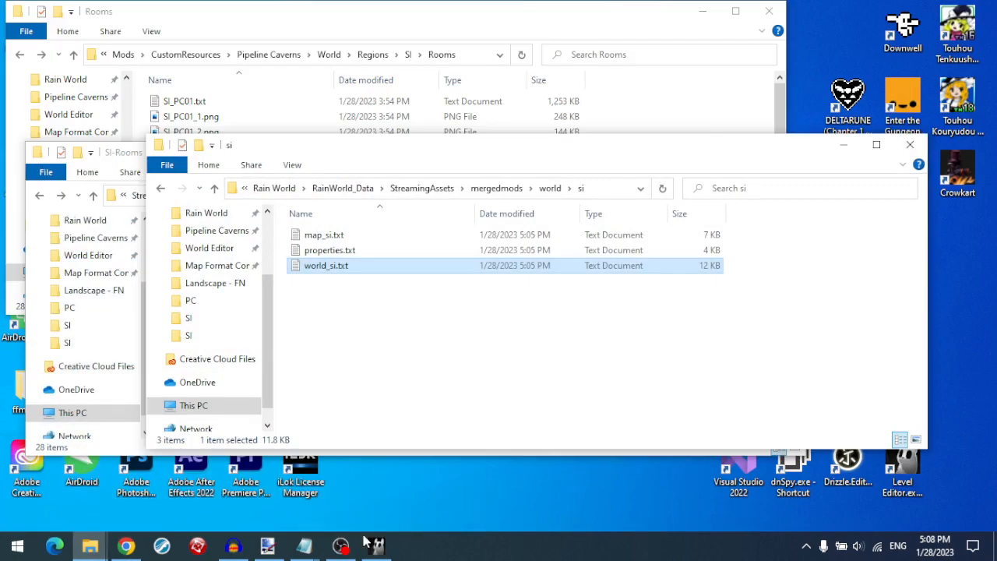
mouse_move(304, 546)
click(512, 502)
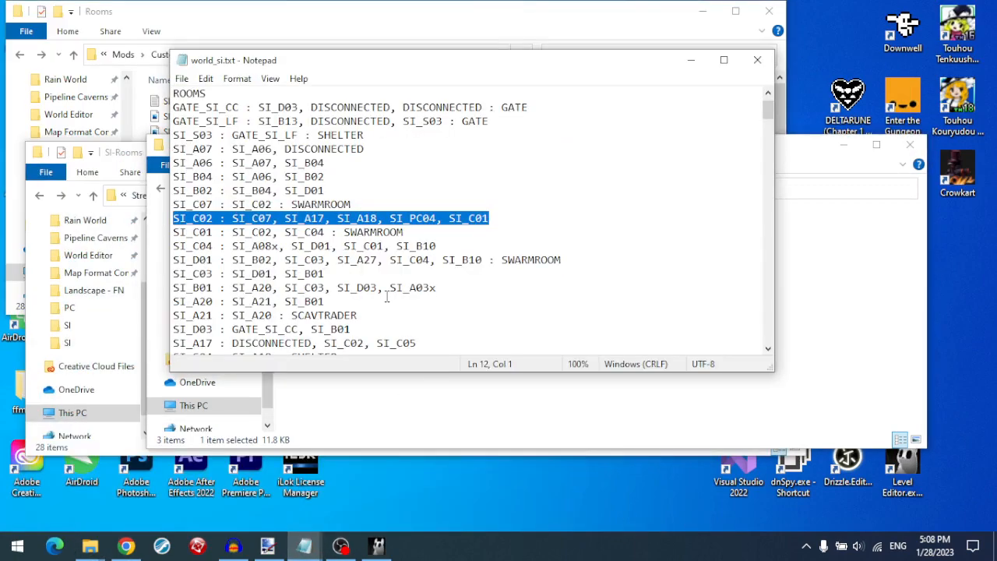
scroll(387, 297, up, 1)
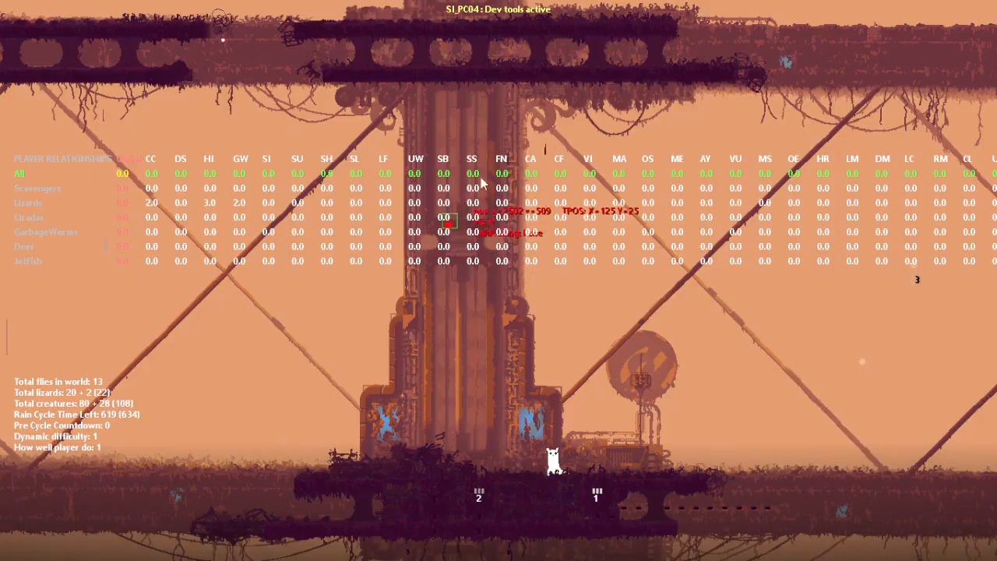
key(alt+Tab)
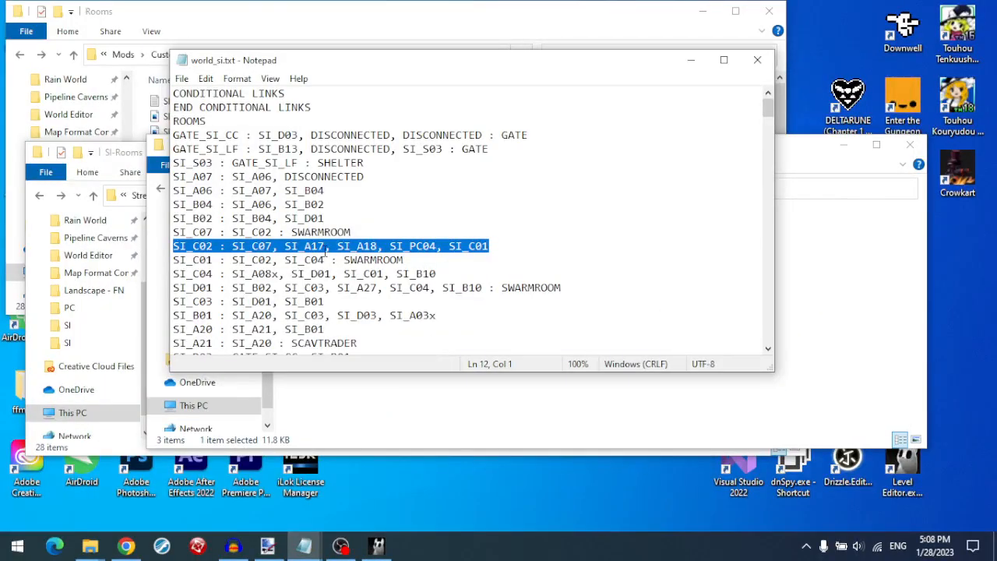
key(alt+Tab)
key(alt+Tab)
- Examine the connection lists of SI_PC04 and the other SI_PC rooms in the merged world_si.txt
scroll(345, 288, down, 10)
scroll(345, 288, down, 3)
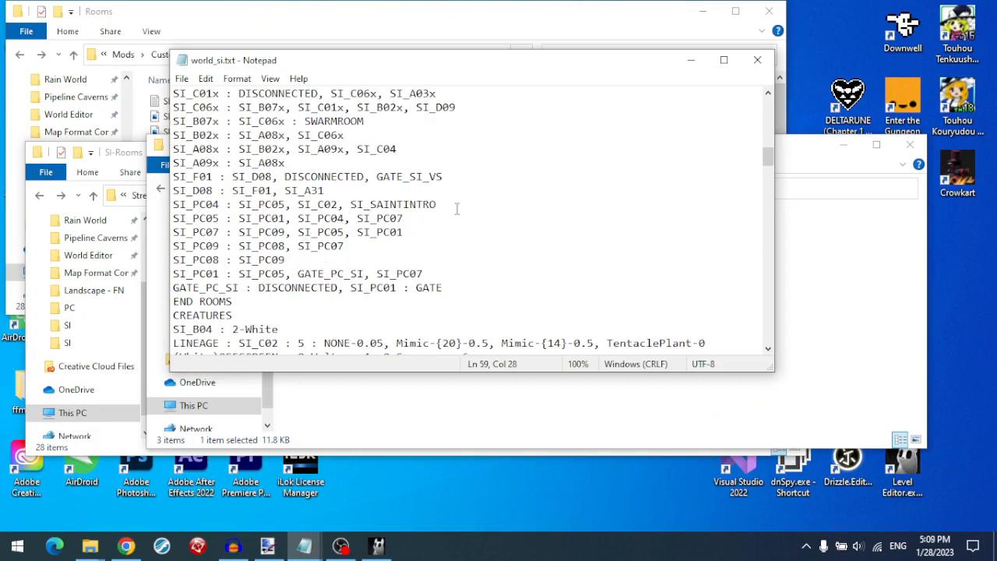
shift+click(240, 204)
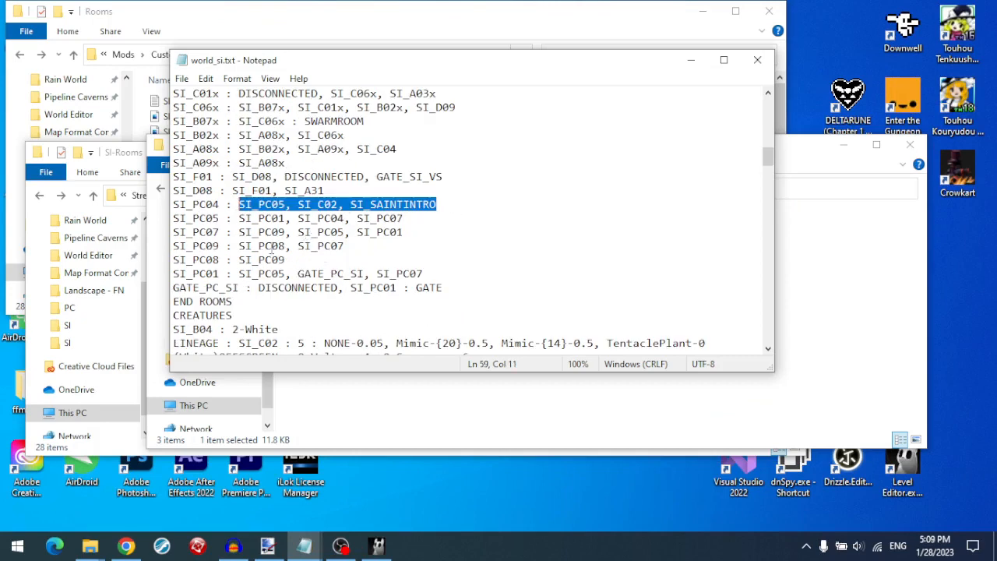
click(348, 248)
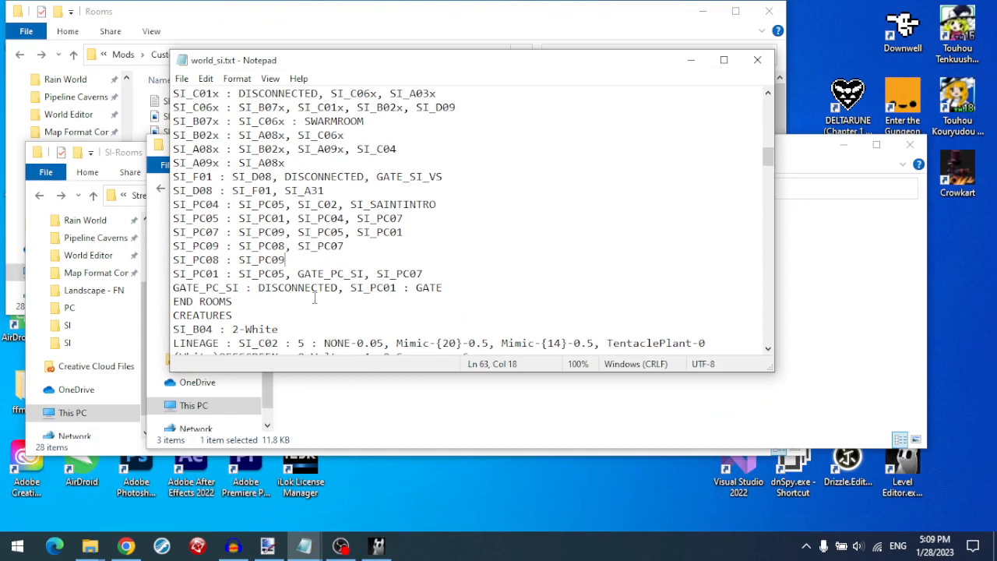
- Find the SI_SAINTINTRO room entry in the merged world_si.txt and copy the line "SI_SAINTINTRO : SI_C02"
scroll(315, 299, down, 3)
scroll(315, 299, up, 7)
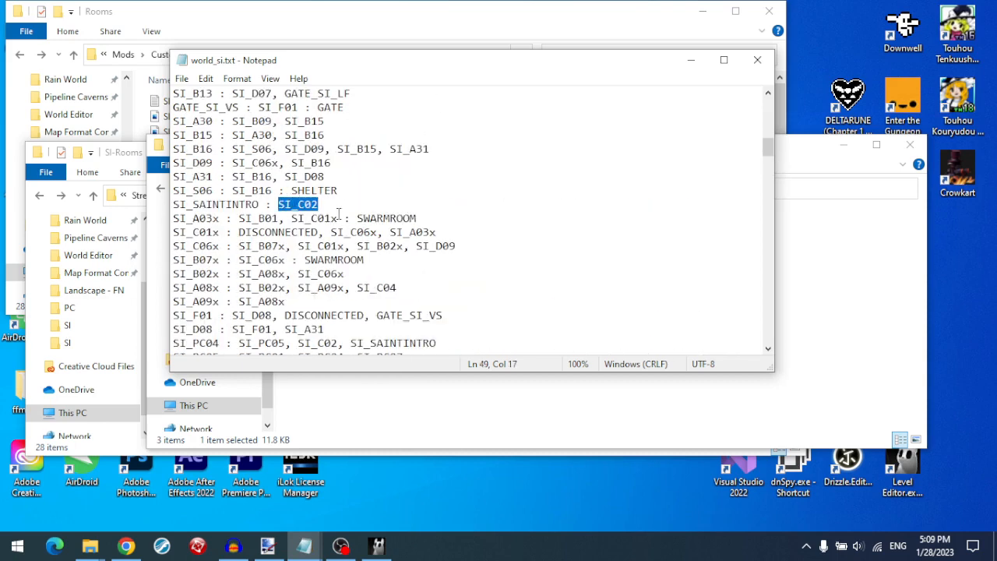
click(336, 205)
shift+click(172, 205)
key(ctrl+c)
- Open world_SI.txt from the Pipeline Caverns mod's modify\world\SI folder
click(90, 547)
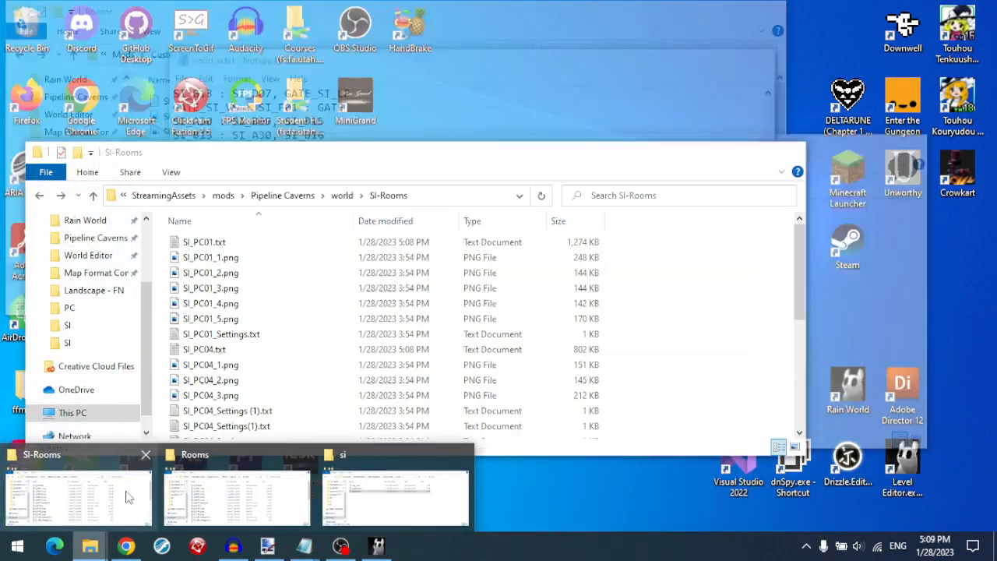
click(126, 497)
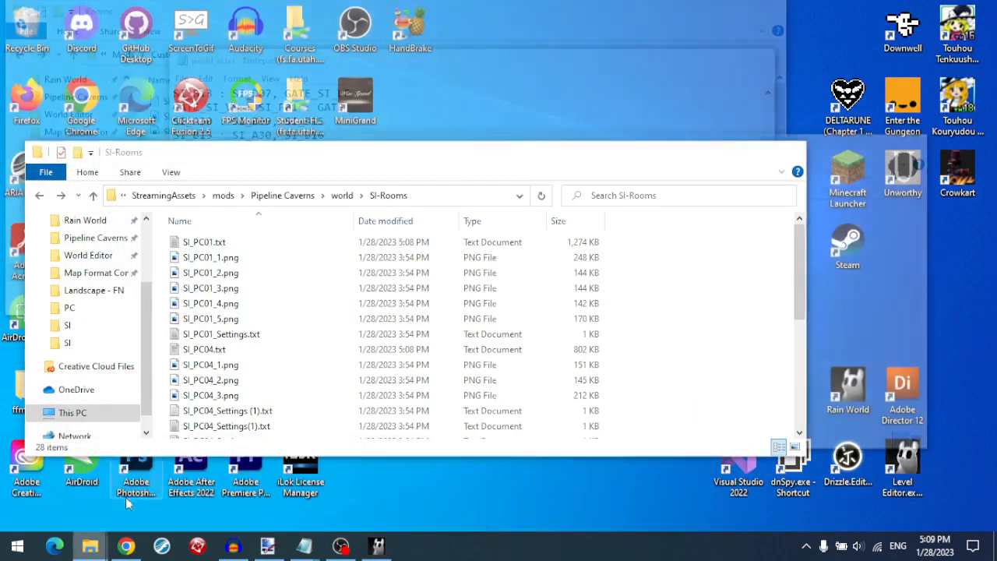
click(283, 195)
click(218, 275)
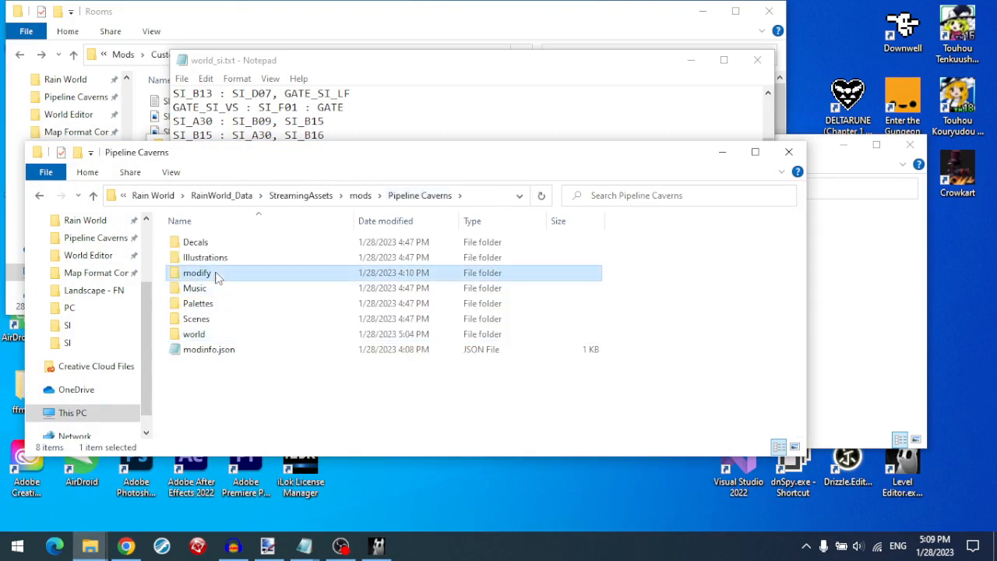
double_click(218, 274)
click(215, 243)
double_click(216, 243)
click(240, 259)
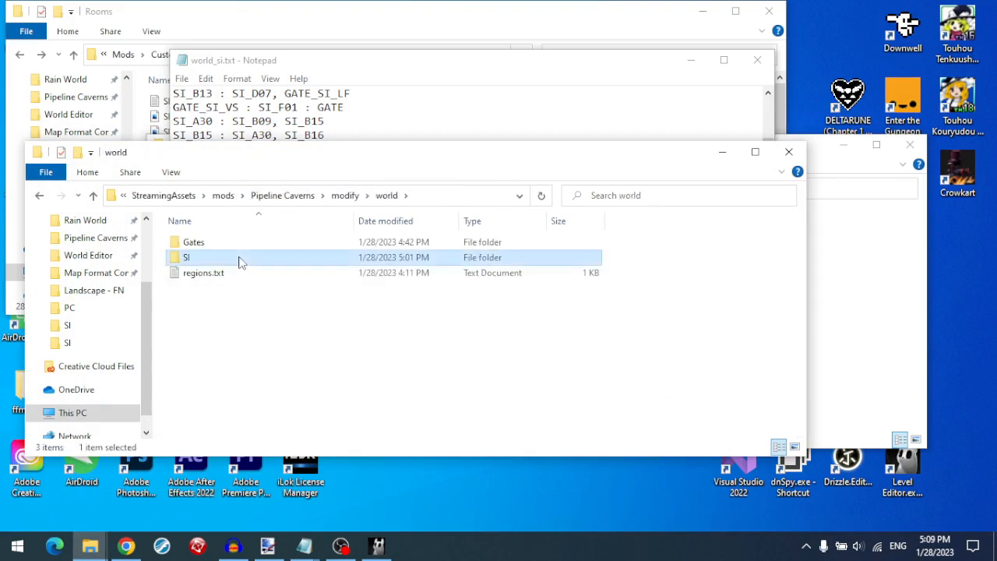
double_click(240, 261)
double_click(230, 244)
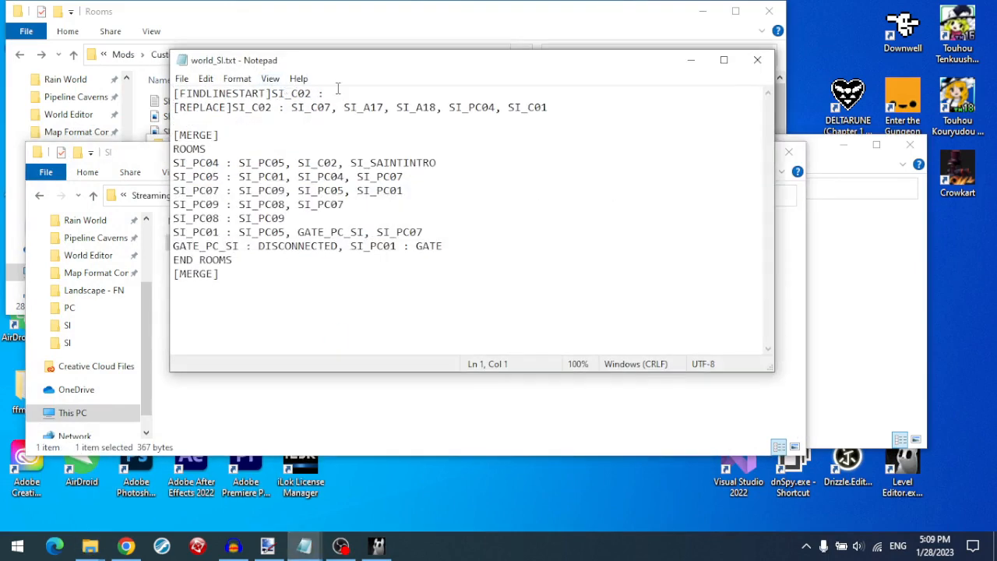
- Below the SI_C02 rule, add "[FINDLINESTART]SI_SAINTINTRO :" and "[REPLACE]SI_SAINTINTRO : SI_PC04", and save world_SI.txt
key(Return)
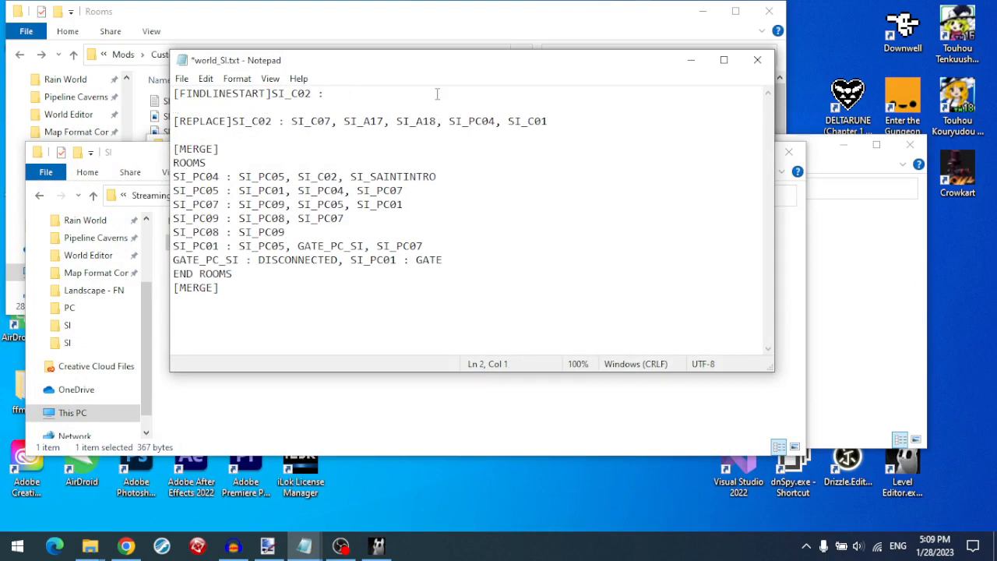
key(BackSpace)
key(Return)
key(Return)
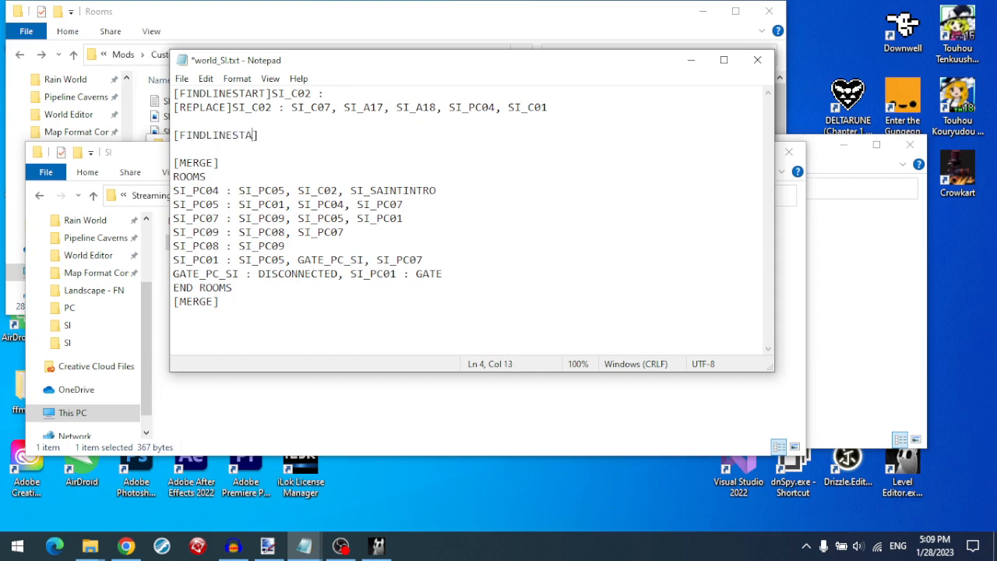
key(ctrl+v)
double_click(379, 135)
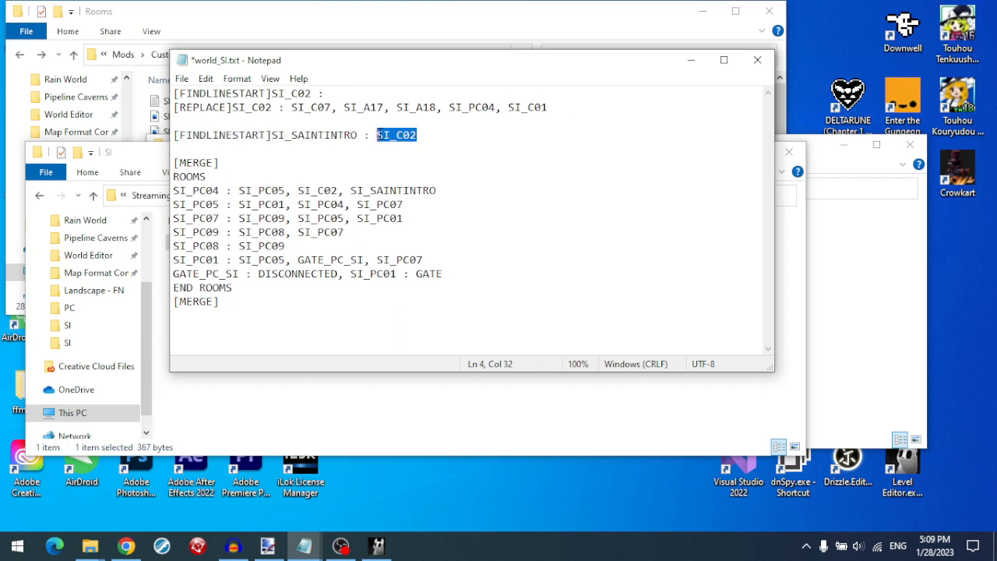
key(BackSpace)
key(Return)
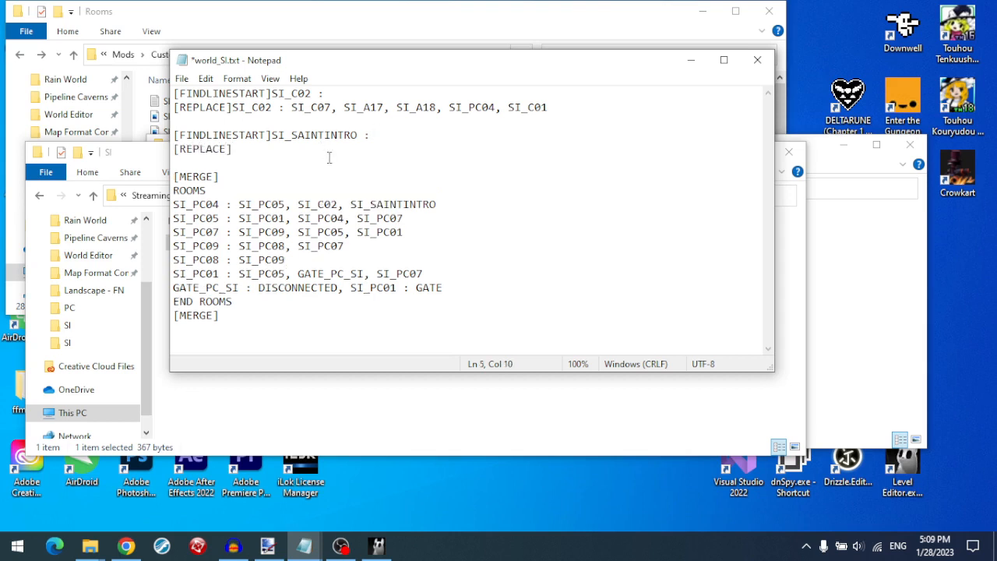
key(ctrl+v)
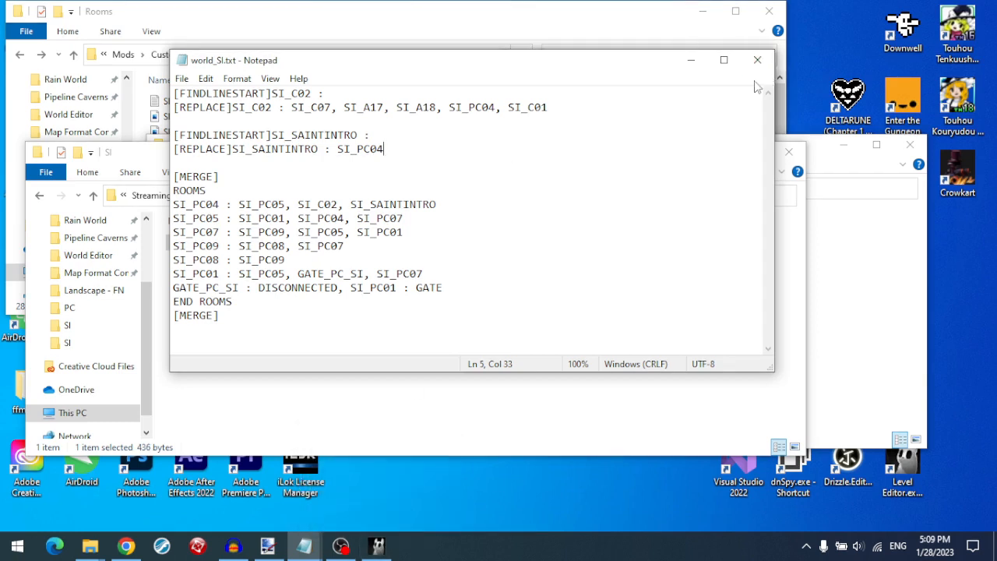
- Restart Rain World to reload the mod, closing the modify and merged world_SI text files in Notepad
key(alt+Tab)
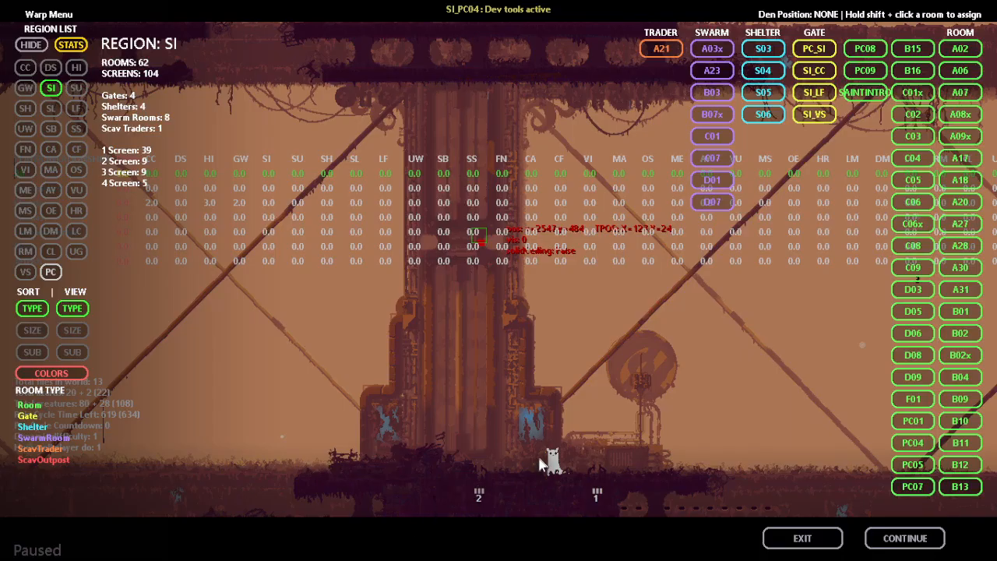
key(alt+Tab)
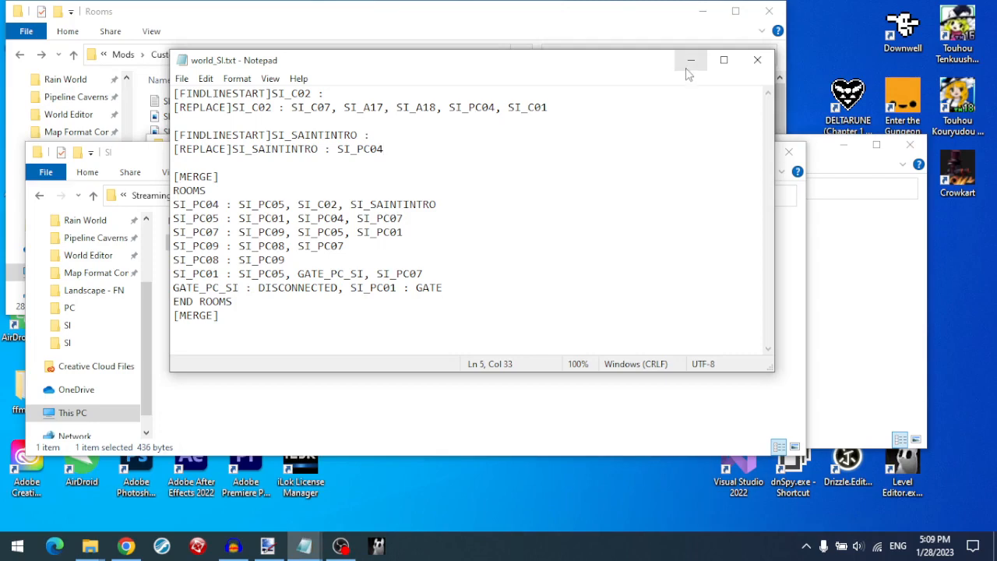
click(758, 59)
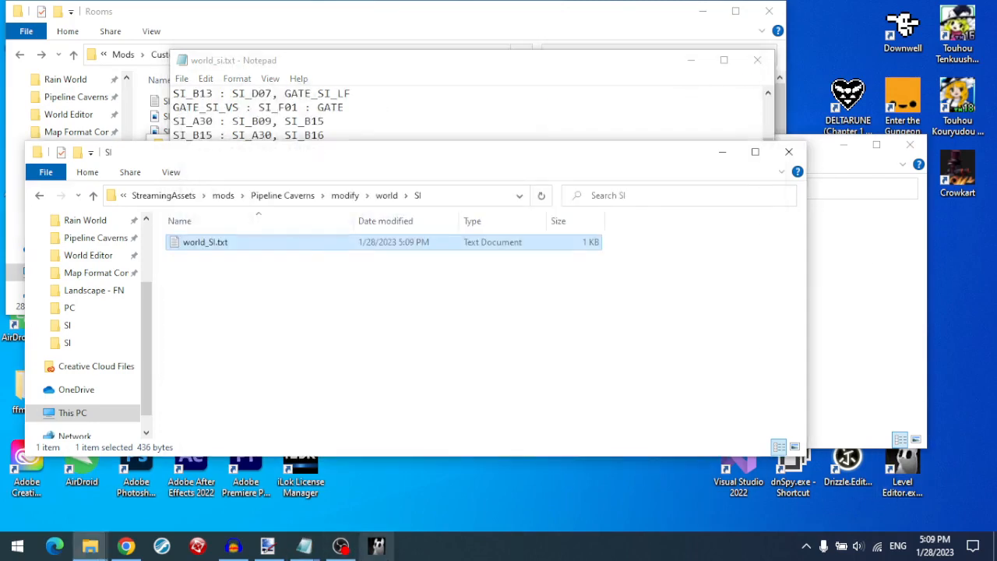
click(376, 545)
mouse_move(304, 546)
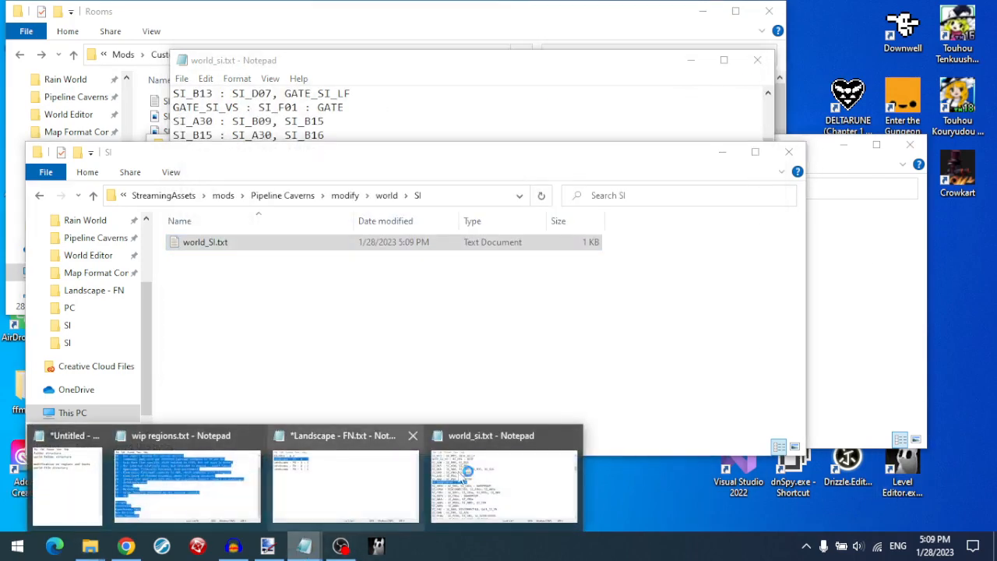
click(574, 438)
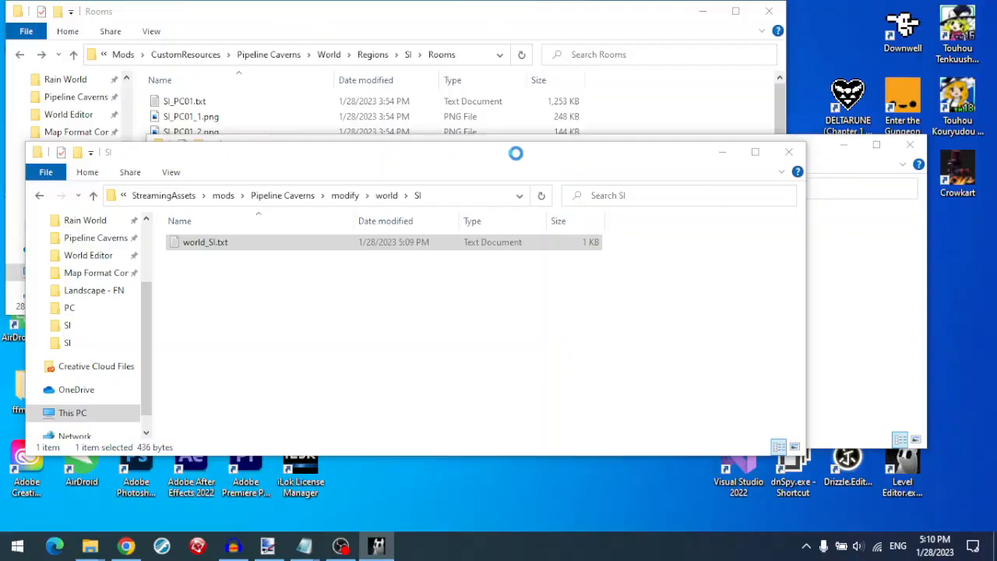
- Bring up the modify SI folder and the merged si folder in File Explorer while the game loads
key(alt+Tab)
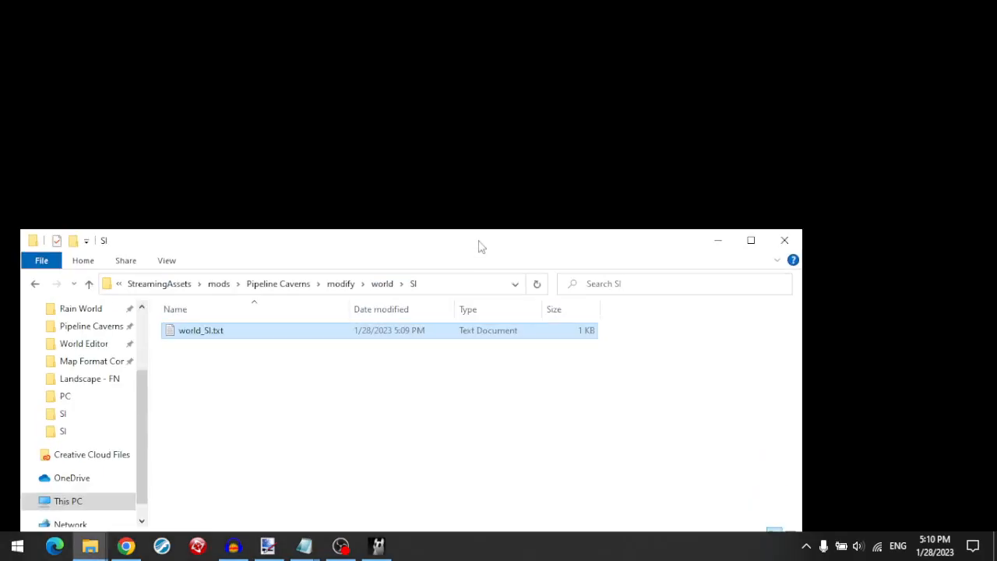
mouse_move(94, 545)
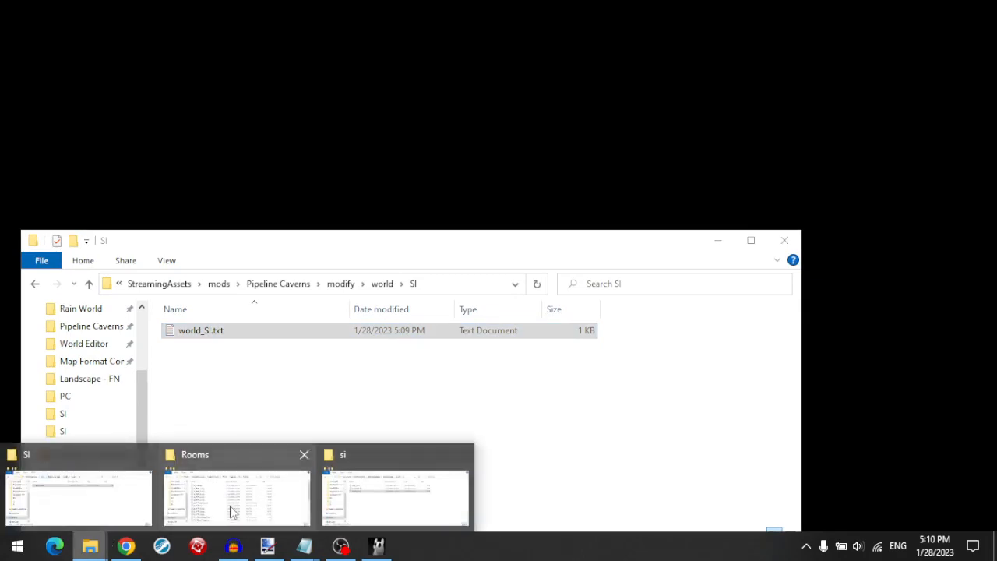
mouse_move(230, 510)
click(104, 505)
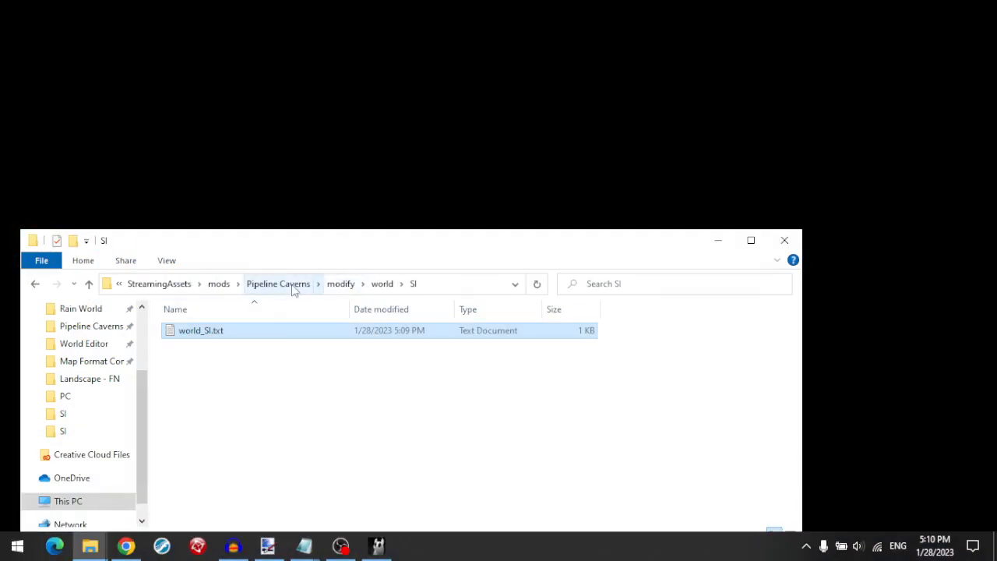
mouse_move(89, 545)
click(361, 514)
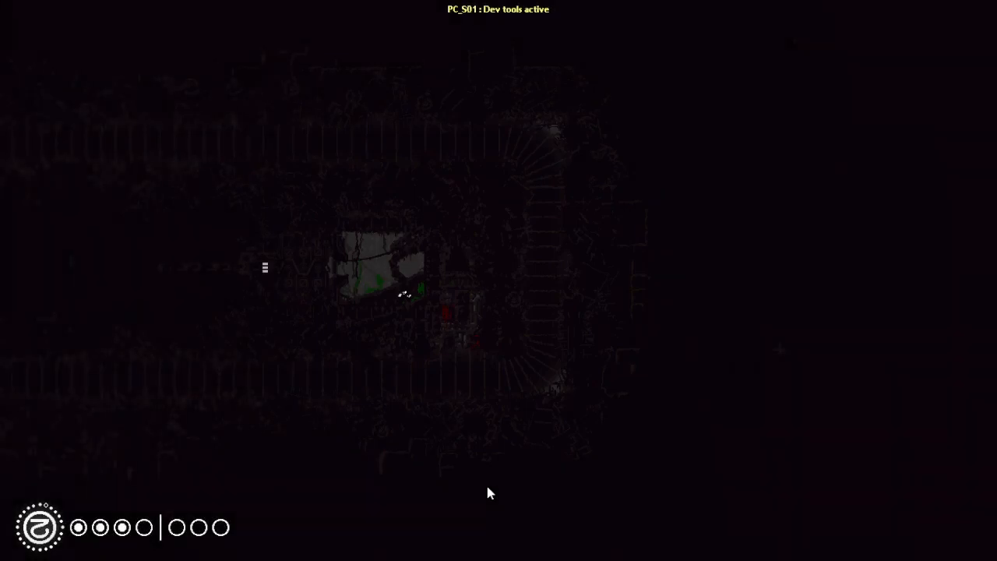
- Warp to the SAINTINTRO room of region SI
key(Escape)
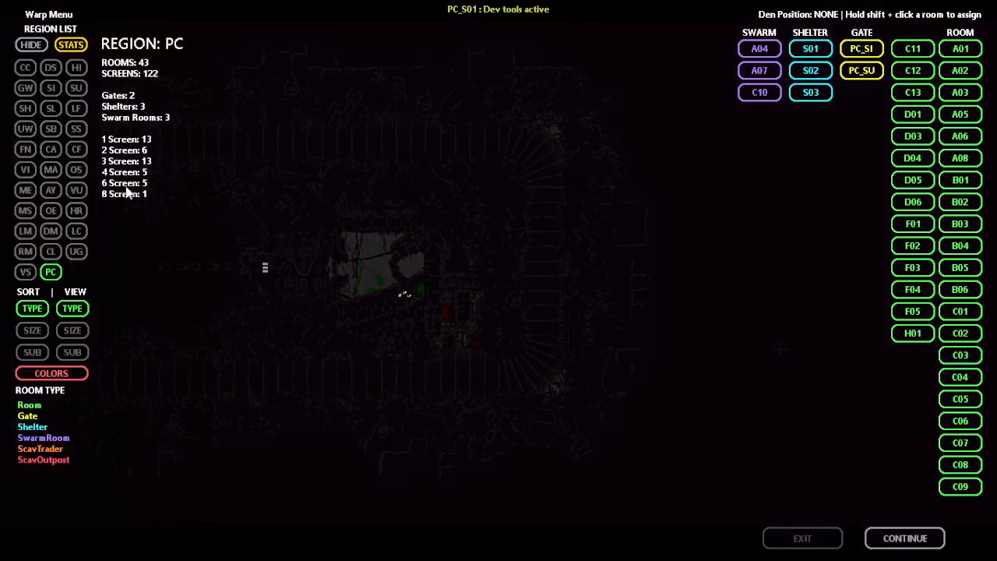
click(51, 88)
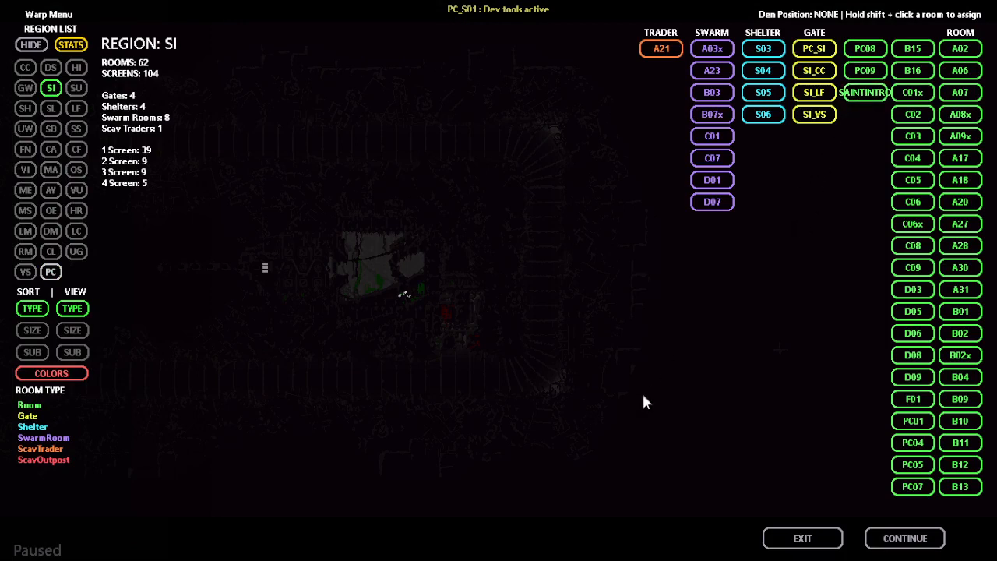
click(866, 94)
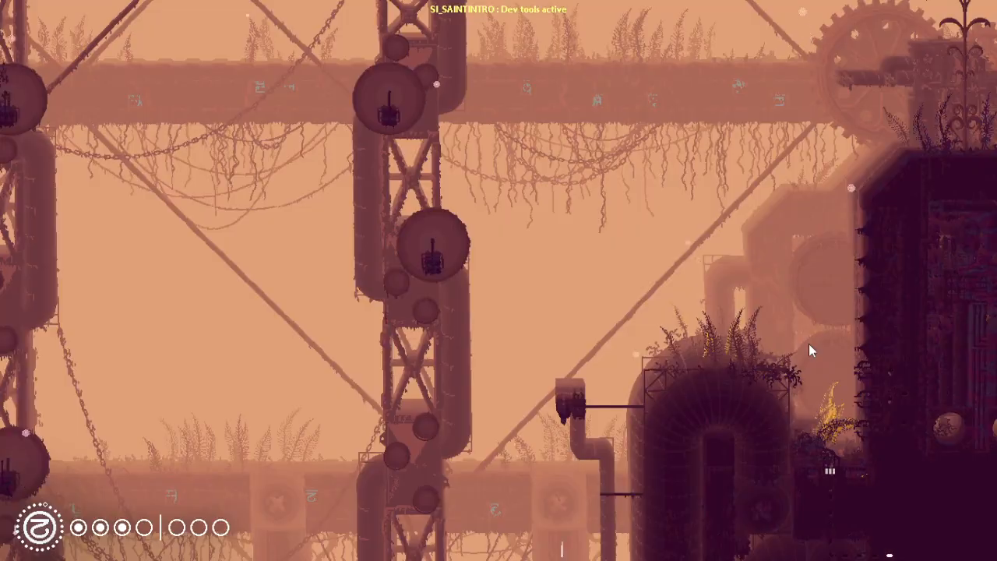
- Move the slugcat from SI_SAINTINTRO into SI_PC04 and on into SI_C02 to test the room connections
key(Right)
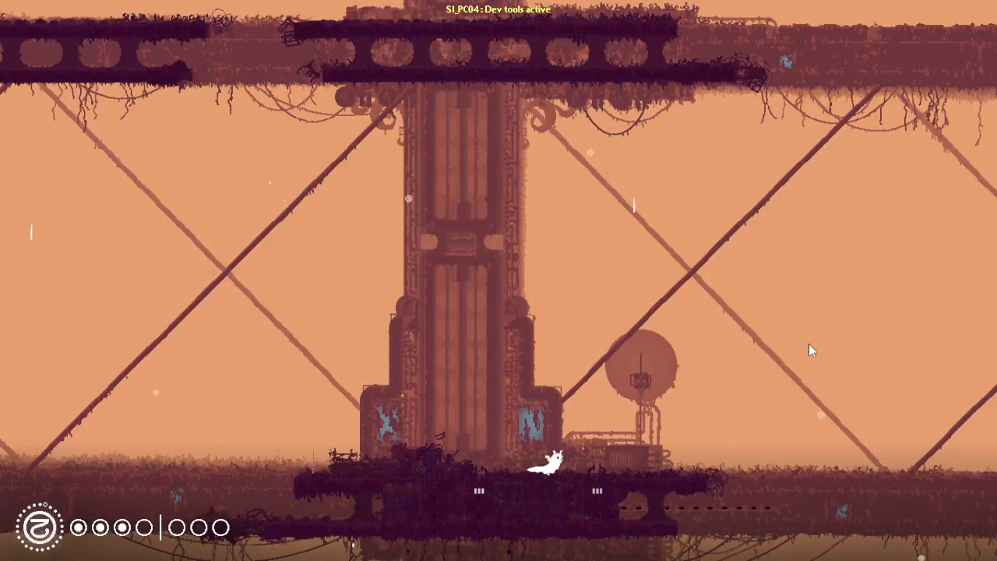
key(Left)
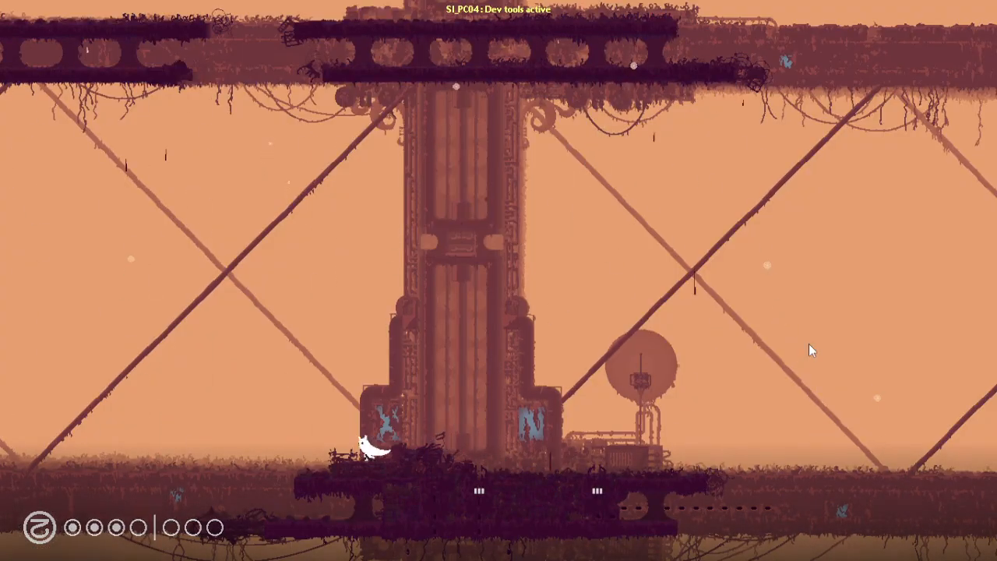
key(Right)
key(Right)
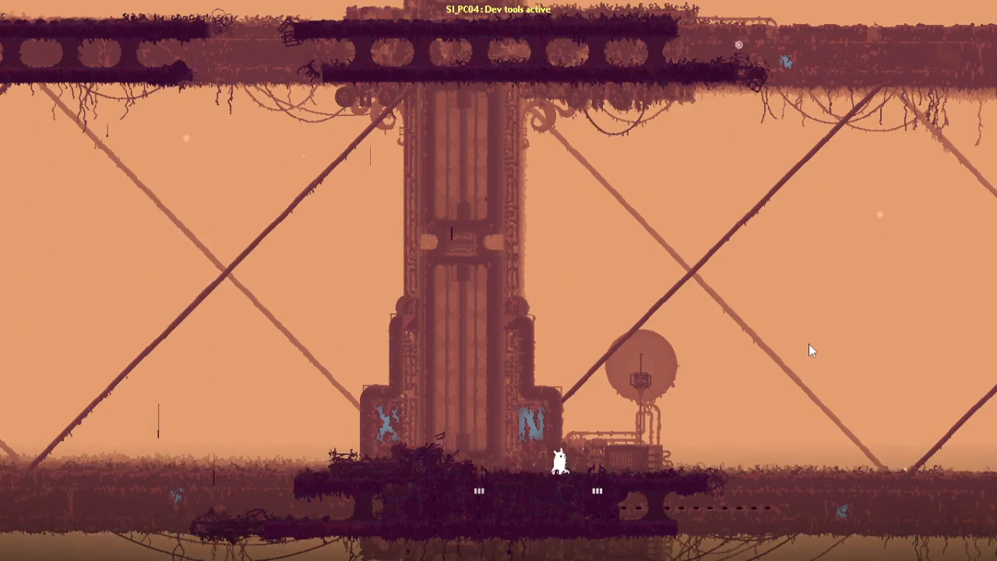
key(Down)
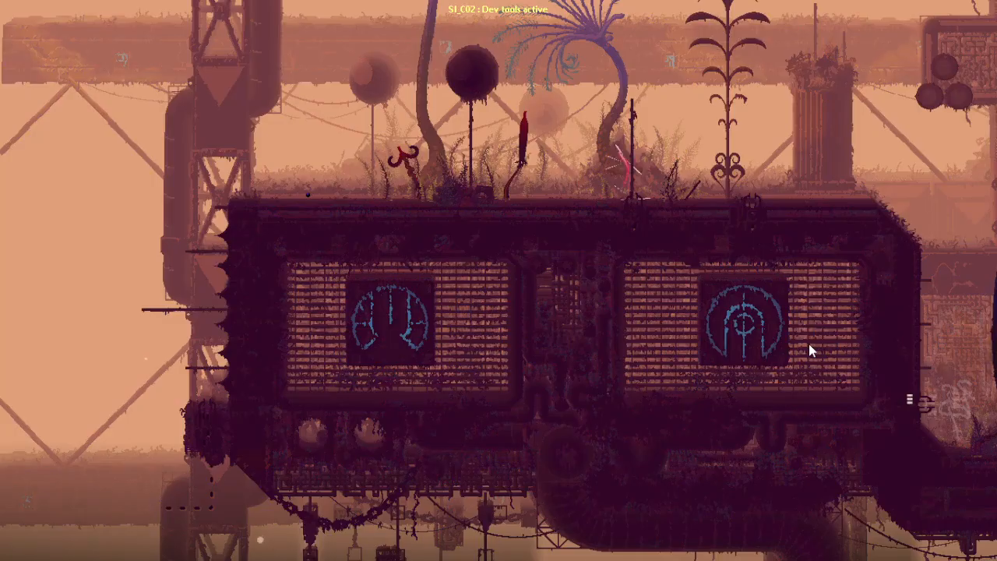
- Climb onto the upper platform of SI_C02 and cross it to the room's next screen
key(Up)
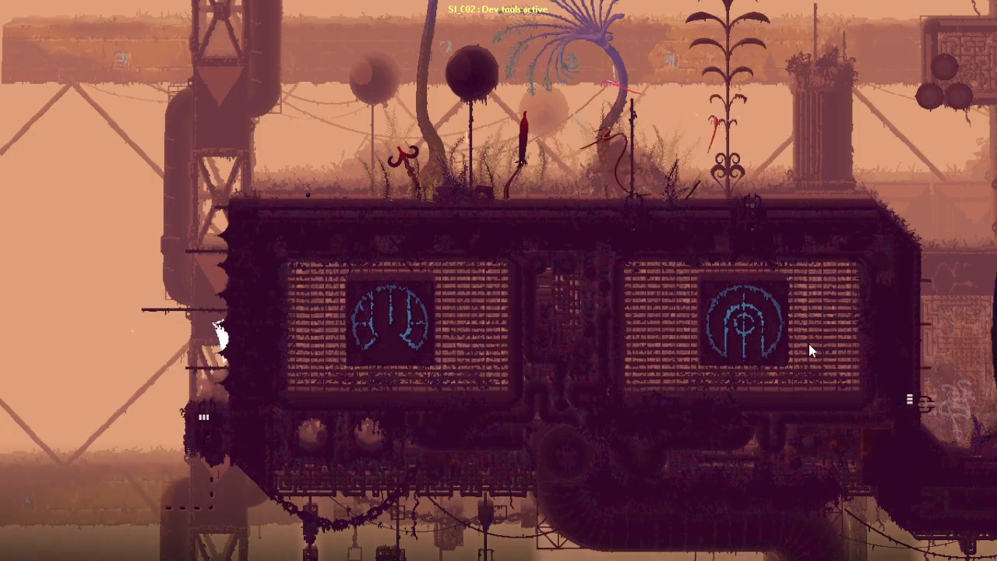
key(Up)
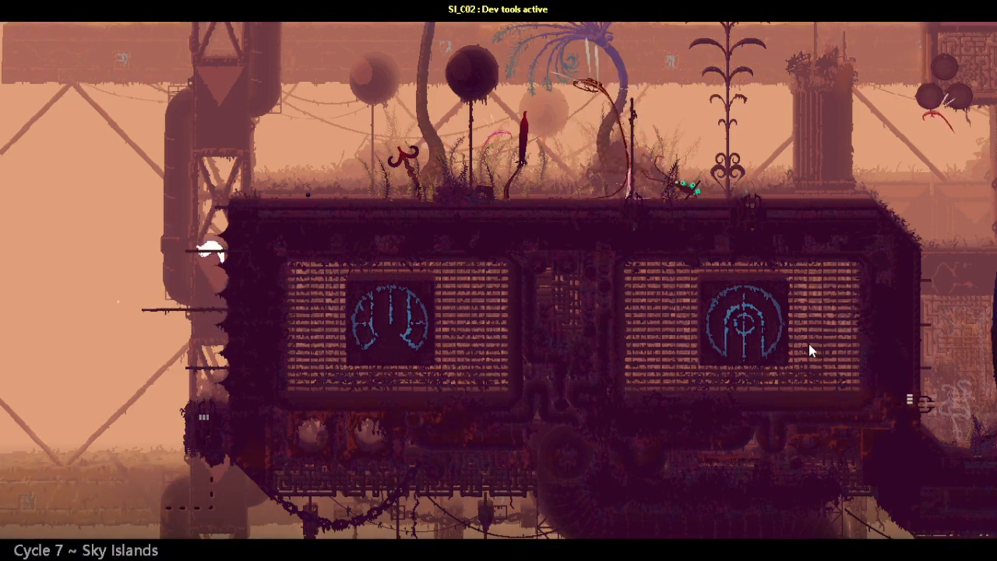
key(Right)
key(Right)
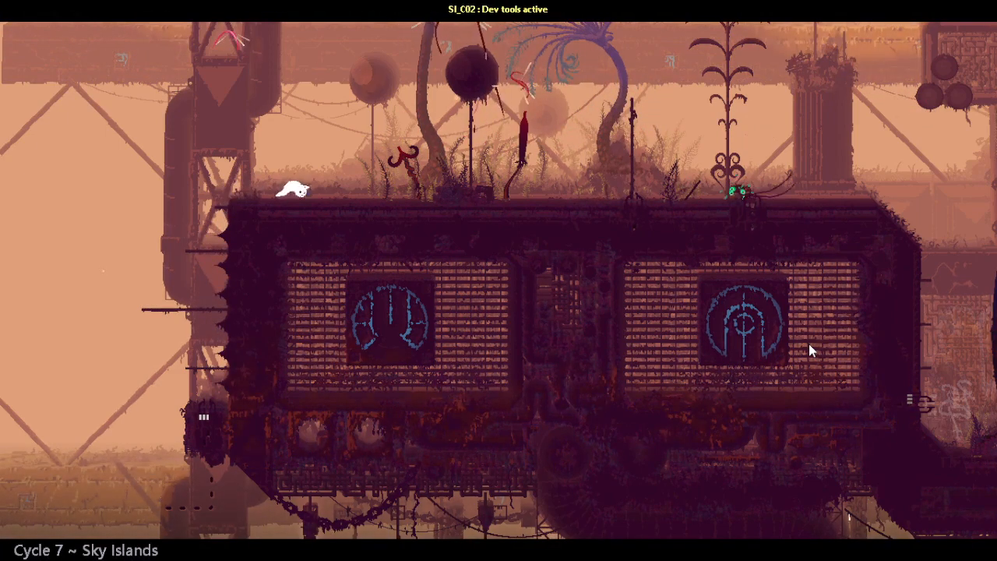
key(Right)
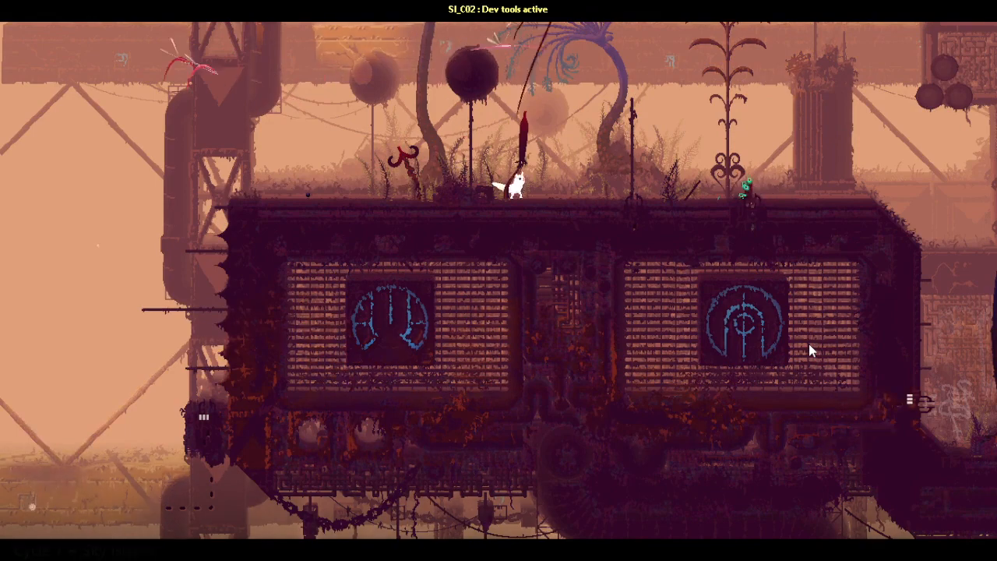
key(Right)
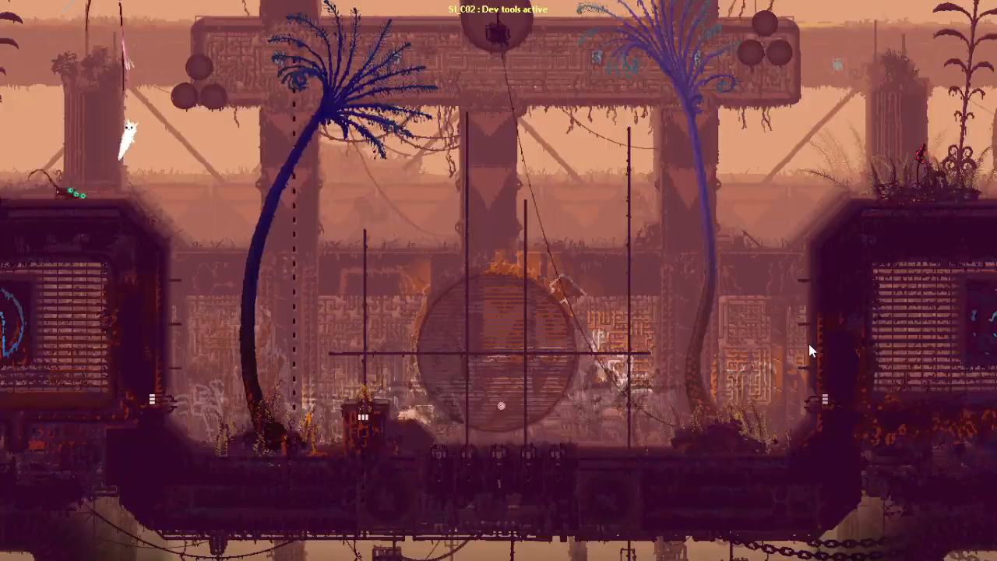
key(Left)
- Pause the game, switch to File Explorer and go up from the old mod's SI Rooms folder to its Regions folder
key(Escape)
key(alt+Tab)
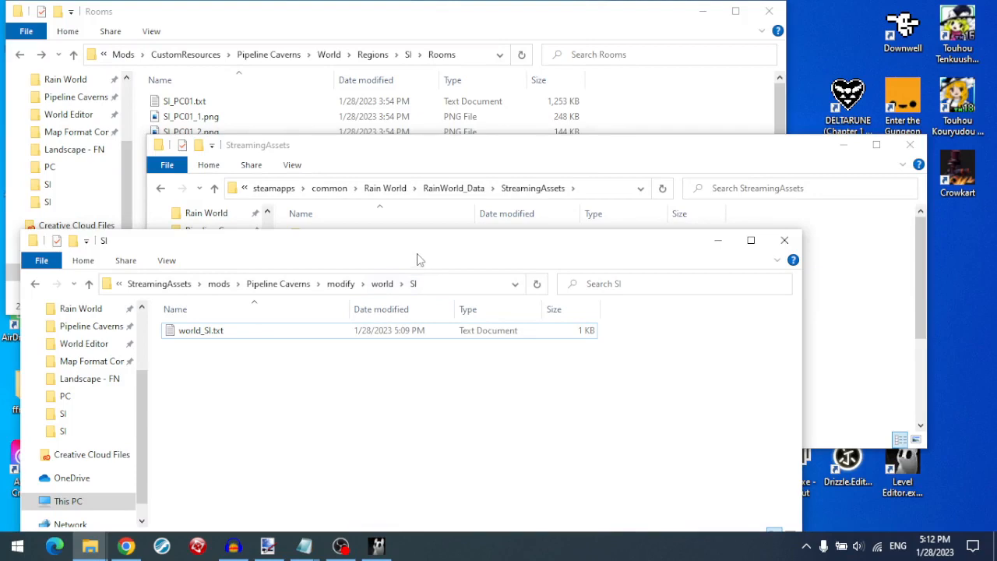
click(472, 158)
click(437, 34)
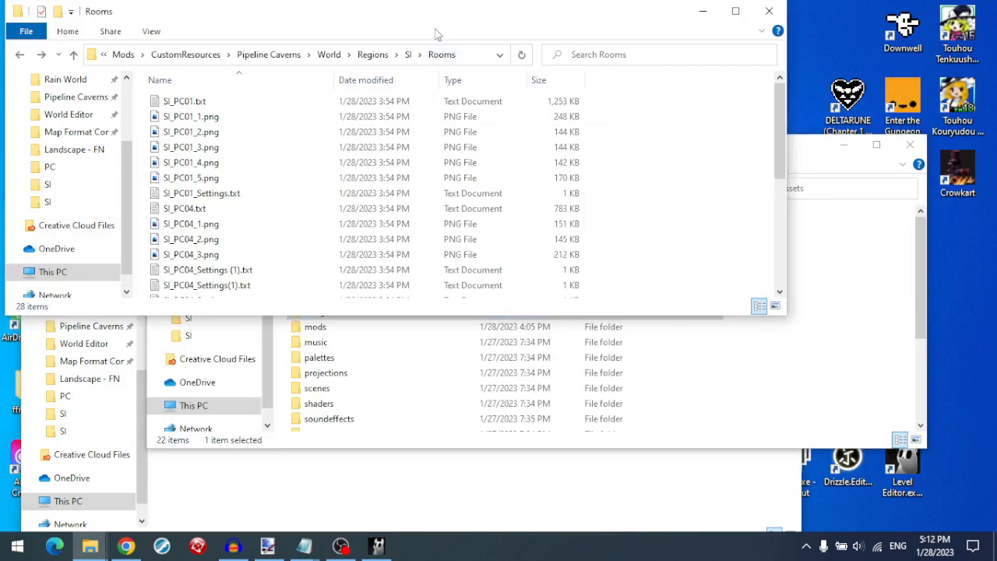
click(408, 56)
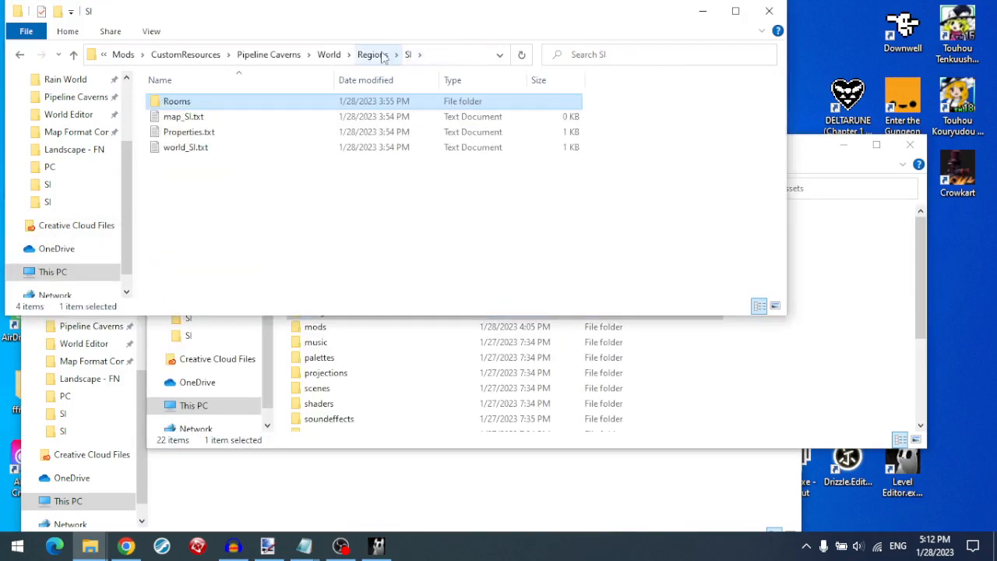
click(376, 56)
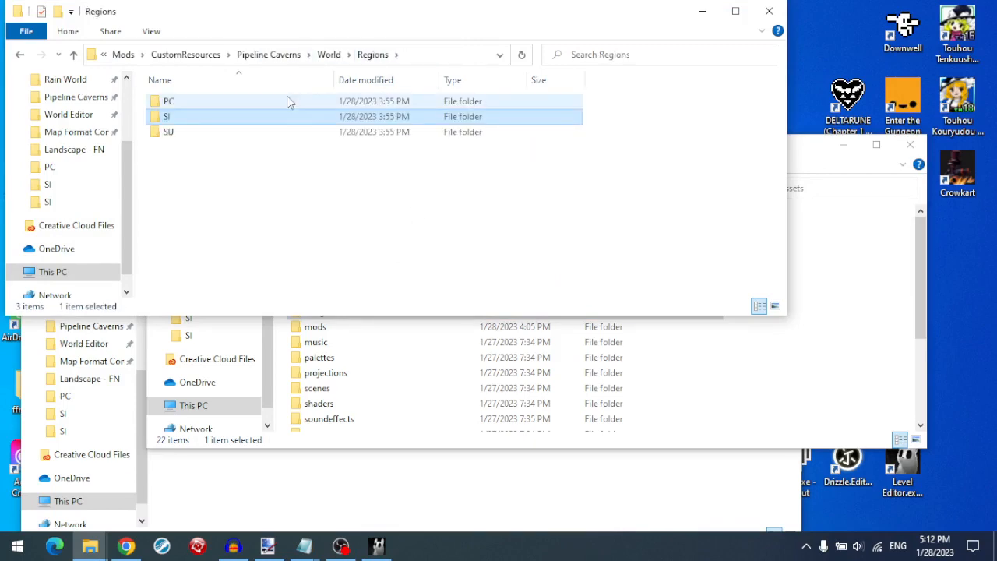
- Open the world folder of the moreslugcats mod under StreamingAssets\mods
click(354, 388)
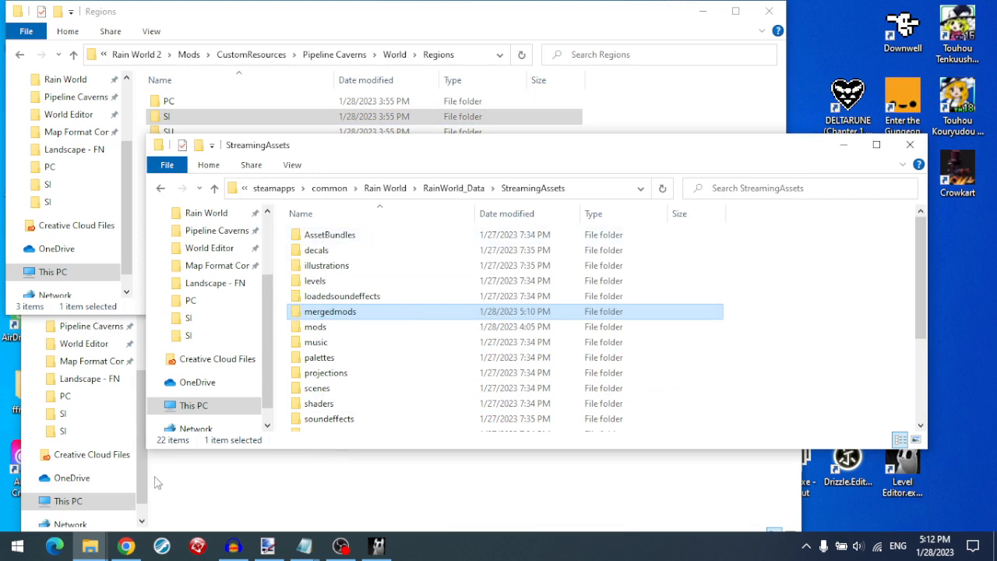
click(226, 504)
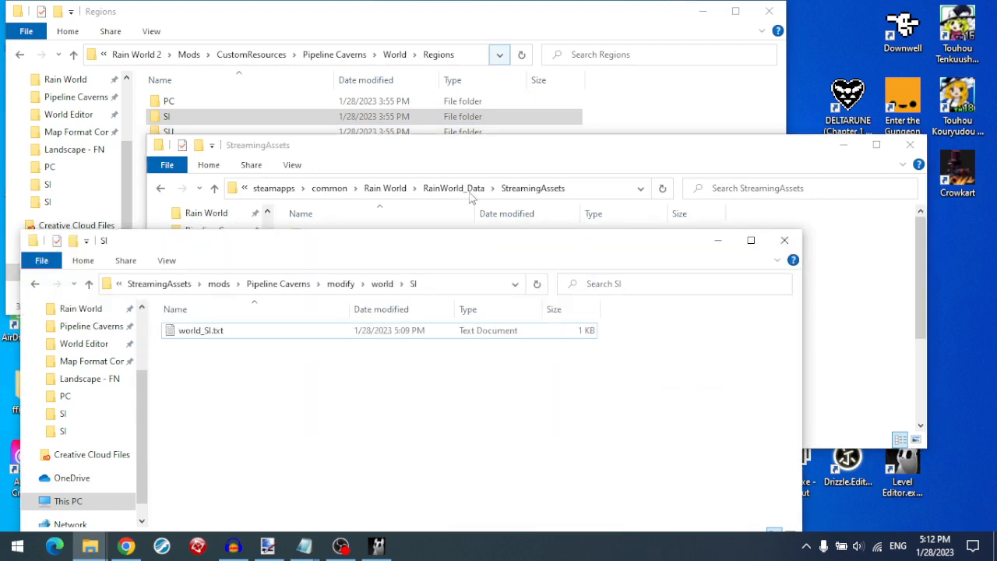
click(481, 160)
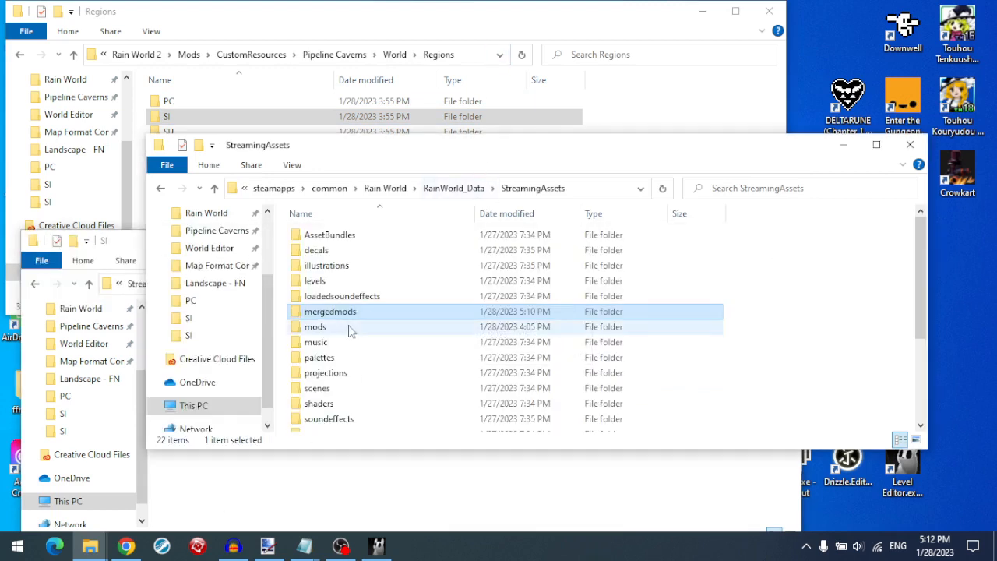
double_click(379, 328)
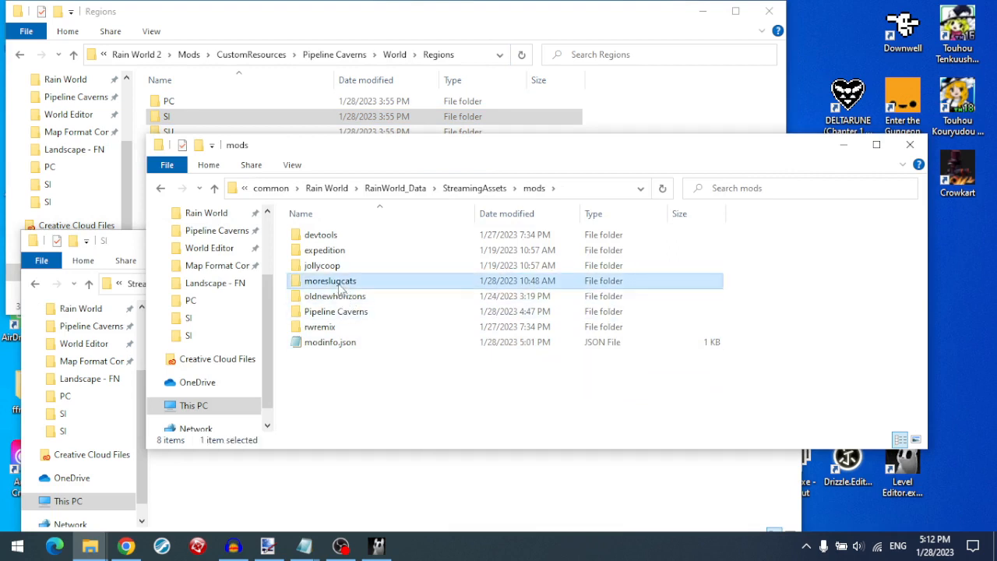
double_click(346, 281)
scroll(355, 253, down, 1)
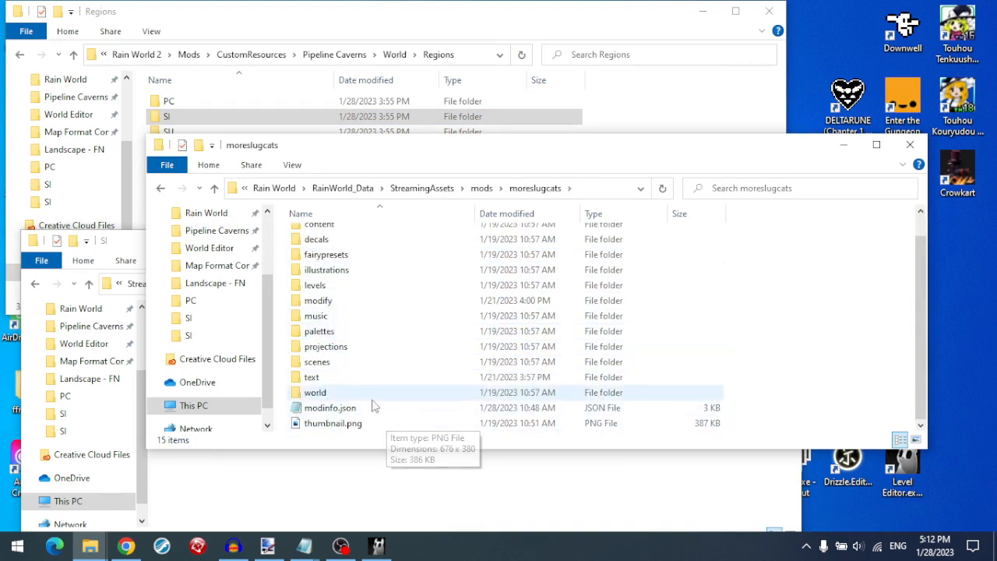
double_click(350, 392)
- Open the cc region folder and examine its Saint-specific display name, map and properties files
scroll(363, 297, down, 4)
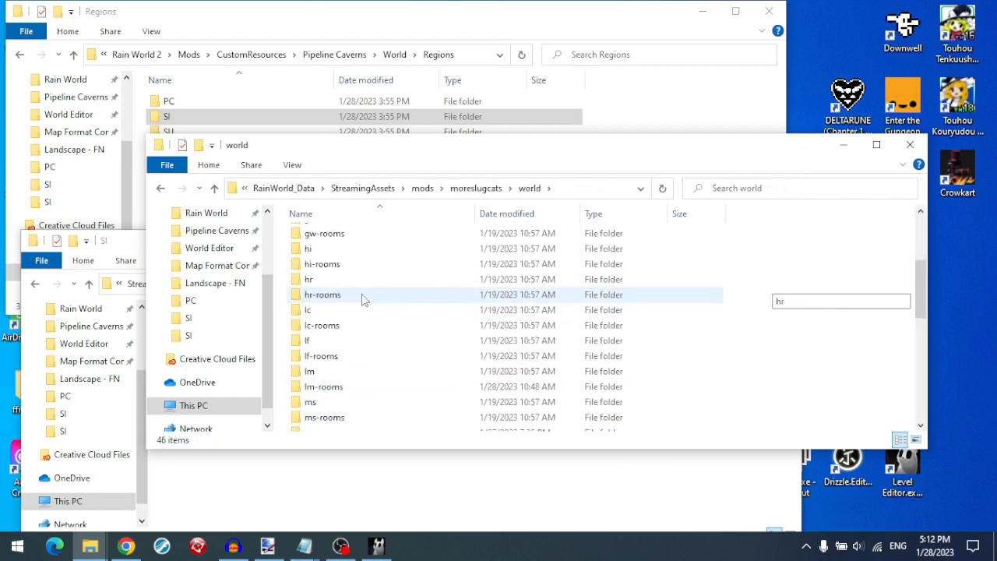
scroll(363, 296, up, 4)
double_click(309, 234)
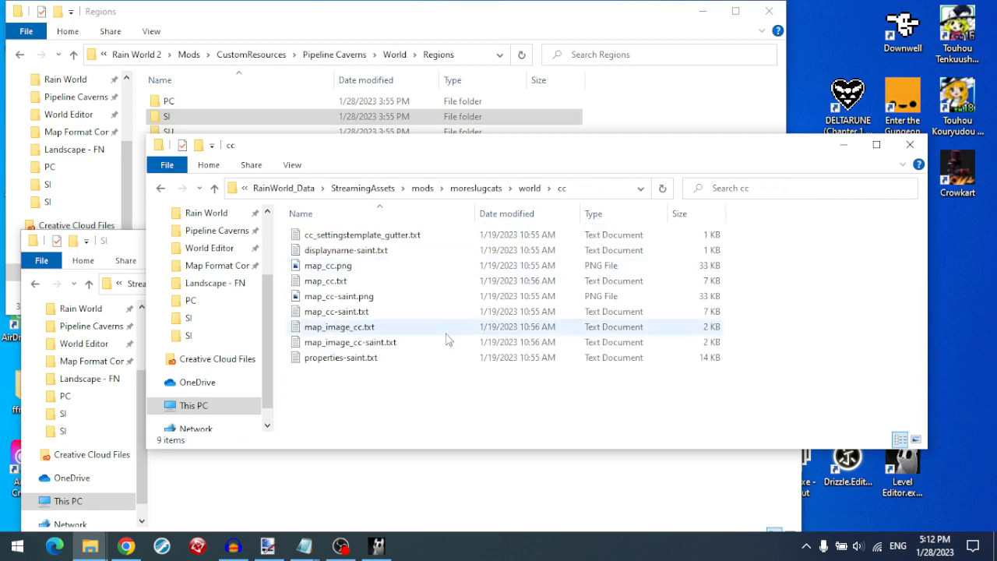
click(388, 252)
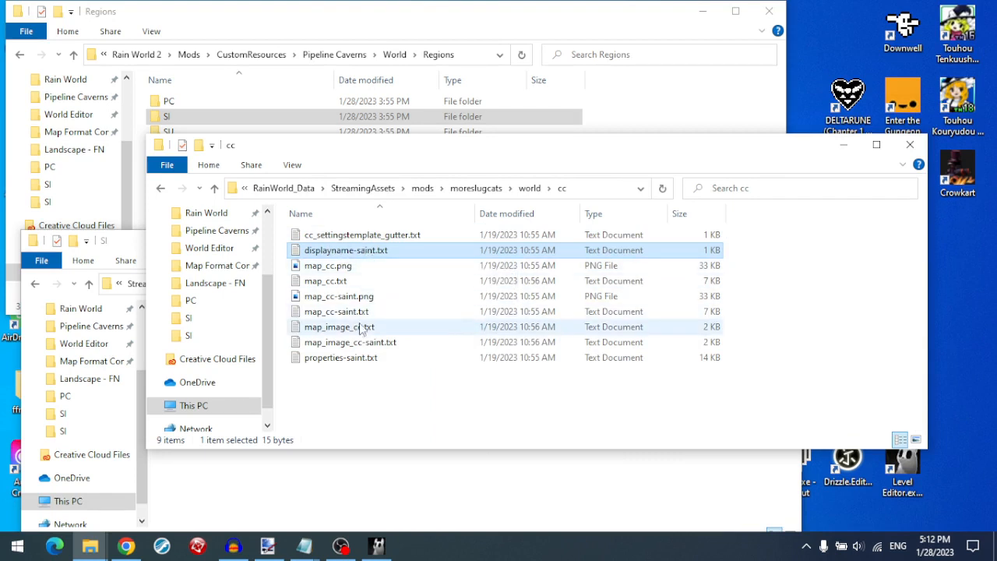
click(352, 298)
click(348, 314)
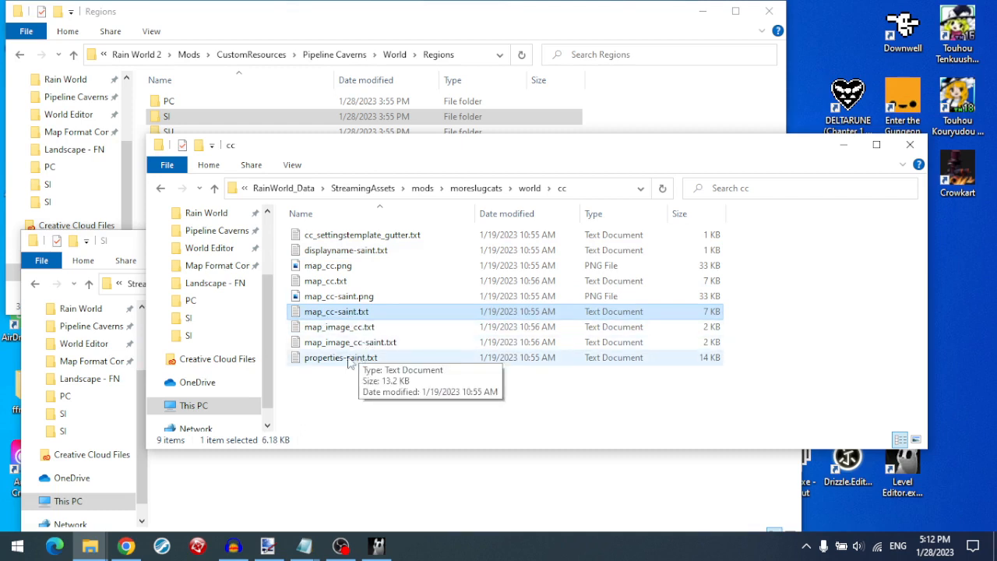
click(385, 359)
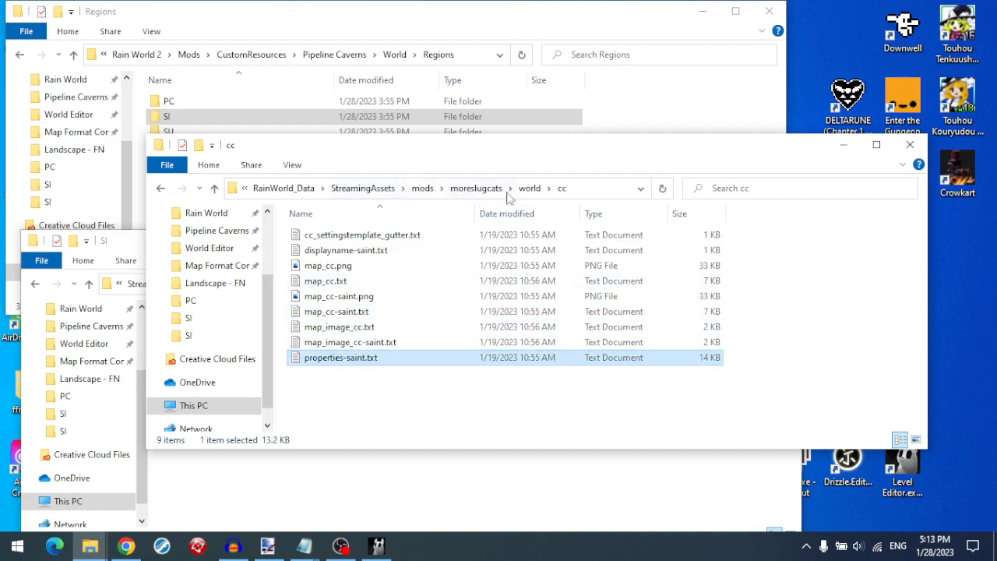
- Return to the moreslugcats world folder, and go up to the old mod's Pipeline Caverns folder in CustomResources
click(534, 195)
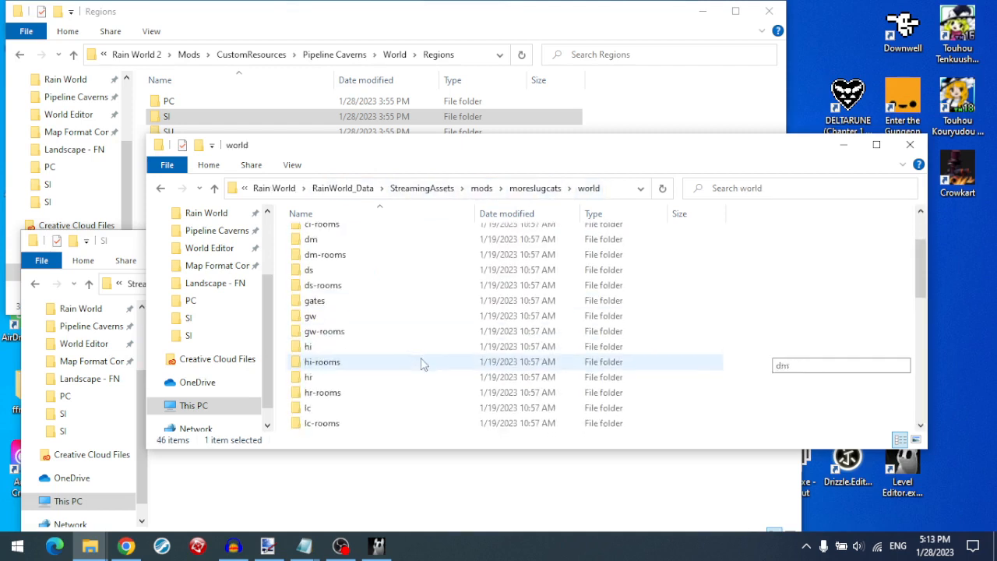
scroll(420, 358, down, 6)
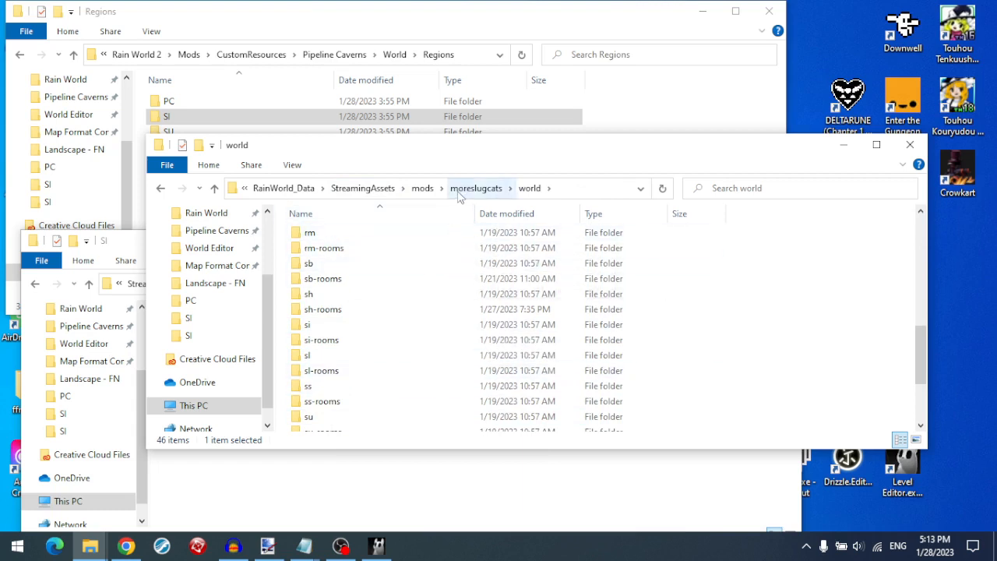
click(339, 36)
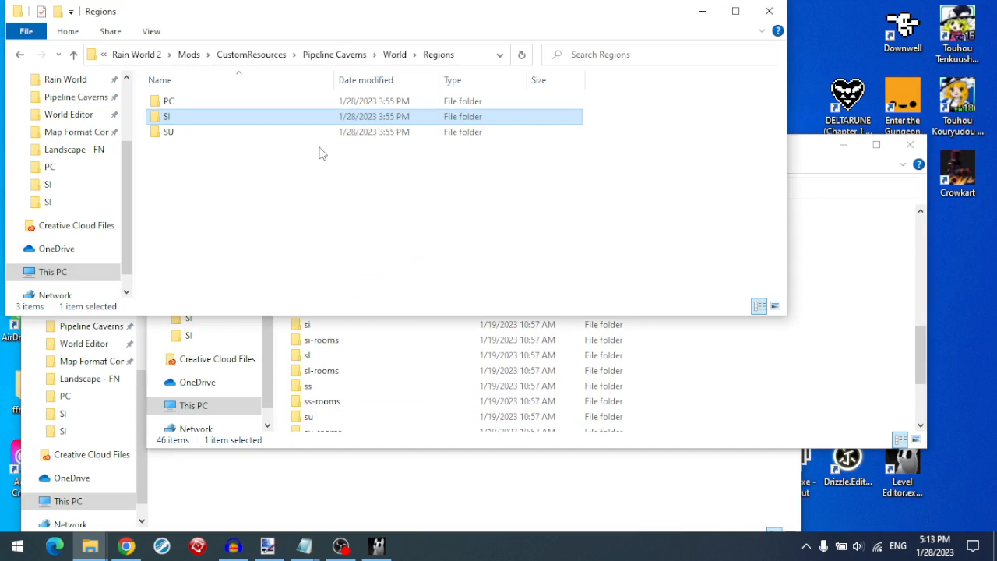
click(340, 58)
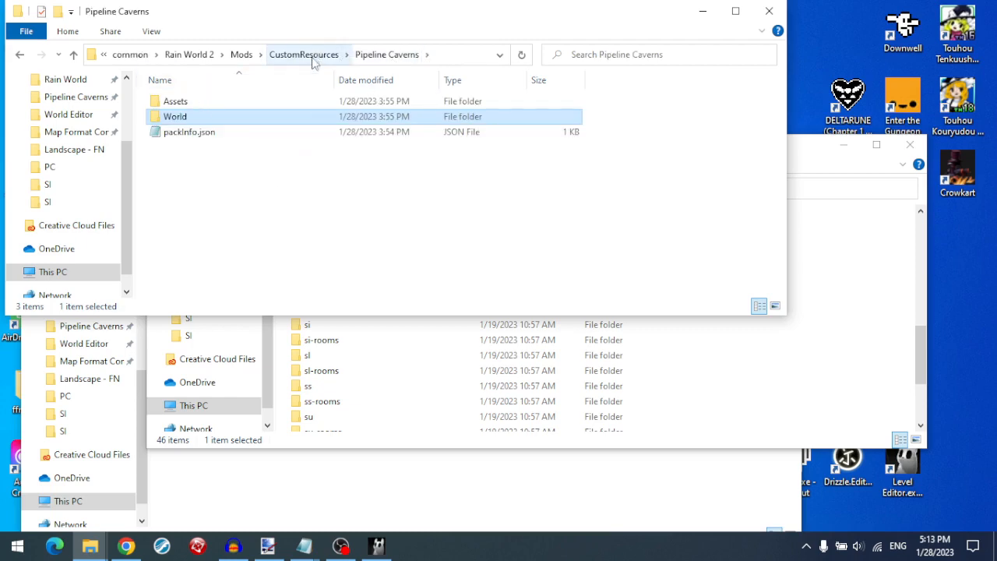
- Bring the moreslugcats world folder window in front of the old Pipeline Caverns folder window
click(89, 545)
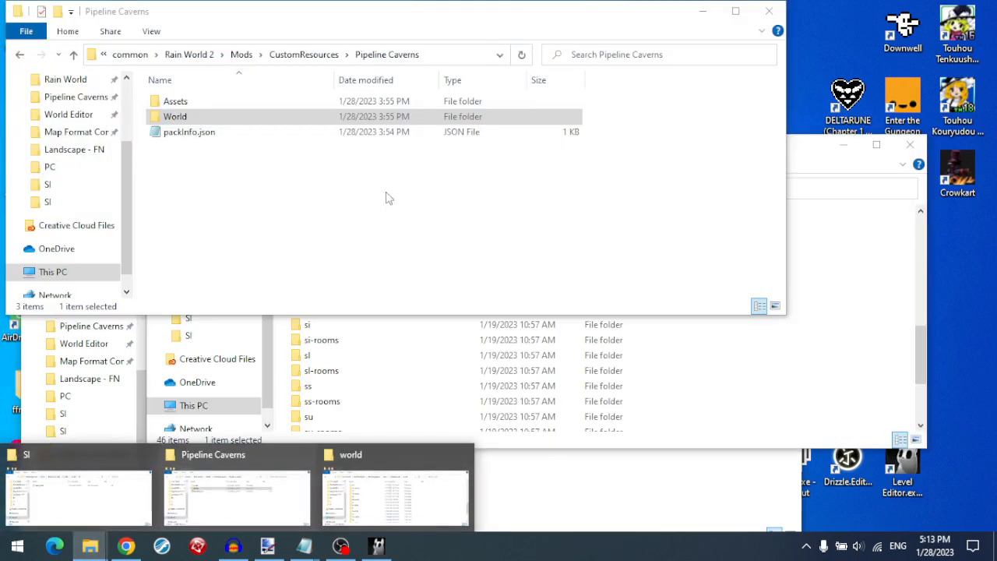
click(343, 250)
click(345, 252)
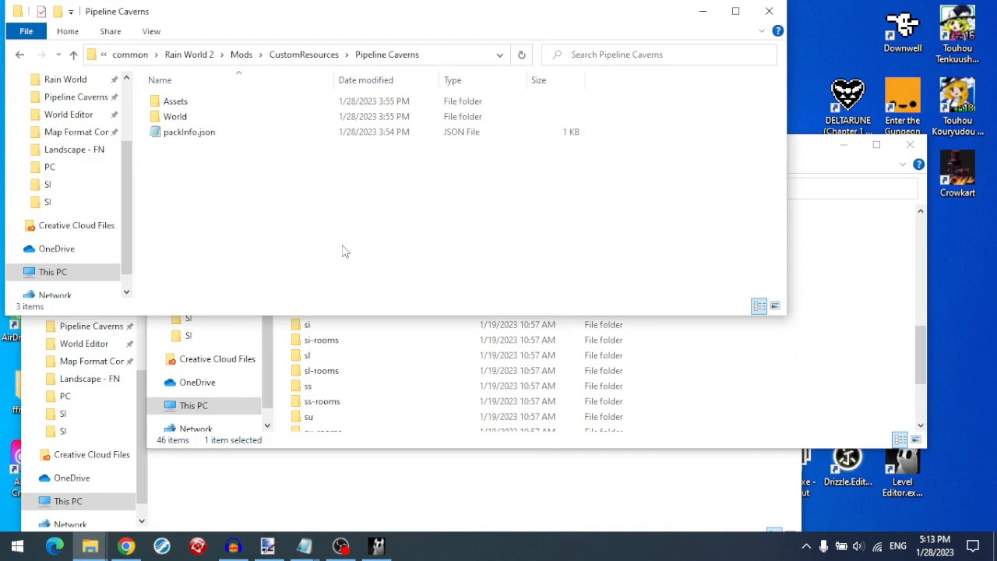
click(90, 545)
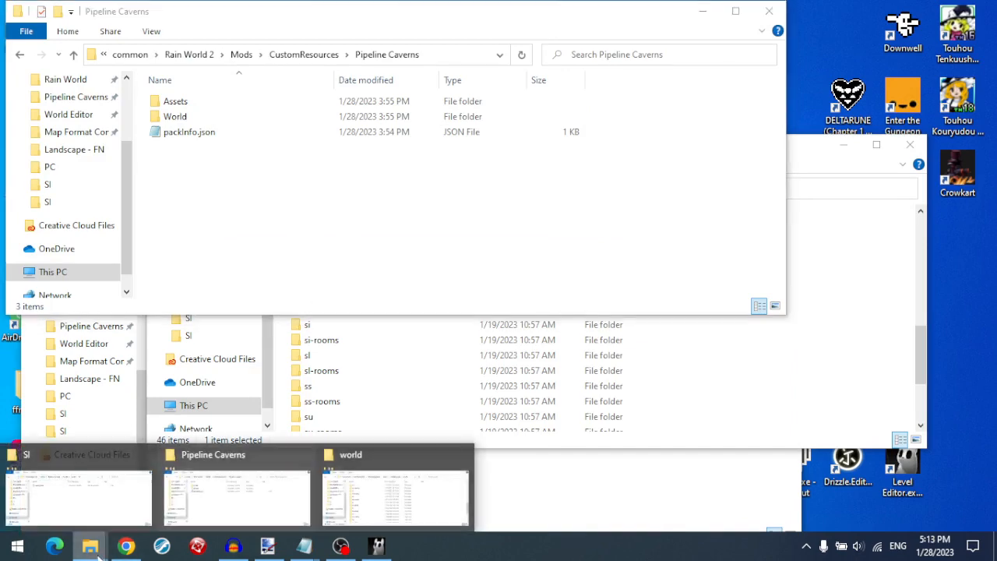
click(252, 511)
click(90, 545)
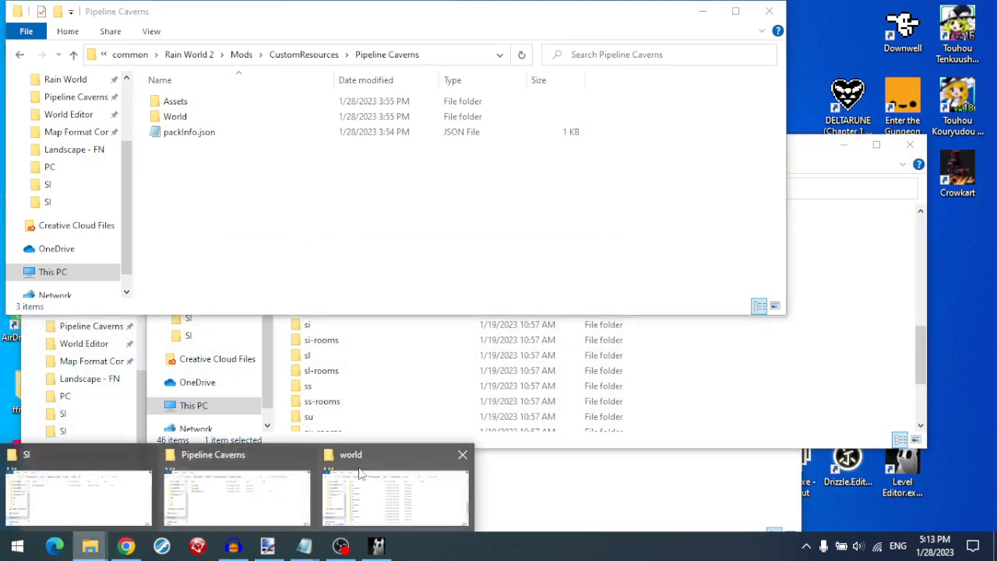
click(365, 496)
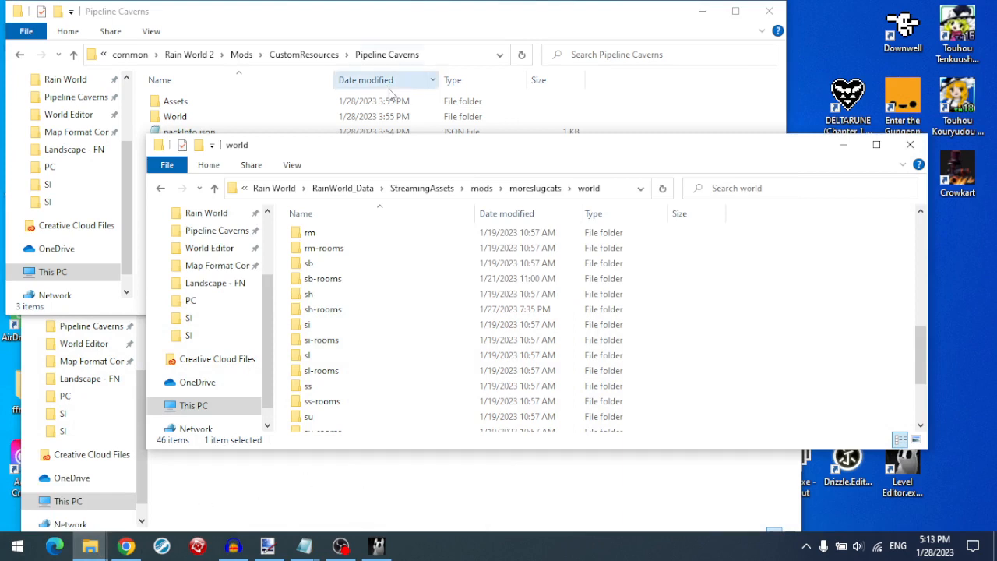
- Open the old Pipeline Caverns mod's World\Regions\SU\Rooms folder
click(387, 28)
double_click(242, 117)
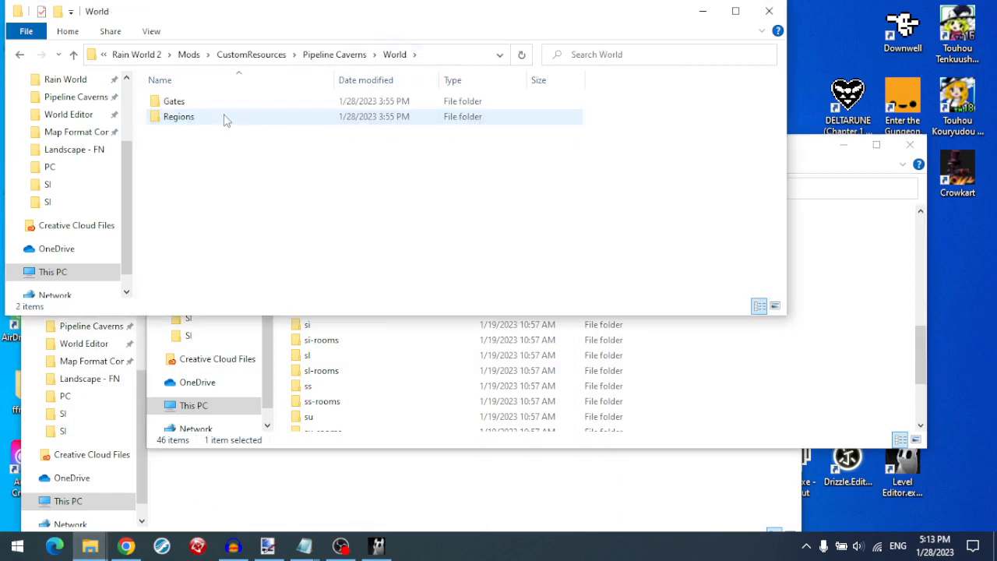
double_click(223, 117)
click(220, 132)
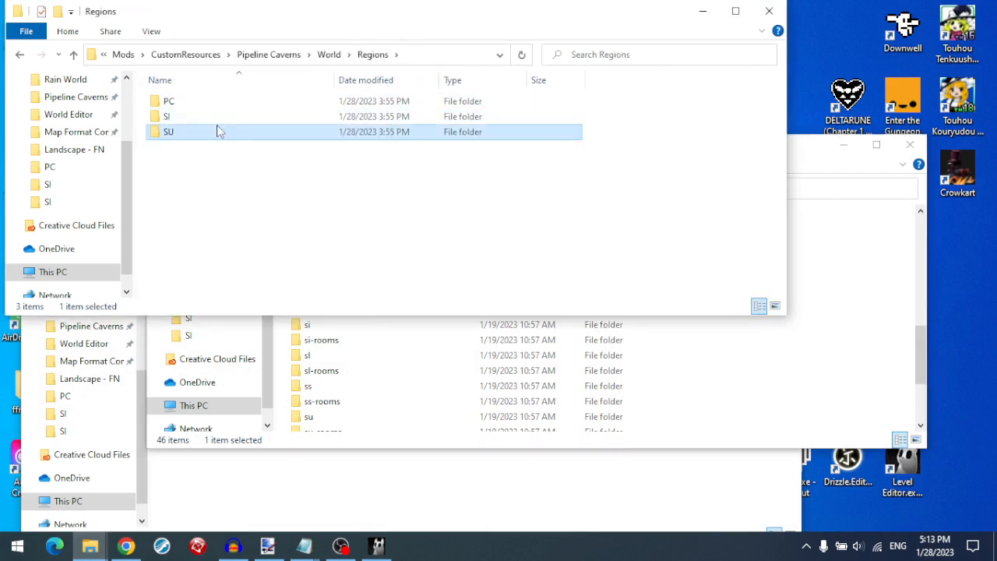
right_click(219, 131)
click(265, 445)
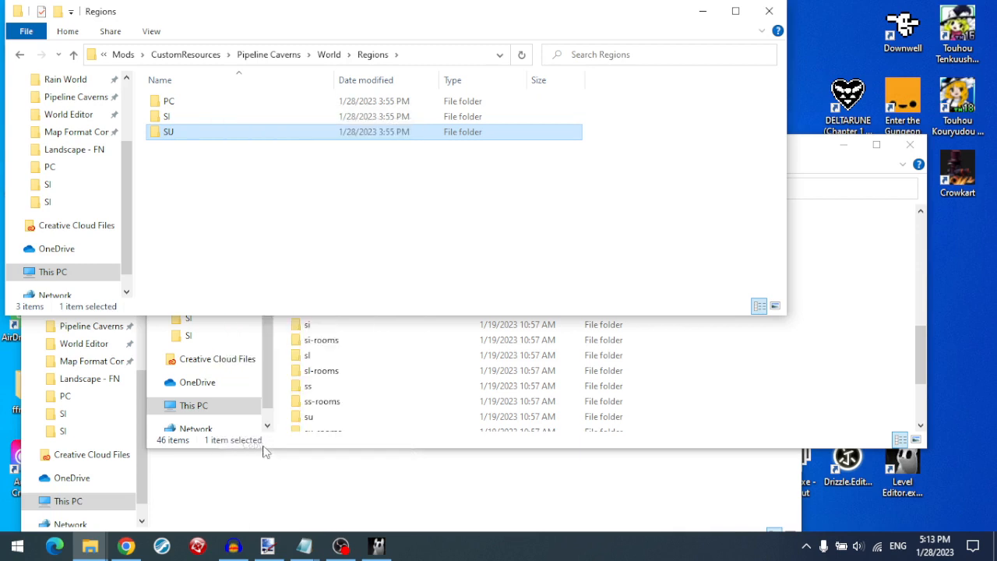
double_click(231, 134)
click(226, 115)
double_click(222, 102)
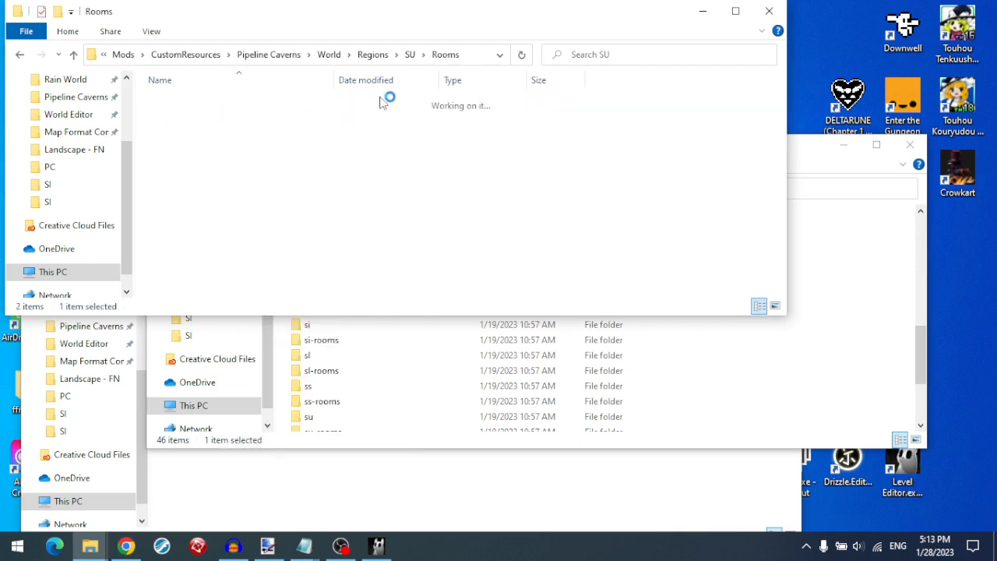
- Open SU_C04.txt, search through it for occurrences of 4,3,6, and close the file
double_click(191, 125)
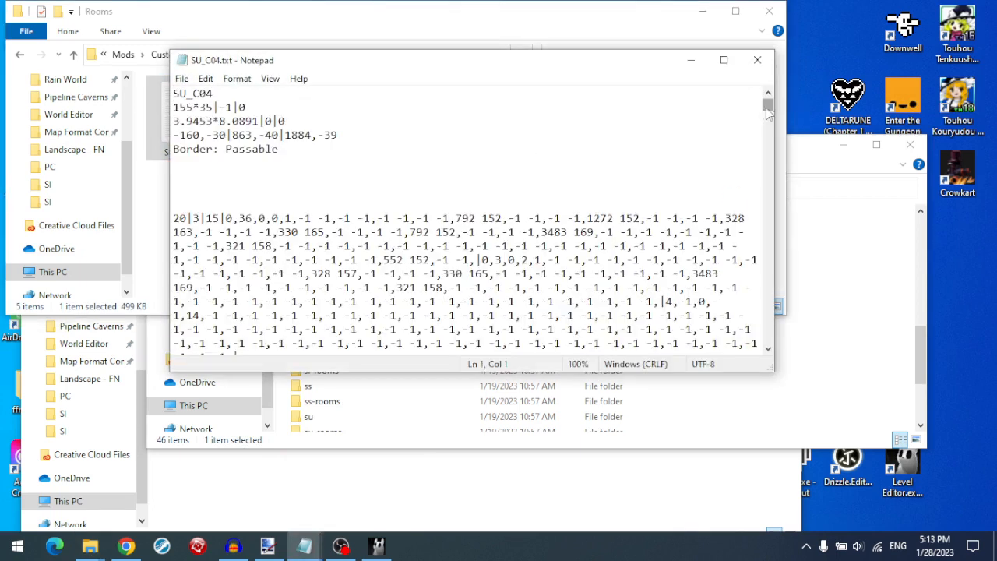
click(613, 181)
key(ctrl+f)
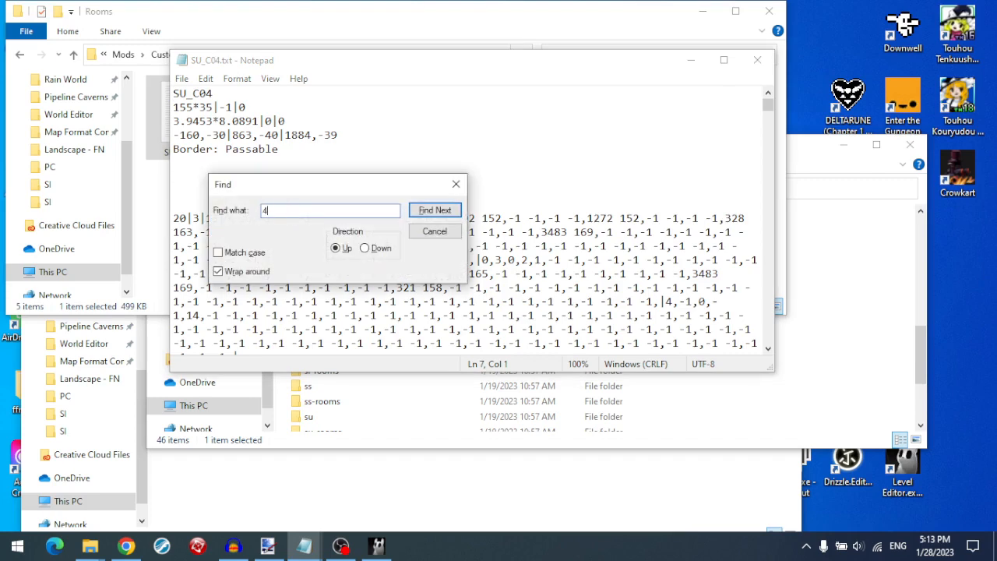
key(Return)
key(Return)
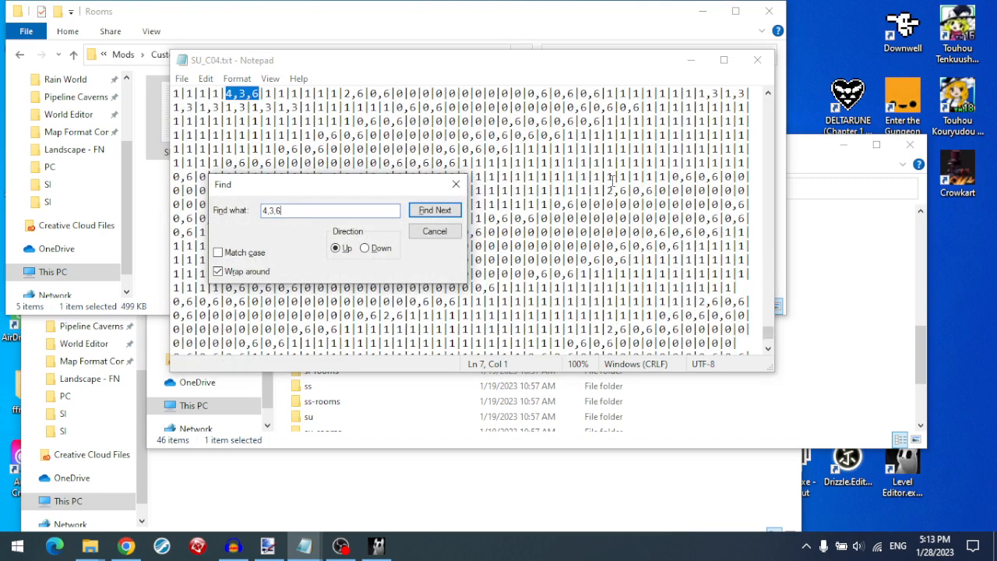
key(Return)
key(Return)
key(Return)
key(Return)
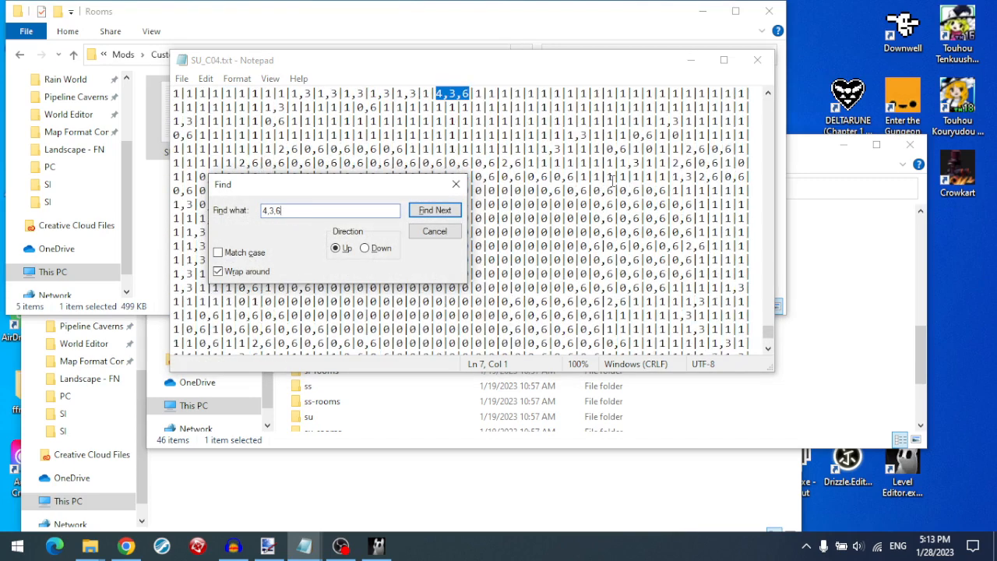
key(Return)
key(Return)
key(Return)
key(Return)
key(Return)
key(Return)
key(Return)
click(435, 232)
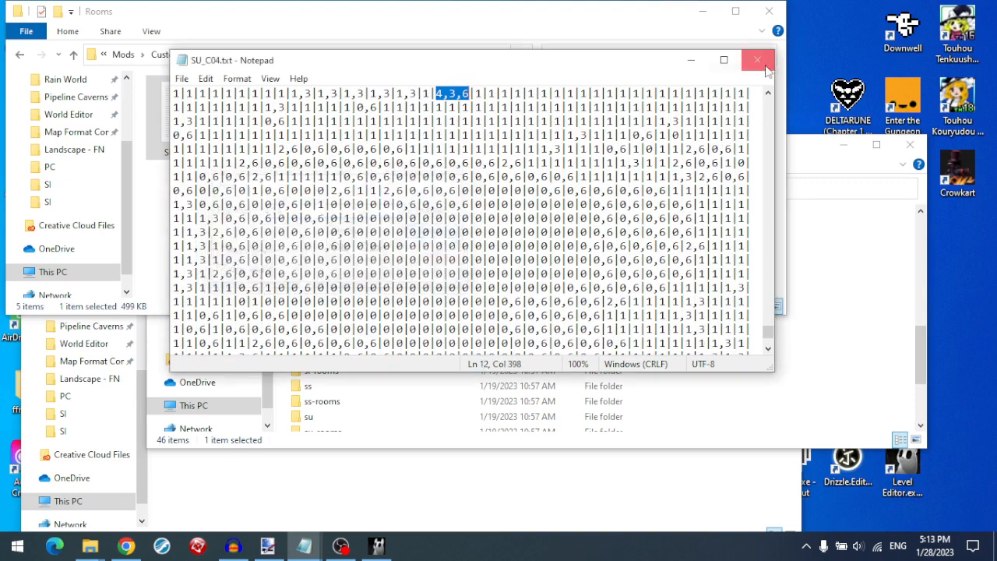
click(757, 60)
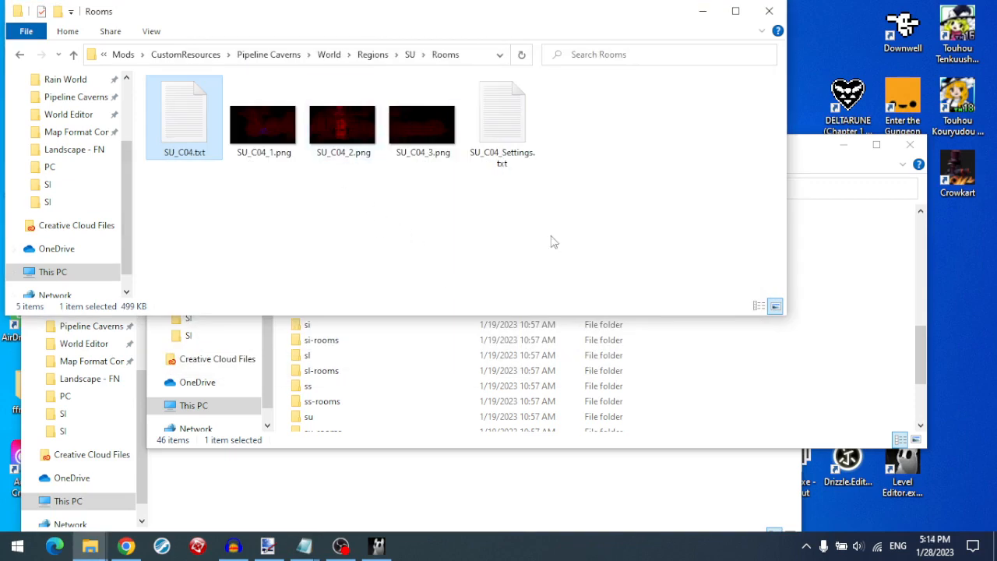
- Go up to the old mod's SU region folder and copy world_SU.txt
click(410, 54)
click(223, 116)
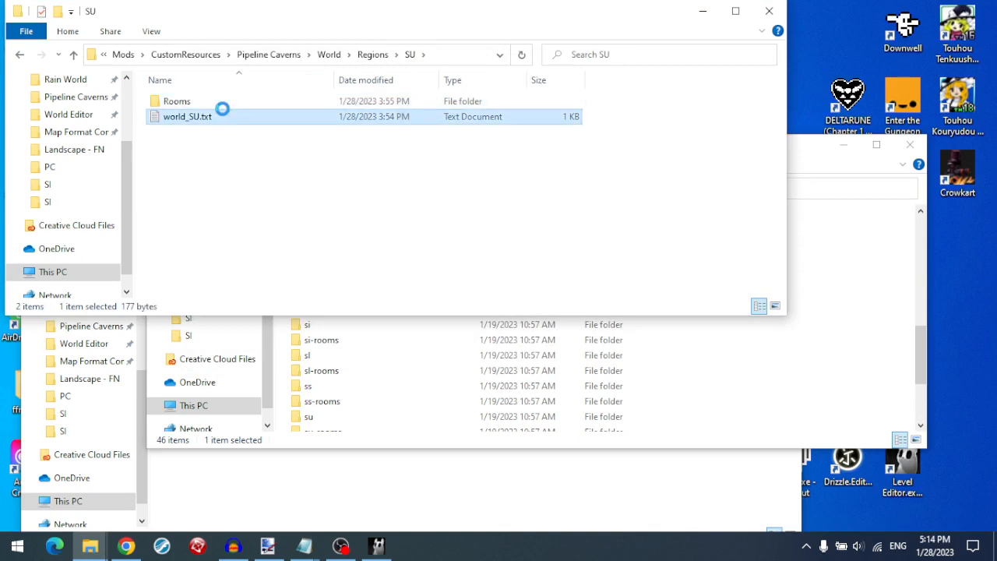
right_click(222, 116)
click(283, 414)
- Create a folder named SU in the new Pipeline Caverns mod's modify\world folder
click(260, 496)
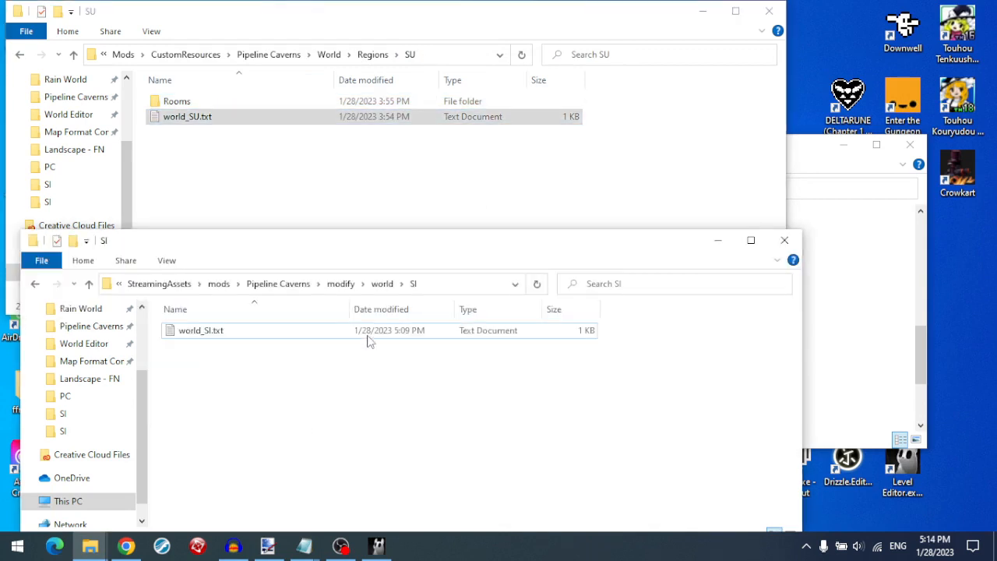
click(383, 283)
right_click(343, 443)
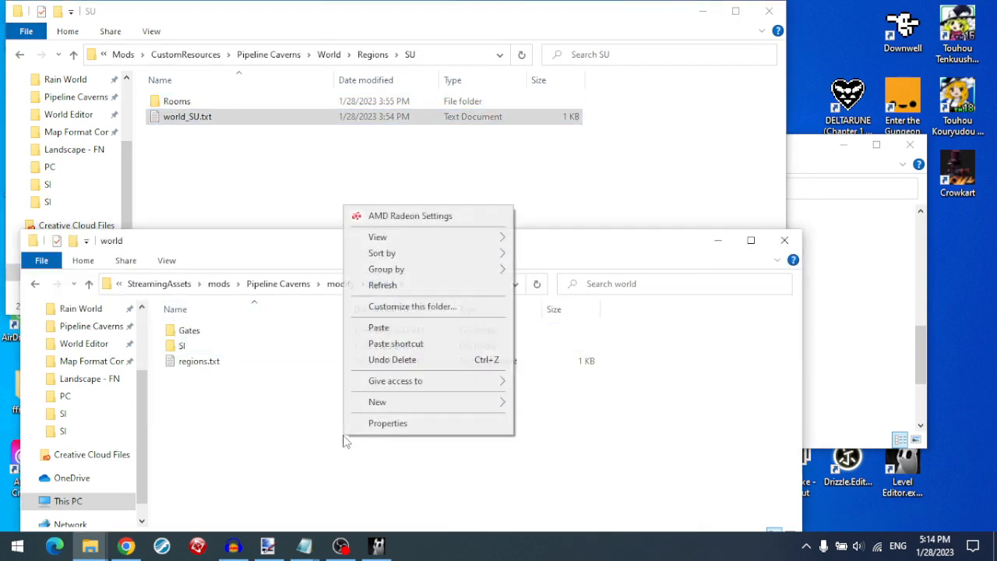
mouse_move(498, 400)
click(545, 407)
text(SU)
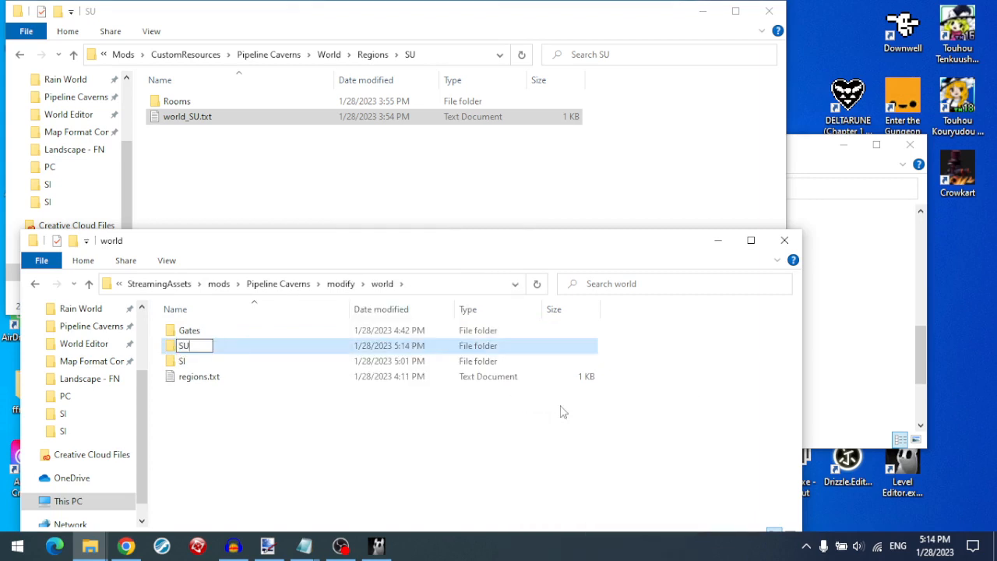
key(Return)
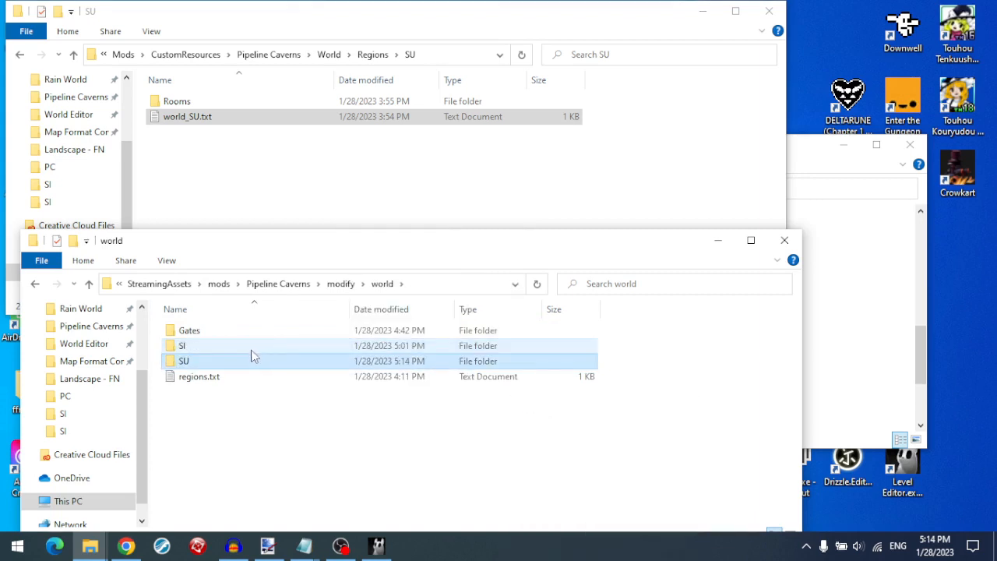
- Paste world_SU.txt into the new SU folder and open the pasted copy
double_click(248, 363)
right_click(336, 401)
click(429, 282)
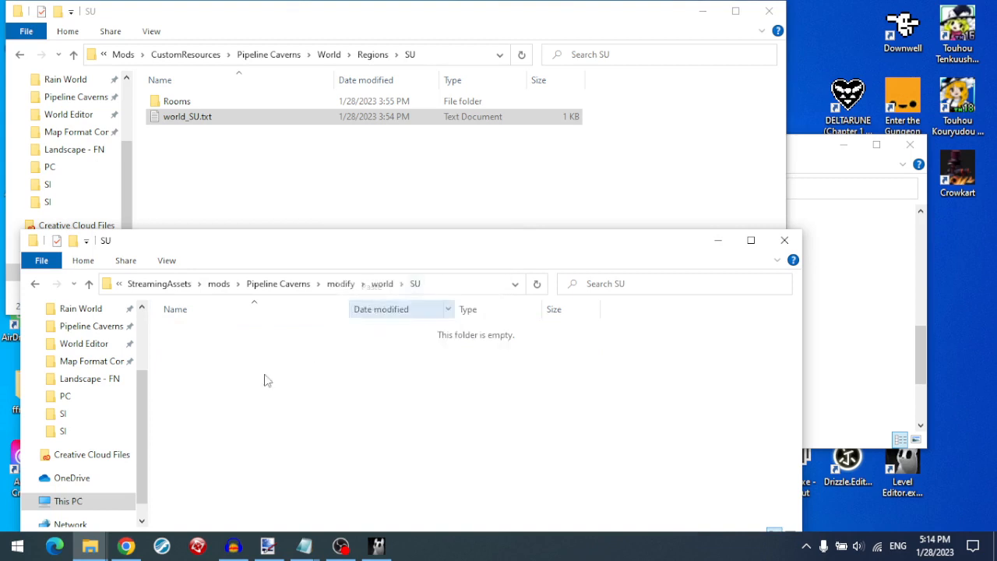
double_click(243, 331)
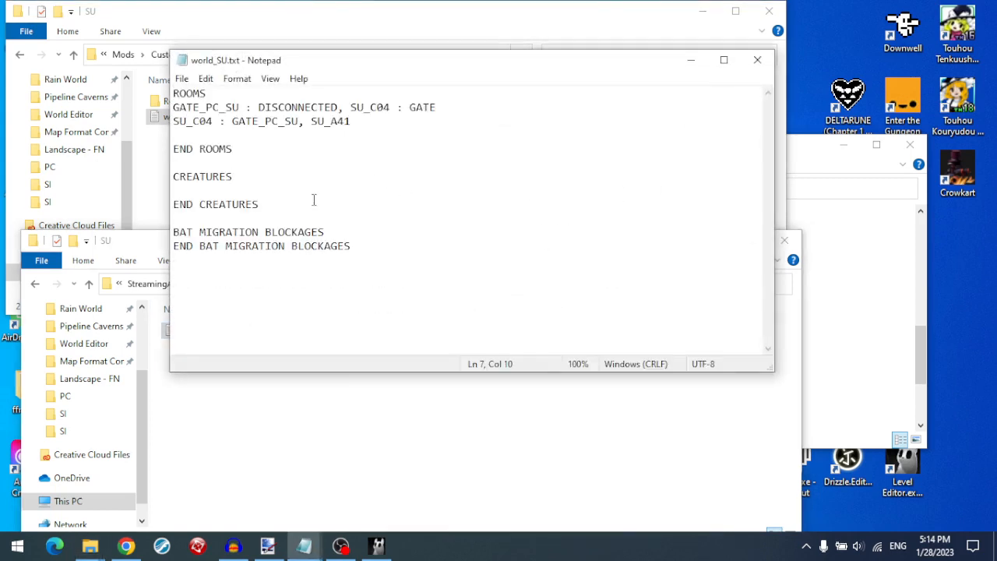
- Remove the creatures and bat migration sections from world_SU.txt, plus the blank line before END ROOMS
drag(392, 246, 374, 154)
key(BackSpace)
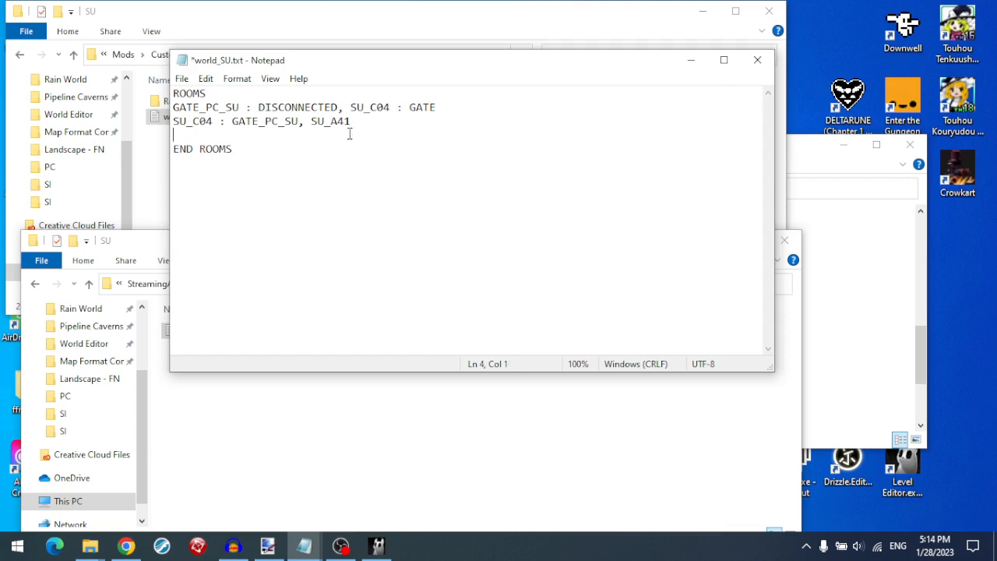
click(351, 122)
key(Delete)
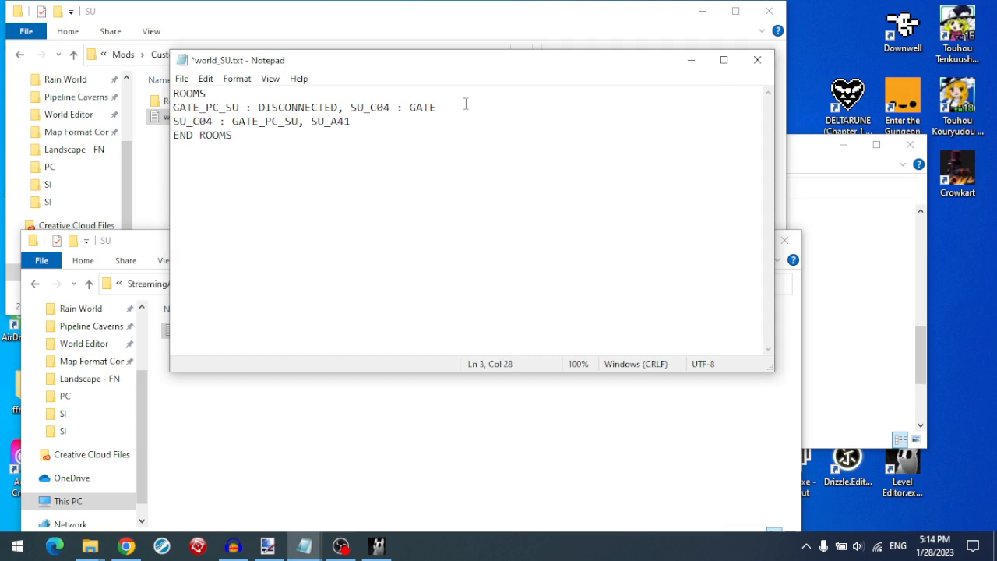
- Copy the GATE_PC_SU line below END ROOMS and prefix the copy with [ADD]
drag(465, 103, 456, 90)
click(306, 149)
key(ctrl+v)
text([])
key(Left)
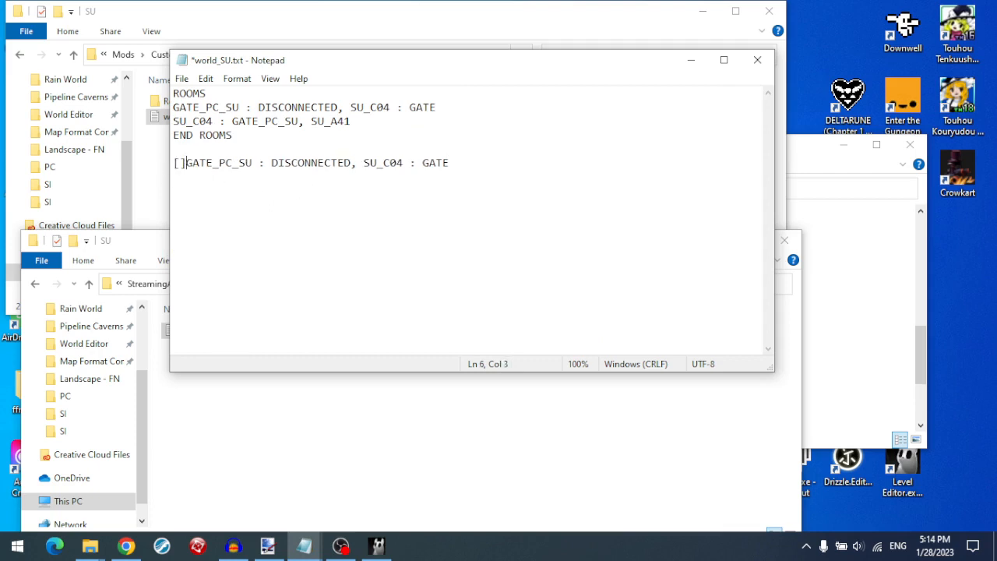
text(ADD)
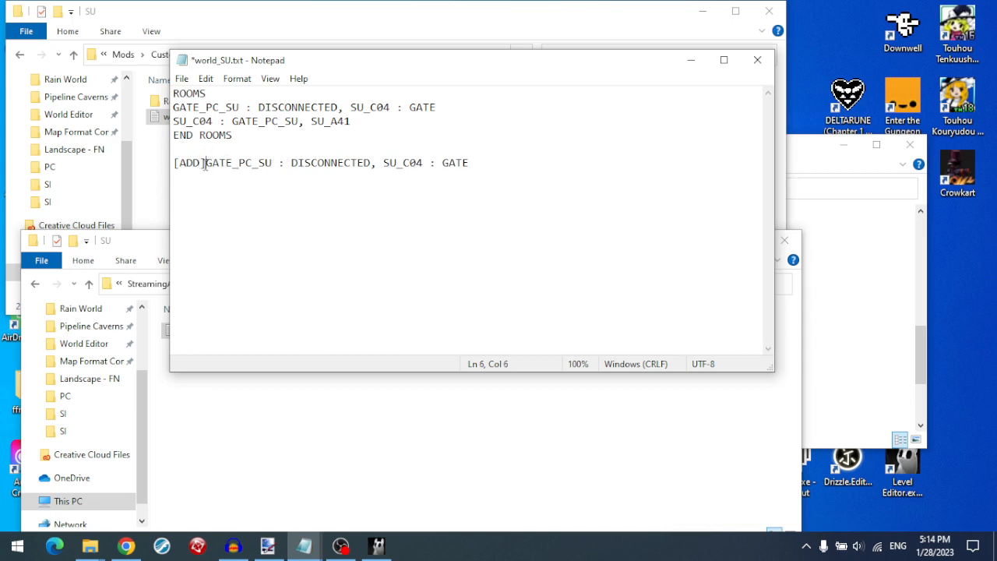
- Replace the [ADD] tag with [MERGE] and put it on its own line above the copied GATE_PC_SU line
drag(205, 164, 172, 170)
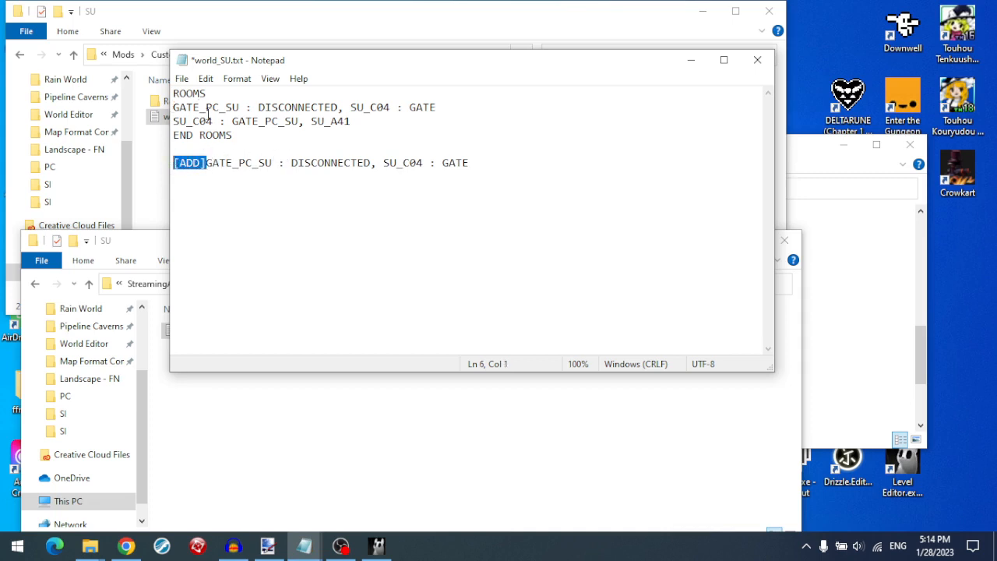
key(Right)
key(Left)
key(BackSpace)
key(BackSpace)
key(BackSpace)
text(MERGE)
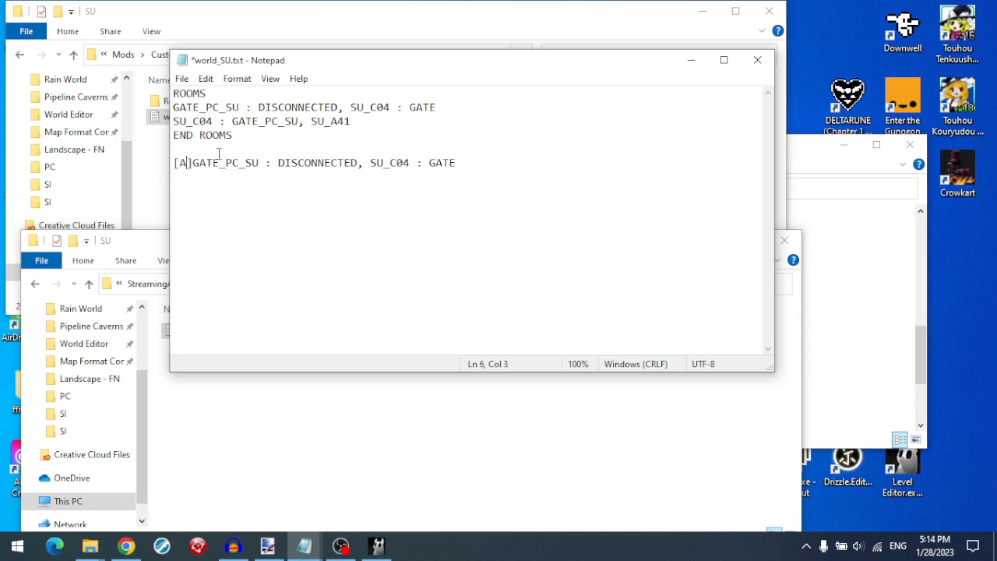
key(Right)
key(Return)
key(Return)
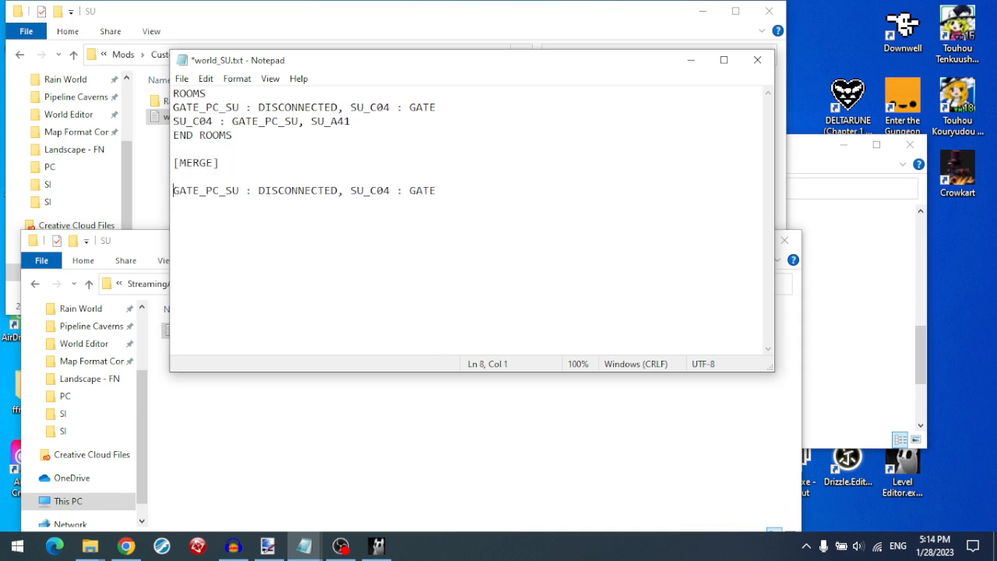
- Enclose the copied GATE_PC_SU line in ROOMS and END ROOMS, and close the merge block with [ENDMERGE]
text(ROOMS)
click(488, 194)
key(Return)
text(END ROOMS)
key(Return)
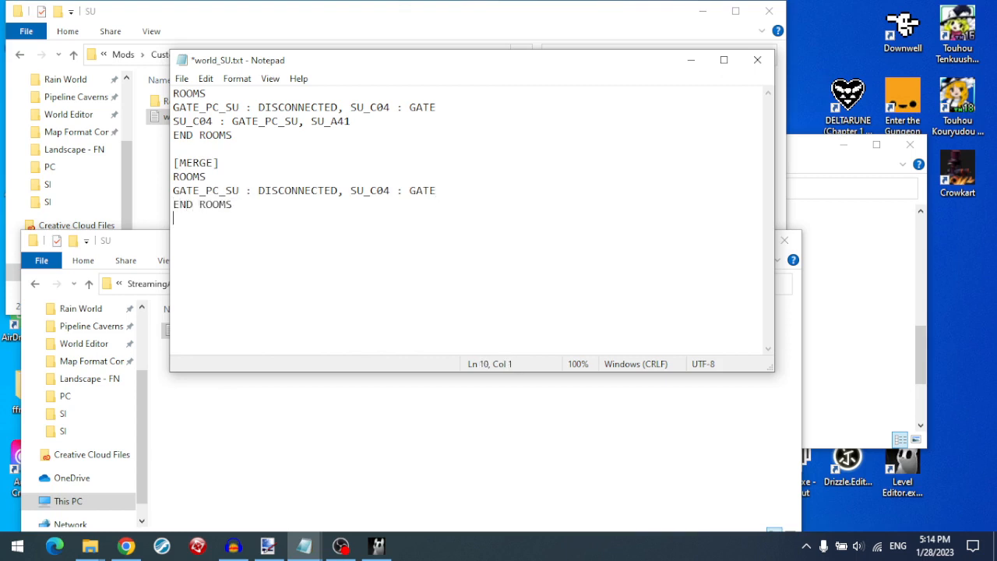
text([ENDMER)
key(BackSpace)
key(BackSpace)
key(BackSpace)
text(ENDMERGE)
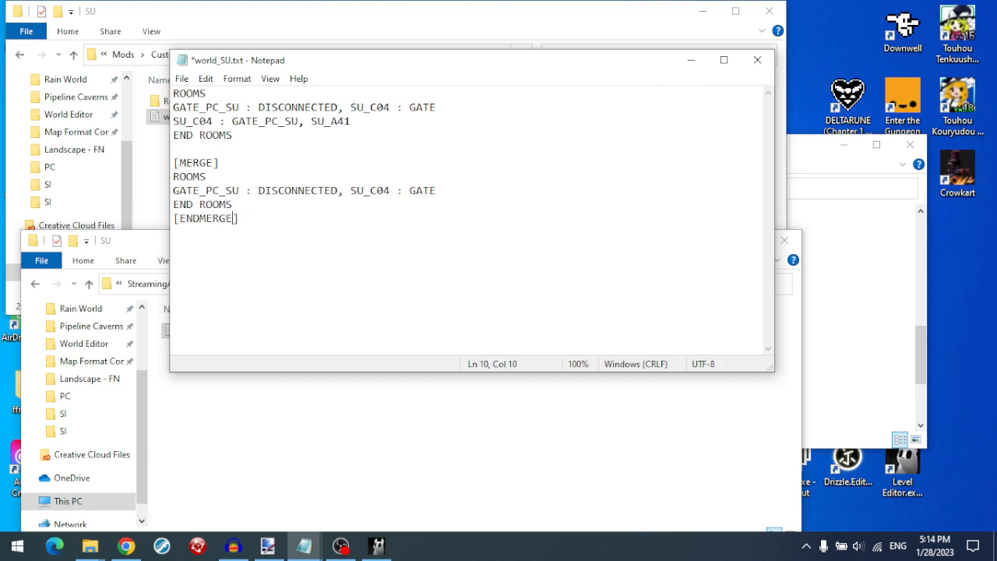
click(237, 135)
key(shift+Home)
key(BackSpace)
key(BackSpace)
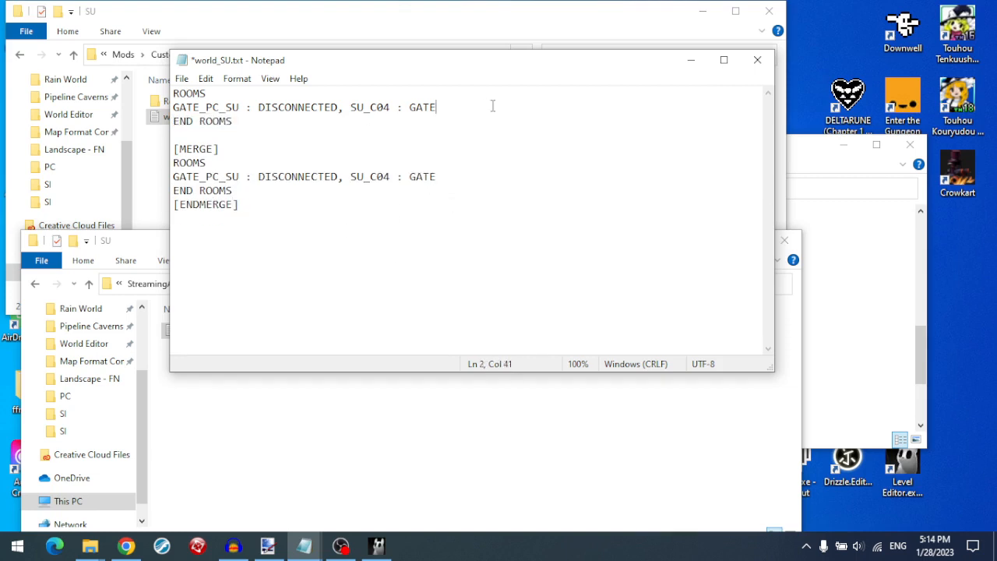
key(ctrl+z)
- Delete the original ROOMS, GATE_PC_SU and END ROOMS lines above the merge block, keeping only the SU_C04 line
drag(455, 109, 445, 94)
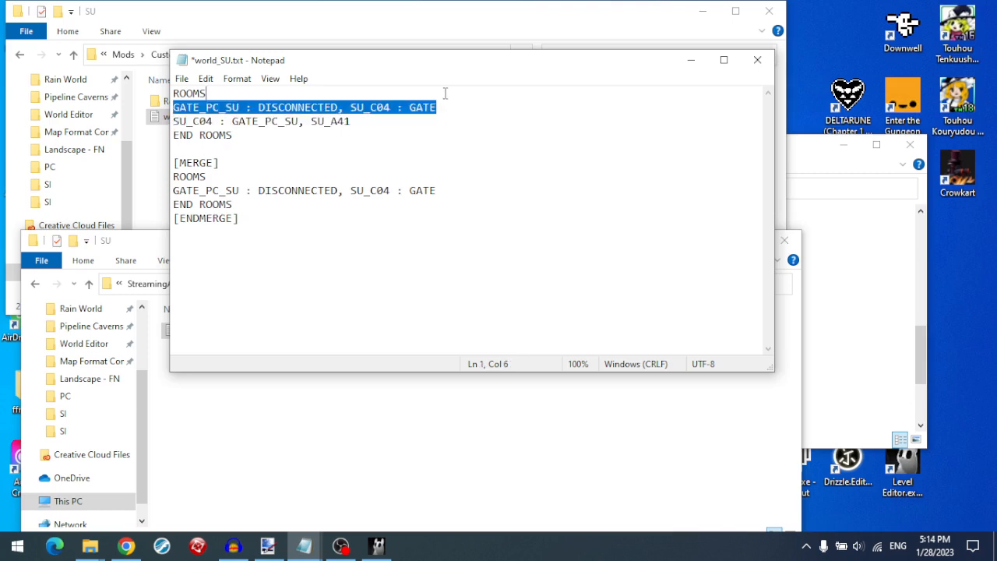
key(BackSpace)
double_click(176, 95)
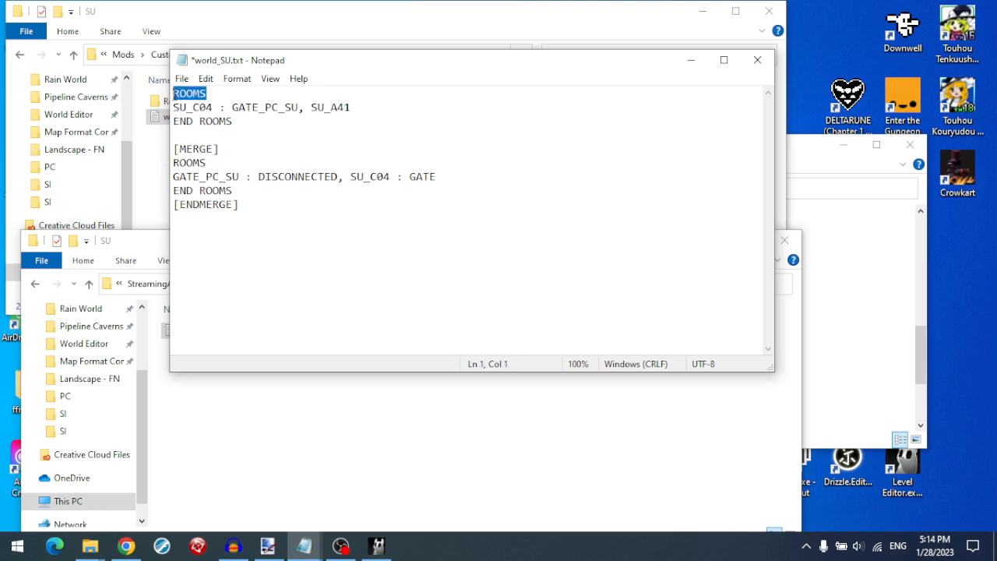
key(BackSpace)
key(Delete)
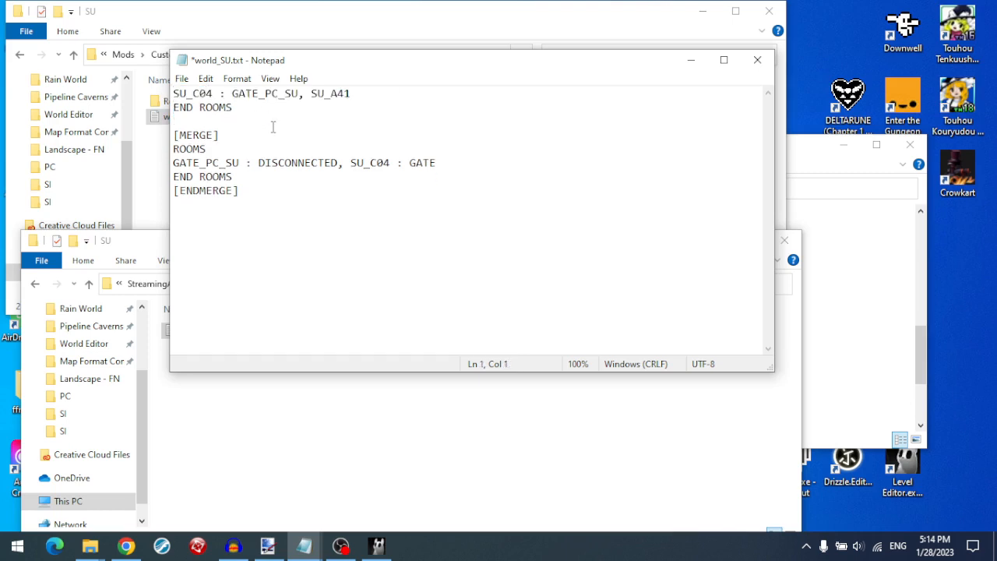
drag(308, 109, 378, 94)
key(BackSpace)
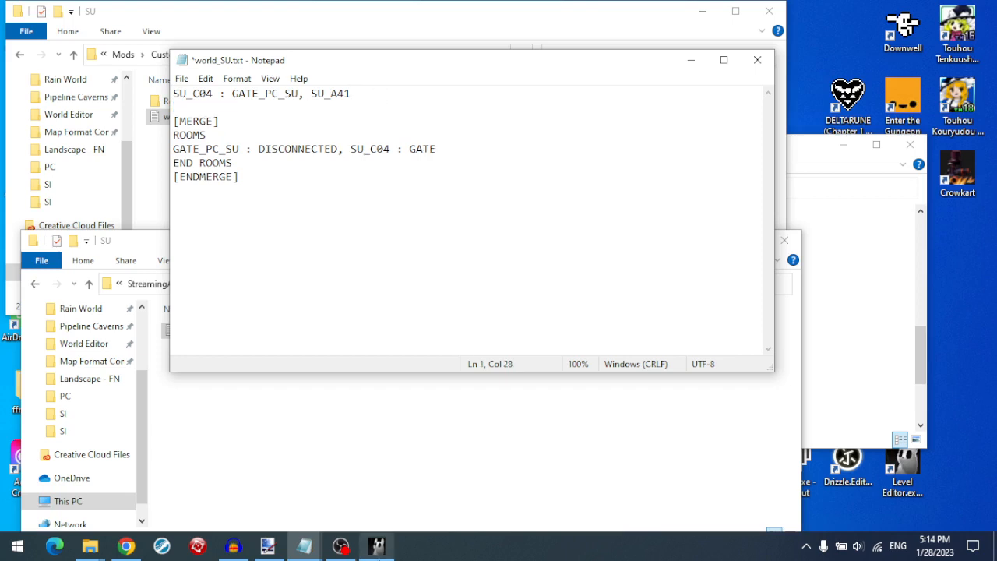
- Bring back the moreslugcats world folder window and open that mod's modify folder
click(214, 443)
mouse_move(90, 545)
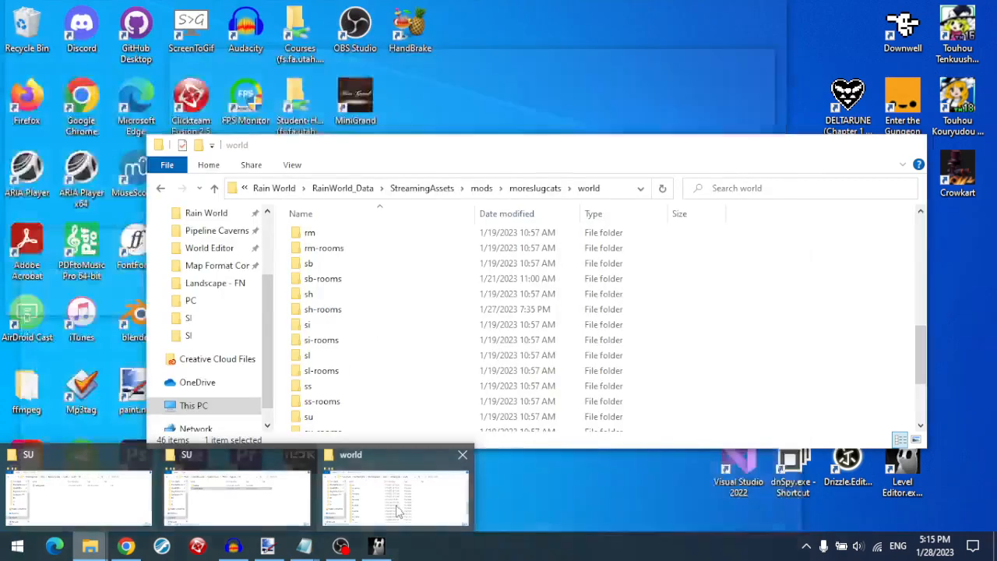
click(396, 510)
scroll(445, 327, down, 2)
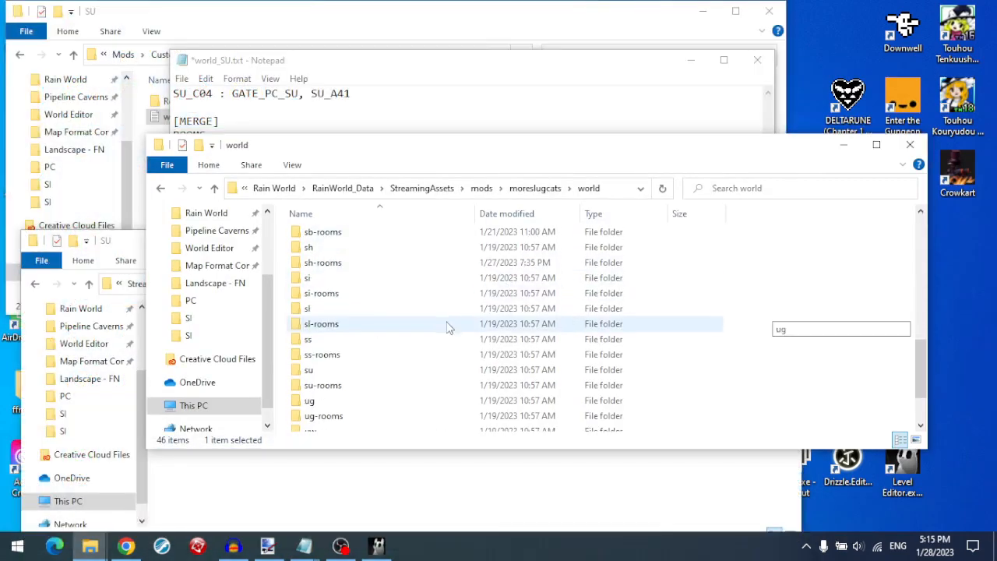
click(517, 188)
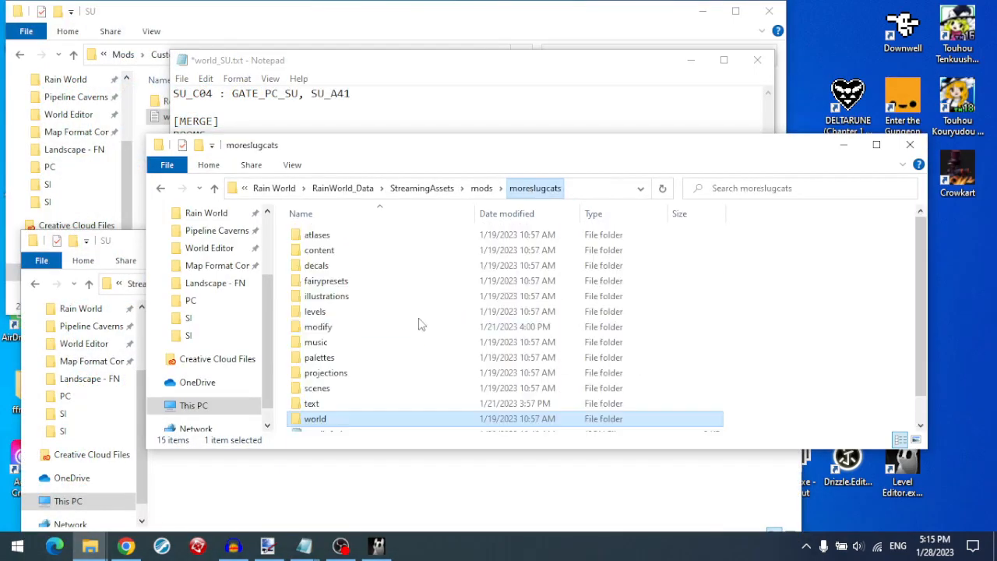
double_click(367, 328)
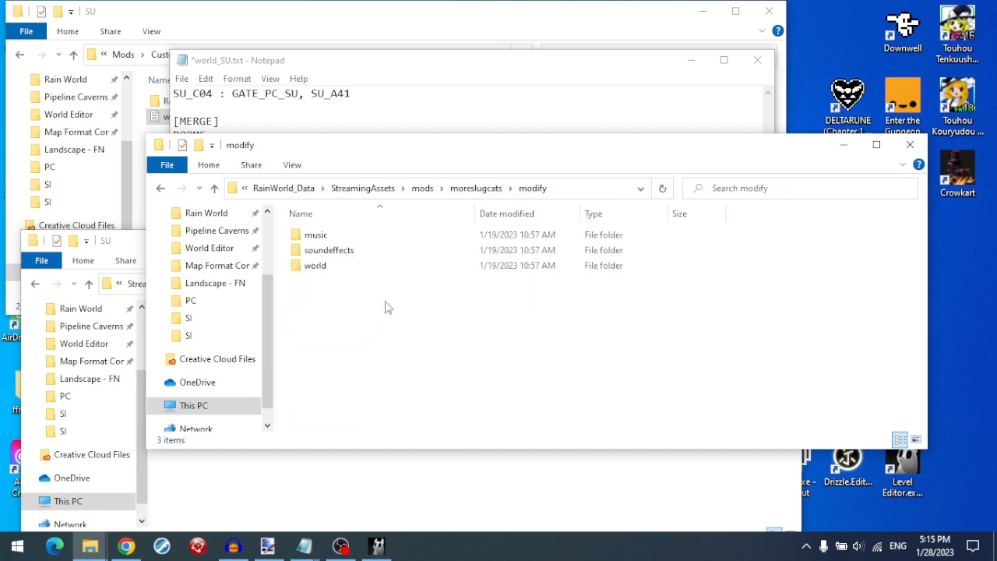
- Open world_su.txt from the su folder in moreslugcats' modify world folder and find the connections on its SU_C04 line
double_click(367, 266)
scroll(381, 292, down, 3)
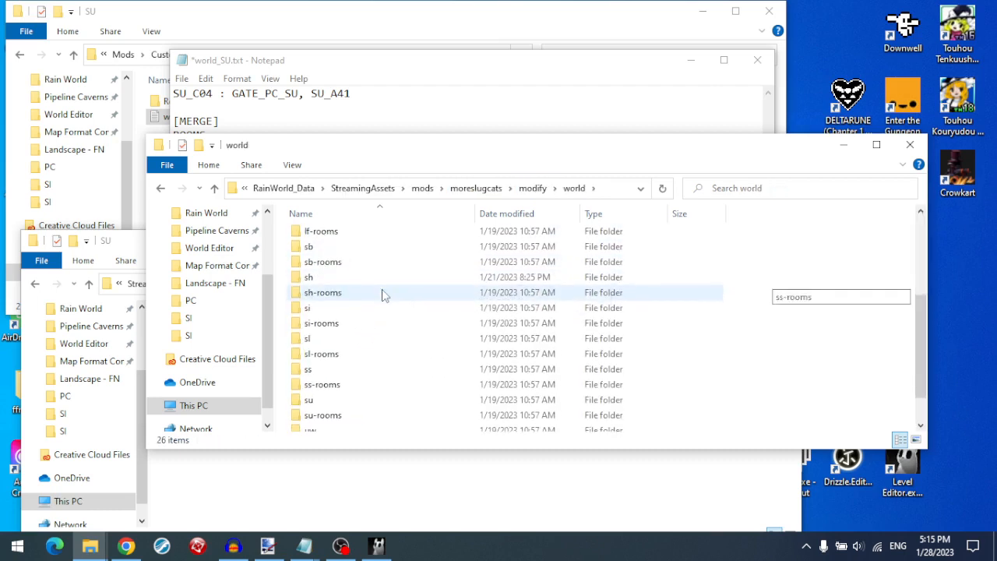
scroll(383, 338, down, 3)
double_click(363, 361)
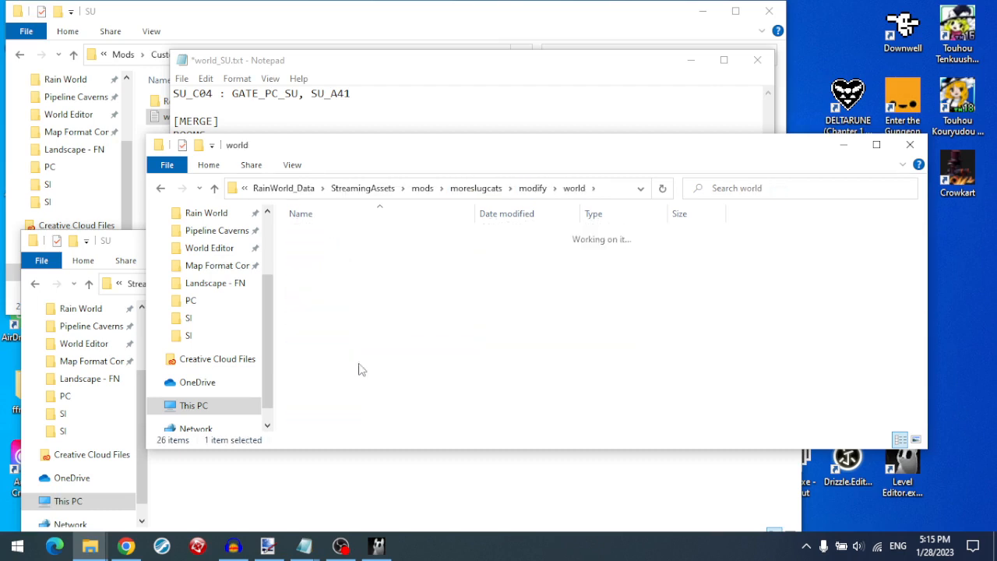
double_click(345, 250)
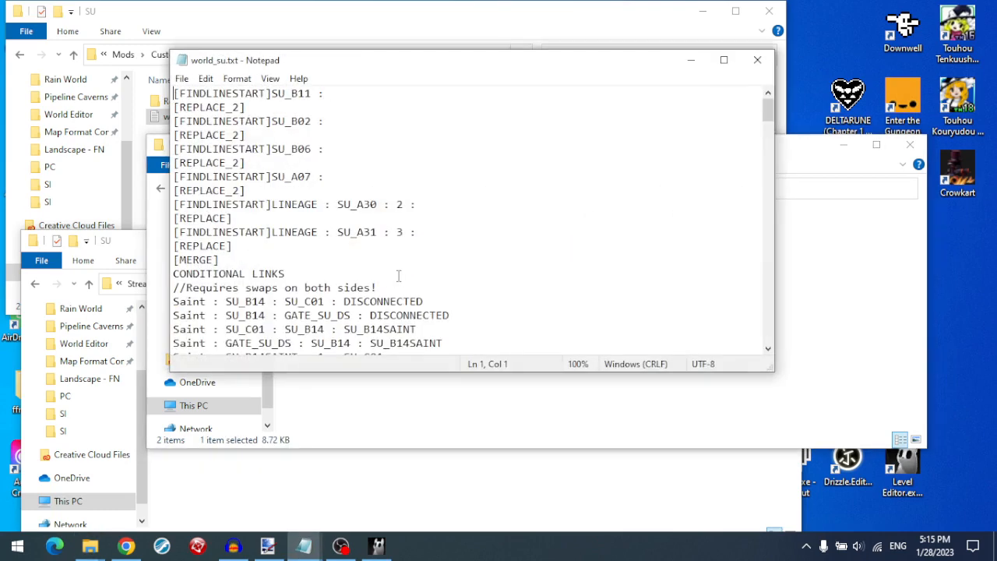
scroll(399, 276, up, 10)
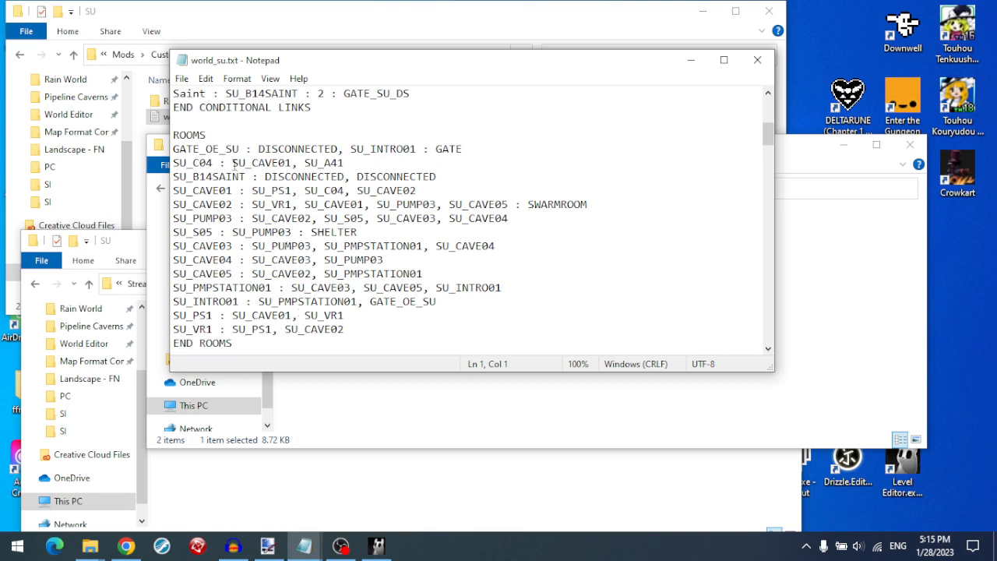
drag(233, 163, 293, 163)
- Check the room connections in the original Pipeline Caverns world_SU.txt, and close that file
click(284, 25)
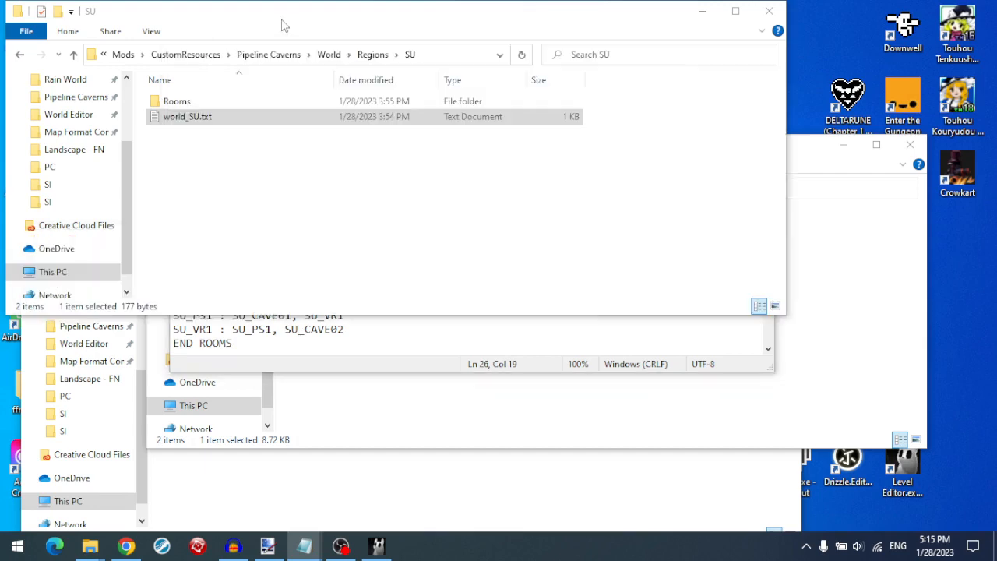
double_click(290, 116)
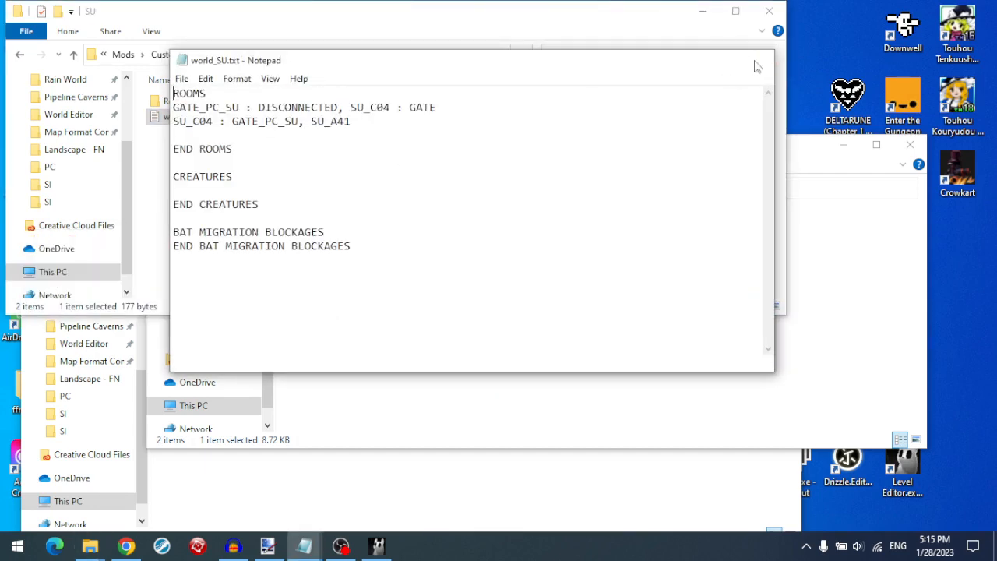
click(757, 60)
- Return to the edited world_SU.txt and insert two blank lines above the SU_C04 line
mouse_move(304, 545)
click(476, 511)
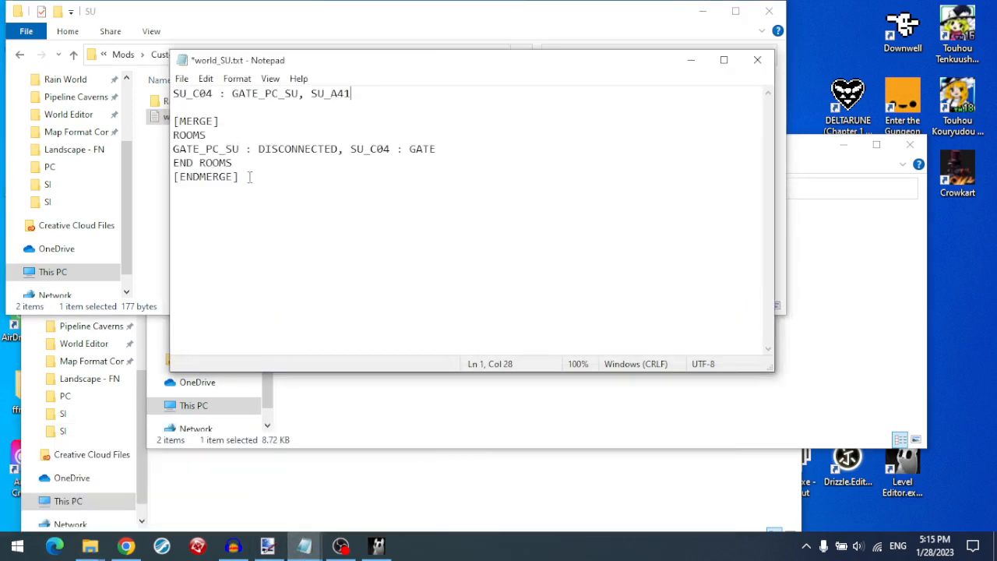
key(Home)
key(Return)
key(Return)
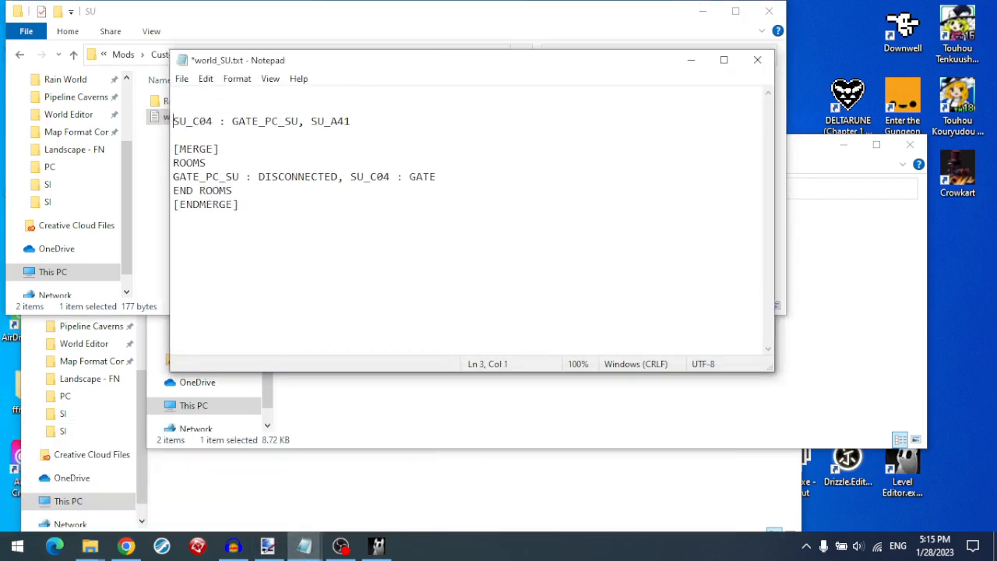
- Copy the "SU_C04 : " line start from the ROOMS section of the moreslugcats world_su.txt
click(409, 439)
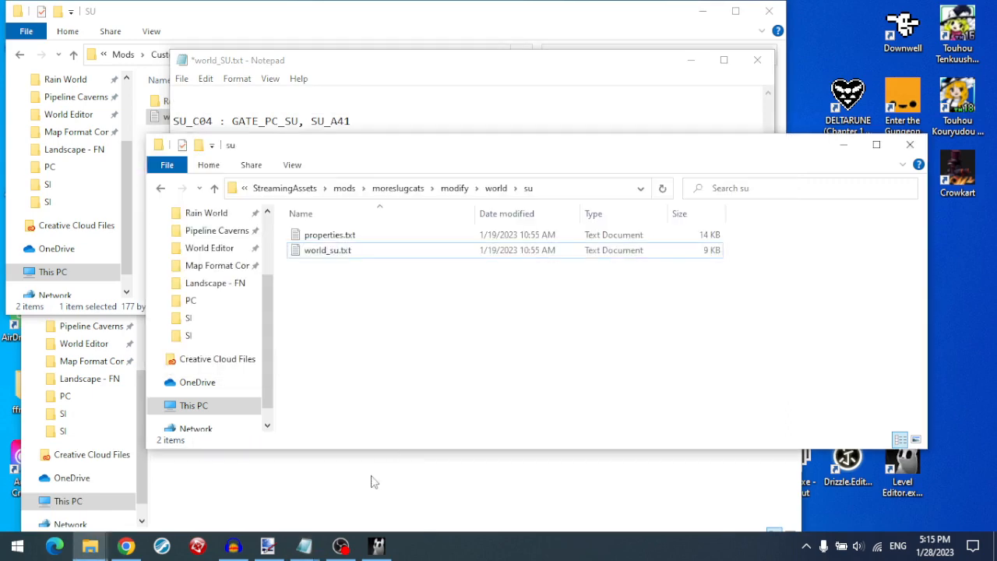
mouse_move(304, 545)
click(651, 496)
click(246, 190)
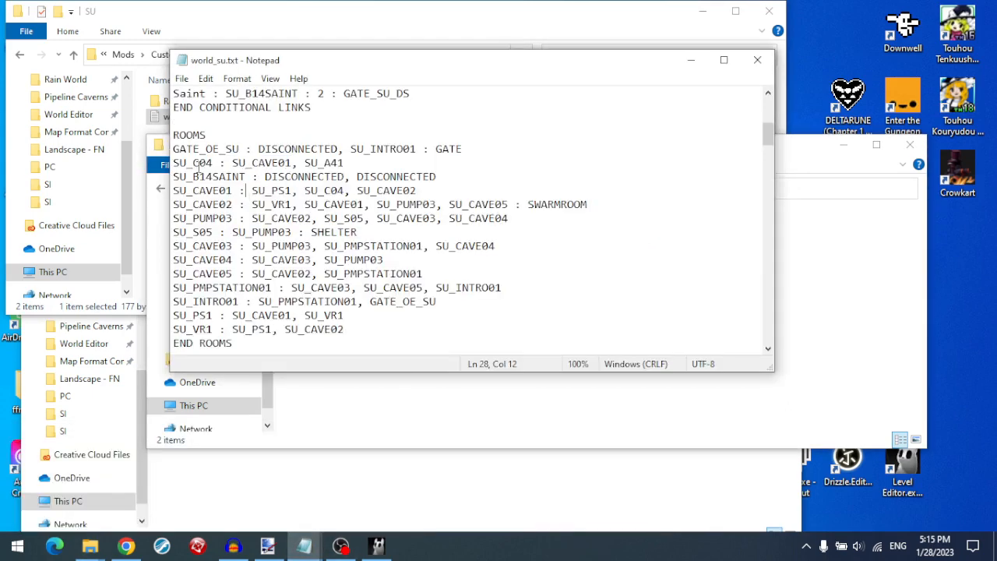
drag(173, 162, 231, 162)
key(ctrl+c)
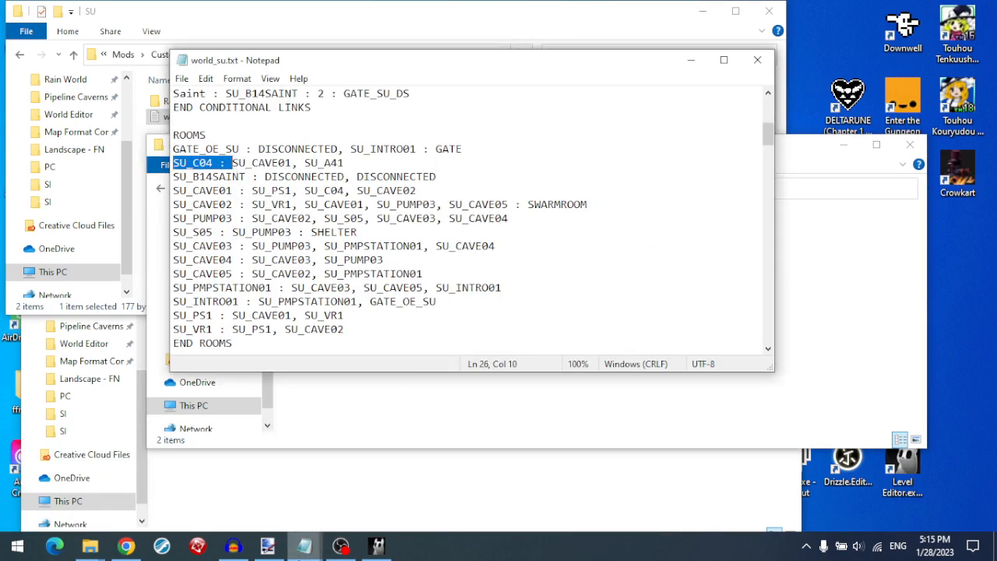
- Add "[FINDLINESTART]SU_C04 : " as the first line of the edited world_SU.txt, using the copied line start
mouse_move(304, 545)
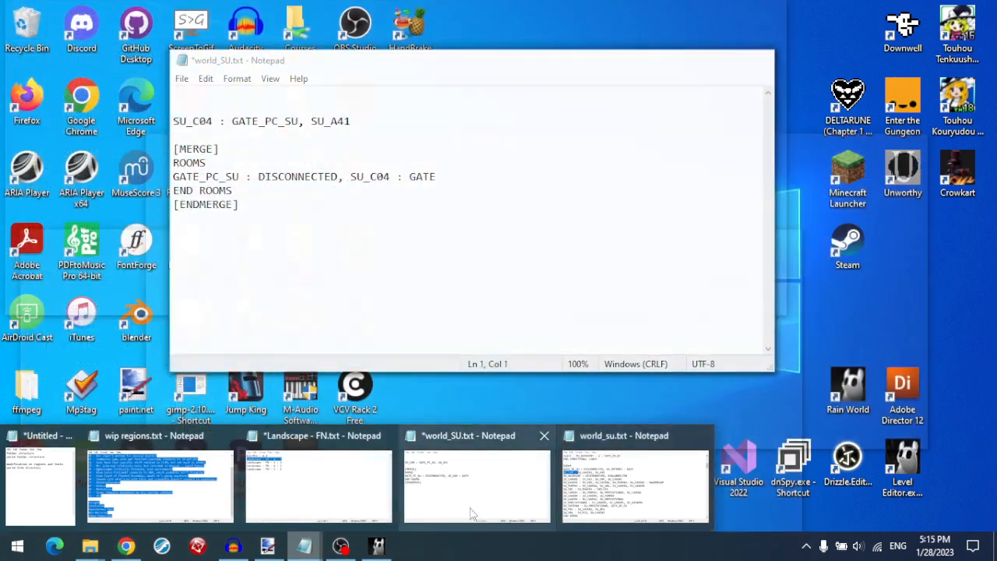
click(469, 502)
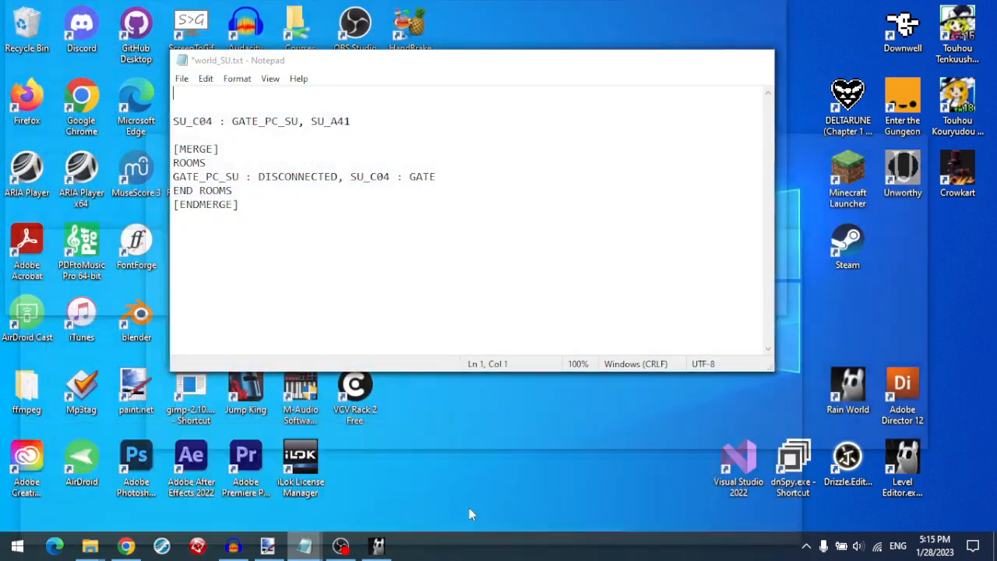
text(FINDLINES)
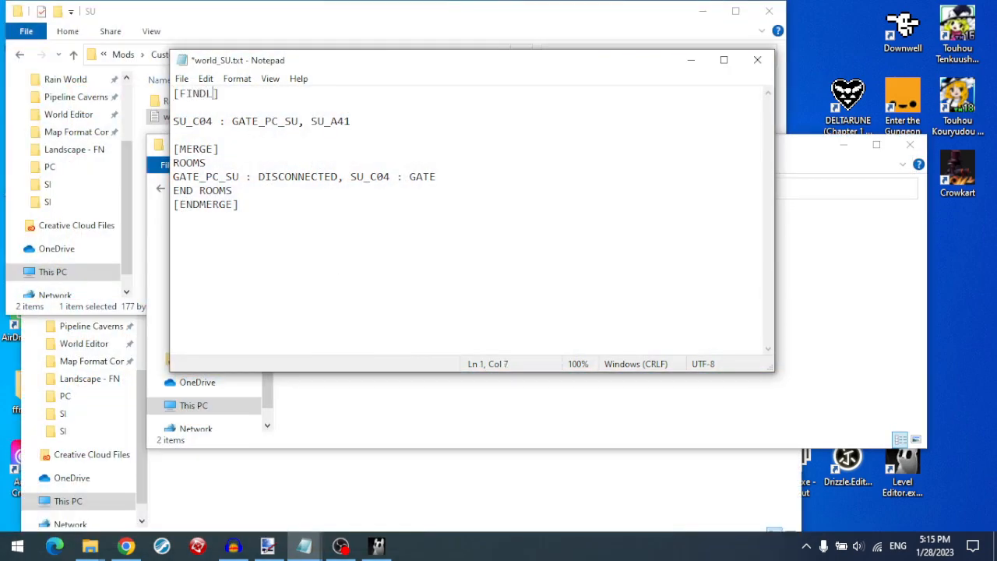
text(TART)
key(Right)
key(ctrl+v)
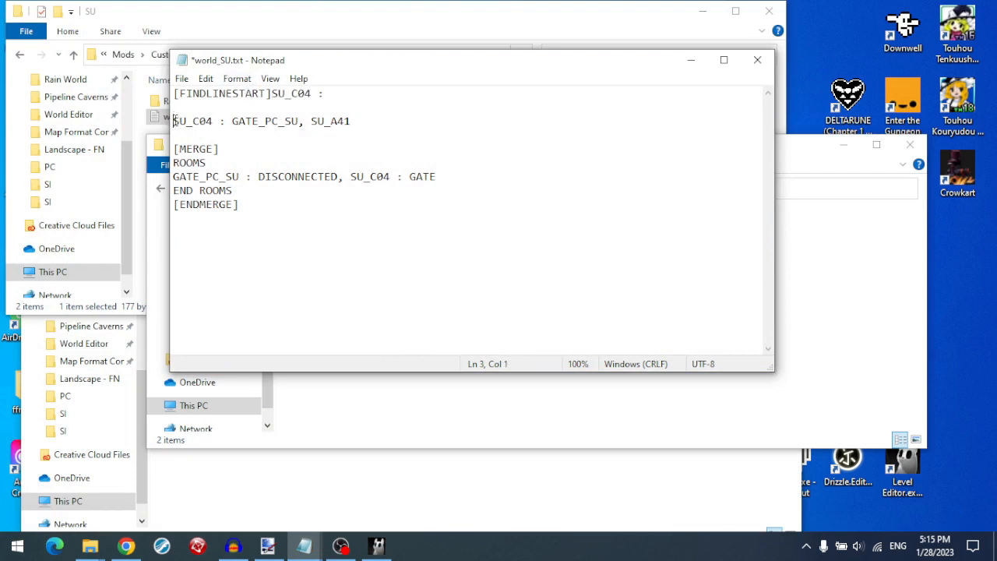
- Prefix the full SU_C04 connection line with [REPLACE] and remove the blank line between it and the FINDLINESTART line
text([REPLACE])
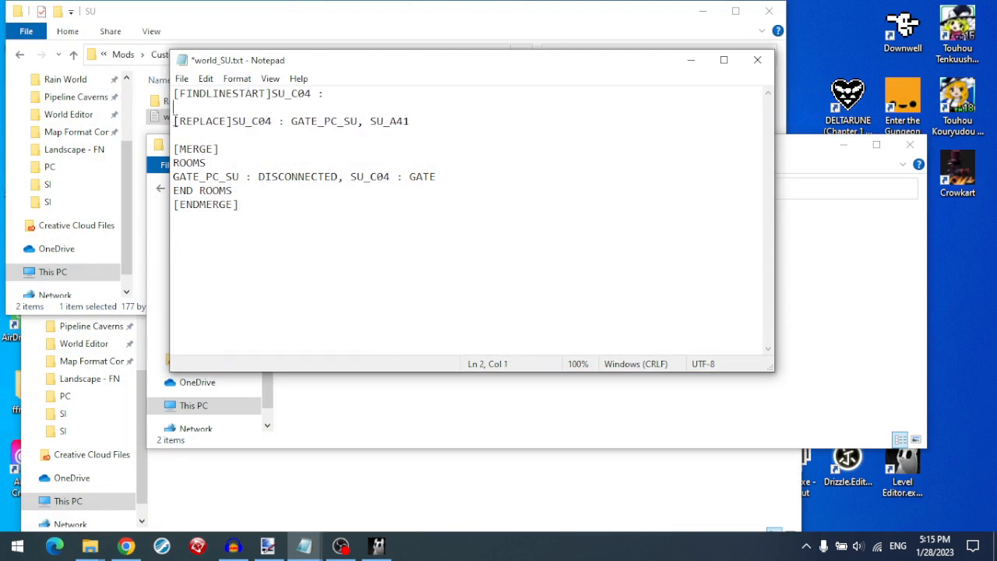
key(Delete)
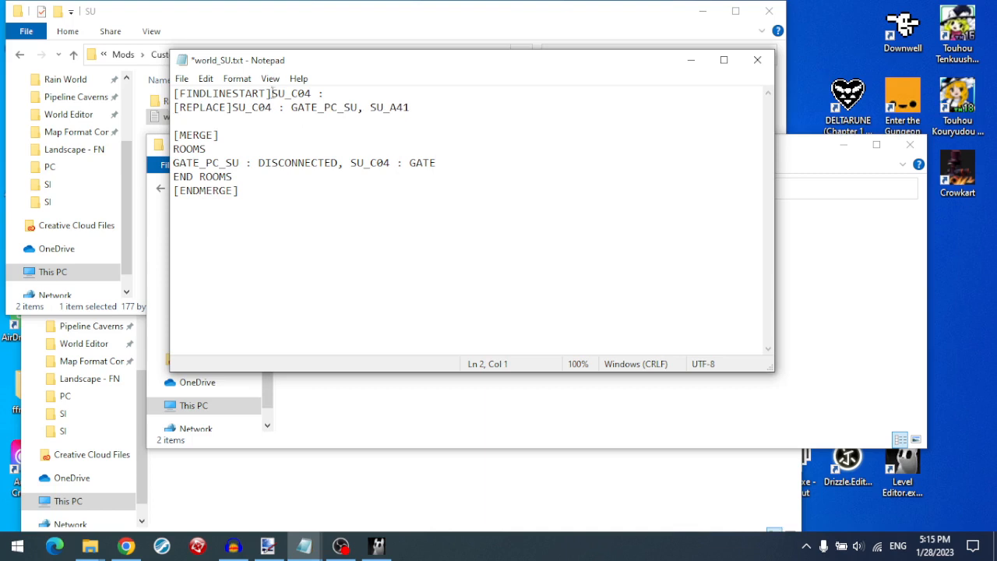
drag(272, 94, 339, 93)
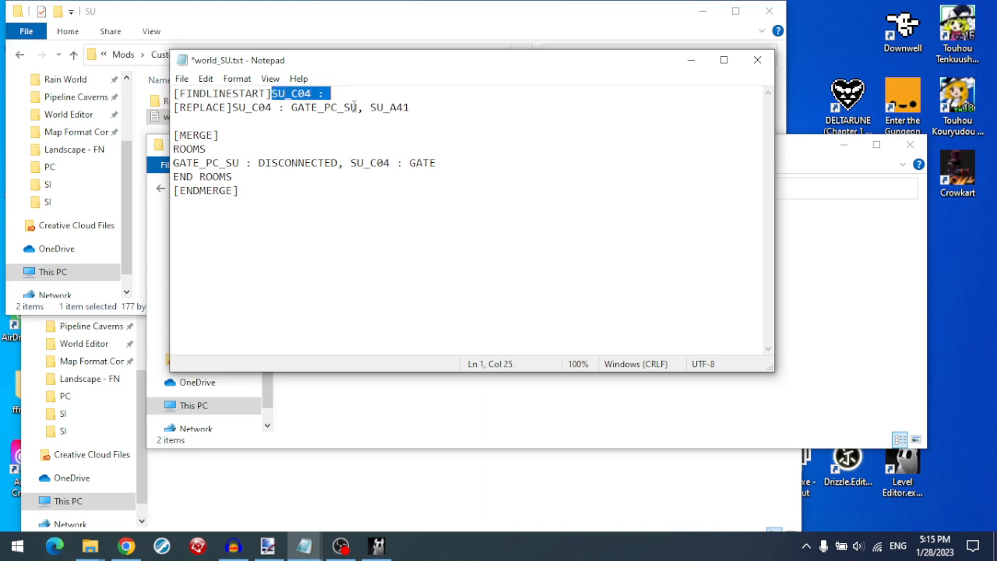
- Copy the SU_CAVE01 connection from the SU_C04 line of the moreslugcats world_su.txt
click(365, 109)
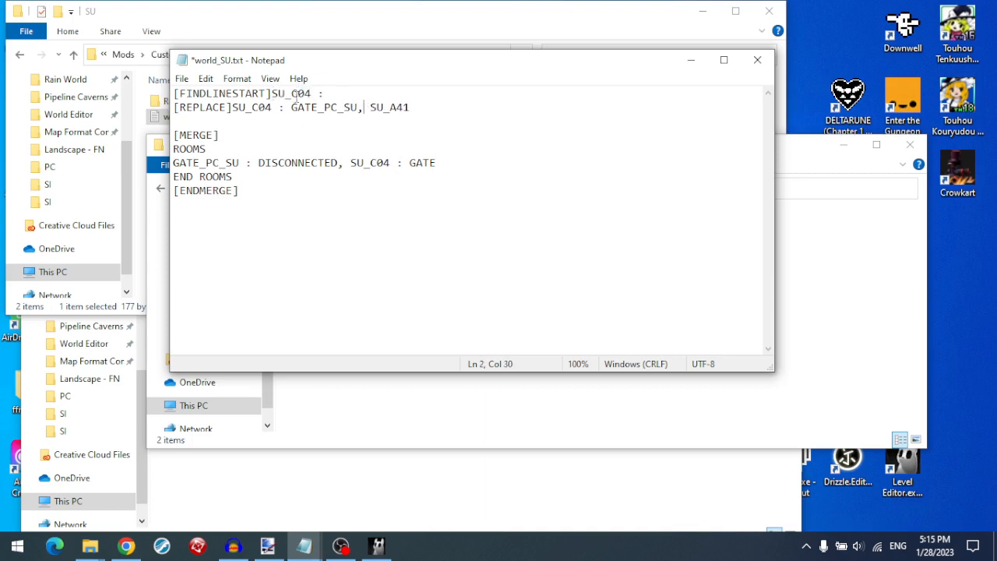
click(304, 544)
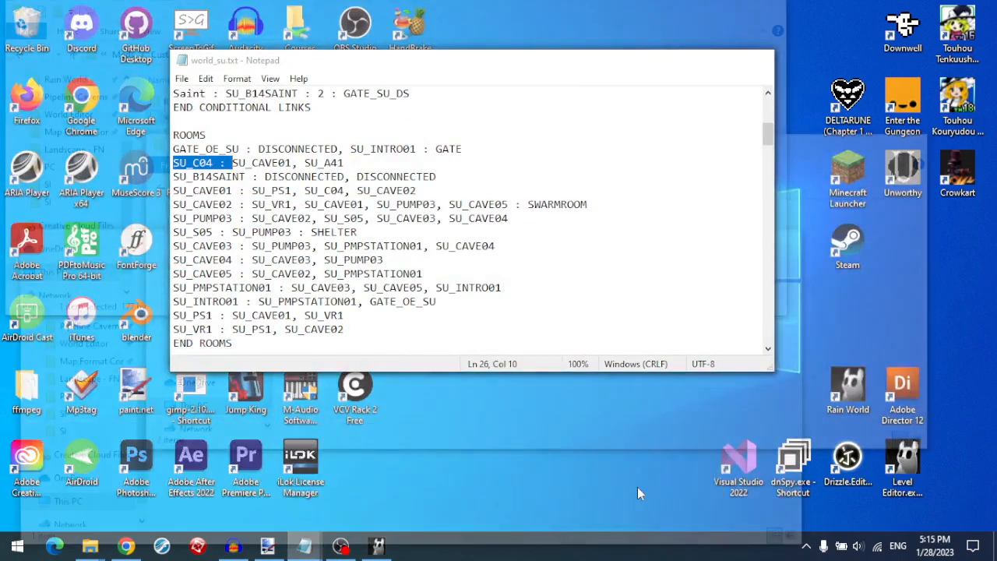
click(637, 487)
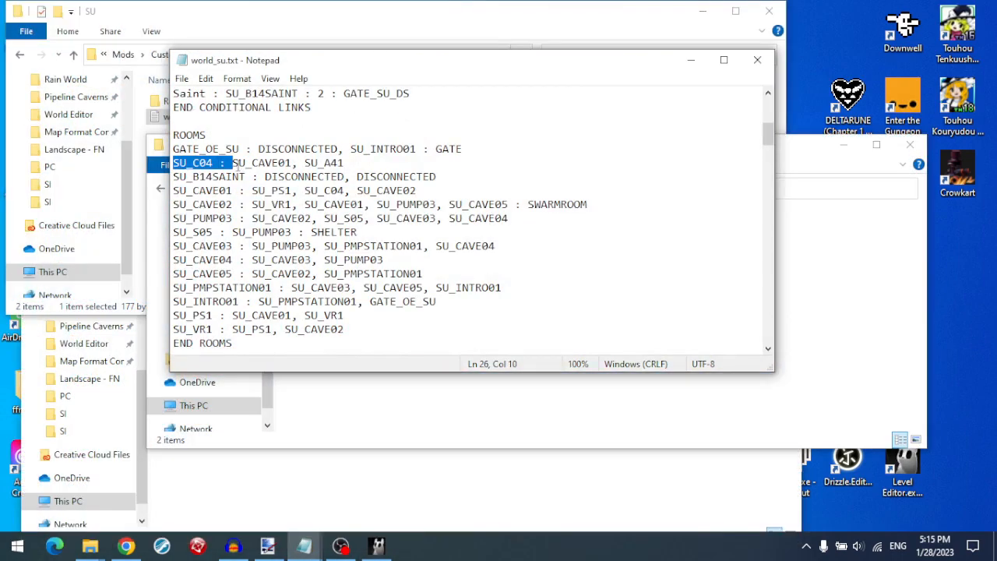
click(229, 162)
drag(232, 163, 292, 163)
key(ctrl+c)
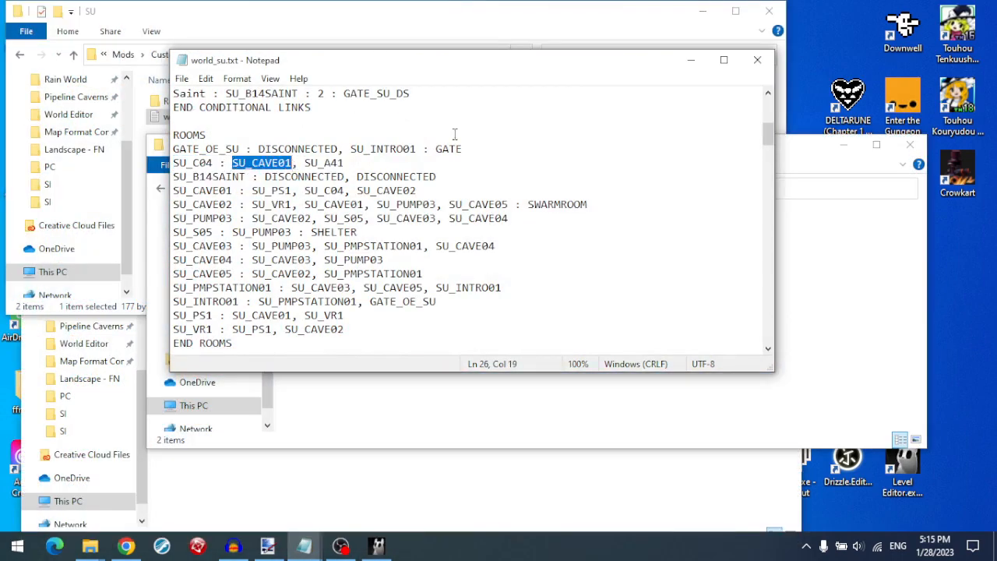
- Insert SU_CAVE01 between GATE_PC_SU and SU_A41 on the [REPLACE] line, separated by commas, and save world_SU.txt
click(691, 60)
key(ctrl+v)
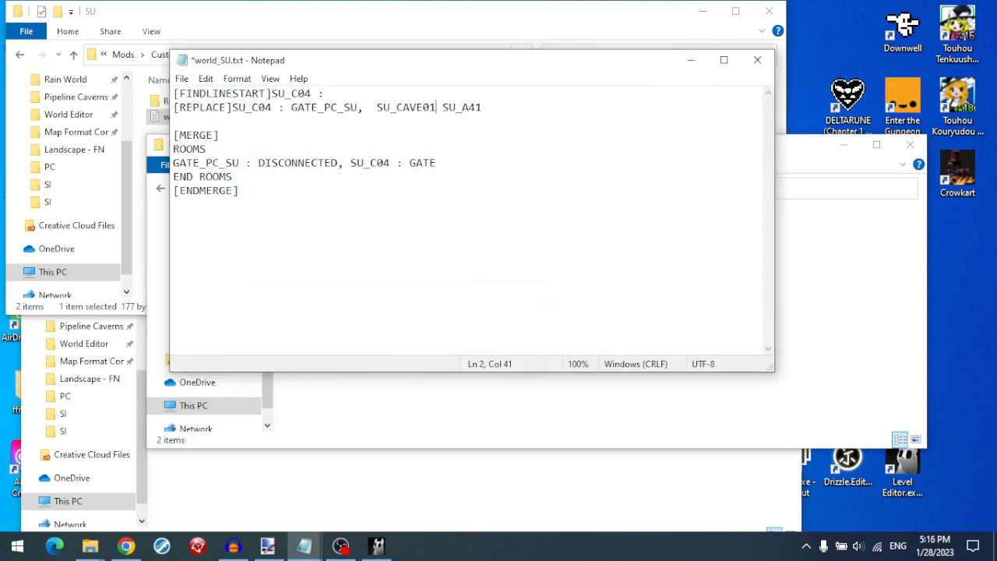
text(,)
key(BackSpace)
key(ctrl+s)
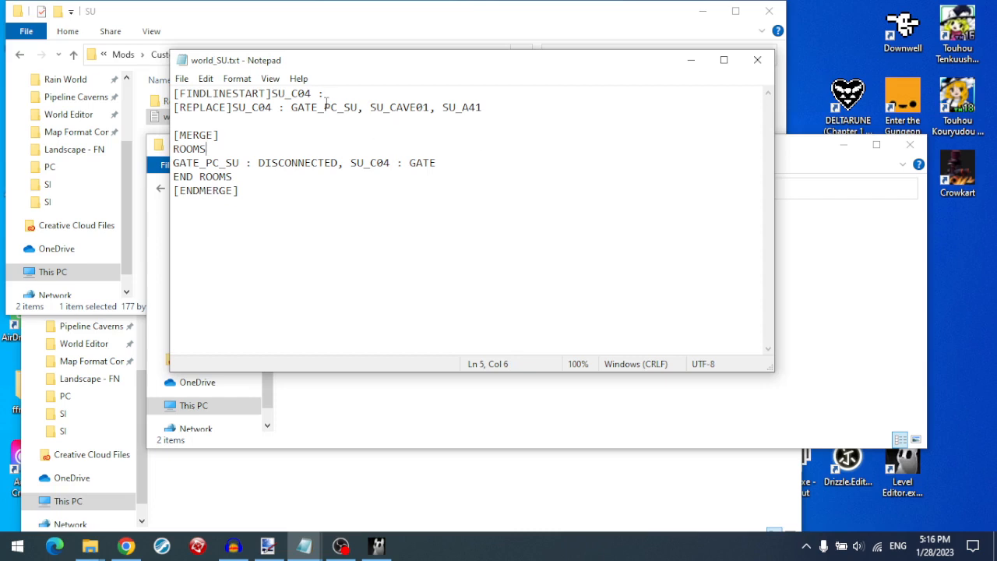
- Close the edited world_SU.txt and the moreslugcats reference file, and launch Rain World
click(758, 60)
mouse_move(304, 545)
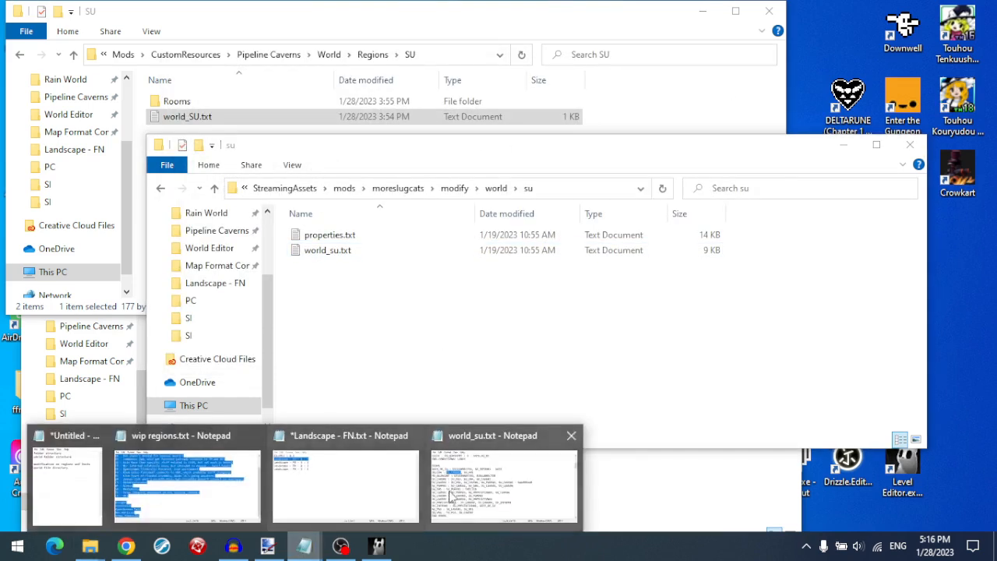
mouse_move(503, 480)
click(575, 444)
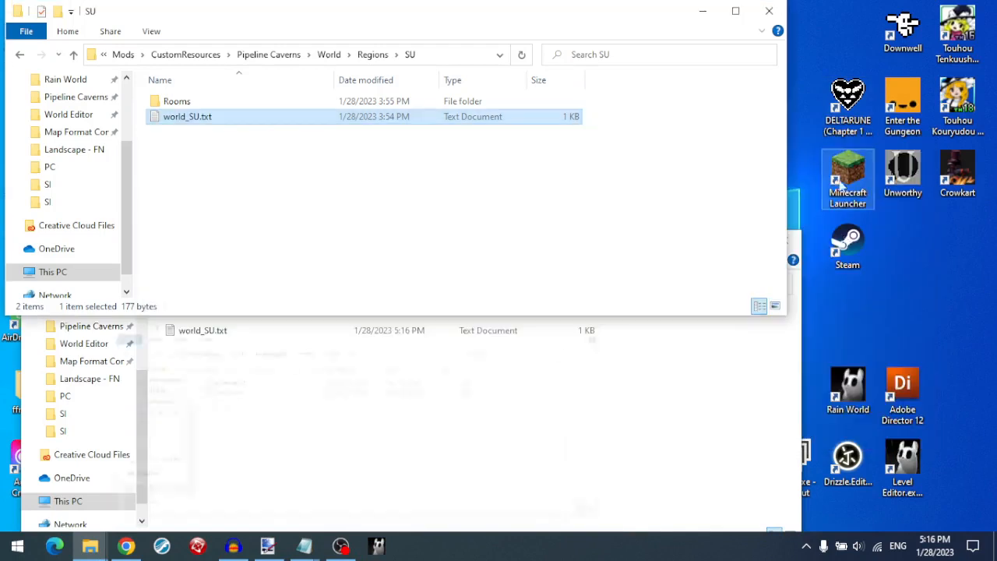
click(853, 406)
double_click(853, 405)
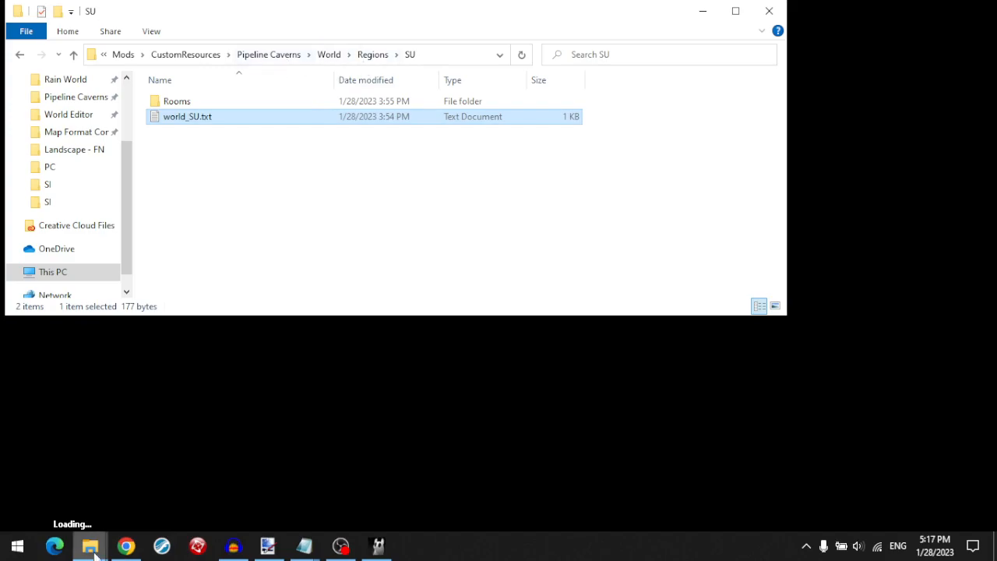
- Switch from the loading game to the folder windows and open the su folder inside the mergedmods world folder
mouse_move(90, 545)
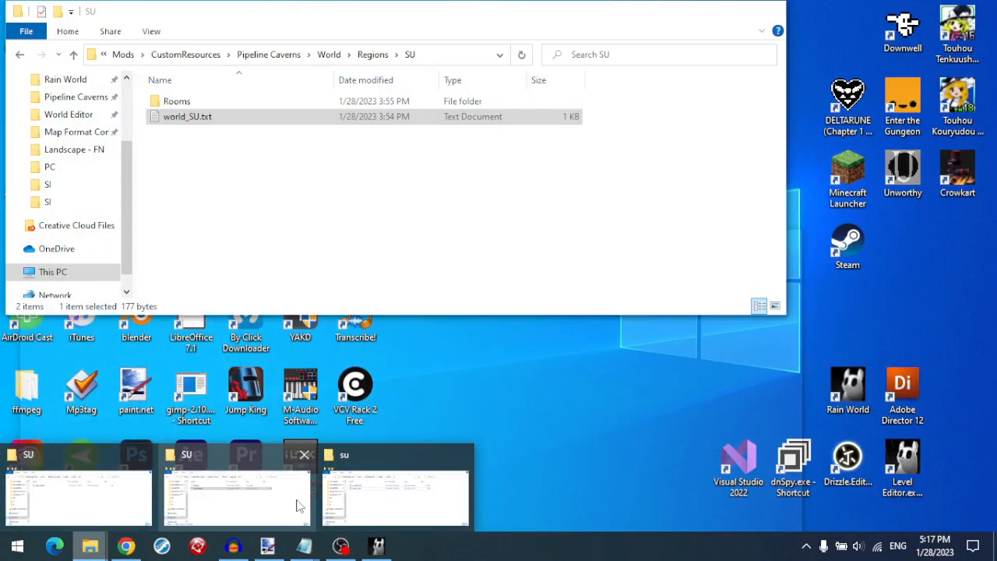
click(296, 506)
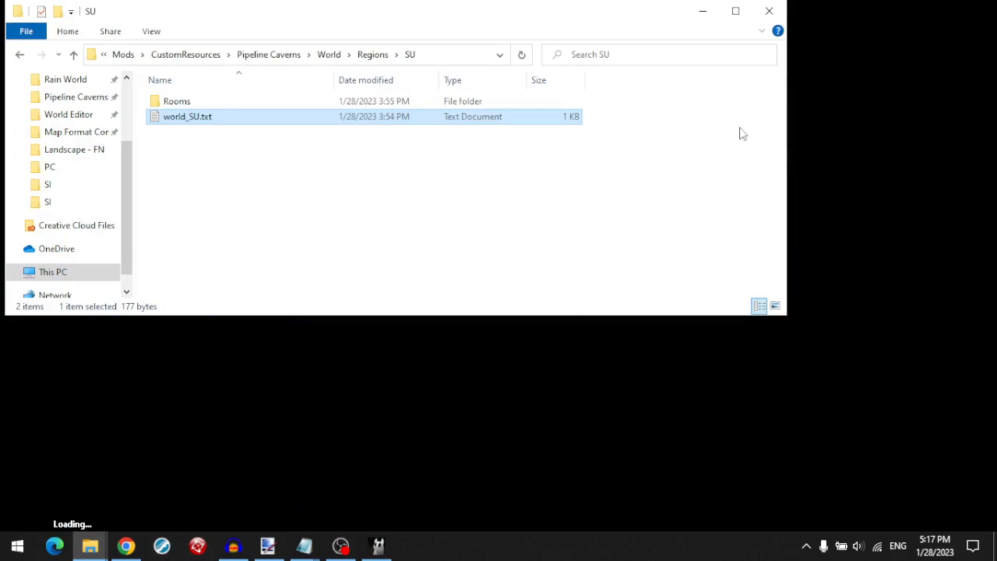
click(699, 9)
key(alt+Tab)
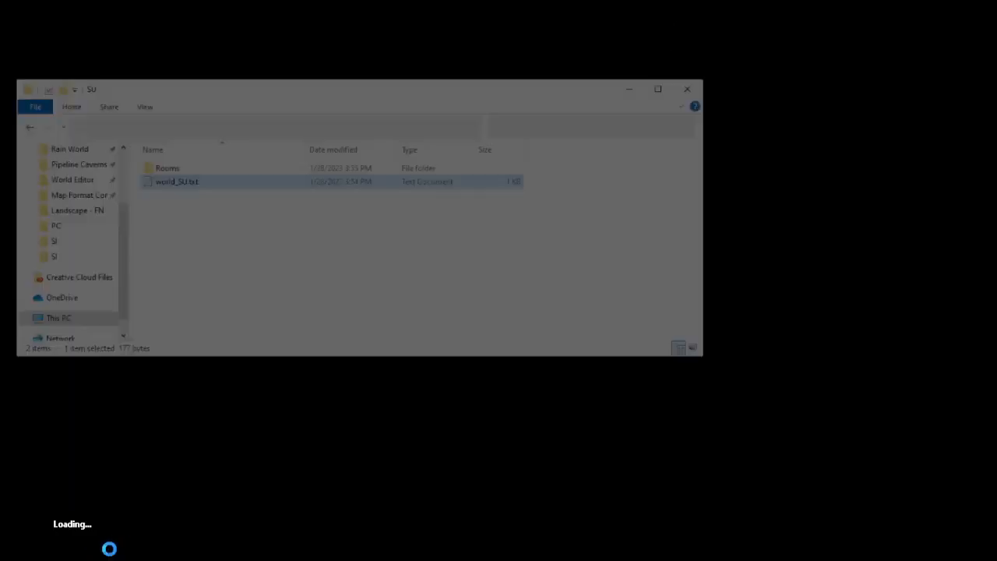
key(alt+Tab)
key(alt+Tab)
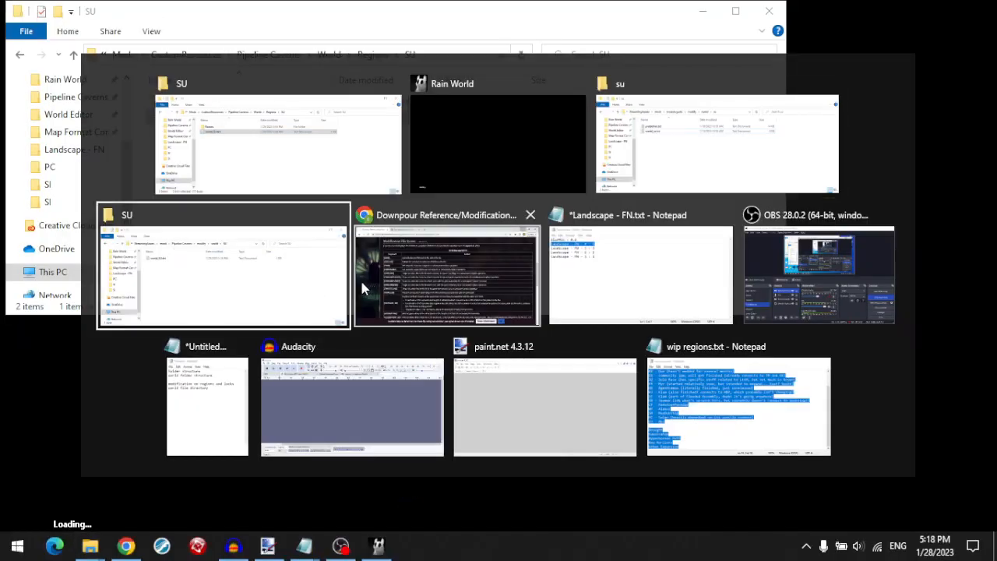
click(319, 284)
click(398, 156)
double_click(345, 319)
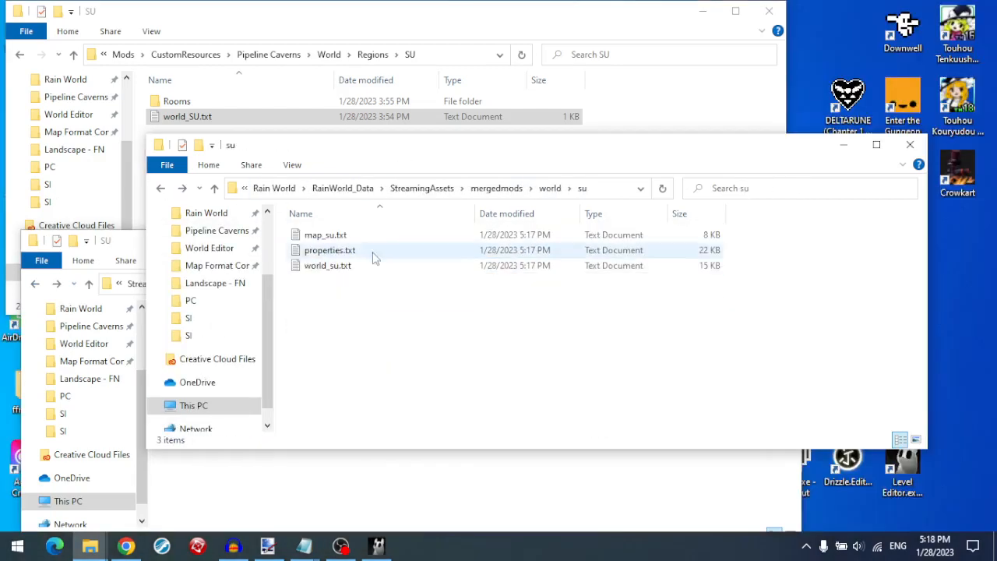
- Open the merged world_su.txt and check its ROOMS section for the GATE_PC_SU and SU_C04 lines
double_click(374, 267)
scroll(402, 280, up, 5)
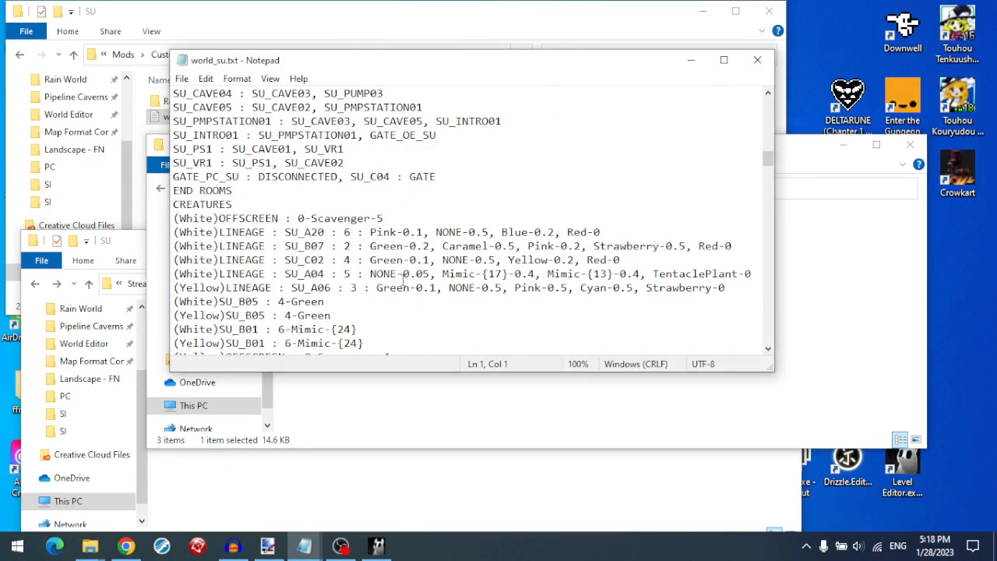
scroll(449, 267, up, 3)
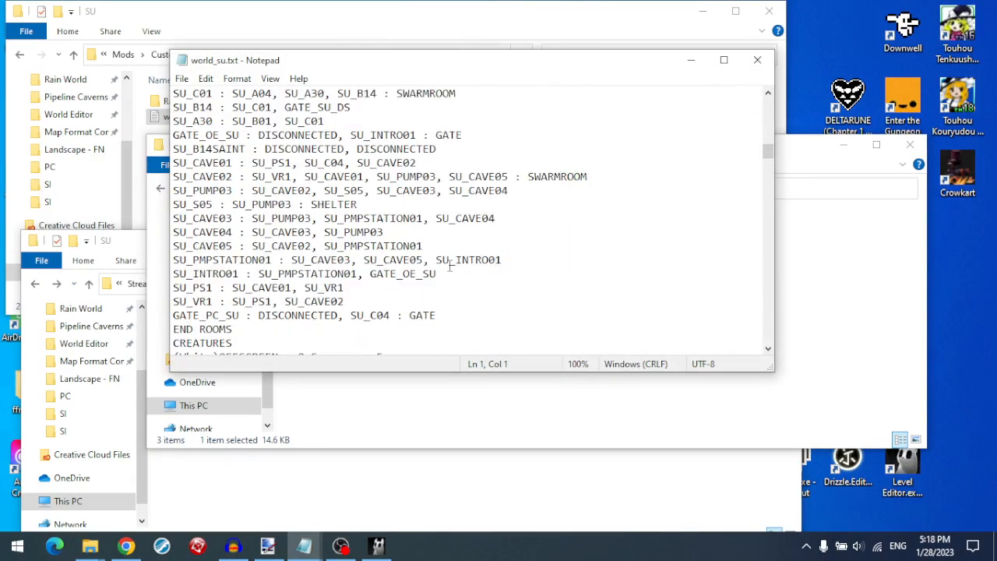
click(379, 301)
scroll(448, 314, up, 9)
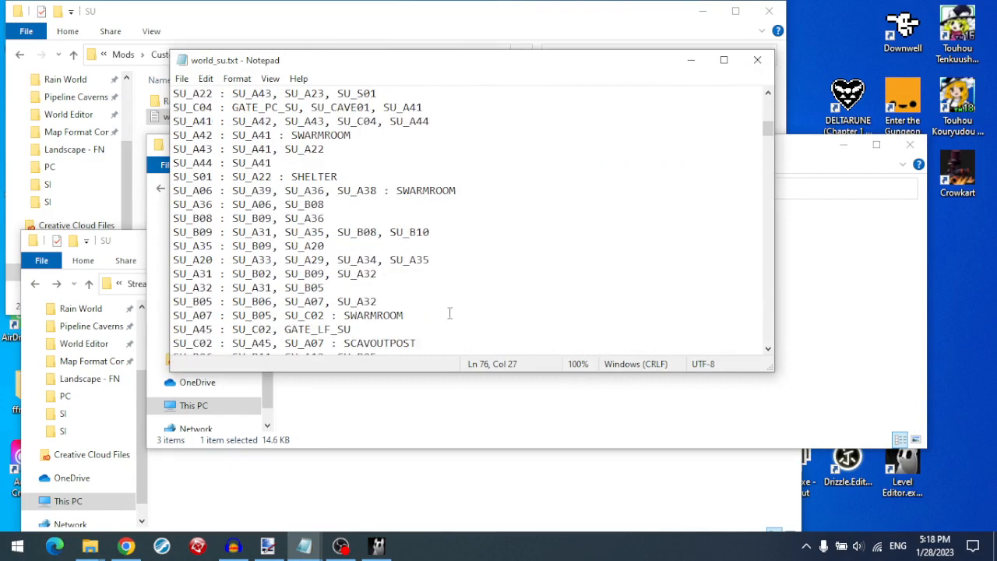
- Review the merged world_su.txt around the SU_C04 line and the SU_CAVE room entries
scroll(450, 312, down, 6)
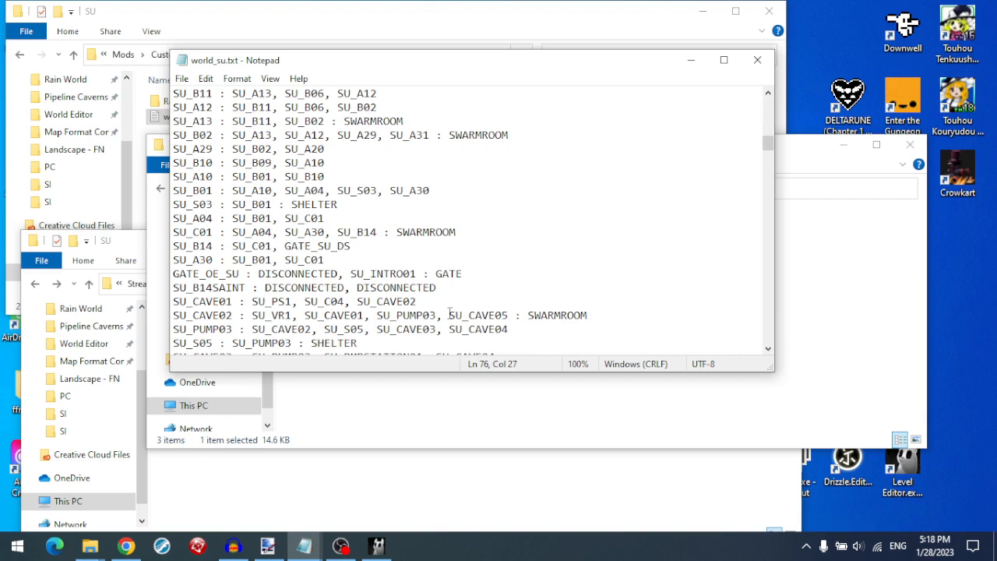
scroll(440, 250, up, 6)
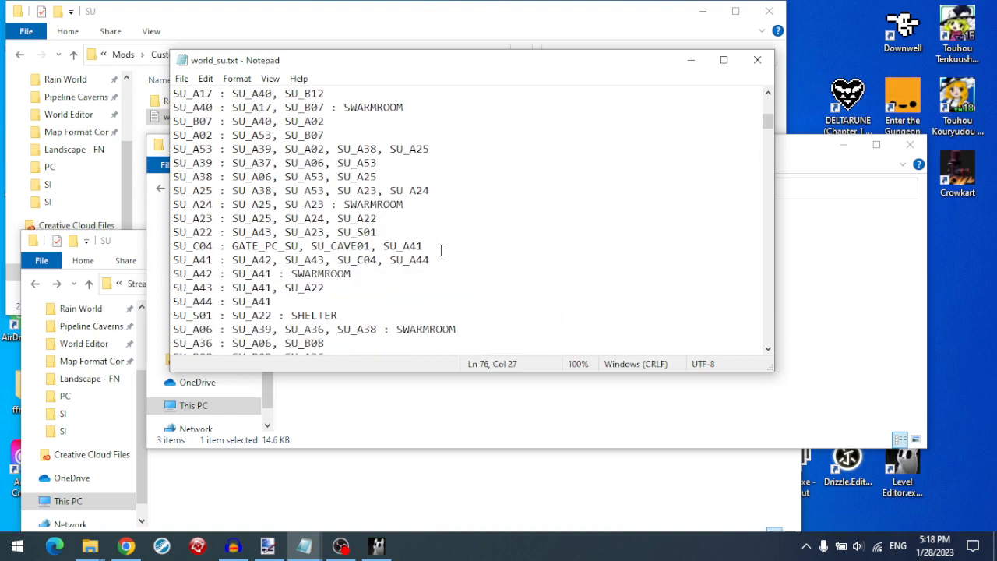
scroll(440, 250, up, 3)
scroll(440, 250, down, 8)
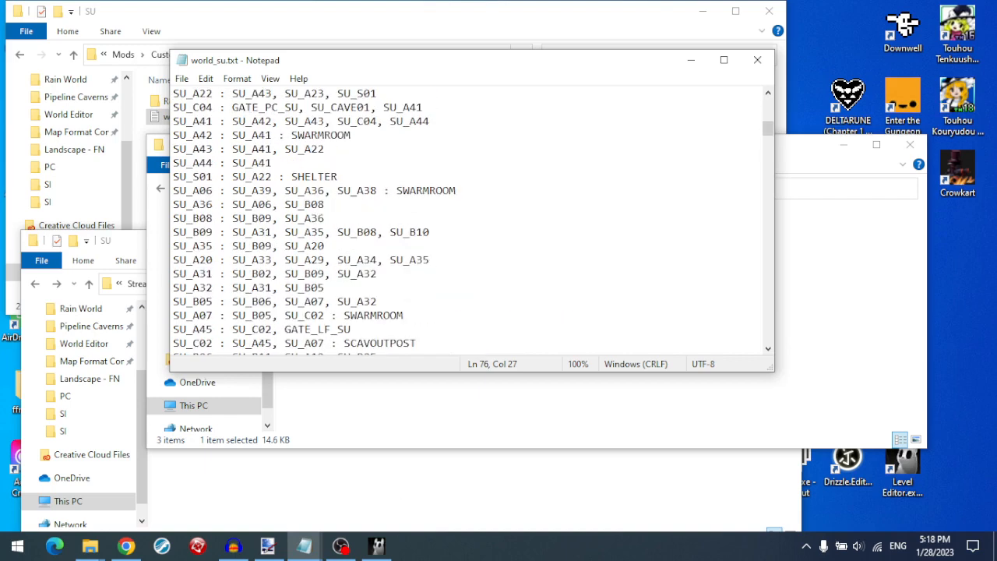
- Switch to Rain World and warp to the PC_SU gate in the SU region
key(alt+Tab)
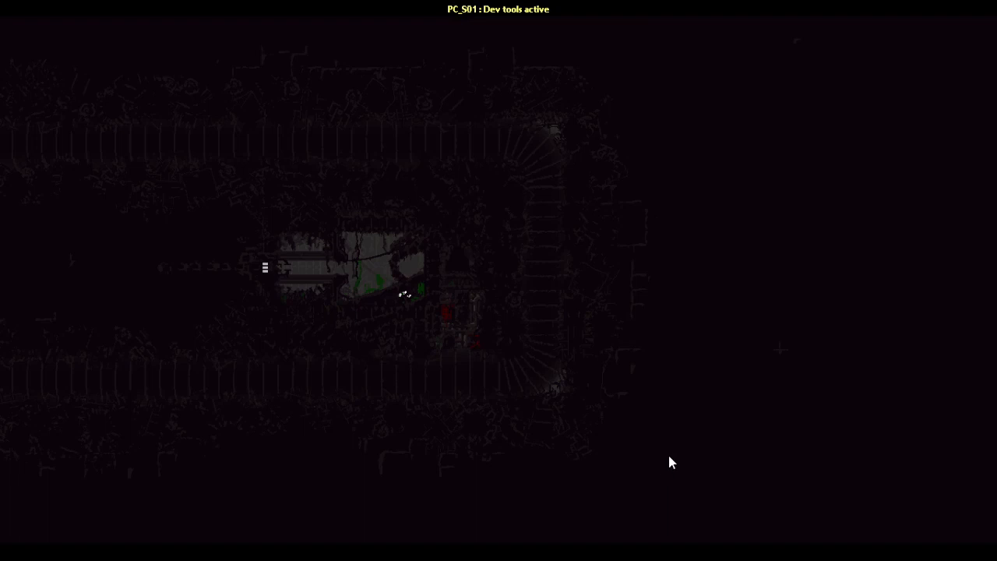
key(Escape)
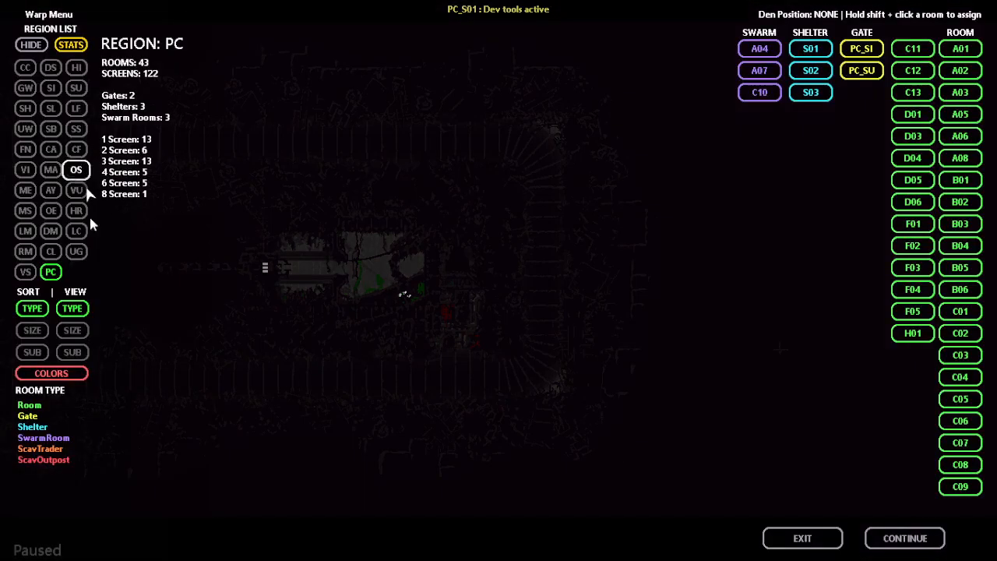
click(81, 93)
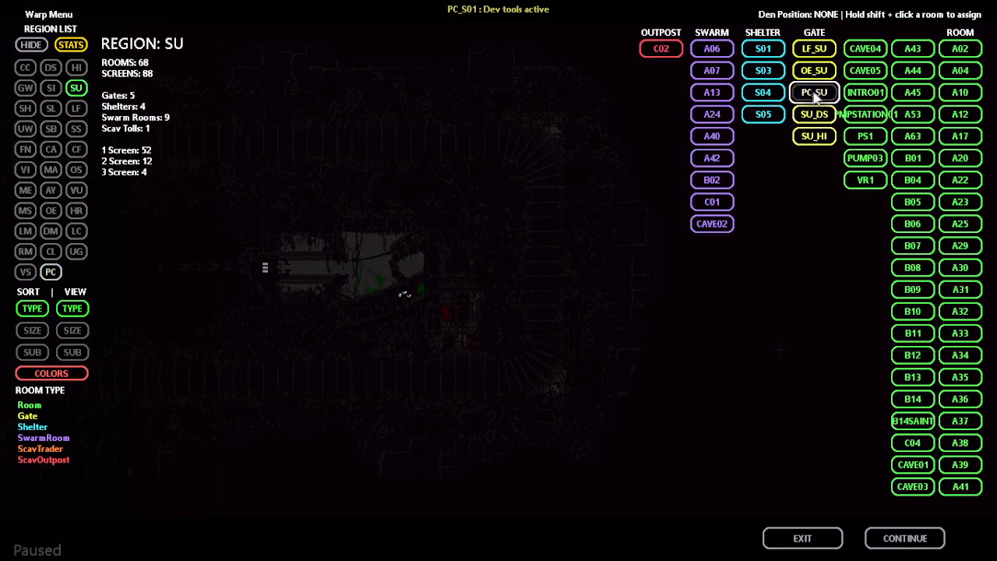
click(814, 93)
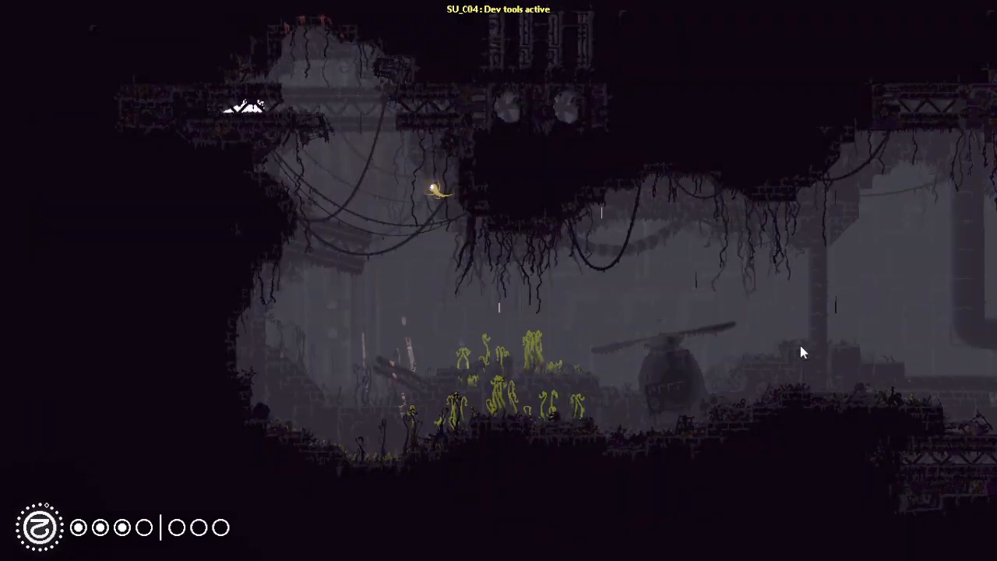
- Show the debug overlay in SU_C04, inspect its numbered exits, and send the slugcat through exit 1 into SU_CAVE01
key(h)
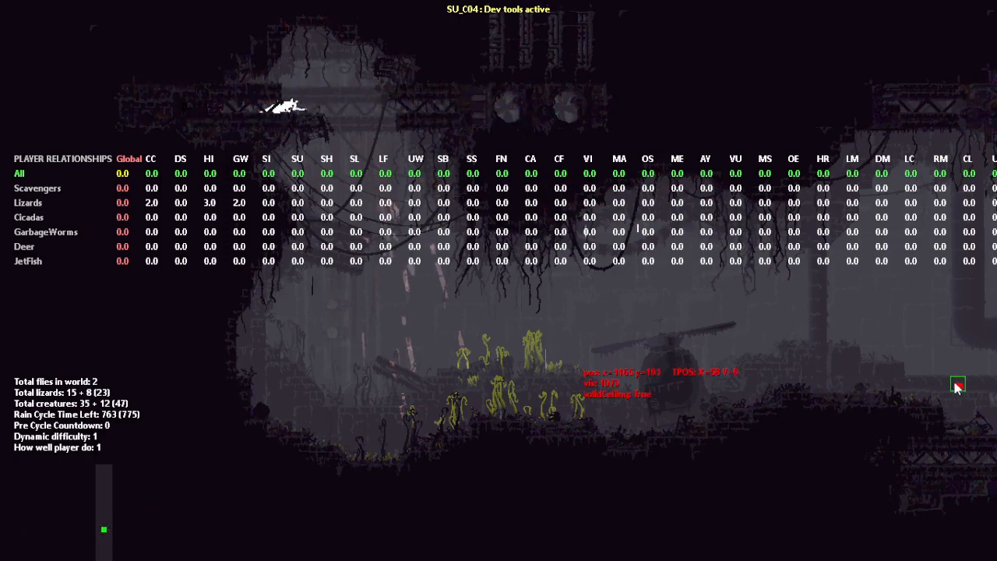
key(v)
key(v)
key(v)
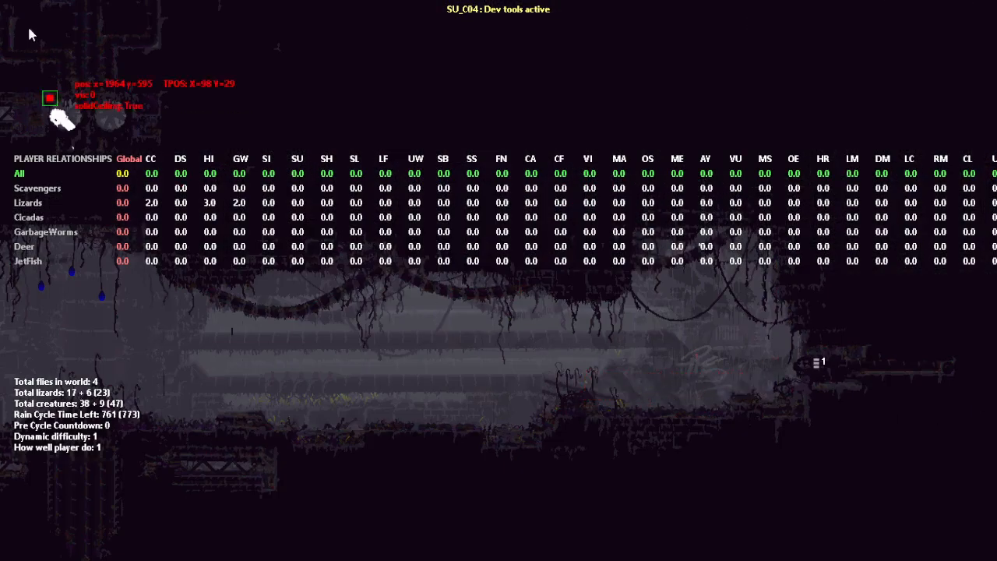
key(v)
key(v)
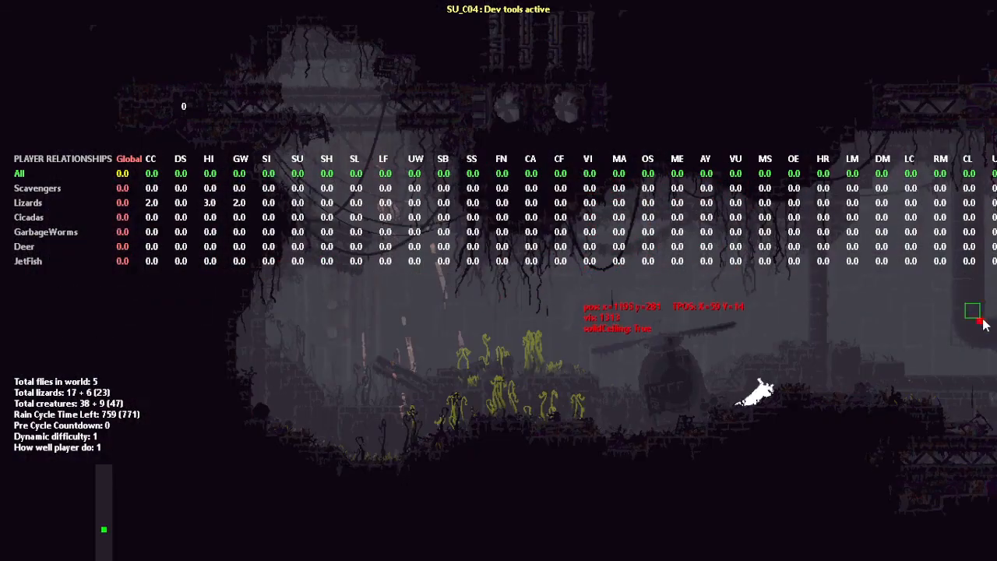
key(v)
key(v)
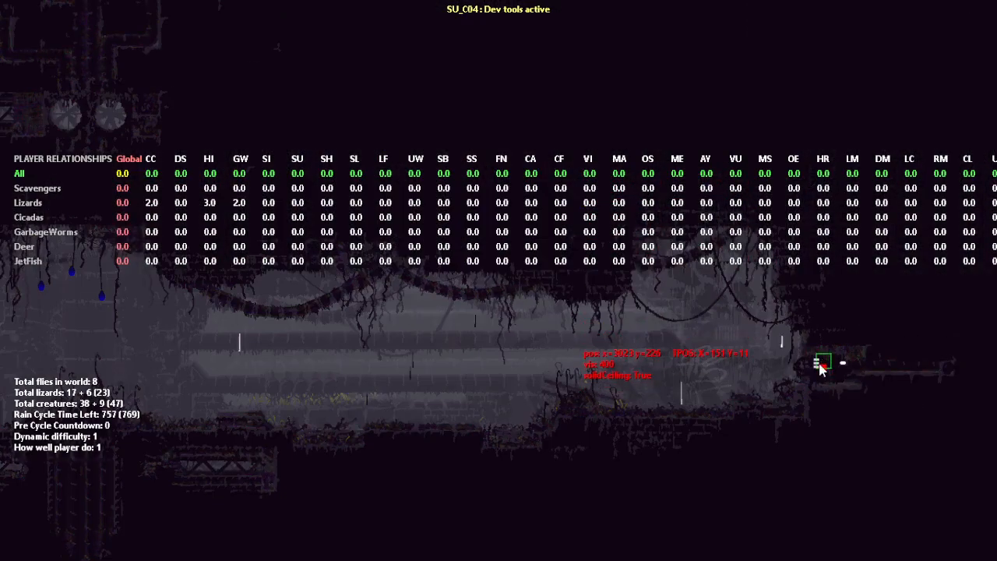
key(m)
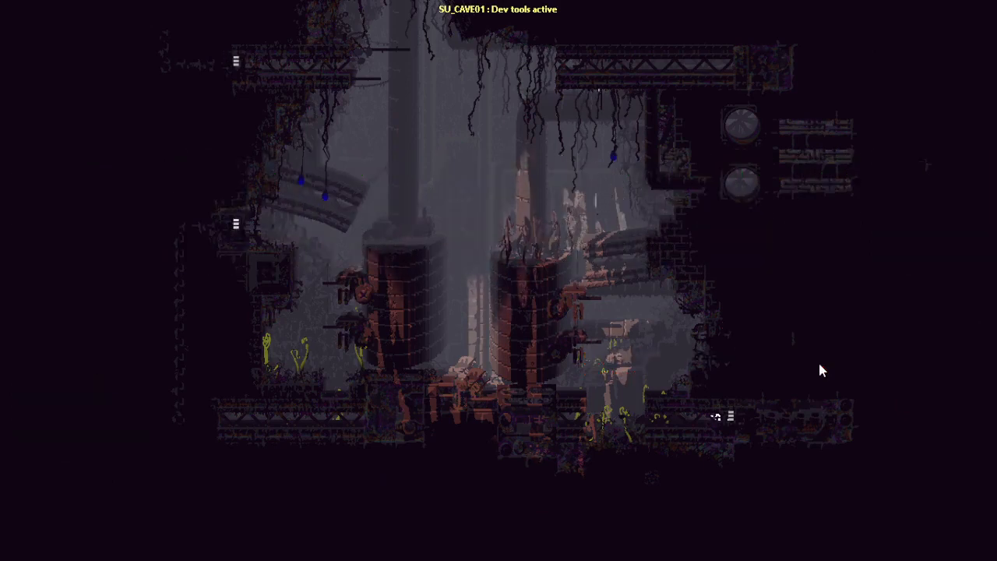
- Return to SU_C04, inspect the middle wall area with the debug overlay, and pause the game
key(Right)
key(v)
key(v)
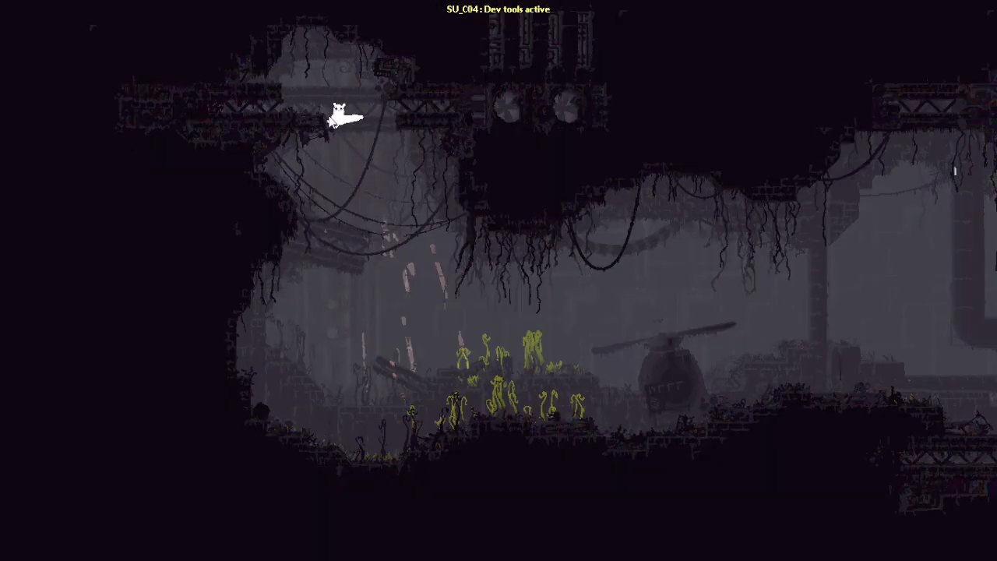
key(o)
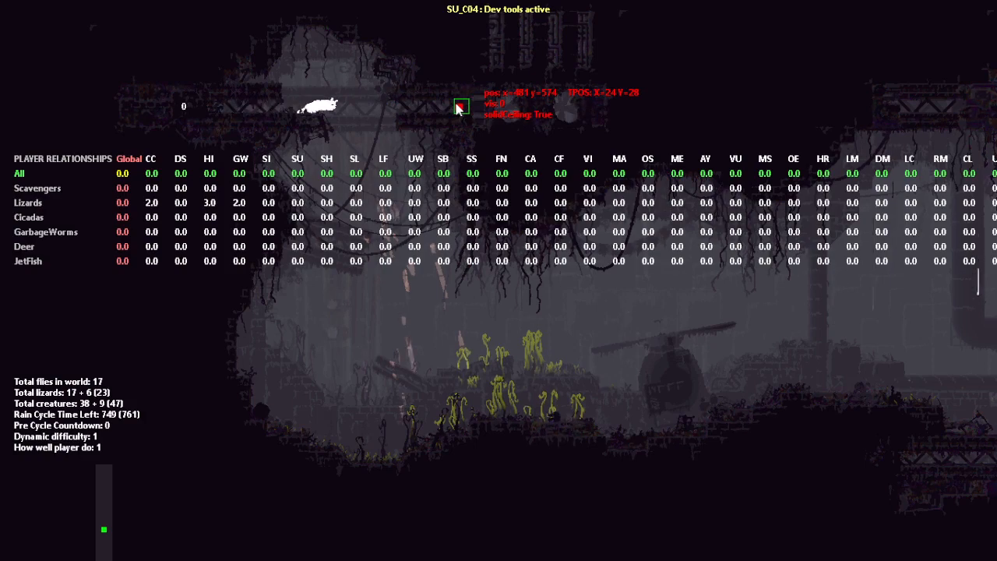
key(Escape)
- Switch to the folder windows and copy the Rooms folder from the old mod's CustomResources SU region folder
key(alt+Tab)
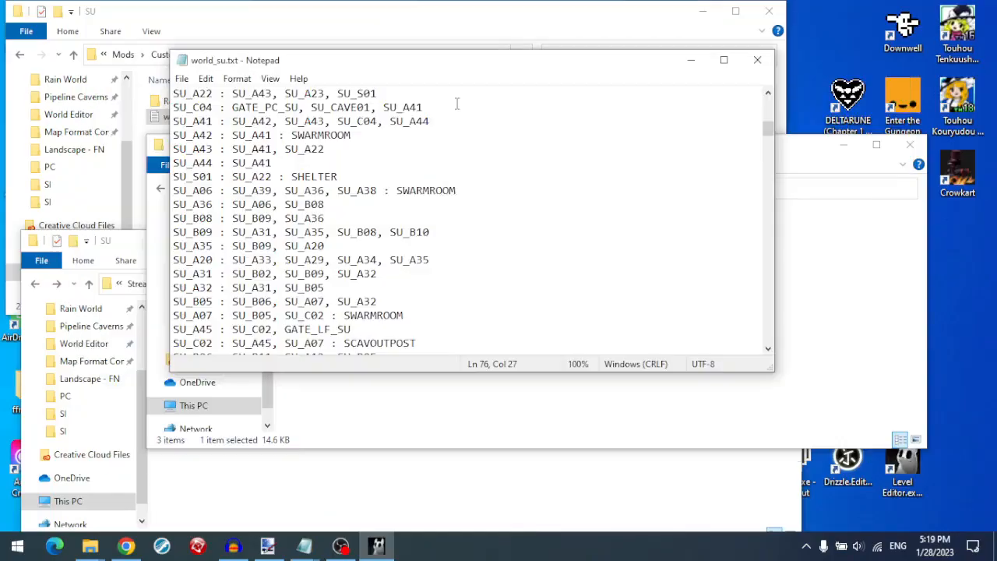
mouse_move(92, 546)
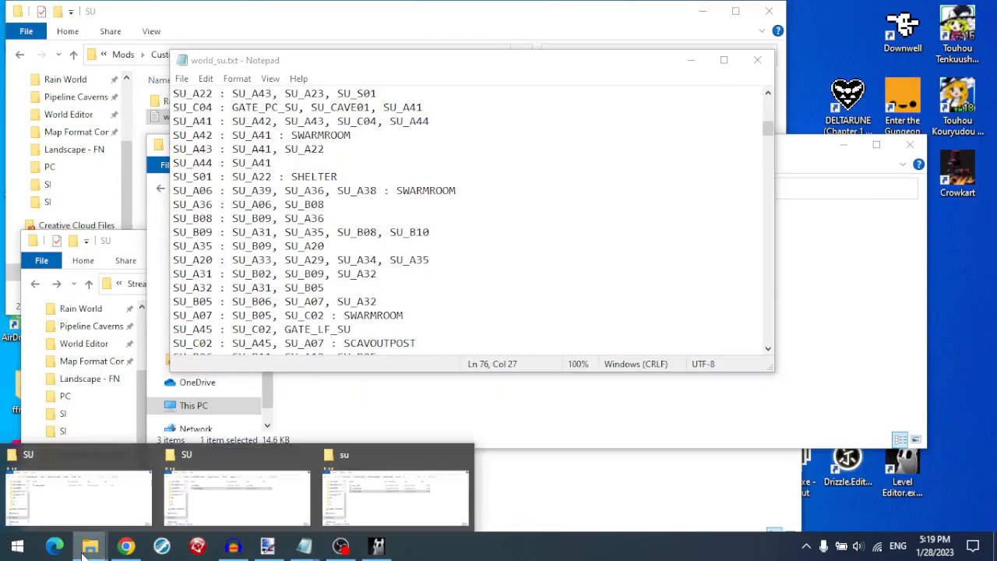
mouse_move(222, 515)
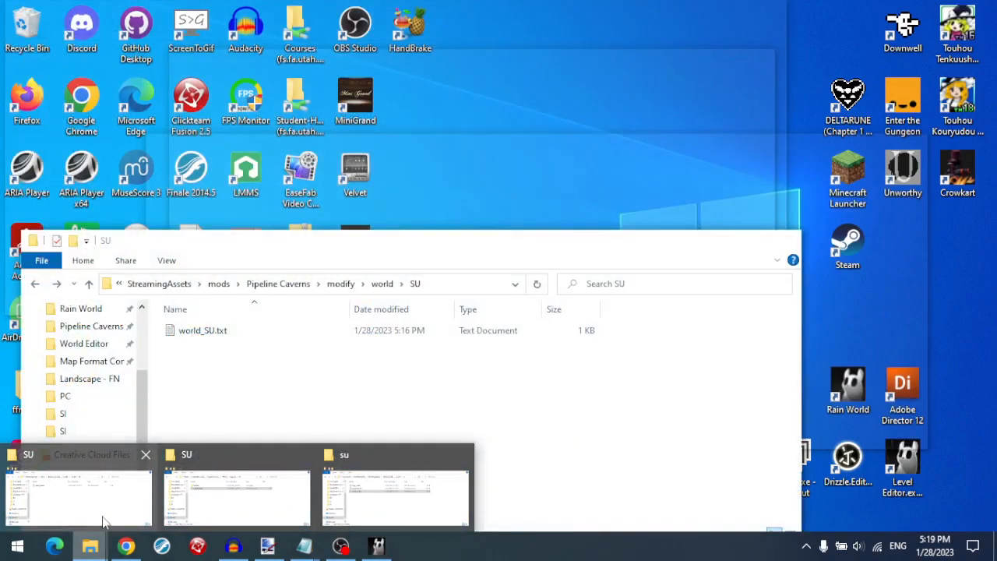
click(104, 522)
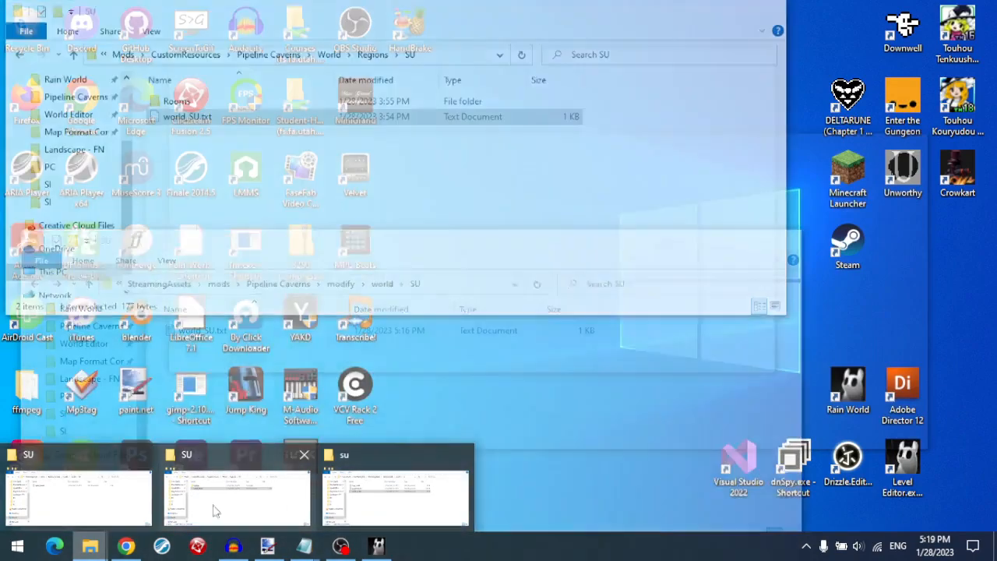
right_click(282, 102)
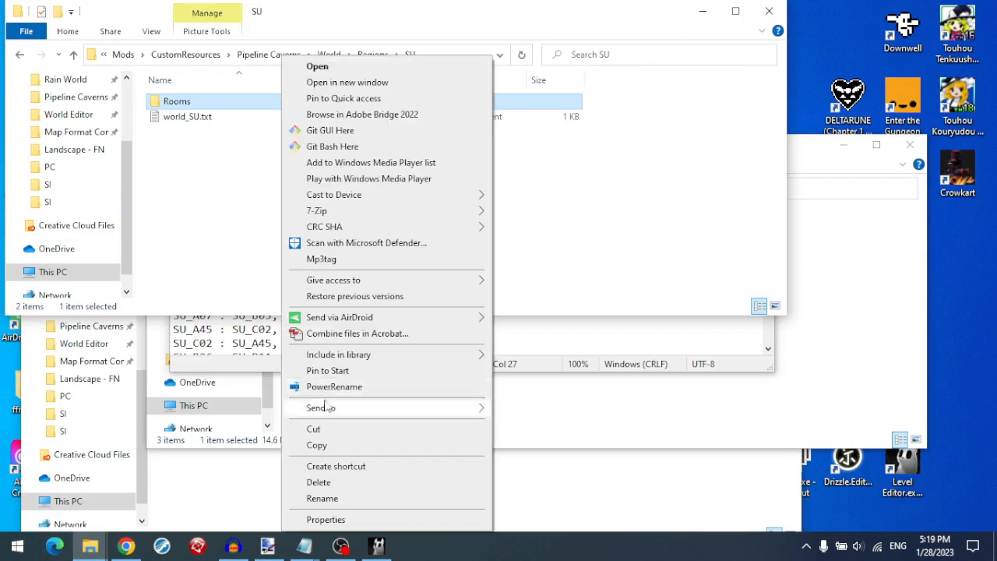
click(349, 445)
- Create a folder named SU-Rooms in the world folder of the new Pipeline Caverns mod
click(96, 548)
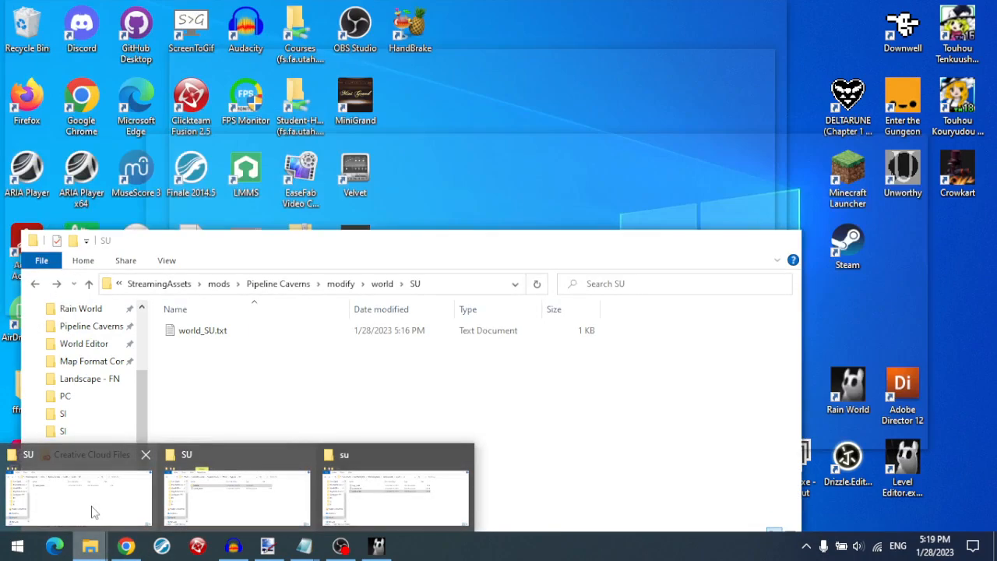
click(92, 512)
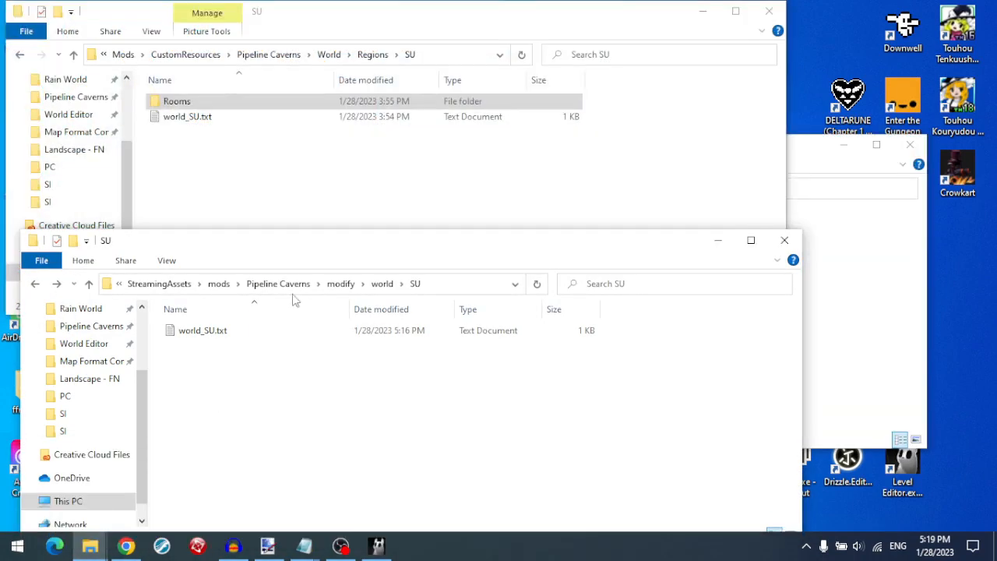
click(278, 284)
double_click(223, 420)
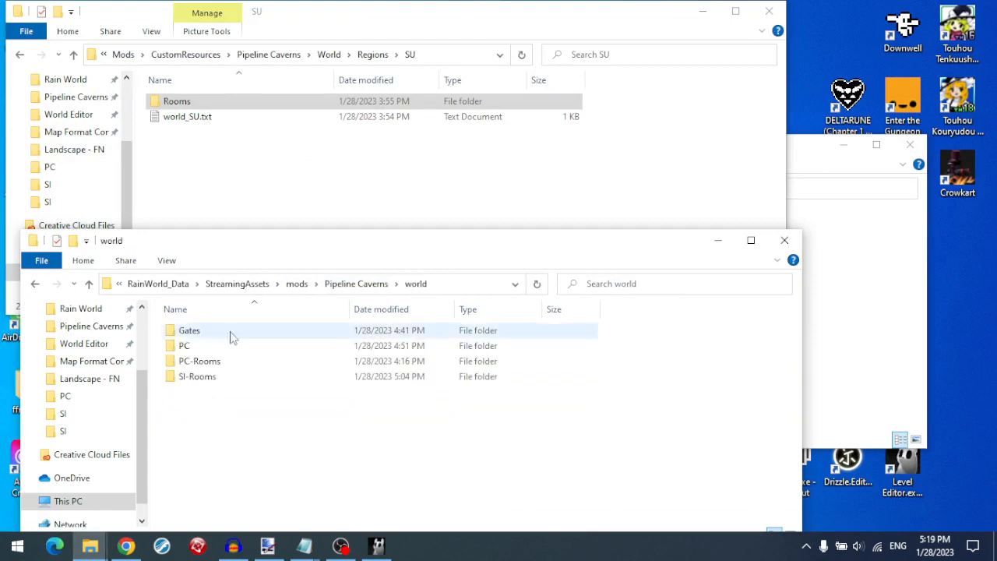
right_click(240, 425)
mouse_move(323, 394)
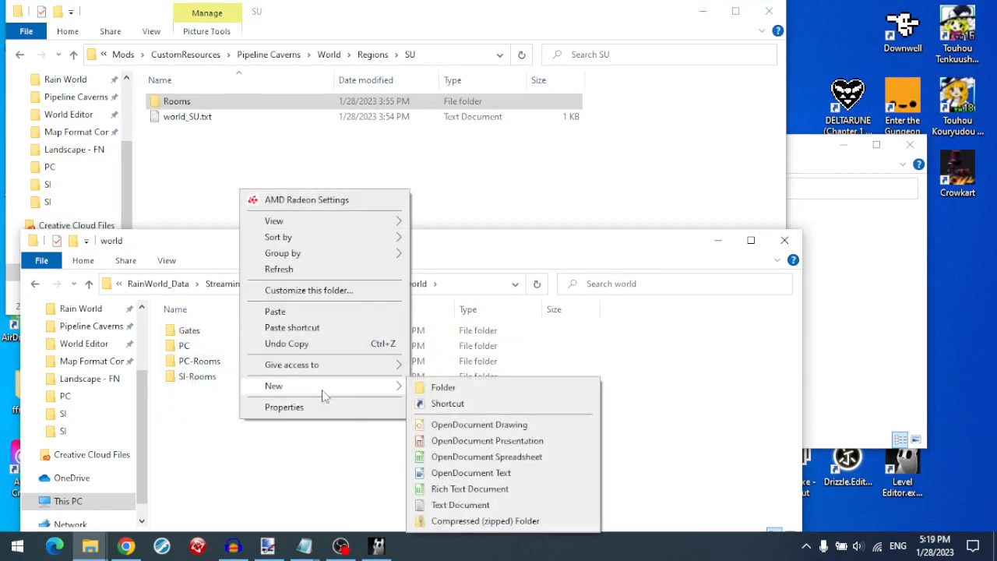
click(427, 385)
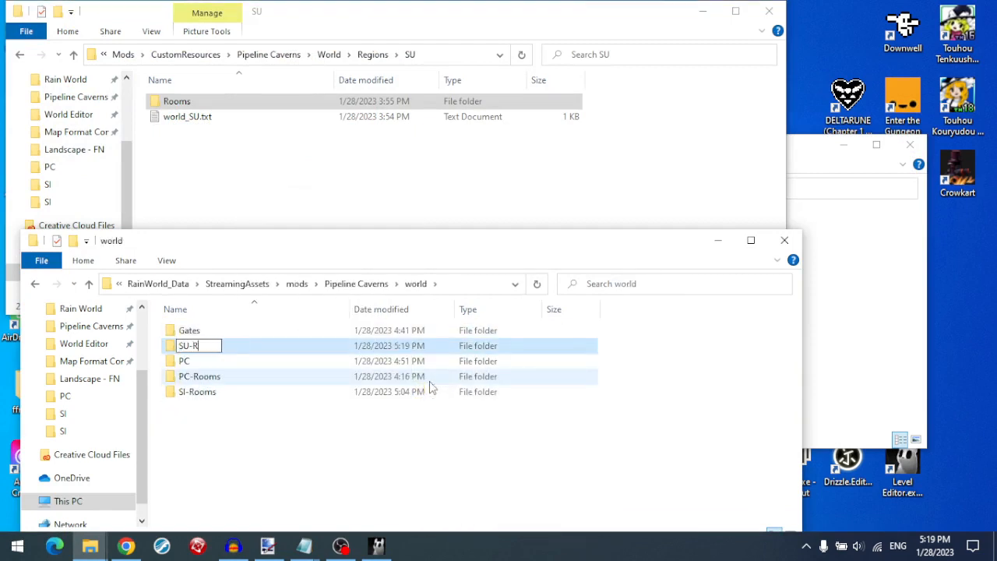
key(Return)
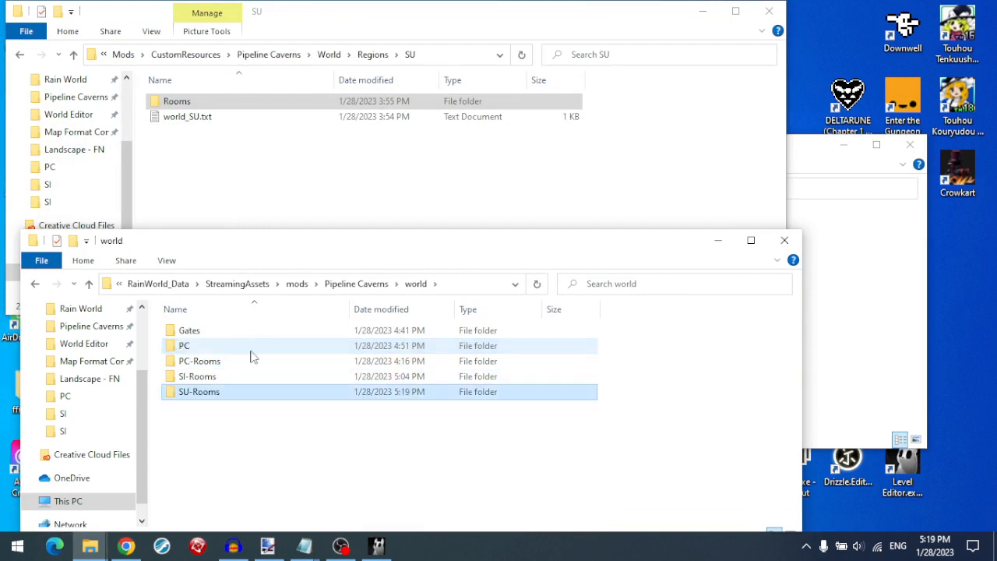
- Paste the copied Rooms folder into SU-Rooms
double_click(219, 395)
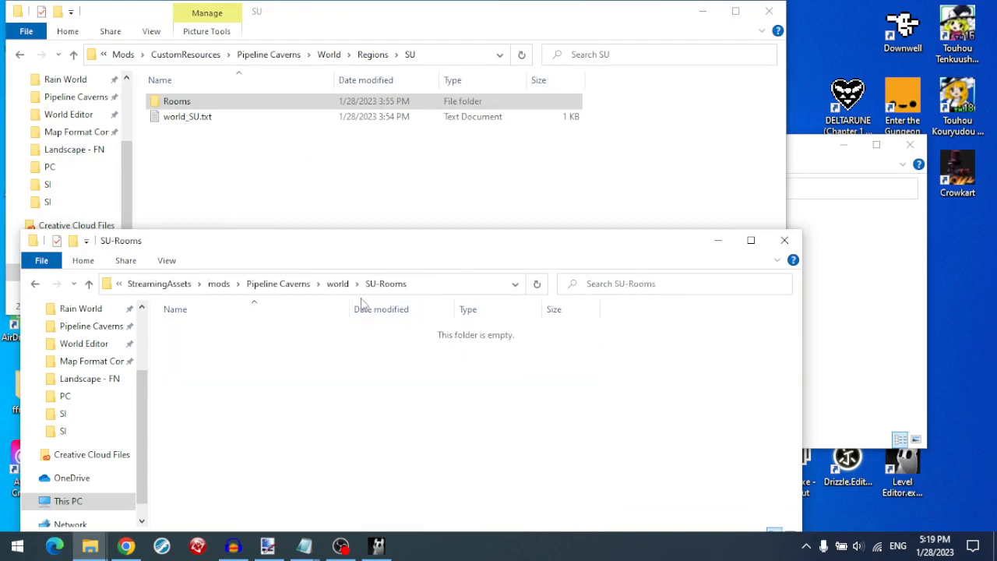
right_click(319, 416)
click(364, 307)
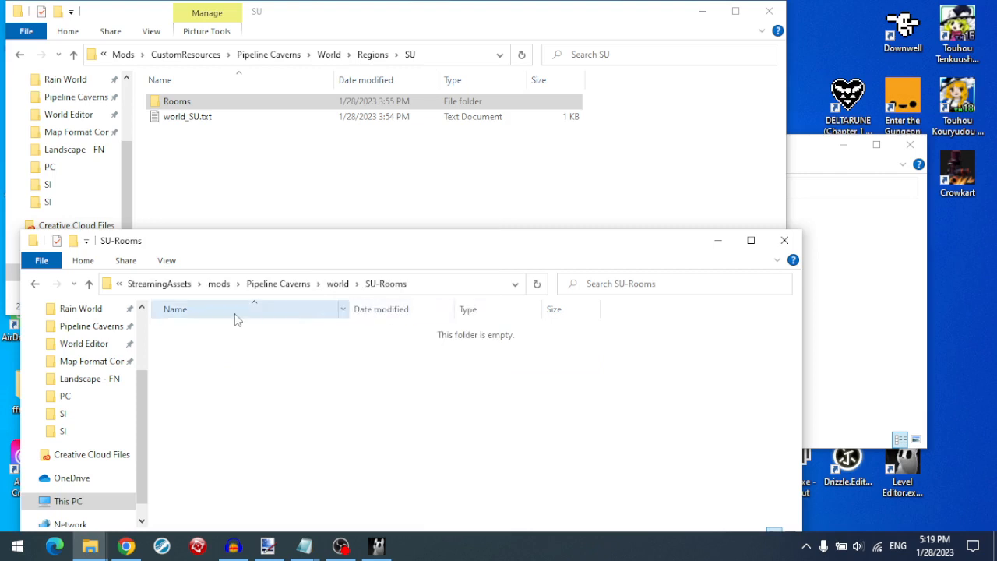
- Move all the SU_C04 files from the Rooms subfolder up into SU-Rooms and delete the emptied subfolder
double_click(237, 335)
key(ctrl+a)
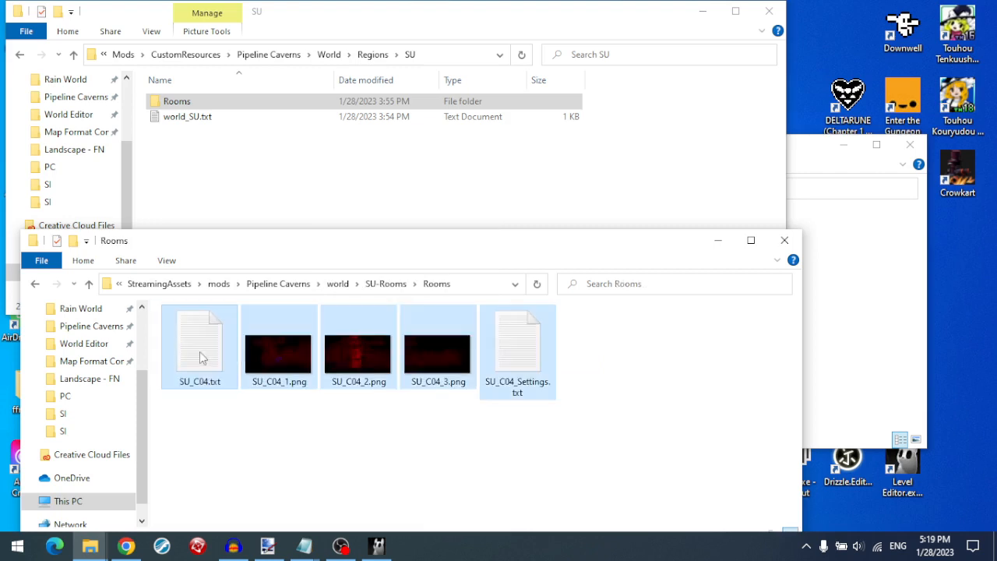
drag(204, 355, 392, 286)
click(391, 287)
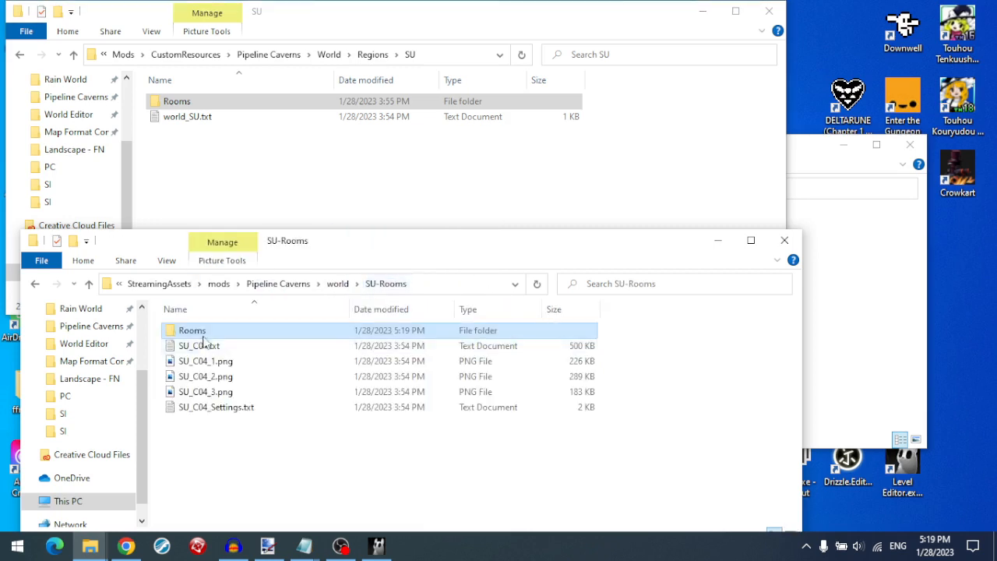
key(Delete)
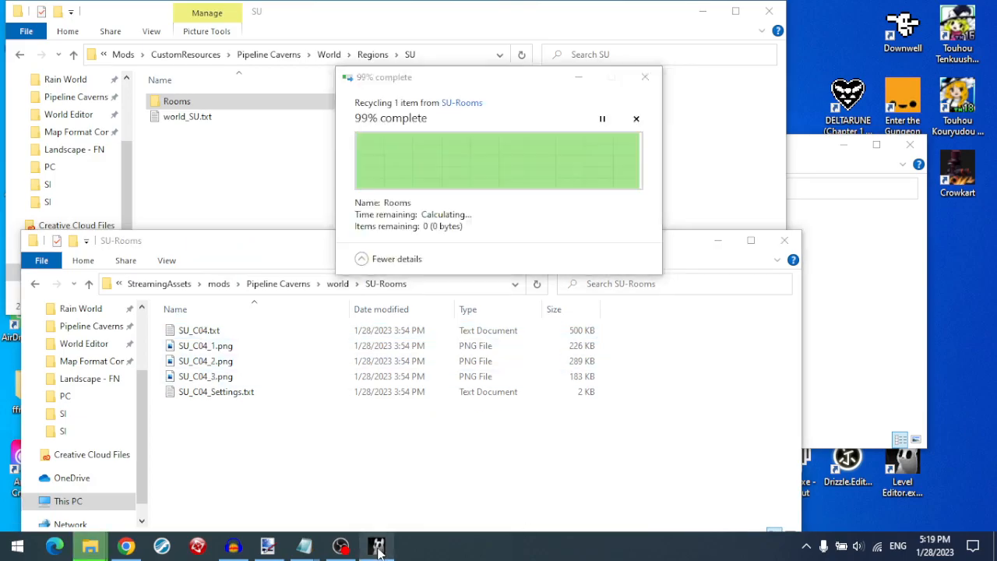
- Return to Rain World, resume the paused game, and restart the cycle to reload the SU_C04 room
click(376, 545)
click(902, 539)
key(r)
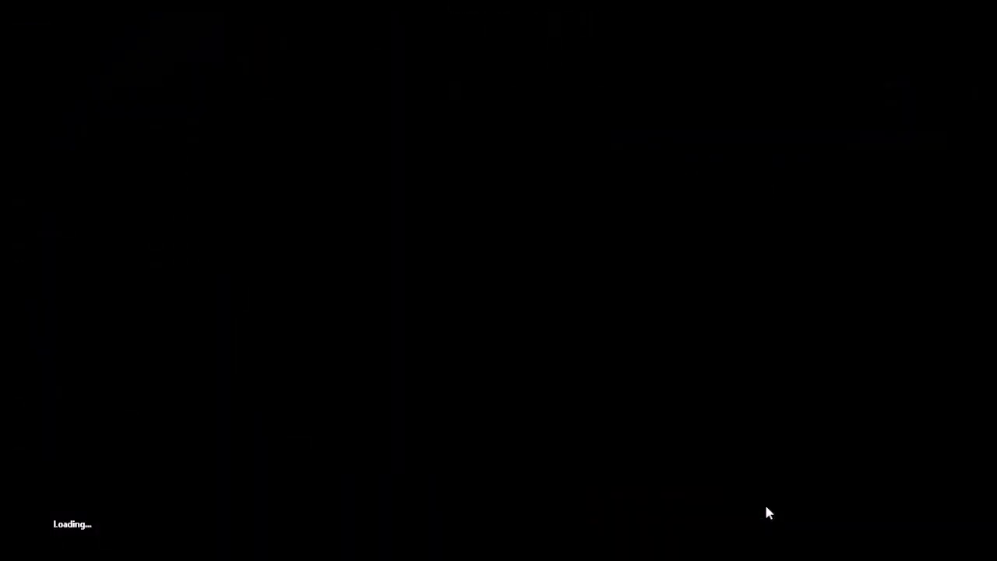
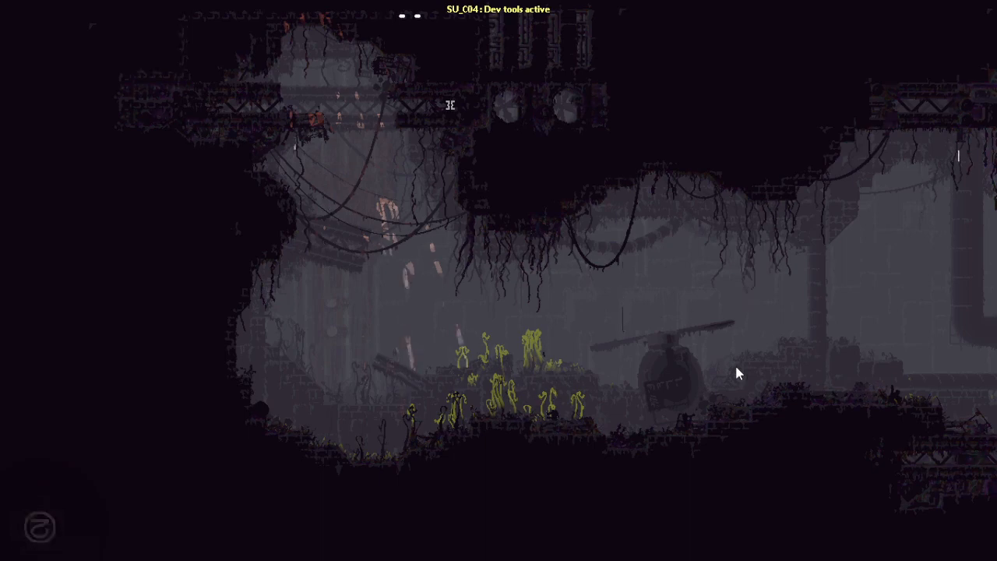
- Switch to the Pipeline Caverns folder window and open the mods folder inside StreamingAssets
key(alt+Tab)
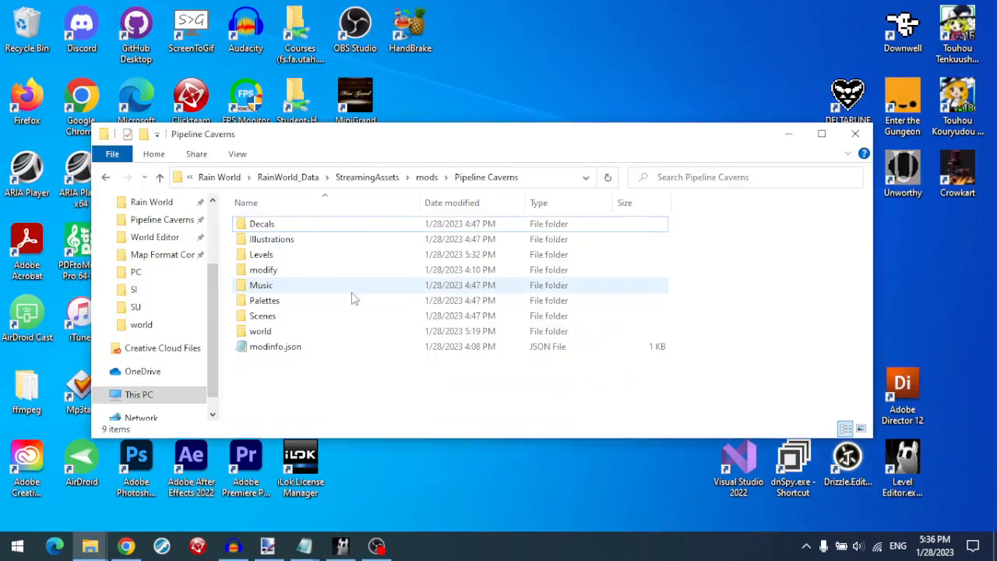
click(363, 178)
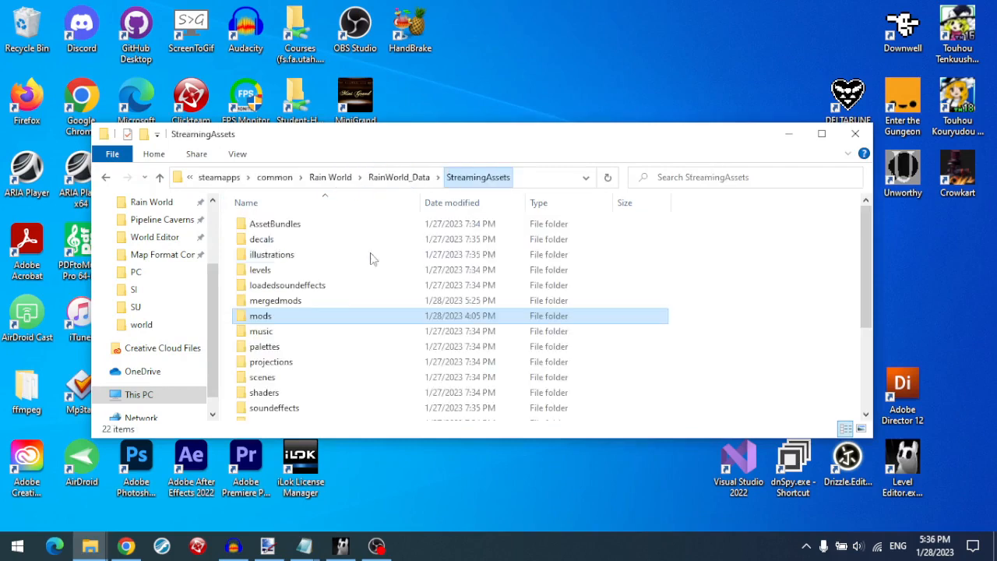
double_click(305, 312)
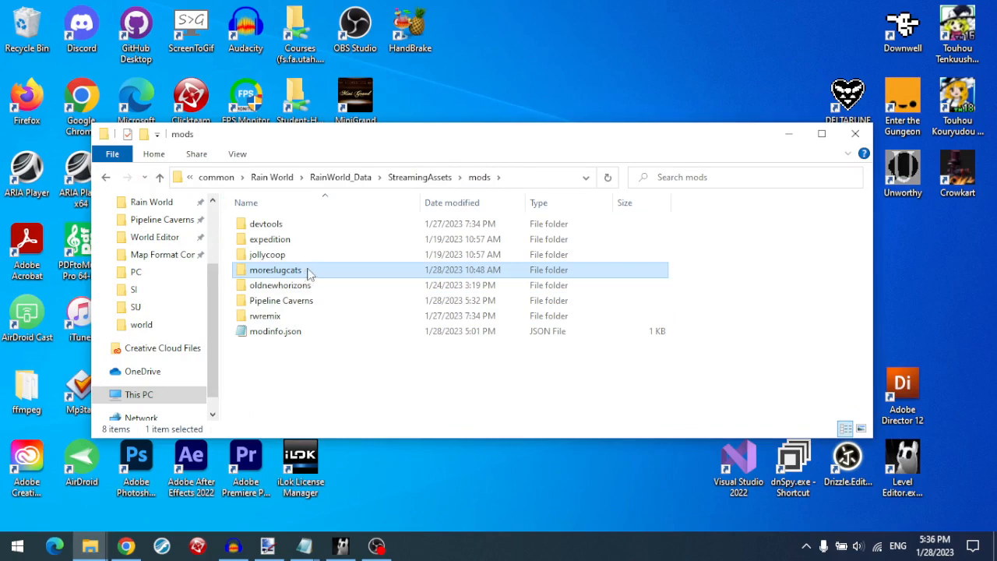
- Inspect the su and su-rooms folders inside the mergedmods world folder and locate the su_c04.txt room file
click(421, 178)
double_click(326, 299)
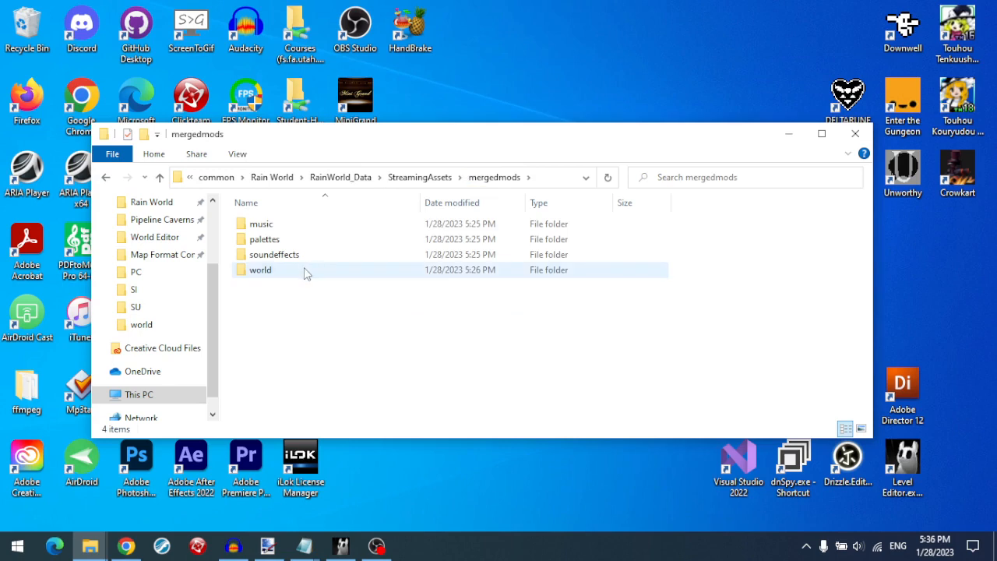
double_click(304, 270)
scroll(345, 278, down, 5)
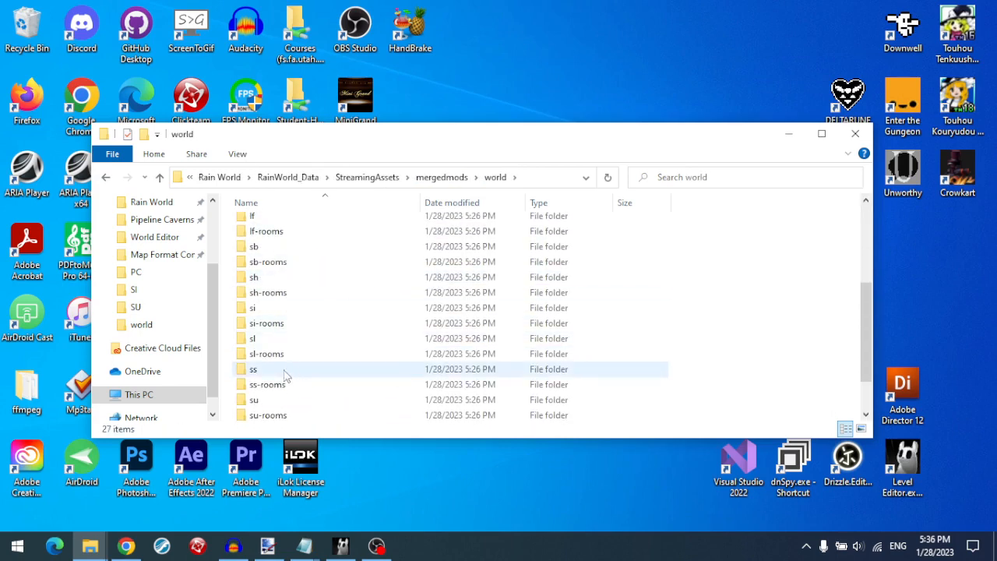
double_click(267, 401)
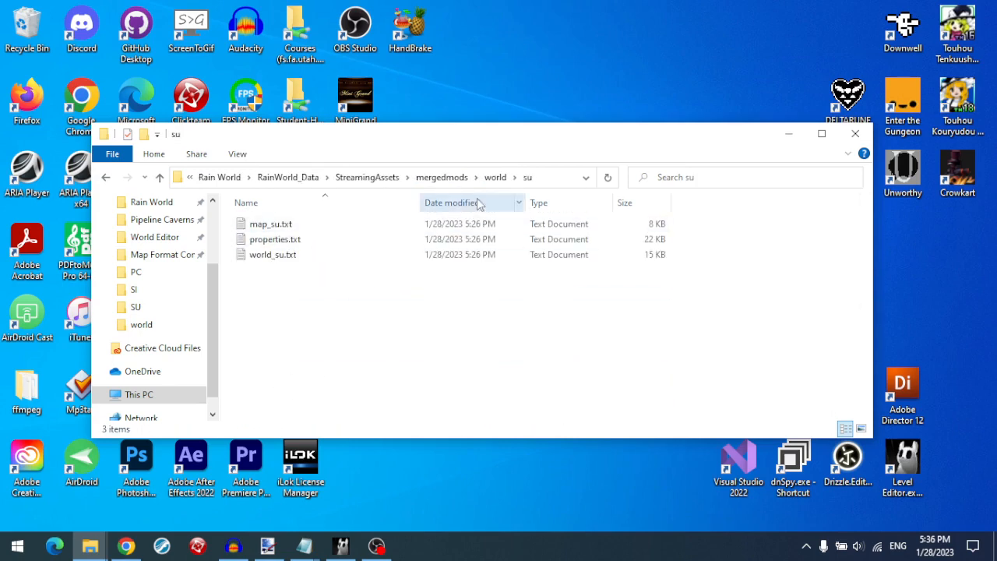
click(495, 178)
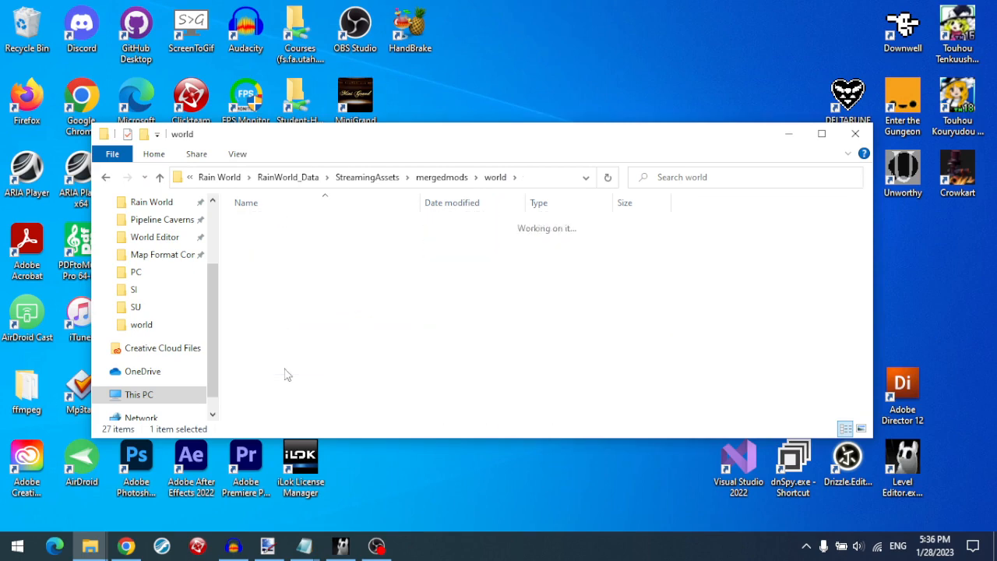
double_click(428, 322)
scroll(428, 323, down, 5)
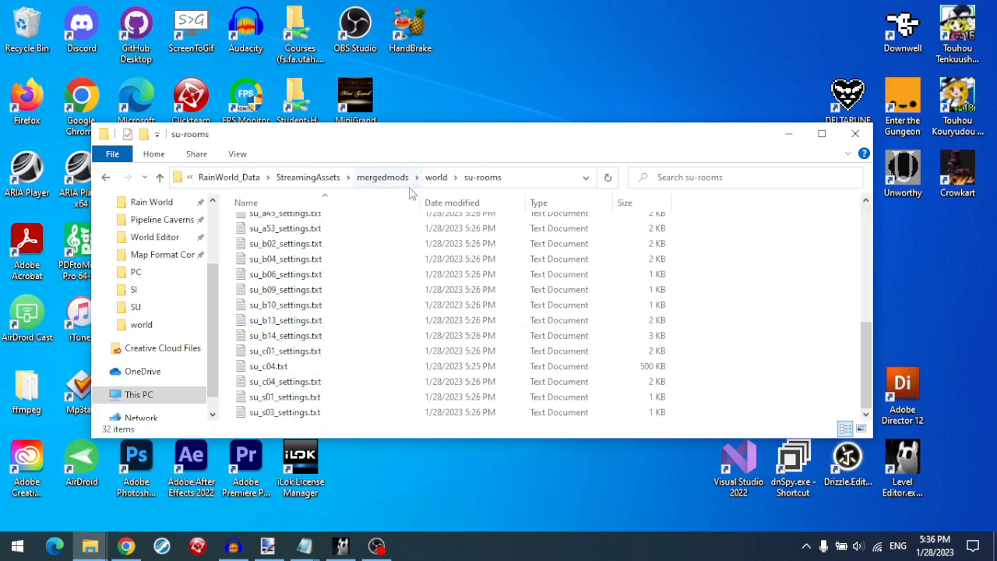
click(269, 367)
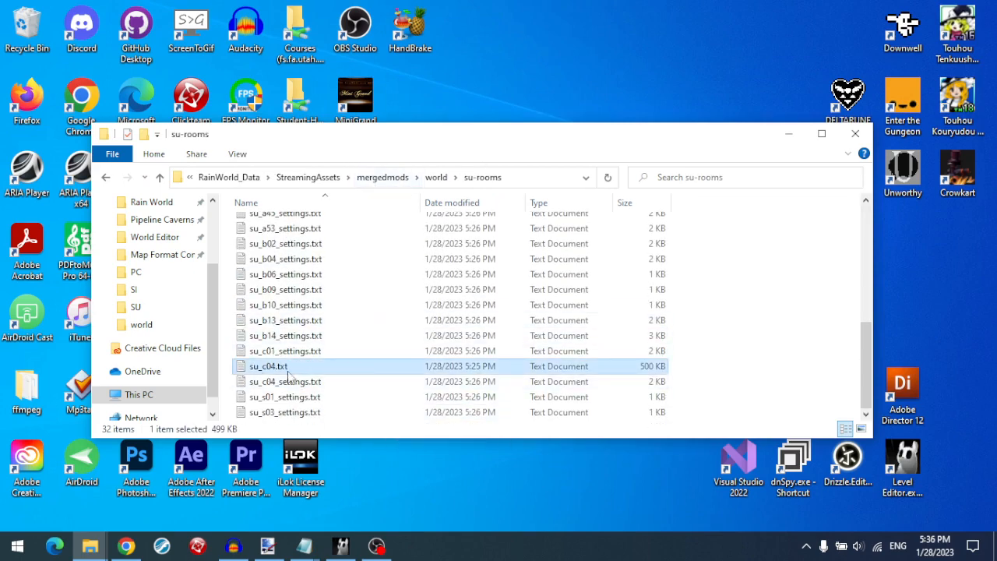
- Inspect the base game's su and su-rooms folders in the StreamingAssets world folder
click(335, 182)
scroll(292, 397, down, 2)
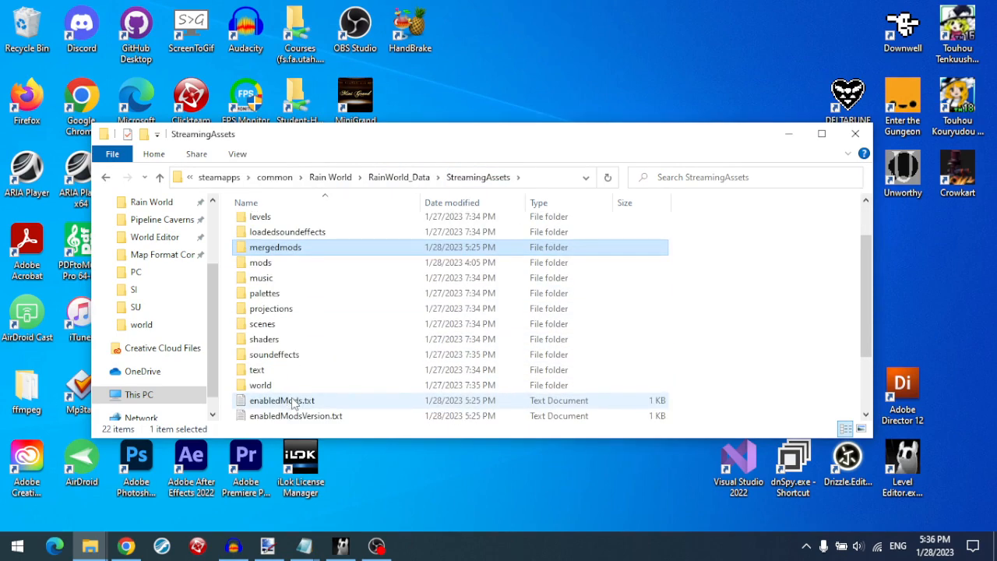
double_click(257, 382)
text(lf)
scroll(293, 281, down, 2)
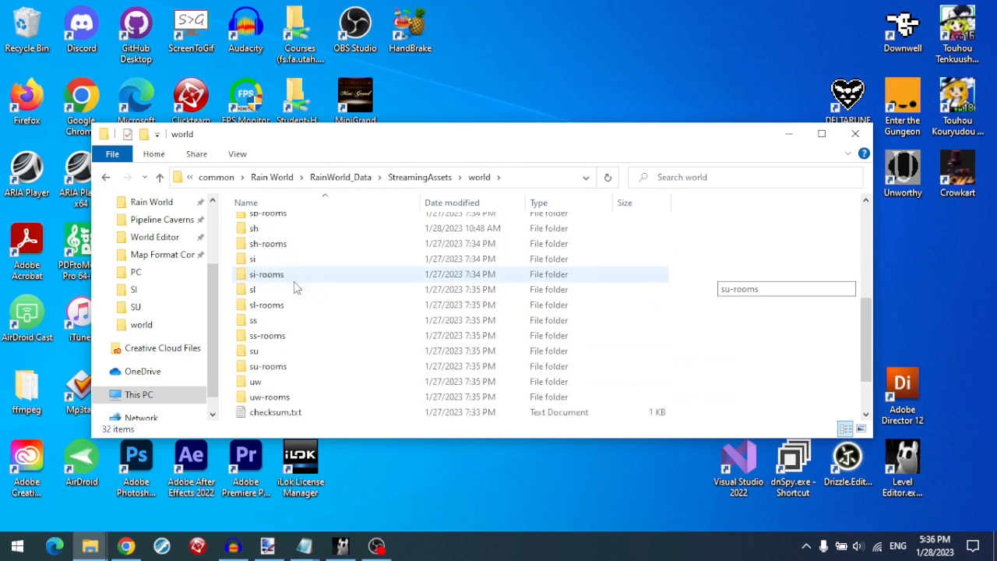
double_click(286, 350)
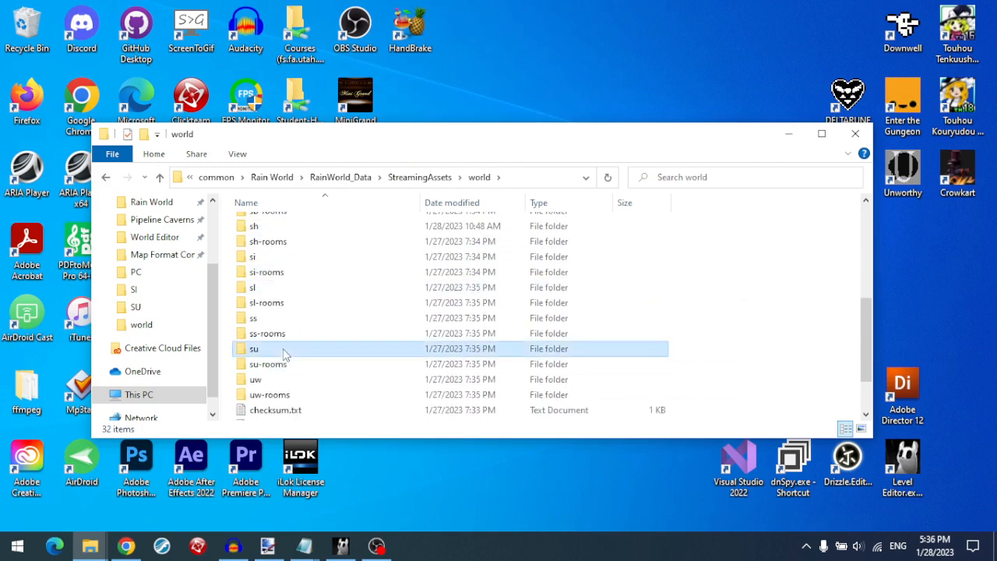
click(477, 177)
key(Down)
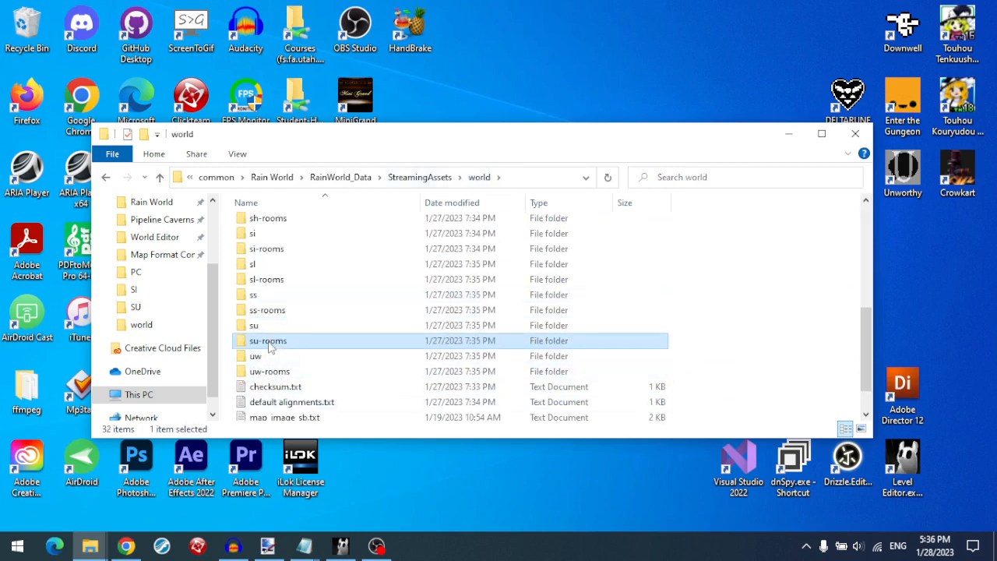
key(Return)
scroll(346, 240, down, 5)
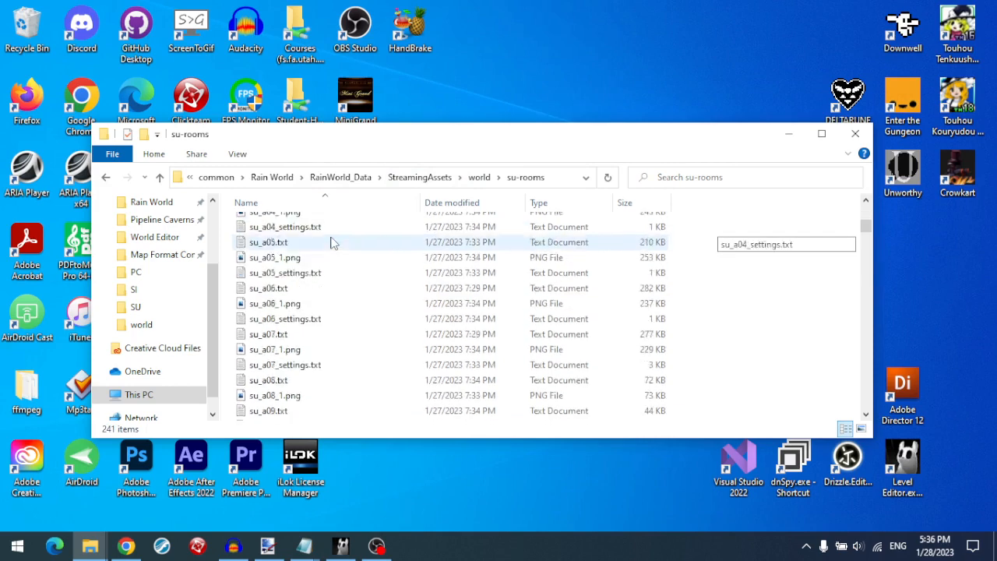
- Inspect the SU_C04 files in the Pipeline Caverns mod's world SU-Rooms folder, then return to the mod's main folder
click(420, 176)
double_click(276, 290)
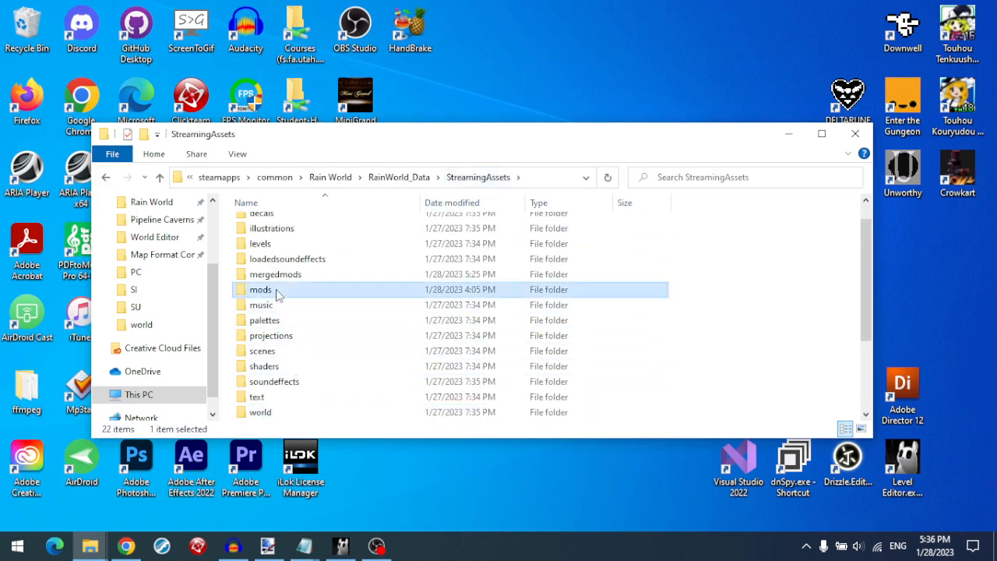
double_click(300, 302)
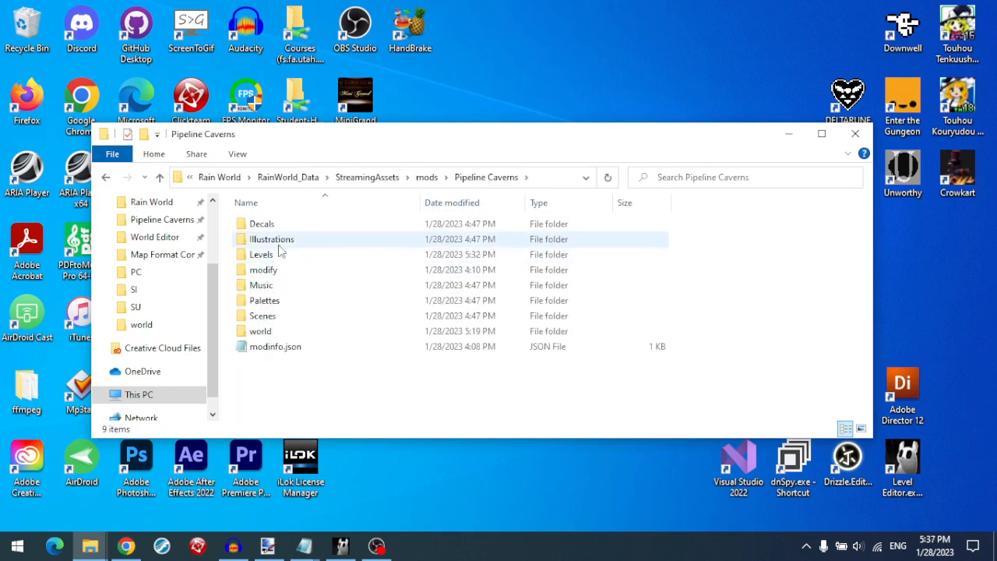
double_click(285, 331)
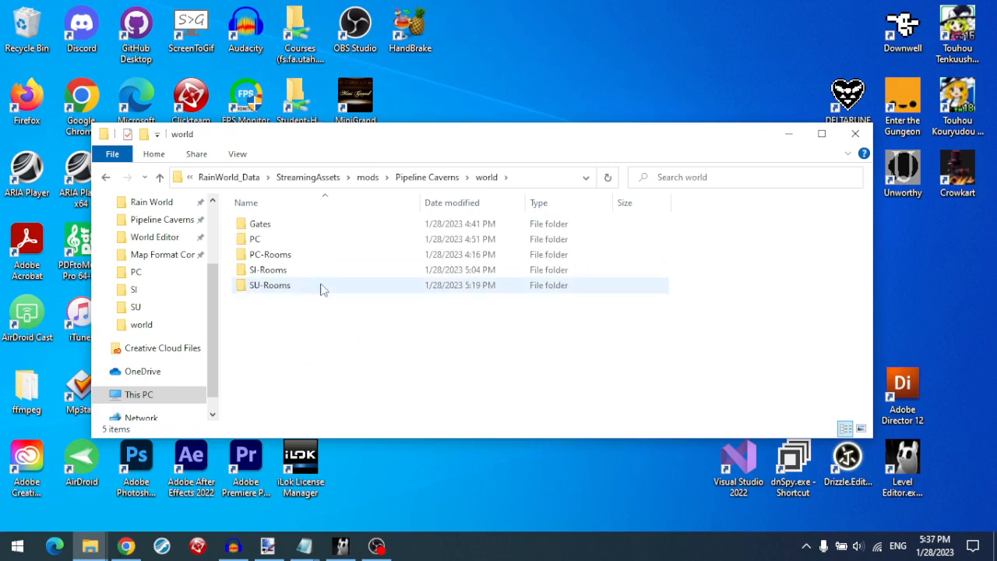
double_click(306, 288)
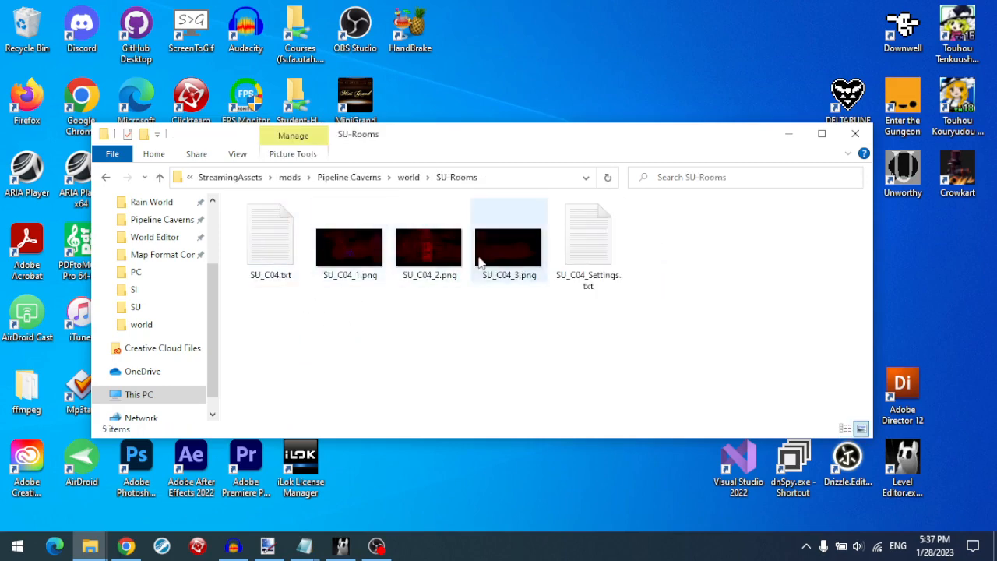
click(268, 254)
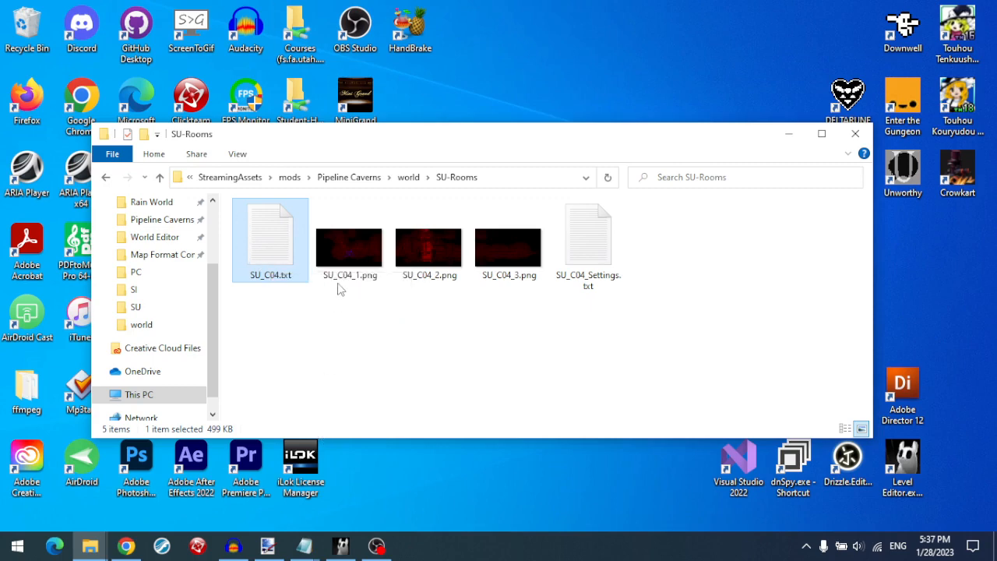
click(349, 178)
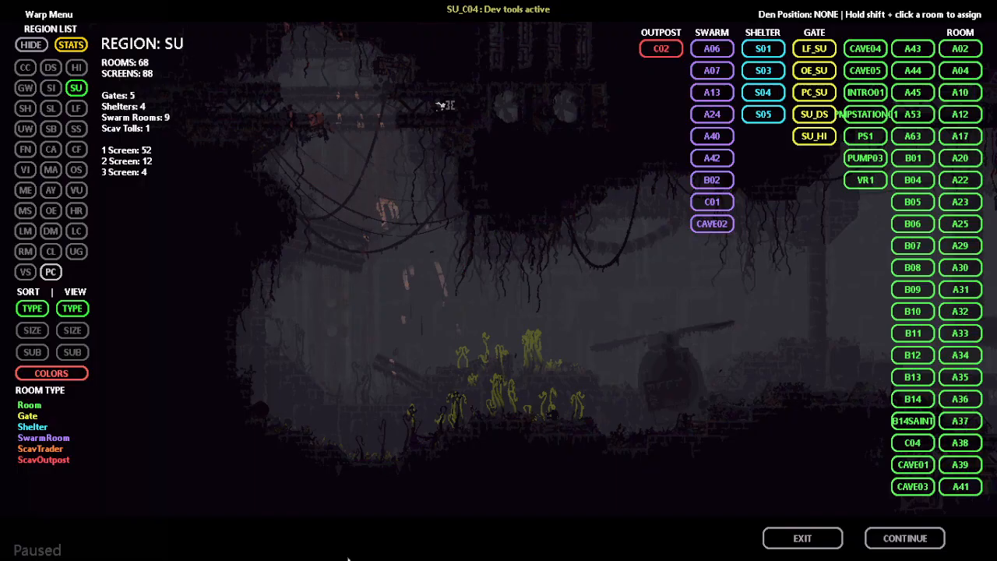
- Resume Rain World in SU_C04, briefly show the debug overlay, then pause and switch back to the Pipeline Caverns folder
click(927, 539)
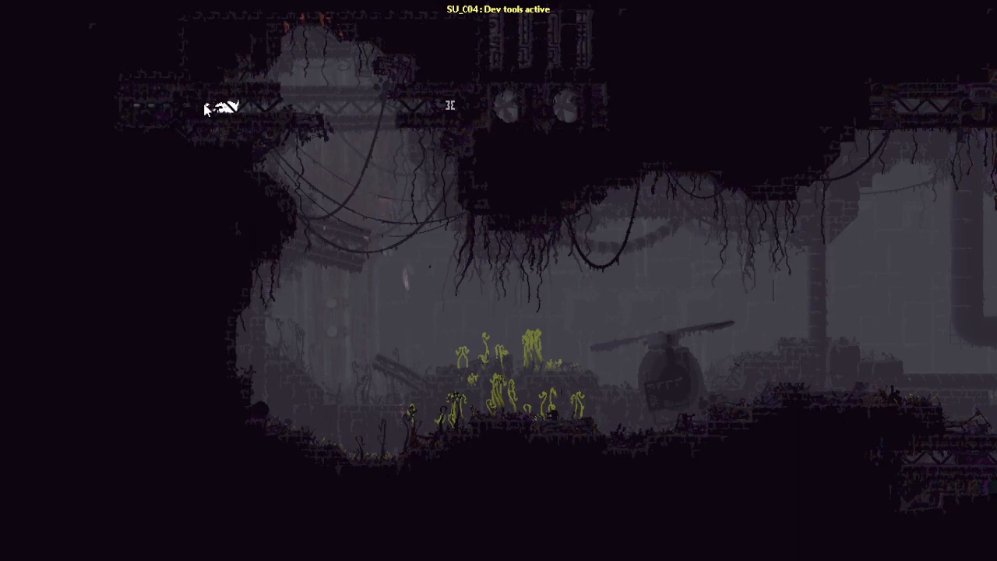
key(h)
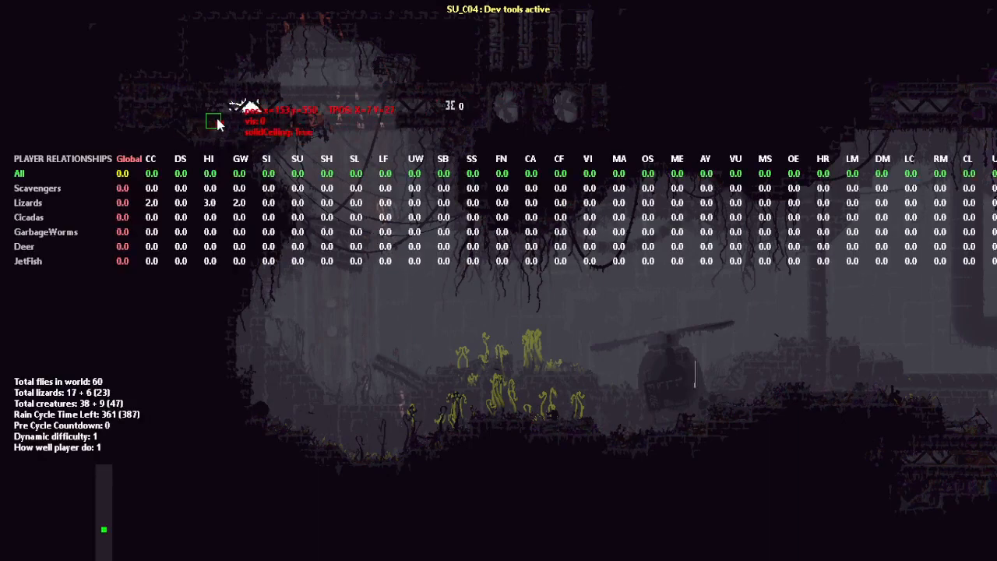
key(h)
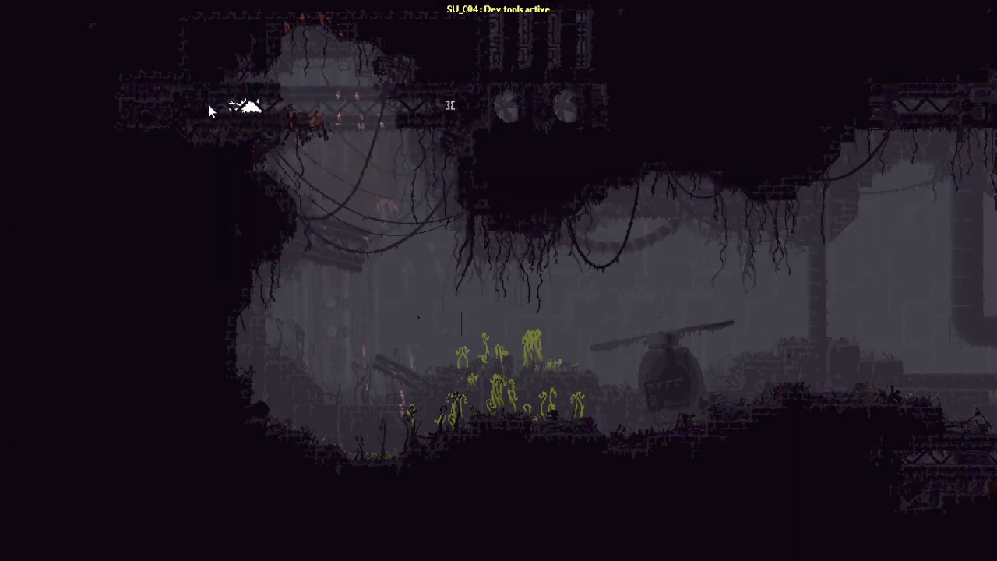
key(Escape)
key(alt+Tab)
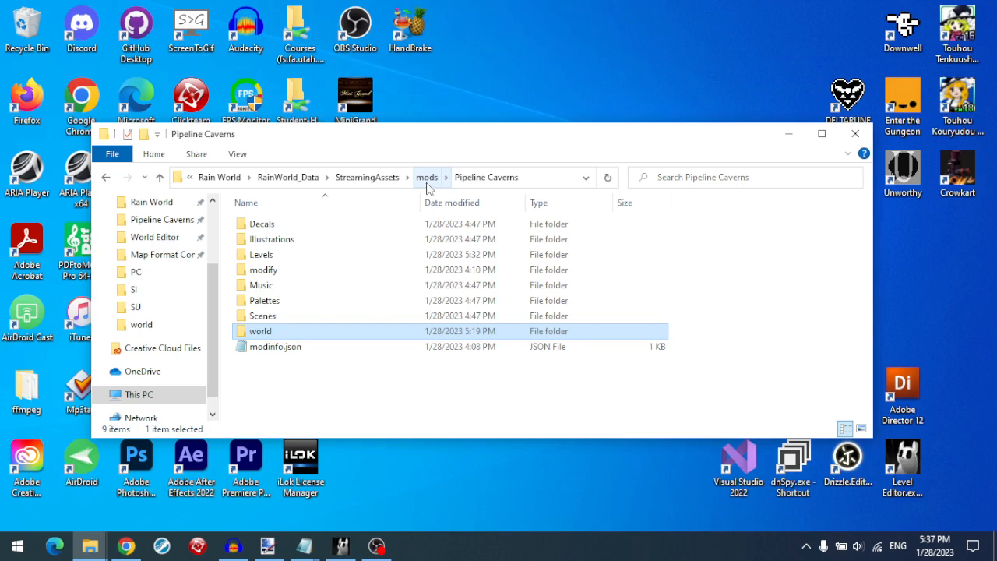
- Browse the base game's decals and palettes folders in StreamingAssets
click(288, 177)
double_click(294, 273)
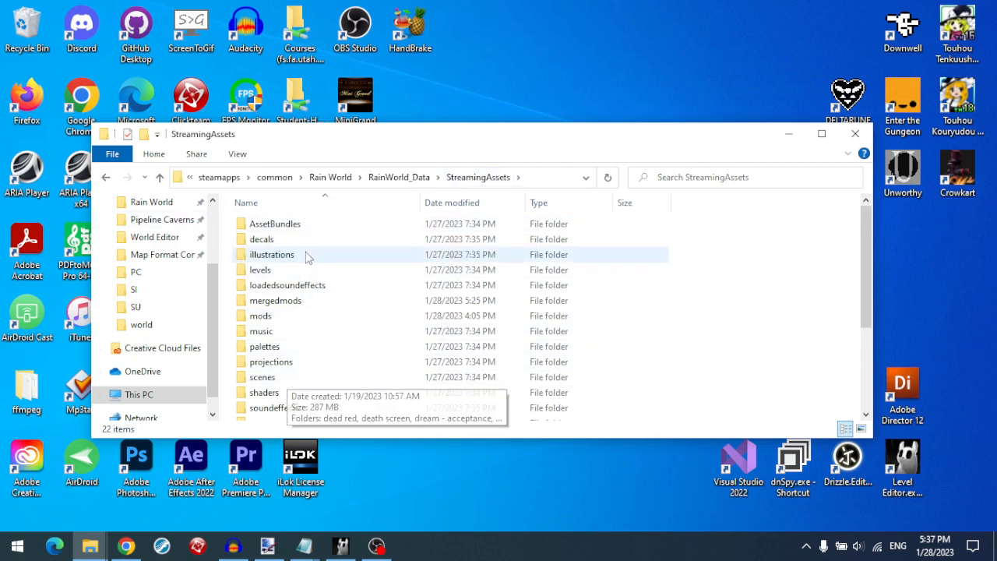
double_click(339, 256)
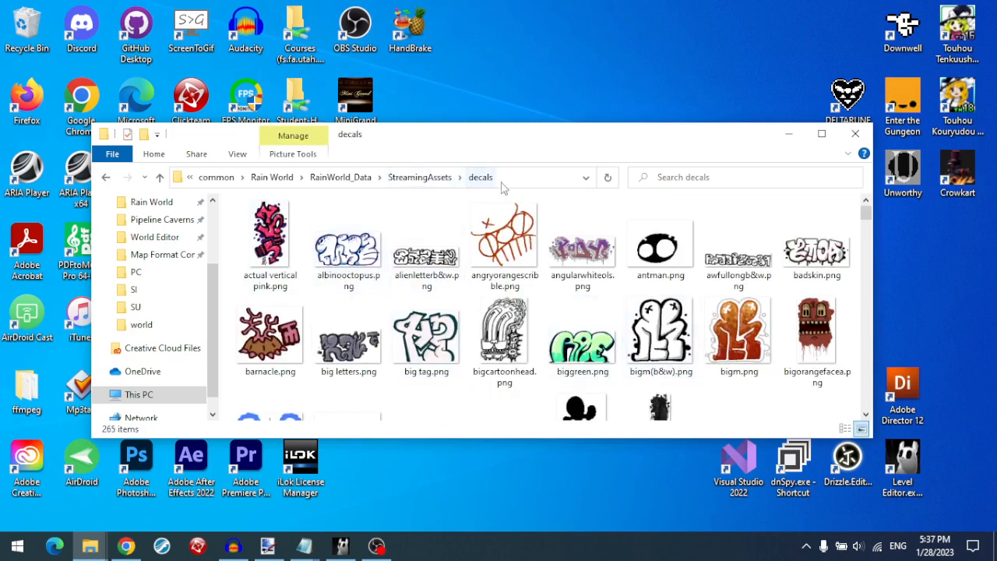
click(419, 177)
double_click(268, 354)
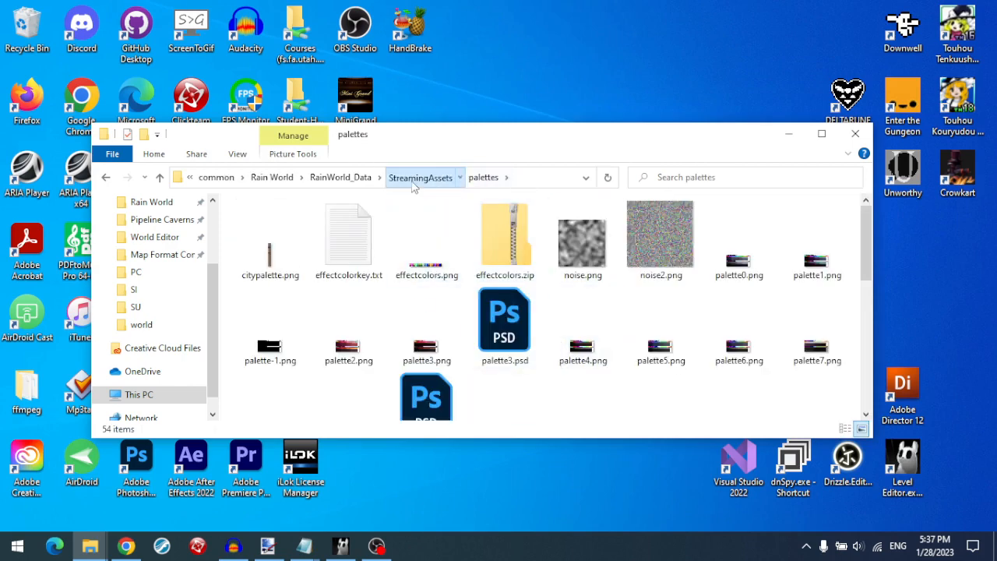
click(415, 177)
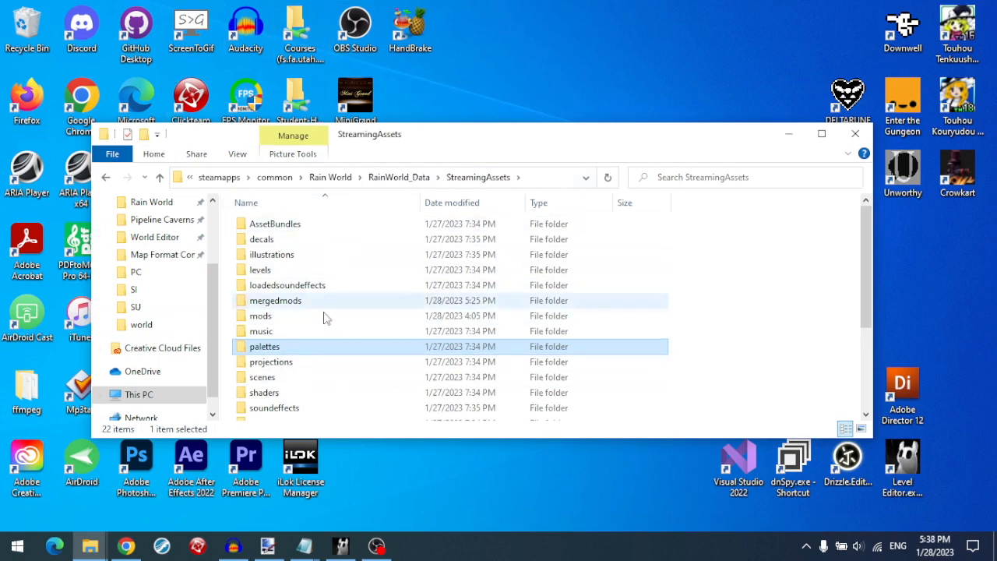
- Browse the base game's world folder, examining the contents of the cc and gate shelters folders
scroll(322, 327, down, 2)
scroll(273, 363, up, 2)
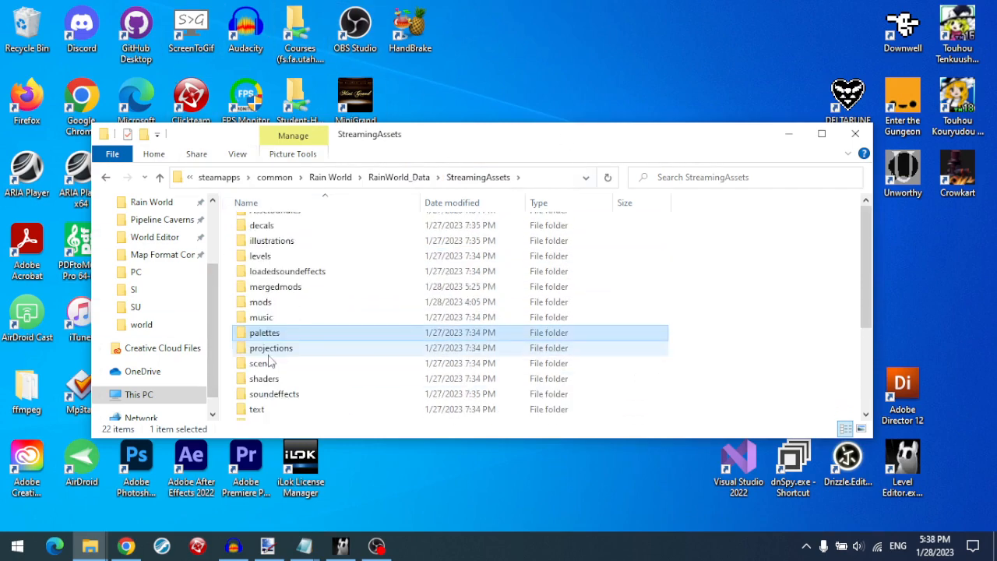
scroll(271, 363, down, 2)
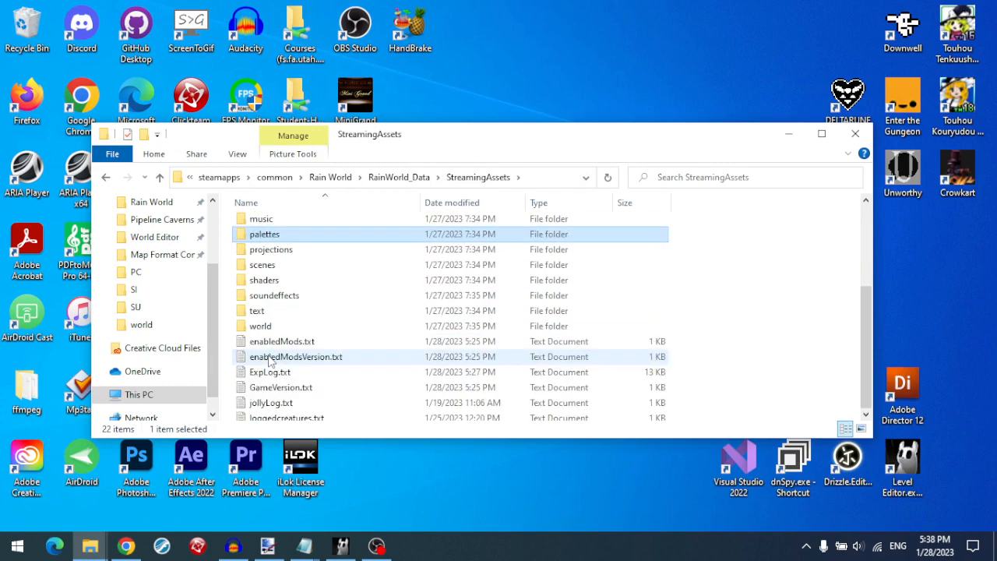
scroll(270, 361, down, 1)
double_click(300, 311)
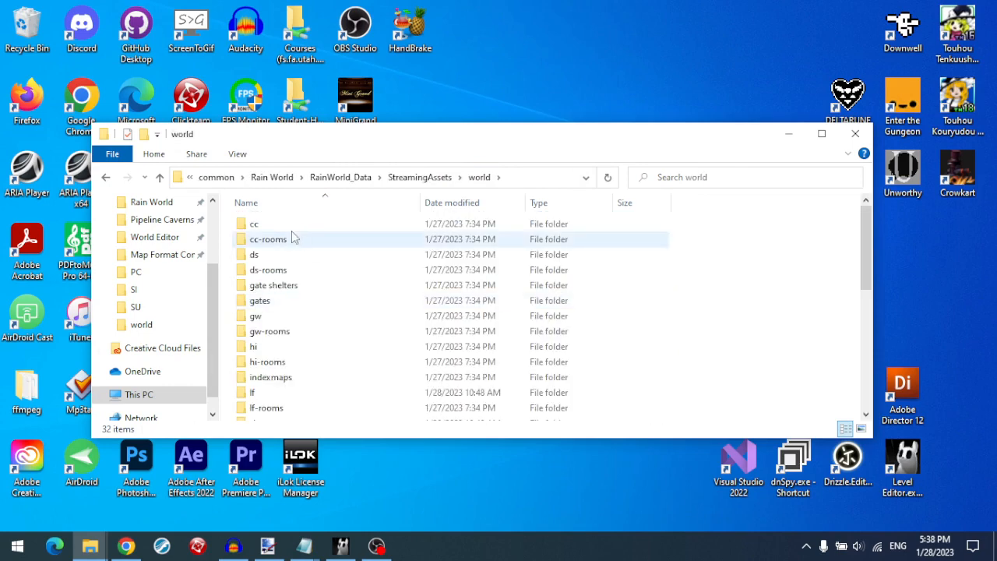
click(290, 241)
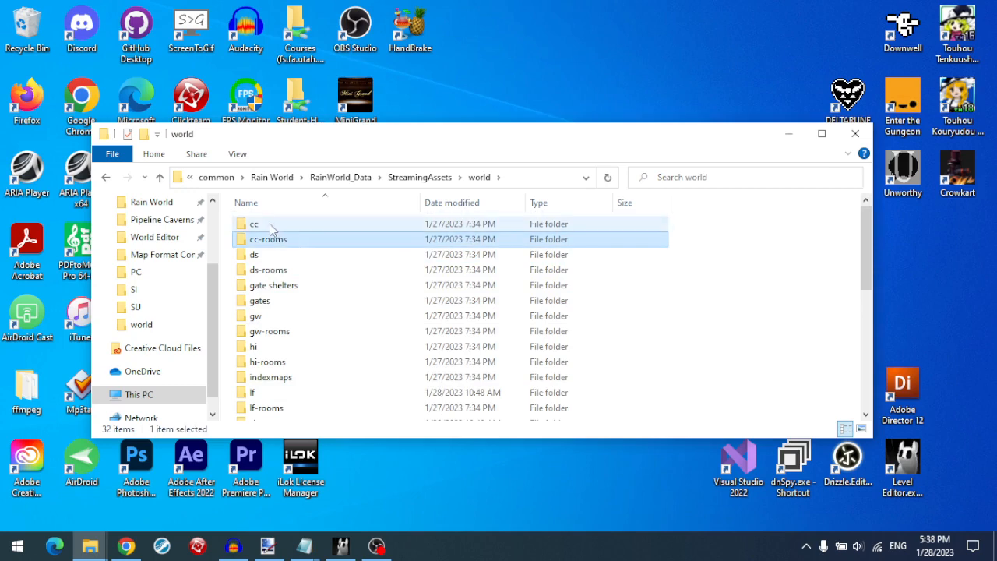
double_click(275, 226)
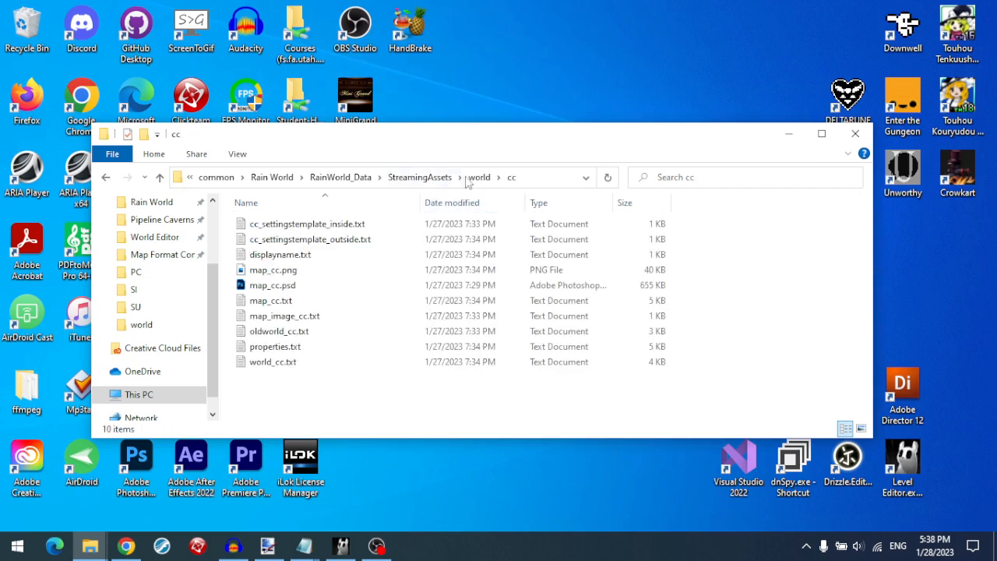
click(471, 178)
double_click(323, 285)
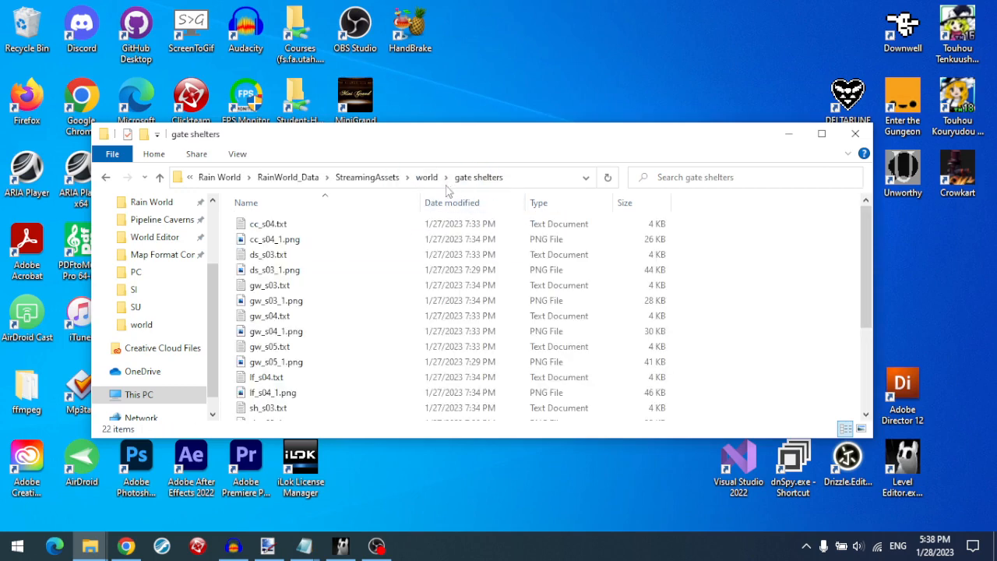
click(427, 177)
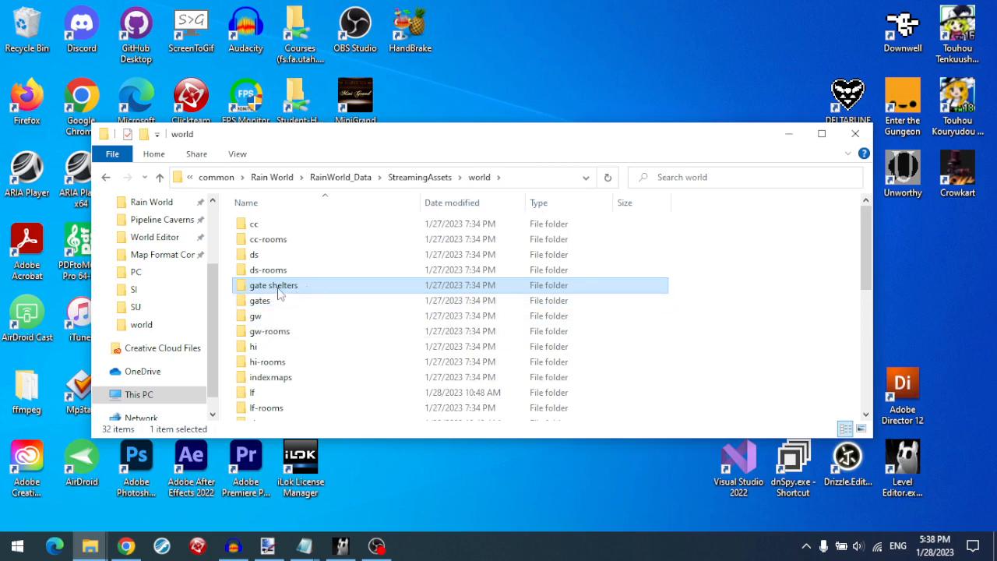
- Open the base game's gates folder, view egates.txt and close it, then look through the gate room files
double_click(292, 301)
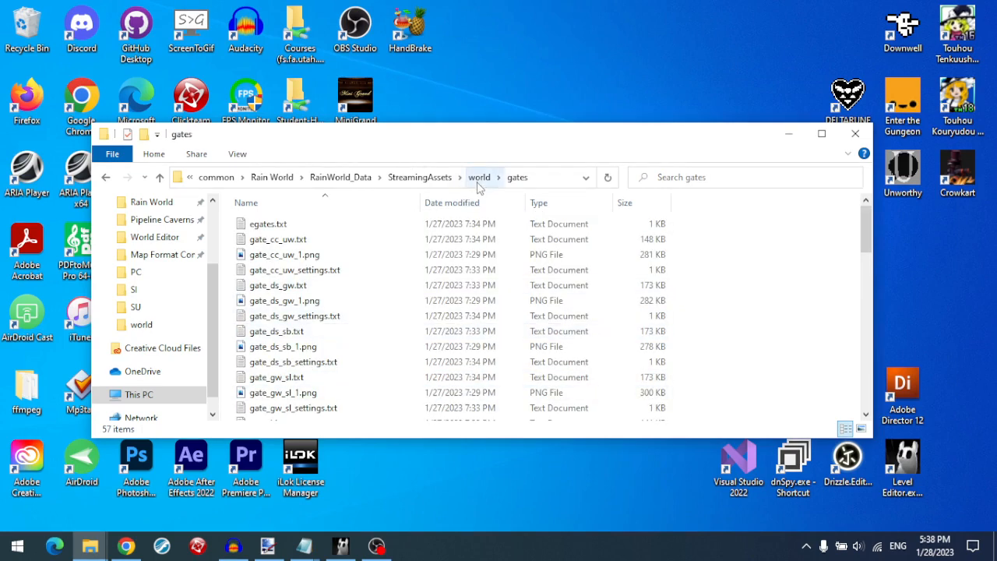
double_click(321, 226)
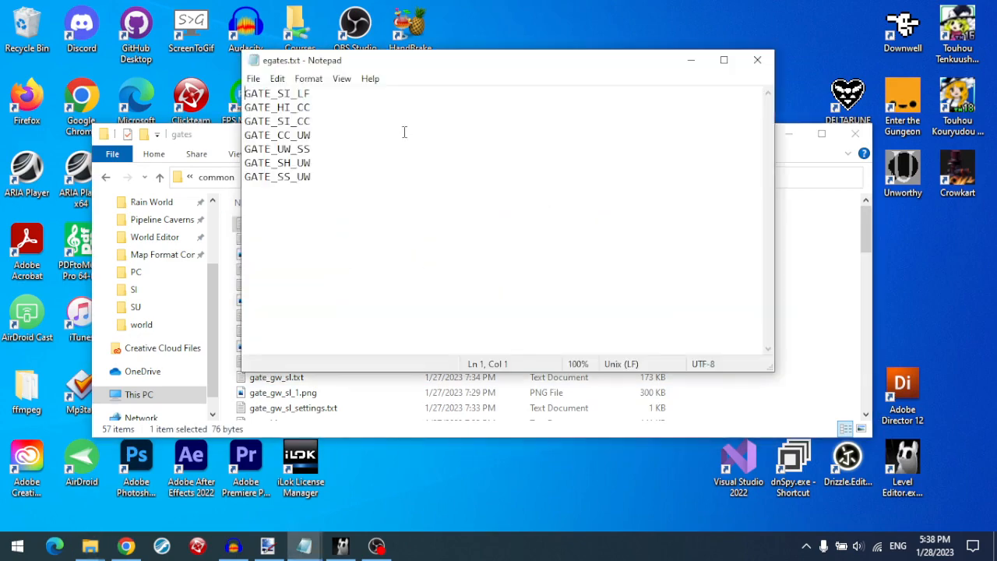
click(771, 61)
scroll(366, 316, down, 14)
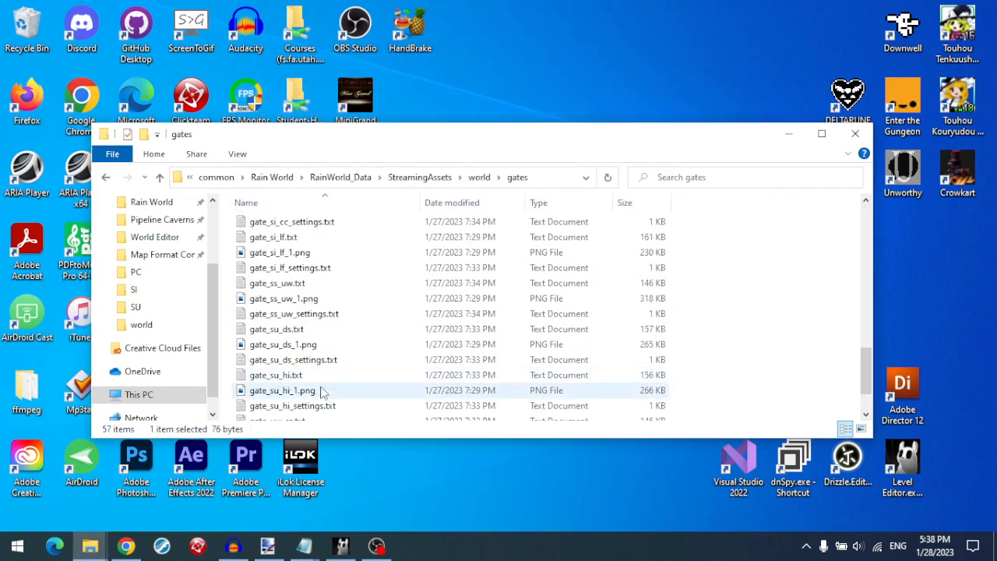
- View locks.txt in the base game's gates folder and regions.txt in its world folder, closing each file after reading
click(285, 414)
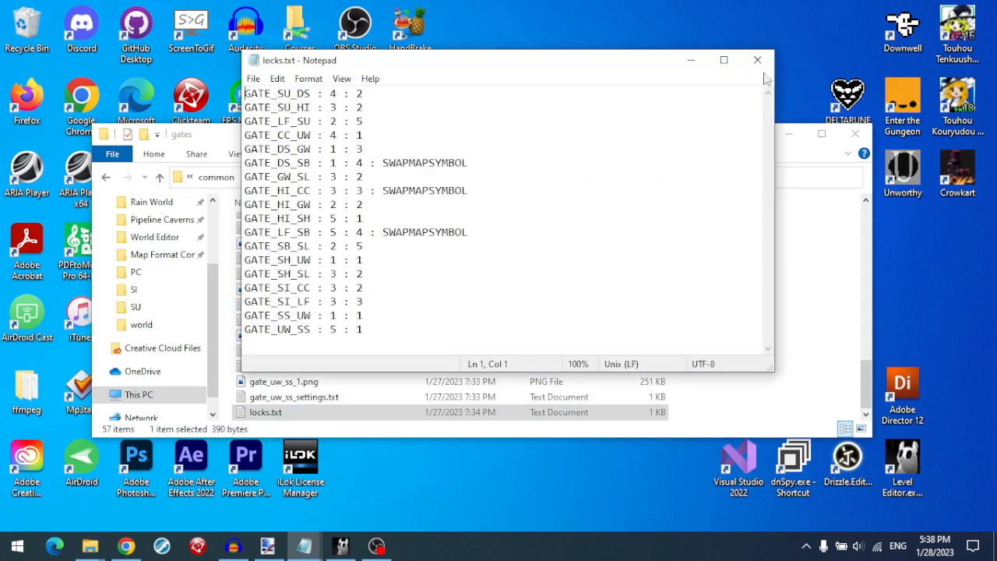
click(755, 61)
click(479, 177)
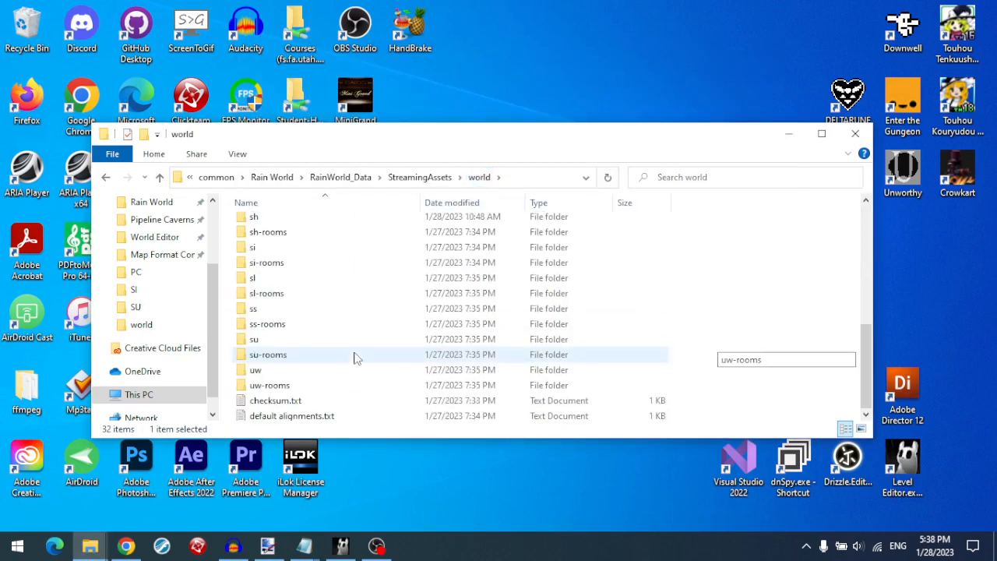
scroll(351, 356, down, 3)
click(278, 411)
click(287, 399)
double_click(287, 399)
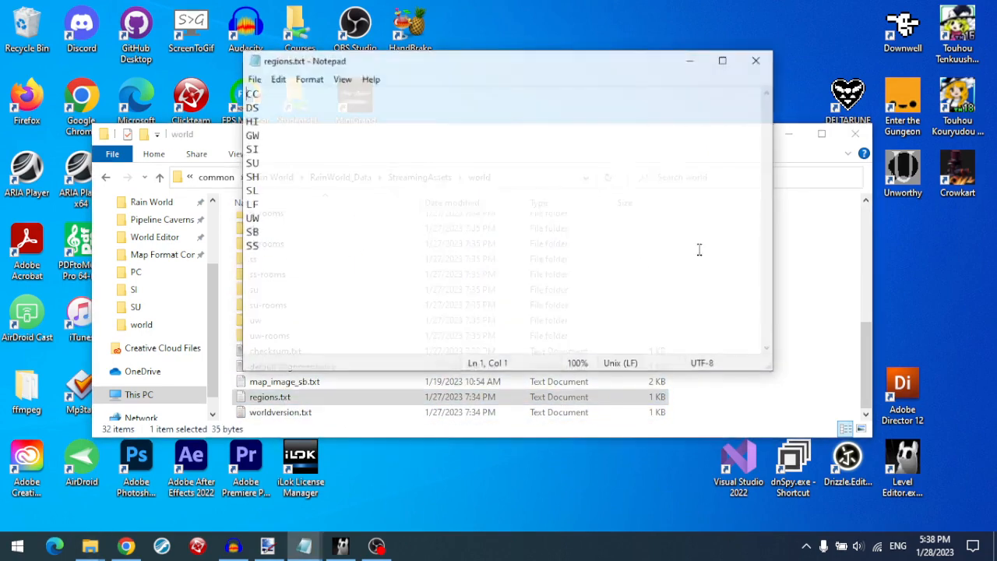
click(756, 60)
- Open the base game's su folder, view its displayname.txt and close the file
double_click(285, 289)
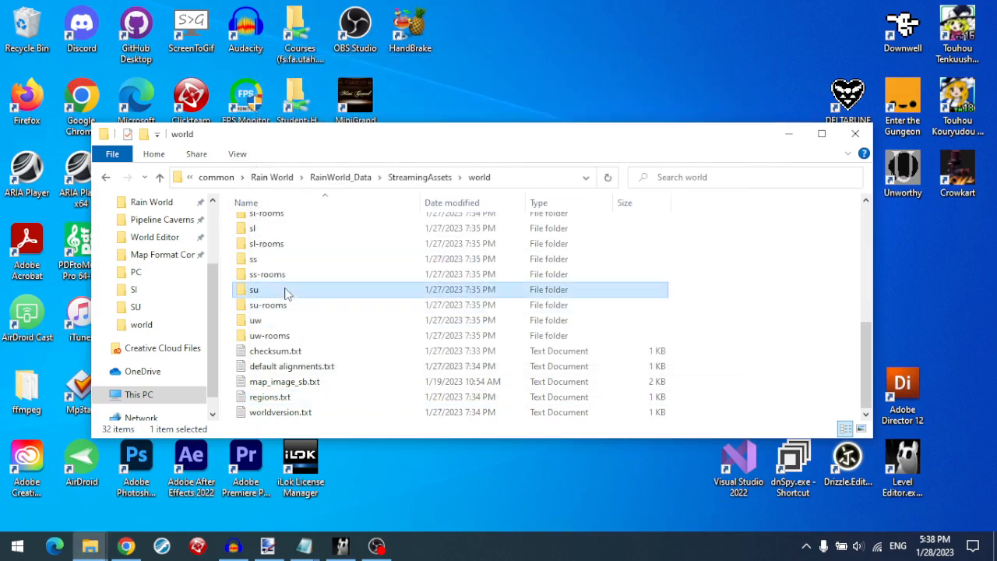
double_click(323, 225)
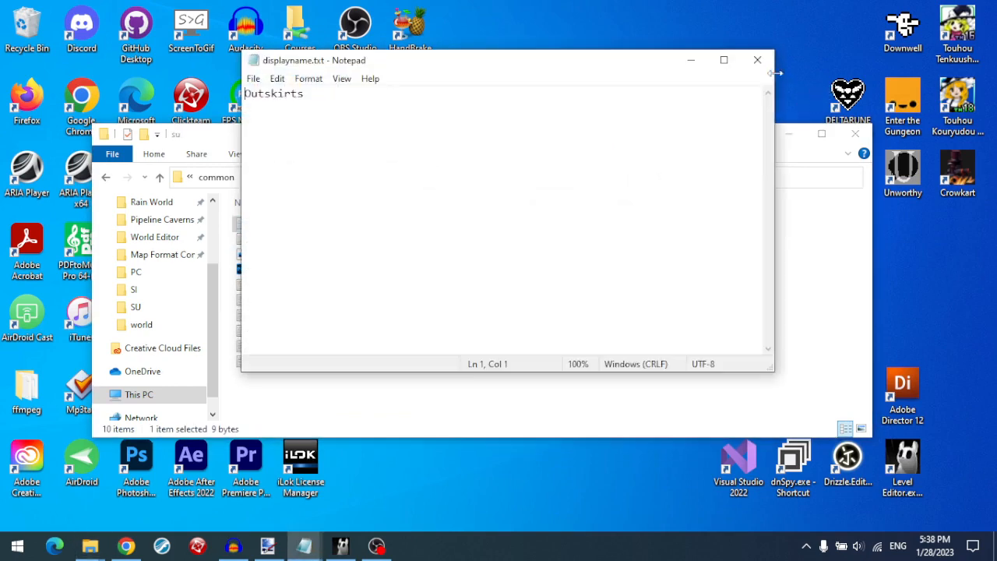
click(758, 62)
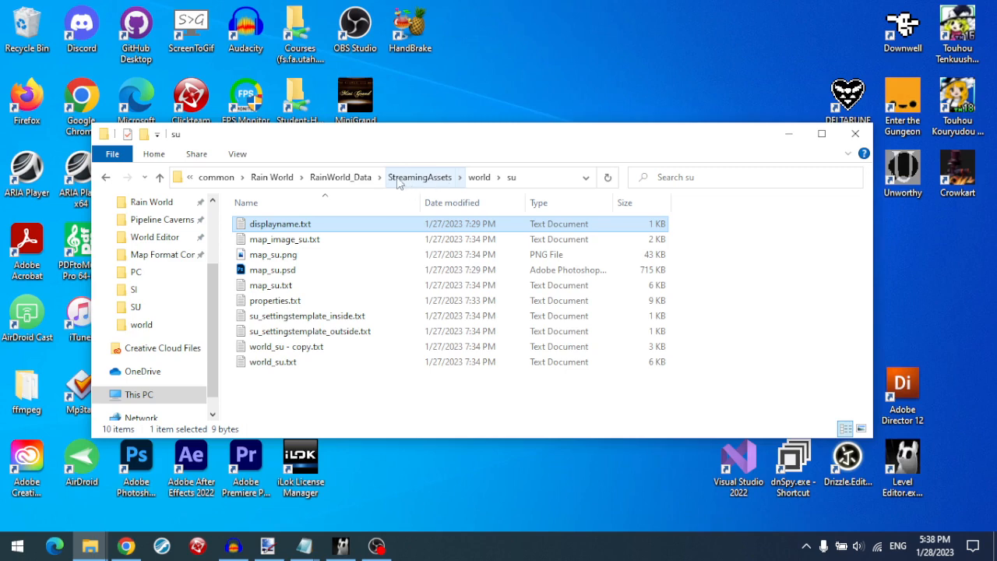
- Return to StreamingAssets and open the Pipeline Caverns folder inside mods
click(419, 178)
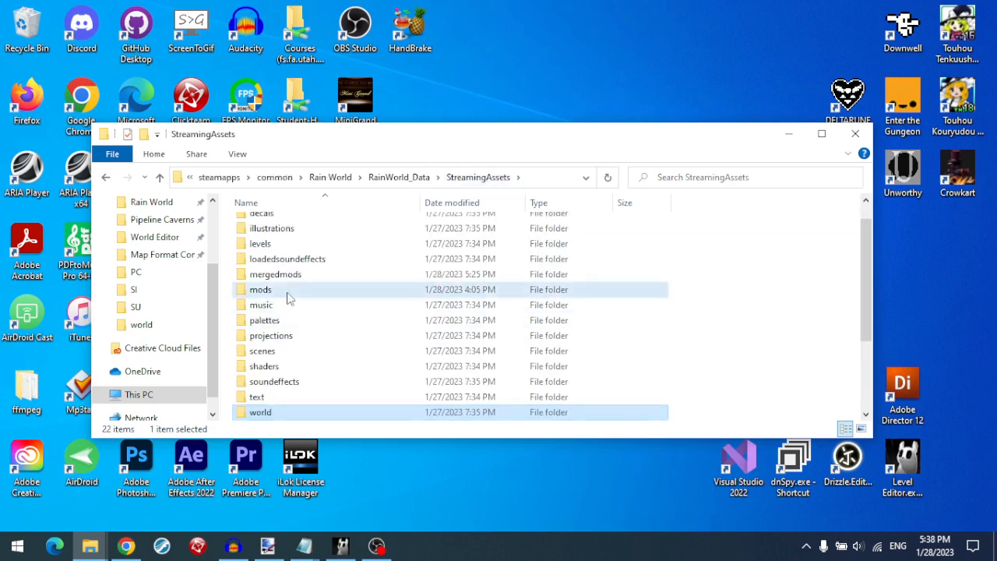
double_click(261, 289)
click(285, 306)
double_click(285, 304)
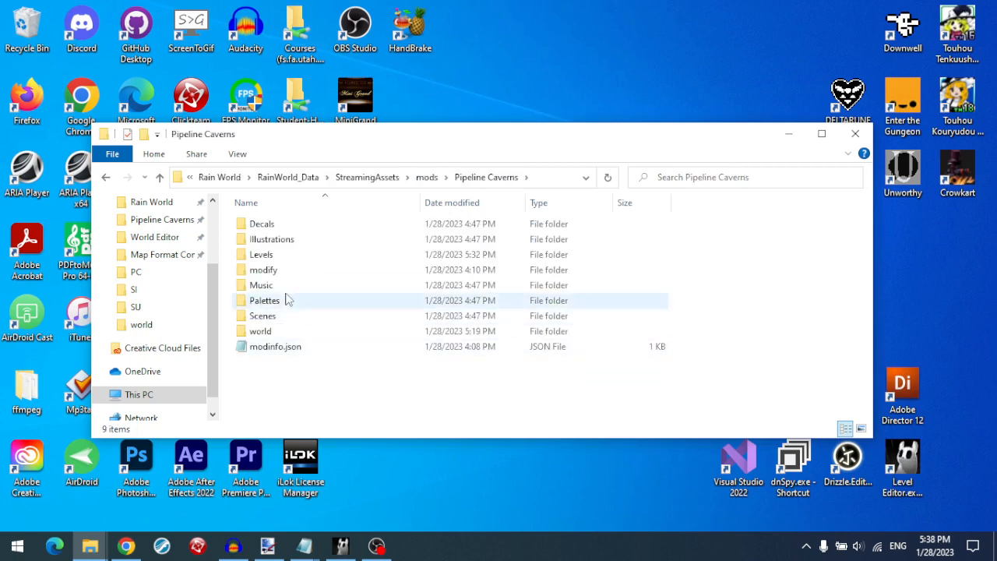
- Look through the mod's Decals folder and compare its placement with the base game's decals folder in StreamingAssets
drag(374, 374, 358, 222)
click(383, 177)
click(106, 177)
double_click(286, 226)
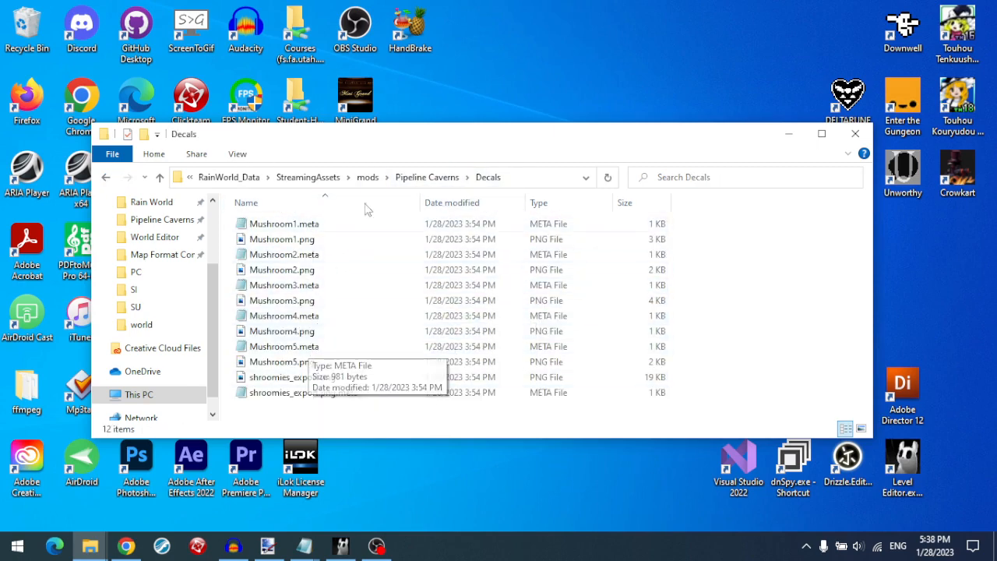
click(338, 179)
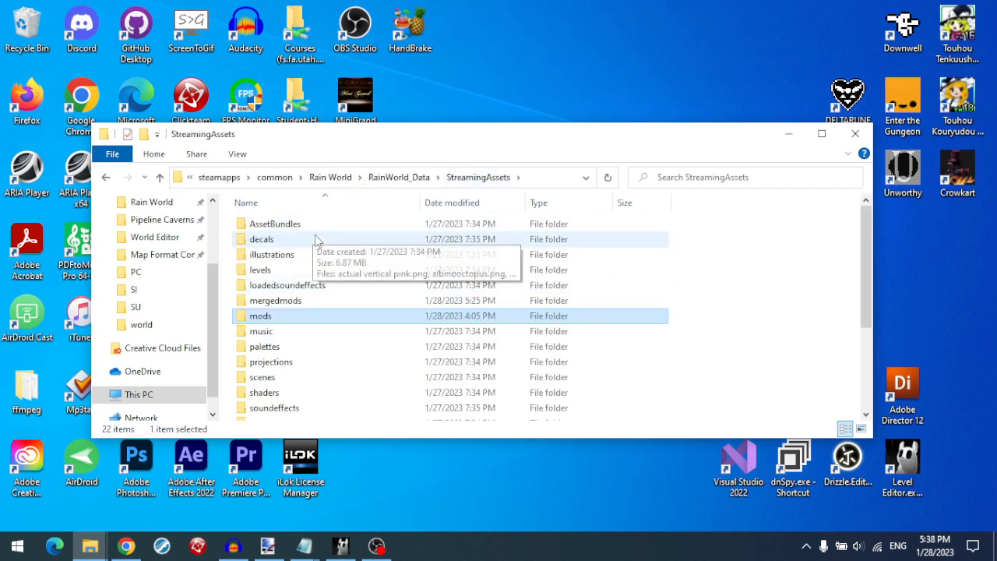
key(alt+Left)
- Examine the Procedural folder inside the mod's Music folder and return to the Pipeline Caverns folder
click(427, 176)
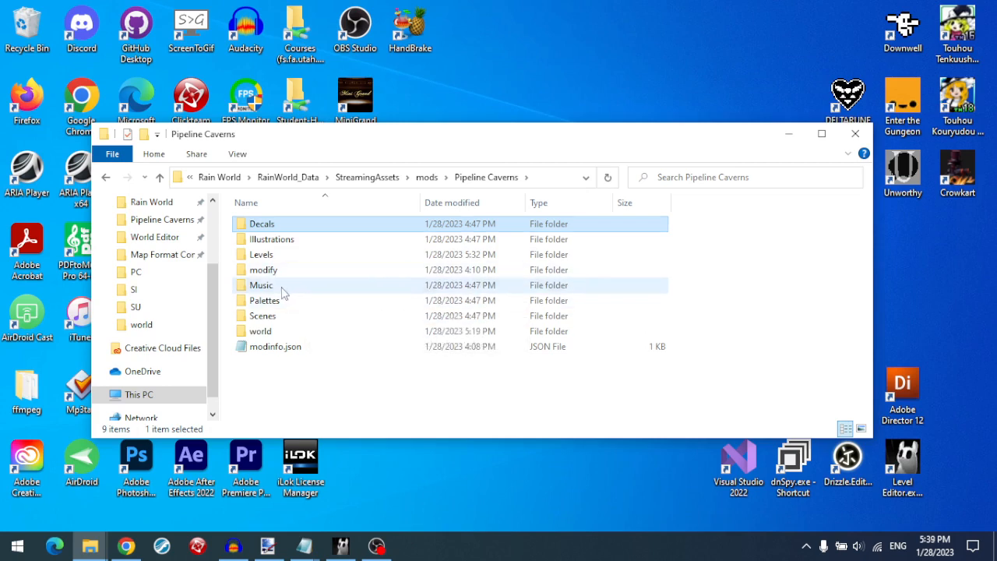
double_click(280, 287)
click(316, 225)
double_click(316, 223)
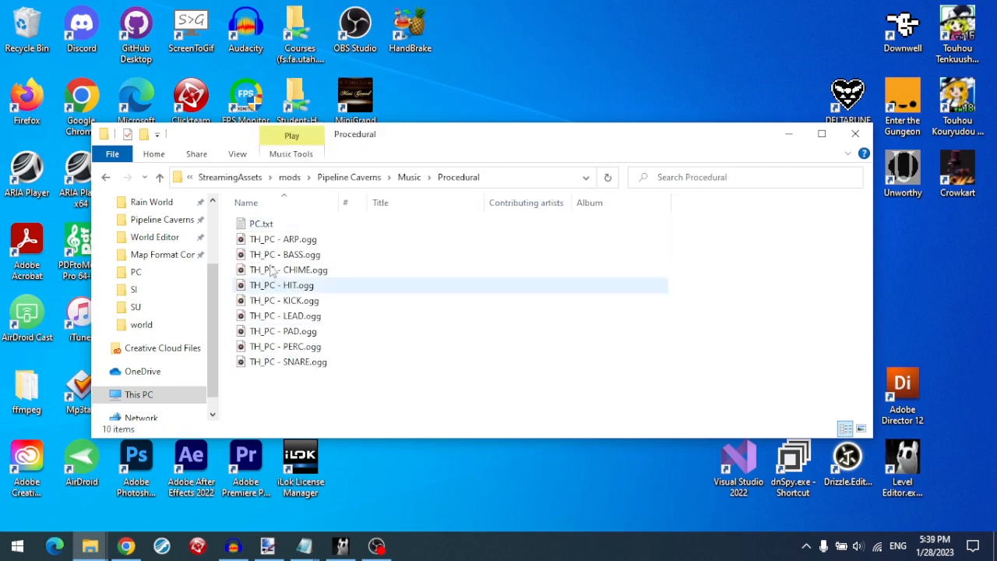
click(409, 177)
click(434, 177)
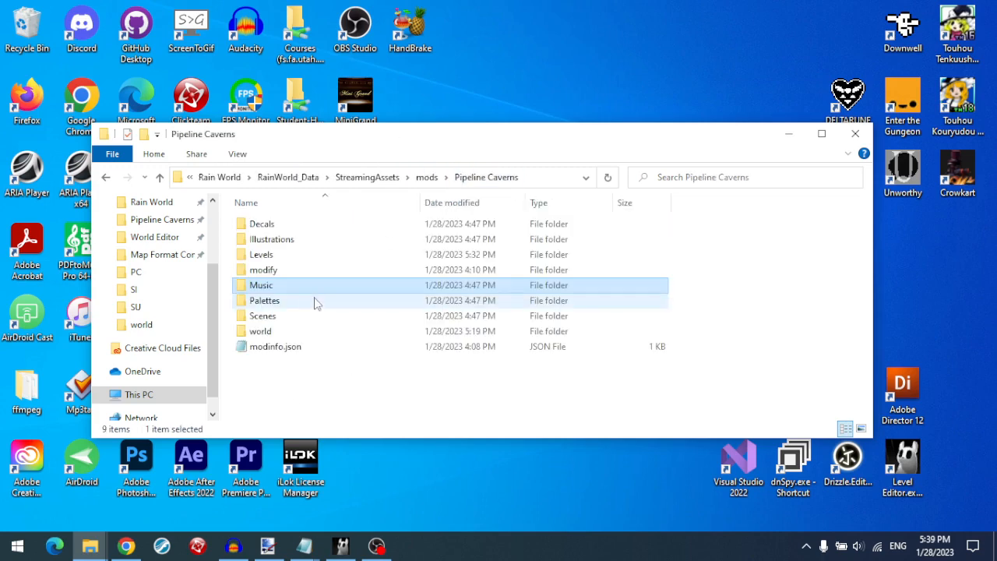
- Look into the mod's Scenes folder and its Landscape - PC subfolder
double_click(277, 320)
double_click(308, 224)
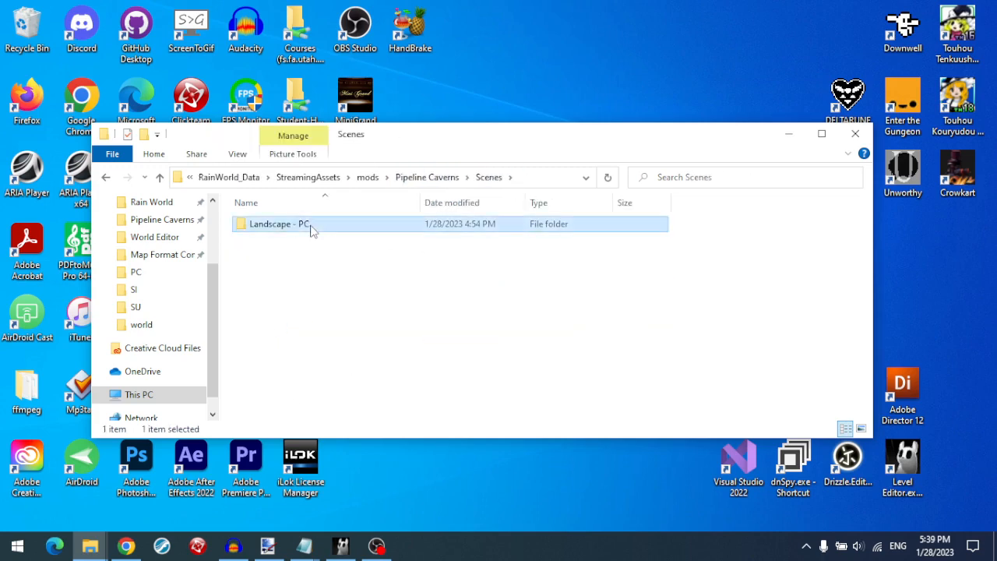
click(366, 178)
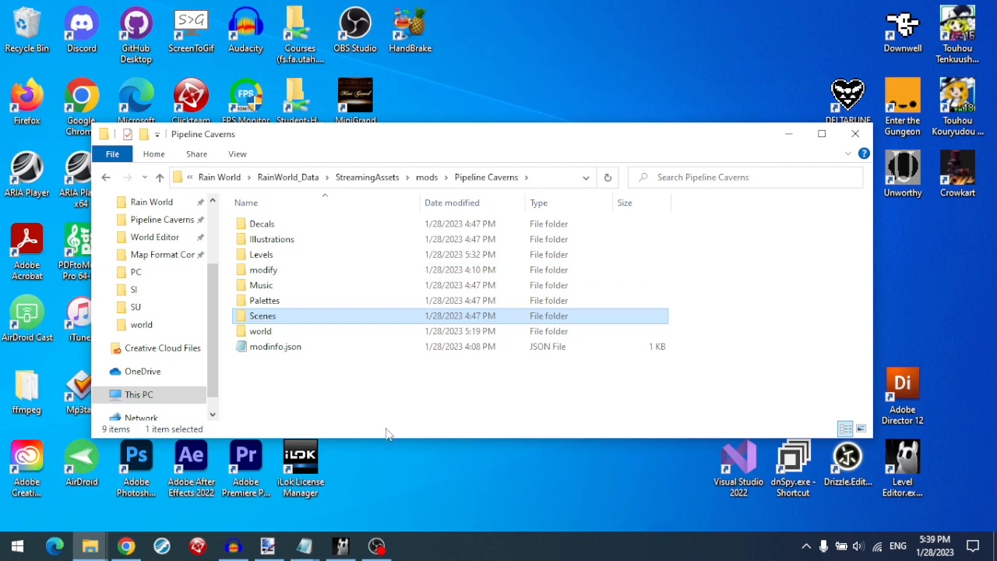
- Browse the mod's world folder and examine the gate room files in Gates
double_click(296, 333)
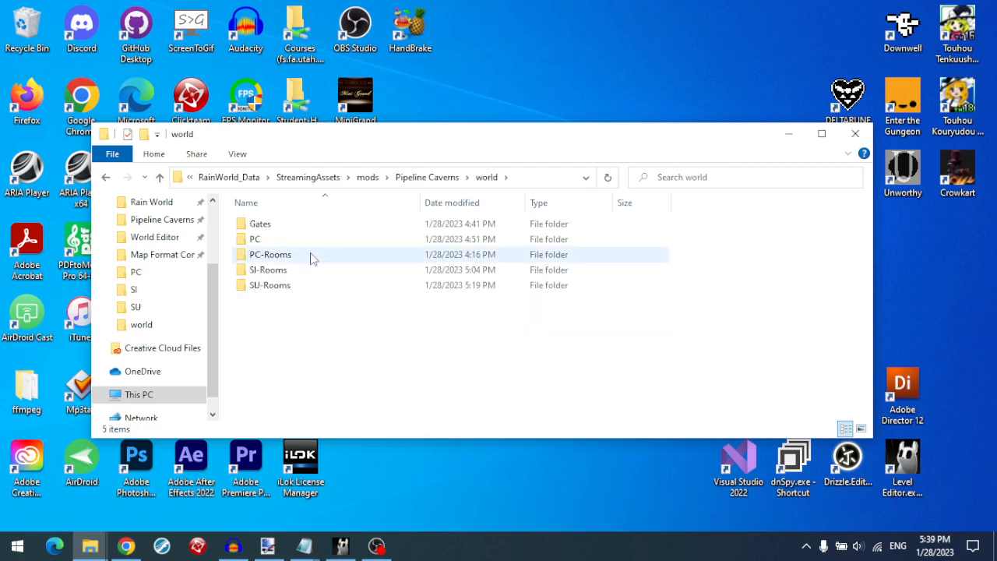
click(436, 177)
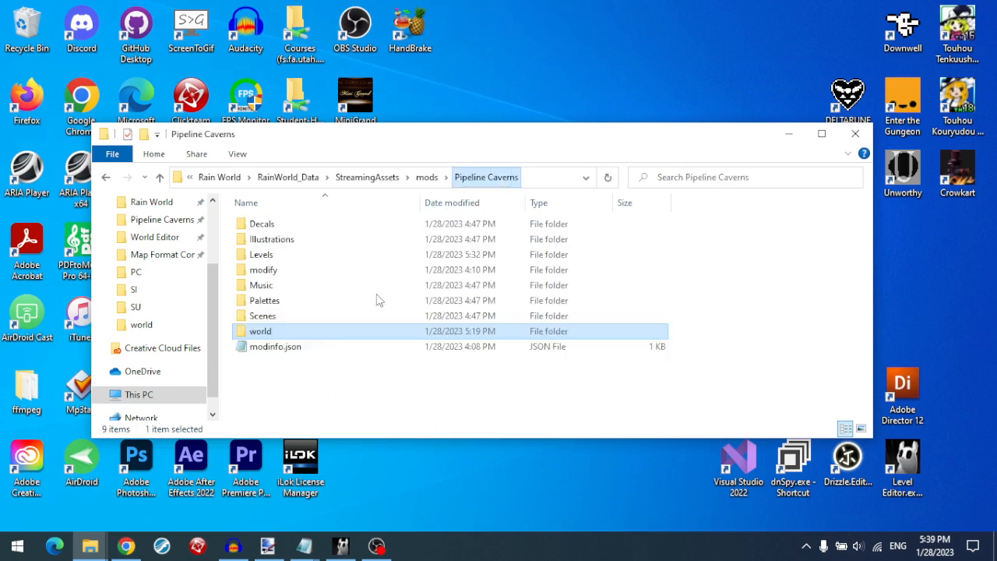
double_click(289, 335)
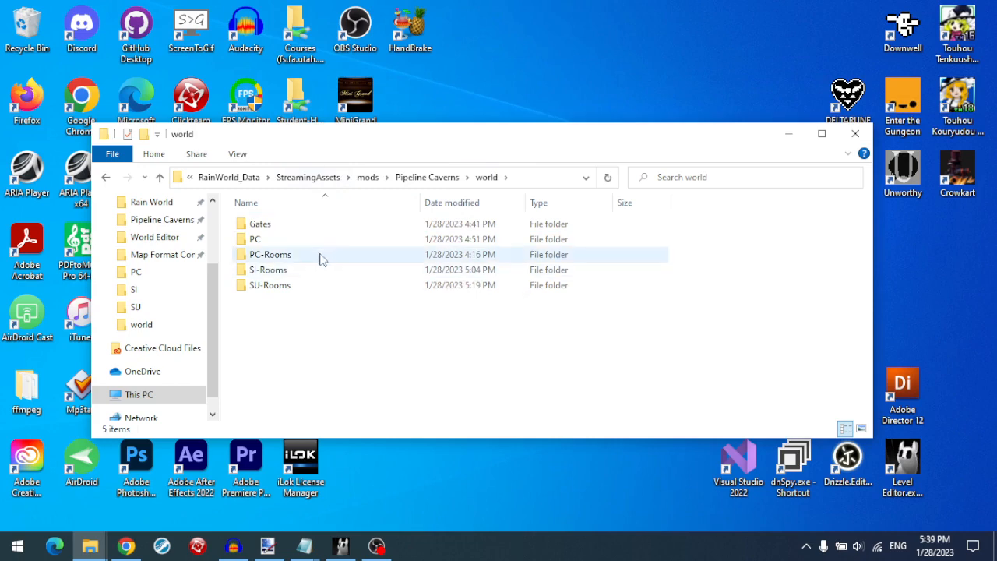
double_click(300, 226)
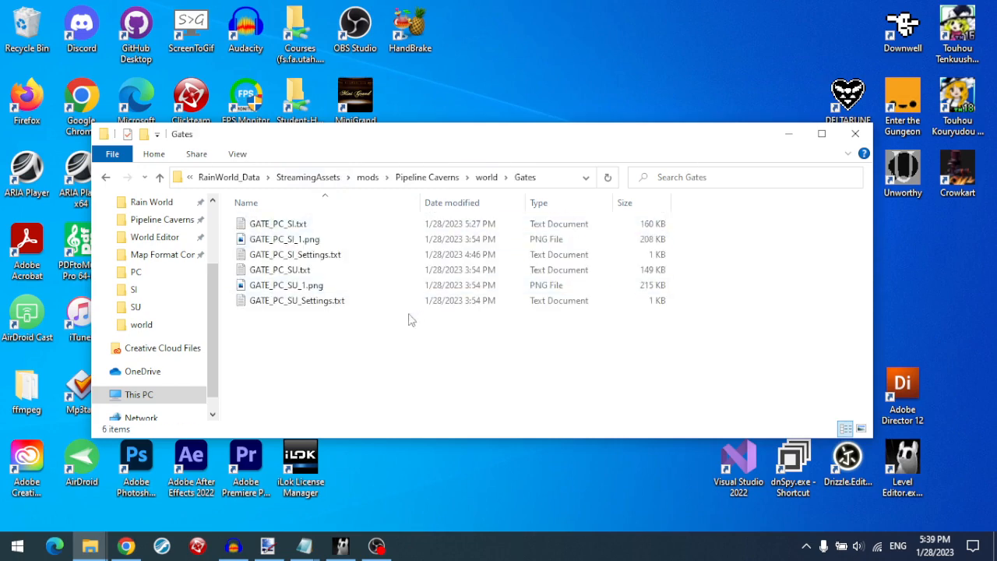
click(488, 178)
- Open the mod's PC region folder, view displayname.txt and close it
double_click(269, 240)
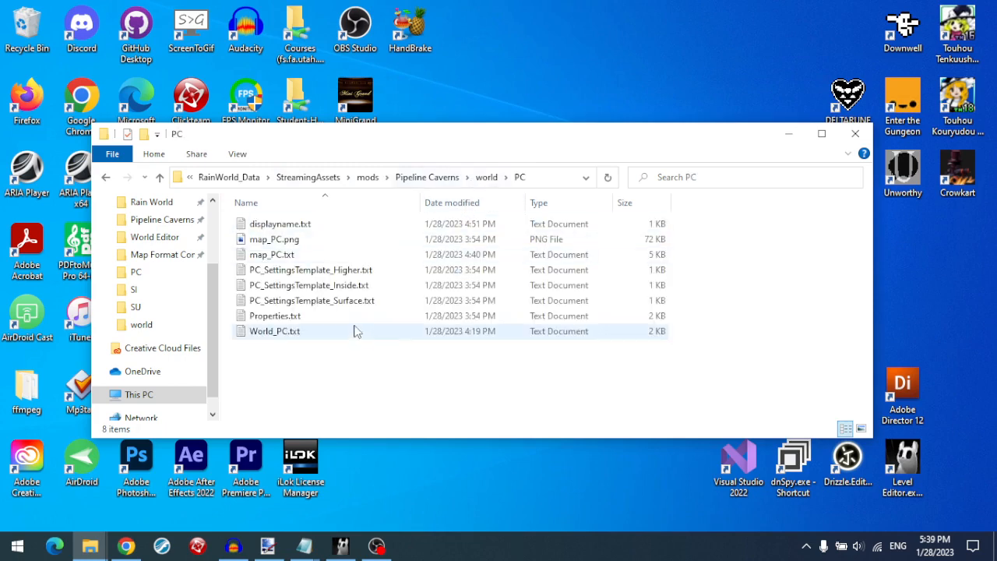
double_click(335, 226)
click(757, 60)
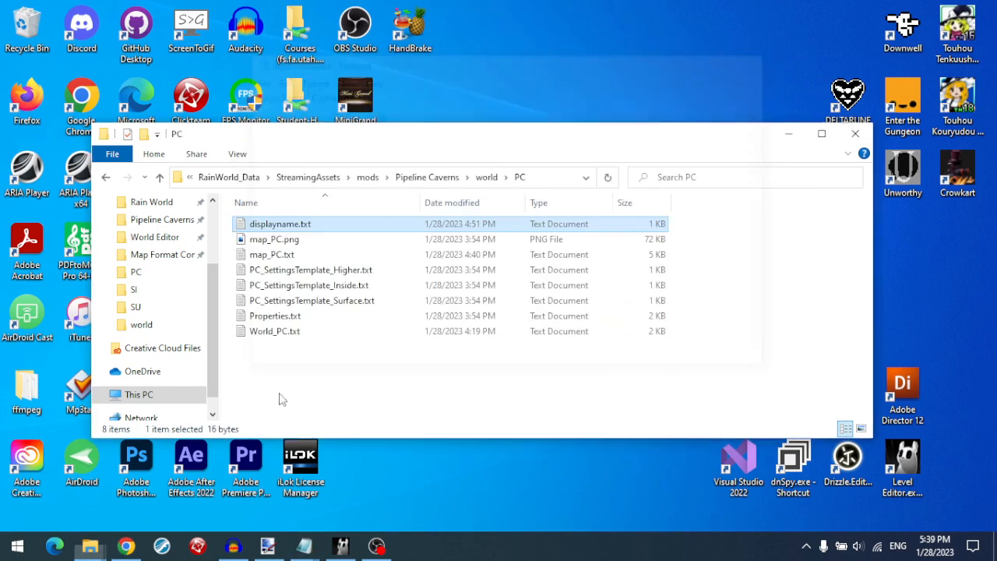
- Open World_PC.txt and prefix the PC_F03 creature line with (0,1,2)
double_click(296, 331)
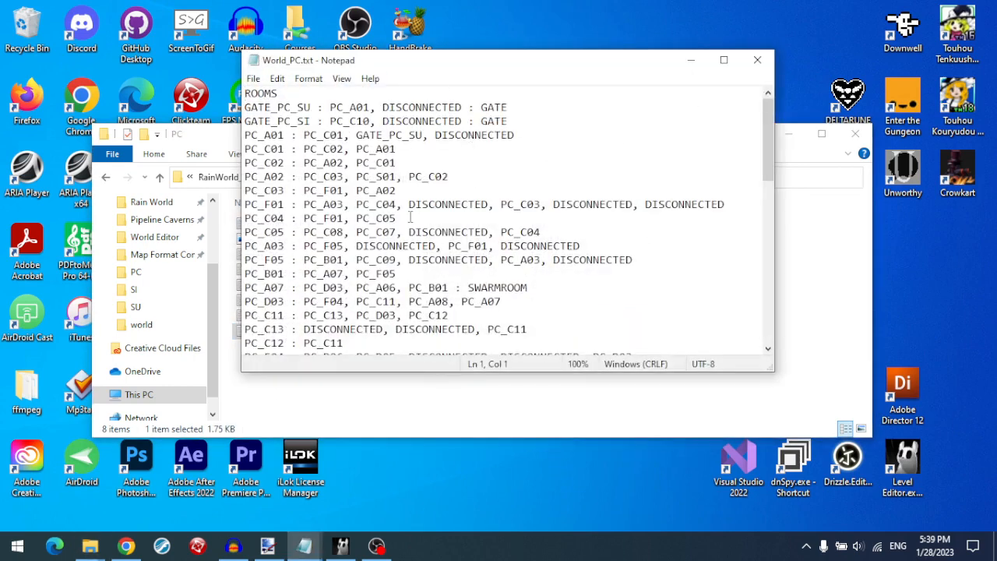
scroll(410, 216, down, 10)
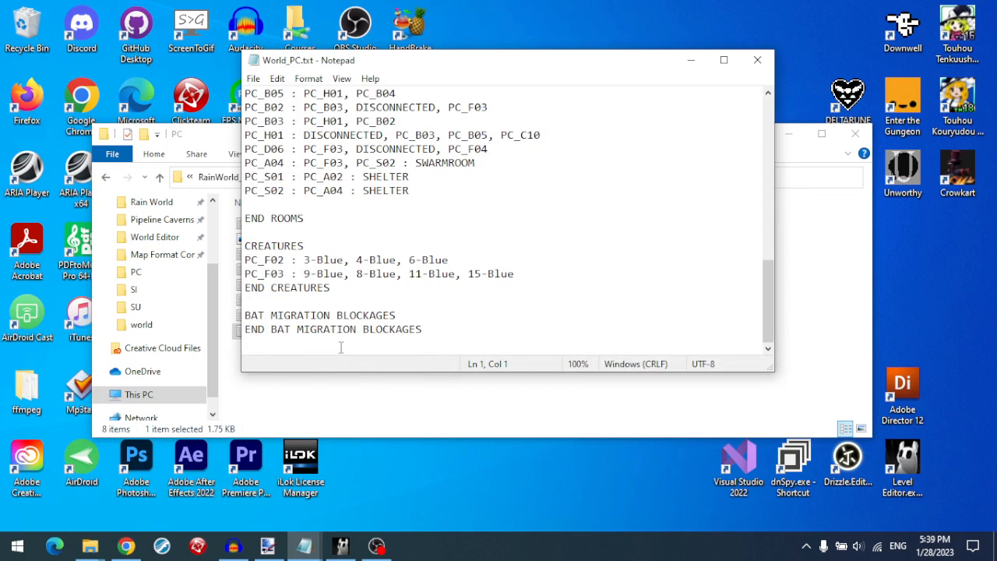
click(246, 275)
text(())
key(Left)
text(0,1,2)
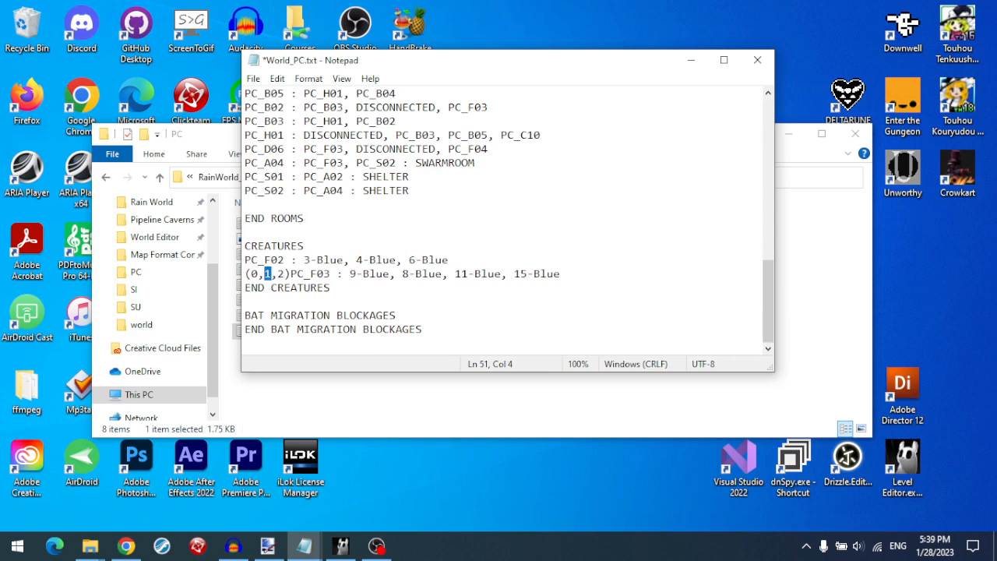
- Replace the numbers in the PC_F03 prefix with the names White,Yellow,Red,Gourmand,Rivulet,Spear,Inv
key(BackSpace)
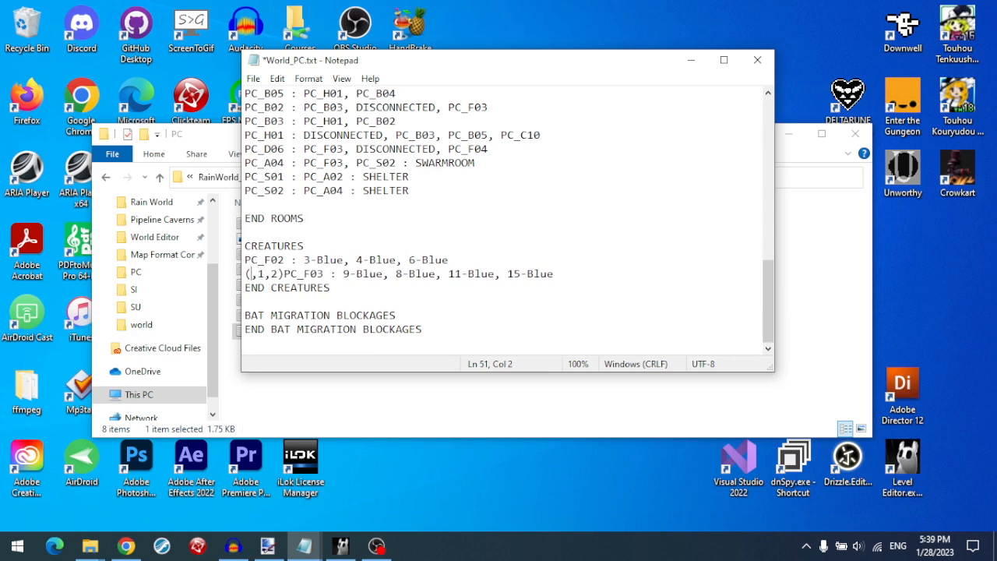
text(White)
key(BackSpace)
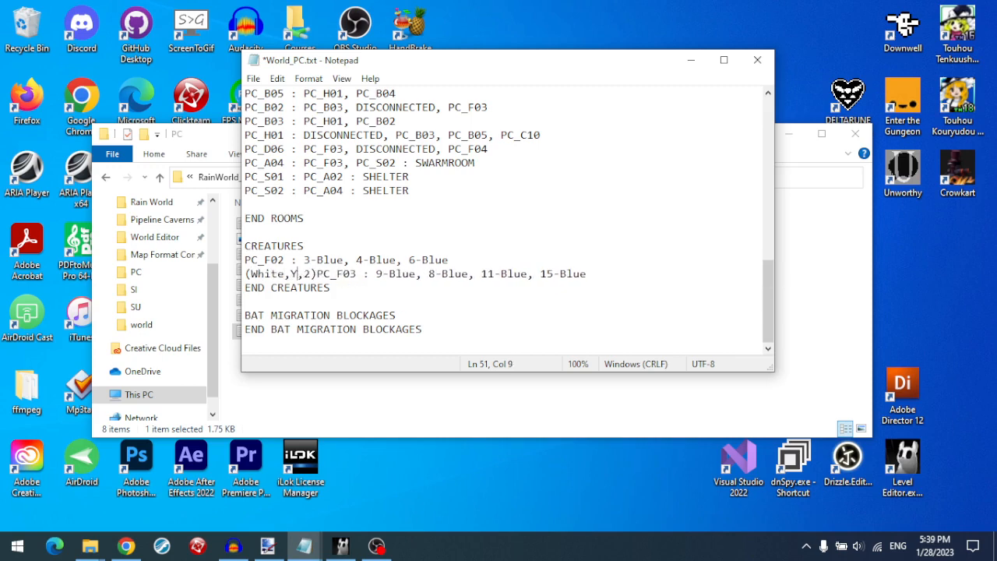
text(Yellow)
key(Right)
key(Delete)
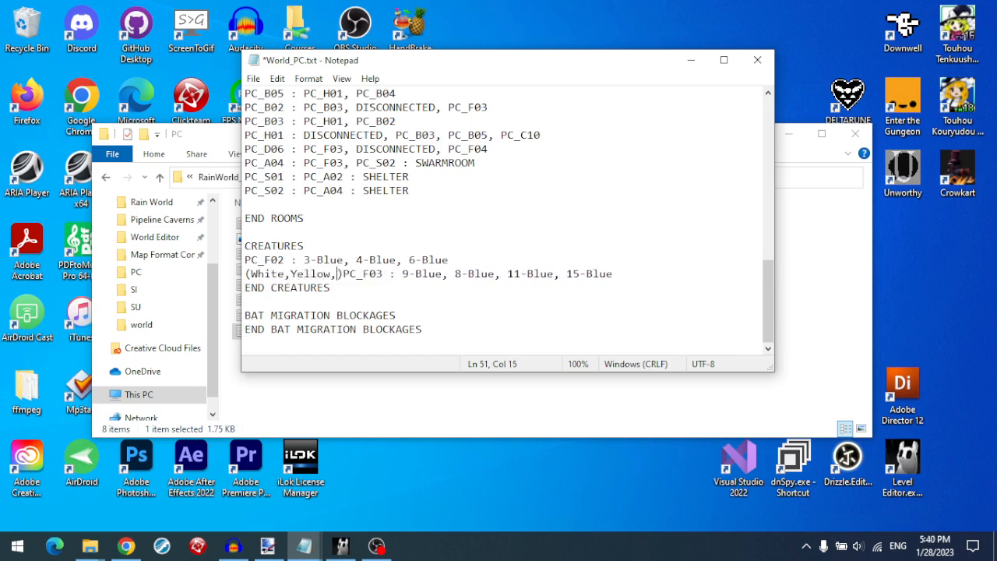
text(Red)
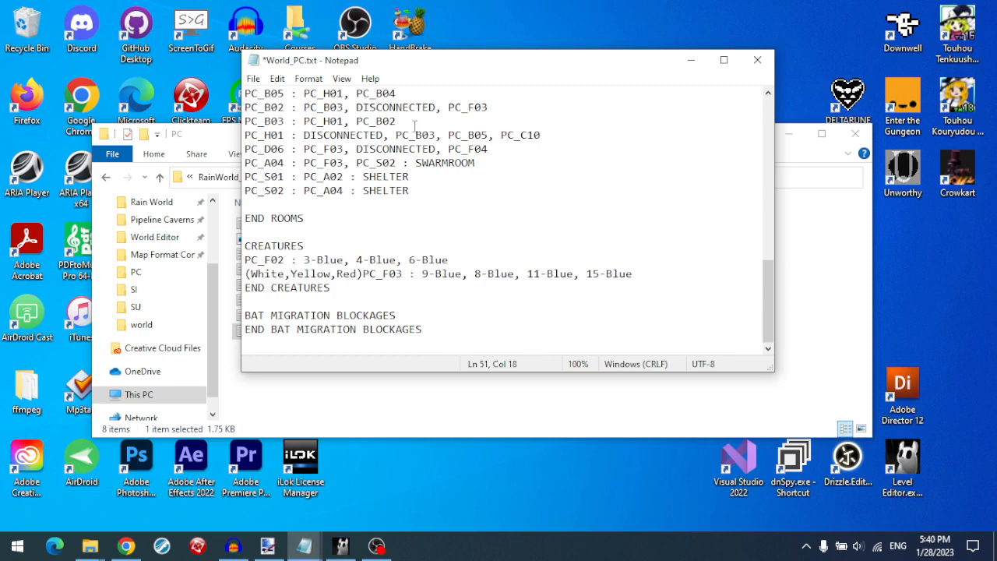
text(,Gourmand,)
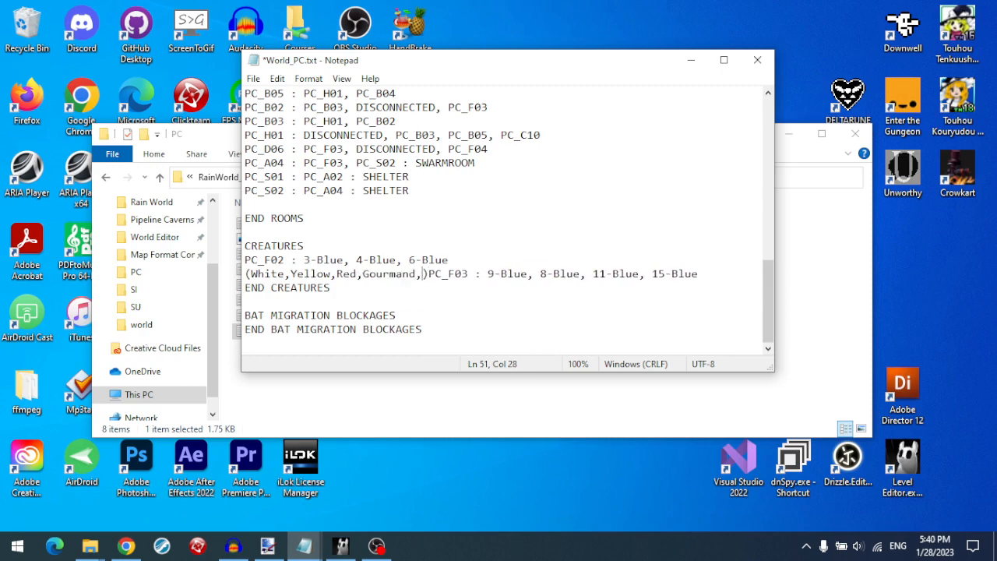
text(Rivulet,Se)
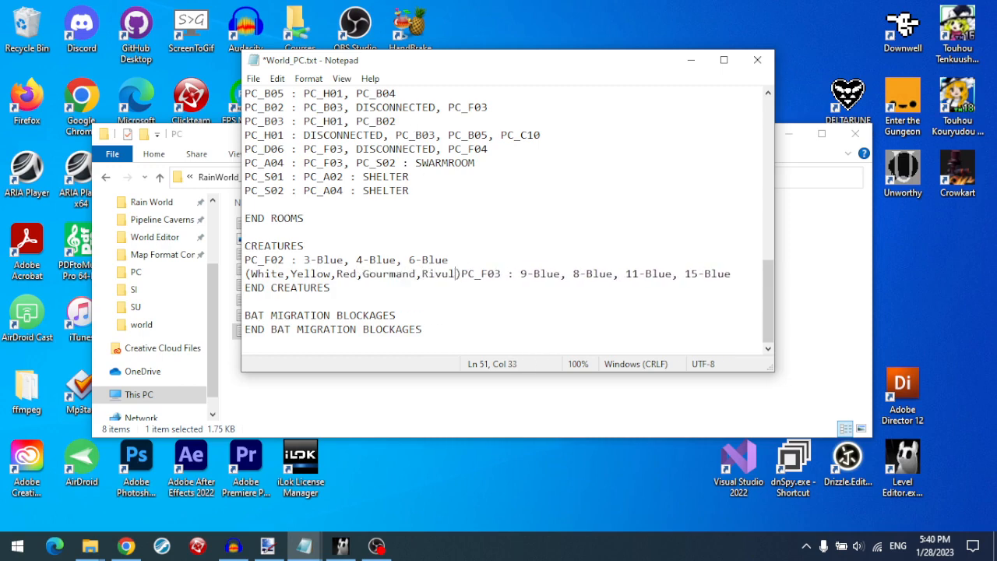
key(BackSpace)
text(pear,Inv)
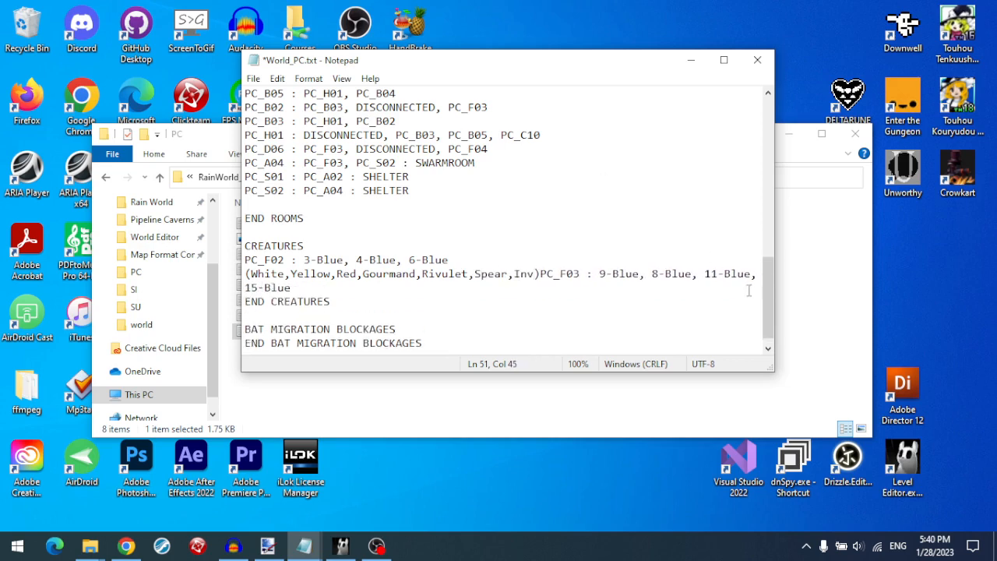
- Remove the whole parenthesized slugcat list from the start of the PC_F03 creature line
double_click(521, 277)
click(501, 277)
click(514, 275)
drag(543, 274, 245, 275)
key(BackSpace)
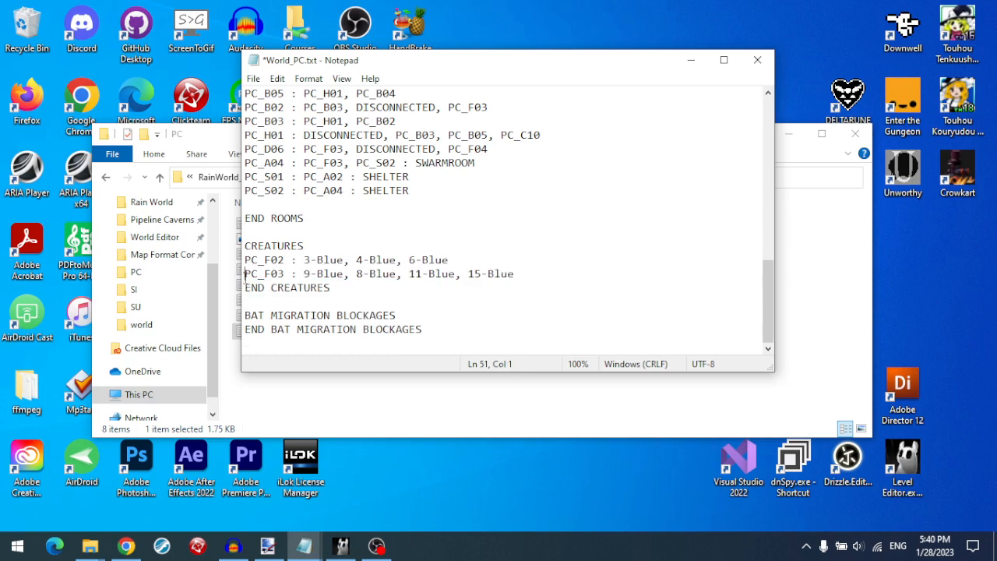
- Add a block with the lines CONDITIONAL LINKS and END CONDITIONAL LINKS above ROOMS in World_PC.txt
scroll(331, 297, up, 12)
click(244, 93)
key(Return)
key(Return)
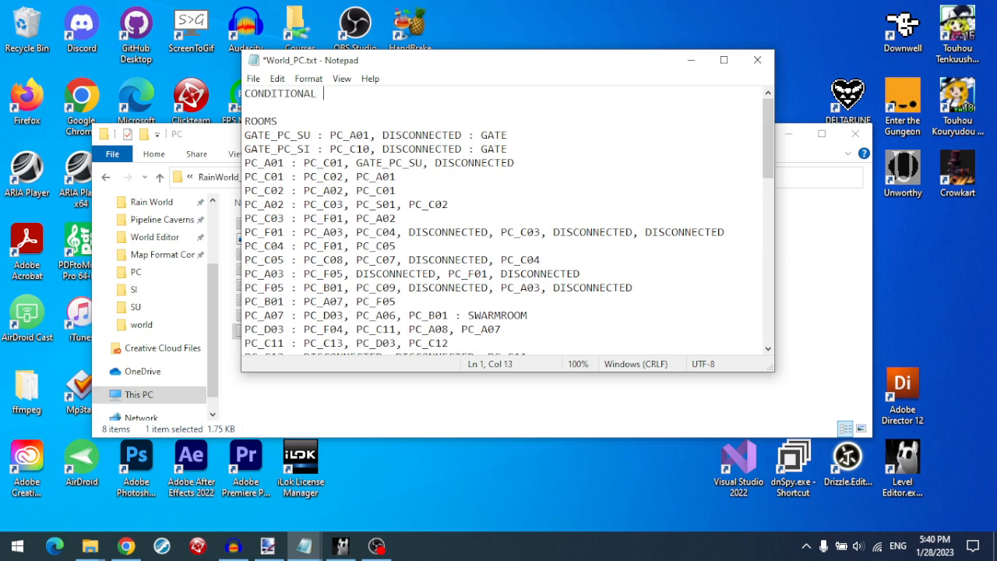
key(Return)
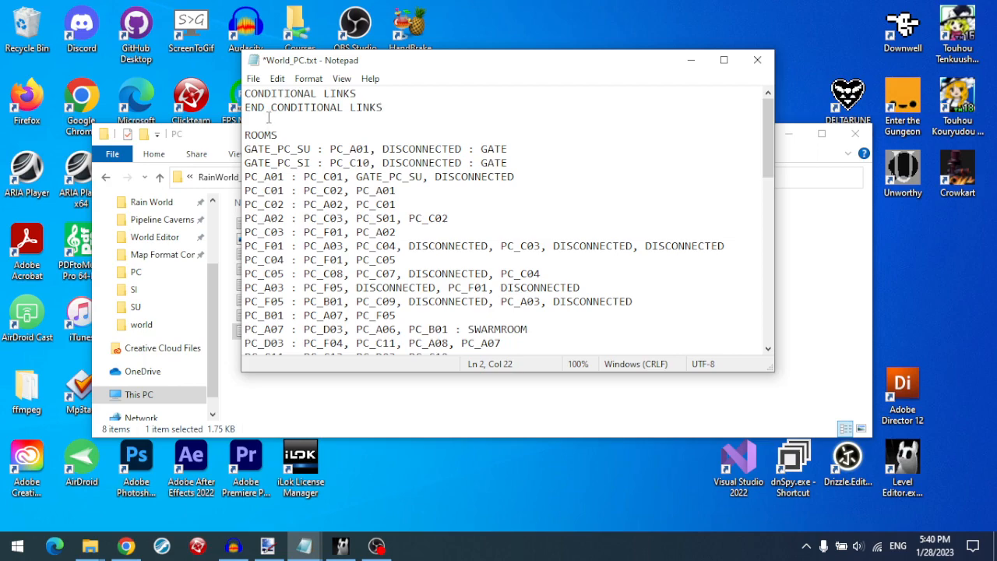
- Delete the CONDITIONAL LINKS block from the beginning of World_PC.txt
key(ctrl+shift+Home)
key(Delete)
key(Delete)
key(Delete)
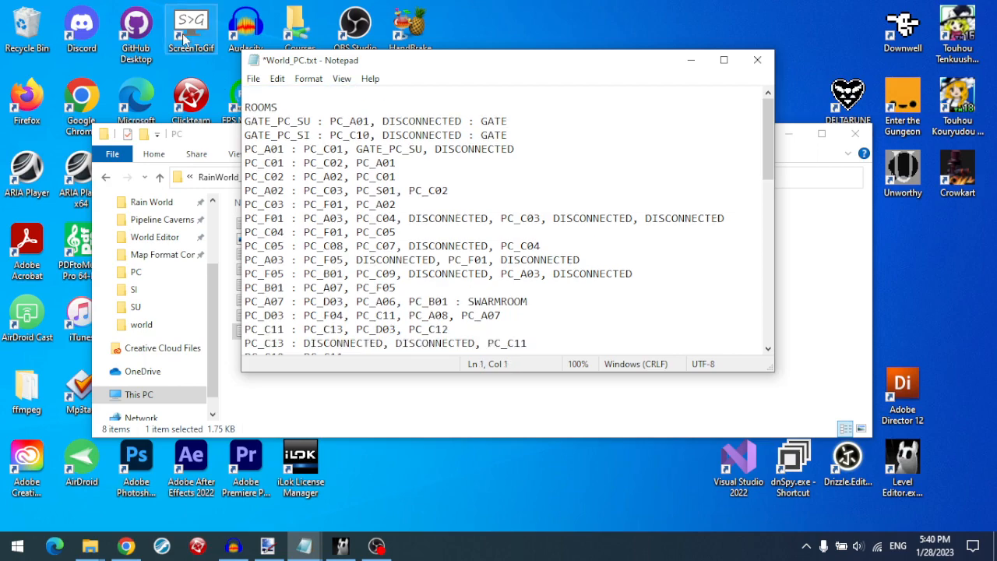
- Switch to the browser and read the world_xx.txt section of the wiki's Downpour Reference/File_Formats page
click(126, 545)
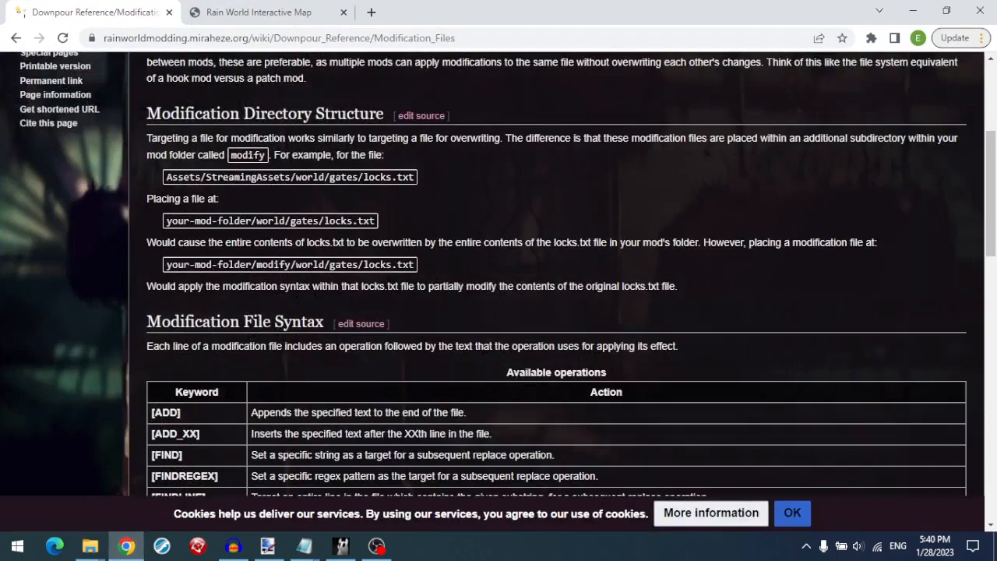
click(16, 38)
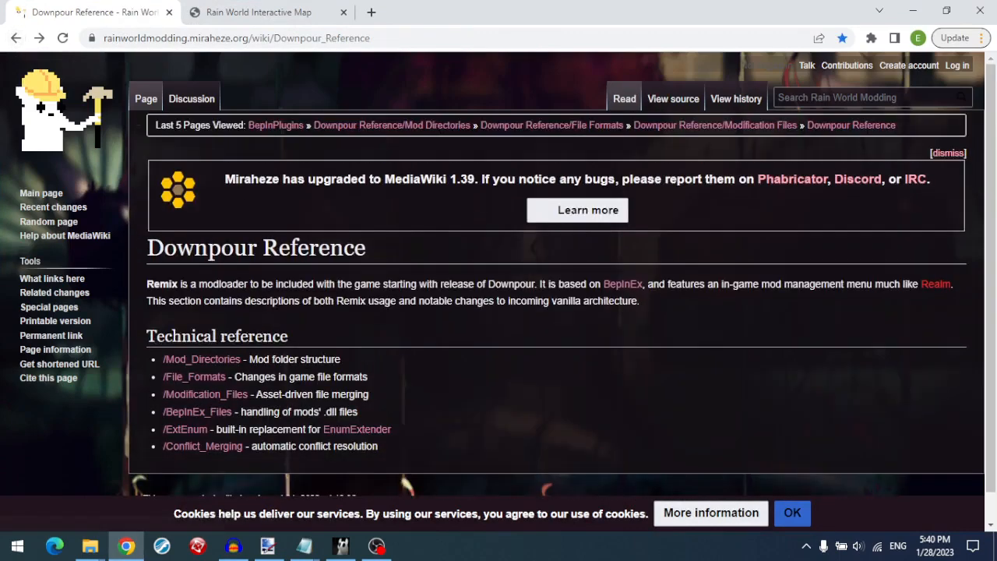
click(194, 376)
scroll(314, 337, down, 20)
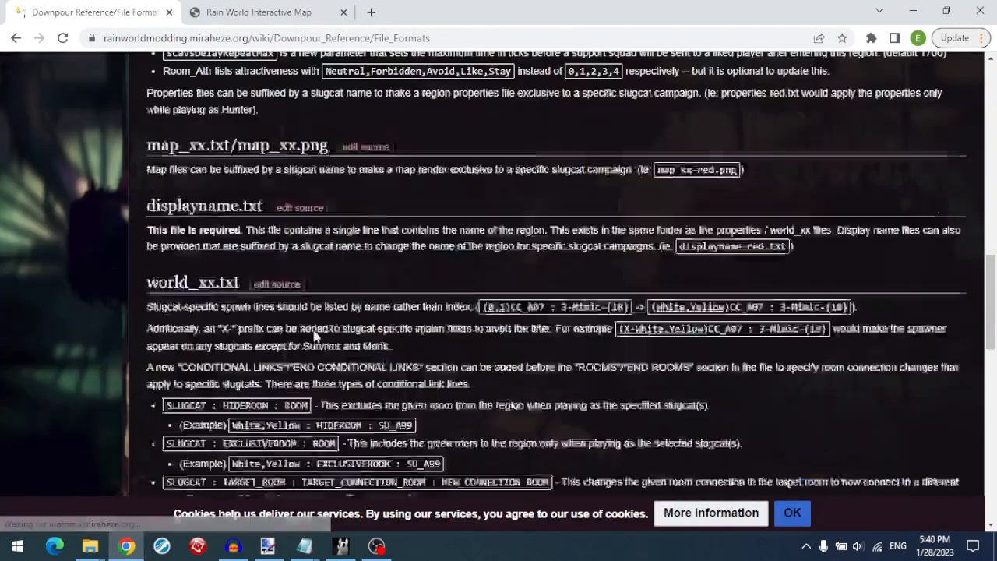
scroll(314, 337, up, 10)
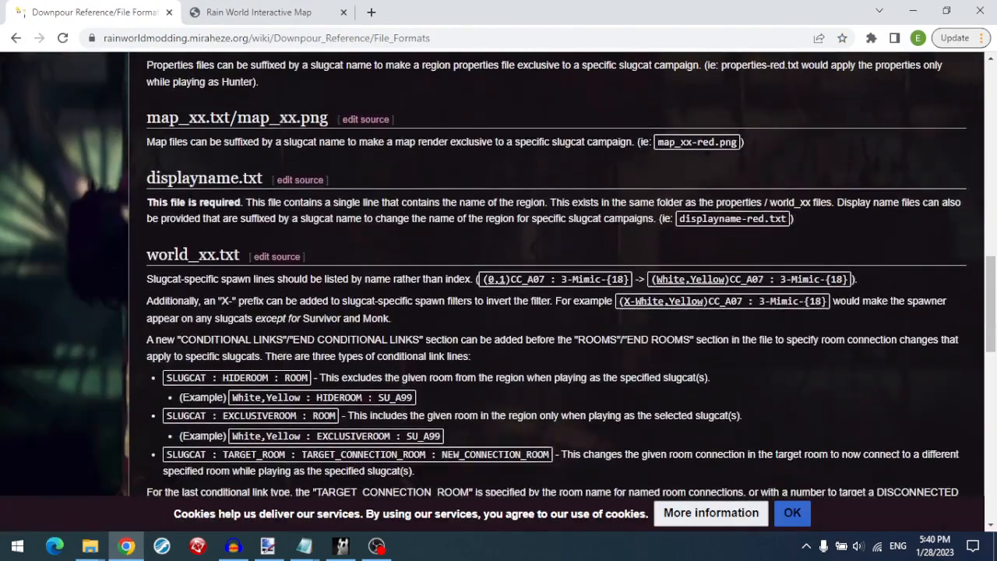
click(918, 10)
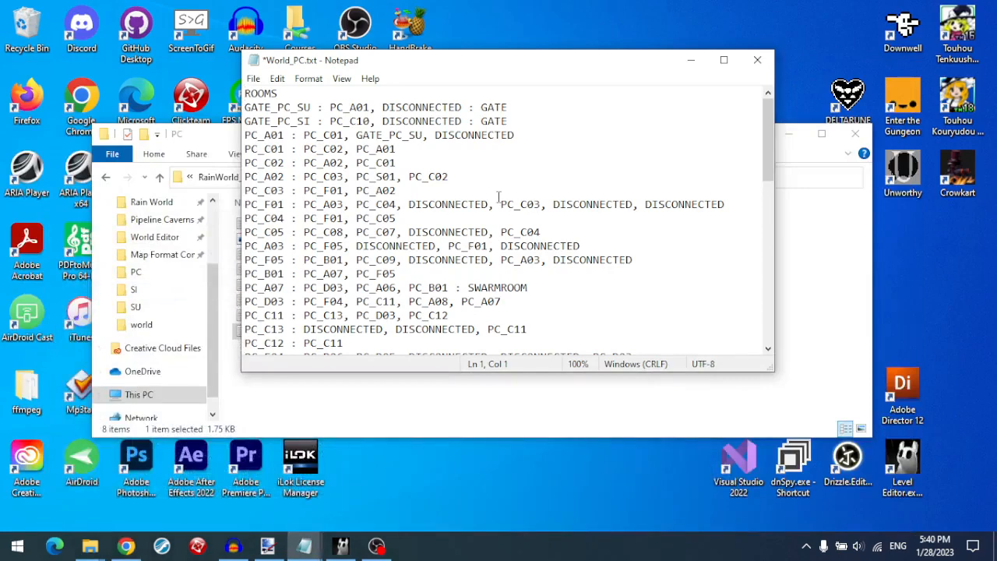
- Add the prefix (UB) to the start of the PC_C01 room line in World_PC.txt
scroll(499, 197, down, 15)
scroll(499, 197, up, 15)
text((UB)
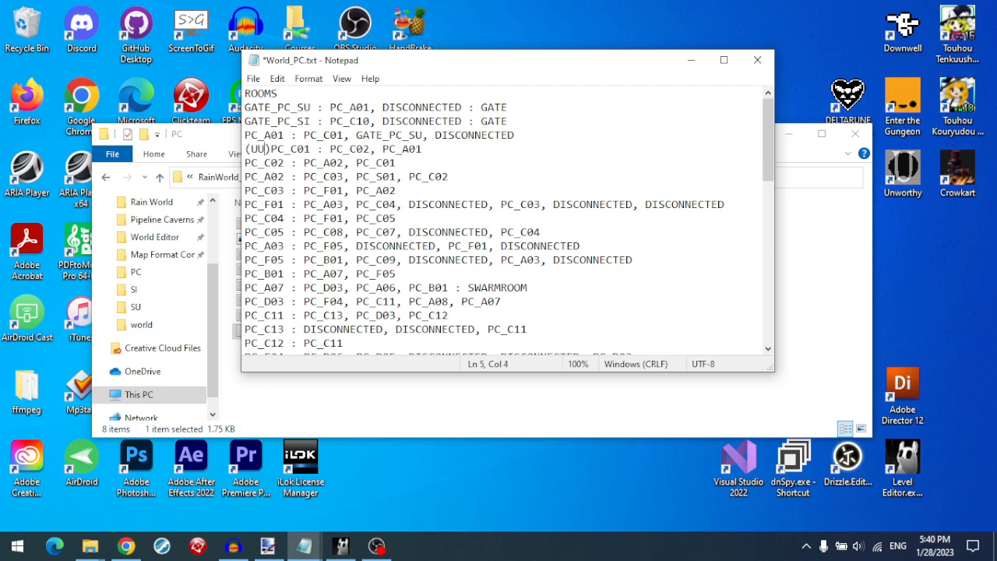
- Remove the (UB) prefix from the PC_C01 room line and close World_PC.txt without saving
triple_click(271, 148)
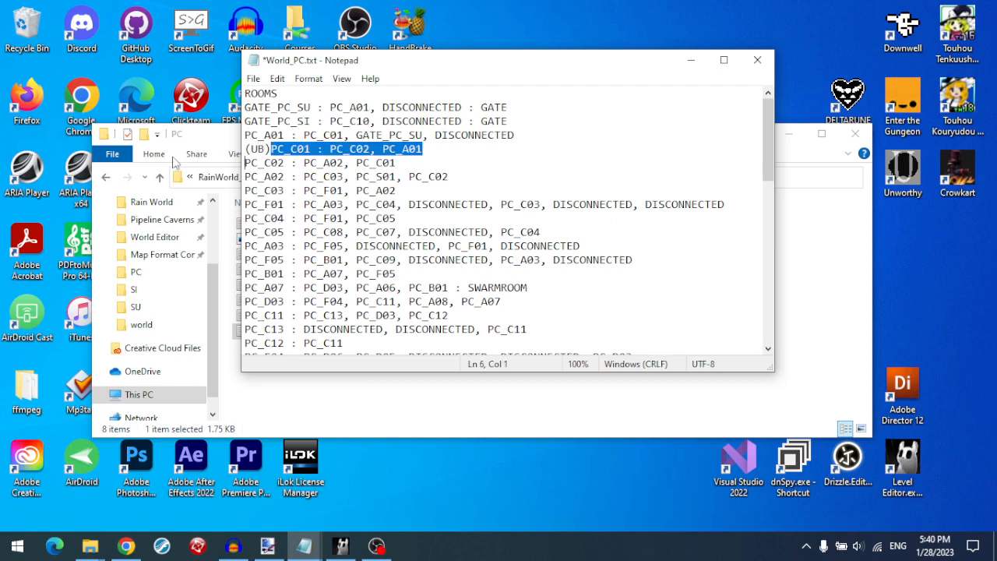
click(325, 176)
drag(271, 148, 193, 150)
key(BackSpace)
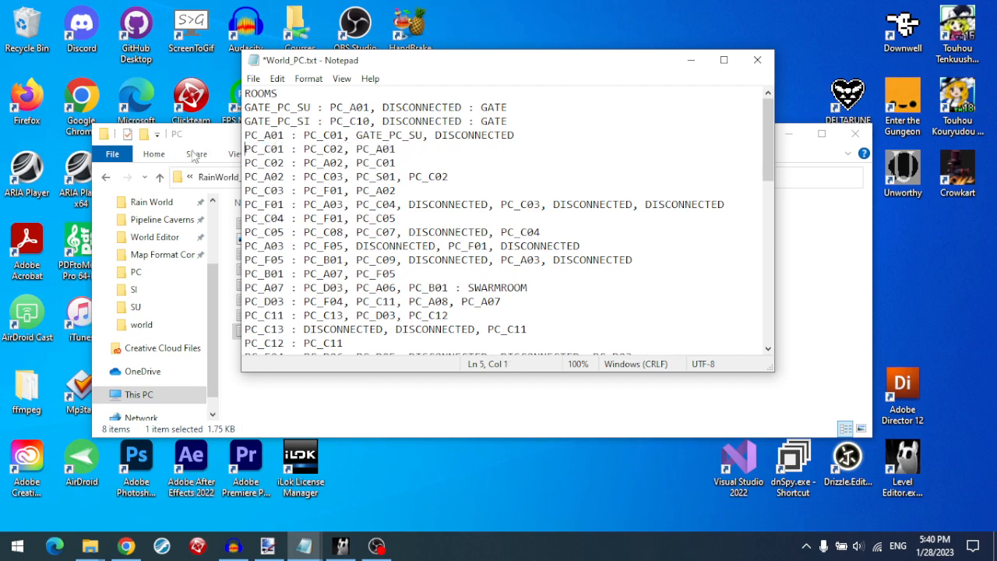
click(757, 60)
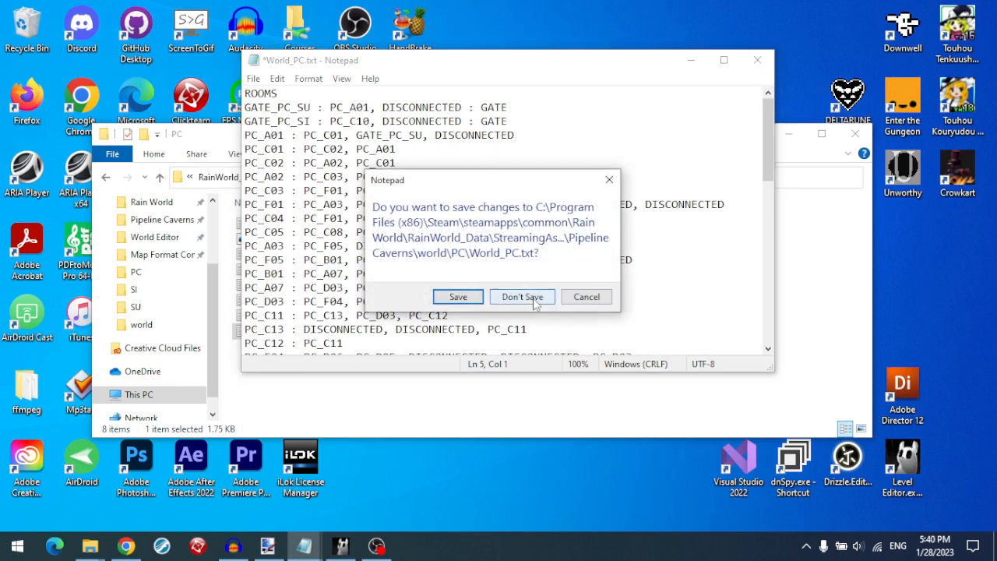
click(522, 298)
- Open map_PC.txt from the PC folder, examine its room coordinates and Pipeline Caverns subregion entries, and close it
double_click(271, 254)
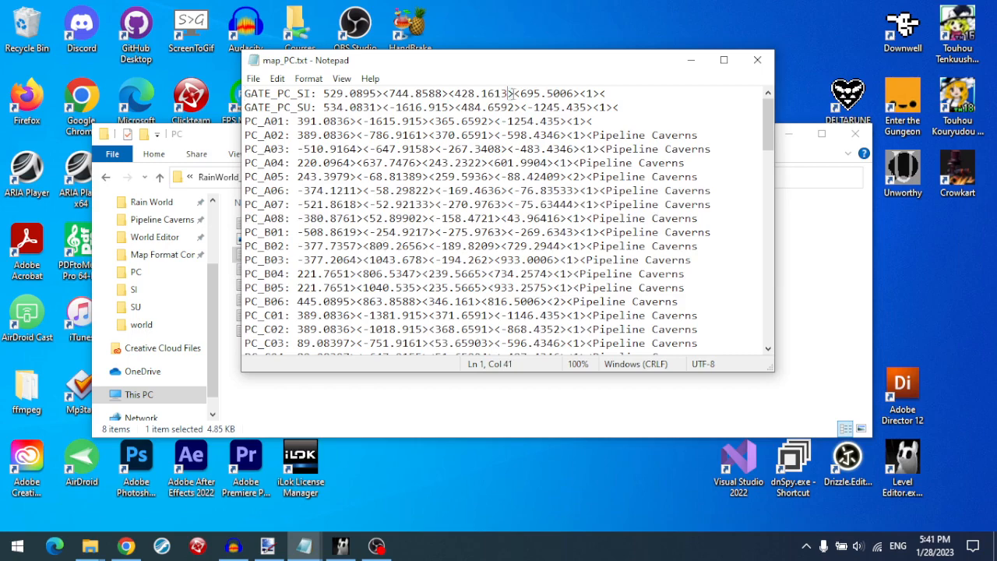
drag(511, 94, 521, 94)
scroll(499, 177, down, 15)
scroll(668, 260, up, 15)
drag(594, 136, 699, 136)
click(699, 135)
click(737, 136)
scroll(494, 191, down, 15)
click(757, 60)
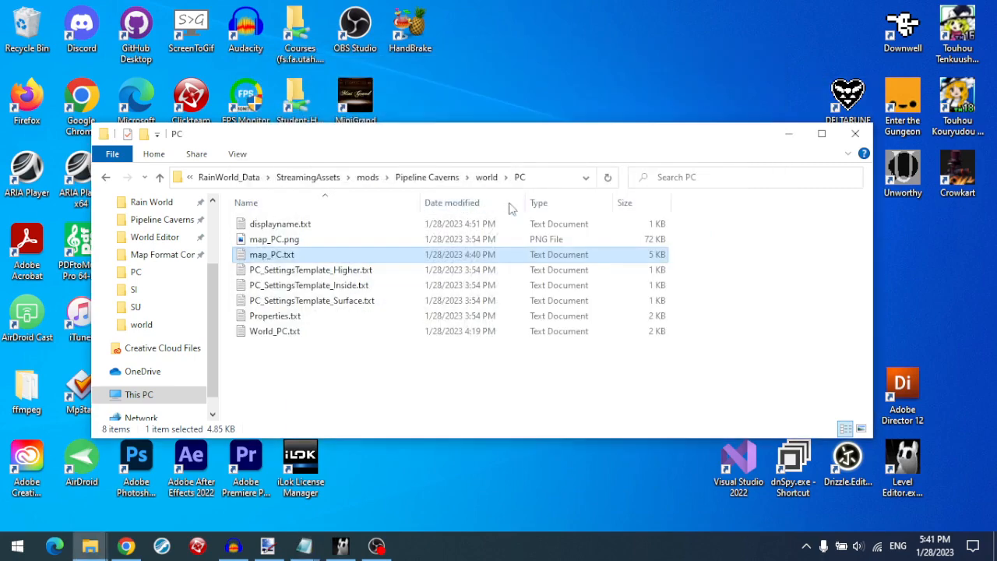
- View the mod's Properties.txt, close it, and read the properties.txt section of the File_Formats wiki page
double_click(308, 319)
click(759, 60)
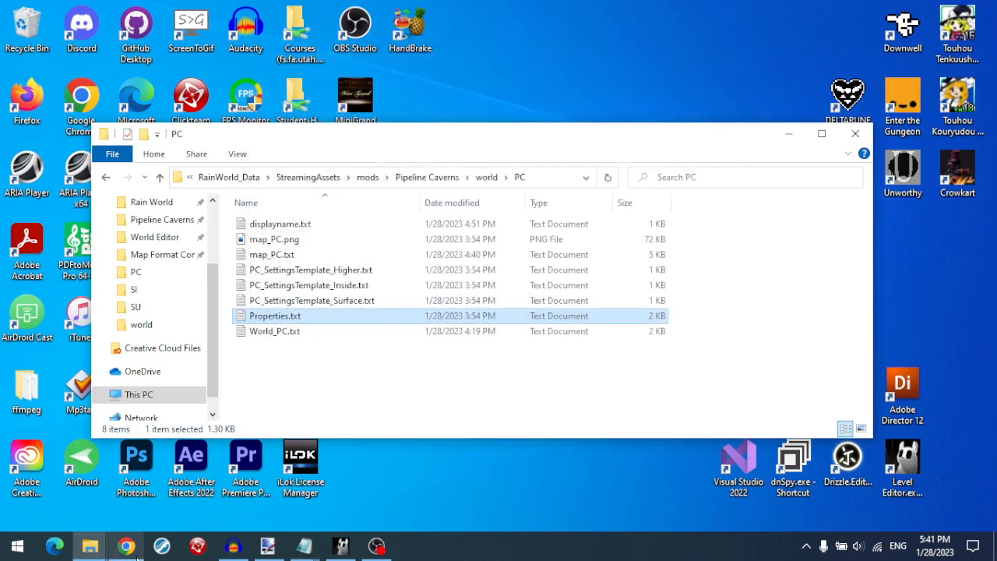
click(134, 547)
scroll(395, 318, up, 10)
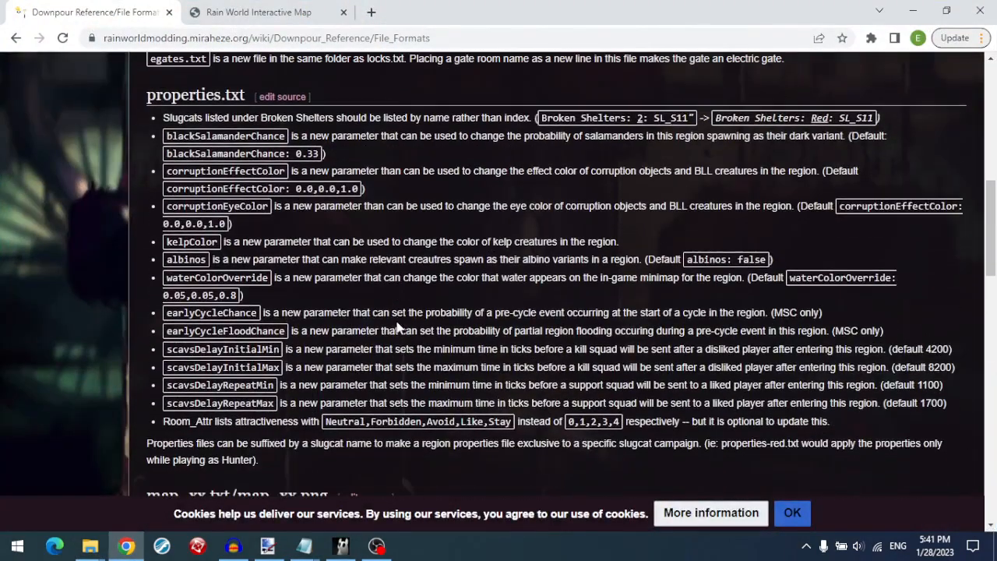
click(913, 10)
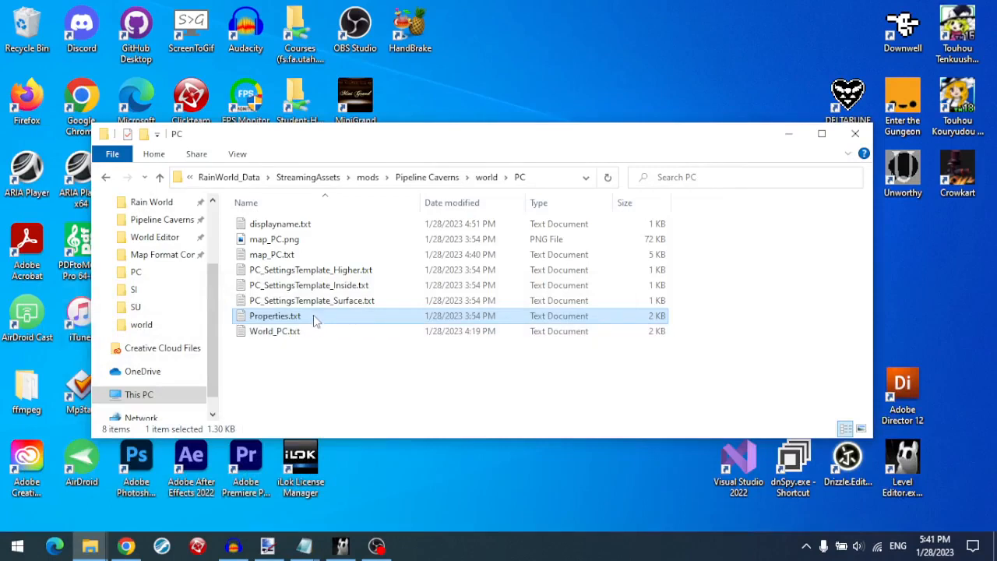
- Look into the mod's PC-Rooms folder and return to the main Pipeline Caverns folder
click(488, 179)
double_click(282, 257)
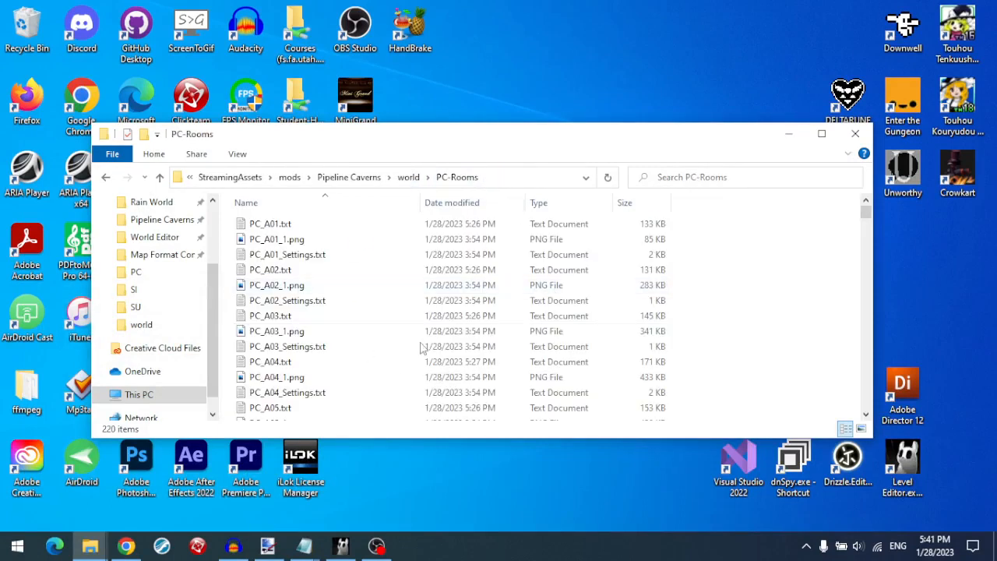
click(413, 178)
click(422, 180)
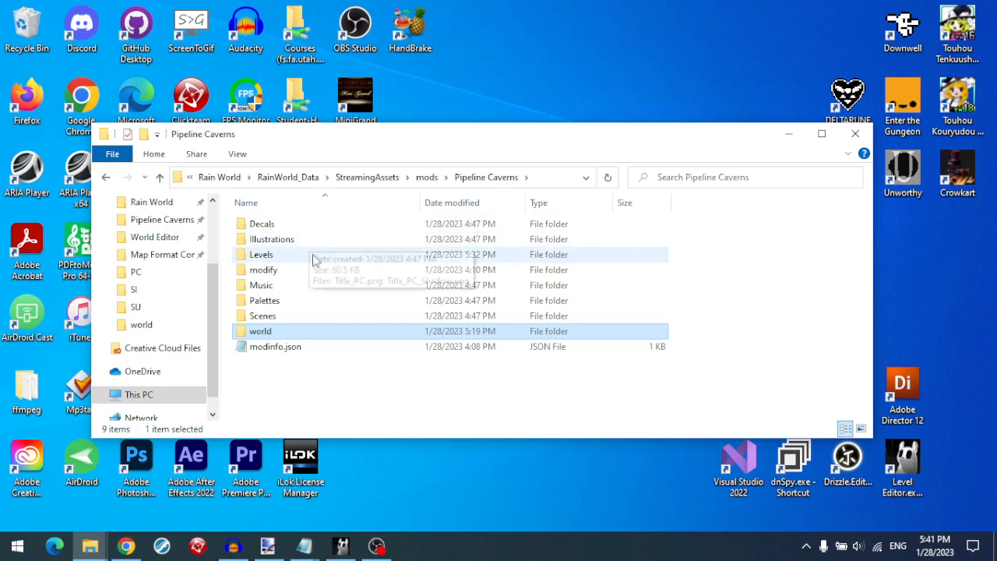
- Look into the mod's modify folder and go into the world folder inside it
double_click(298, 272)
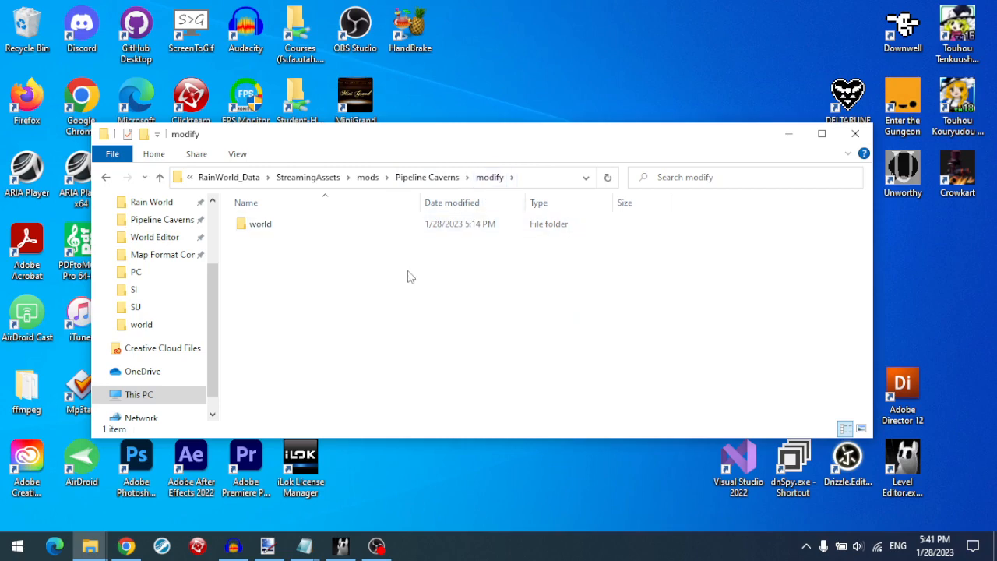
click(427, 177)
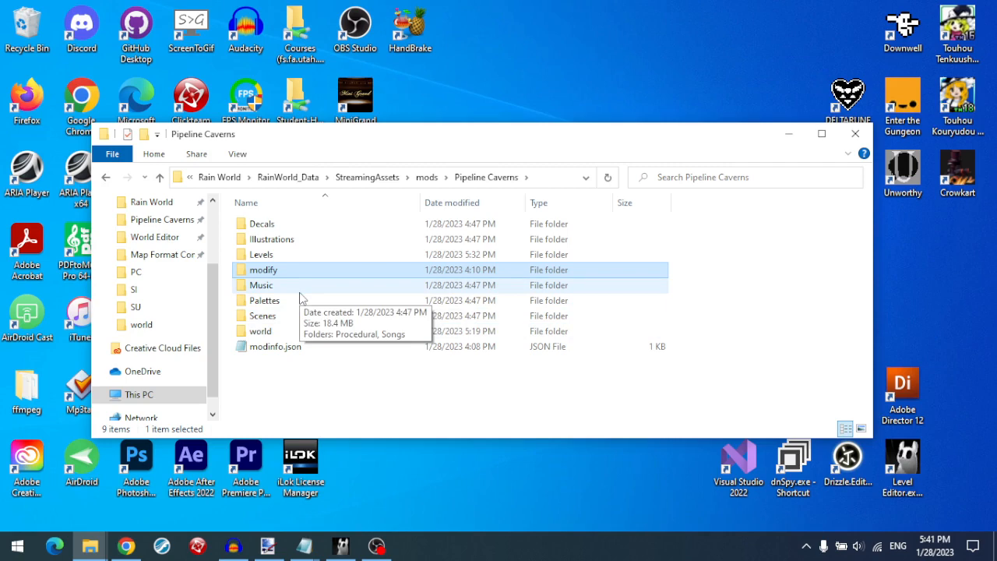
double_click(289, 271)
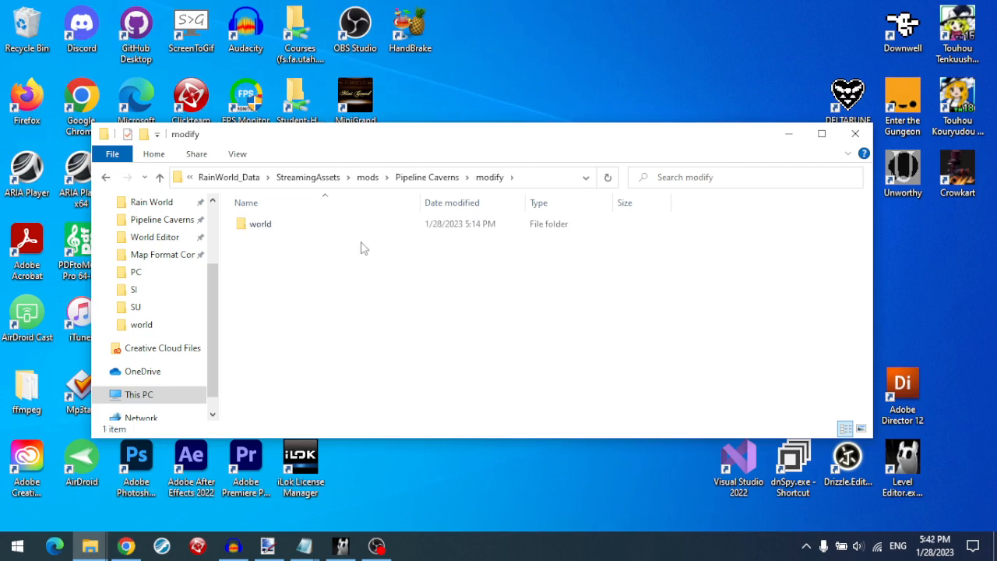
double_click(302, 226)
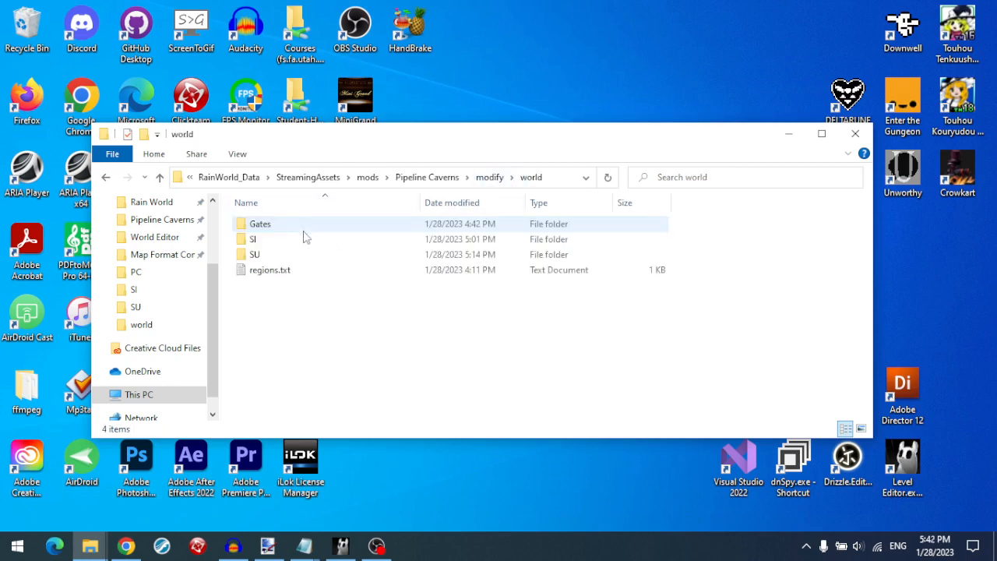
- Open regions.txt beside the file listing, examine its [ADD]PC line, and close the file
double_click(304, 277)
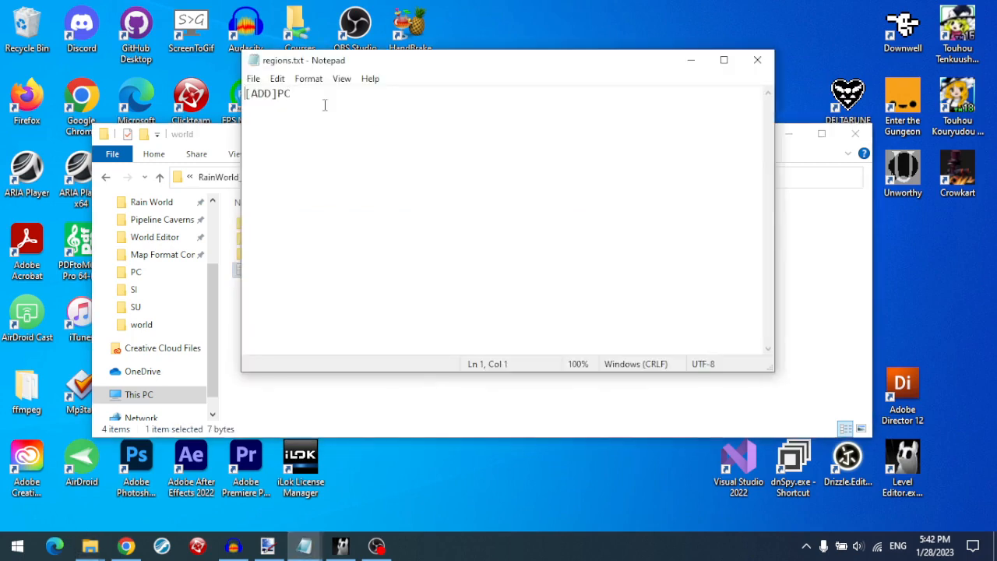
key(ctrl+a)
drag(393, 63, 517, 293)
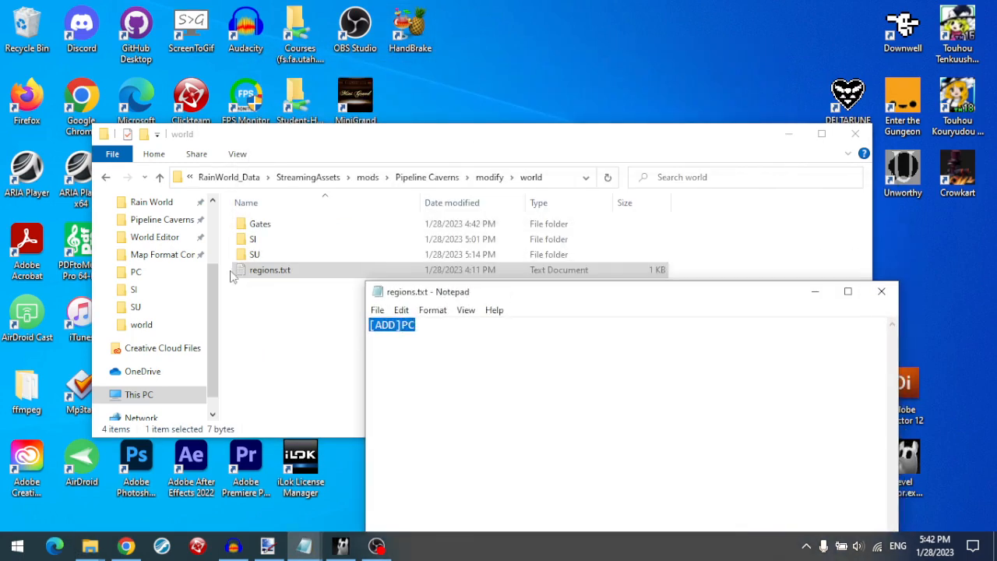
click(444, 335)
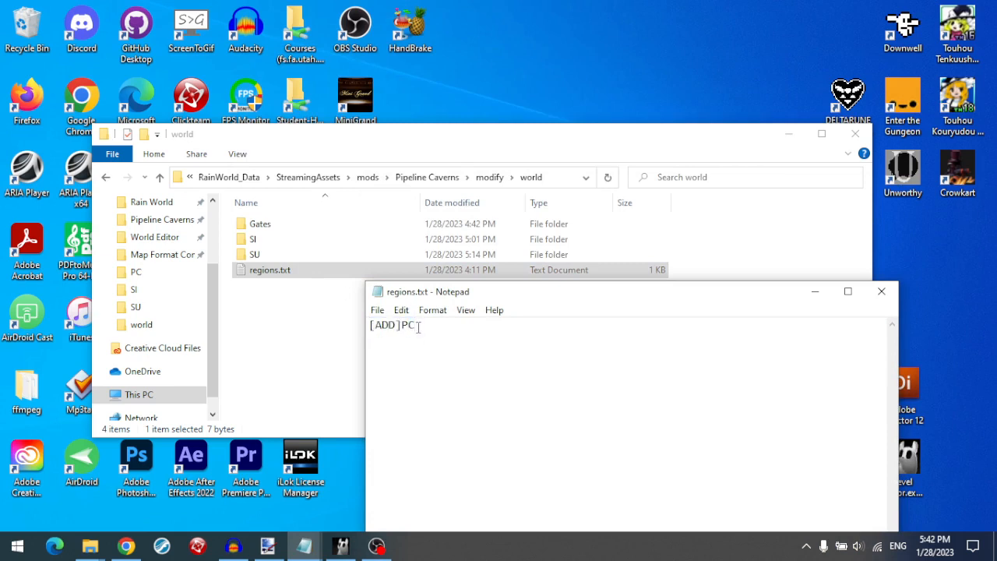
drag(416, 328, 334, 330)
click(374, 377)
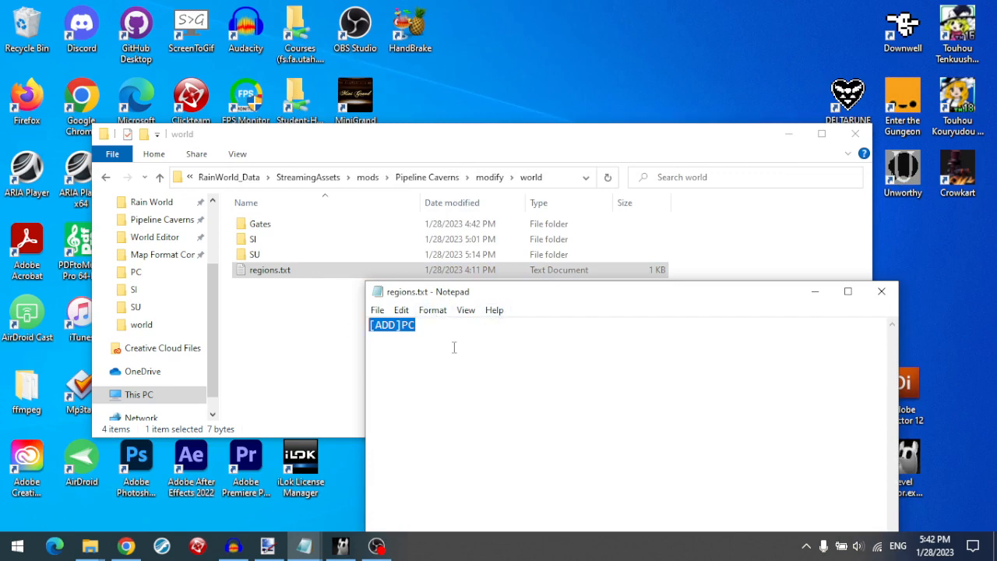
drag(434, 338, 349, 330)
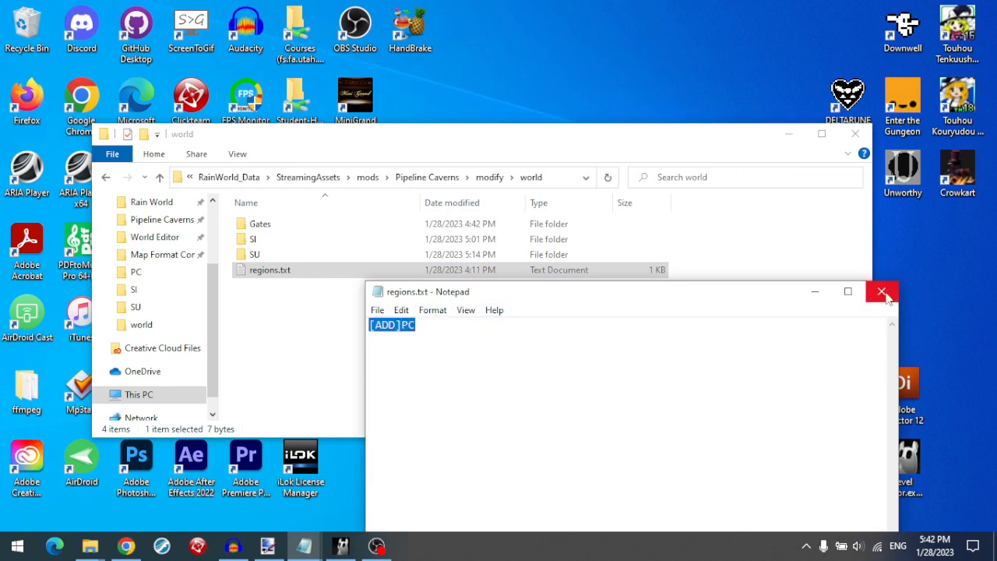
click(884, 293)
- Open locks.txt in the modify Gates folder and examine the [ADD] lines for GATE_PC_SI and GATE_PC_SU
double_click(323, 225)
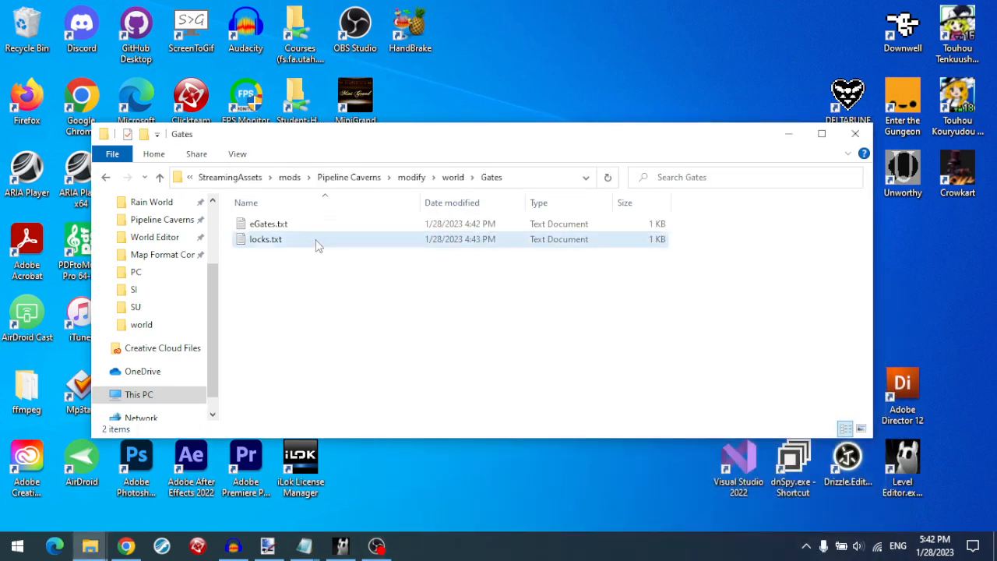
double_click(317, 242)
drag(522, 343, 353, 338)
click(423, 389)
click(447, 343)
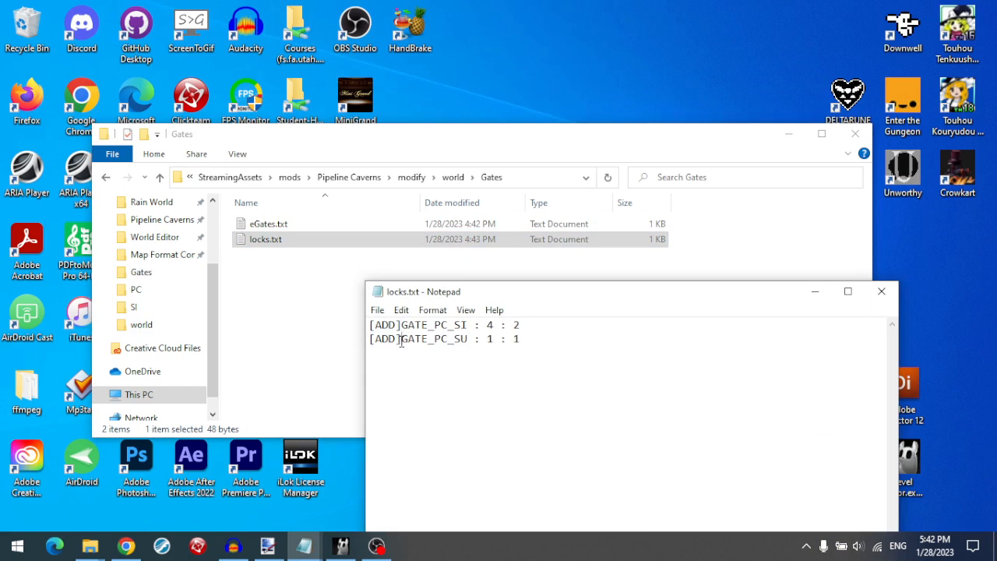
drag(402, 341, 353, 347)
drag(404, 340, 579, 350)
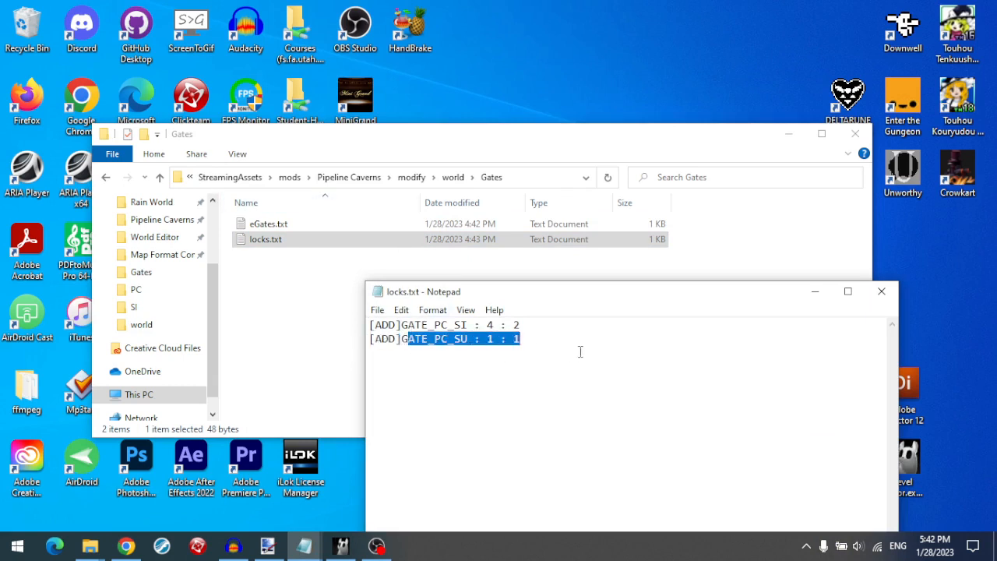
click(579, 349)
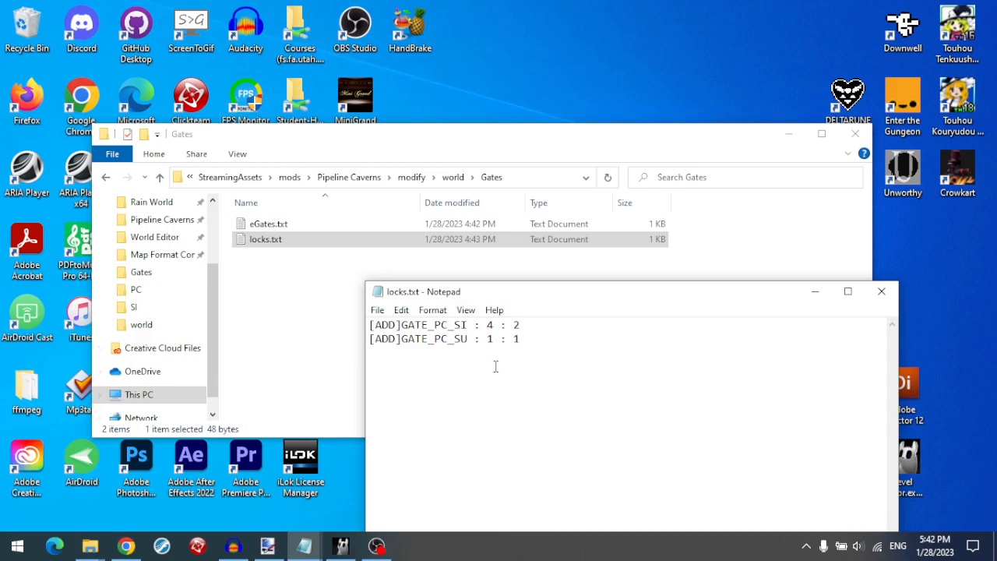
- Review the table of available operations on the wiki's Modification_Files page, return to the Gates folder, and close locks.txt
click(125, 545)
key(alt+Left)
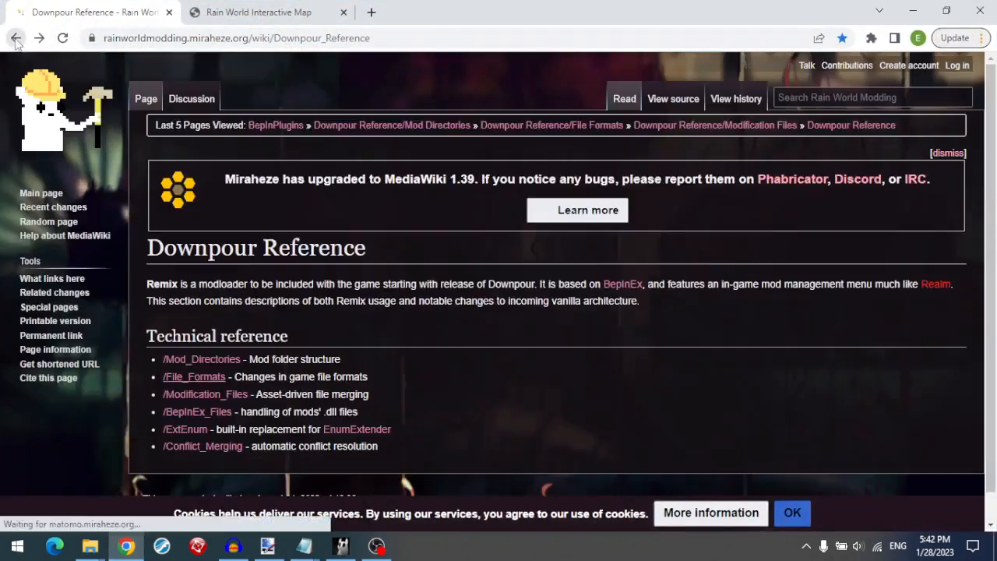
click(199, 394)
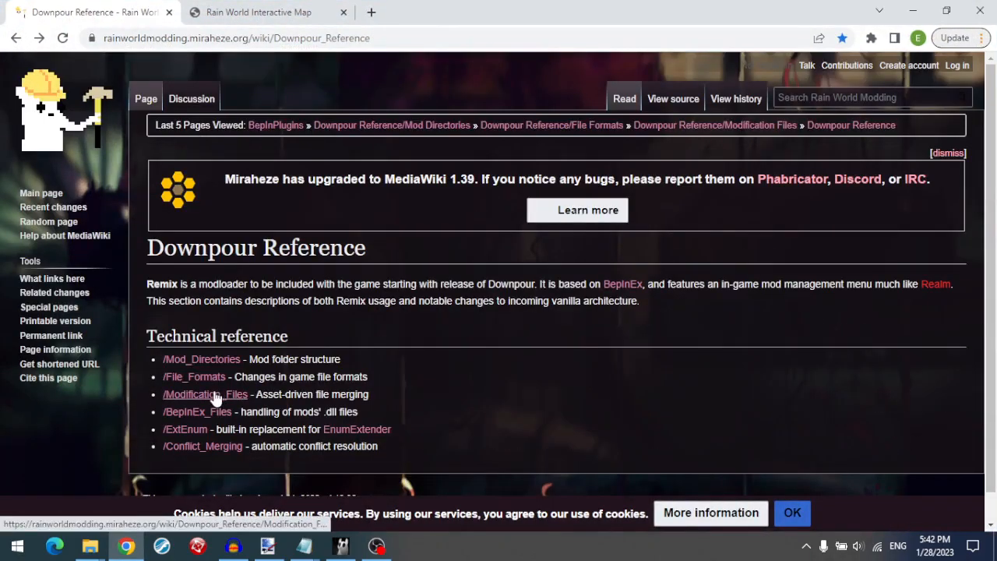
scroll(350, 276, down, 10)
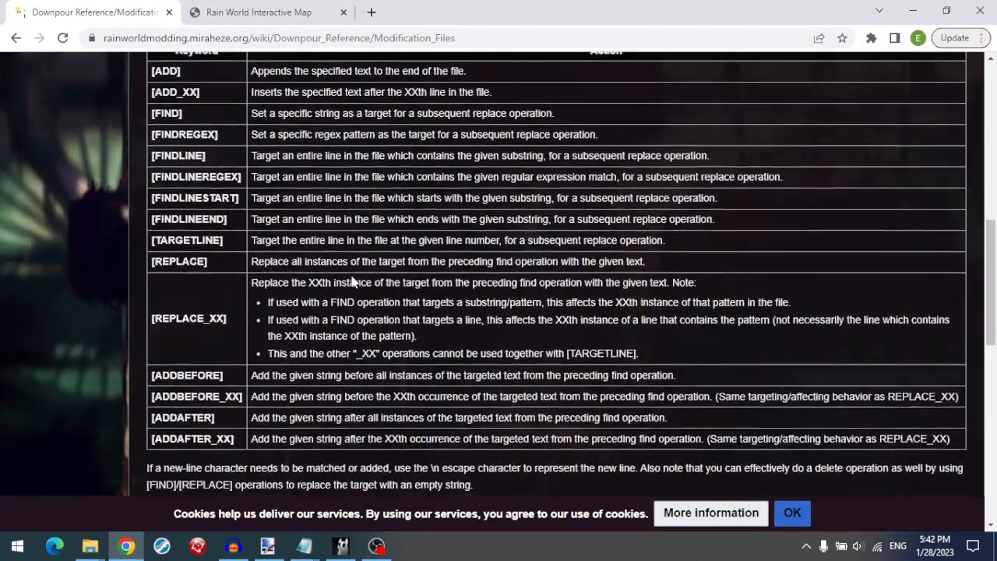
scroll(200, 280, down, 4)
scroll(201, 280, up, 5)
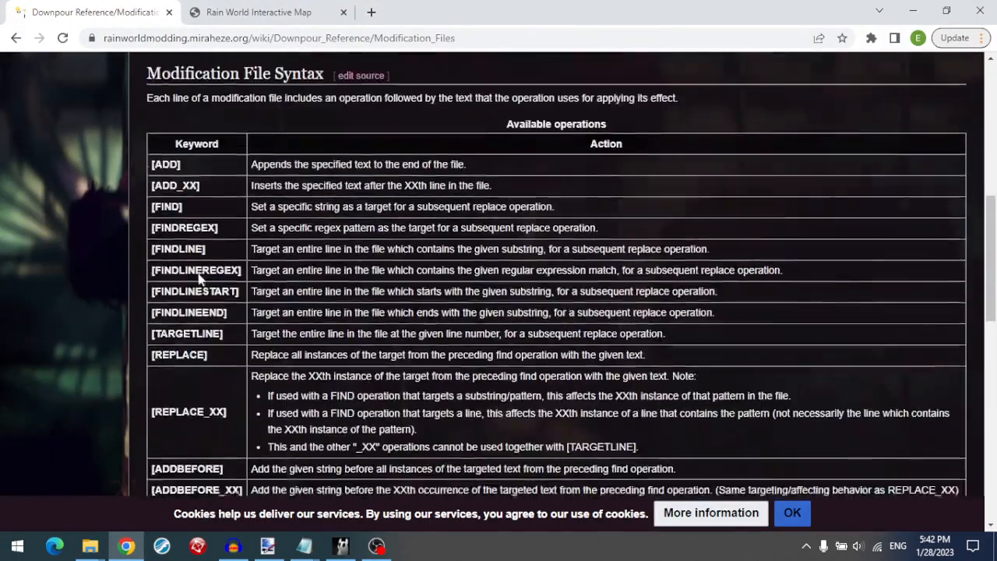
scroll(200, 281, down, 1)
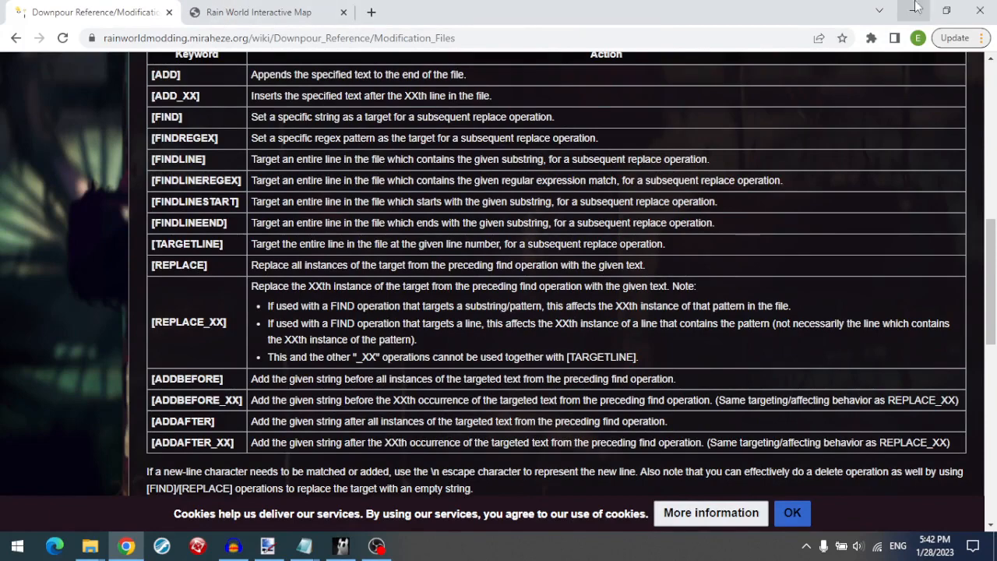
click(127, 545)
click(881, 291)
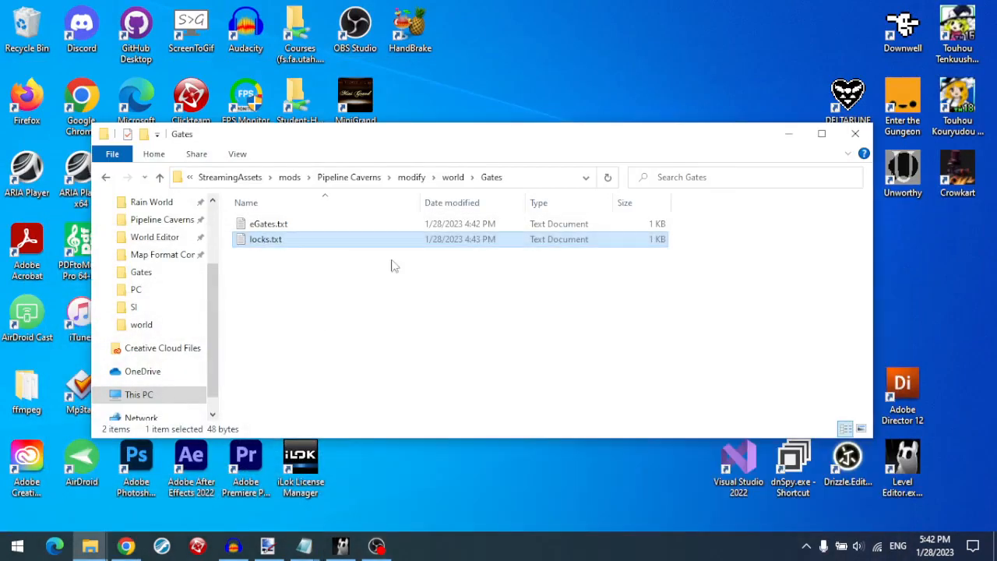
- Open eGates.txt in the modify Gates folder, examine its [ADD]GATE_PC_SI line, close it, and return to the world folder
double_click(300, 226)
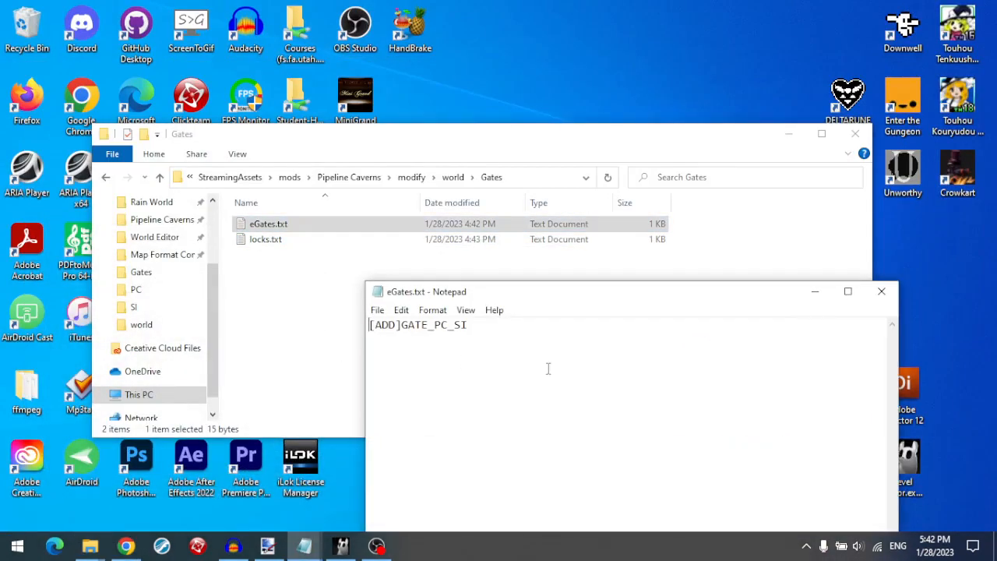
click(881, 292)
click(453, 177)
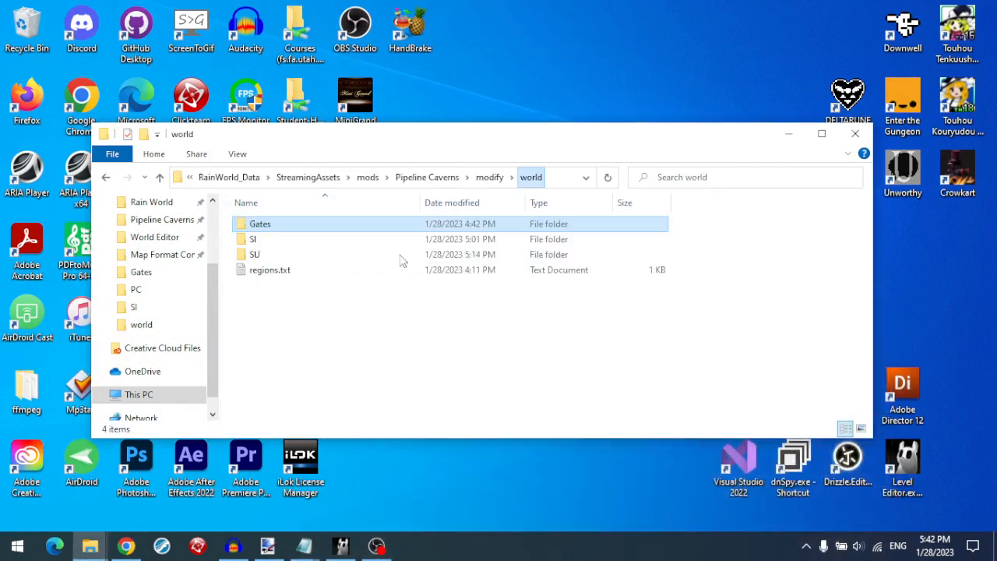
- Open world_SI.txt from the SI folder in modify/world and position its window over the file listing
double_click(290, 241)
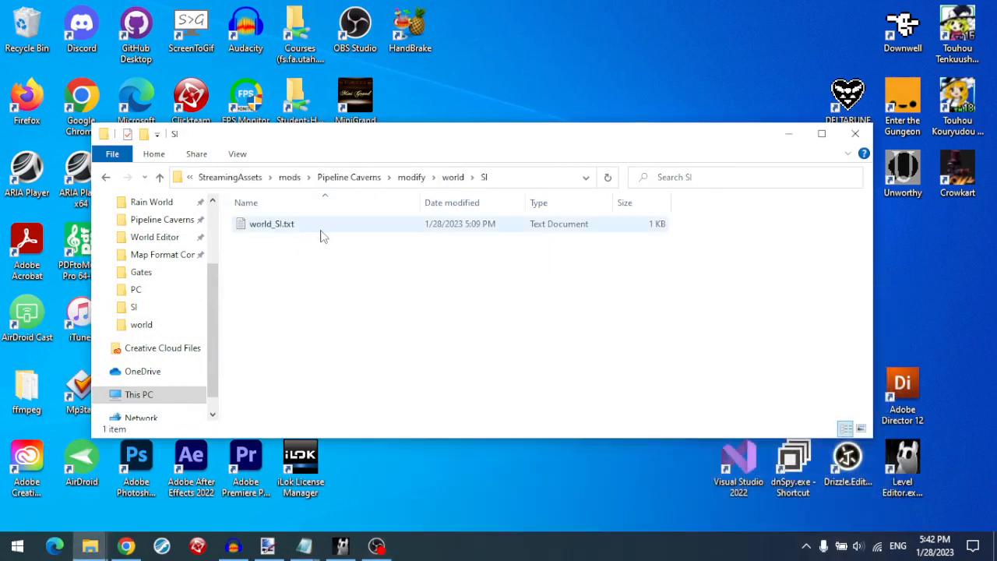
double_click(327, 233)
drag(495, 296, 384, 112)
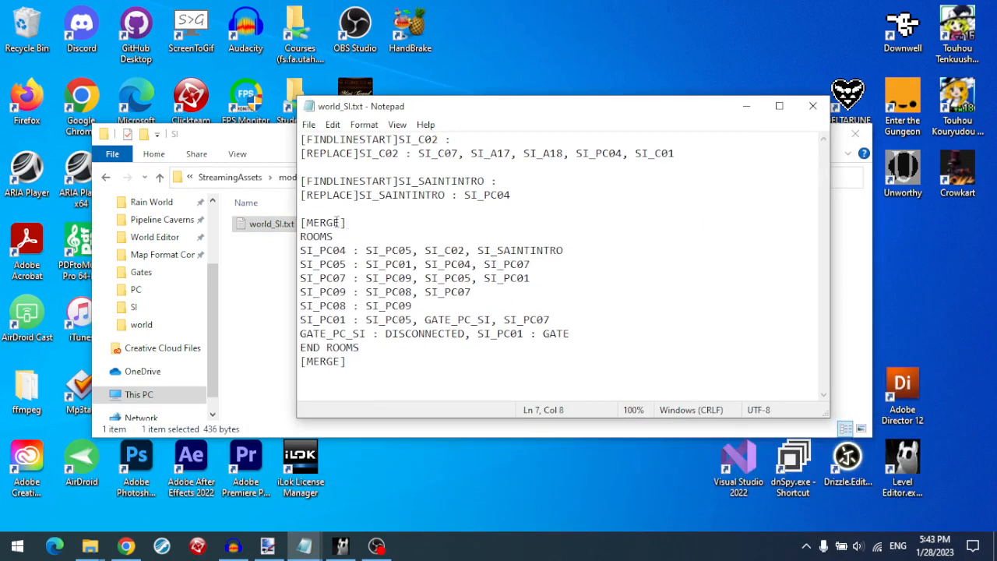
- Change the closing [MERGE] tag after END ROOMS in world_SI.txt to [ENDMERGE]
key(shift+Home)
click(355, 367)
text(END)
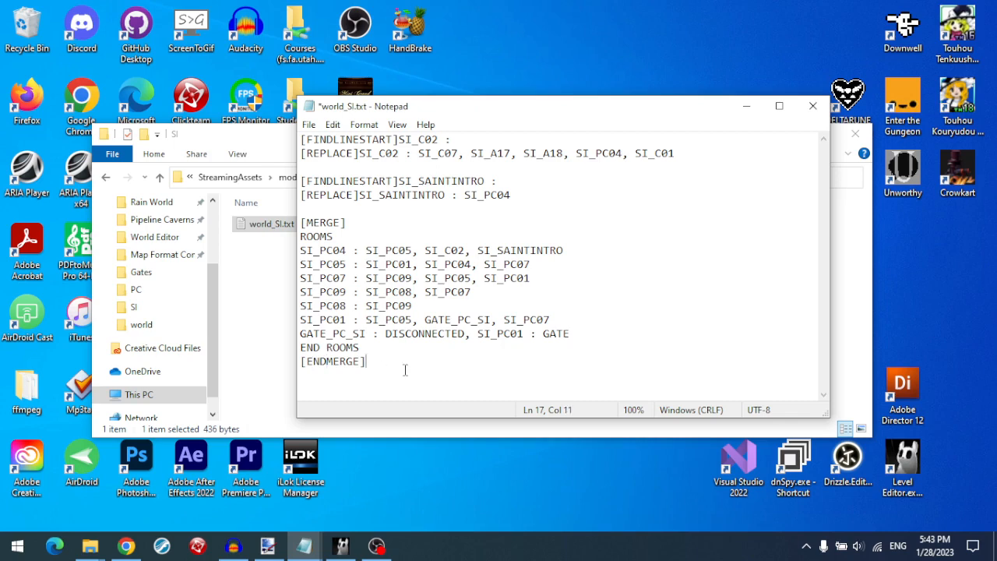
- Examine the merged ROOMS block and the [FINDLINESTART]/[REPLACE] pairs for SI_C02 and SI_SAINTINTRO in world_SI.txt
drag(405, 370, 293, 218)
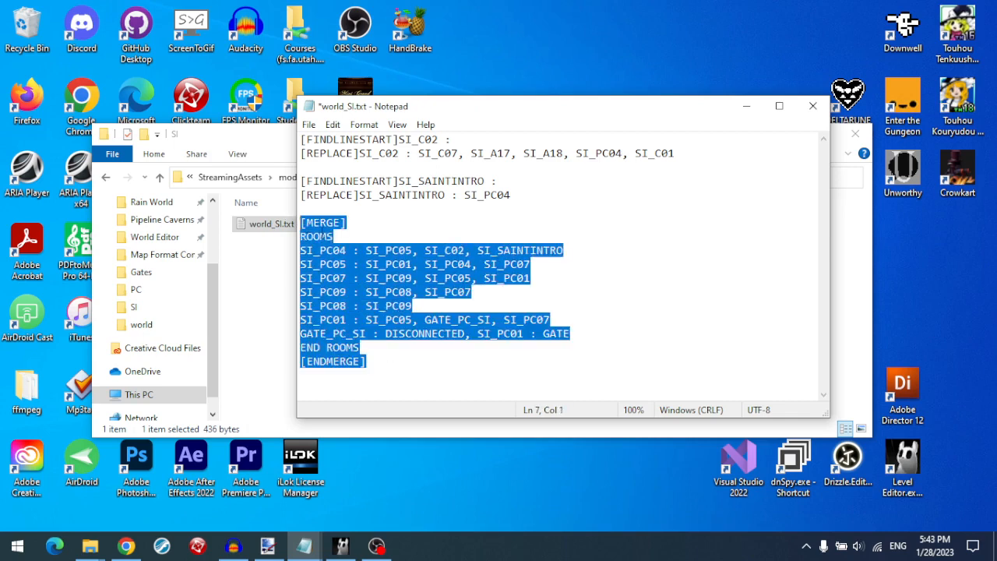
drag(377, 226, 466, 352)
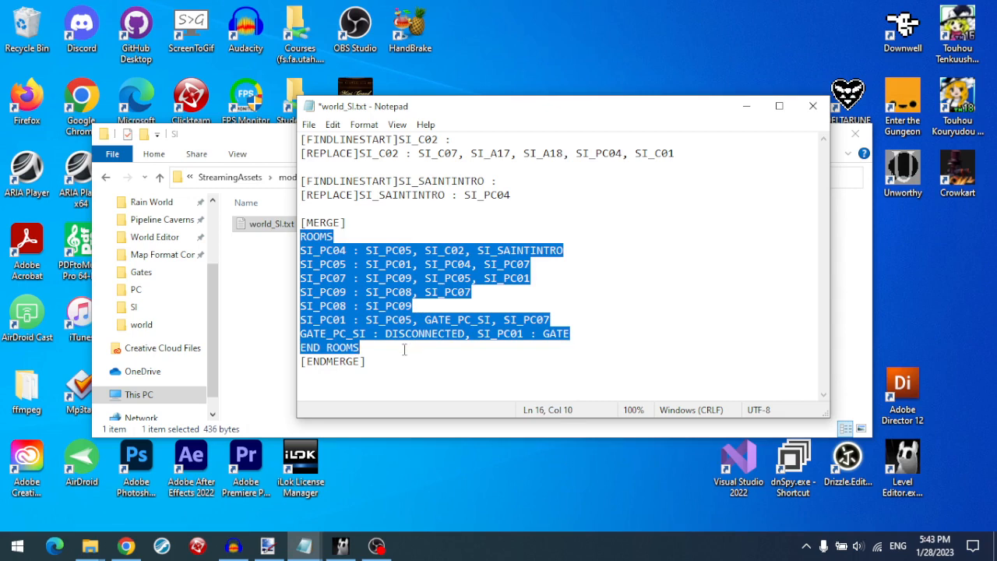
click(362, 235)
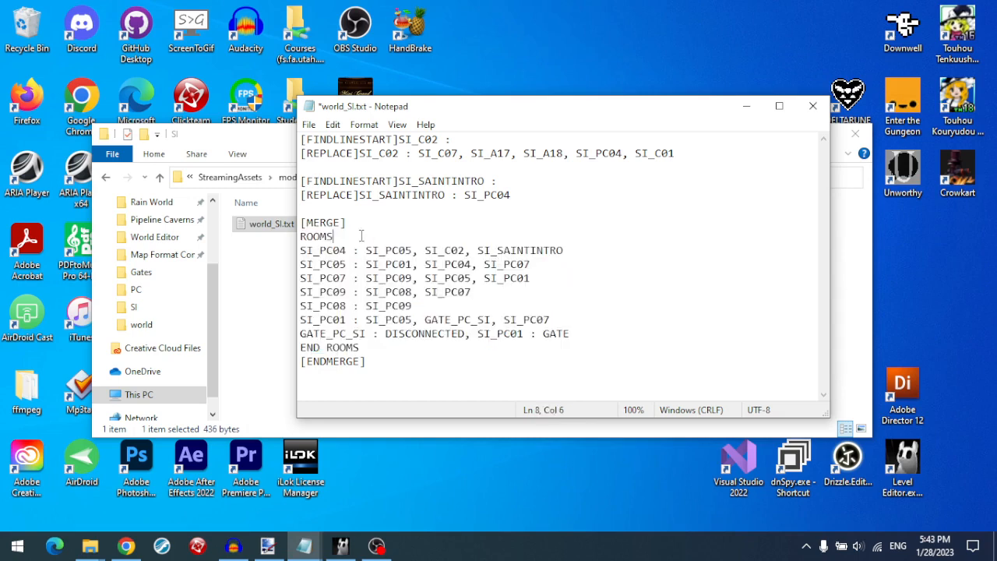
drag(302, 139, 730, 150)
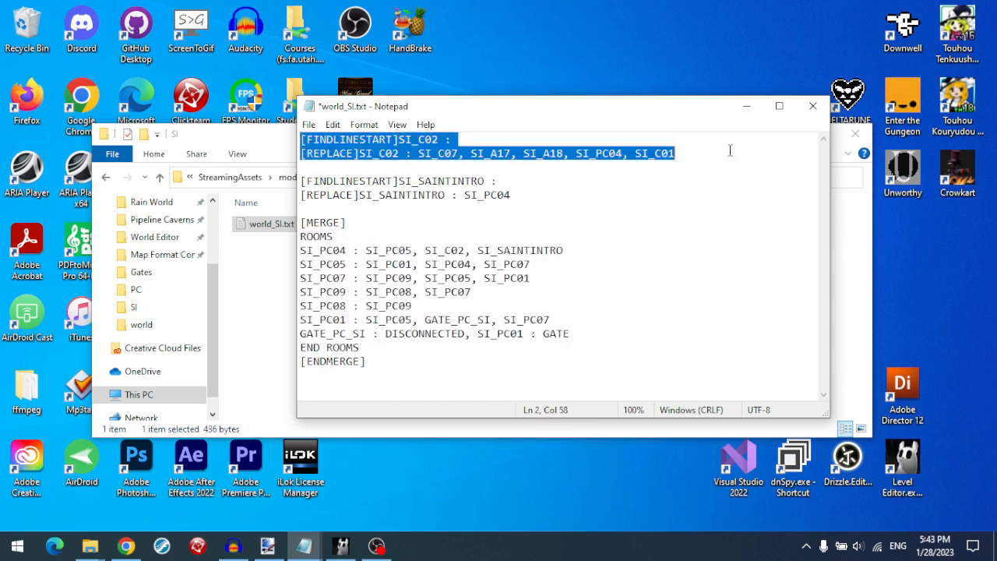
click(730, 150)
drag(304, 140, 456, 208)
key(Down)
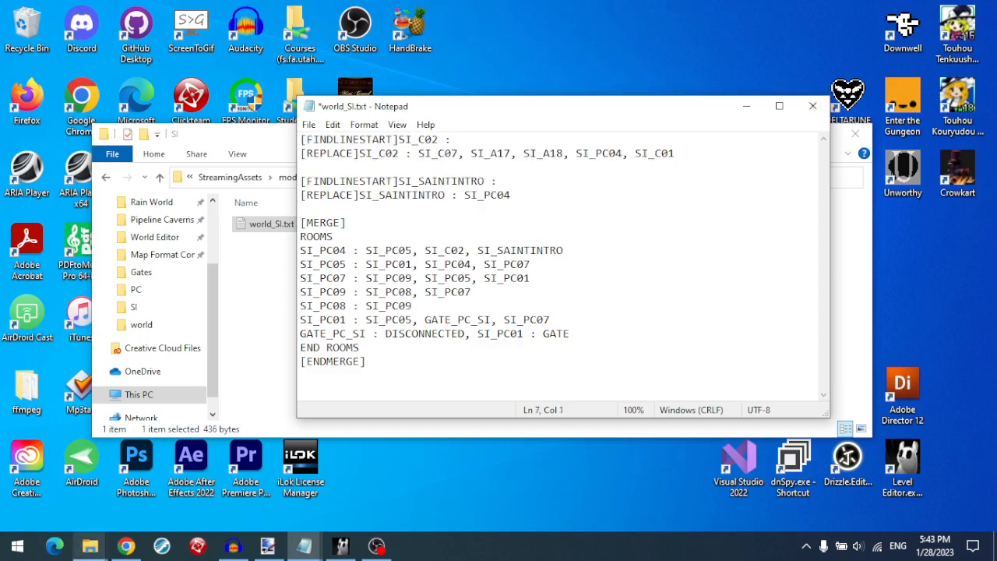
- Consult the operations table on the wiki's Modification_Files page, including [FINDLINESTART] and [REPLACE], and return to world_SI.txt
click(125, 546)
scroll(357, 415, up, 3)
scroll(357, 414, down, 4)
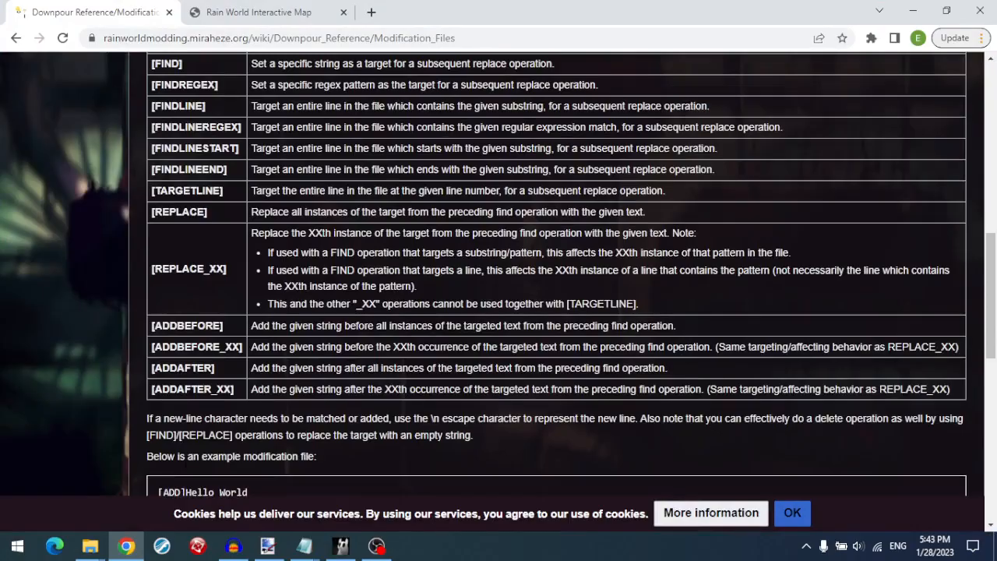
scroll(171, 325, up, 3)
scroll(171, 326, down, 3)
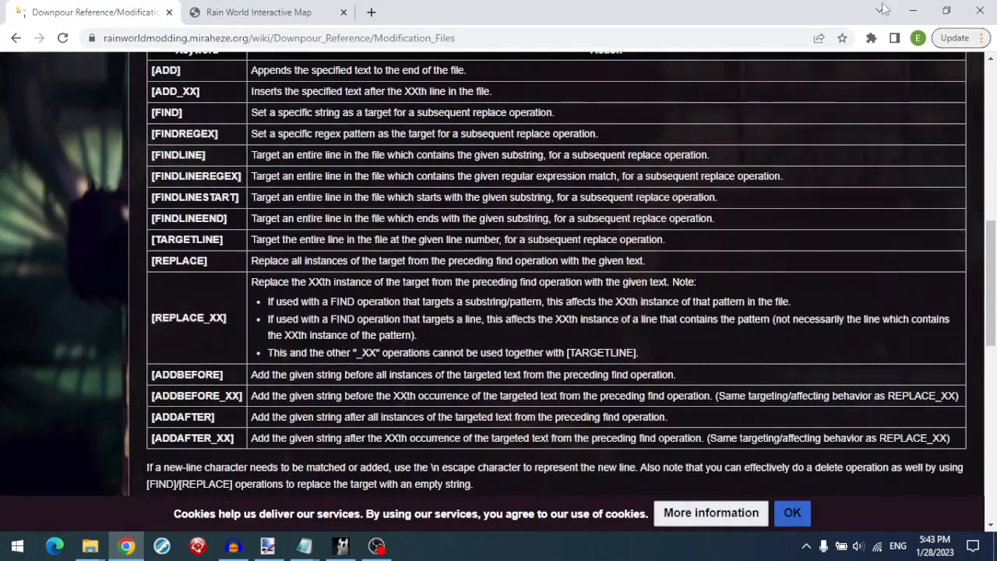
click(912, 10)
- Close world_SI.txt without saving the changes and go back to the Pipeline Caverns mod folder
click(812, 106)
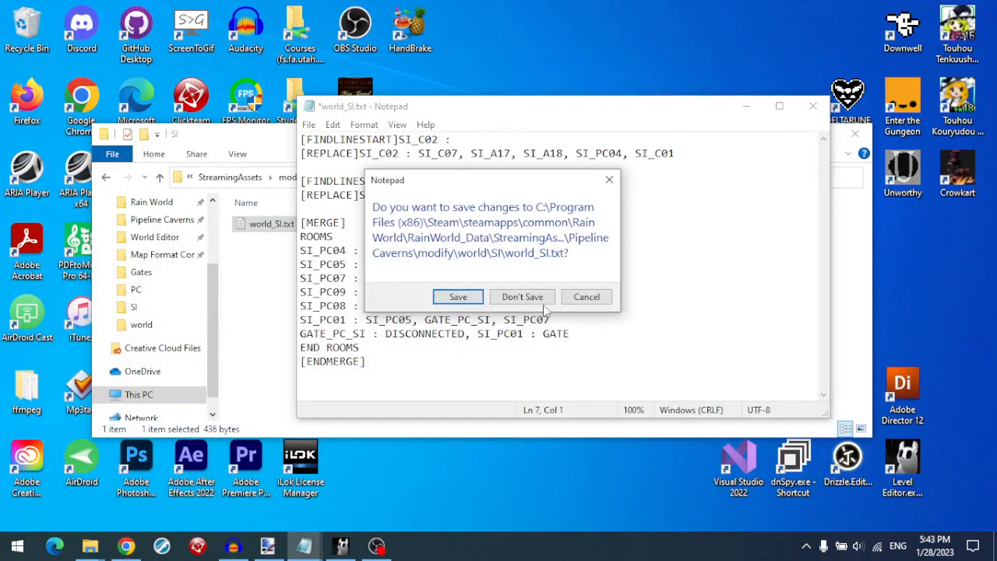
click(536, 299)
click(455, 177)
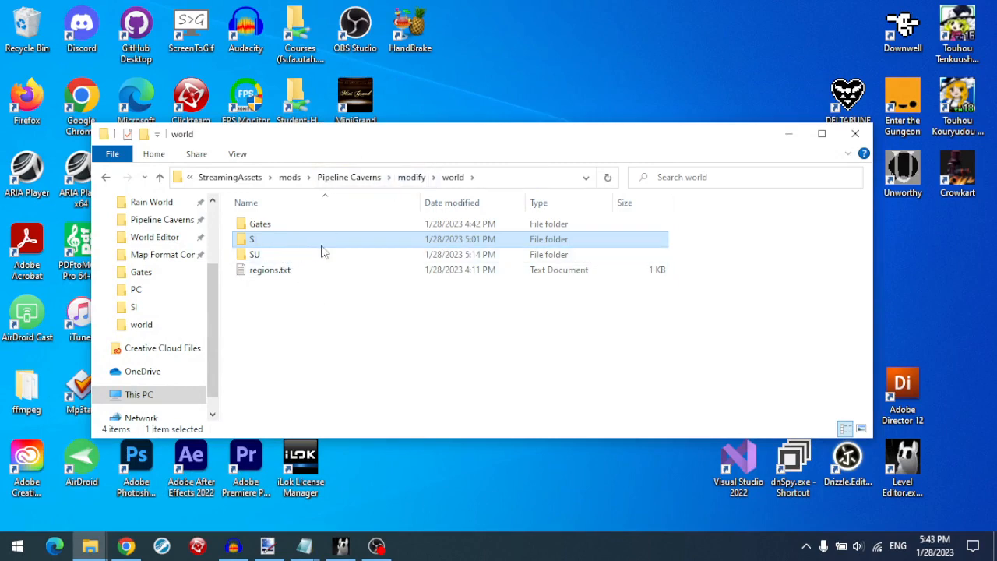
click(363, 178)
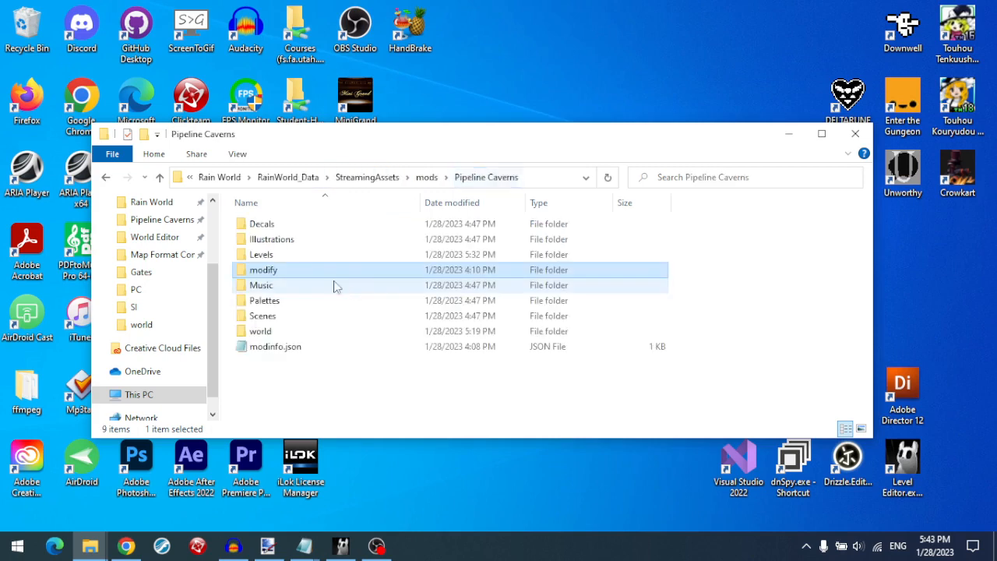
- Look into the SI-Rooms folder inside the mod's world folder and go into the SU-Rooms folder
double_click(279, 333)
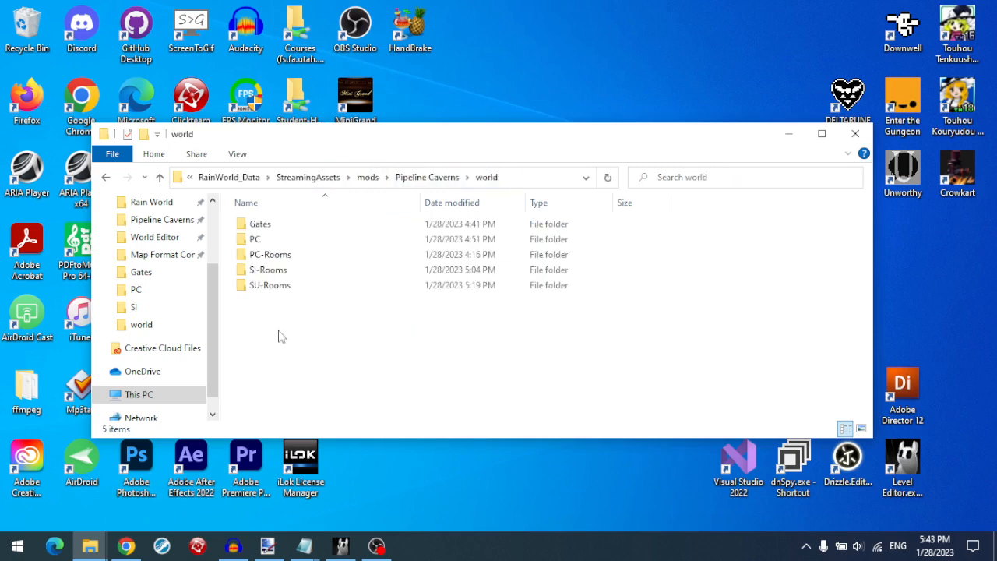
double_click(294, 270)
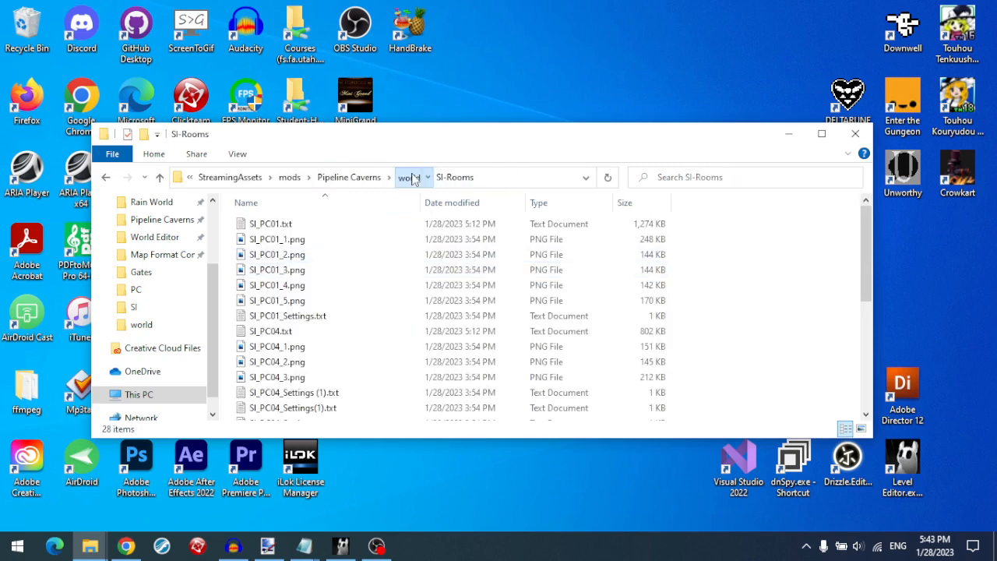
click(411, 178)
double_click(296, 287)
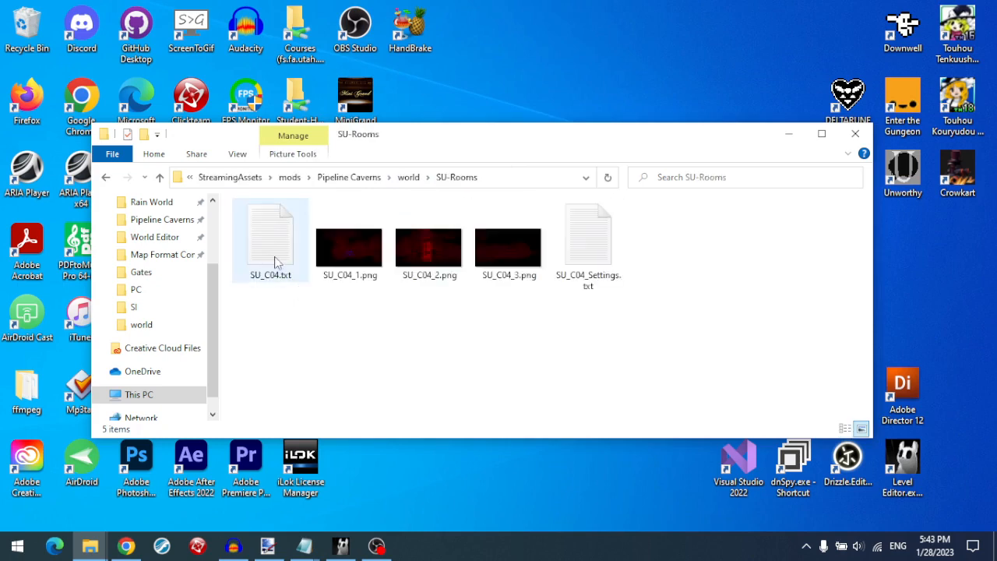
- Open SU_C04.txt in SU-Rooms, examine the room data near its end, close it, and return to the Pipeline Caverns folder
click(274, 262)
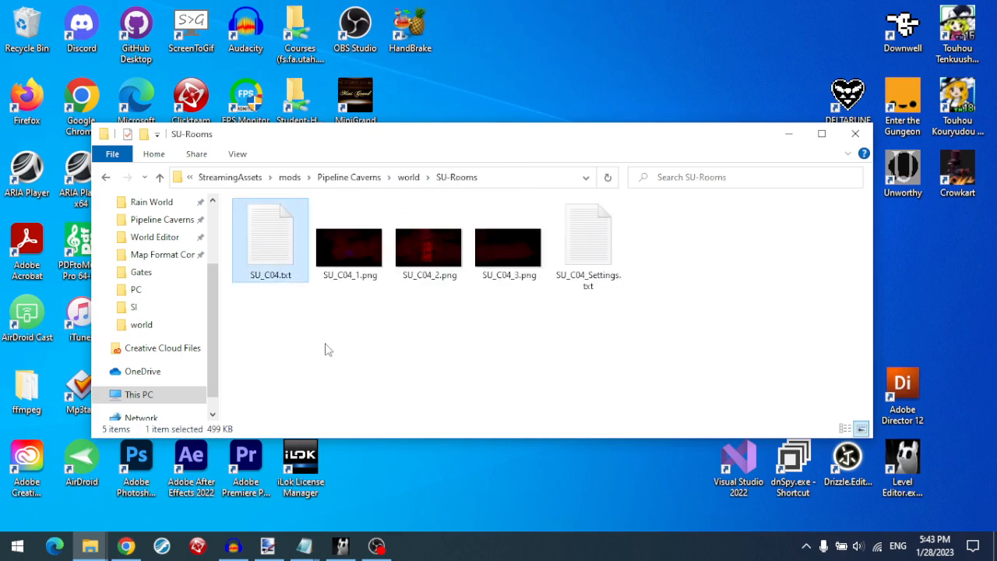
double_click(282, 270)
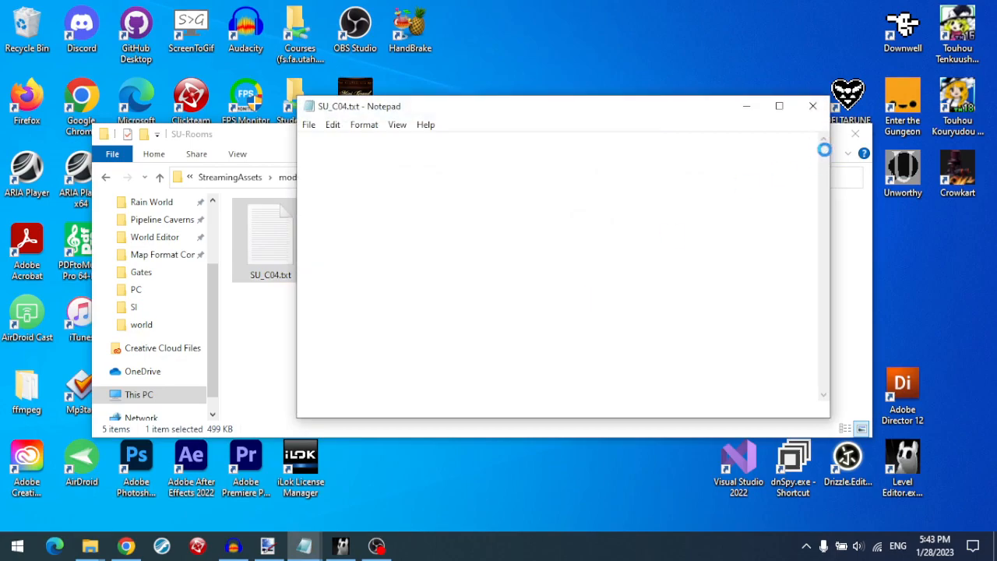
drag(824, 150, 826, 379)
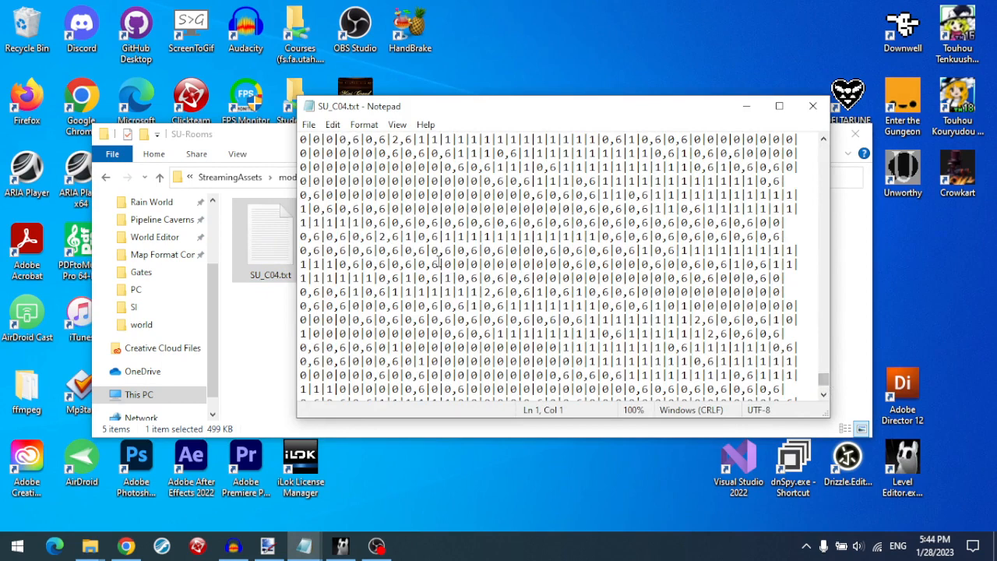
drag(418, 251, 695, 250)
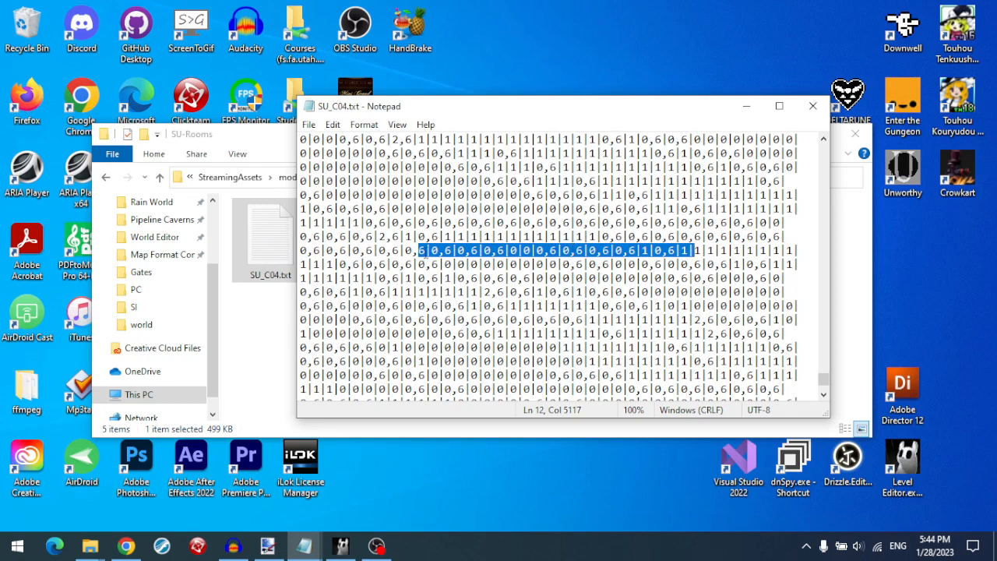
click(426, 251)
click(812, 106)
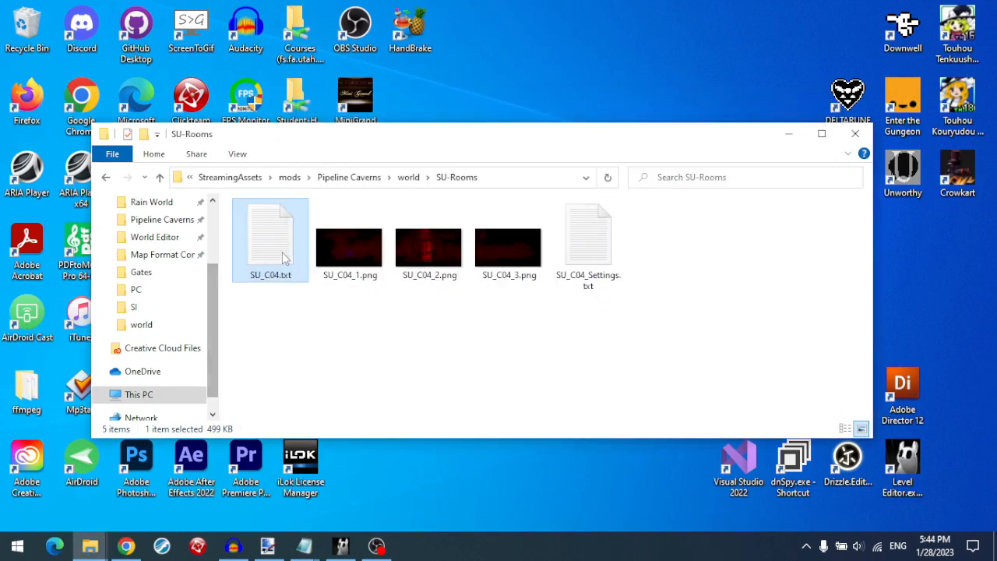
click(408, 177)
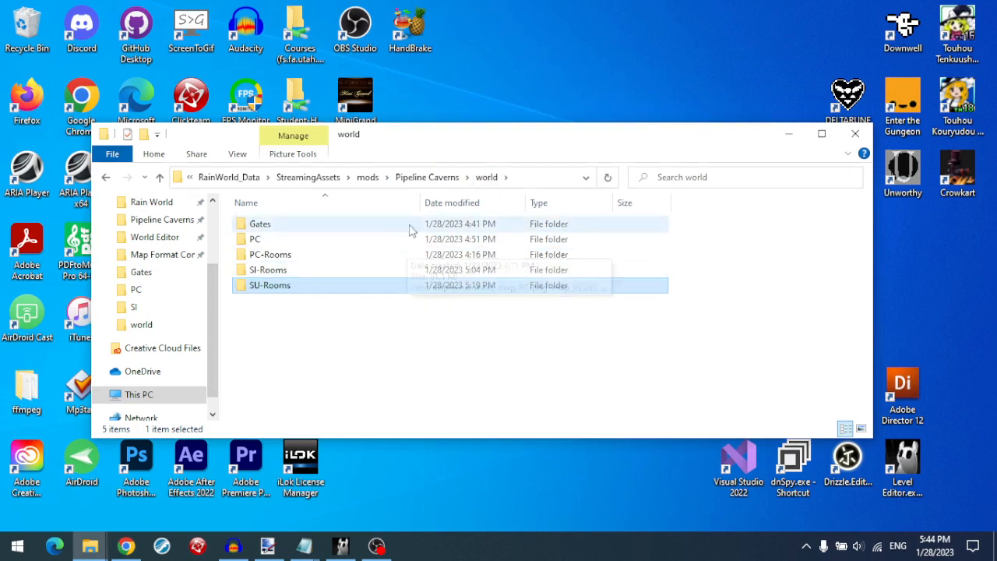
click(427, 177)
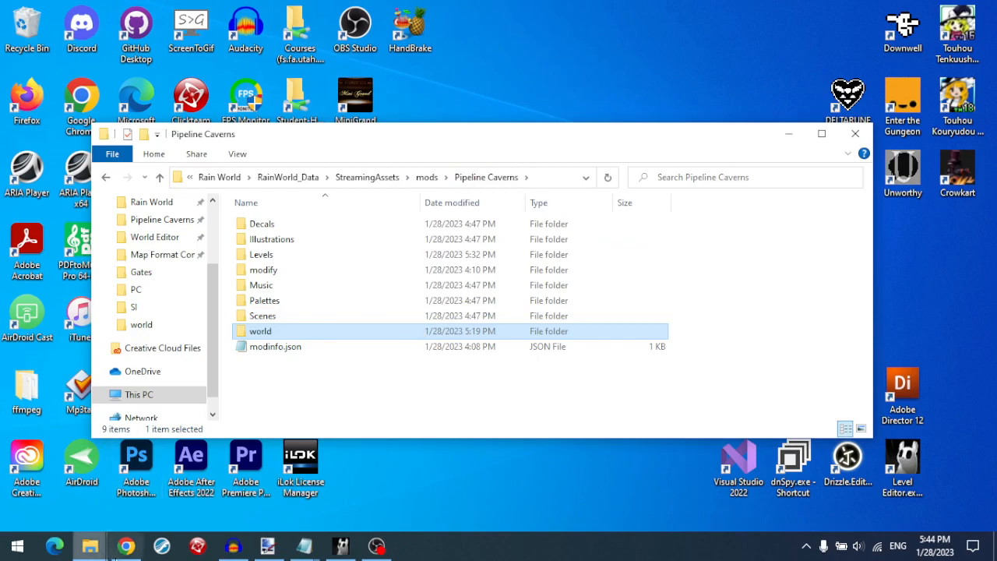
- Go back from the wiki's Modification Files page to Downpour Reference and open the File_Formats page
click(126, 546)
scroll(328, 278, up, 15)
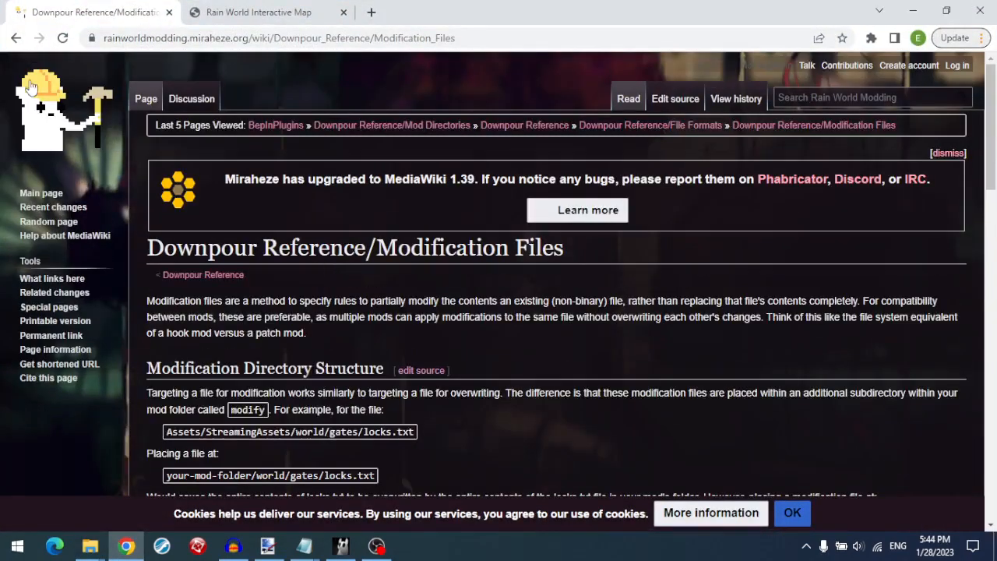
click(16, 38)
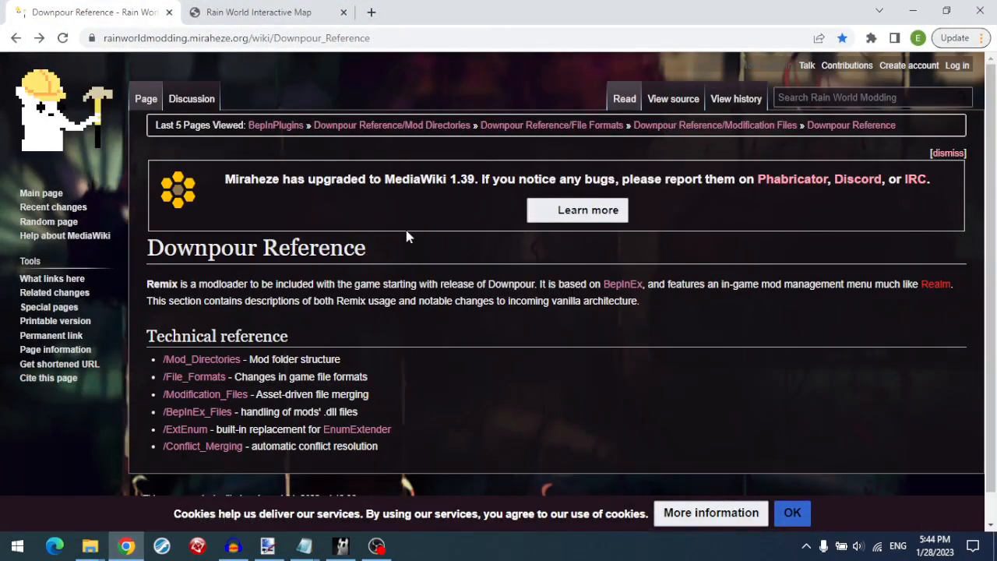
scroll(406, 237, down, 1)
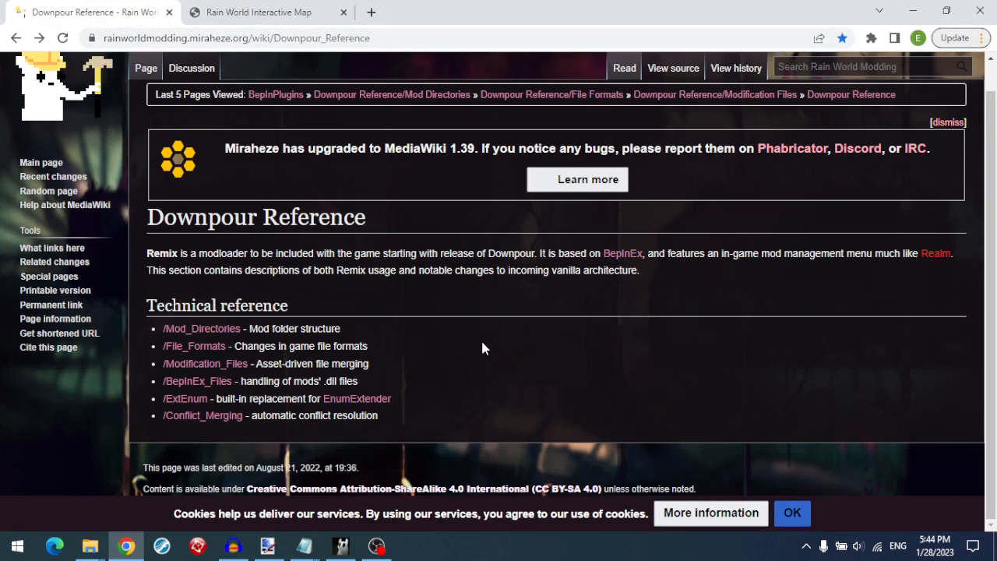
click(194, 346)
- Review the File_Formats page down to room_settings.txt, highlight the _settings-red.txt example, and return to the Pipeline Caverns folder
scroll(522, 244, down, 10)
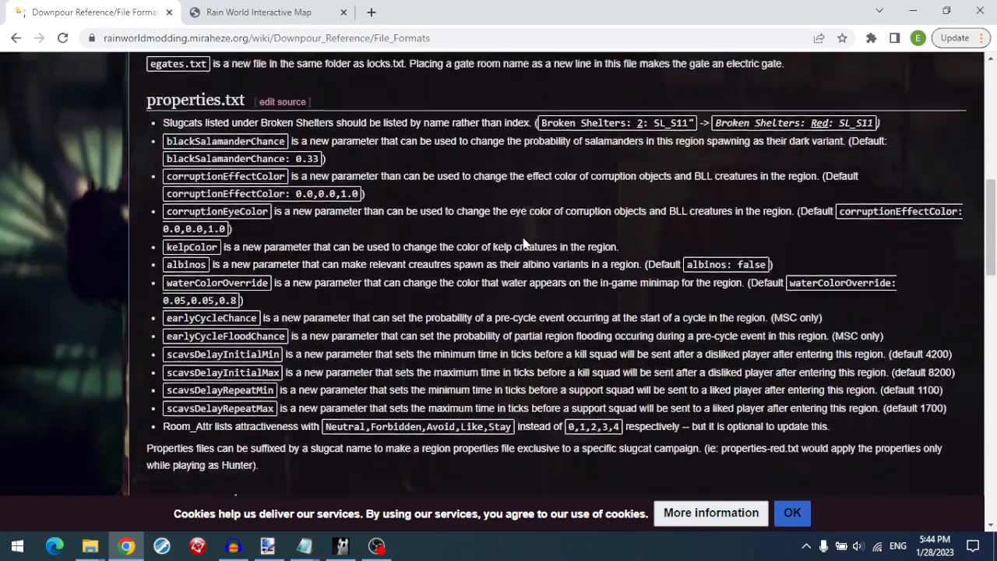
scroll(523, 244, down, 8)
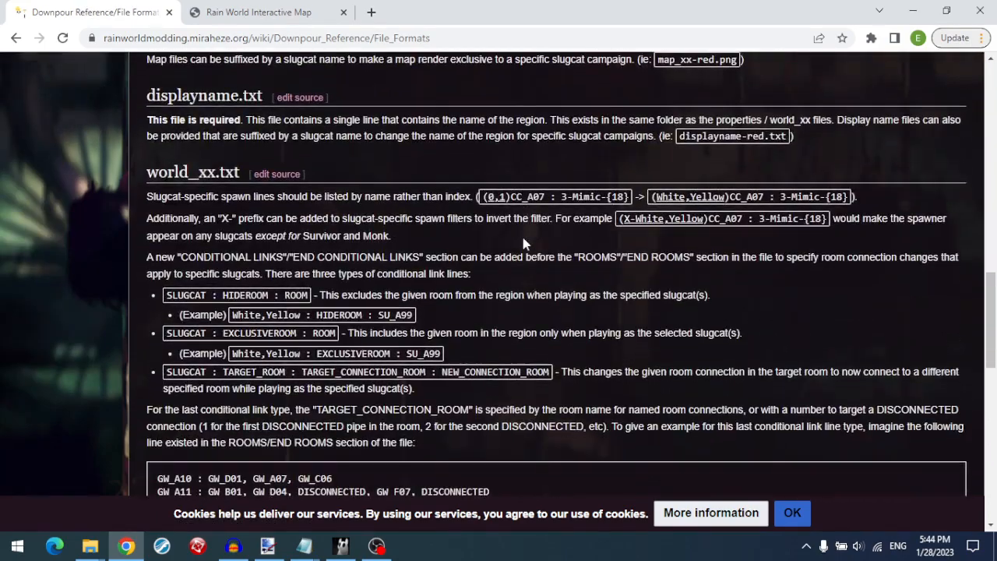
scroll(523, 244, down, 5)
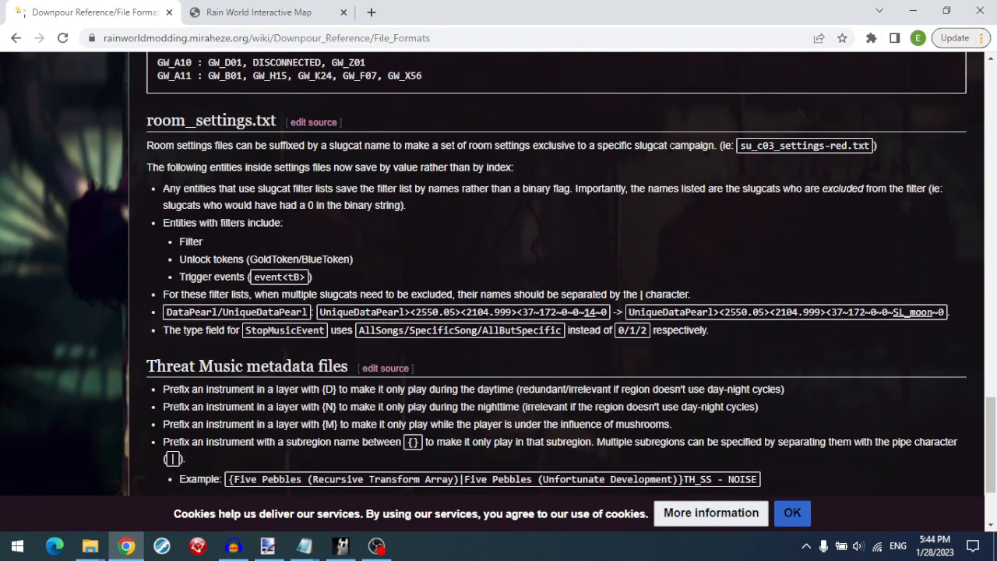
drag(773, 146, 892, 150)
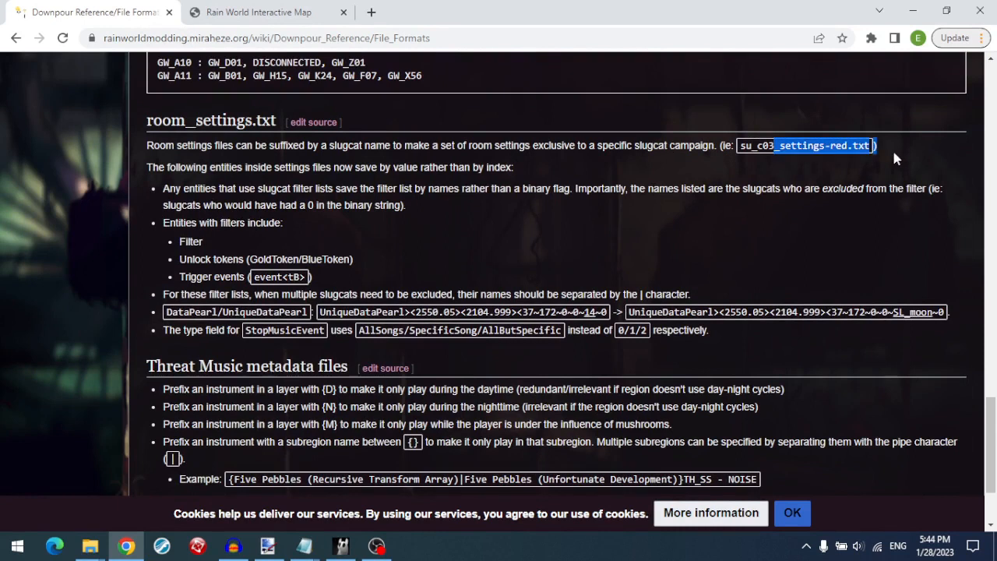
click(892, 150)
click(913, 11)
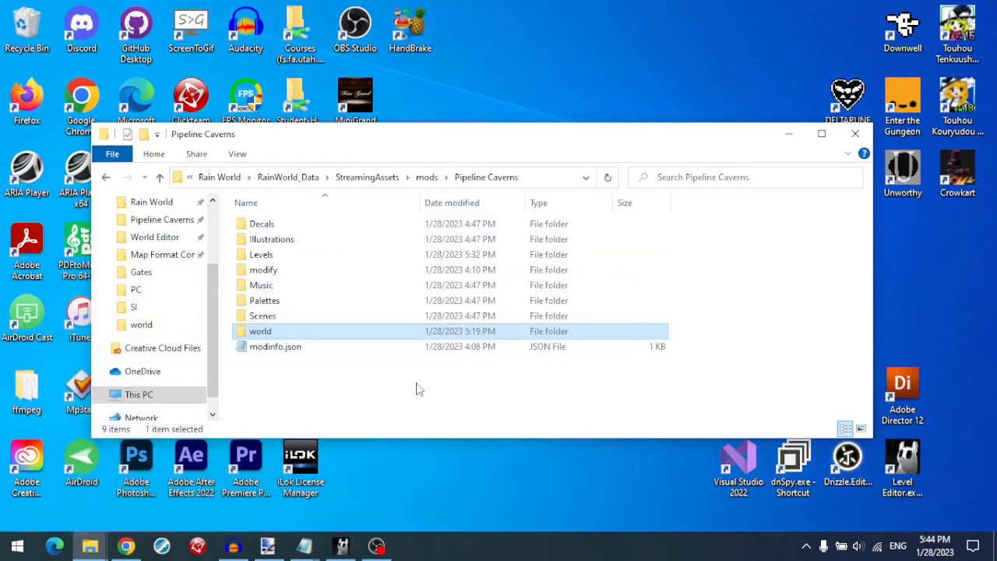